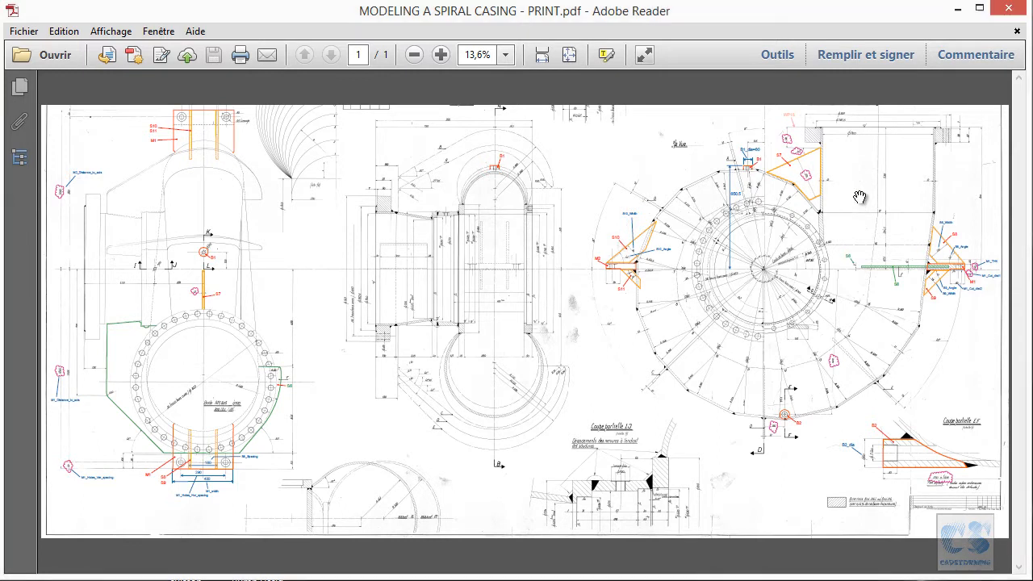
Examine the spiral casing print for bosses B1 and B2, rib S7, and the mounting plates M1 and M2 with their ribs
{"action": "scroll", "coordinate": [858, 203], "scroll_direction": "up", "scroll_amount": 2, "text": "ctrl"}
{"action": "scroll", "coordinate": [480, 277], "scroll_direction": "up", "scroll_amount": 2, "text": "ctrl"}
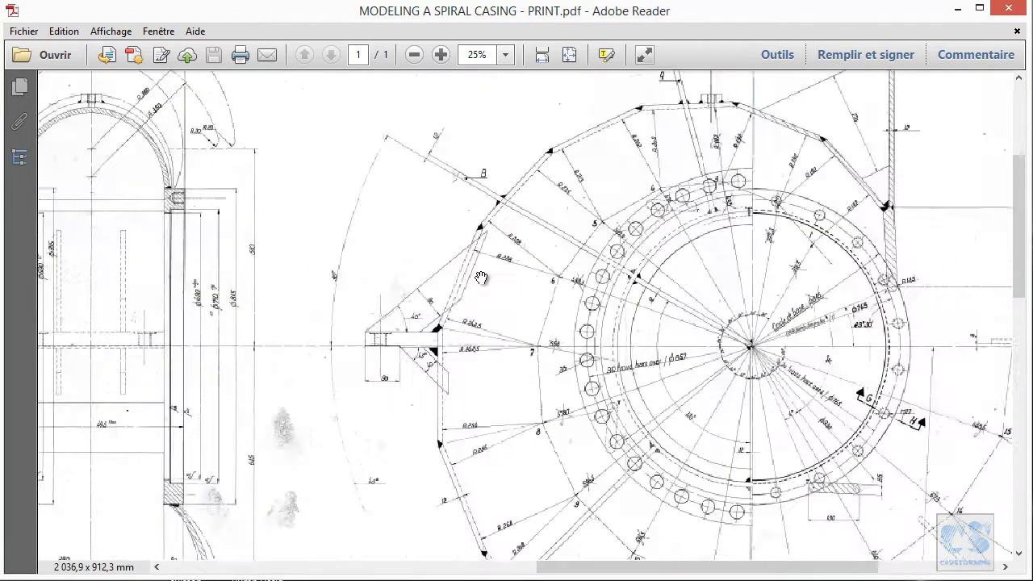
{"action": "left_click_drag", "start_coordinate": [789, 229], "coordinate": [138, 330]}
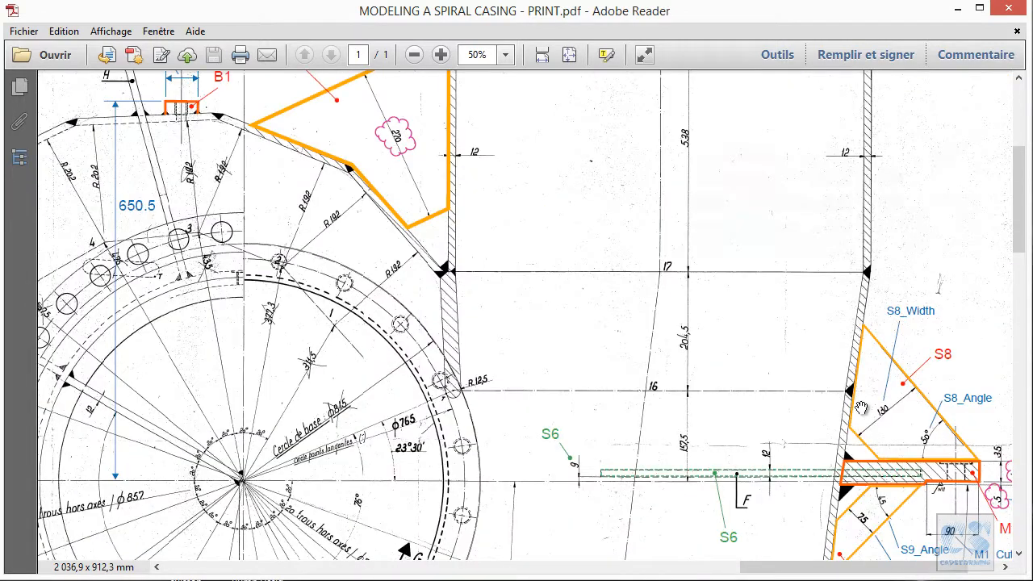
{"action": "left_click_drag", "start_coordinate": [217, 121], "coordinate": [428, 250]}
{"action": "scroll", "coordinate": [412, 240], "scroll_direction": "down", "scroll_amount": 2, "text": "ctrl"}
{"action": "left_click_drag", "start_coordinate": [649, 446], "coordinate": [610, 271]}
{"action": "scroll", "coordinate": [617, 477], "scroll_direction": "up", "scroll_amount": 2, "text": "ctrl"}
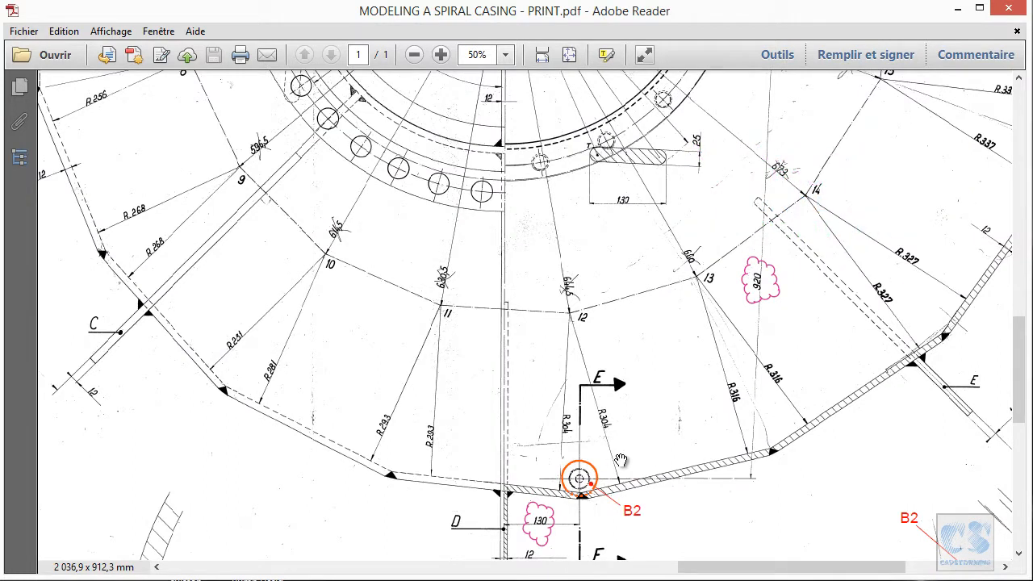
{"action": "scroll", "coordinate": [597, 470], "scroll_direction": "down", "scroll_amount": 2, "text": "ctrl"}
{"action": "scroll", "coordinate": [653, 218], "scroll_direction": "up", "scroll_amount": 3}
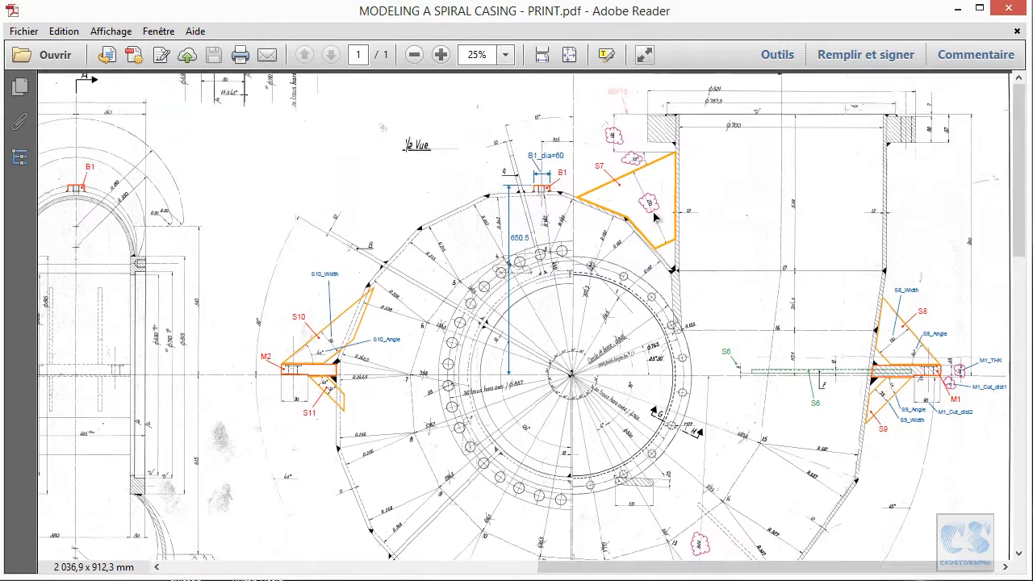
{"action": "scroll", "coordinate": [653, 218], "scroll_direction": "up", "scroll_amount": 2, "text": "ctrl"}
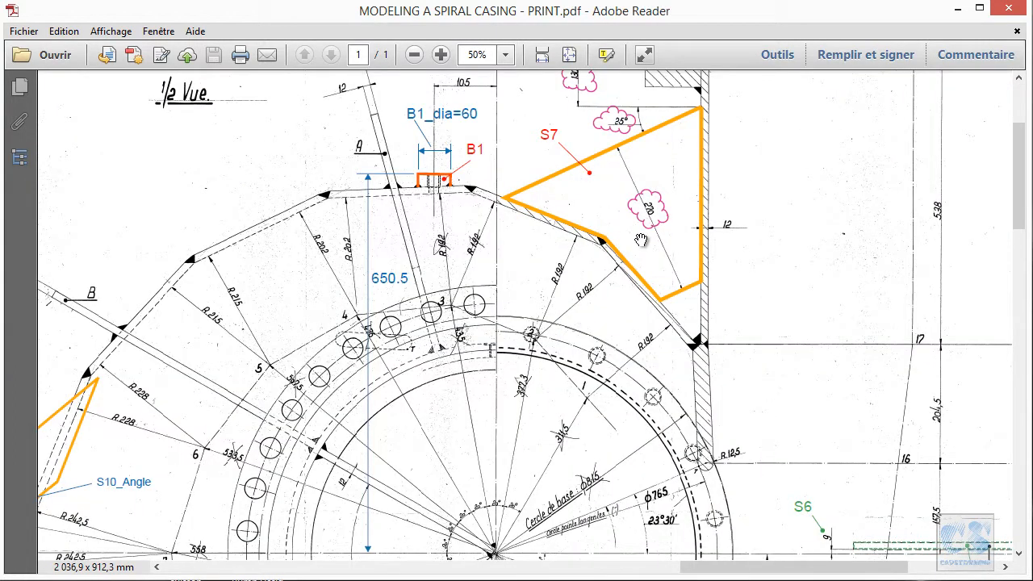
{"action": "scroll", "coordinate": [653, 234], "scroll_direction": "down", "scroll_amount": 1, "text": "ctrl"}
{"action": "scroll", "coordinate": [229, 419], "scroll_direction": "up", "scroll_amount": 2, "text": "ctrl"}
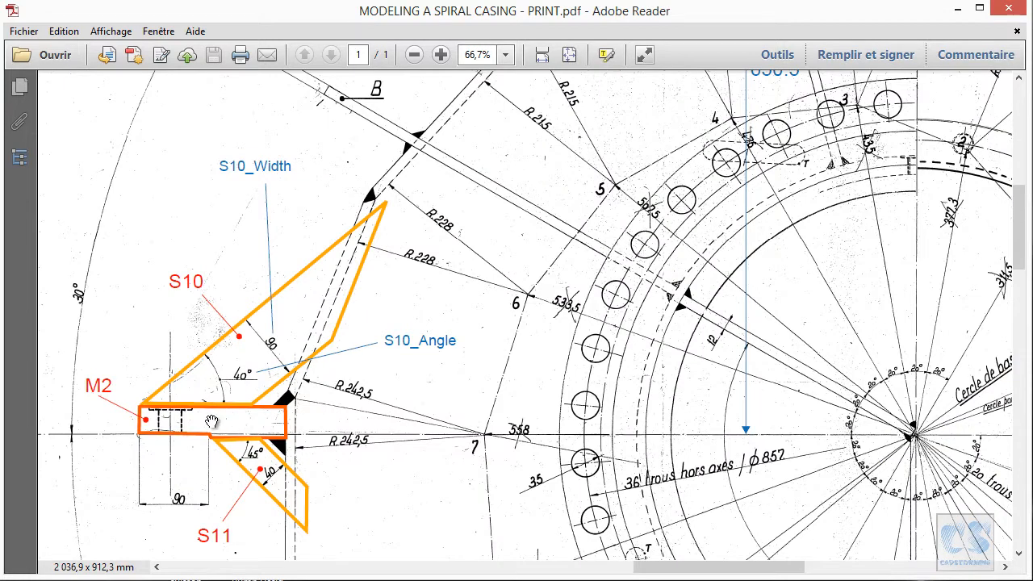
{"action": "scroll", "coordinate": [214, 421], "scroll_direction": "down", "scroll_amount": 1, "text": "ctrl"}
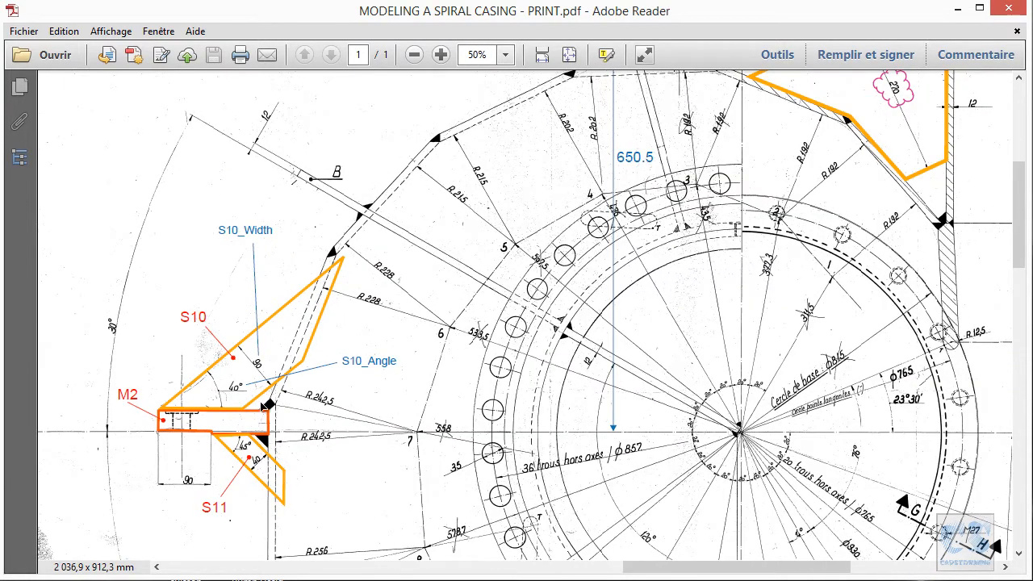
{"action": "scroll", "coordinate": [471, 424], "scroll_direction": "down", "scroll_amount": 1, "text": "ctrl"}
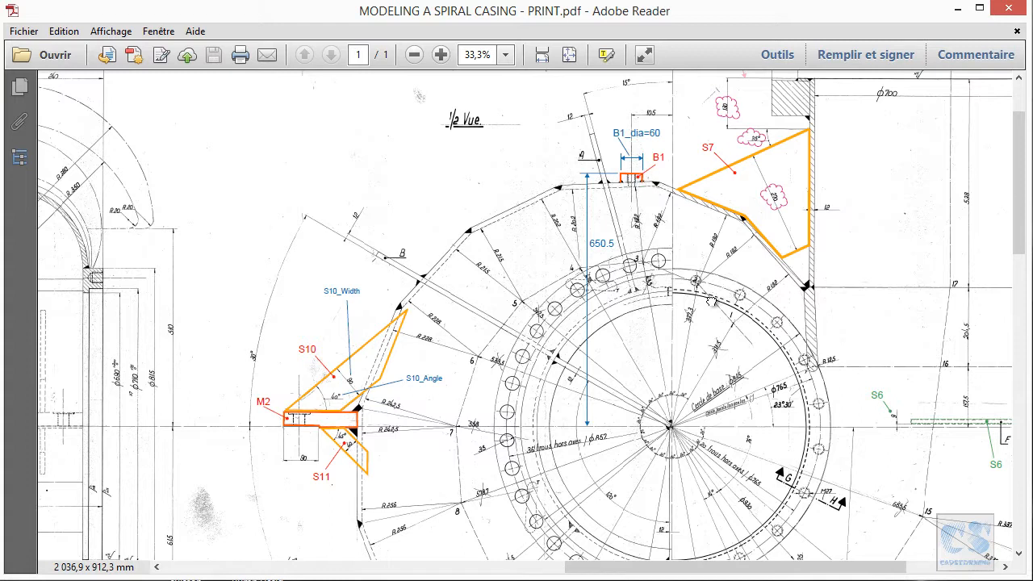
Examine rib S7's dimensions and the WP18 reference in the half view, plus its thickness in the side view
{"action": "scroll", "coordinate": [718, 295], "scroll_direction": "up", "scroll_amount": 3, "text": "ctrl"}
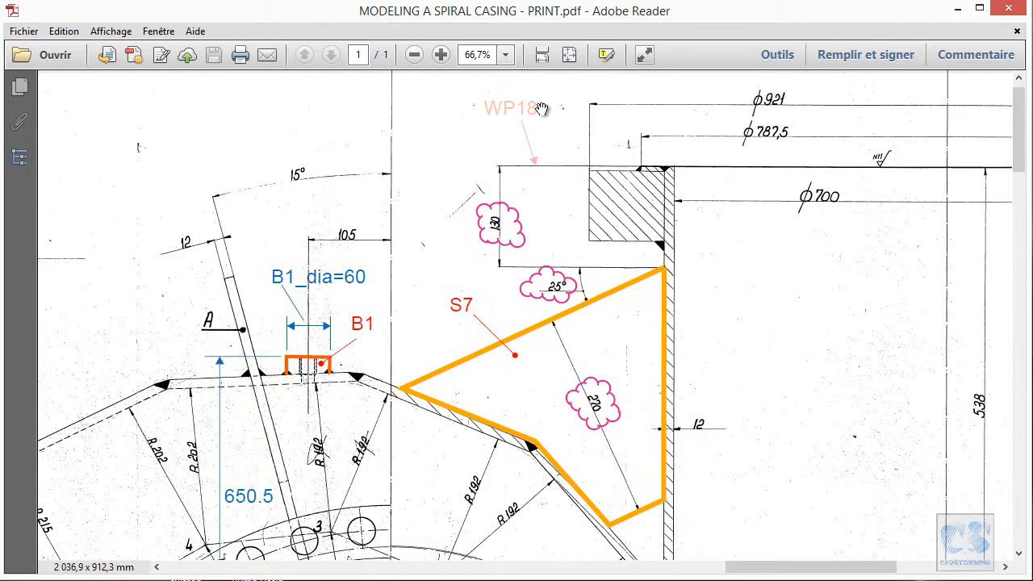
{"action": "left_click", "coordinate": [504, 113]}
{"action": "left_click", "coordinate": [544, 110]}
{"action": "scroll", "coordinate": [559, 113], "scroll_direction": "down", "scroll_amount": 2, "text": "ctrl"}
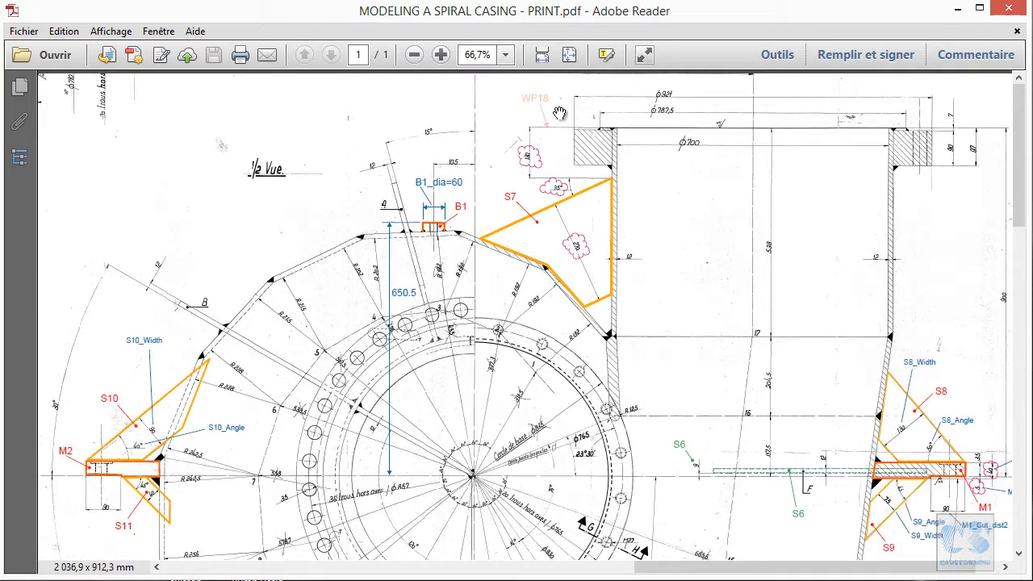
{"action": "left_click_drag", "start_coordinate": [200, 172], "coordinate": [801, 128]}
{"action": "scroll", "coordinate": [436, 274], "scroll_direction": "down", "scroll_amount": 5}
{"action": "scroll", "coordinate": [422, 425], "scroll_direction": "up", "scroll_amount": 3, "text": "ctrl"}
{"action": "scroll", "coordinate": [409, 426], "scroll_direction": "up", "scroll_amount": 1, "text": "ctrl"}
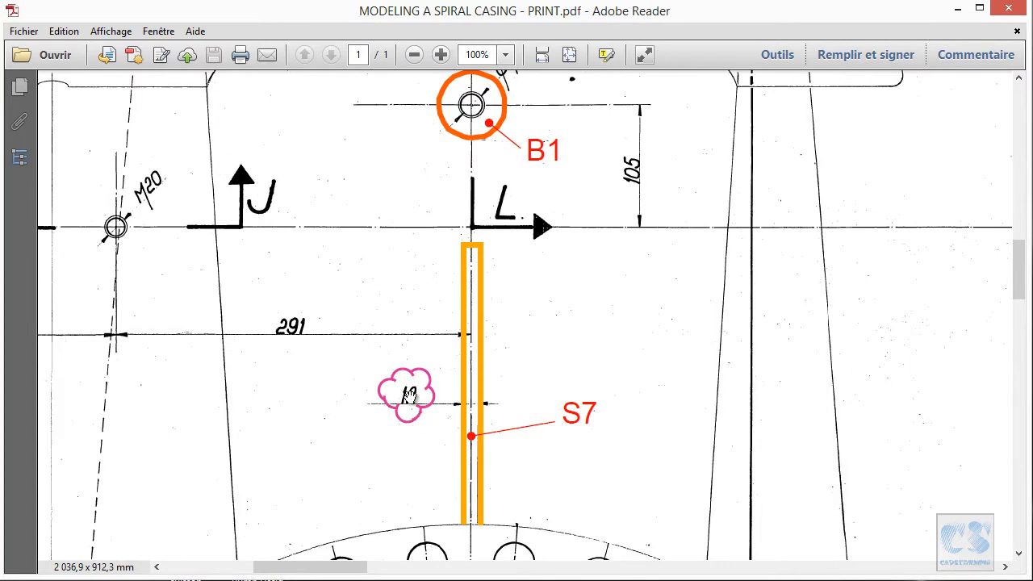
{"action": "scroll", "coordinate": [408, 394], "scroll_direction": "down", "scroll_amount": 2, "text": "ctrl"}
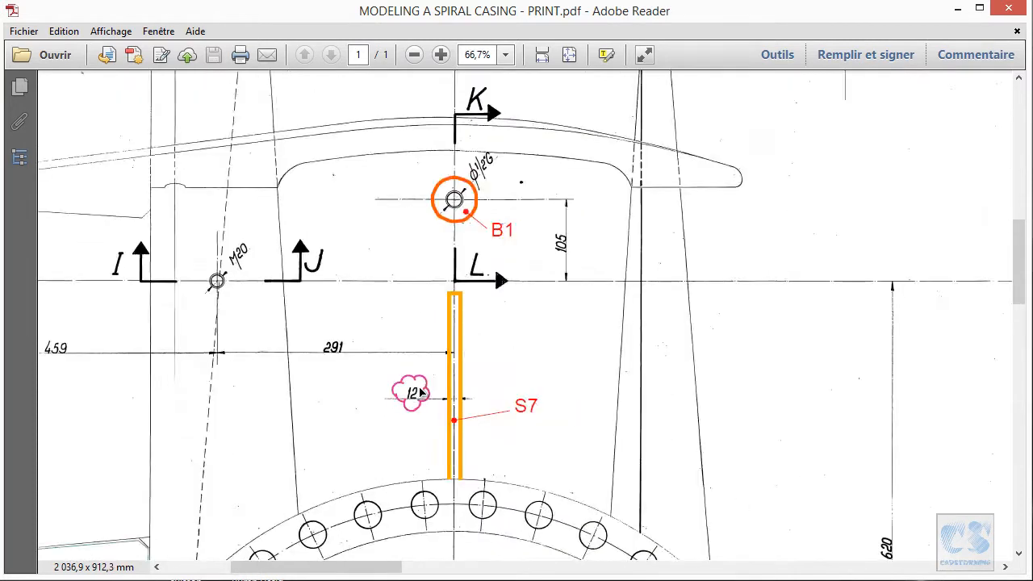
{"action": "scroll", "coordinate": [570, 369], "scroll_direction": "down", "scroll_amount": 1, "text": "ctrl"}
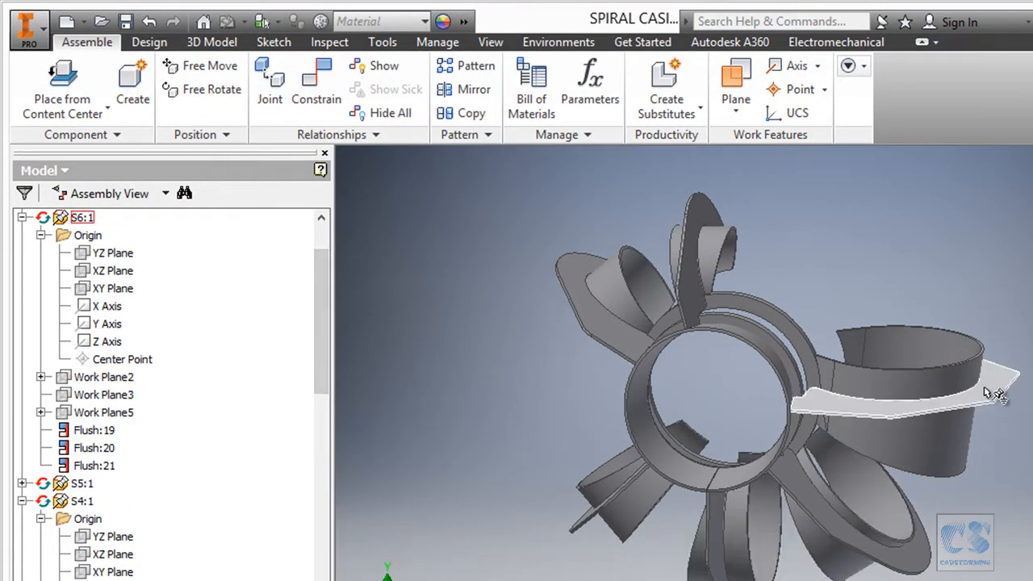
Switch to the SPIRAL CASING assembly in Inventor, collapse components S6 and S4, and expand its view representations
{"action": "scroll", "coordinate": [325, 324], "scroll_direction": "up", "scroll_amount": 2}
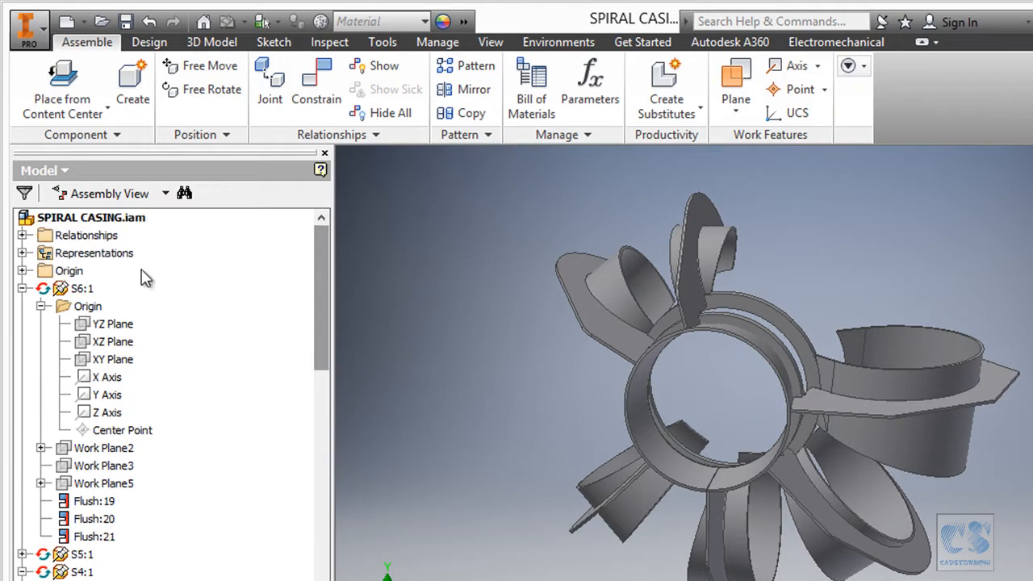
{"action": "left_click", "coordinate": [21, 288]}
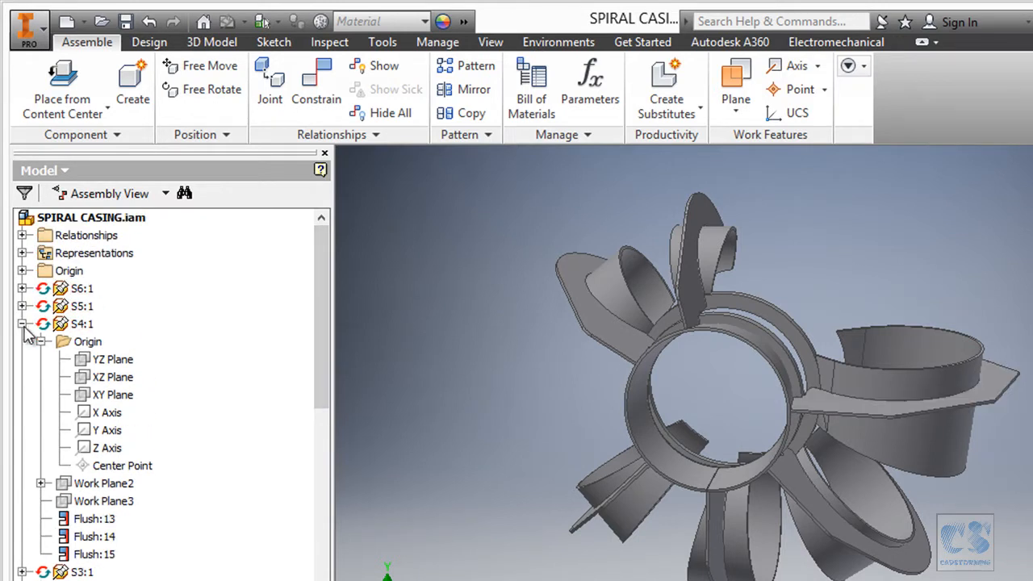
{"action": "left_click", "coordinate": [22, 324]}
{"action": "left_click", "coordinate": [22, 252]}
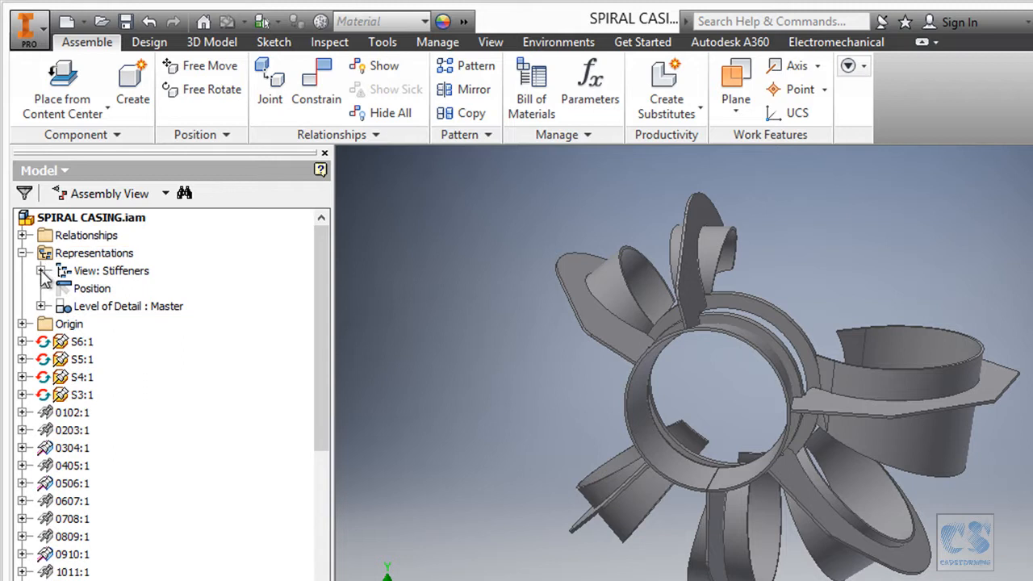
{"action": "left_click", "coordinate": [40, 270]}
Create a new view representation in the SPIRAL CASING assembly
{"action": "right_click", "coordinate": [123, 272]}
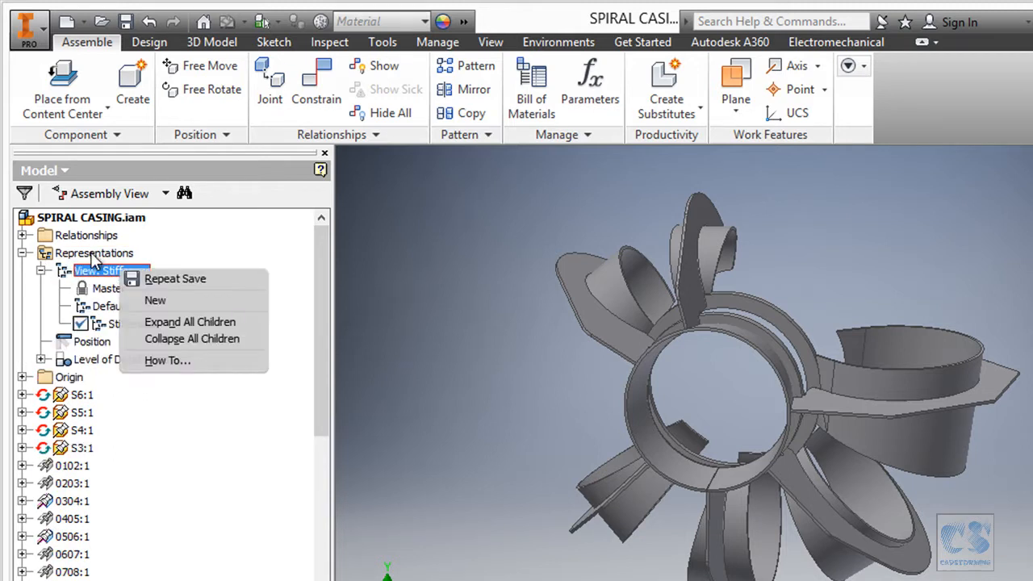
{"action": "left_click", "coordinate": [98, 272]}
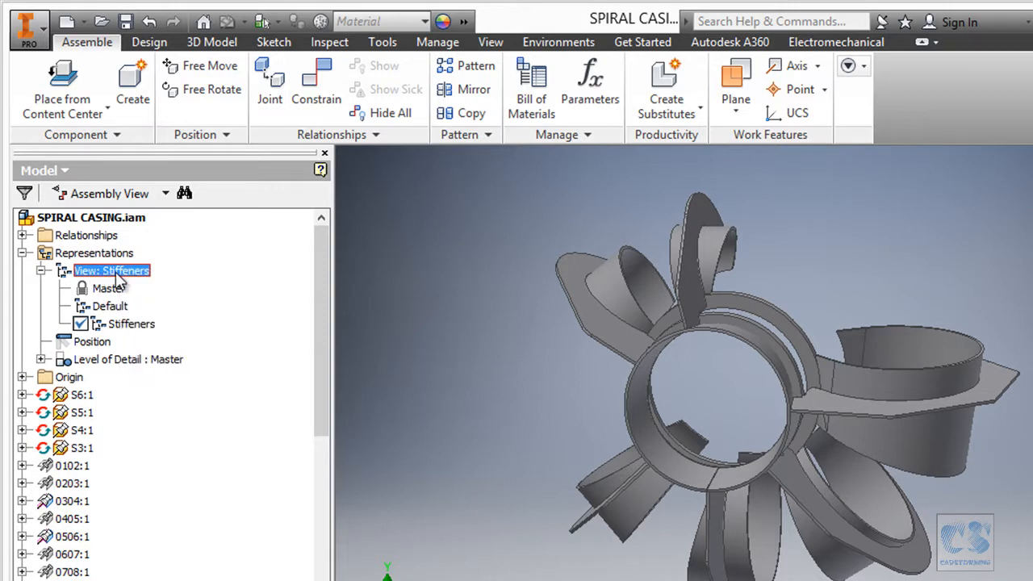
{"action": "right_click", "coordinate": [119, 278]}
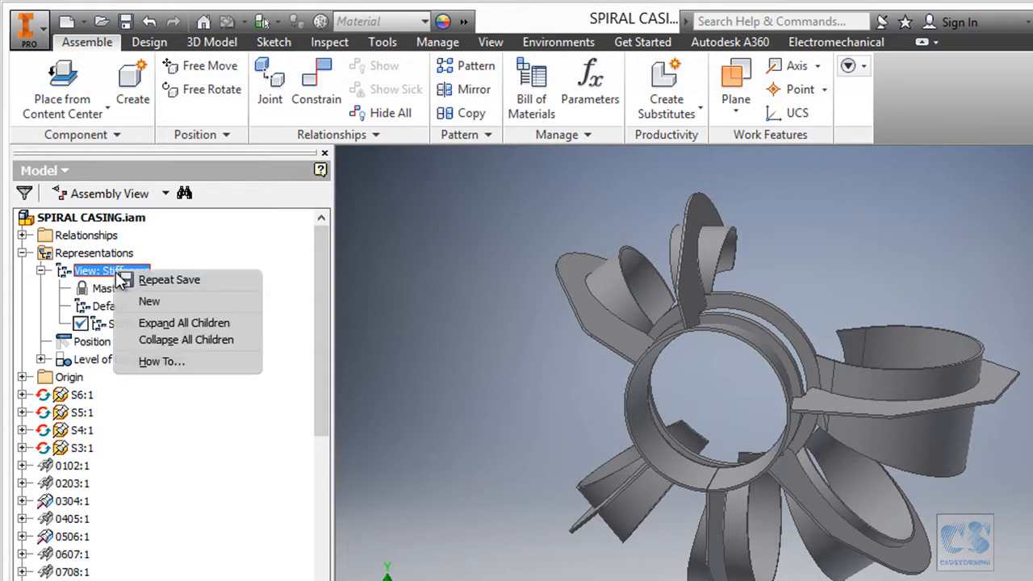
{"action": "left_click", "coordinate": [154, 303]}
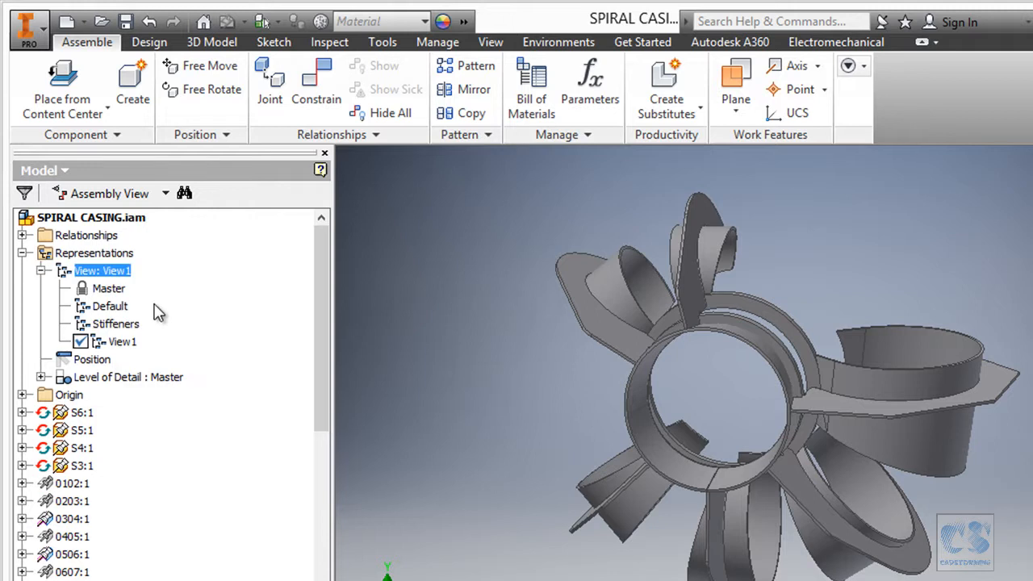
Rename the new view representation as Mountingplates_Ribs_Bosses
{"action": "left_click", "coordinate": [120, 343]}
{"action": "left_click", "coordinate": [133, 343]}
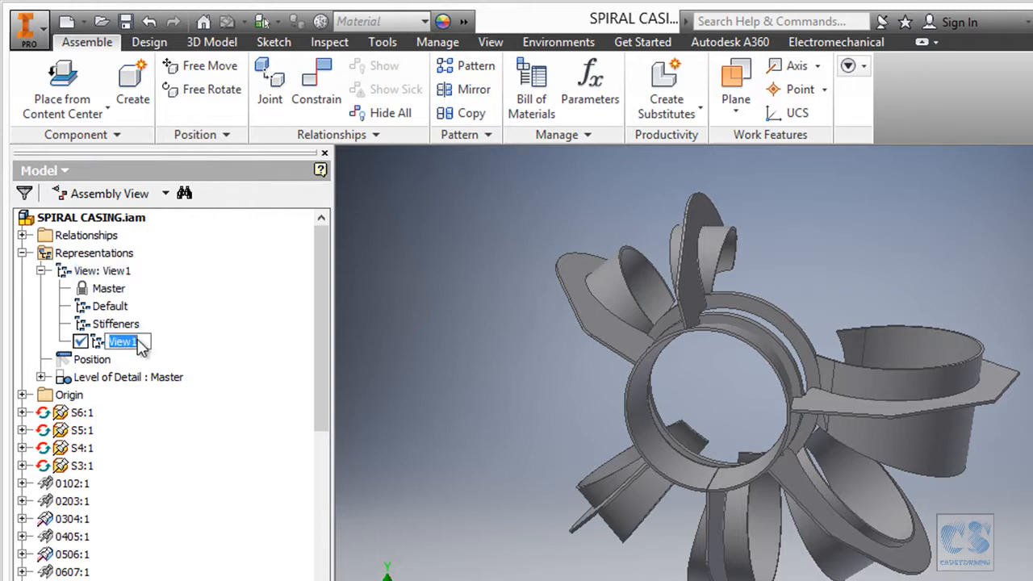
{"action": "type", "text": "Moun"}
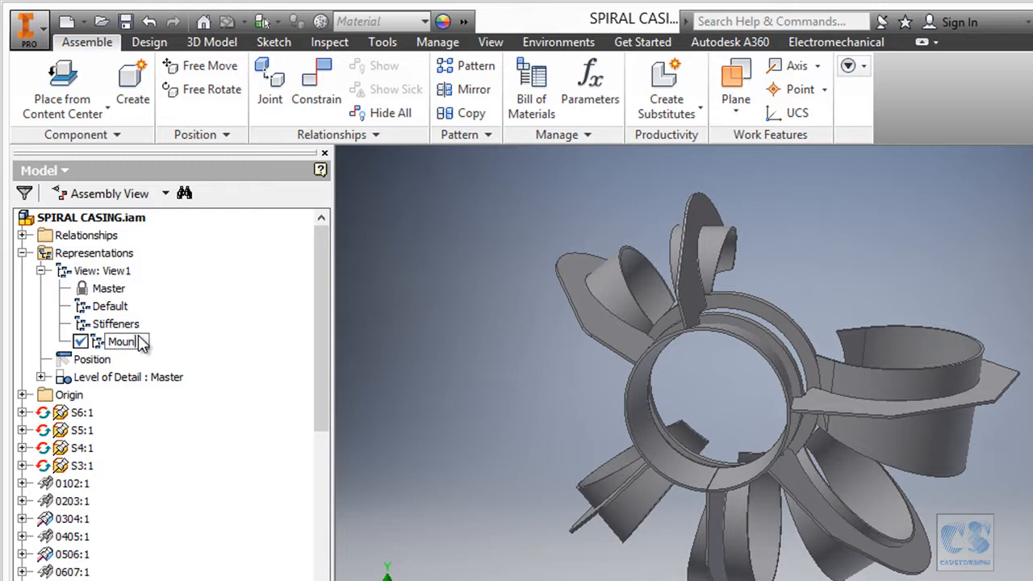
{"action": "type", "text": "ting_plates_Bosses"}
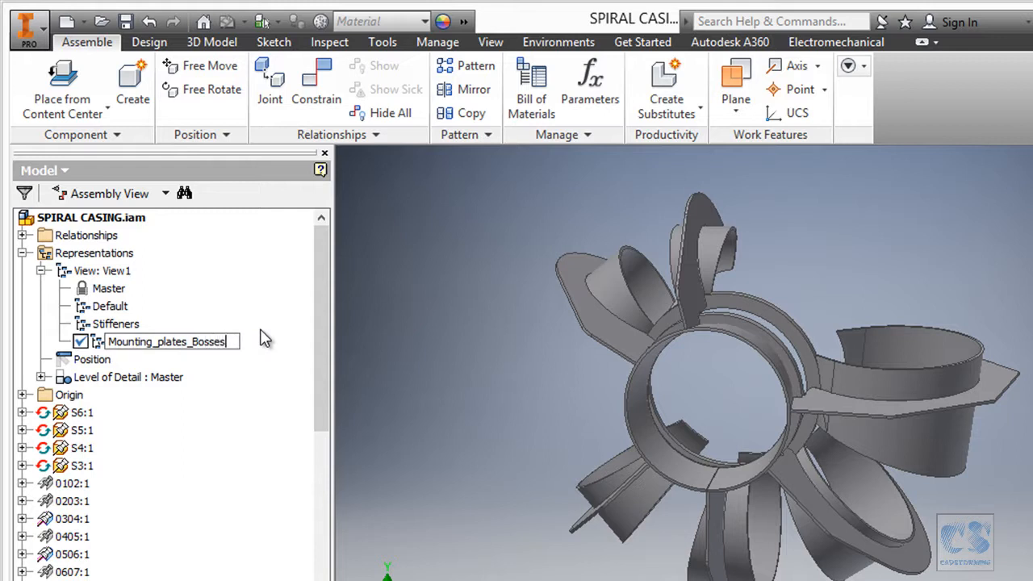
{"action": "left_click", "coordinate": [155, 342]}
{"action": "key", "text": "BackSpace"}
{"action": "left_click", "coordinate": [188, 341]}
{"action": "type", "text": "Ri"}
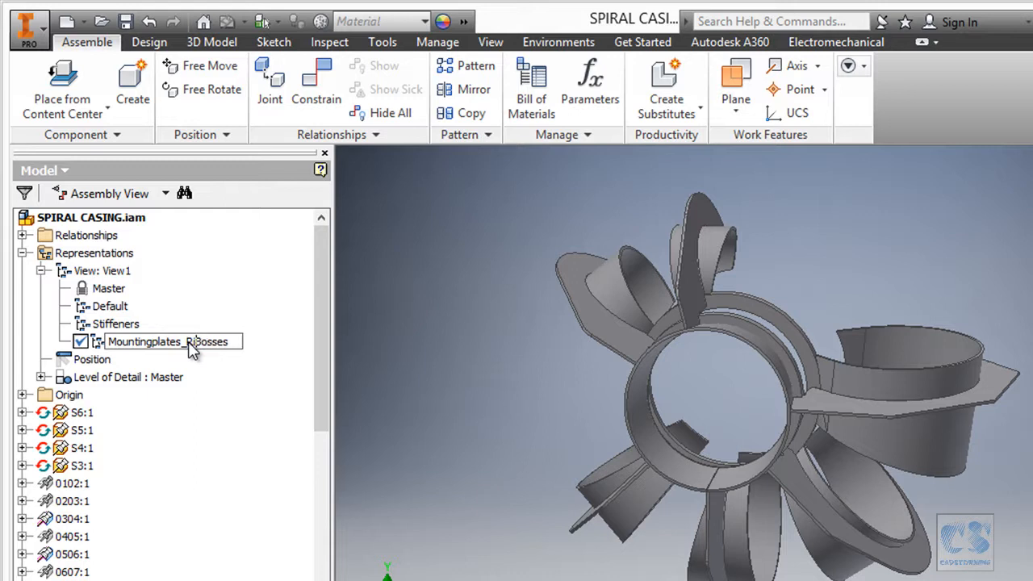
{"action": "type", "text": "bs_"}
{"action": "key", "text": "Return"}
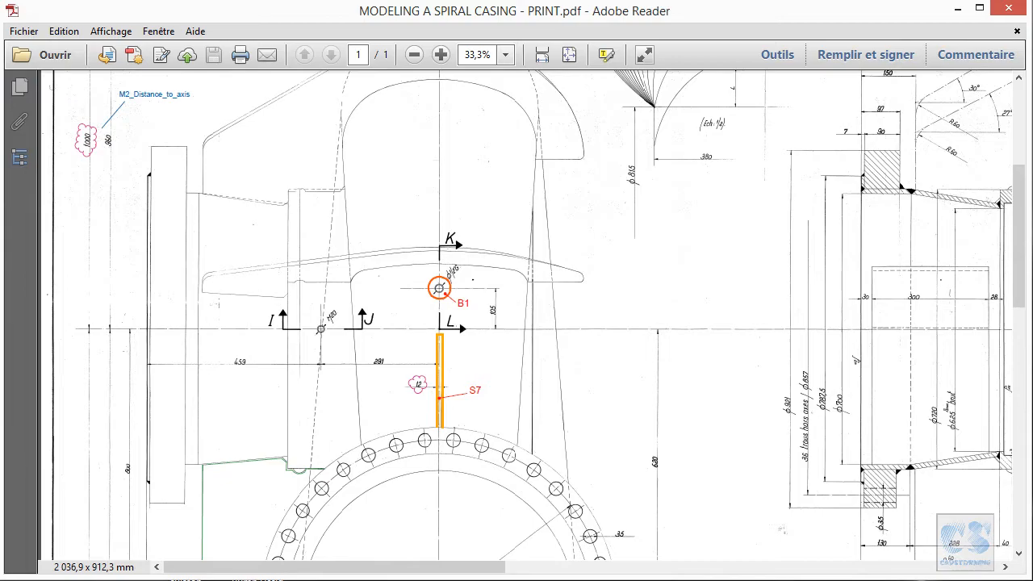
Switch to the print in Adobe Reader and examine rib S7, boss B1 and mounting plate M2 with ribs S10 and S11
{"action": "scroll", "coordinate": [572, 377], "scroll_direction": "down", "scroll_amount": 1, "text": "ctrl"}
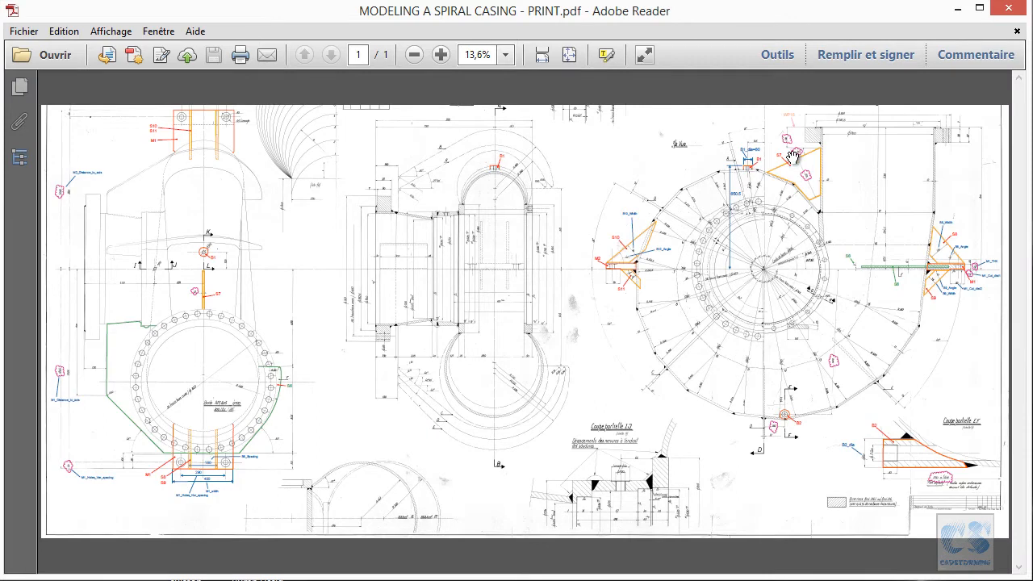
{"action": "scroll", "coordinate": [869, 179], "scroll_direction": "up", "scroll_amount": 2, "text": "ctrl"}
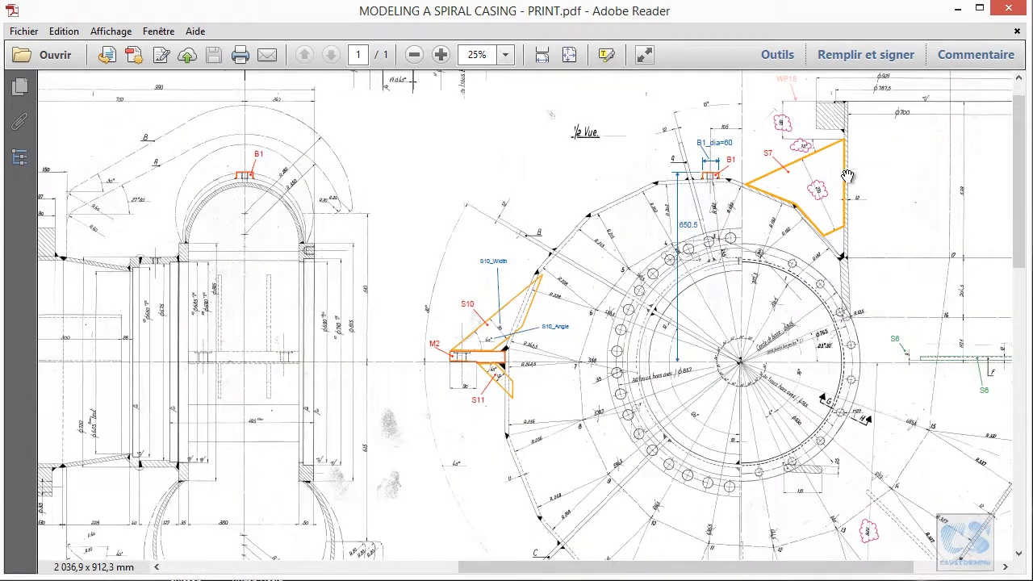
{"action": "scroll", "coordinate": [870, 179], "scroll_direction": "up", "scroll_amount": 2, "text": "ctrl"}
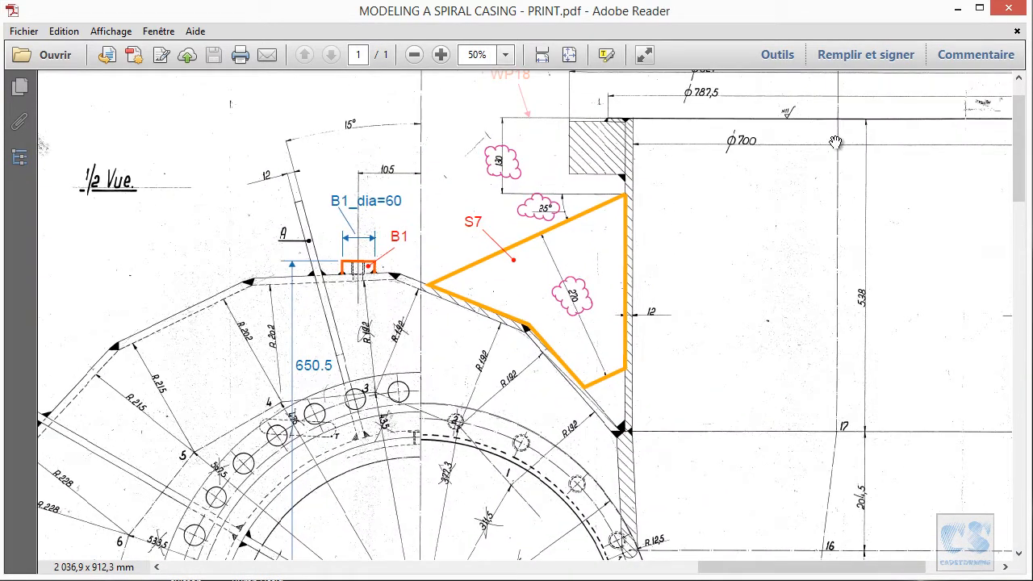
{"action": "left_click_drag", "start_coordinate": [555, 418], "coordinate": [575, 373]}
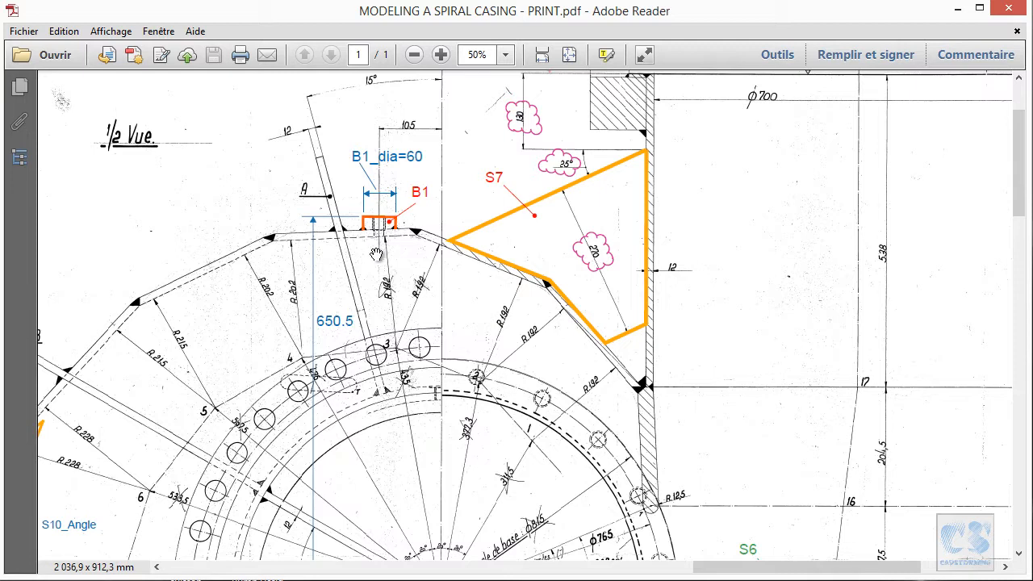
{"action": "left_click_drag", "start_coordinate": [261, 380], "coordinate": [544, 226]}
{"action": "left_click_drag", "start_coordinate": [395, 374], "coordinate": [398, 323]}
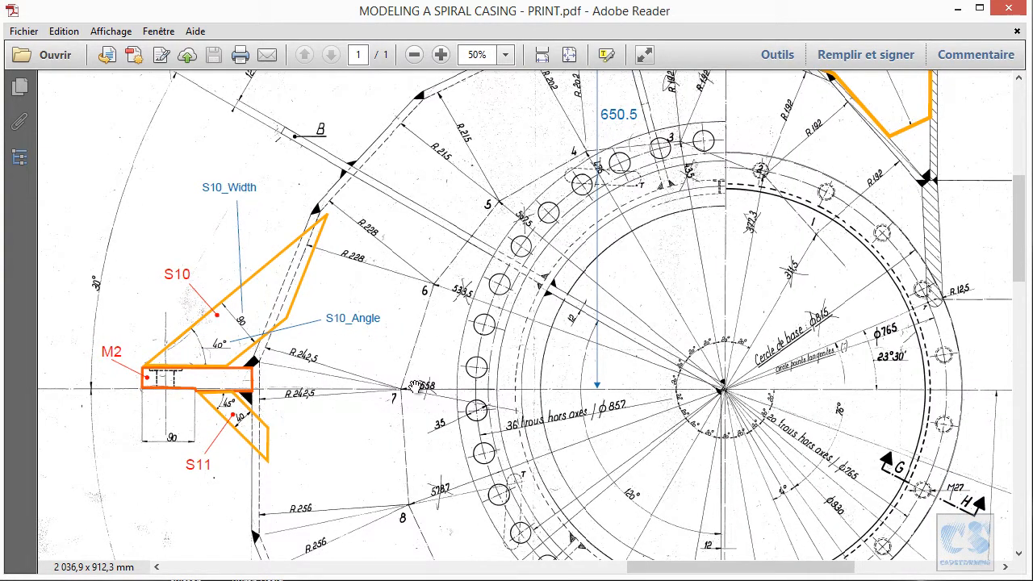
Examine boss B2 and mounting plate M1 with ribs S8 and S9 on the print, and return to the Inventor assembly
{"action": "scroll", "coordinate": [432, 367], "scroll_direction": "down", "scroll_amount": 2, "text": "ctrl"}
{"action": "left_click_drag", "start_coordinate": [431, 498], "coordinate": [412, 366]}
{"action": "scroll", "coordinate": [644, 499], "scroll_direction": "up", "scroll_amount": 2, "text": "ctrl"}
{"action": "left_click_drag", "start_coordinate": [627, 454], "coordinate": [625, 381]}
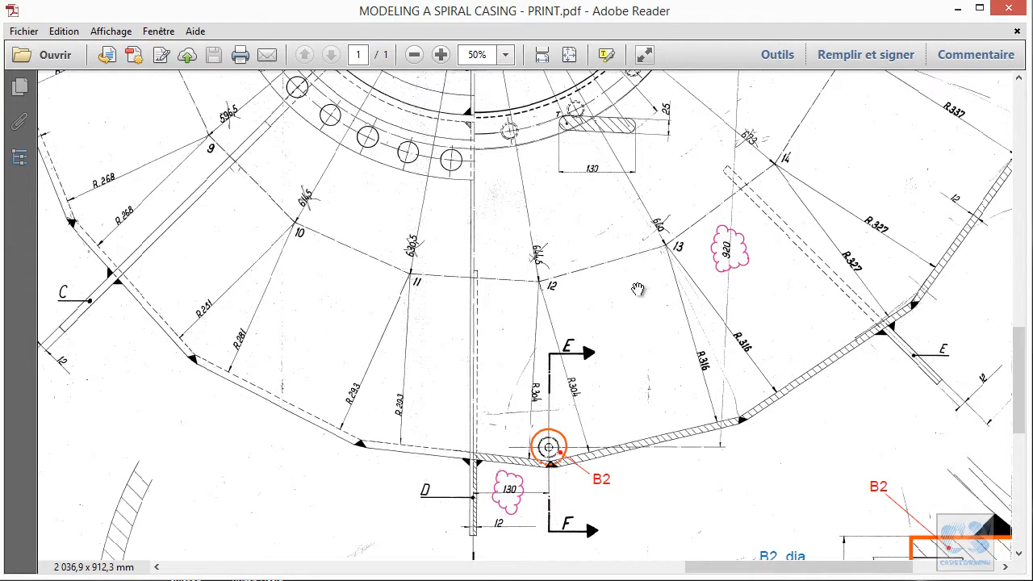
{"action": "scroll", "coordinate": [639, 329], "scroll_direction": "down", "scroll_amount": 2, "text": "ctrl"}
{"action": "scroll", "coordinate": [846, 268], "scroll_direction": "up", "scroll_amount": 3}
{"action": "scroll", "coordinate": [823, 302], "scroll_direction": "up", "scroll_amount": 4, "text": "ctrl"}
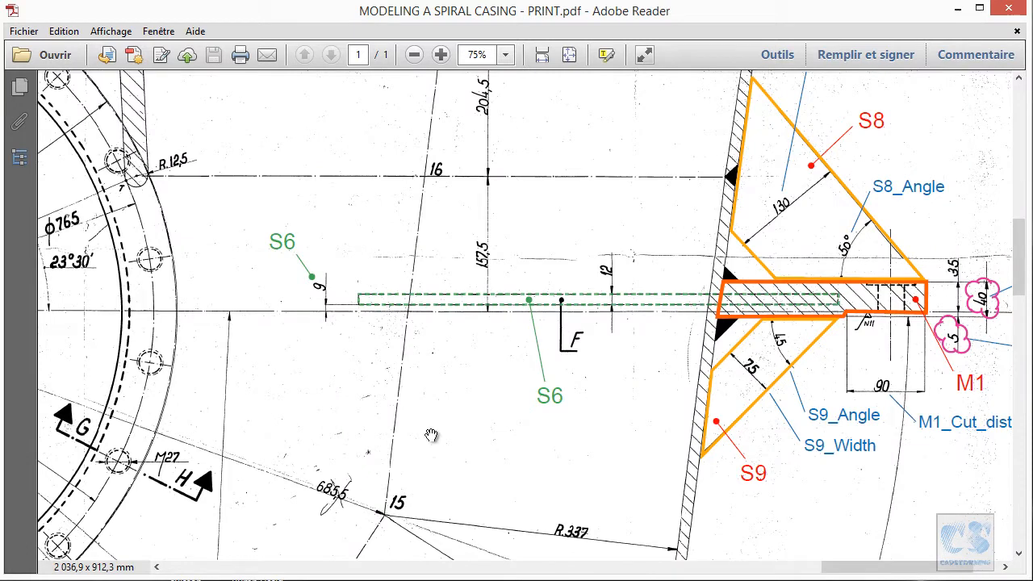
{"action": "scroll", "coordinate": [440, 210], "scroll_direction": "down", "scroll_amount": 1, "text": "ctrl"}
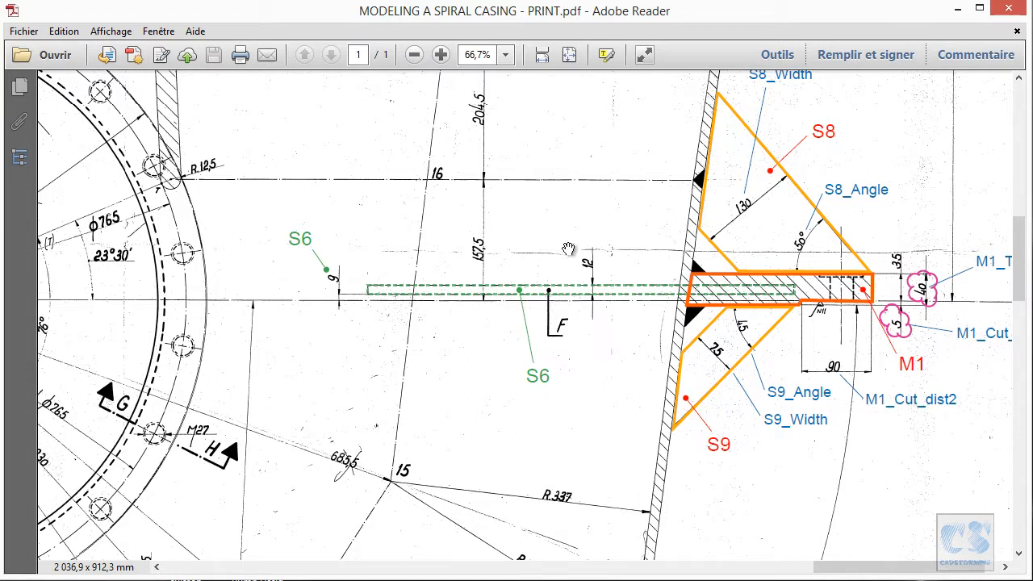
{"action": "scroll", "coordinate": [569, 351], "scroll_direction": "down", "scroll_amount": 4, "text": "ctrl"}
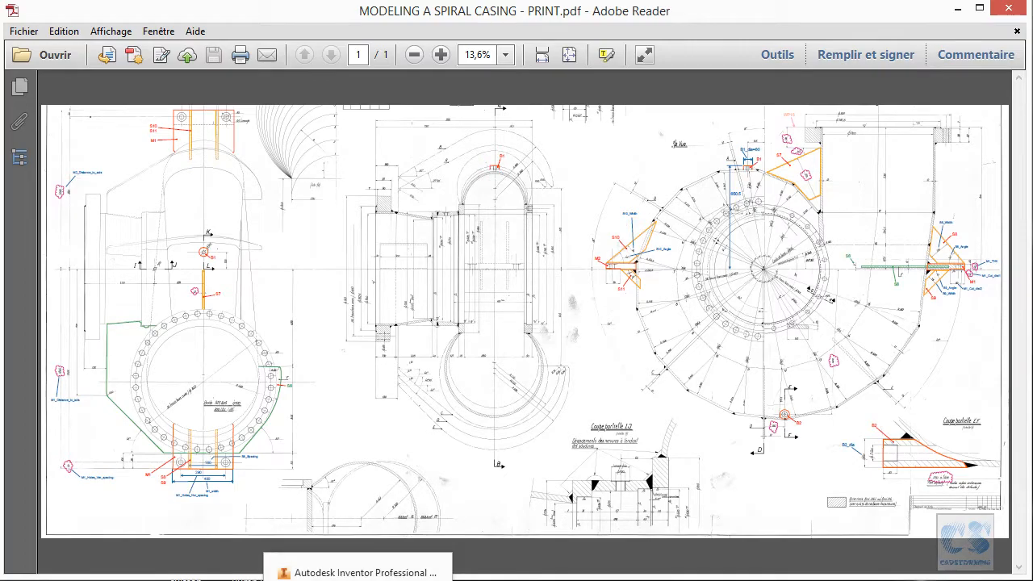
{"action": "left_click", "coordinate": [352, 567]}
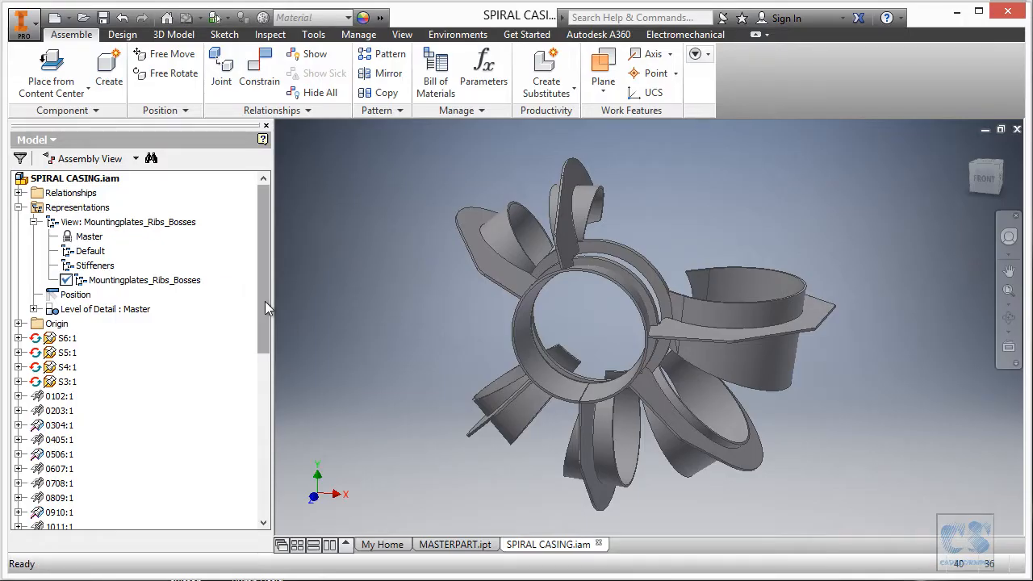
{"action": "left_click_drag", "start_coordinate": [264, 301], "coordinate": [265, 315]}
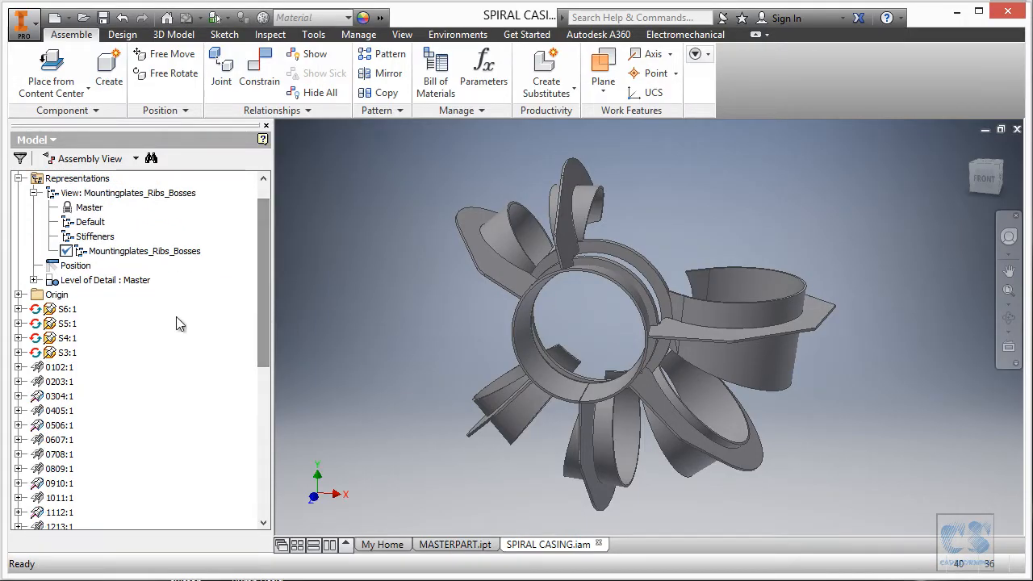
{"action": "left_click", "coordinate": [67, 324]}
{"action": "left_click", "coordinate": [69, 353], "text": "shift"}
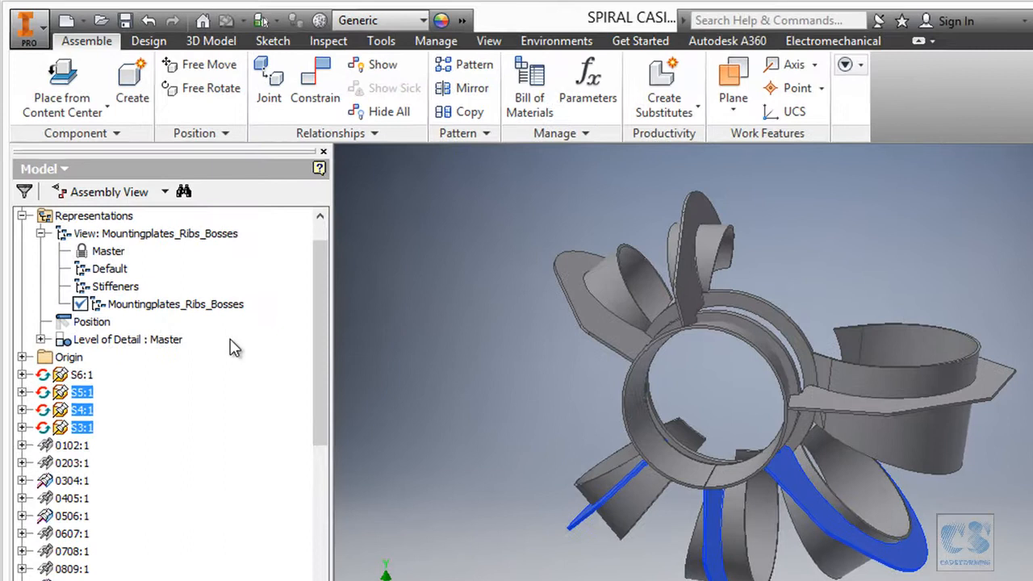
{"action": "left_click", "coordinate": [230, 339]}
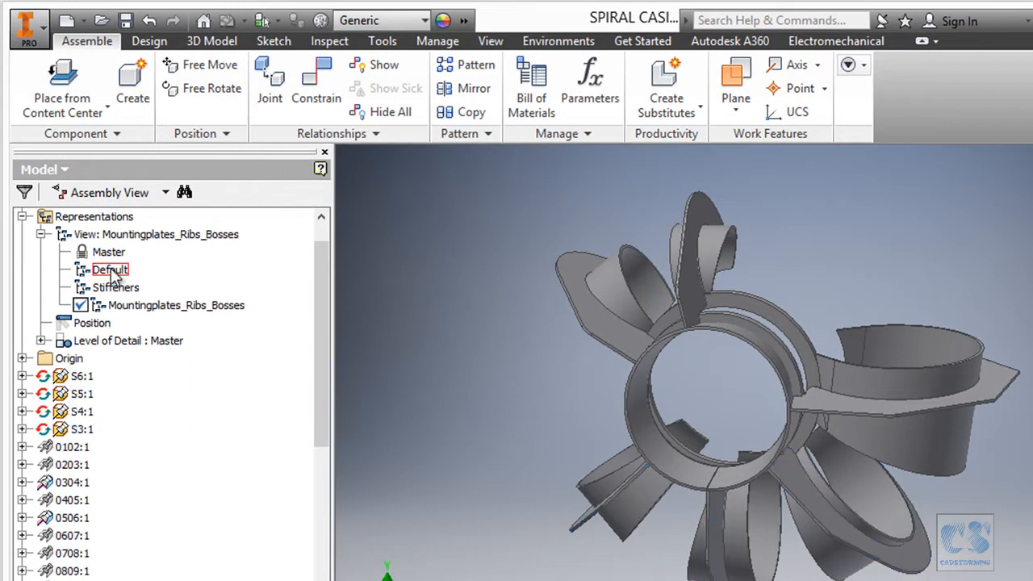
Activate the Default view representation, then copy the name of the Mountingplates_Ribs_Bosses representation and delete it
{"action": "double_click", "coordinate": [110, 270]}
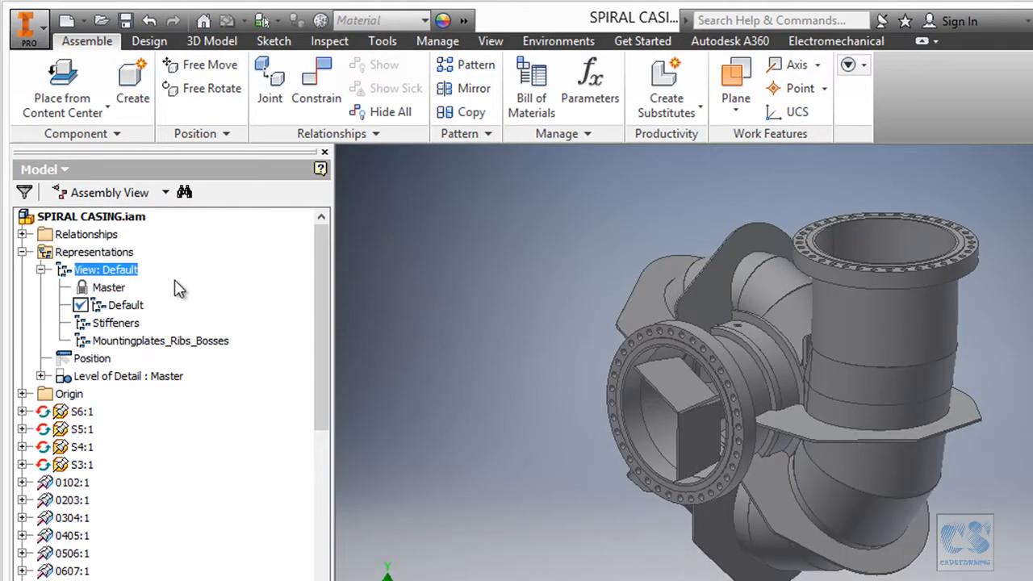
{"action": "left_click", "coordinate": [138, 342]}
{"action": "left_click", "coordinate": [138, 341]}
{"action": "key", "text": "ctrl+c"}
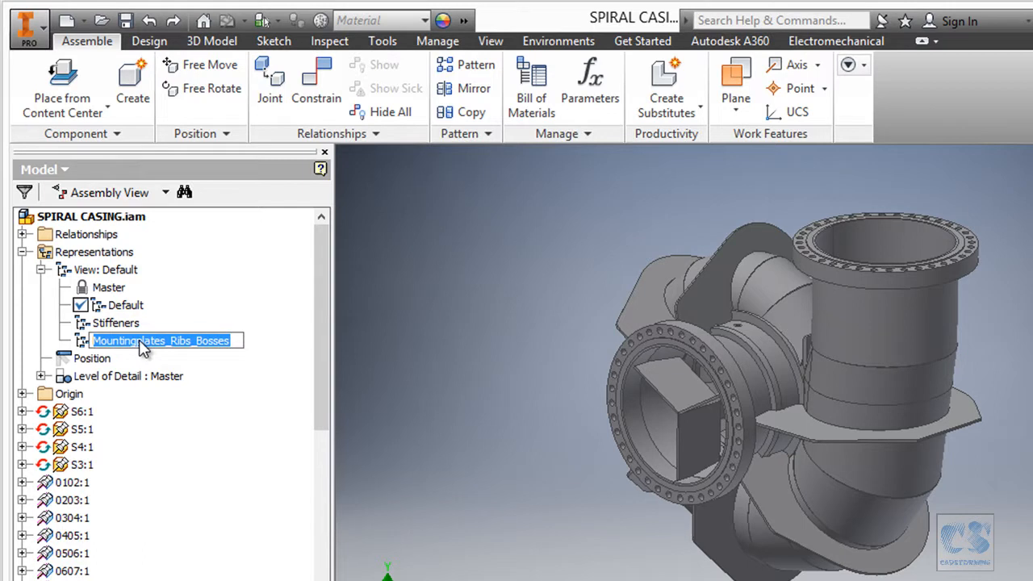
{"action": "left_click", "coordinate": [218, 384]}
{"action": "right_click", "coordinate": [178, 347]}
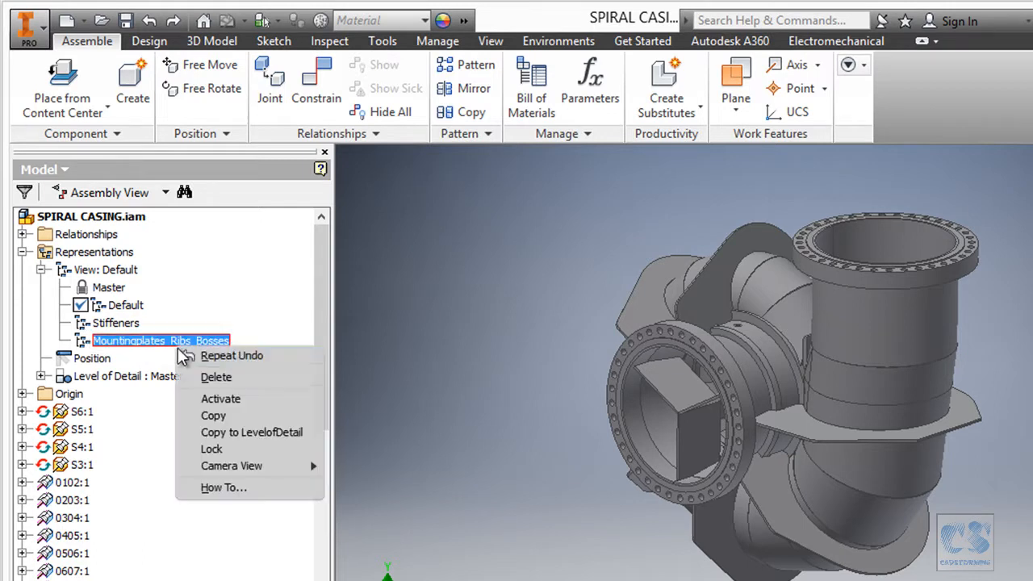
{"action": "left_click", "coordinate": [228, 378]}
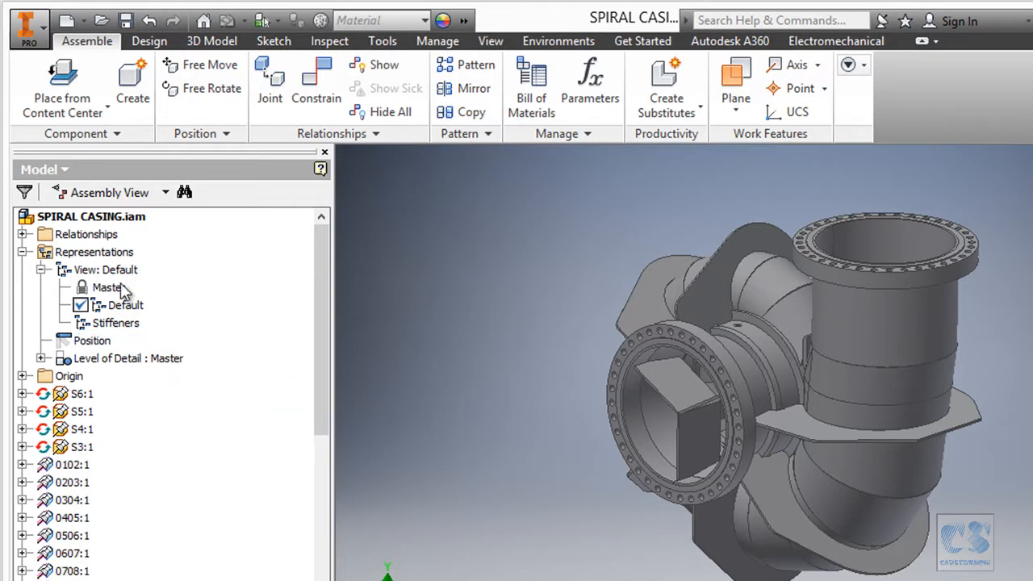
Create a new view representation from the Default view and name it Mountingplates_Ribs_Bosses
{"action": "left_click", "coordinate": [111, 270]}
{"action": "right_click", "coordinate": [116, 270]}
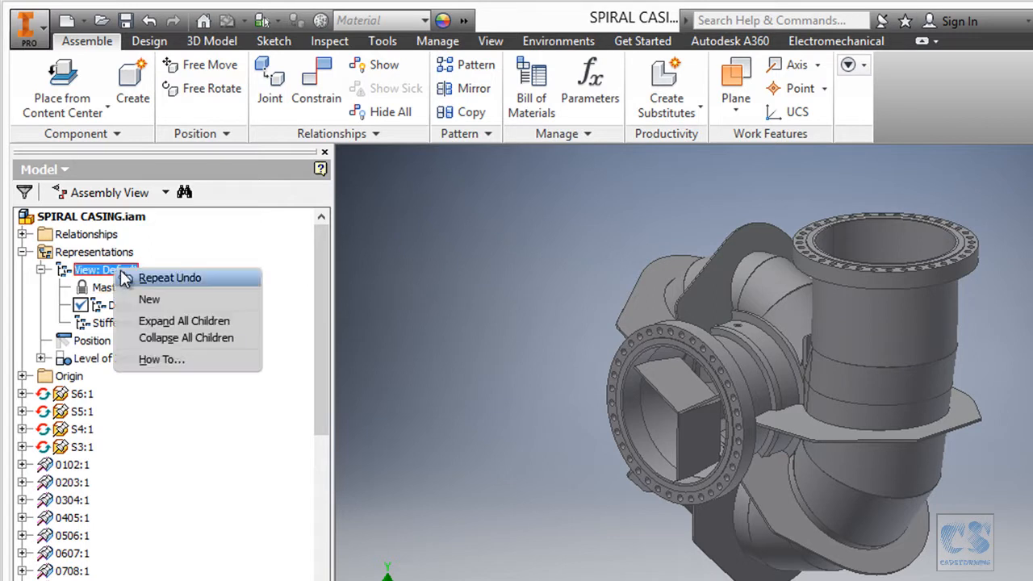
{"action": "left_click", "coordinate": [175, 299]}
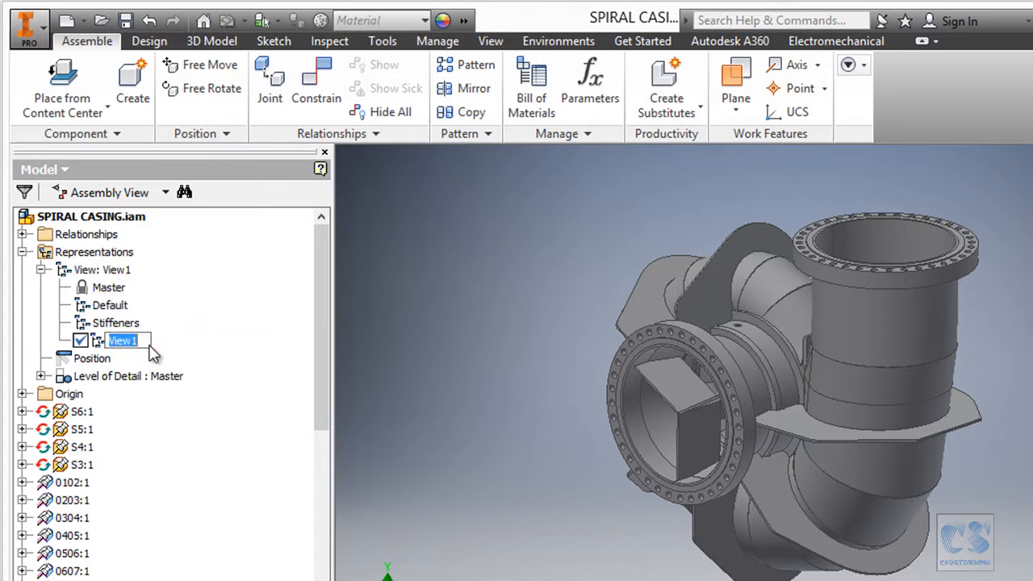
{"action": "key", "text": "ctrl+v"}
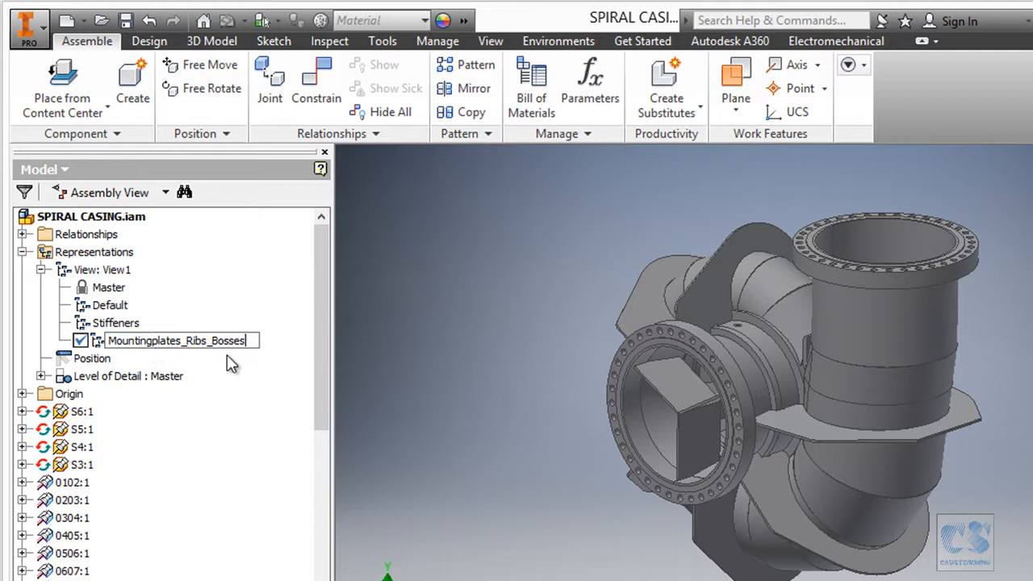
{"action": "left_click", "coordinate": [385, 357]}
Select stiffener S6 and casing segments 1516, 1617, 1718, 0102 and 0203 in the assembly
{"action": "middle_click_drag", "start_coordinate": [500, 315], "coordinate": [469, 316], "text": "shift"}
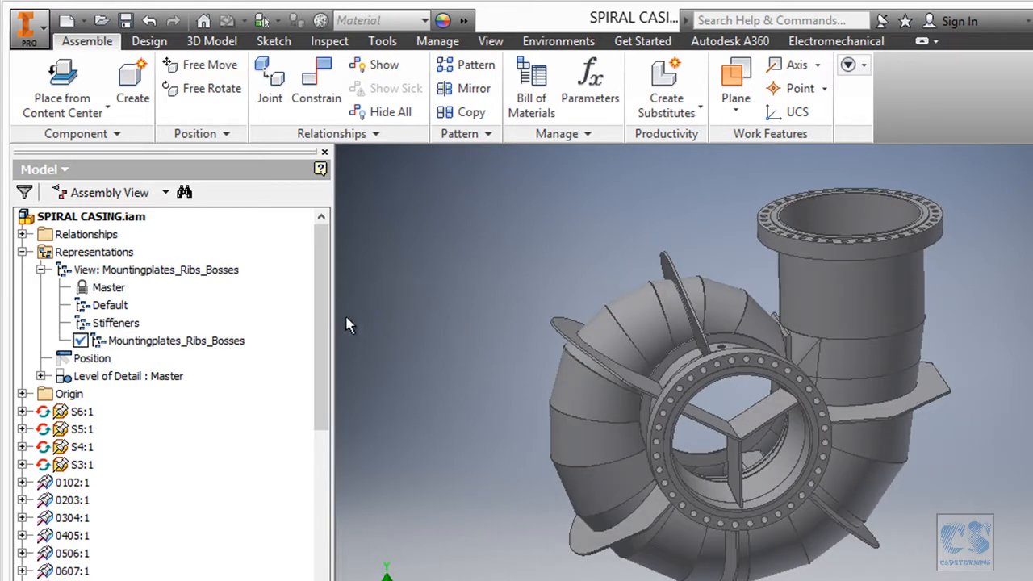
{"action": "left_click_drag", "start_coordinate": [327, 315], "coordinate": [318, 387]}
{"action": "left_click", "coordinate": [81, 270]}
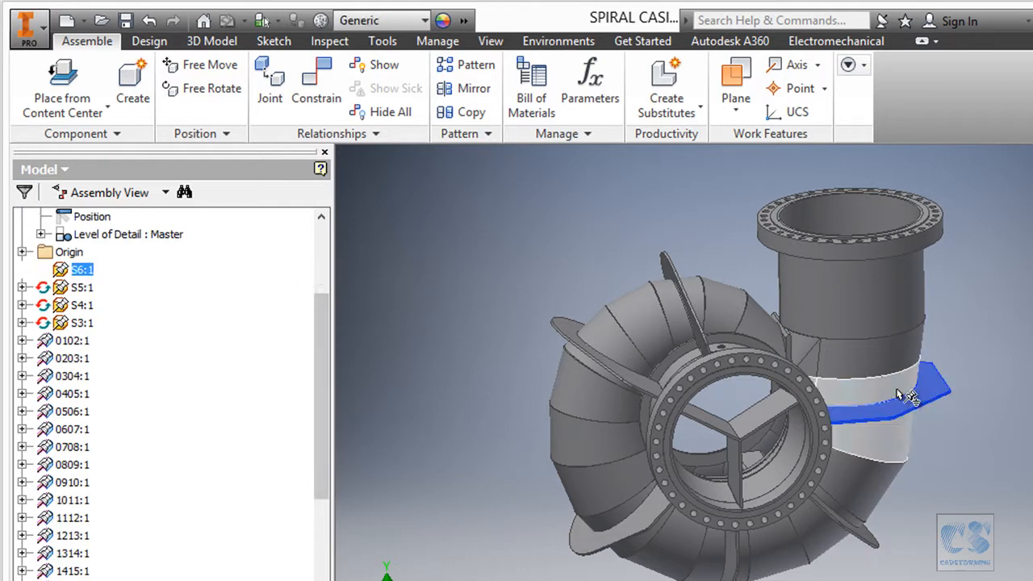
{"action": "left_click", "coordinate": [895, 430], "text": "ctrl"}
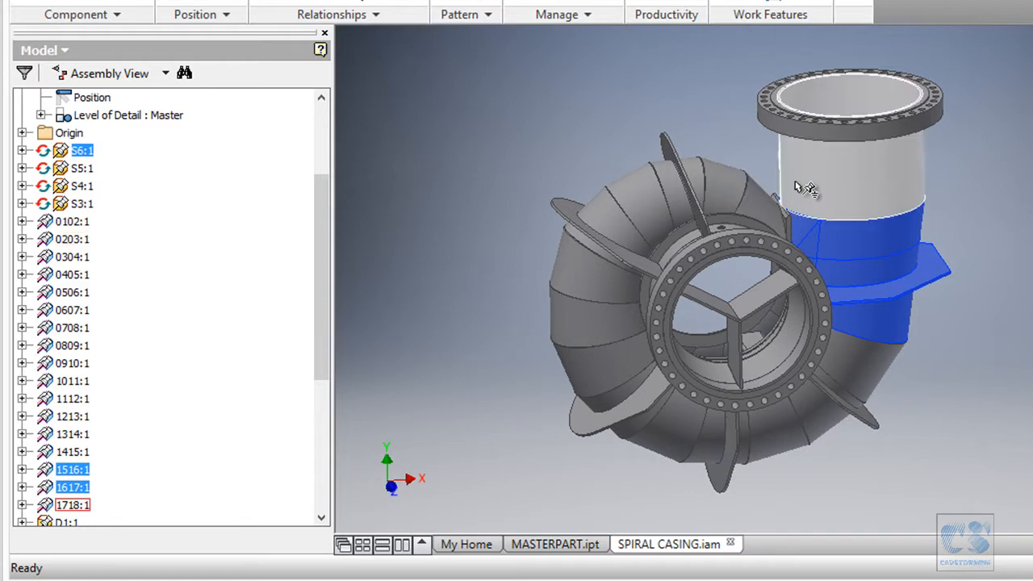
{"action": "left_click", "coordinate": [762, 214], "text": "ctrl"}
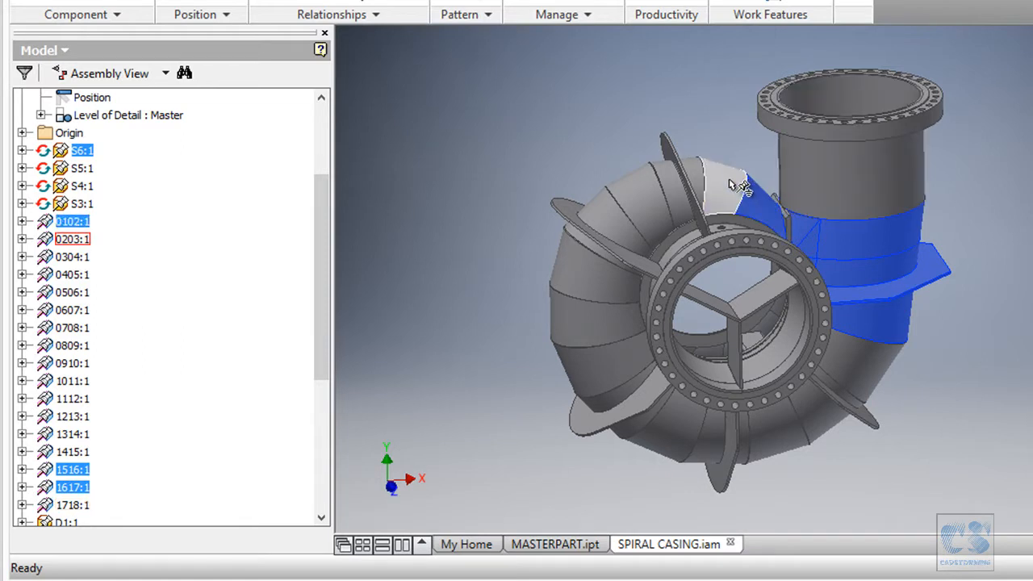
{"action": "left_click", "coordinate": [731, 185], "text": "ctrl"}
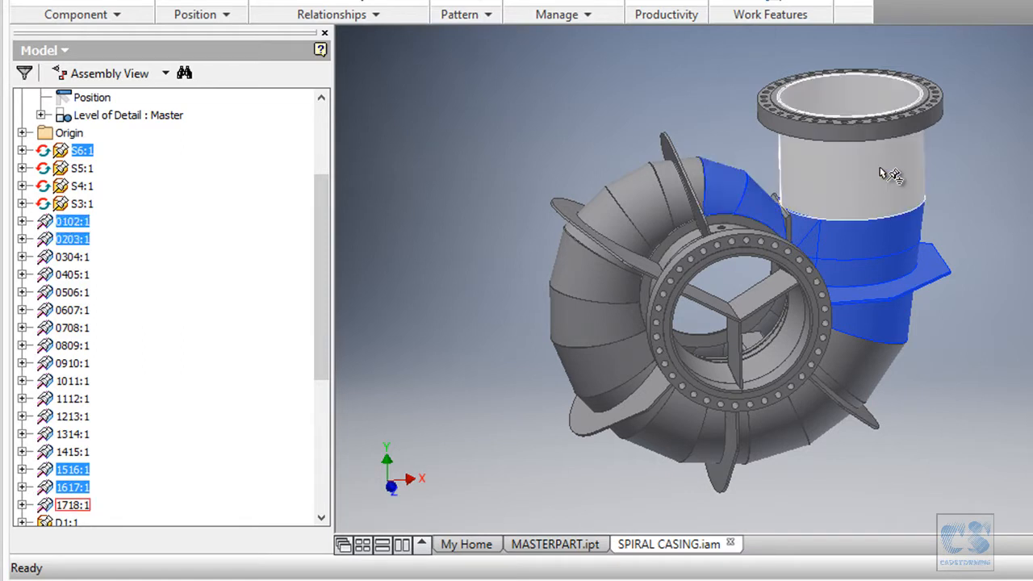
{"action": "left_click", "coordinate": [831, 171], "text": "ctrl"}
Add casing segments 0304, 0607, 0708, 1112 and 1213 to the component selection
{"action": "mouse_move", "coordinate": [611, 128]}
{"action": "middle_mouse_down", "text": "shift"}
{"action": "mouse_move", "coordinate": [616, 109]}
{"action": "mouse_move", "coordinate": [601, 117]}
{"action": "middle_mouse_up", "text": "shift"}
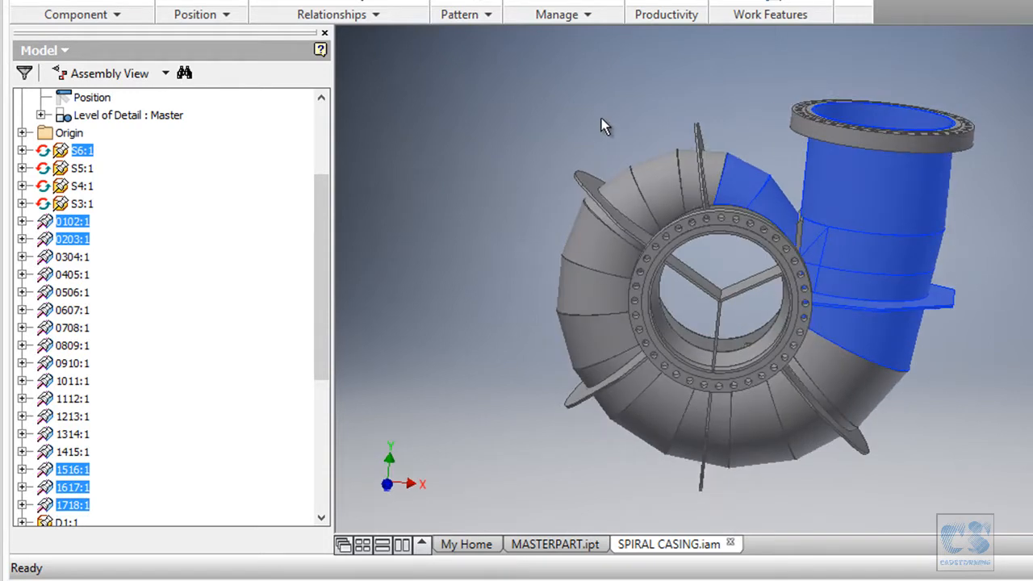
{"action": "left_click", "coordinate": [71, 257], "text": "ctrl"}
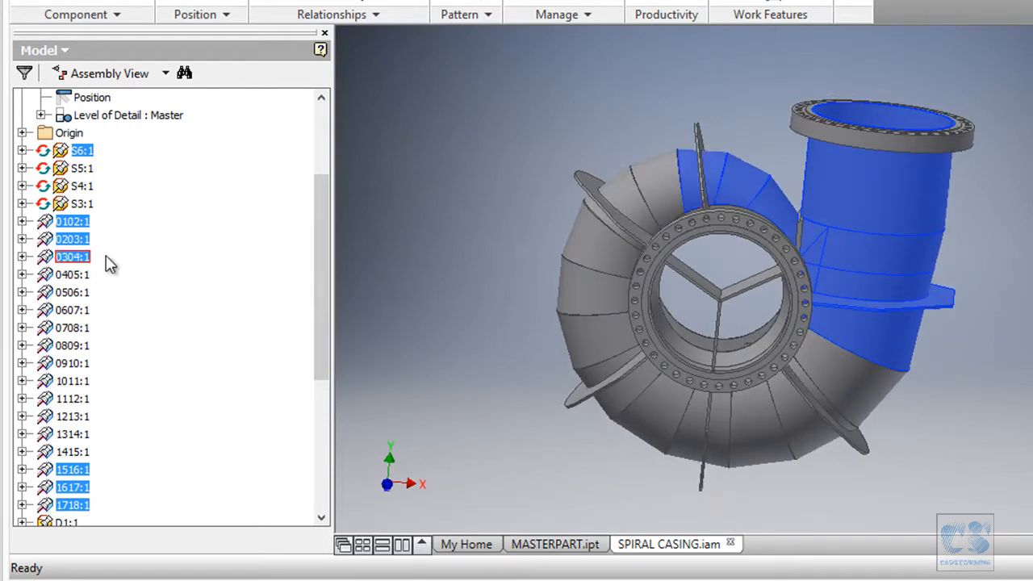
{"action": "left_click", "coordinate": [75, 309], "text": "ctrl"}
{"action": "left_click", "coordinate": [73, 328], "text": "ctrl"}
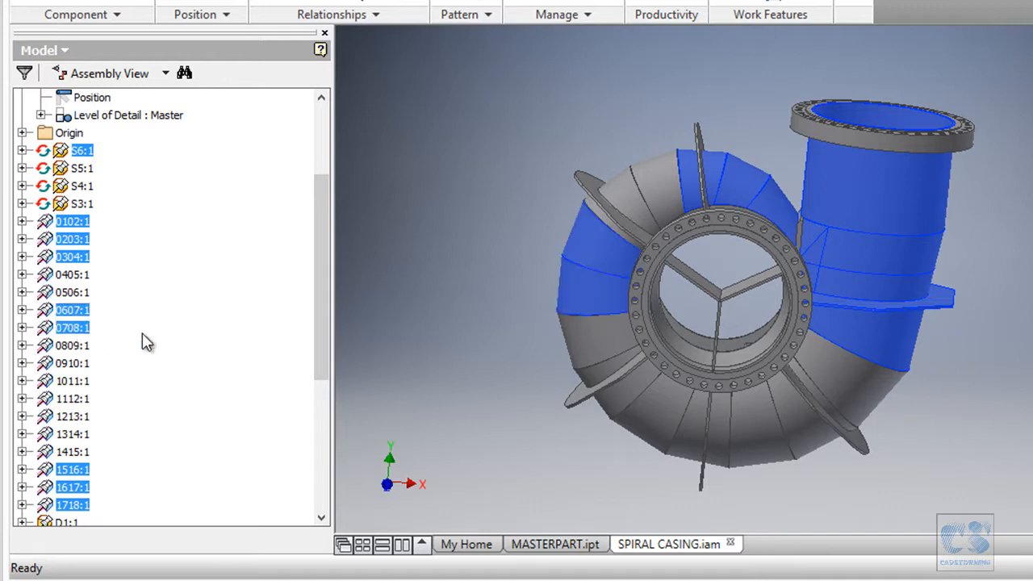
{"action": "left_click", "coordinate": [74, 398], "text": "ctrl"}
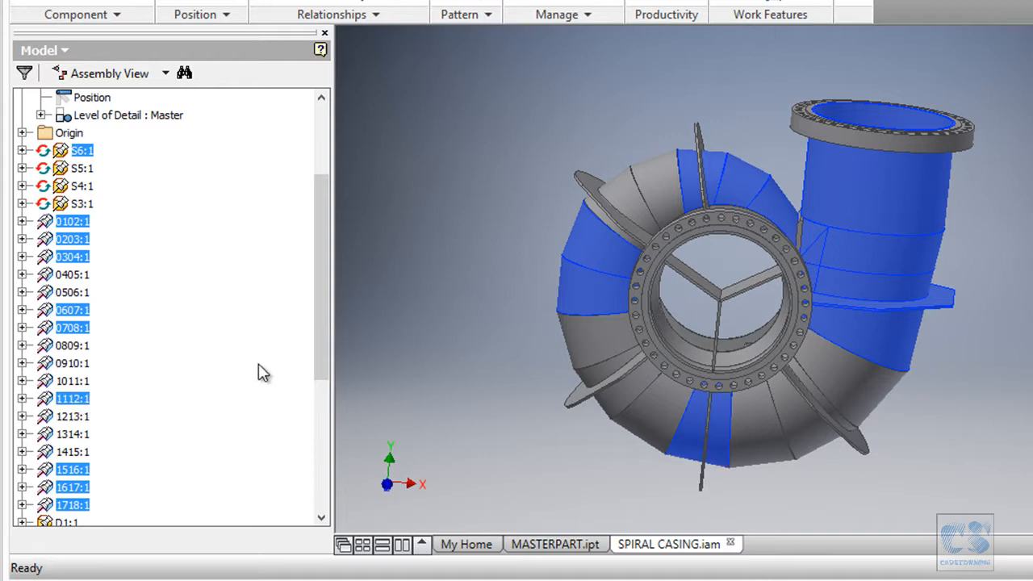
{"action": "left_click", "coordinate": [95, 416], "text": "ctrl"}
{"action": "left_click_drag", "start_coordinate": [326, 367], "coordinate": [314, 434]}
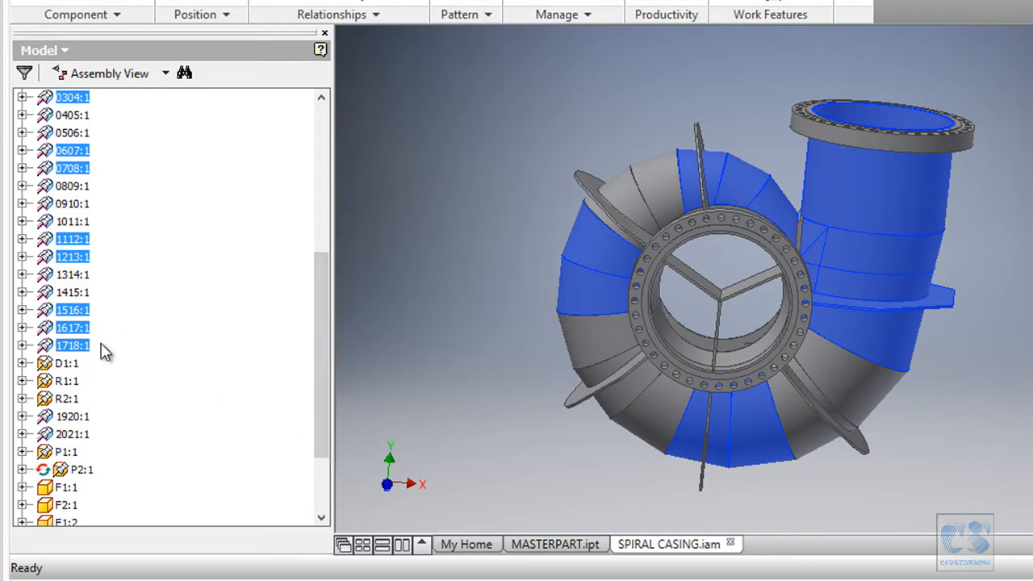
{"action": "left_click_drag", "start_coordinate": [320, 309], "coordinate": [323, 198]}
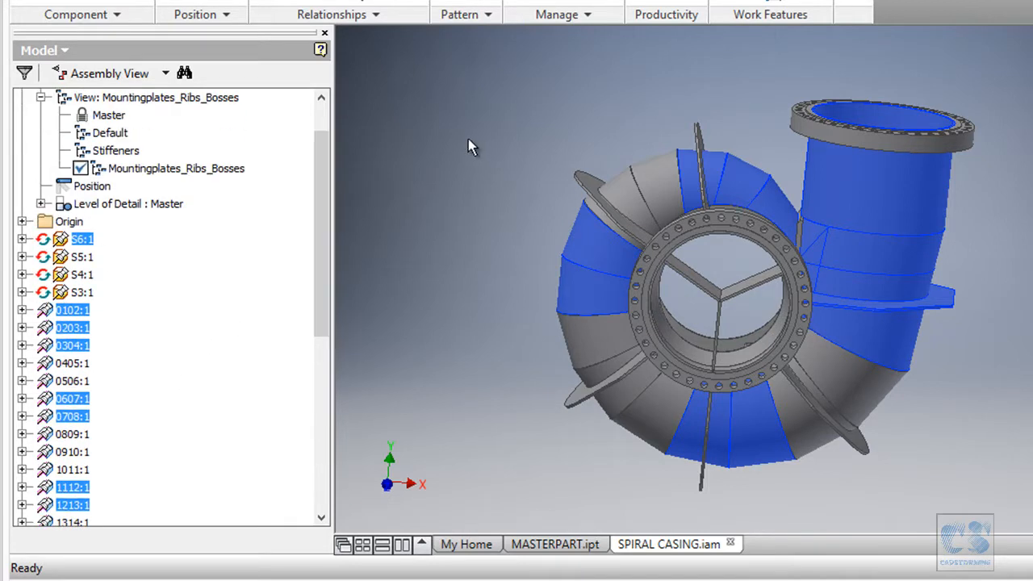
Invert the component selection and turn off the visibility of all the other components
{"action": "right_click", "coordinate": [469, 139]}
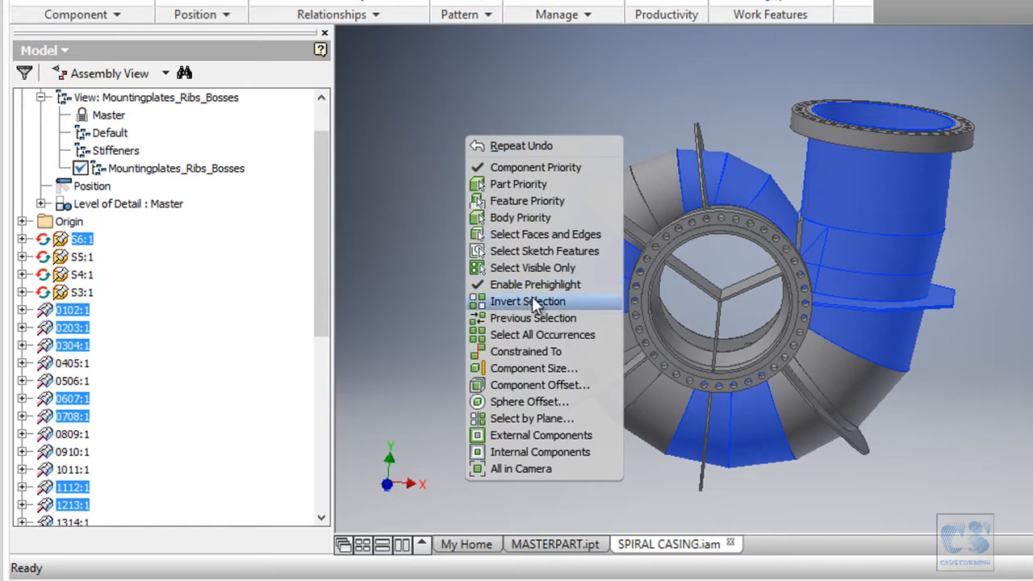
{"action": "left_click", "coordinate": [395, 266]}
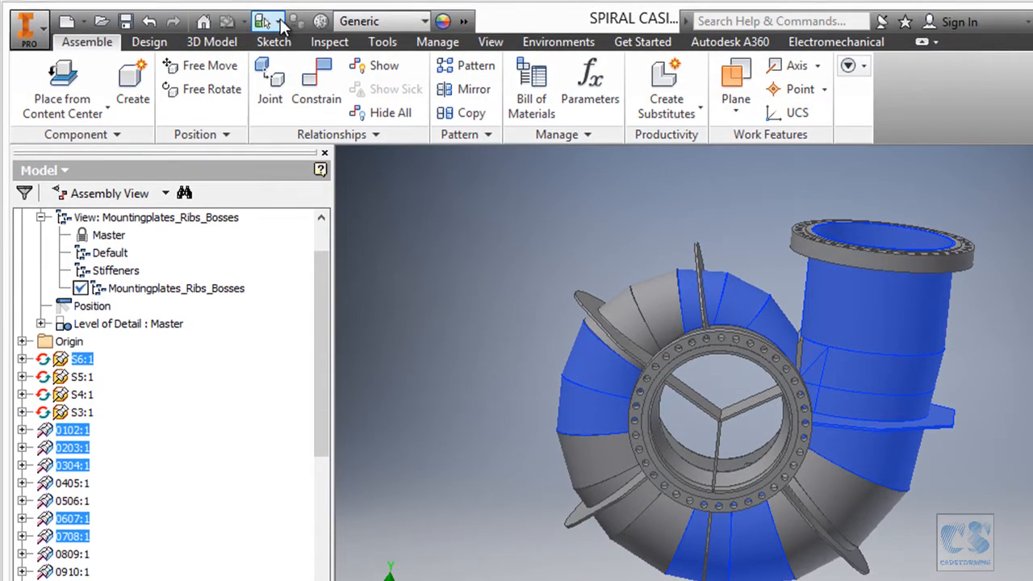
{"action": "left_click", "coordinate": [279, 22]}
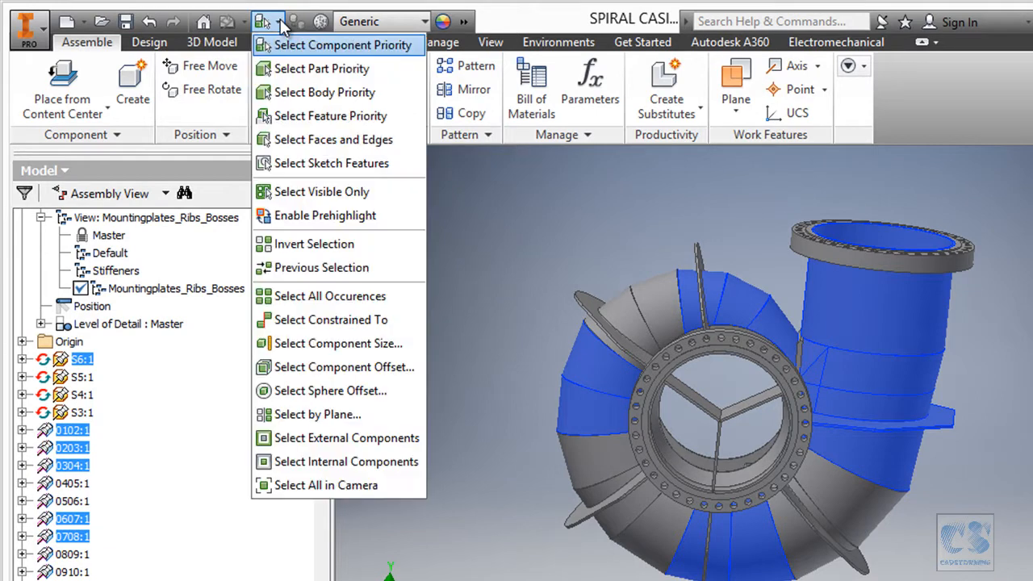
{"action": "left_click", "coordinate": [334, 246]}
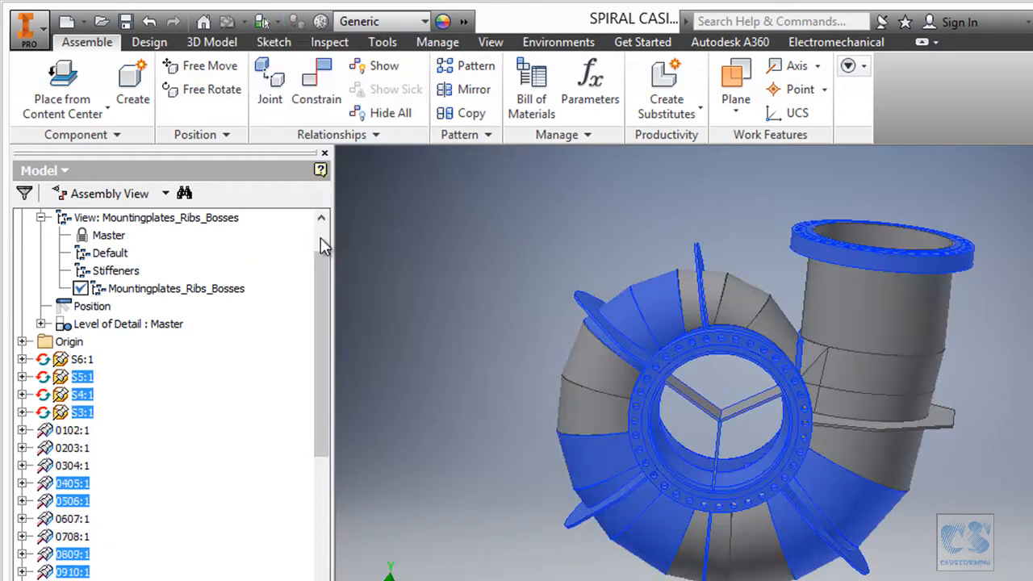
{"action": "right_click", "coordinate": [456, 236]}
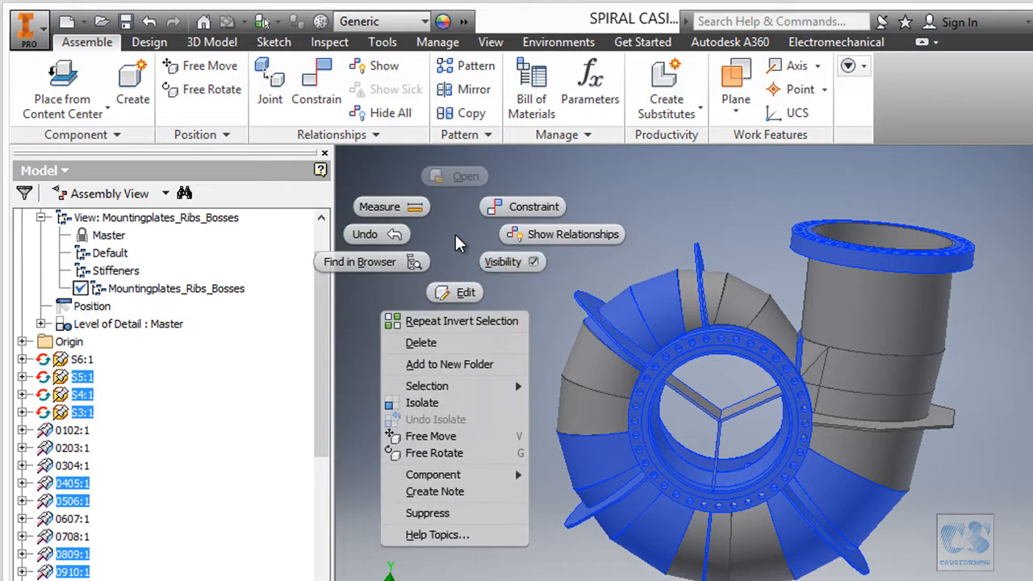
{"action": "left_click", "coordinate": [504, 260]}
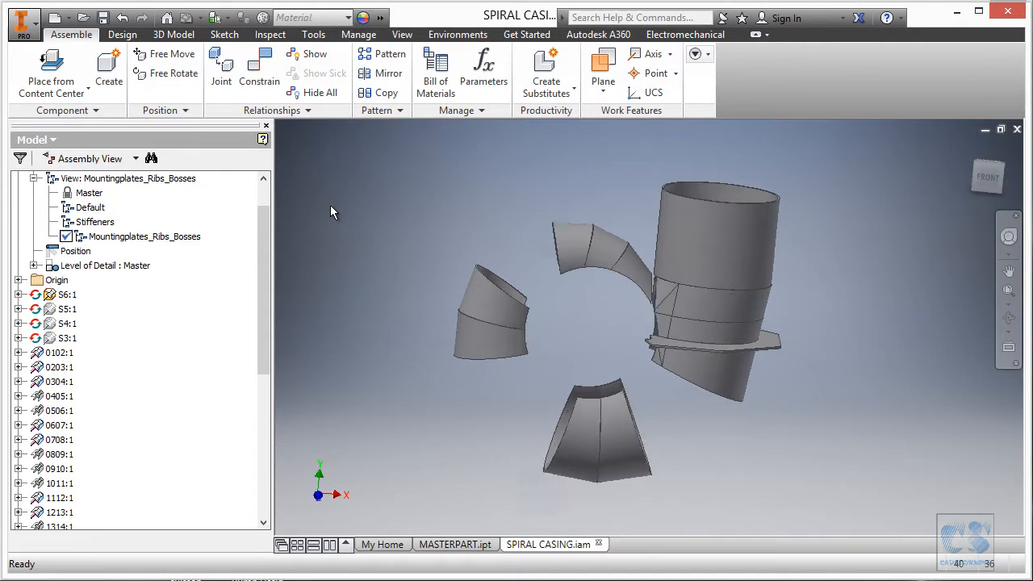
Start Make Part from MASTERPART.ipt, naming the part S7 and using the Standard (mm).ipt template
{"action": "left_click", "coordinate": [454, 544]}
{"action": "right_click", "coordinate": [761, 153]}
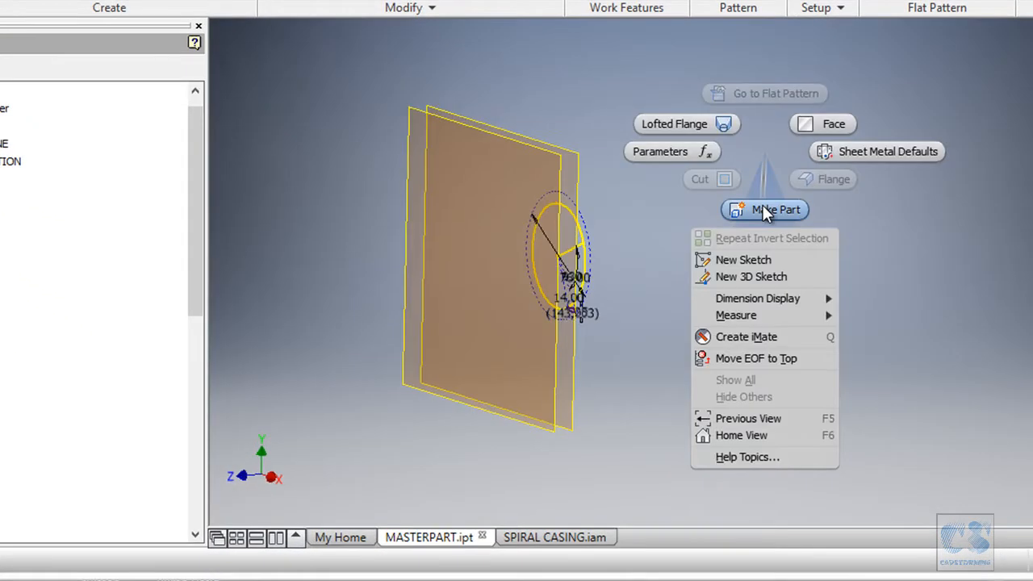
{"action": "left_click", "coordinate": [762, 205]}
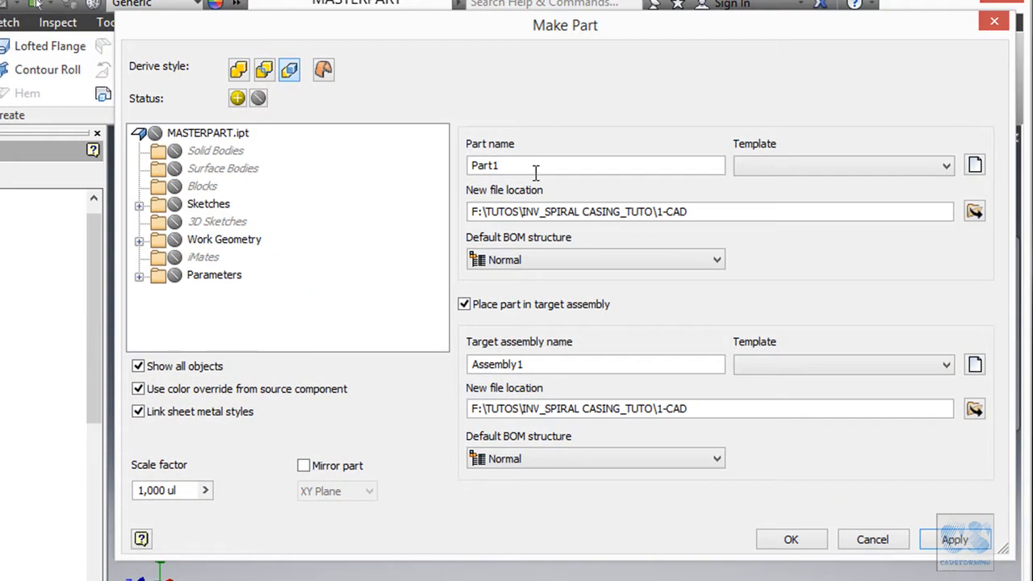
{"action": "double_click", "coordinate": [579, 122]}
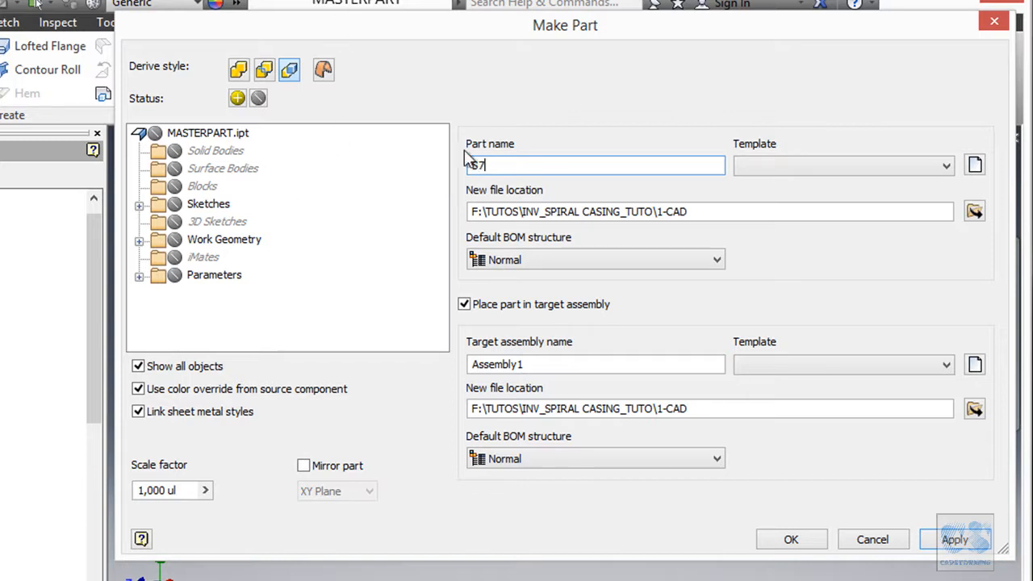
{"action": "left_click", "coordinate": [769, 165]}
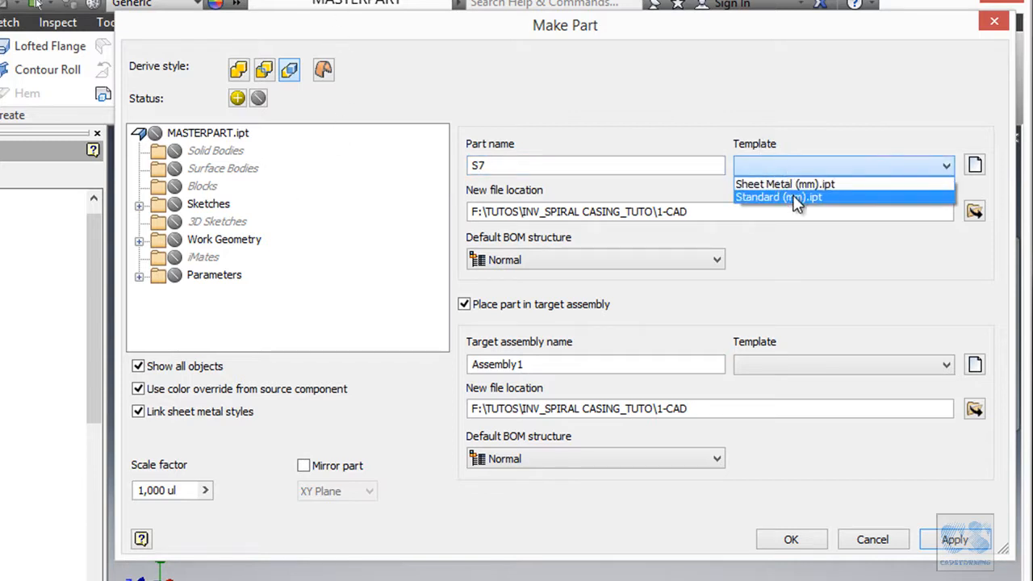
{"action": "left_click", "coordinate": [794, 197]}
Include work plane WP18 and the Thickness model parameter in the derived part, and disable linking of sheet metal styles
{"action": "left_click", "coordinate": [138, 240]}
{"action": "scroll", "coordinate": [317, 230], "scroll_direction": "down", "scroll_amount": 4}
{"action": "left_click", "coordinate": [193, 240]}
{"action": "scroll", "coordinate": [153, 319], "scroll_direction": "down", "scroll_amount": 1}
{"action": "left_click", "coordinate": [140, 330]}
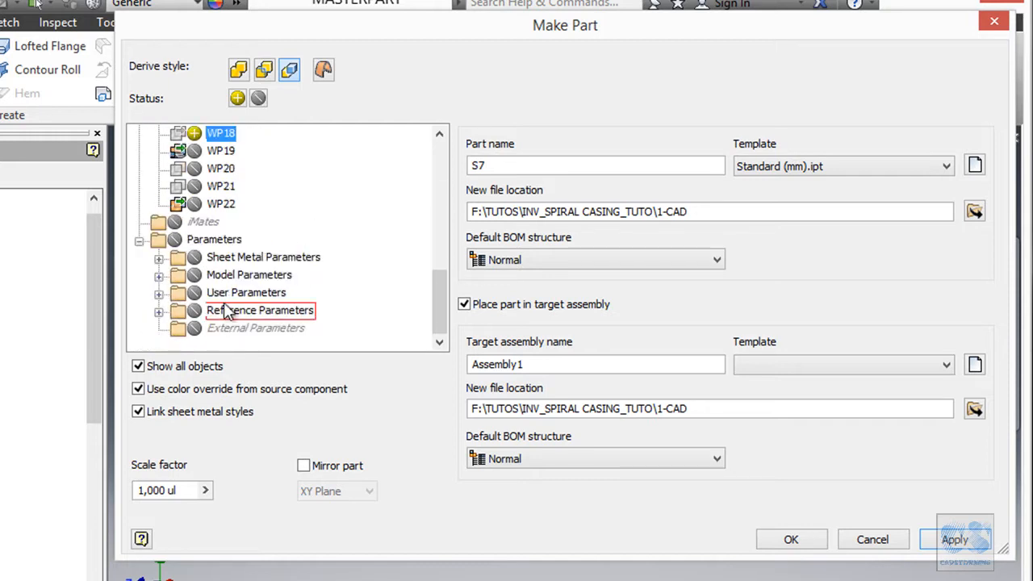
{"action": "left_click", "coordinate": [160, 276]}
{"action": "left_click", "coordinate": [213, 151]}
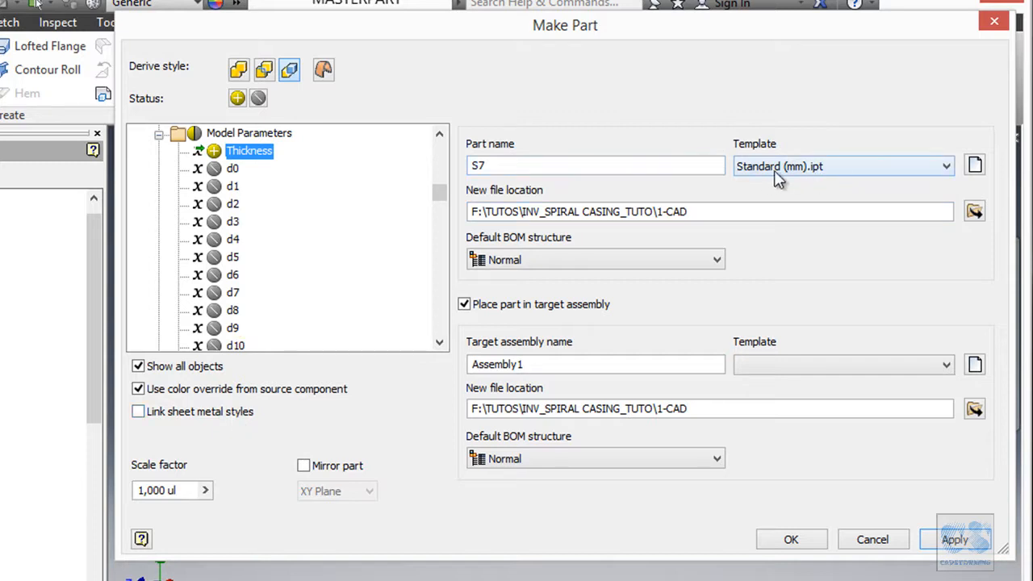
Set the target assembly name for the new part to SPIRAL CASING, copying it from the file location
{"action": "left_click_drag", "start_coordinate": [620, 408], "coordinate": [546, 408]}
{"action": "key", "text": "ctrl+c"}
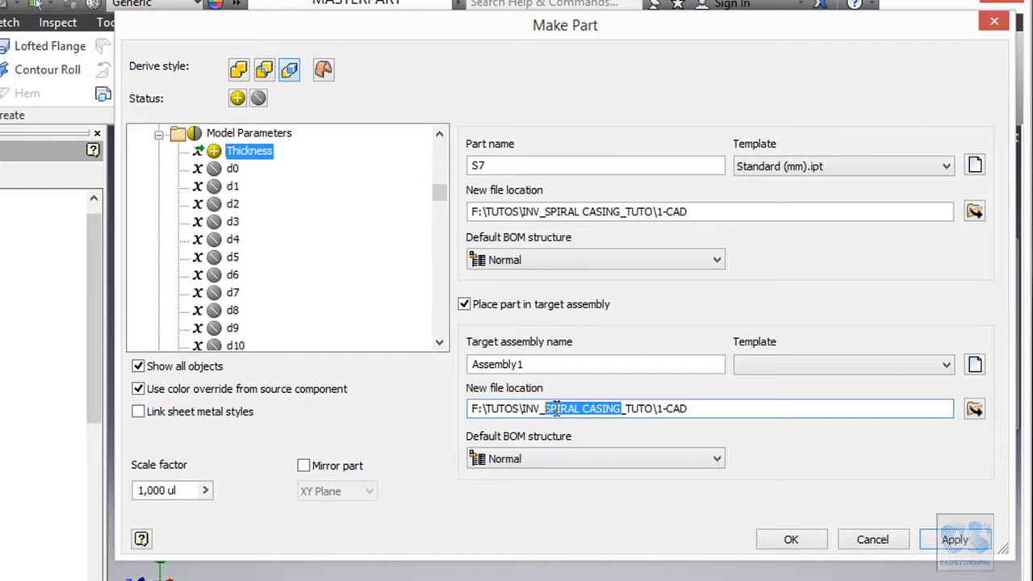
{"action": "left_click_drag", "start_coordinate": [531, 363], "coordinate": [440, 367]}
{"action": "key", "text": "ctrl+v"}
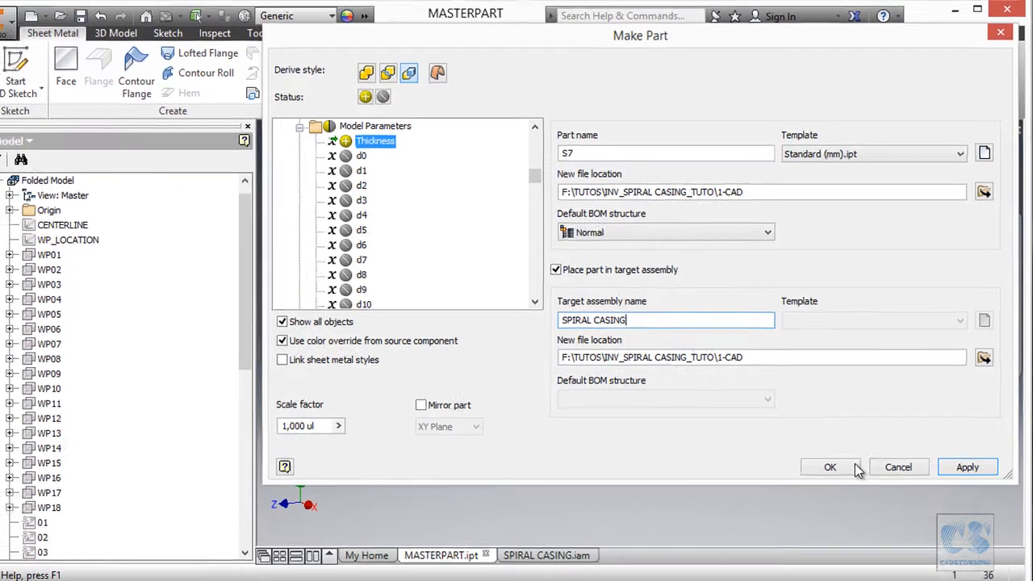
Create derived part S7 in the SPIRAL CASING assembly and activate it for in-place editing
{"action": "left_click", "coordinate": [791, 539]}
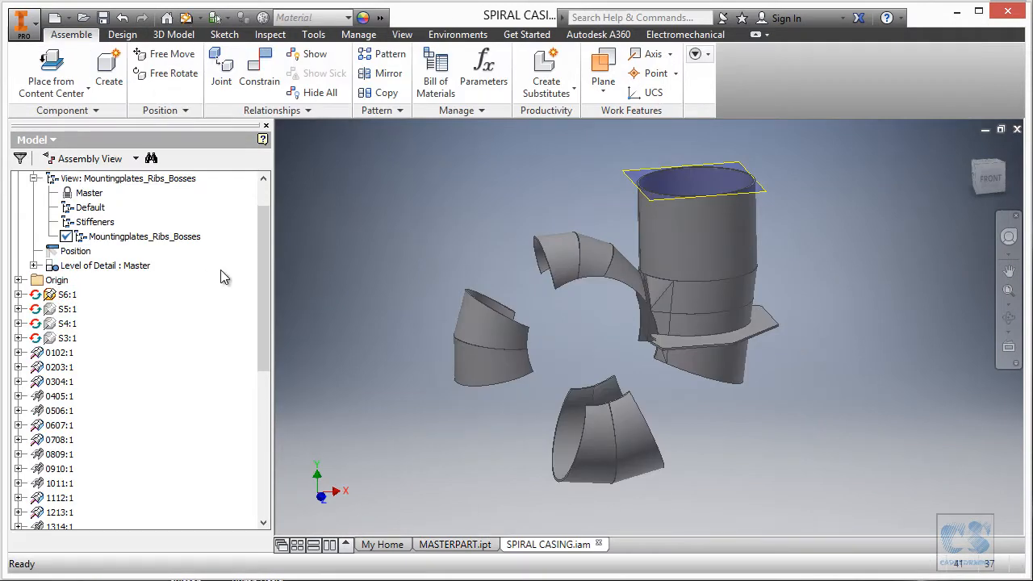
{"action": "left_click", "coordinate": [33, 179]}
{"action": "left_click_drag", "start_coordinate": [265, 266], "coordinate": [252, 427]}
{"action": "right_click", "coordinate": [66, 514]}
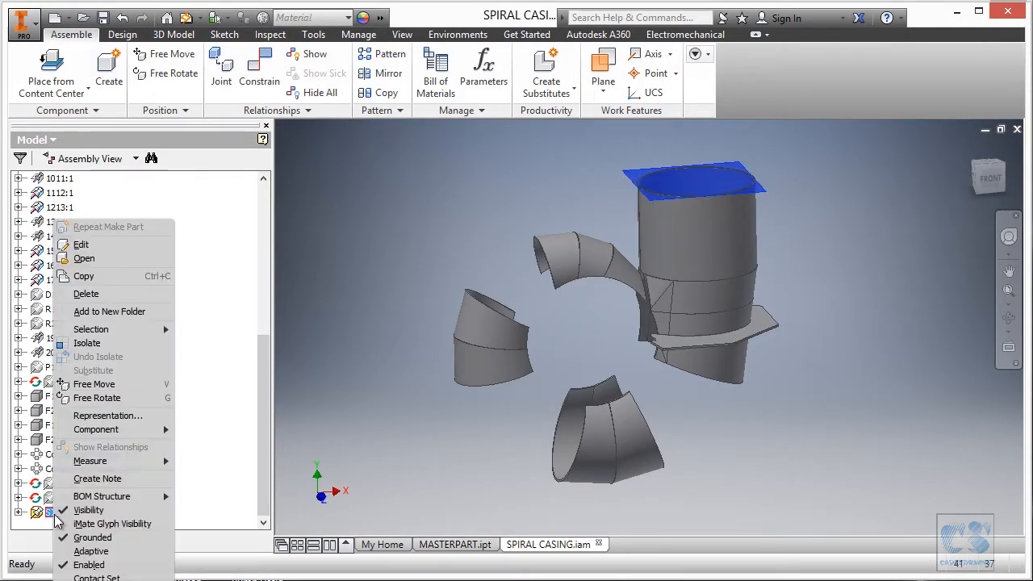
{"action": "left_click", "coordinate": [92, 246]}
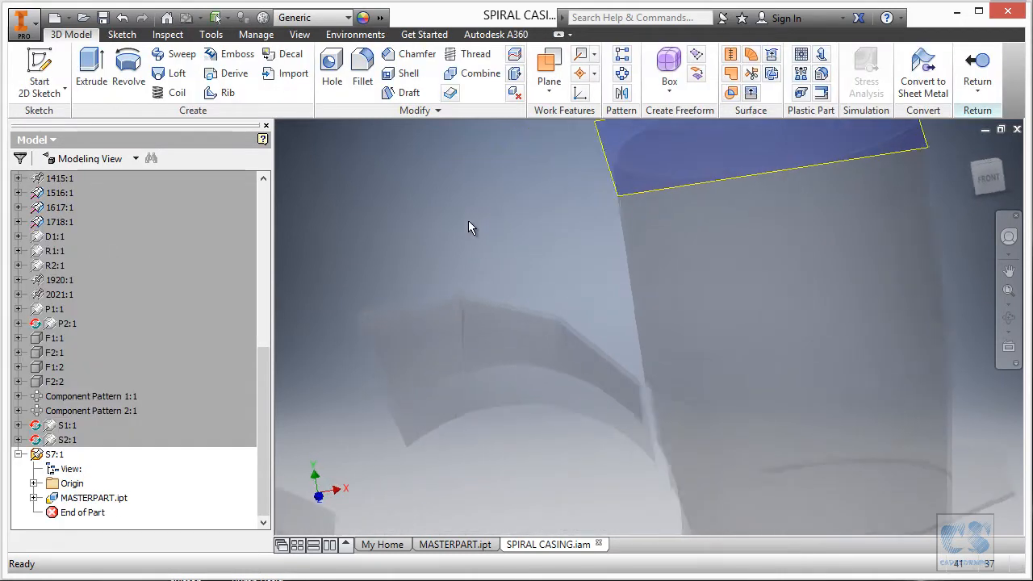
Start a face-based Copy Object with new surfaces as output and select the large pipe's outer cylindrical face
{"action": "left_click", "coordinate": [427, 110]}
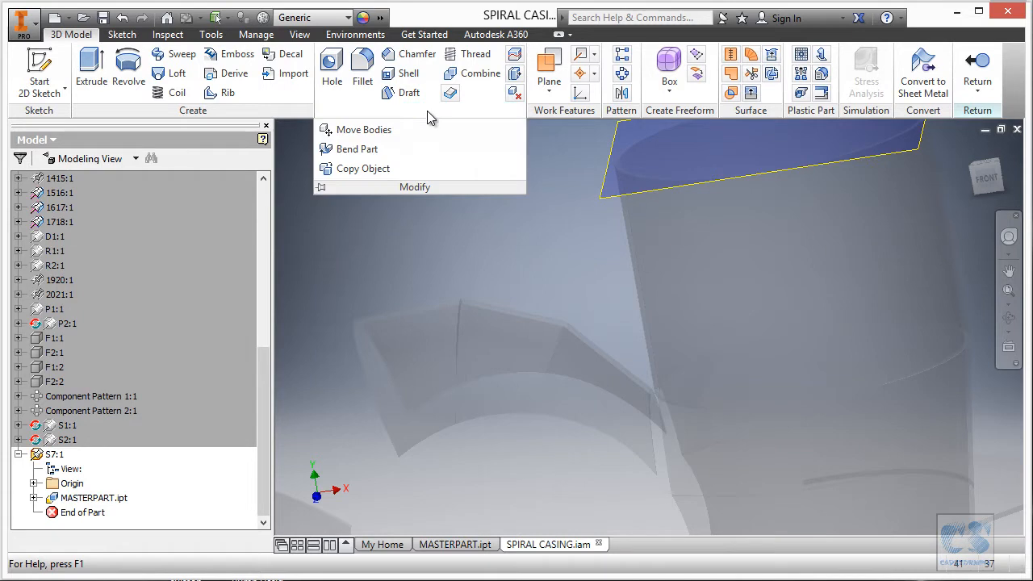
{"action": "left_click", "coordinate": [367, 170]}
{"action": "left_click", "coordinate": [336, 175]}
{"action": "left_click", "coordinate": [346, 255]}
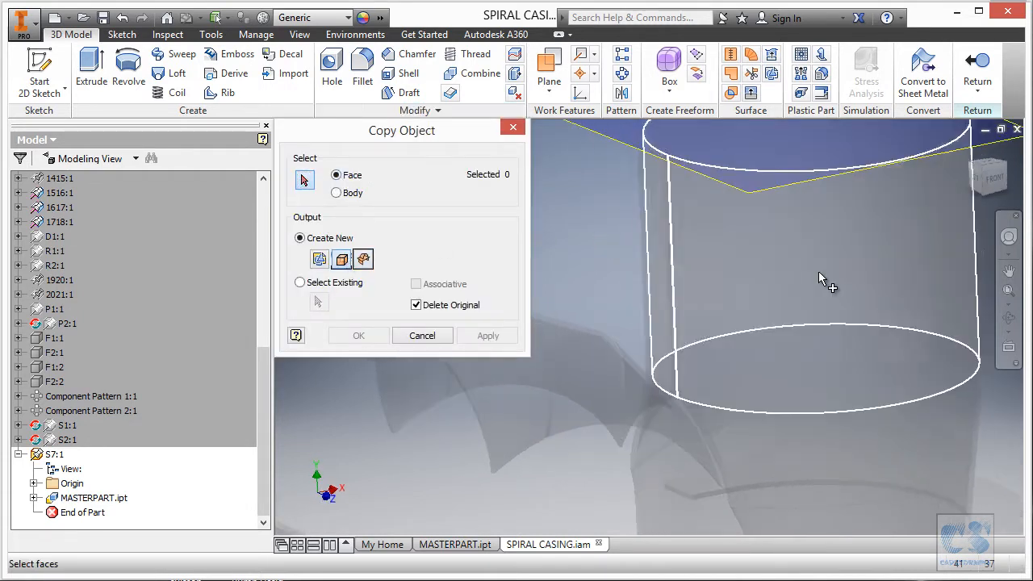
{"action": "scroll", "coordinate": [626, 257], "scroll_direction": "down", "scroll_amount": 3}
{"action": "middle_click_drag", "start_coordinate": [680, 226], "coordinate": [612, 284]}
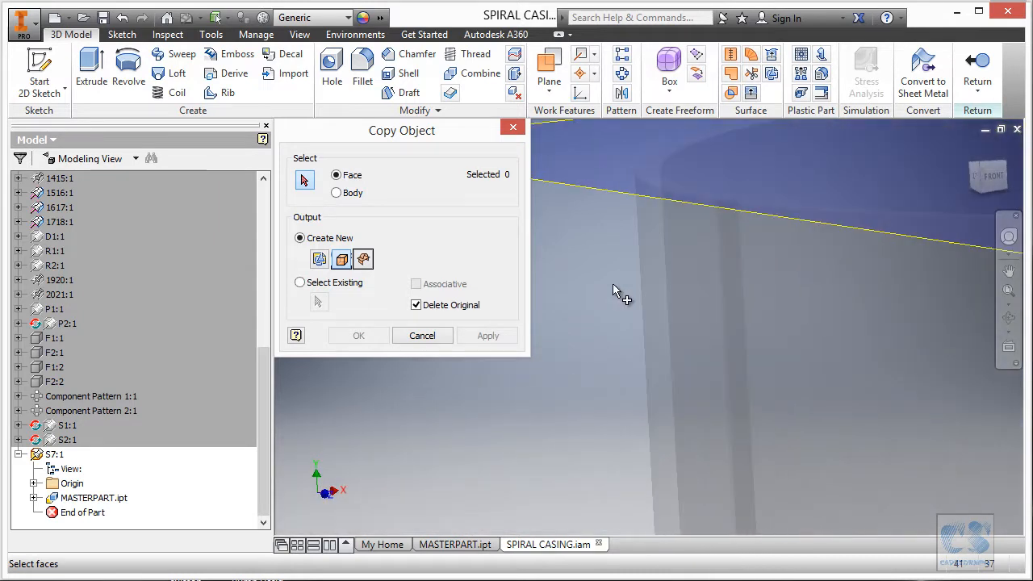
{"action": "scroll", "coordinate": [634, 286], "scroll_direction": "up", "scroll_amount": 3}
{"action": "left_click", "coordinate": [639, 284]}
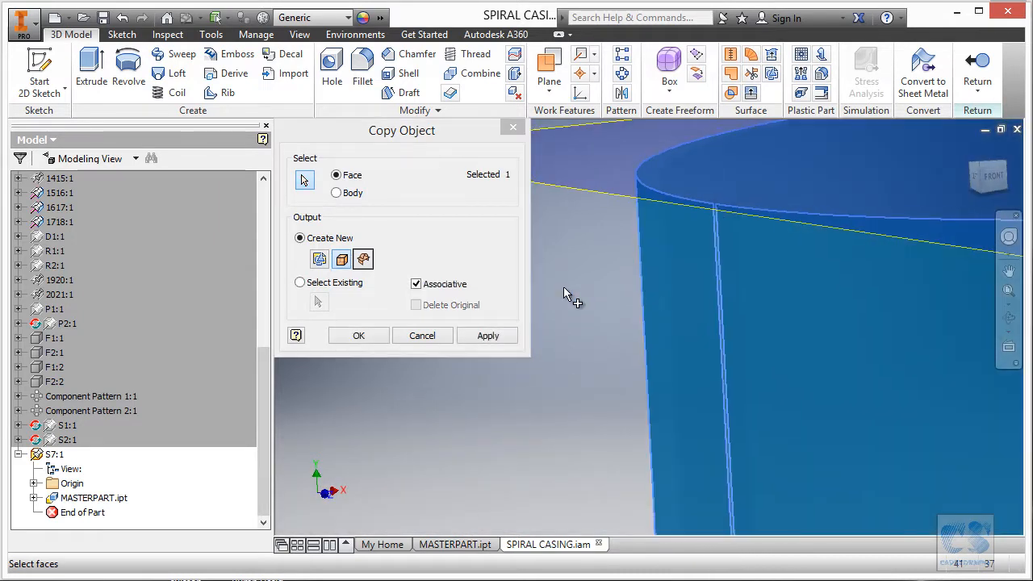
Add the two adjoining curved casing segment faces, checking rib S7 on the PDF print, and create the associative surface copies
{"action": "middle_click_drag", "start_coordinate": [554, 287], "coordinate": [733, 255], "text": "shift"}
{"action": "left_click", "coordinate": [741, 305]}
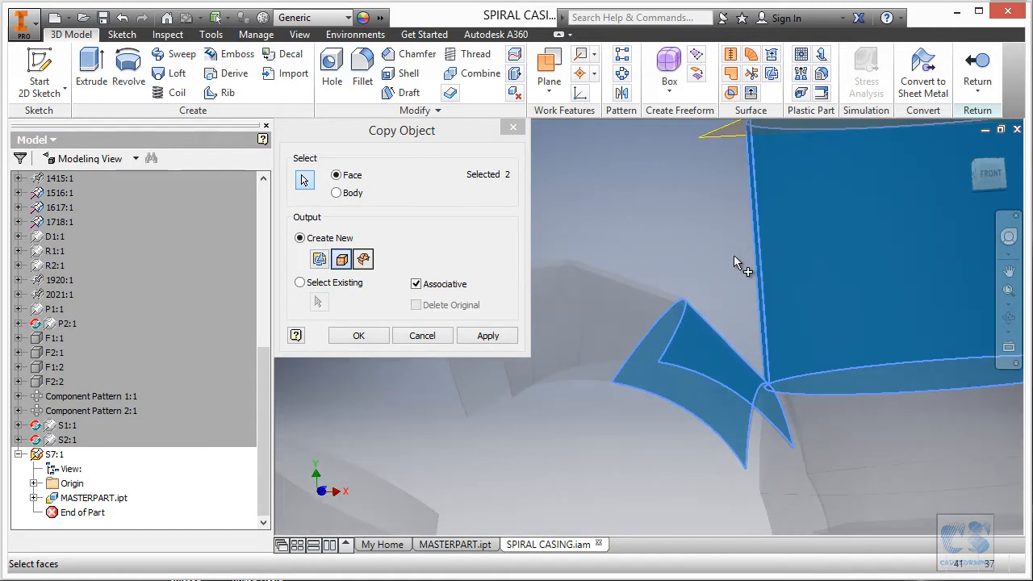
{"action": "left_click", "coordinate": [650, 291]}
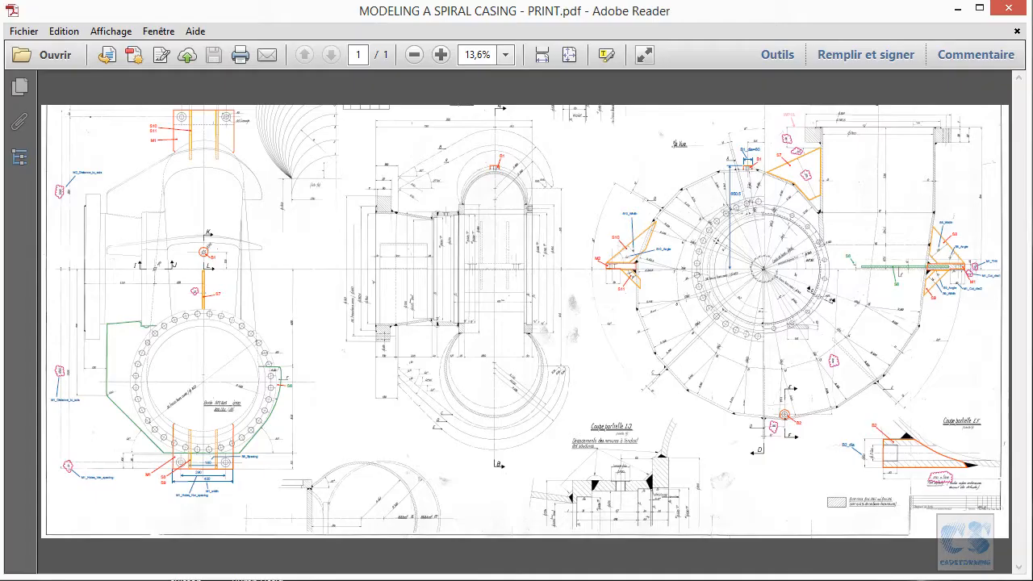
{"action": "scroll", "coordinate": [860, 158], "scroll_direction": "up", "scroll_amount": 4, "text": "ctrl"}
{"action": "left_click_drag", "start_coordinate": [765, 194], "coordinate": [750, 303]}
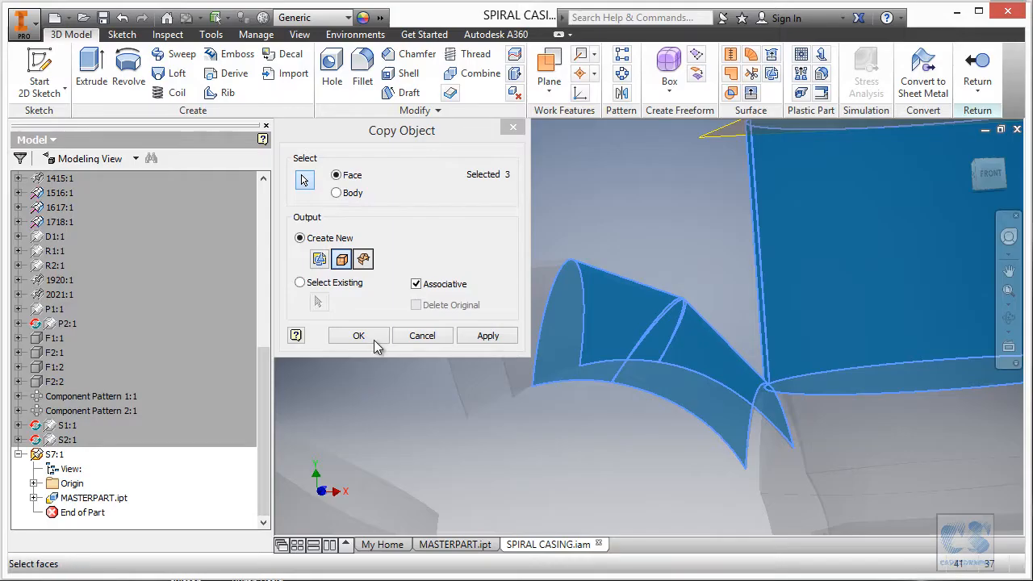
{"action": "left_click", "coordinate": [373, 333]}
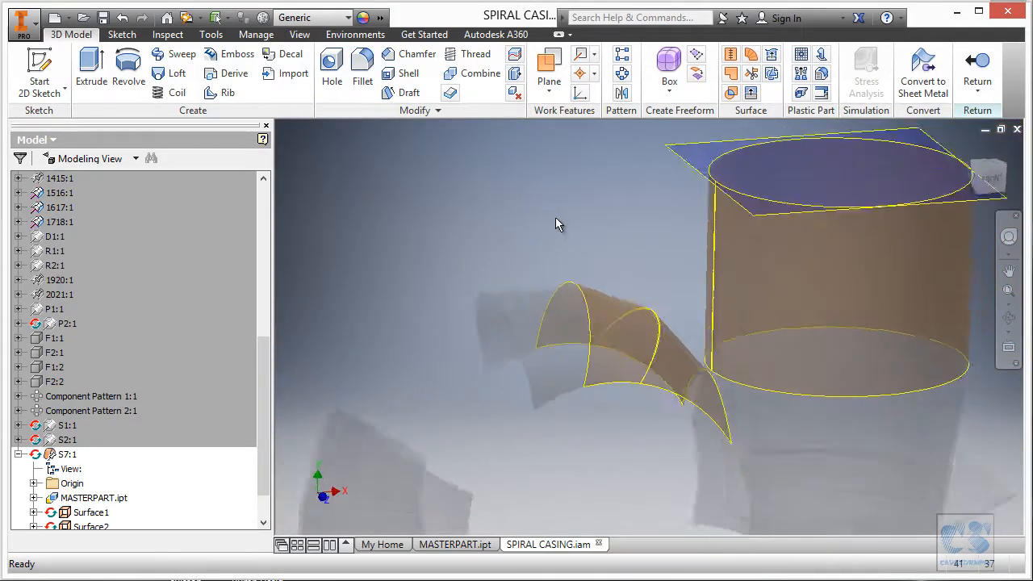
Start Move Bodies on the copied cylindrical surface and set the free drag X offset to 0
{"action": "scroll", "coordinate": [704, 295], "scroll_direction": "down", "scroll_amount": 2}
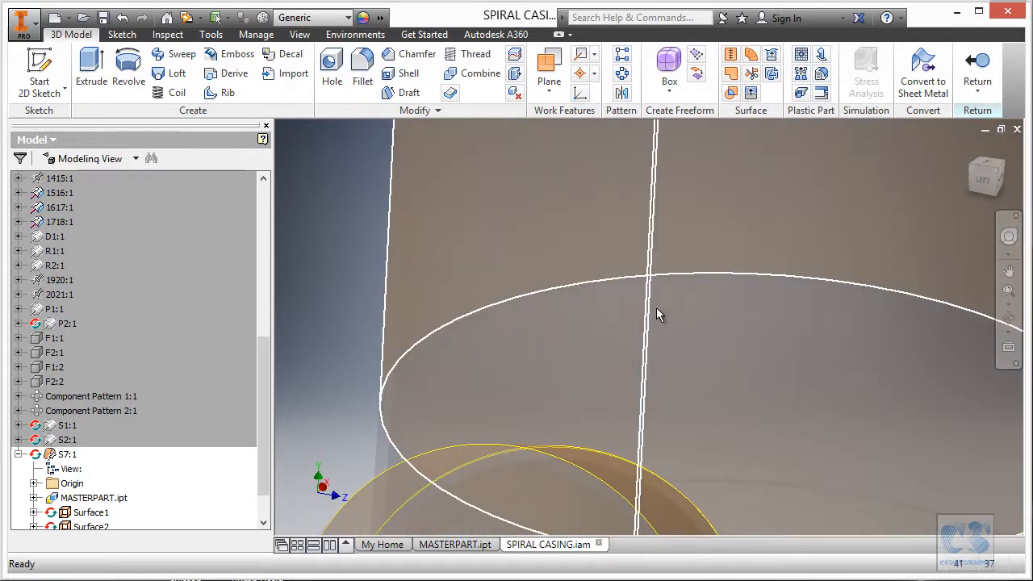
{"action": "scroll", "coordinate": [714, 299], "scroll_direction": "up", "scroll_amount": 3}
{"action": "middle_click_drag", "start_coordinate": [714, 299], "coordinate": [769, 259], "text": "shift"}
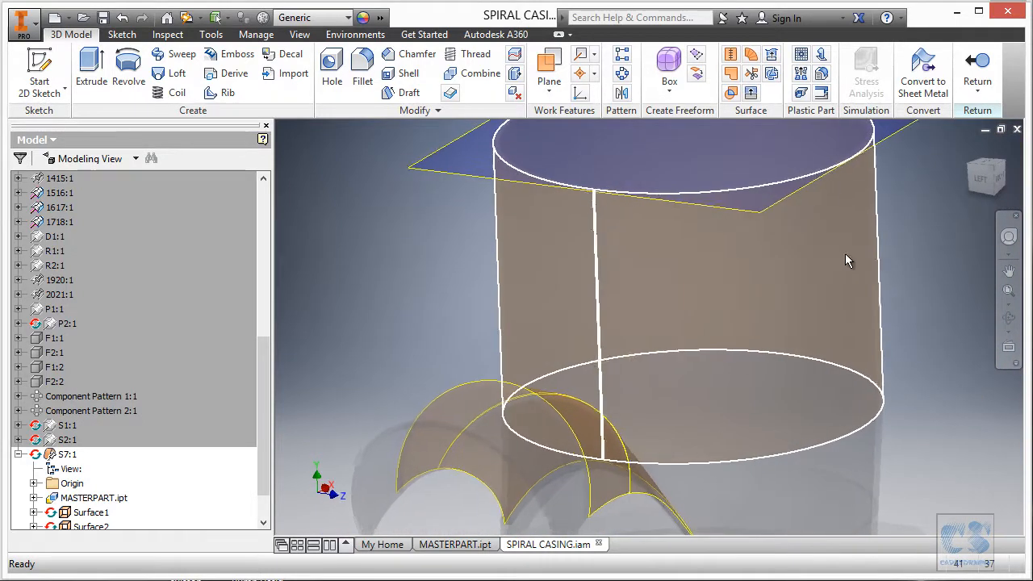
{"action": "middle_click_drag", "start_coordinate": [841, 256], "coordinate": [735, 278], "text": "shift"}
{"action": "scroll", "coordinate": [264, 362], "scroll_direction": "down", "scroll_amount": 2}
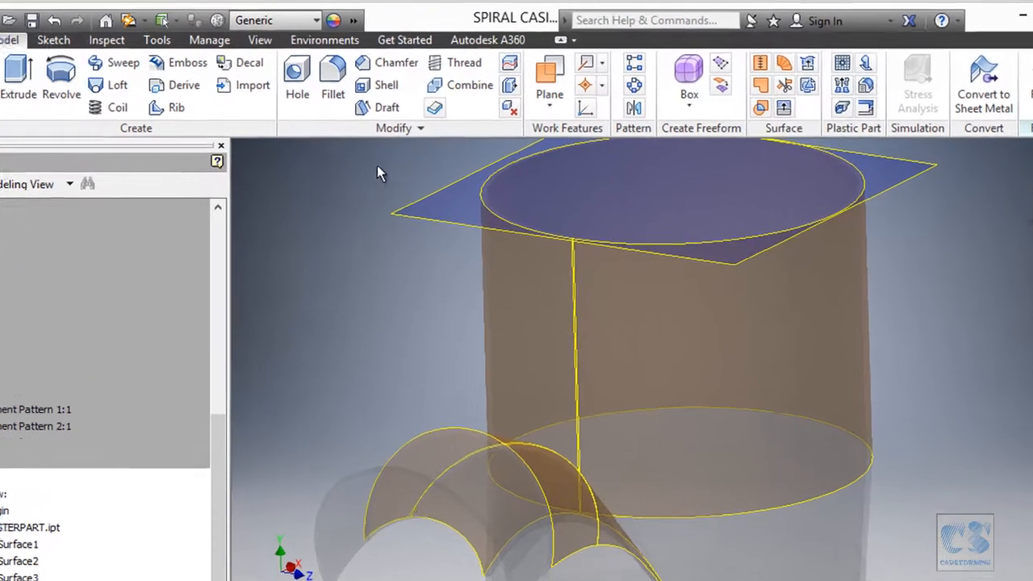
{"action": "left_click", "coordinate": [412, 129]}
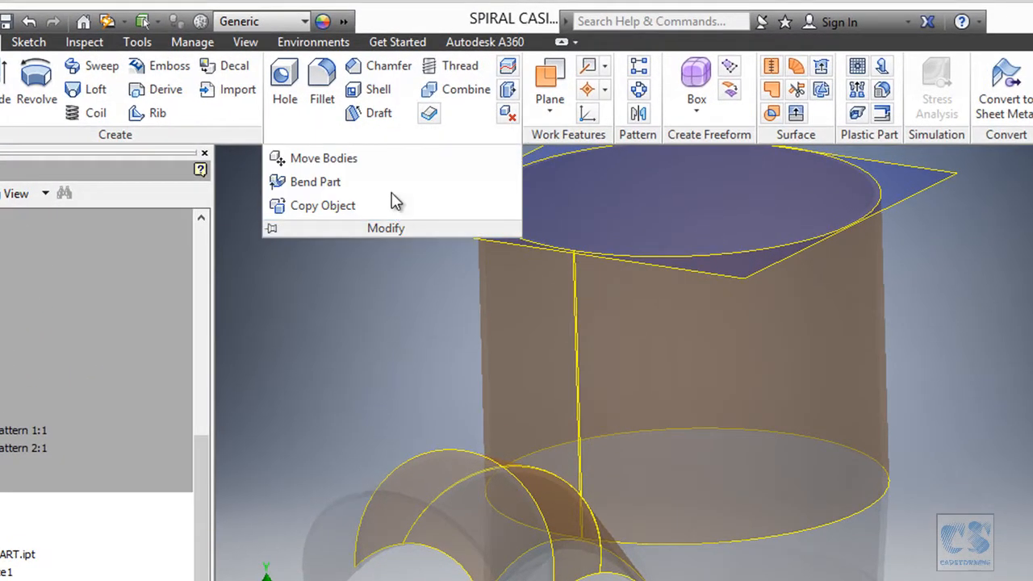
{"action": "left_click", "coordinate": [322, 159]}
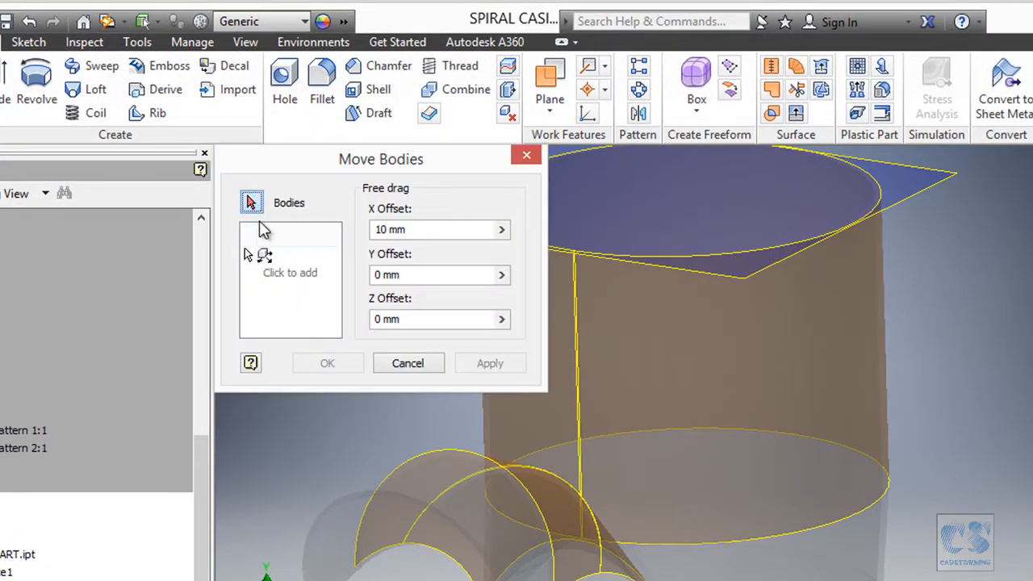
{"action": "left_click", "coordinate": [853, 297]}
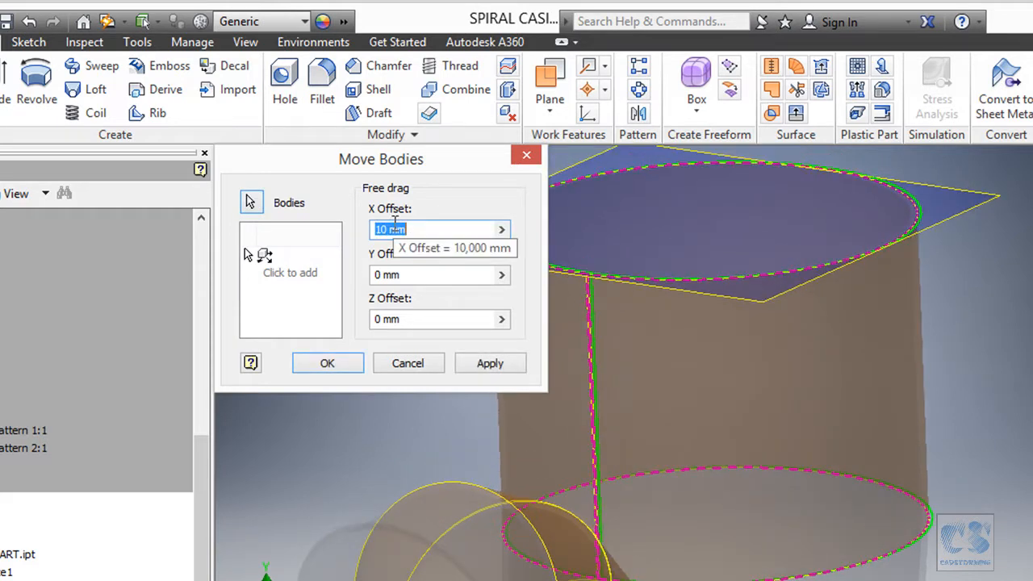
{"action": "type", "text": "0"}
{"action": "left_click", "coordinate": [413, 276]}
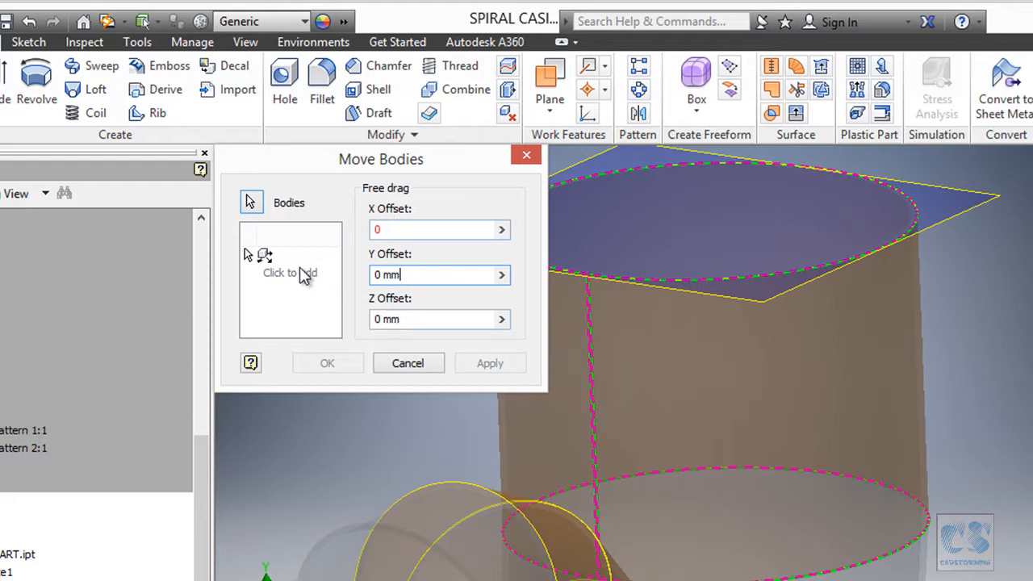
Change the move type to Rotate about line and rotate the cylindrical surface 90 deg about its own axis
{"action": "left_click", "coordinate": [269, 257]}
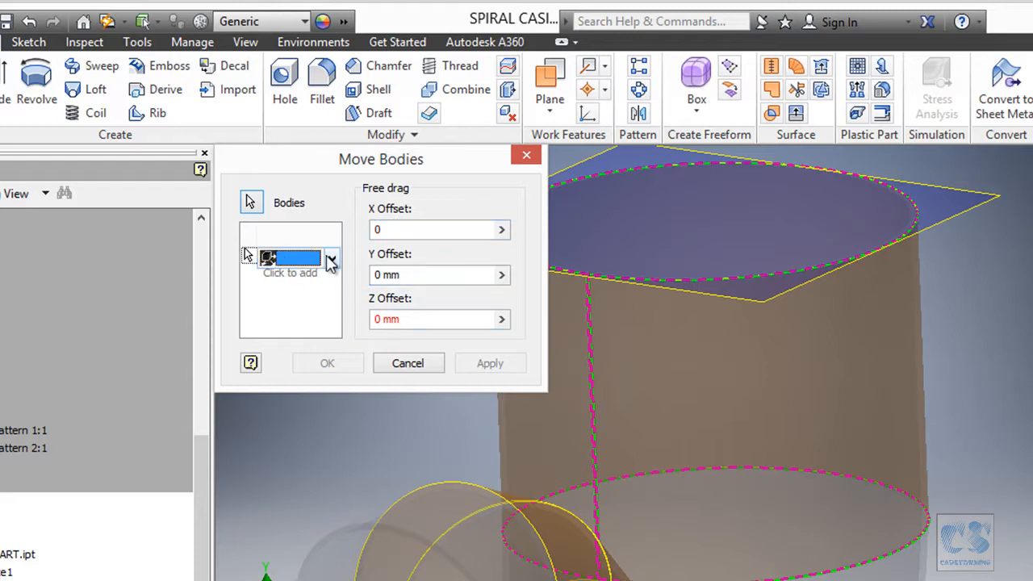
{"action": "left_click", "coordinate": [331, 258]}
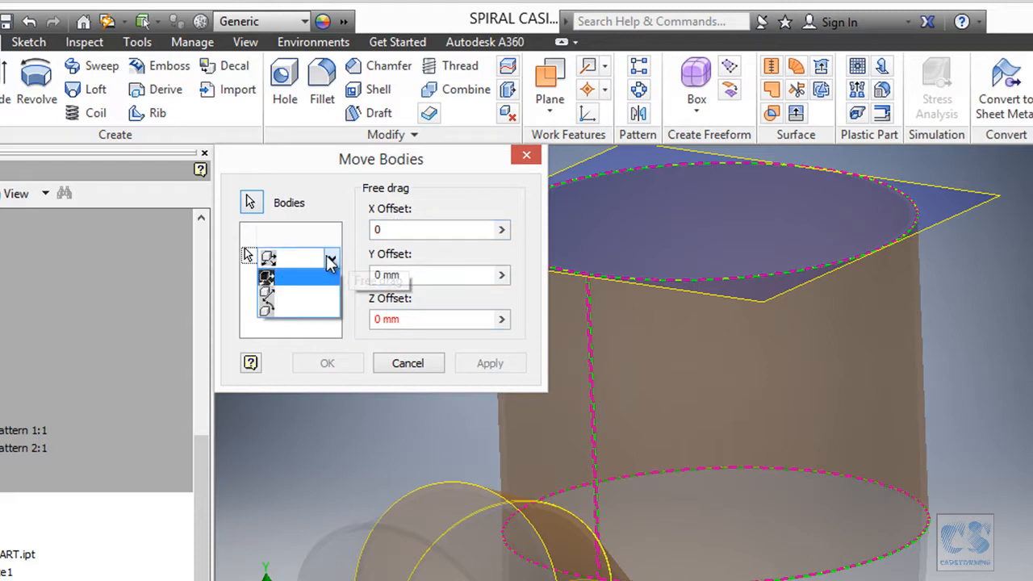
{"action": "left_click", "coordinate": [286, 308]}
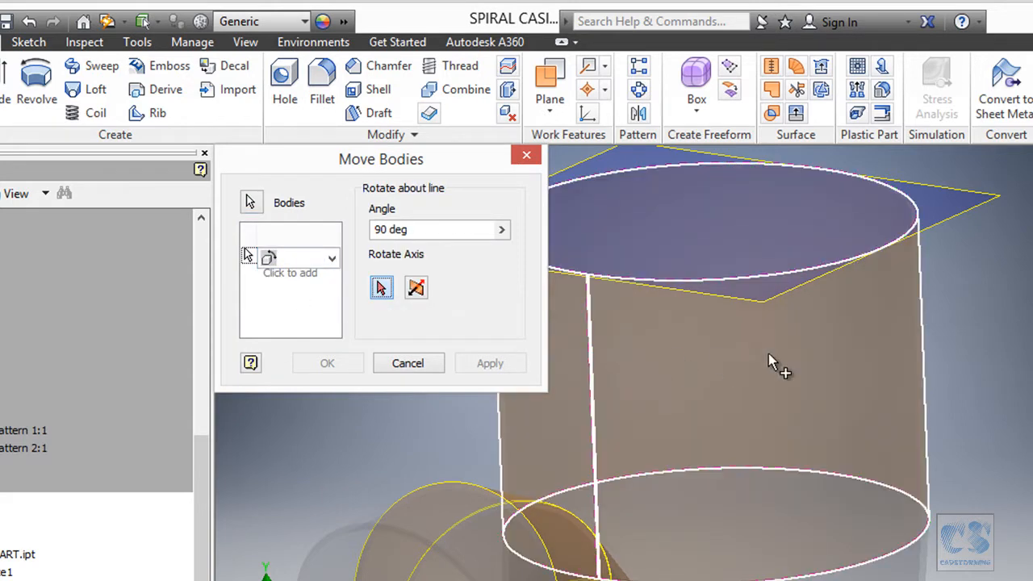
{"action": "left_click", "coordinate": [916, 363]}
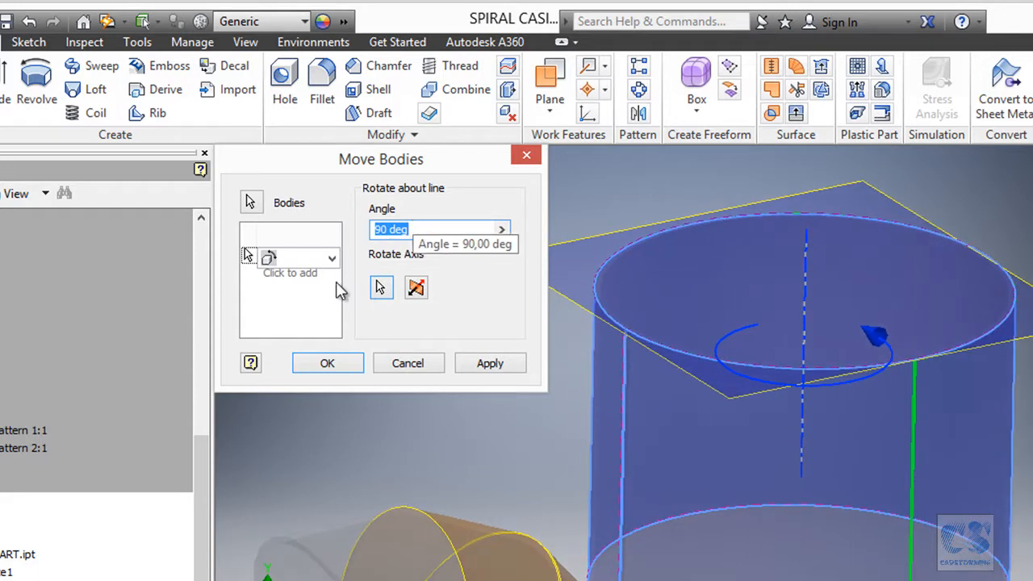
{"action": "left_click", "coordinate": [336, 363]}
Create a 2D sketch on S7's XY Plane, try to project the cut edges in the assembly context, and finish the sketch
{"action": "middle_click_drag", "start_coordinate": [336, 360], "coordinate": [366, 300], "text": "shift"}
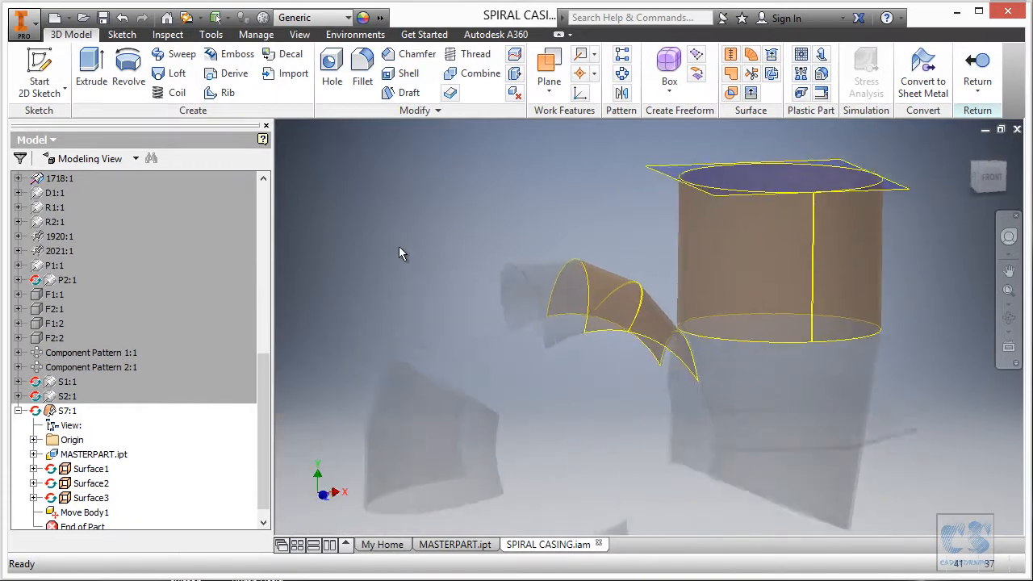
{"action": "middle_click_drag", "start_coordinate": [399, 253], "coordinate": [389, 245], "text": "shift"}
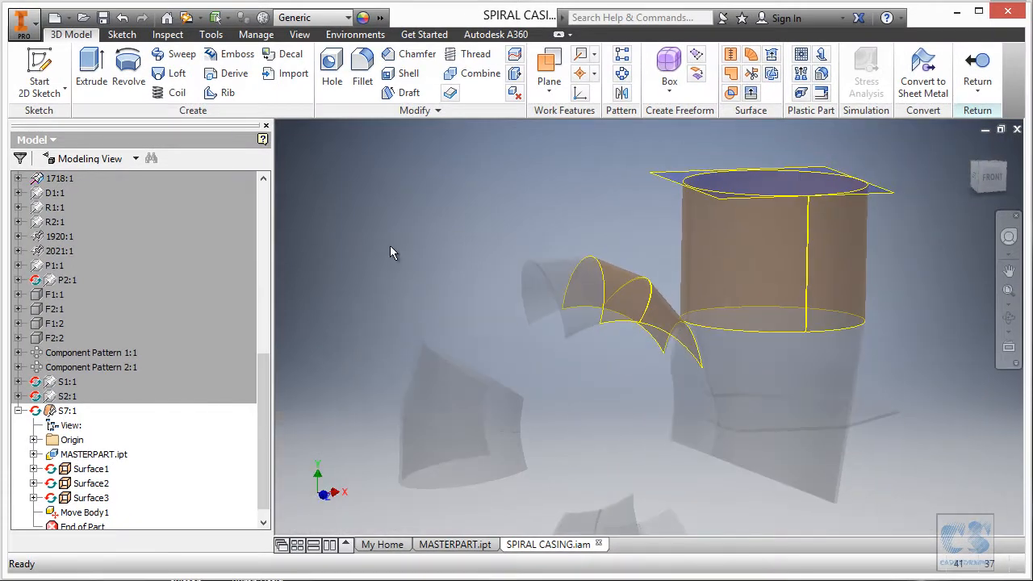
{"action": "left_click", "coordinate": [46, 68]}
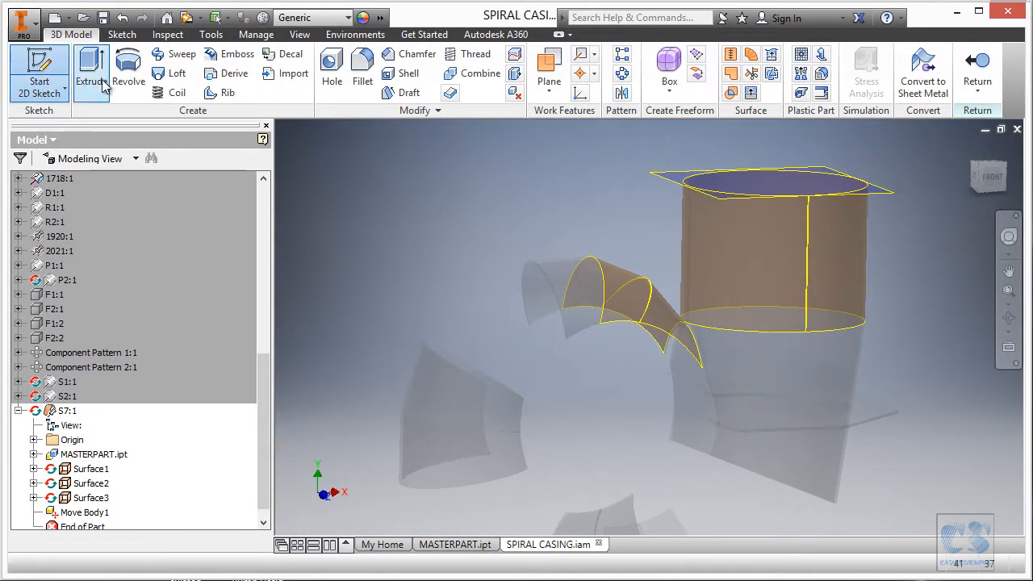
{"action": "left_click", "coordinate": [33, 439]}
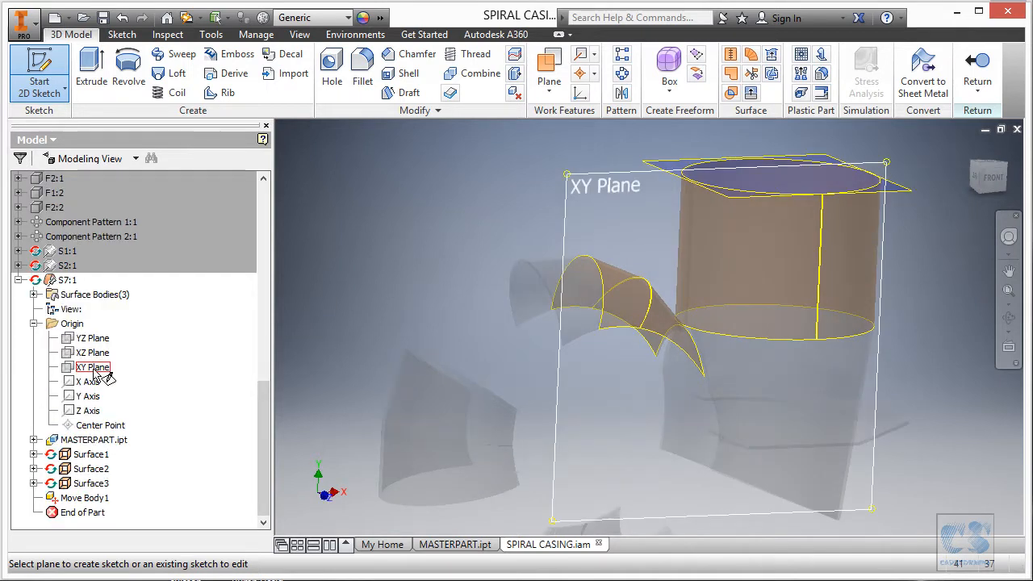
{"action": "left_click", "coordinate": [93, 368]}
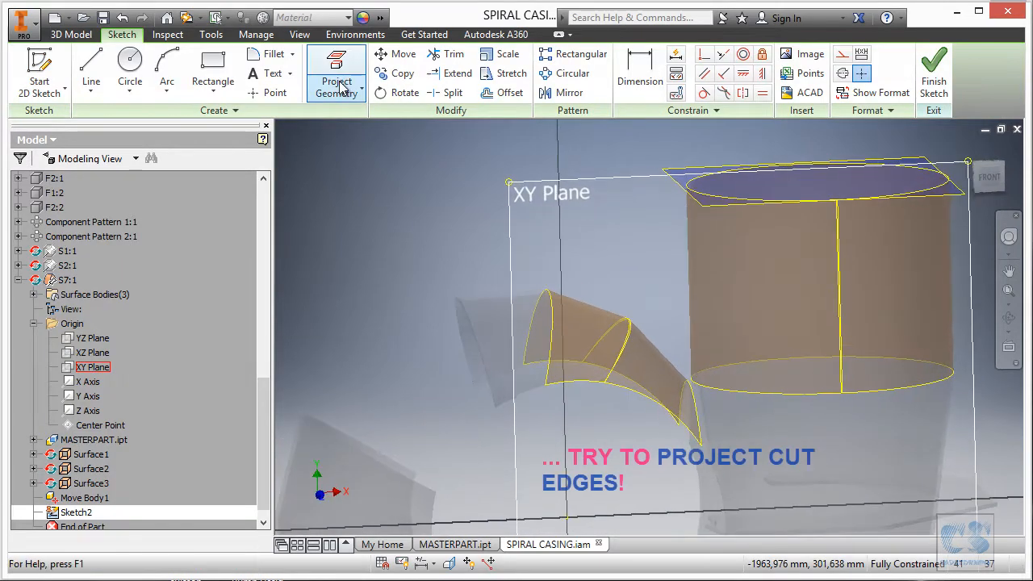
{"action": "left_click", "coordinate": [359, 91]}
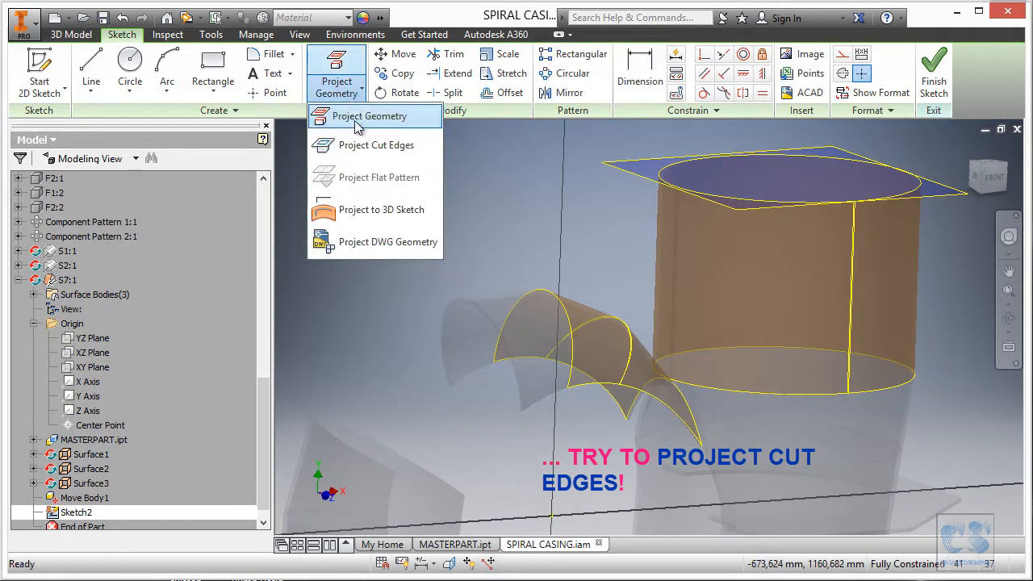
{"action": "left_click", "coordinate": [361, 145]}
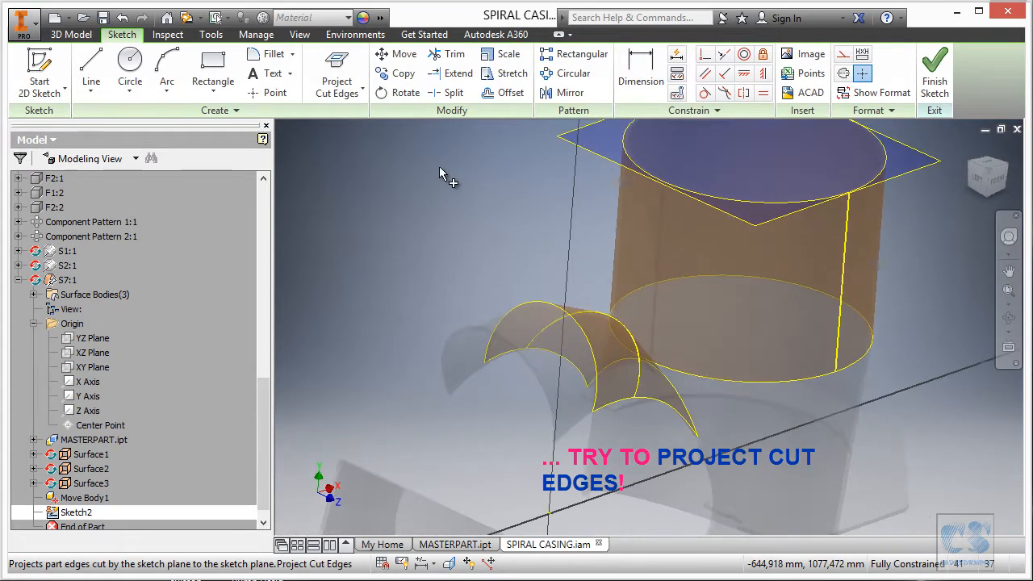
{"action": "left_click", "coordinate": [934, 74]}
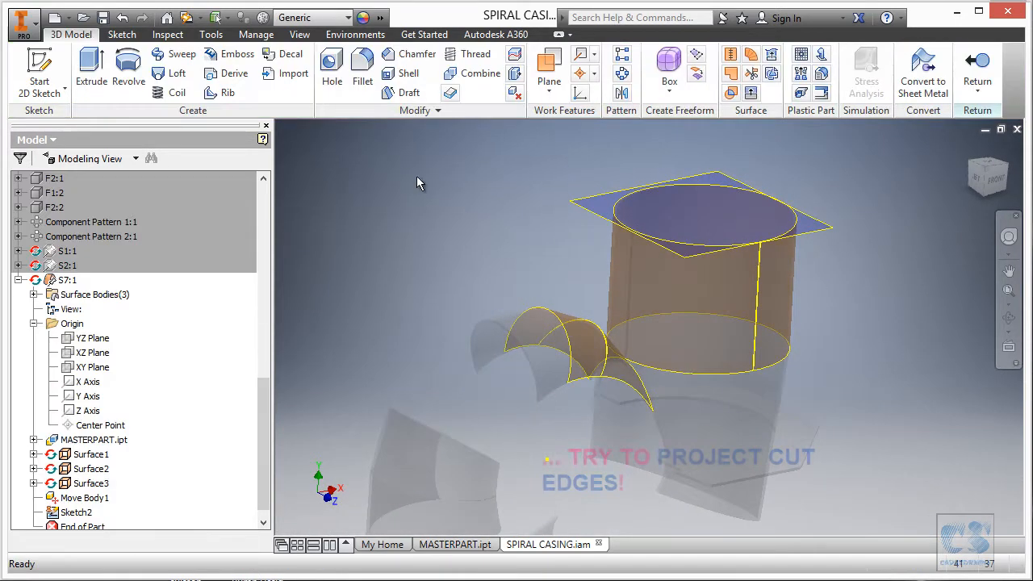
Save S7.ipt with its dependents and open the part in its own window
{"action": "left_click", "coordinate": [103, 17]}
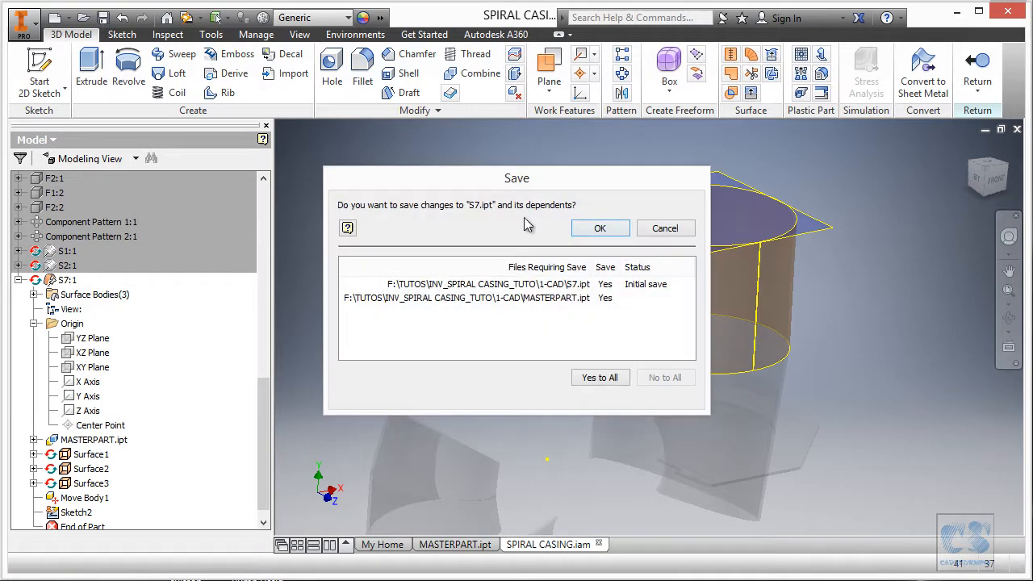
{"action": "left_click", "coordinate": [608, 234]}
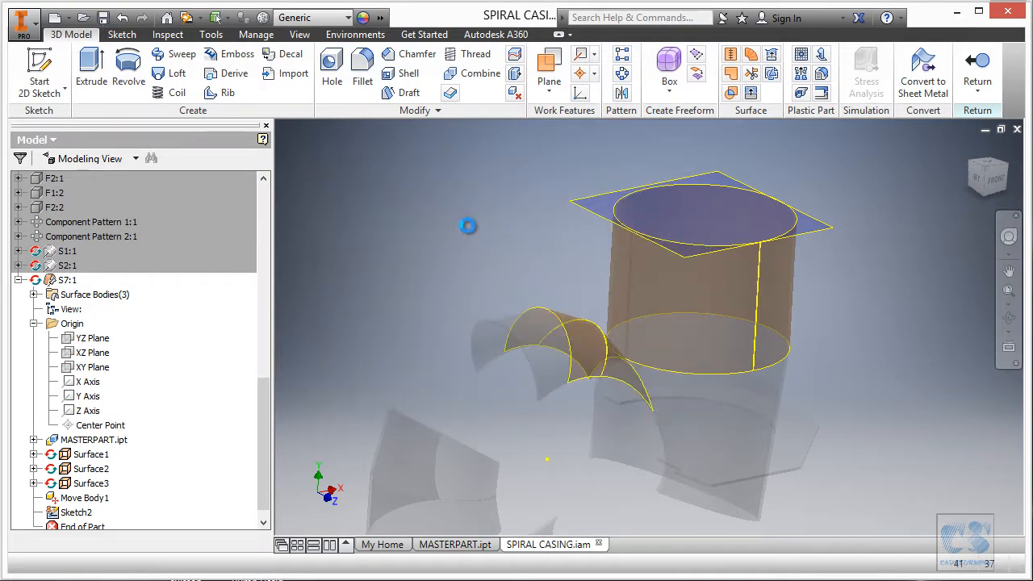
{"action": "right_click", "coordinate": [71, 284]}
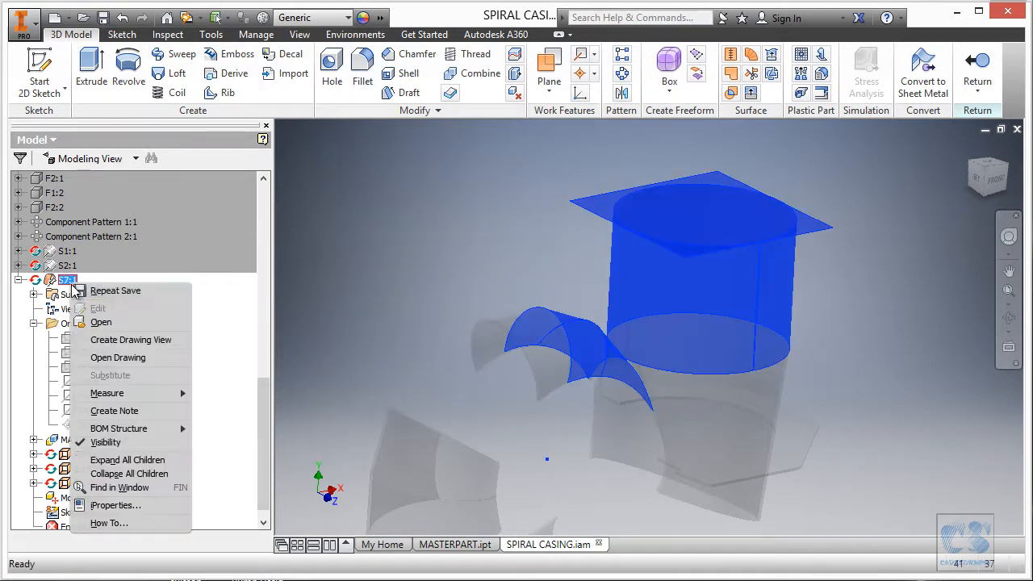
{"action": "left_click", "coordinate": [113, 323]}
Project the cut edges of the copied surfaces into the existing sketch on the XY Plane
{"action": "mouse_move", "coordinate": [436, 306]}
{"action": "middle_mouse_down", "text": "shift"}
{"action": "mouse_move", "coordinate": [498, 364]}
{"action": "mouse_move", "coordinate": [468, 428]}
{"action": "mouse_move", "coordinate": [472, 414]}
{"action": "mouse_move", "coordinate": [396, 295]}
{"action": "mouse_move", "coordinate": [387, 199]}
{"action": "mouse_move", "coordinate": [375, 190]}
{"action": "middle_mouse_up", "text": "shift"}
{"action": "left_click", "coordinate": [338, 66]}
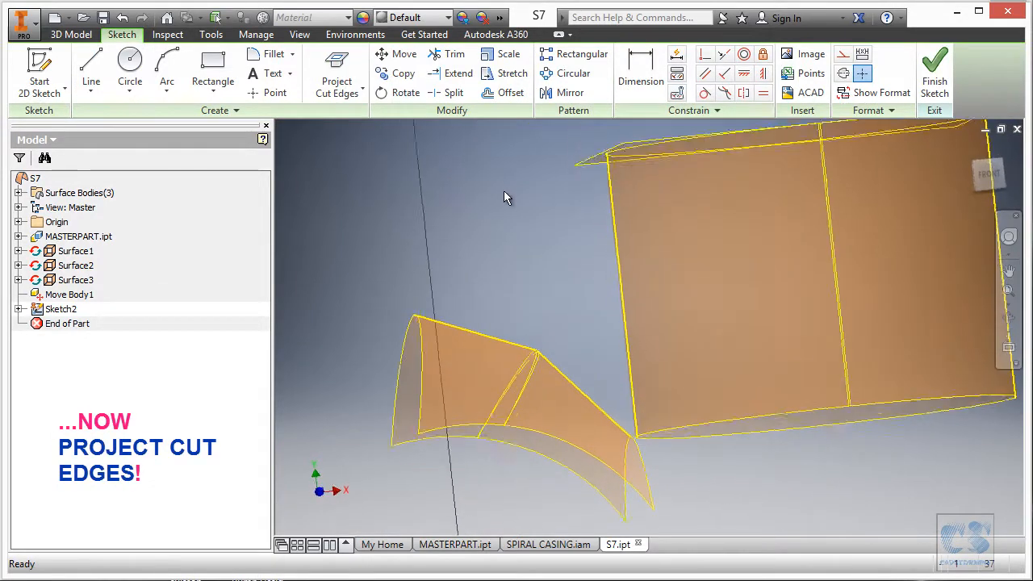
{"action": "left_click", "coordinate": [988, 176]}
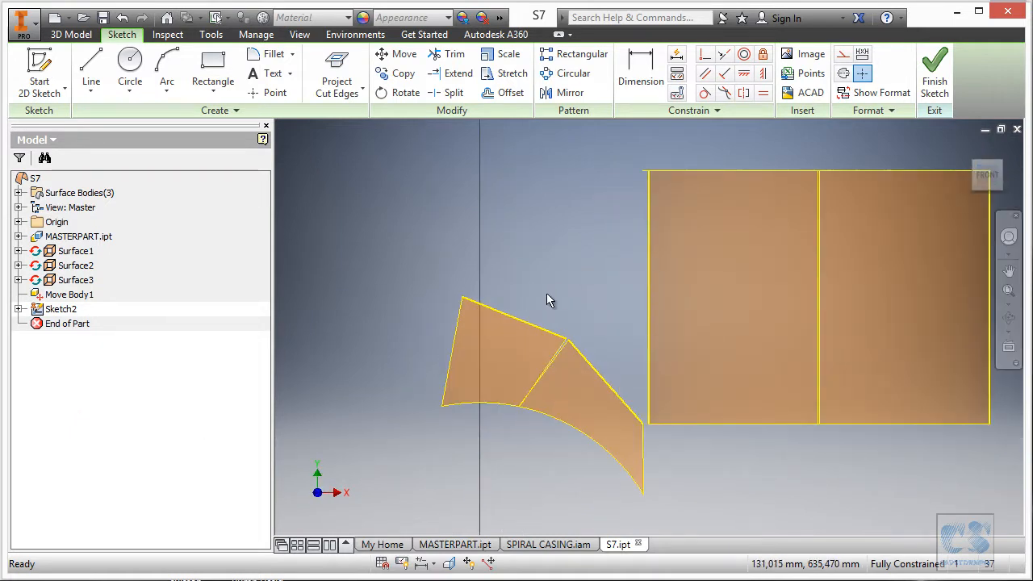
Sketch a closed five-sided line profile for rib S7 in the gap between the projected casing edges and the cylinder's projected vertical edge
{"action": "scroll", "coordinate": [558, 285], "scroll_direction": "up", "scroll_amount": 3}
{"action": "scroll", "coordinate": [599, 285], "scroll_direction": "down", "scroll_amount": 2}
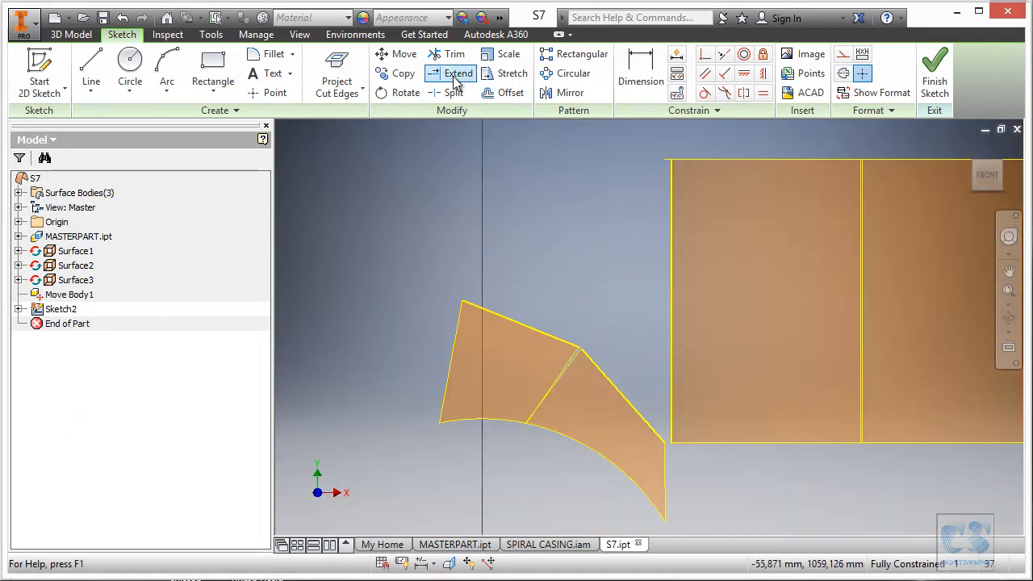
{"action": "right_click", "coordinate": [430, 171]}
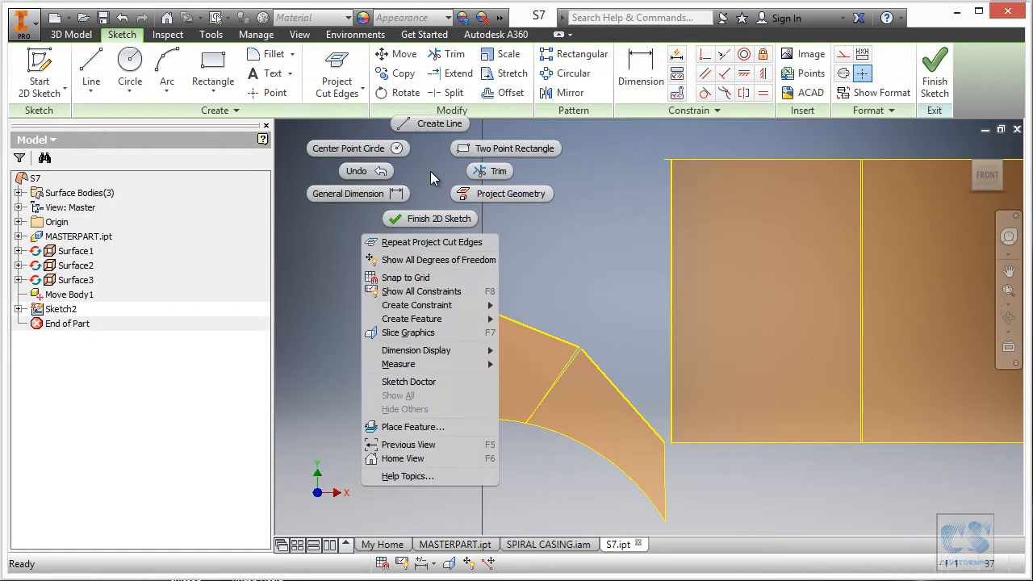
{"action": "left_click", "coordinate": [432, 125]}
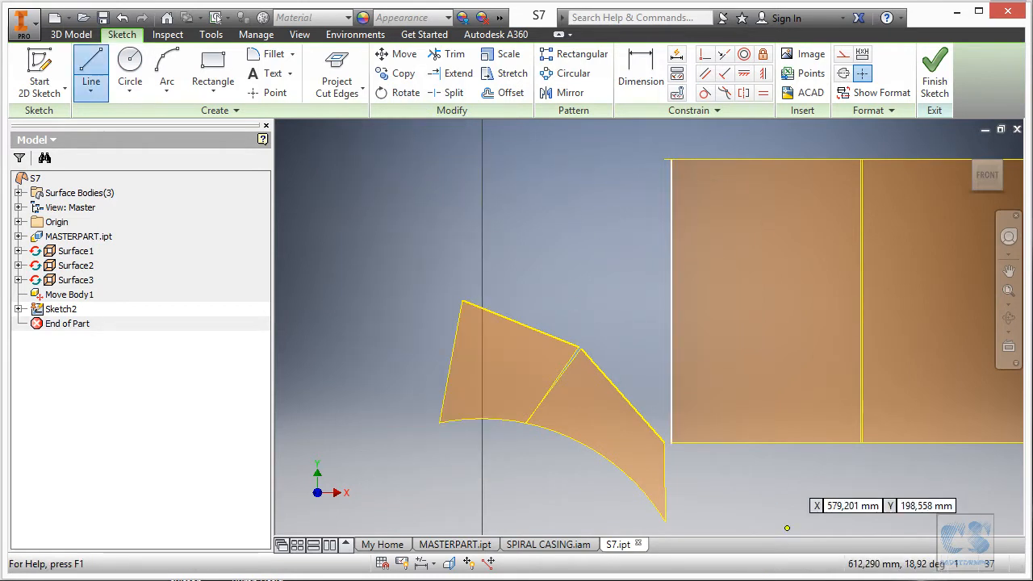
{"action": "key", "text": "alt+Tab"}
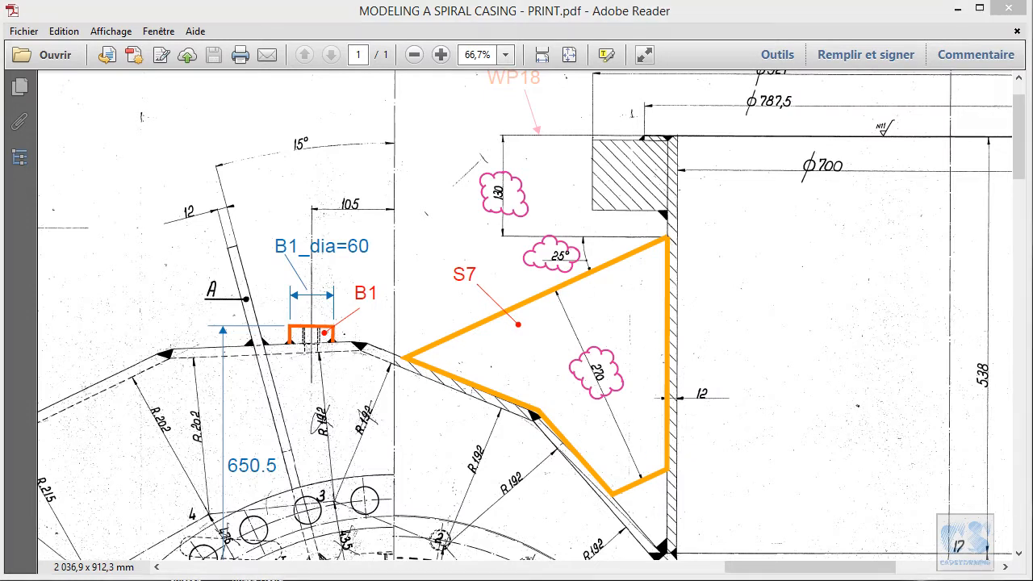
{"action": "key", "text": "alt+Tab"}
{"action": "left_click", "coordinate": [498, 300]}
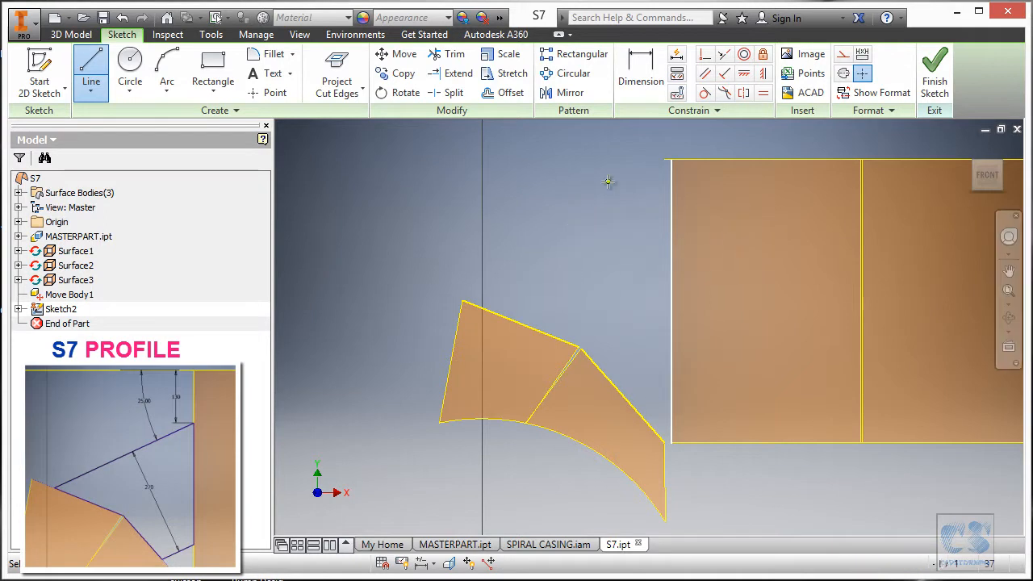
{"action": "left_click", "coordinate": [589, 329]}
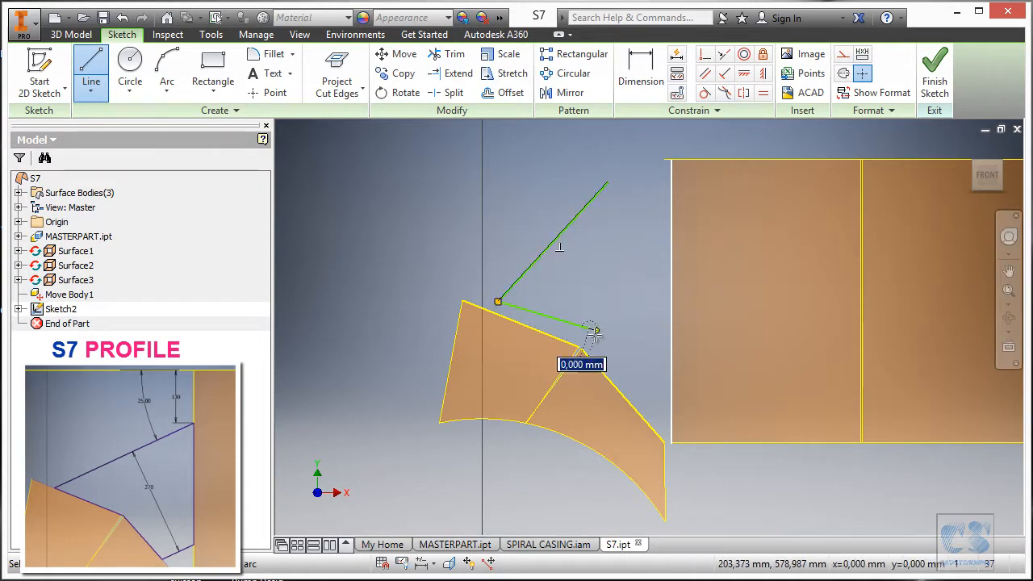
{"action": "left_click", "coordinate": [638, 385]}
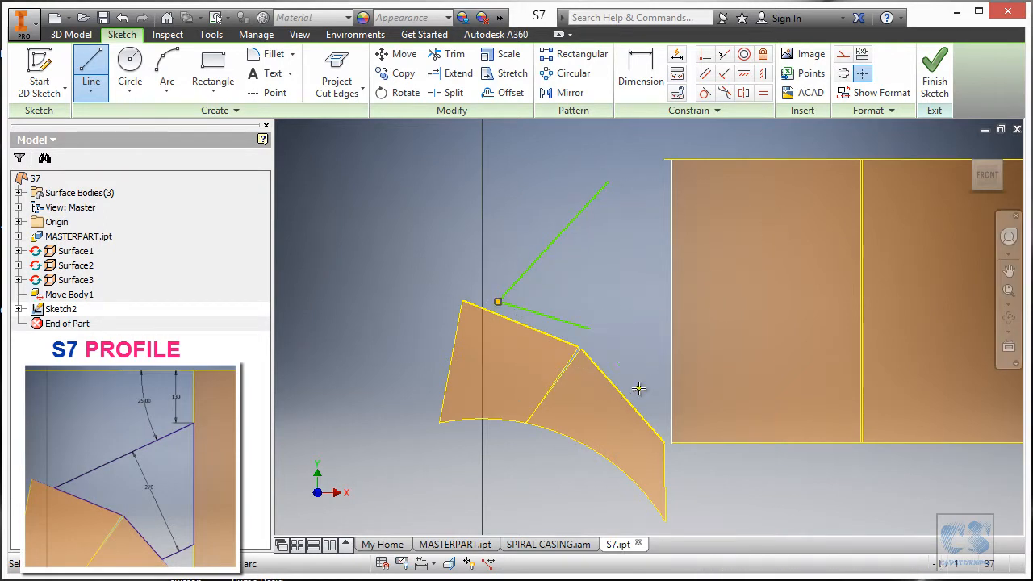
{"action": "left_click", "coordinate": [656, 225]}
{"action": "left_click", "coordinate": [607, 183]}
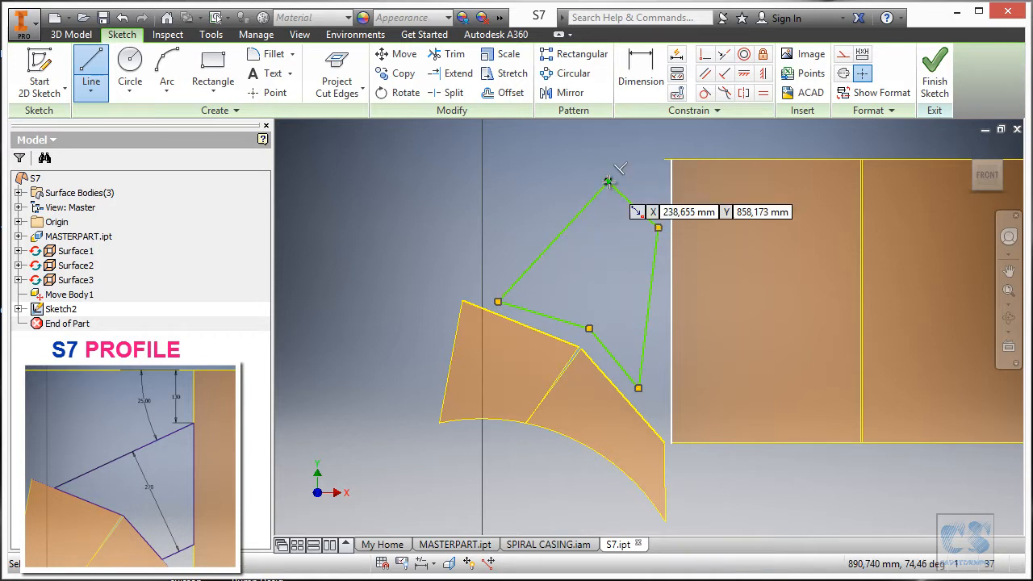
{"action": "key", "text": "Escape"}
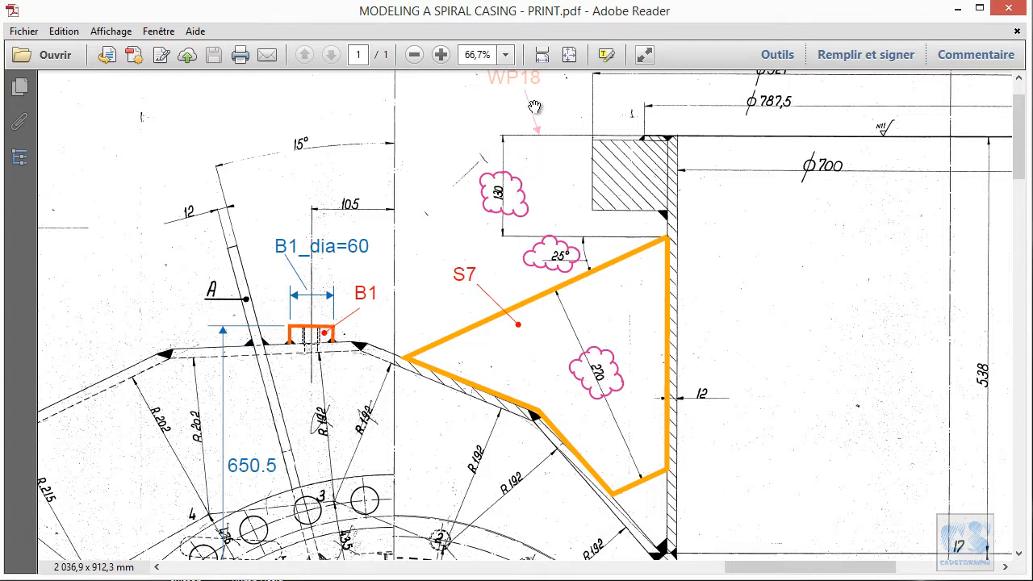
Make the profile's long sloping edge parallel to the opposite edge facing the cylinder, and adjust the position of the sloping edge
{"action": "left_click", "coordinate": [517, 91]}
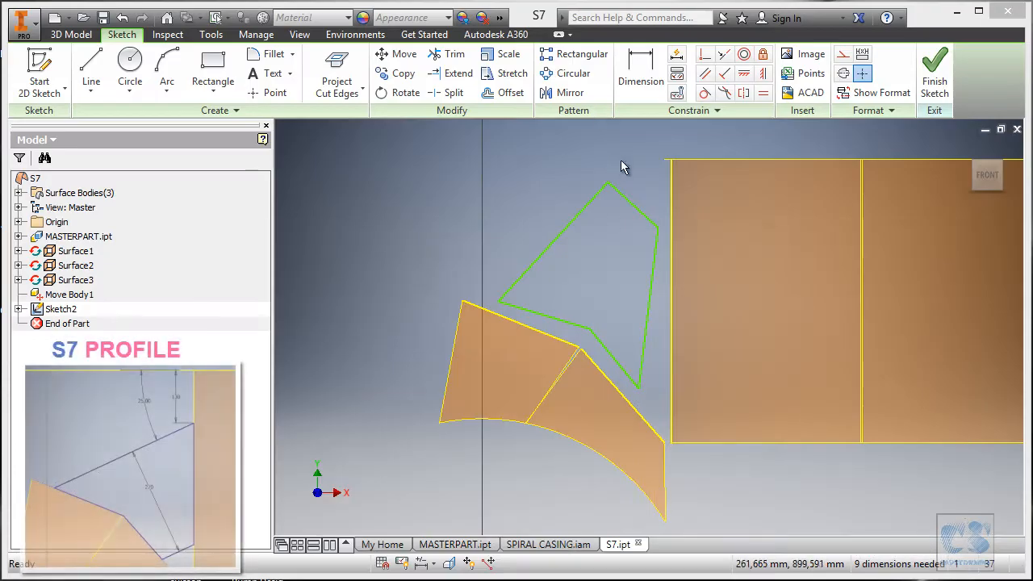
{"action": "scroll", "coordinate": [620, 160], "scroll_direction": "up", "scroll_amount": 2}
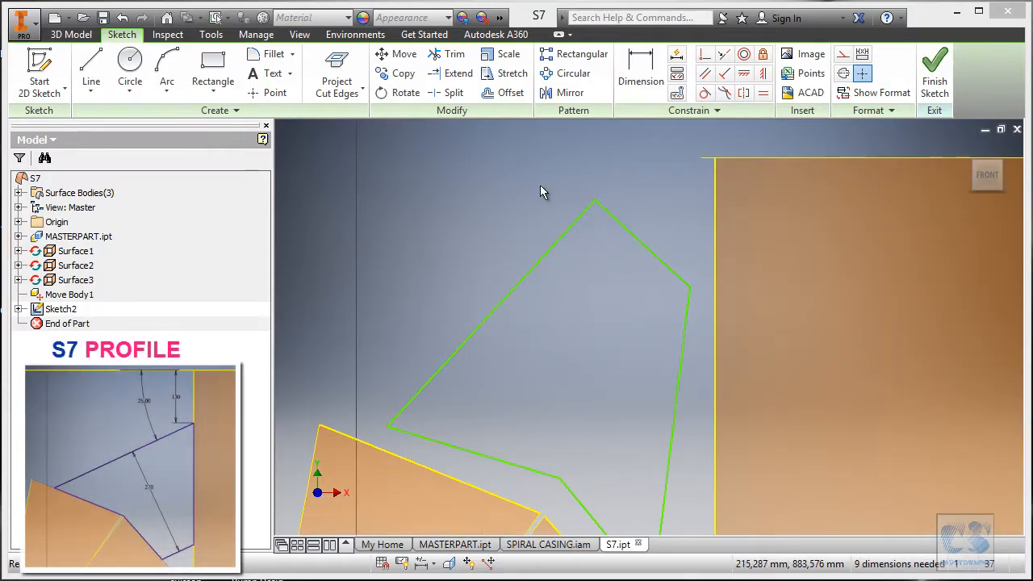
{"action": "scroll", "coordinate": [518, 181], "scroll_direction": "down", "scroll_amount": 2}
{"action": "left_click", "coordinate": [705, 73]}
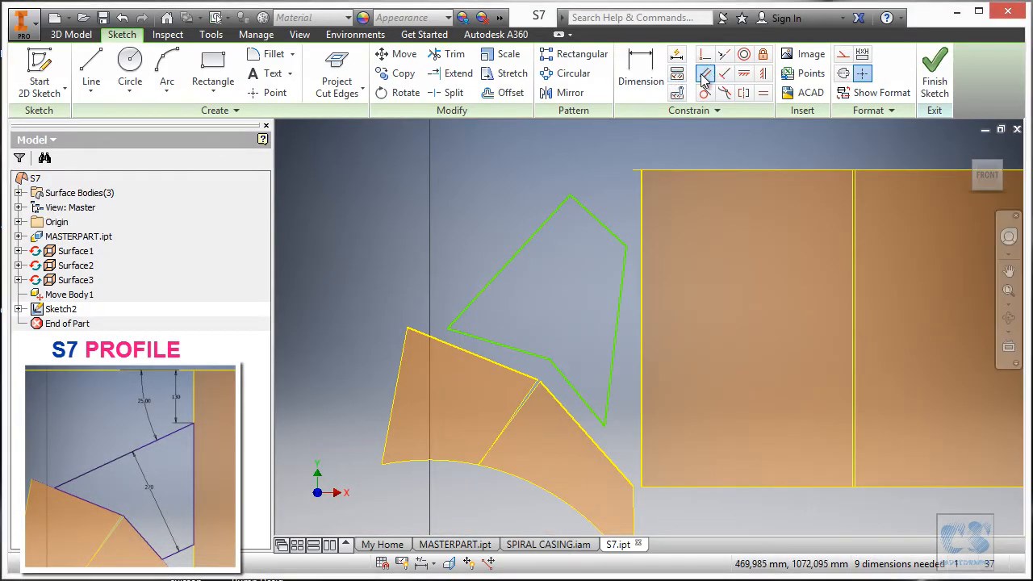
{"action": "left_click", "coordinate": [554, 225]}
{"action": "left_click", "coordinate": [617, 325]}
{"action": "key", "text": "Escape"}
{"action": "mouse_move", "coordinate": [489, 208]}
{"action": "left_mouse_down"}
{"action": "mouse_move", "coordinate": [576, 170]}
{"action": "mouse_move", "coordinate": [533, 173]}
{"action": "mouse_move", "coordinate": [546, 178]}
{"action": "left_mouse_up"}
Dimension the distance between the two parallel profile edges as 270 mm
{"action": "key", "text": "d"}
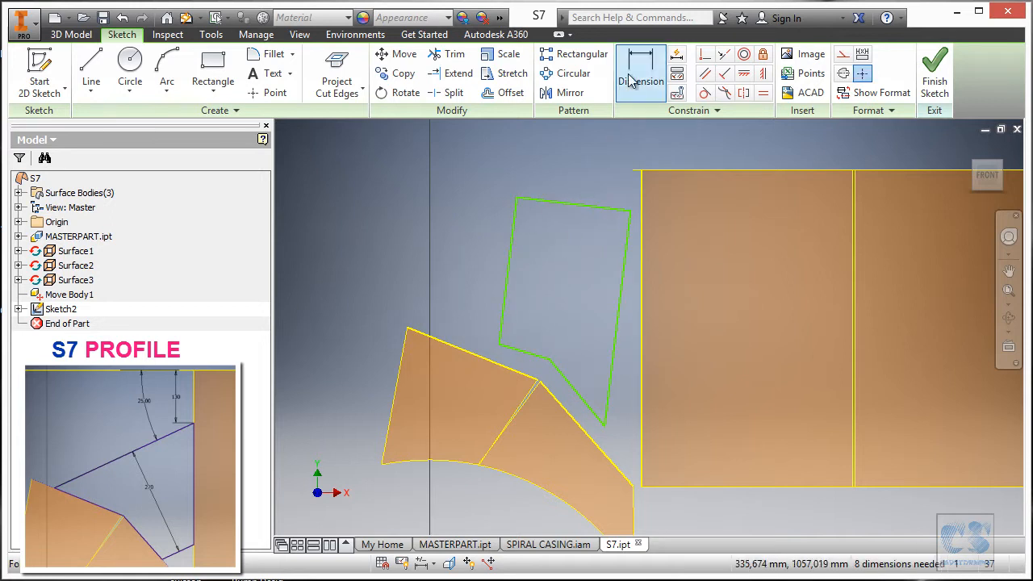
{"action": "left_click", "coordinate": [512, 262]}
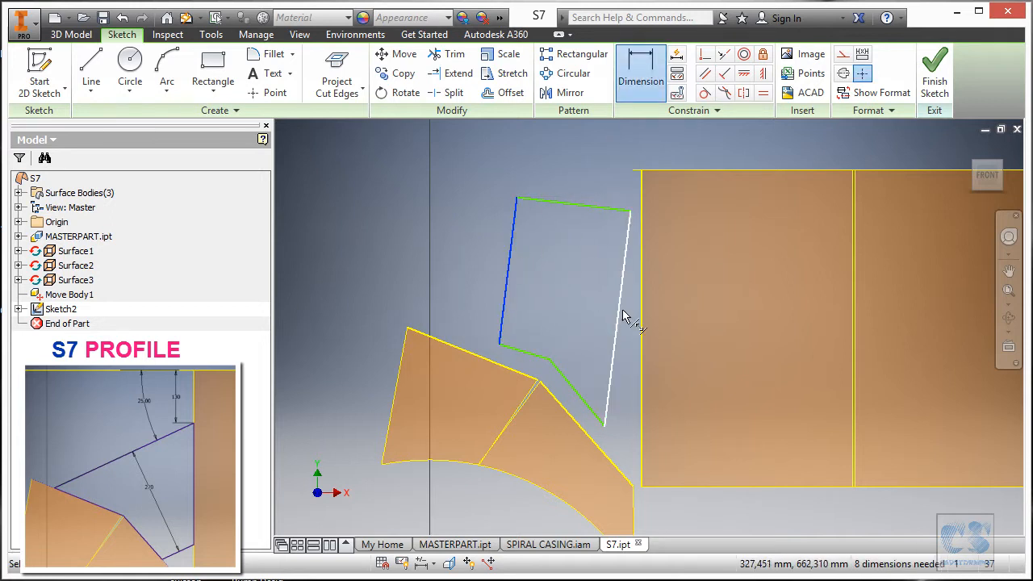
{"action": "left_click", "coordinate": [617, 309]}
{"action": "left_click", "coordinate": [569, 304]}
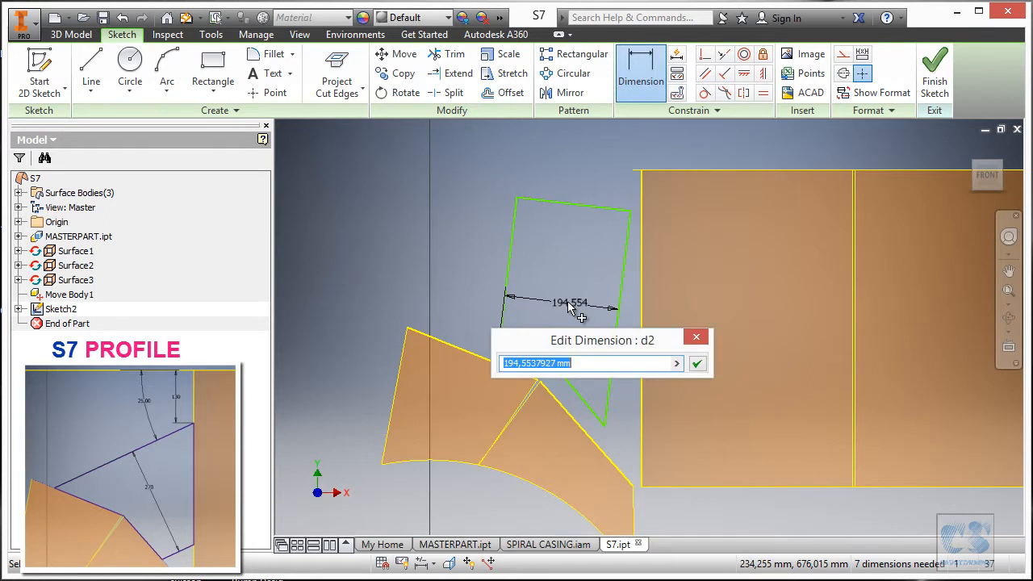
{"action": "type", "text": "270"}
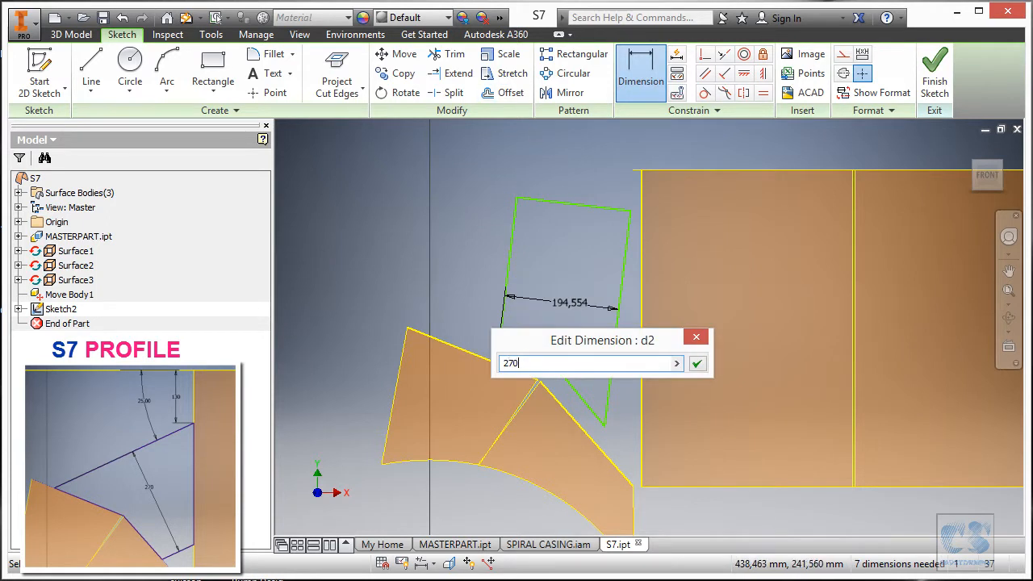
{"action": "key", "text": "Return"}
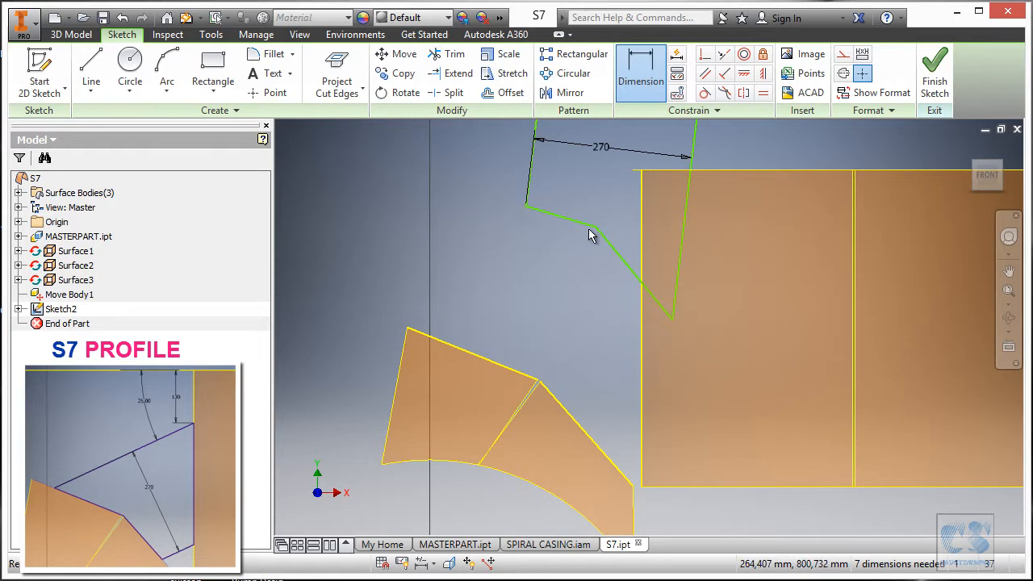
{"action": "key", "text": "Escape"}
Reposition and reshape the loose profile so that it sits between the projected casing edges and the cylinder's vertical edge
{"action": "left_click_drag", "start_coordinate": [527, 207], "coordinate": [471, 281]}
{"action": "mouse_move", "coordinate": [598, 233]}
{"action": "left_mouse_down"}
{"action": "mouse_move", "coordinate": [657, 282]}
{"action": "mouse_move", "coordinate": [640, 284]}
{"action": "mouse_move", "coordinate": [617, 345]}
{"action": "mouse_move", "coordinate": [622, 439]}
{"action": "mouse_move", "coordinate": [618, 427]}
{"action": "left_mouse_up"}
{"action": "left_click_drag", "start_coordinate": [488, 278], "coordinate": [467, 313]}
{"action": "left_click_drag", "start_coordinate": [571, 252], "coordinate": [559, 316]}
{"action": "scroll", "coordinate": [575, 441], "scroll_direction": "up", "scroll_amount": 5}
{"action": "scroll", "coordinate": [605, 311], "scroll_direction": "down", "scroll_amount": 6}
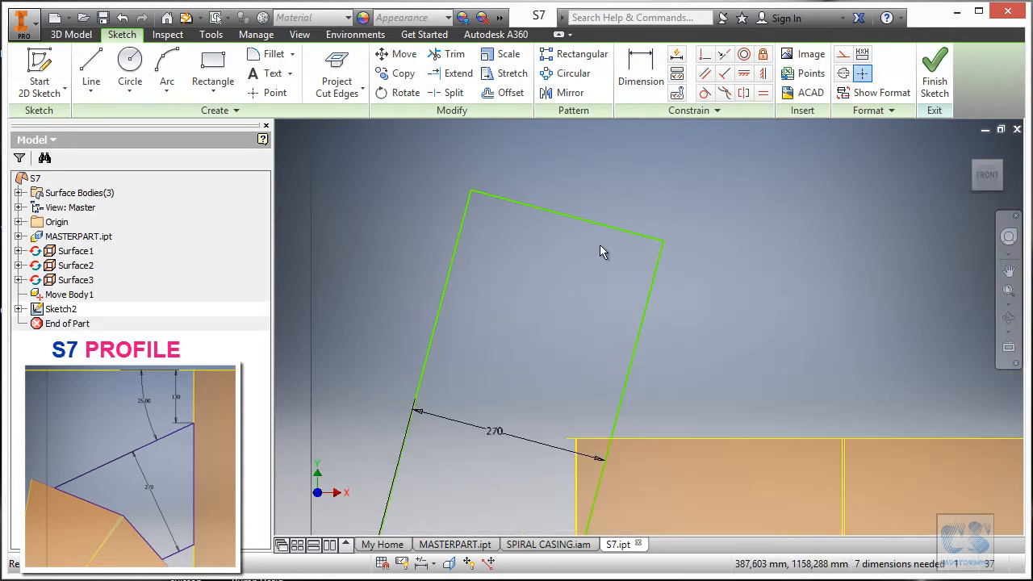
{"action": "left_click_drag", "start_coordinate": [615, 214], "coordinate": [535, 498]}
{"action": "scroll", "coordinate": [631, 295], "scroll_direction": "up", "scroll_amount": 6}
{"action": "left_click", "coordinate": [670, 229]}
{"action": "left_click_drag", "start_coordinate": [610, 332], "coordinate": [598, 398]}
{"action": "left_click", "coordinate": [702, 372]}
{"action": "scroll", "coordinate": [702, 372], "scroll_direction": "down", "scroll_amount": 2}
Hide Surface1, Surface2 and Surface3, leaving the sketch geometry on display
{"action": "left_click", "coordinate": [69, 252]}
{"action": "left_click", "coordinate": [72, 265], "text": "ctrl"}
{"action": "left_click", "coordinate": [73, 280], "text": "ctrl"}
{"action": "right_click", "coordinate": [75, 282]}
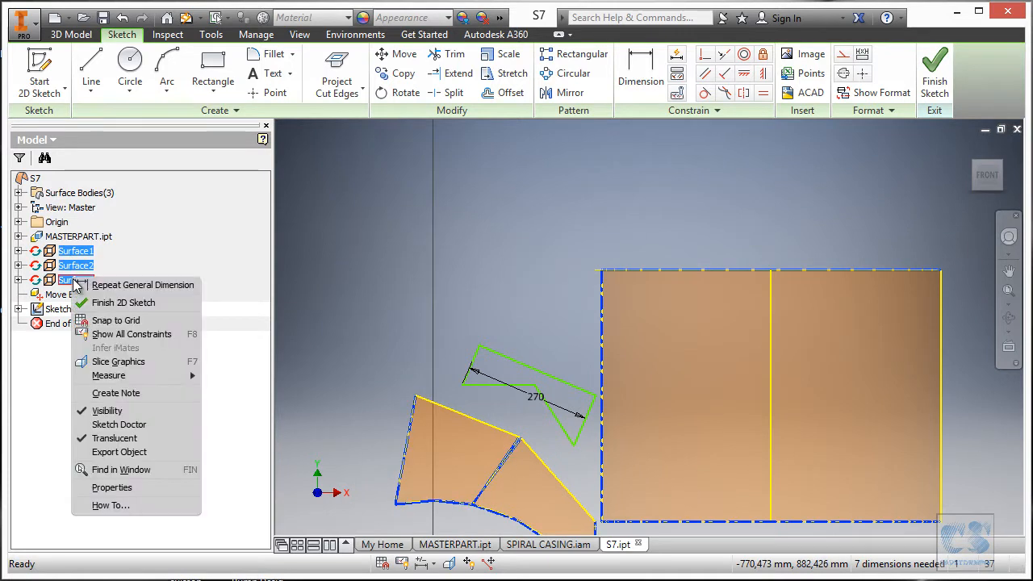
{"action": "left_click", "coordinate": [115, 411]}
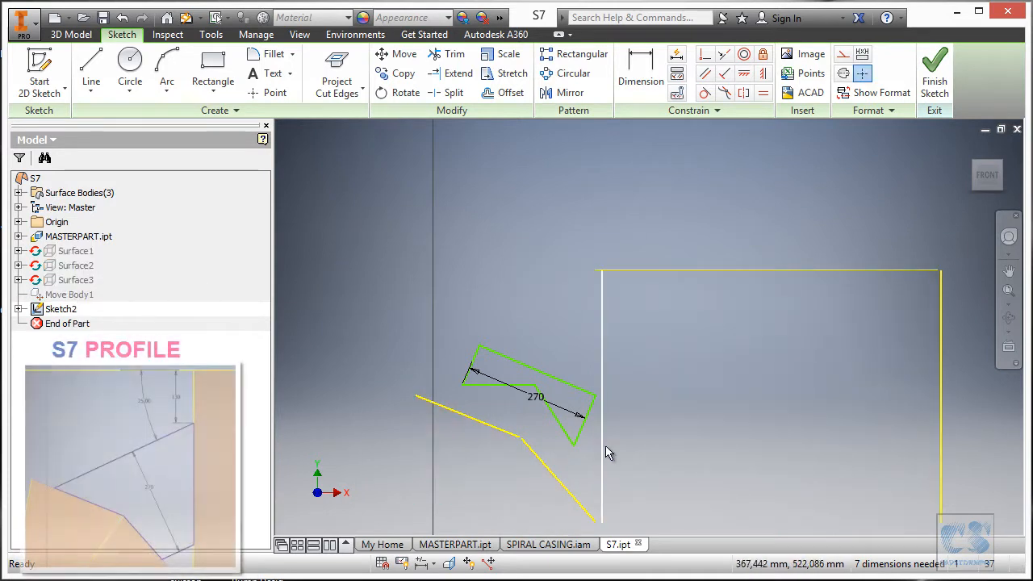
Constrain the profile corner nearest the cylinder to be coincident with the projected vertical edge
{"action": "scroll", "coordinate": [607, 454], "scroll_direction": "down", "scroll_amount": 3}
{"action": "left_click", "coordinate": [704, 54]}
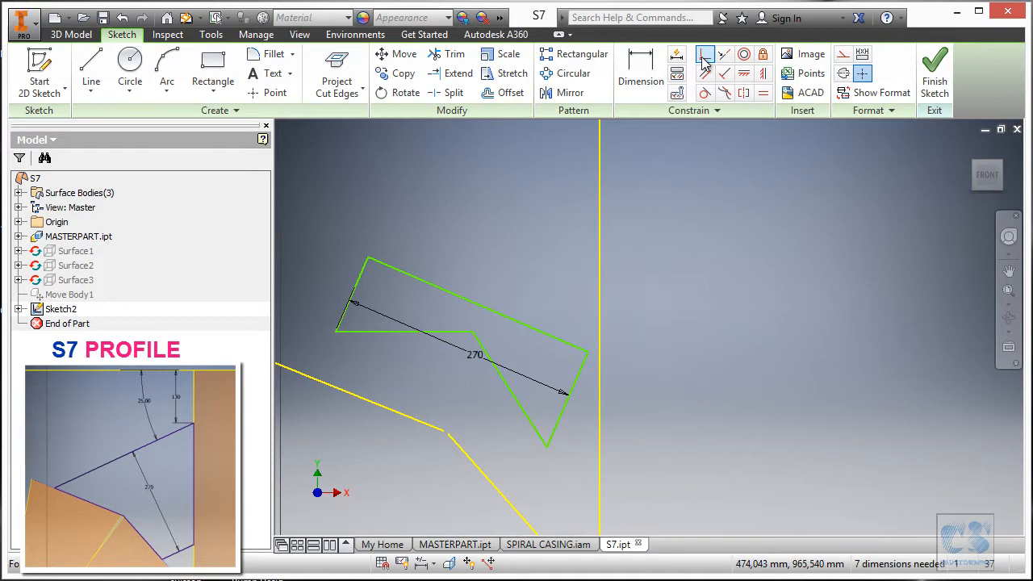
{"action": "left_click", "coordinate": [587, 353]}
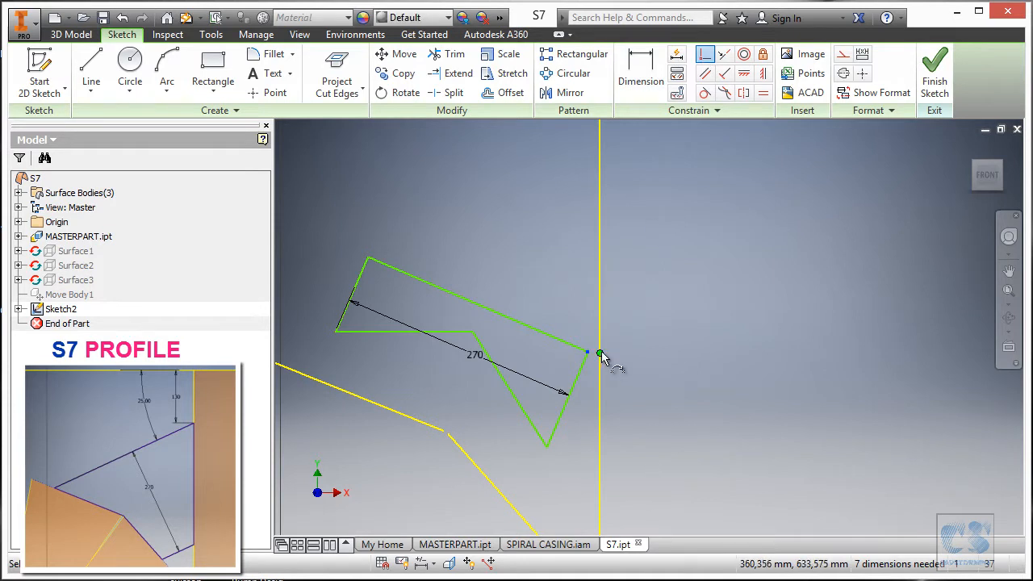
{"action": "left_click", "coordinate": [600, 371]}
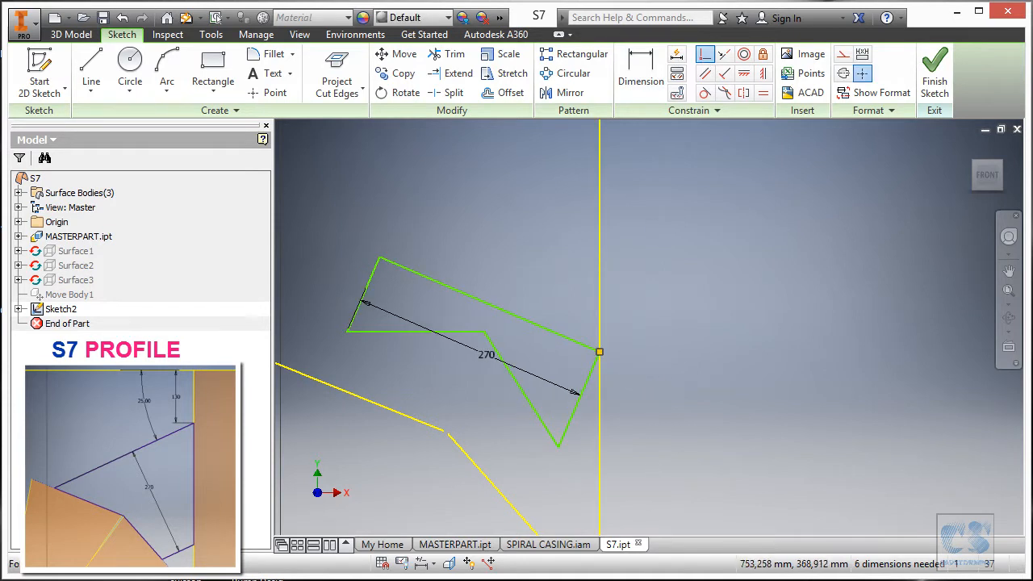
Try to make a second profile corner coincident with the projected vertical edge, and undo the constraint
{"action": "left_click", "coordinate": [599, 167]}
{"action": "scroll", "coordinate": [639, 351], "scroll_direction": "down", "scroll_amount": 3}
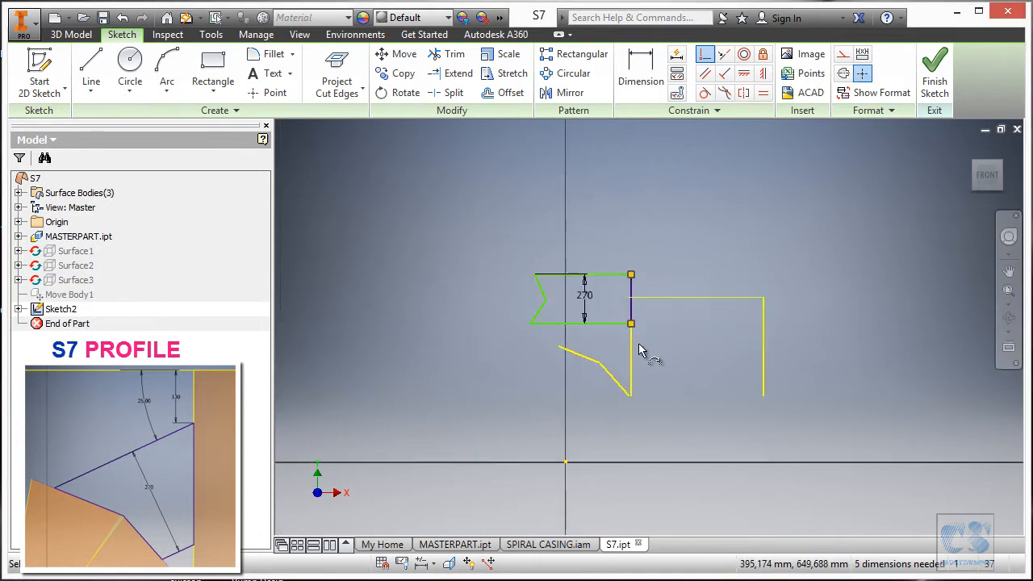
{"action": "scroll", "coordinate": [661, 329], "scroll_direction": "up", "scroll_amount": 3}
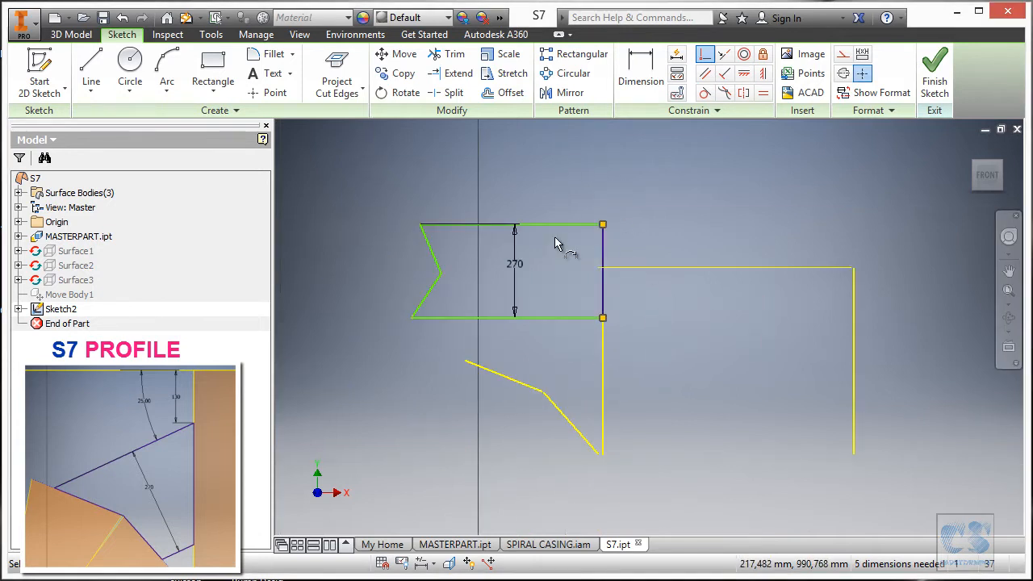
{"action": "left_click", "coordinate": [122, 17]}
Move the profile's upper corner close to the projected vertical edge and constrain it coincident with that edge
{"action": "scroll", "coordinate": [565, 327], "scroll_direction": "up", "scroll_amount": 3}
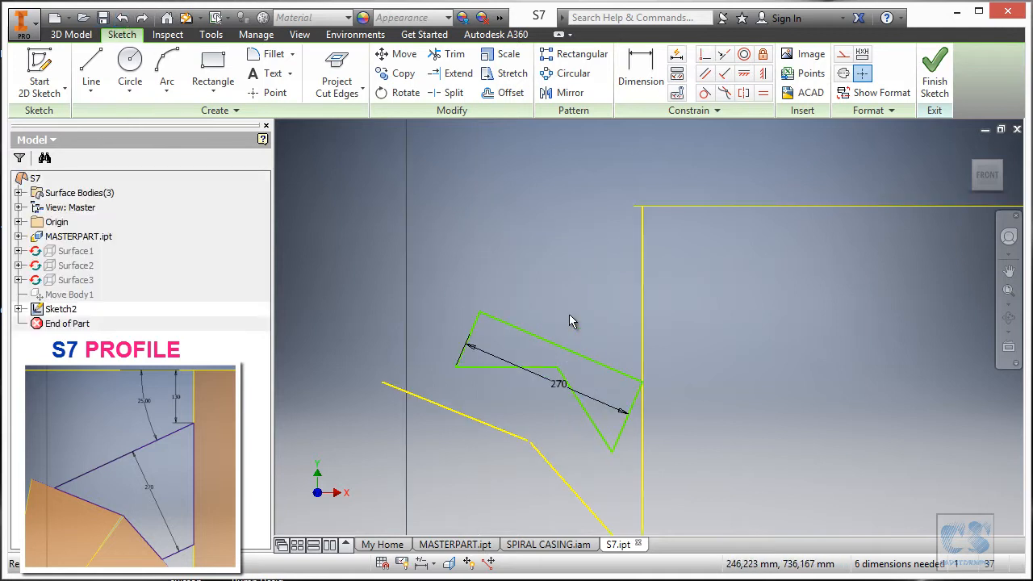
{"action": "left_click_drag", "start_coordinate": [479, 312], "coordinate": [611, 269]}
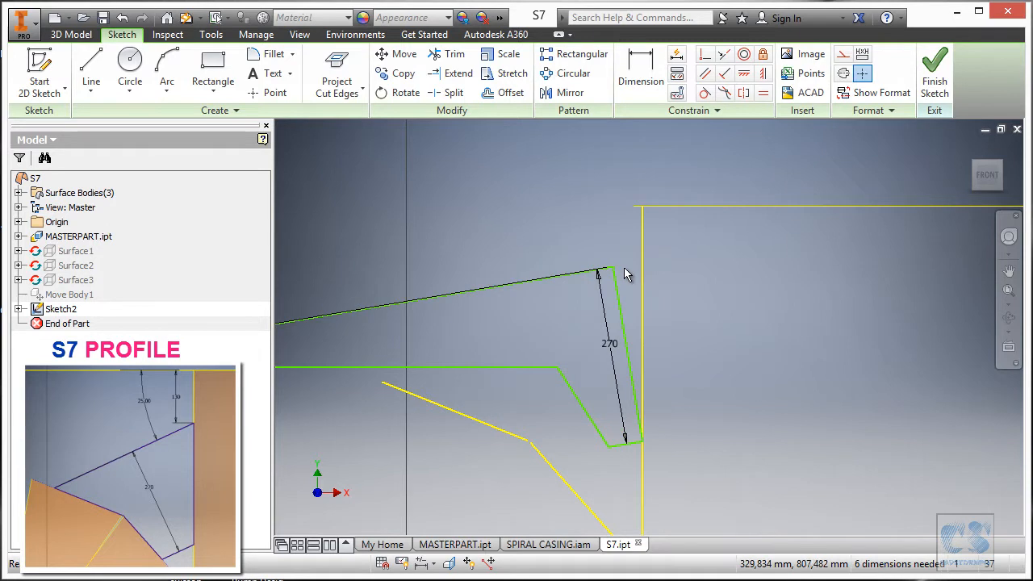
{"action": "left_click", "coordinate": [705, 54]}
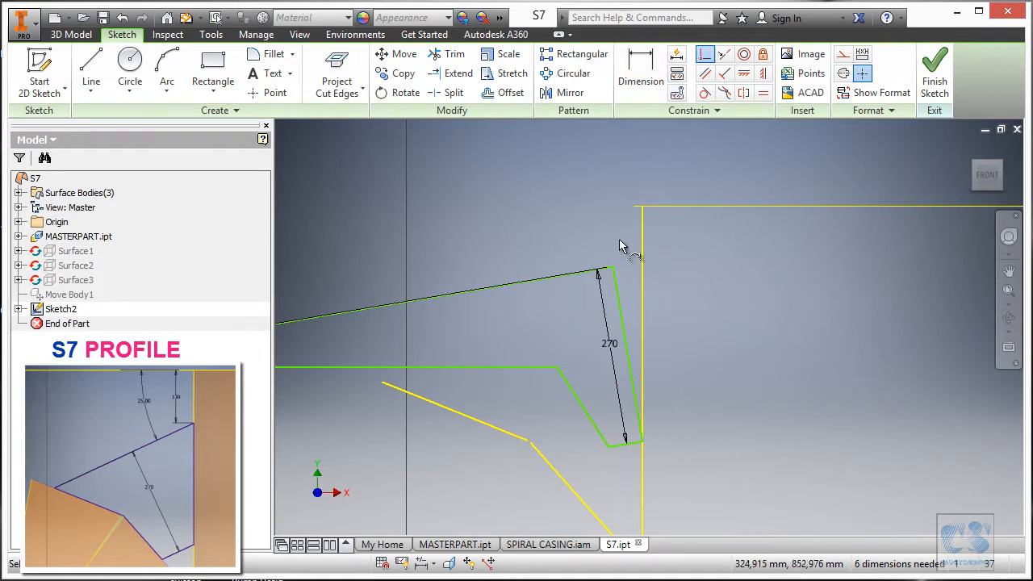
{"action": "left_click", "coordinate": [613, 268]}
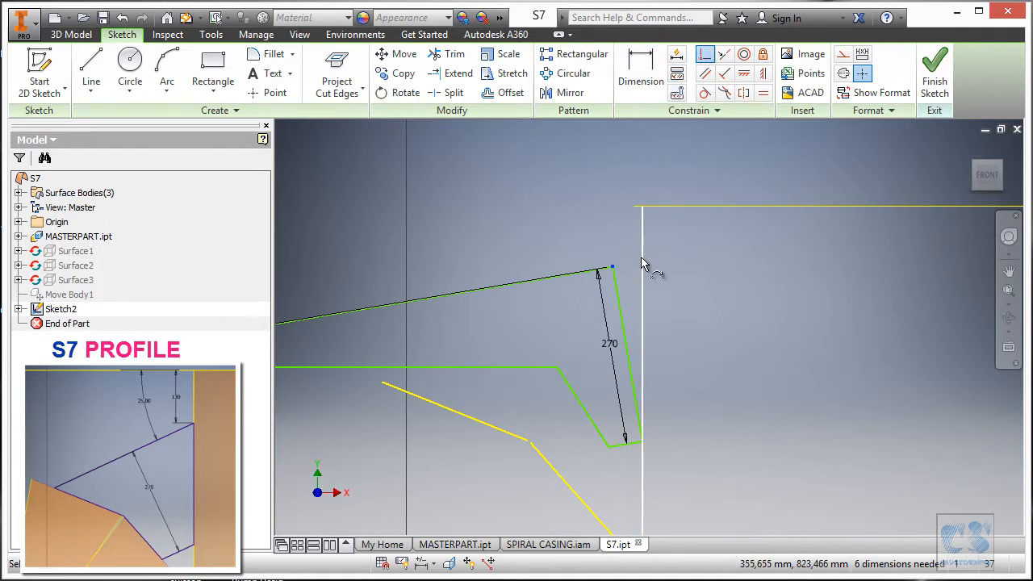
{"action": "left_click", "coordinate": [642, 268]}
{"action": "scroll", "coordinate": [703, 258], "scroll_direction": "up", "scroll_amount": 2}
{"action": "key", "text": "Escape"}
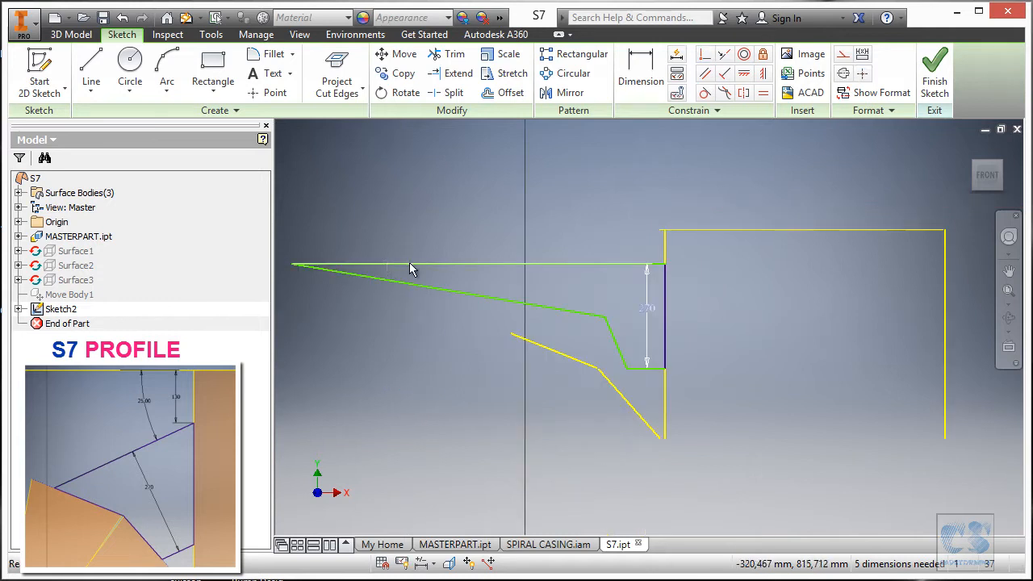
Relocate the 270 mm dimension away from the vertical edge and delete the perpendicular constraint at the profile's upper corner
{"action": "left_click", "coordinate": [648, 308]}
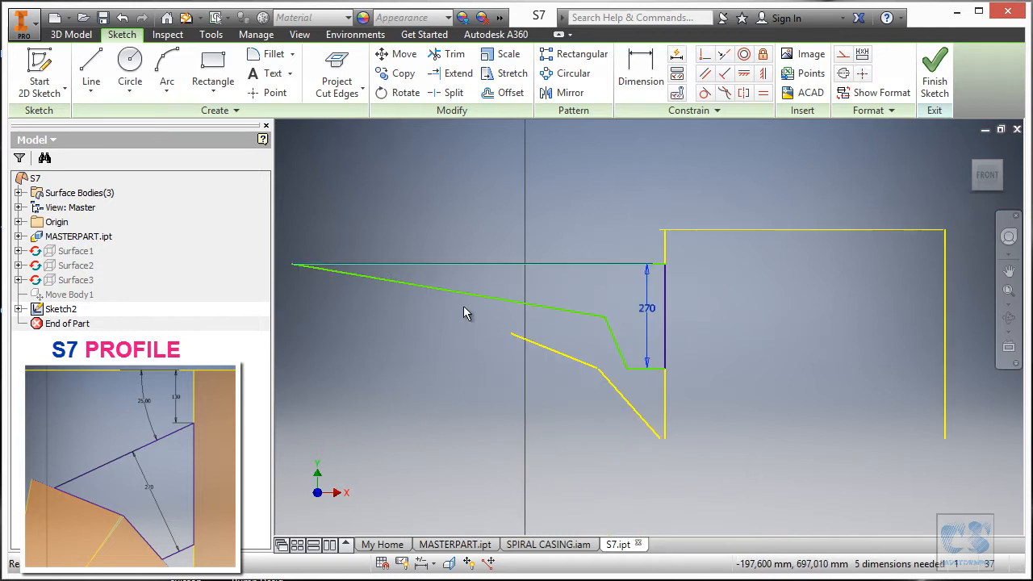
{"action": "left_click_drag", "start_coordinate": [652, 357], "coordinate": [350, 352]}
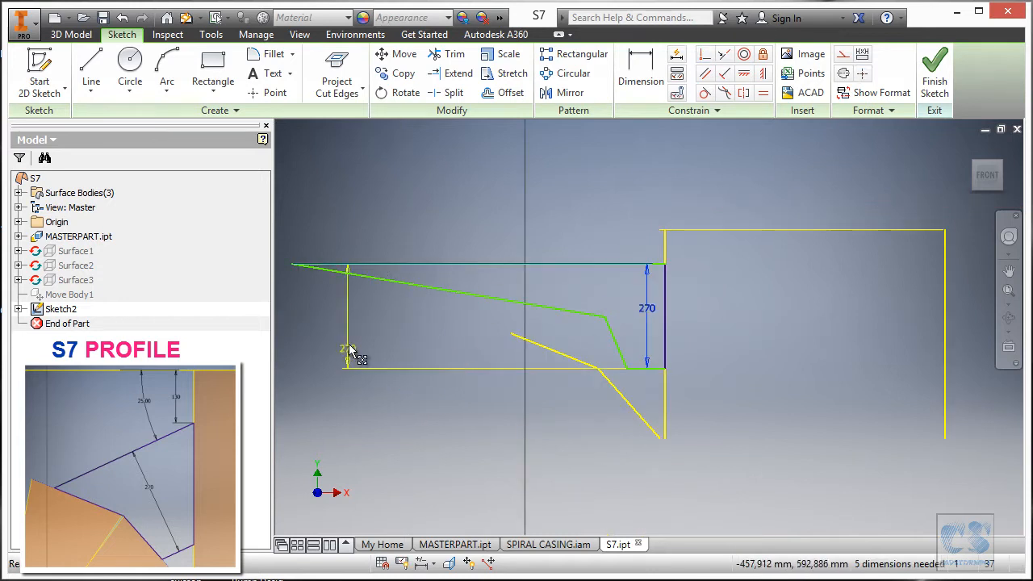
{"action": "left_click", "coordinate": [580, 264]}
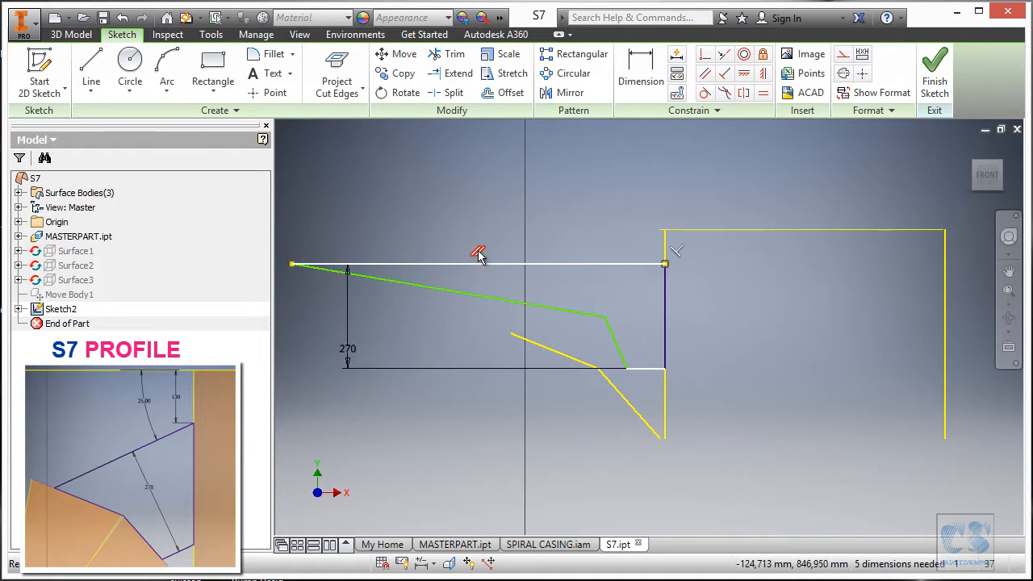
{"action": "left_click", "coordinate": [680, 252]}
{"action": "key", "text": "Delete"}
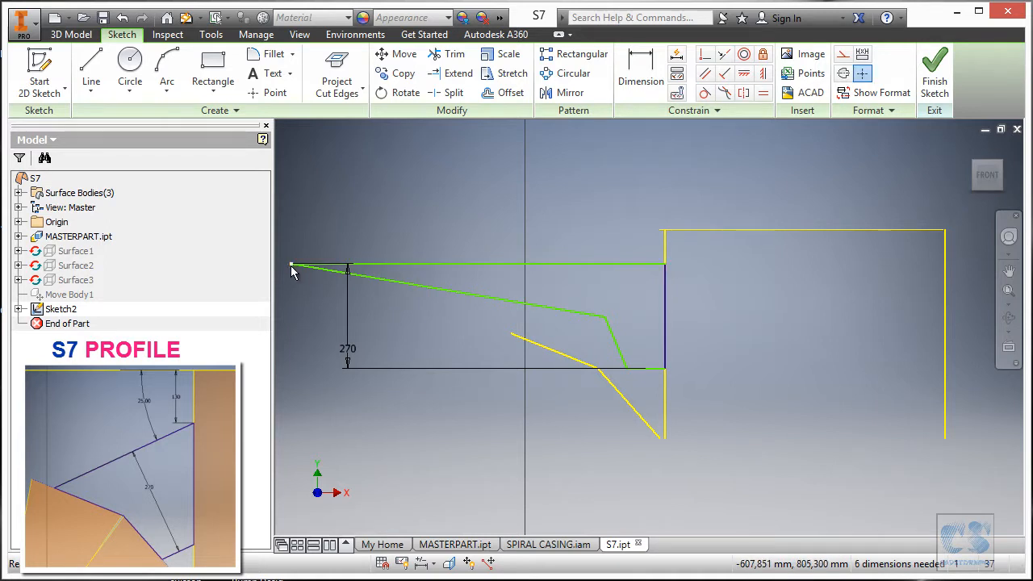
Reshape the profile by moving its free corners so the long edge slopes down towards the projected casing edges
{"action": "mouse_move", "coordinate": [293, 266]}
{"action": "left_mouse_down"}
{"action": "mouse_move", "coordinate": [426, 363]}
{"action": "mouse_move", "coordinate": [483, 372]}
{"action": "mouse_move", "coordinate": [511, 362]}
{"action": "left_mouse_up"}
{"action": "scroll", "coordinate": [636, 331], "scroll_direction": "up", "scroll_amount": 4}
{"action": "scroll", "coordinate": [626, 328], "scroll_direction": "down", "scroll_amount": 5}
{"action": "left_click_drag", "start_coordinate": [630, 301], "coordinate": [642, 361]}
{"action": "scroll", "coordinate": [521, 363], "scroll_direction": "down", "scroll_amount": 2}
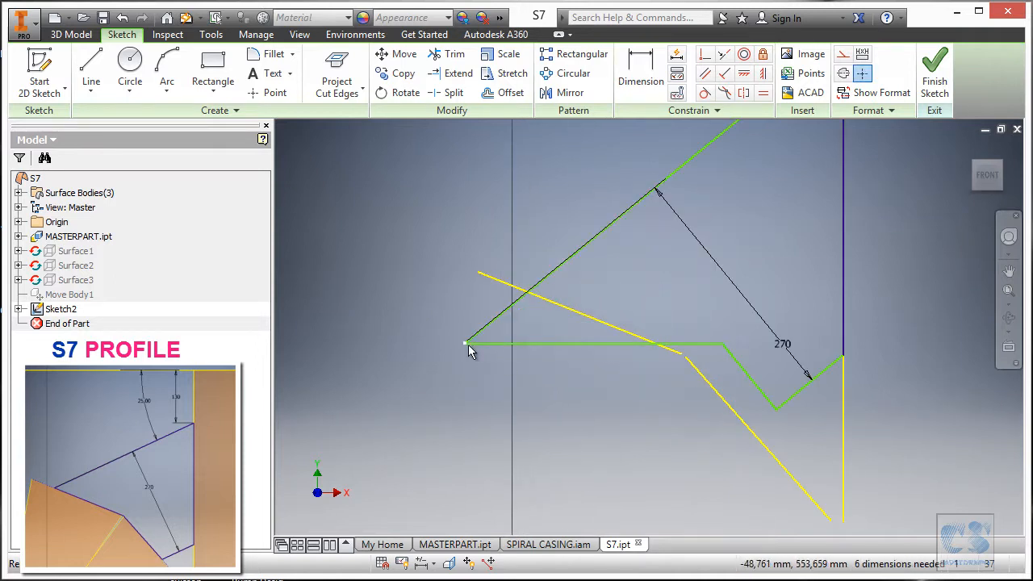
Move the profile's outer lower corner up near the upper sloping casing edge and reposition the 270 mm dimension
{"action": "left_click_drag", "start_coordinate": [463, 343], "coordinate": [548, 280]}
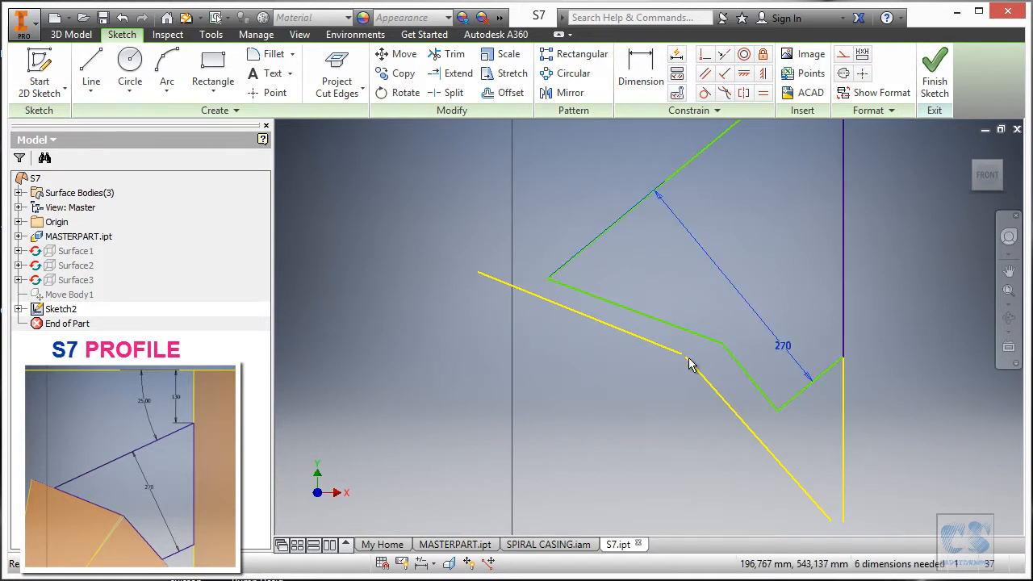
{"action": "left_click_drag", "start_coordinate": [785, 348], "coordinate": [585, 447]}
{"action": "scroll", "coordinate": [592, 417], "scroll_direction": "up", "scroll_amount": 2}
{"action": "scroll", "coordinate": [731, 227], "scroll_direction": "down", "scroll_amount": 2}
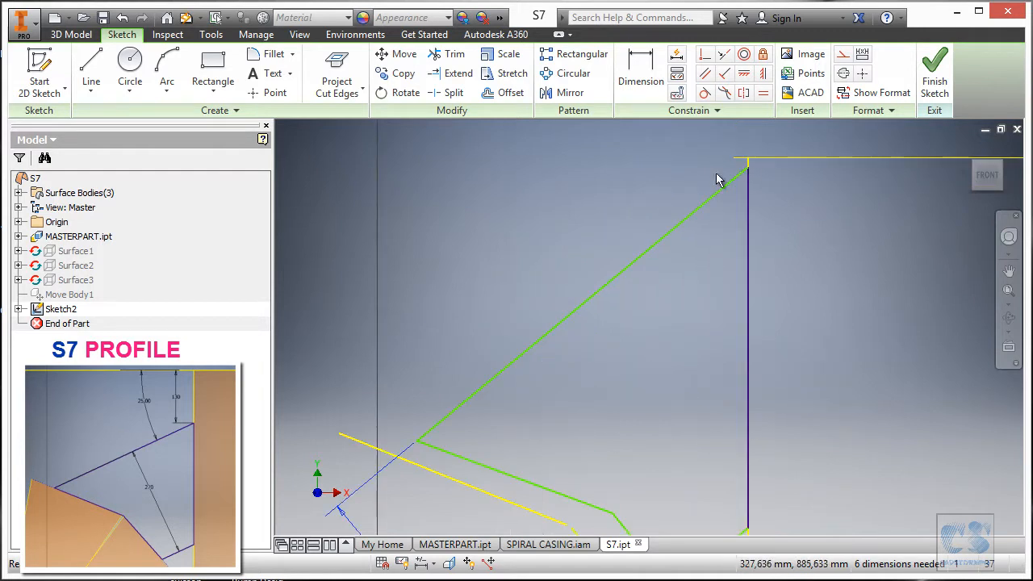
Project the horizontal casing edge above the profile into the sketch
{"action": "left_click", "coordinate": [361, 89]}
{"action": "left_click", "coordinate": [353, 116]}
{"action": "left_click", "coordinate": [735, 159]}
Dimension the profile's upper corner 130 mm below the projected horizontal edge
{"action": "left_click", "coordinate": [639, 75]}
{"action": "left_click", "coordinate": [687, 158]}
{"action": "left_click", "coordinate": [747, 167]}
{"action": "left_click", "coordinate": [563, 202]}
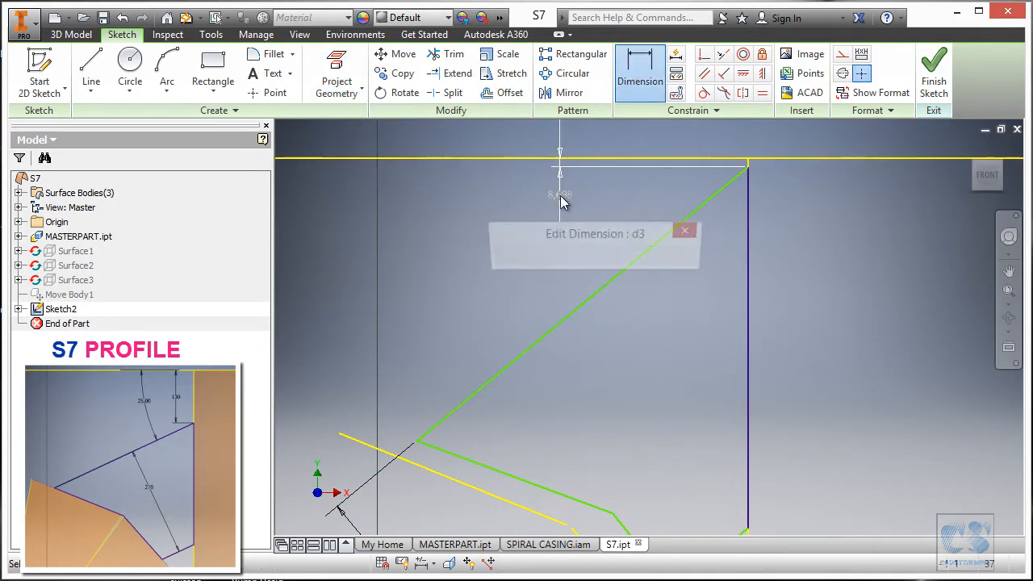
{"action": "type", "text": "130"}
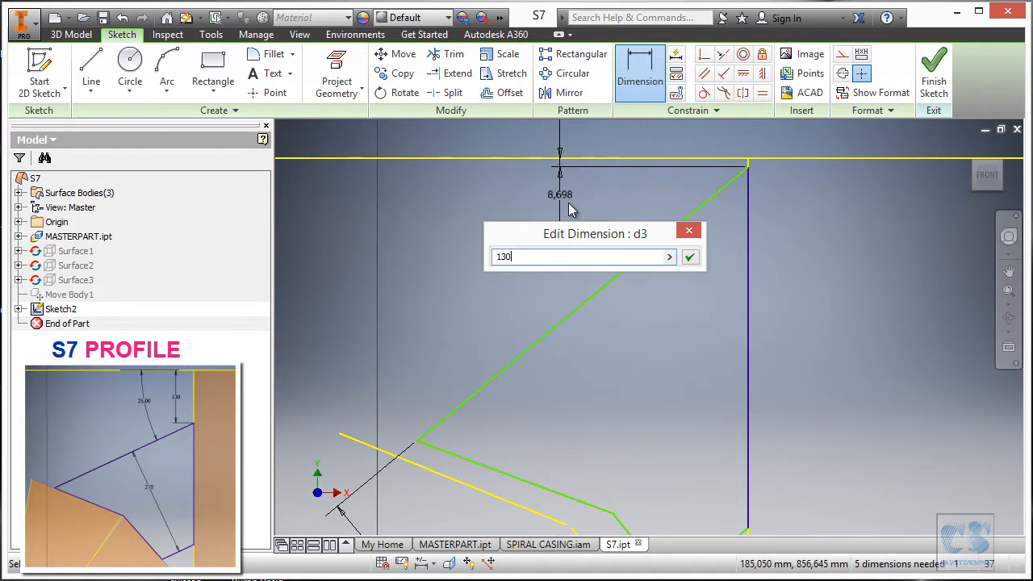
{"action": "key", "text": "Return"}
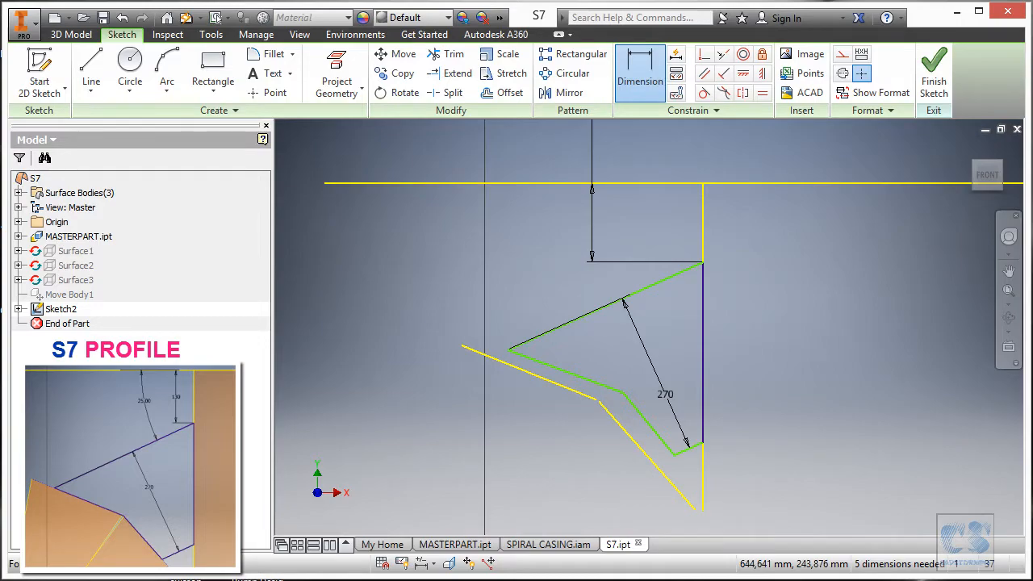
{"action": "left_click", "coordinate": [746, 578]}
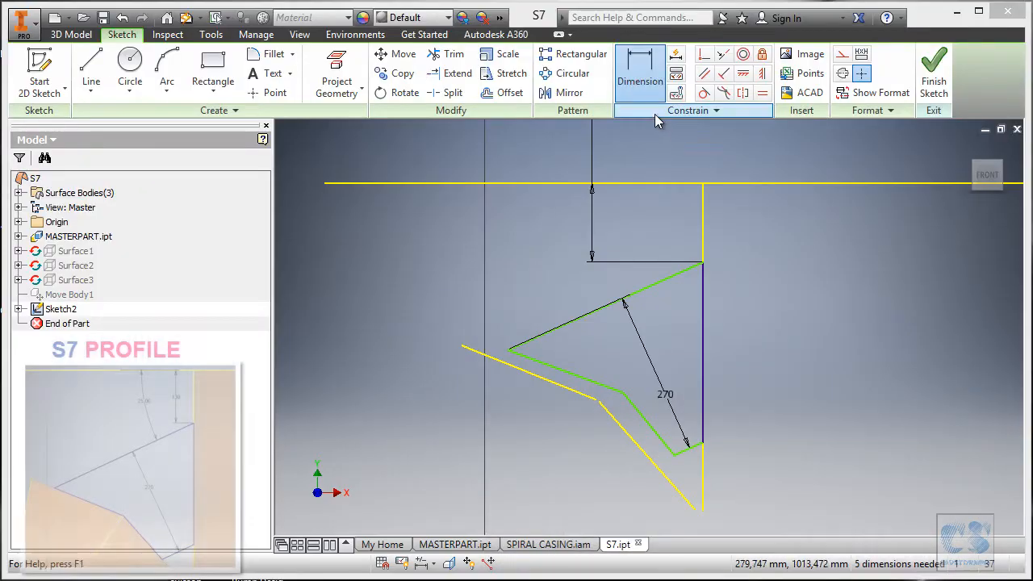
Set the angle between the projected horizontal edge and the profile's upper sloping edge to 25 degrees
{"action": "left_click", "coordinate": [630, 184]}
{"action": "left_click", "coordinate": [594, 313]}
{"action": "left_click", "coordinate": [549, 270]}
{"action": "type", "text": "25"}
{"action": "key", "text": "Return"}
{"action": "scroll", "coordinate": [567, 449], "scroll_direction": "down", "scroll_amount": 3}
{"action": "scroll", "coordinate": [670, 413], "scroll_direction": "up", "scroll_amount": 2}
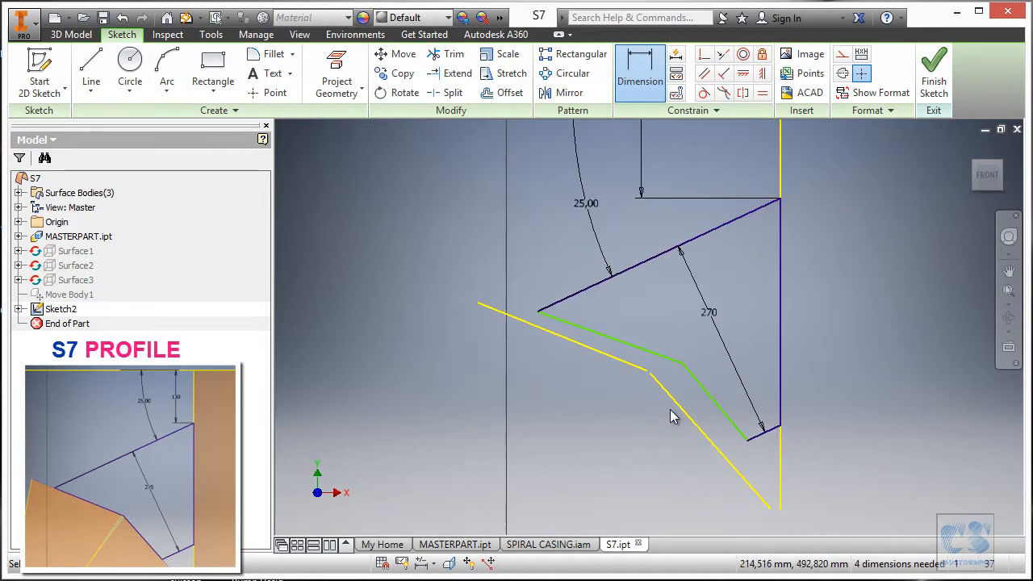
{"action": "key", "text": "Escape"}
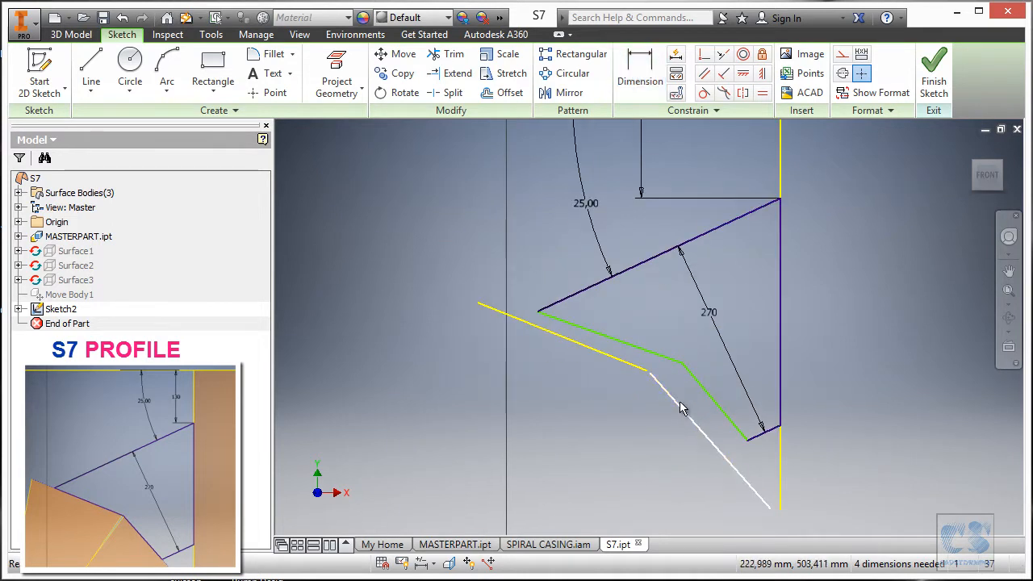
{"action": "left_click", "coordinate": [724, 54]}
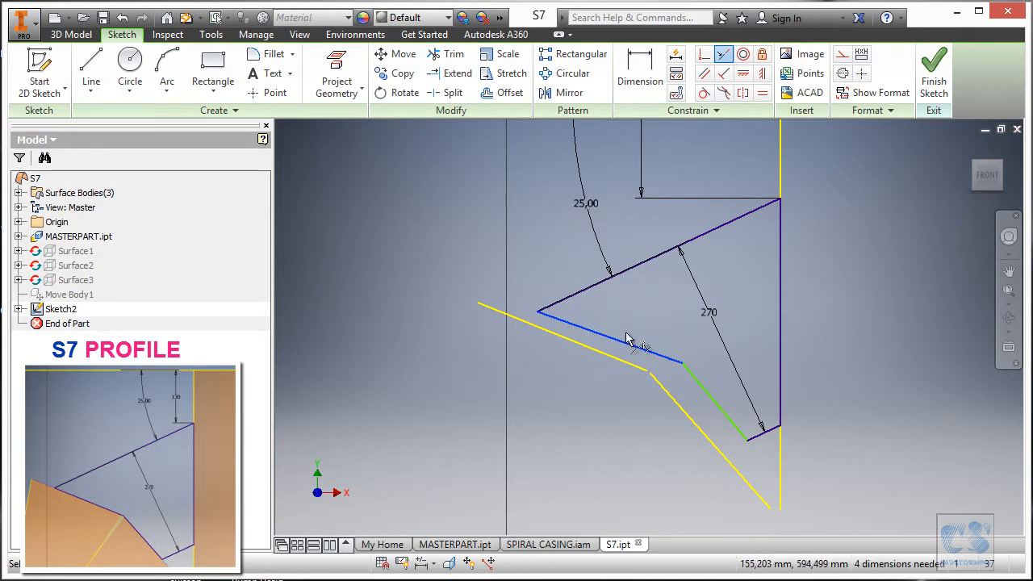
{"action": "key", "text": "Escape"}
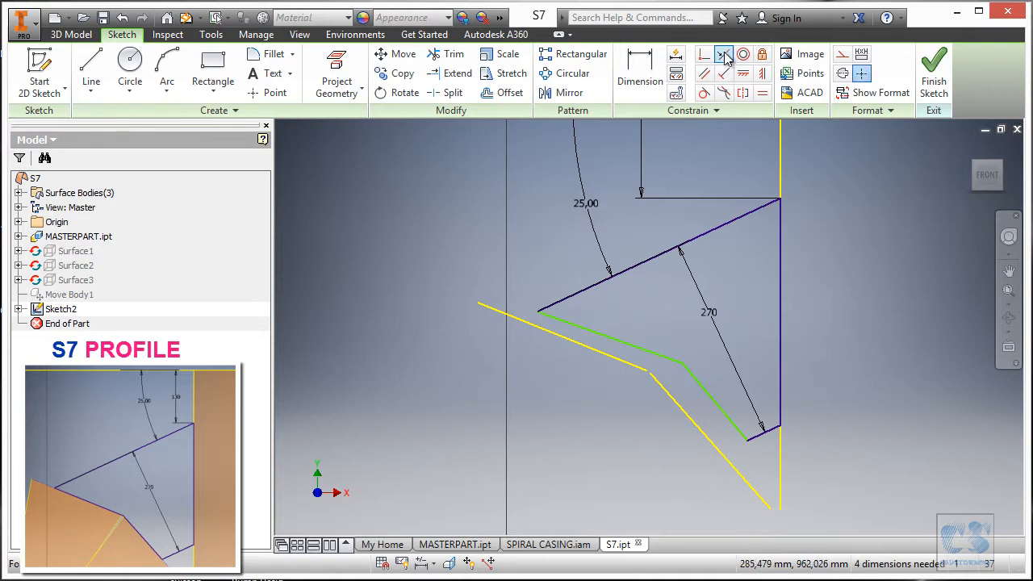
{"action": "left_click", "coordinate": [723, 62]}
{"action": "left_click", "coordinate": [714, 402]}
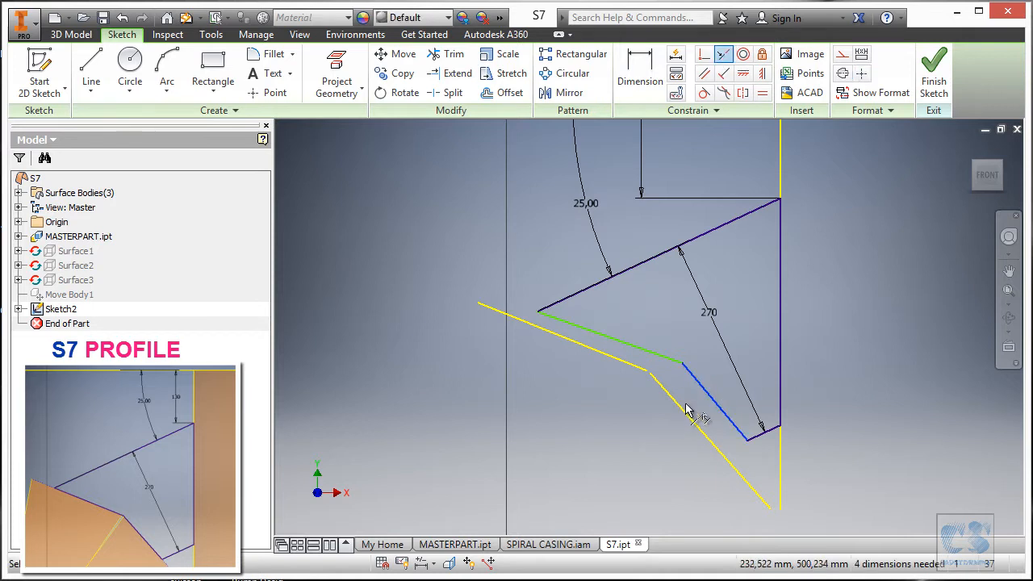
{"action": "key", "text": "Escape"}
Constrain the profile's lower, bend and outer corners coincident with the two projected sloping casing edges
{"action": "scroll", "coordinate": [655, 410], "scroll_direction": "up", "scroll_amount": 3}
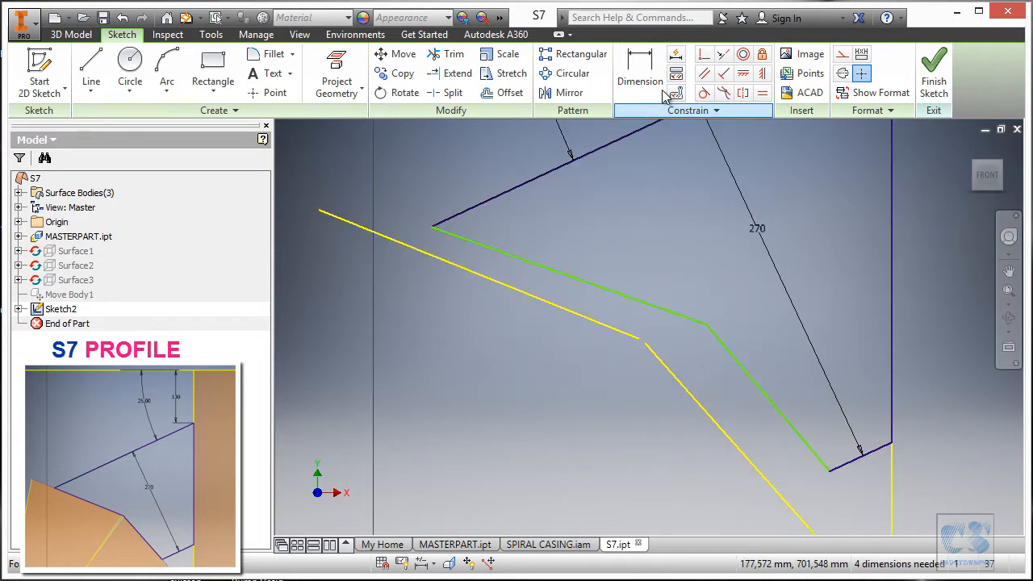
{"action": "left_click", "coordinate": [703, 58]}
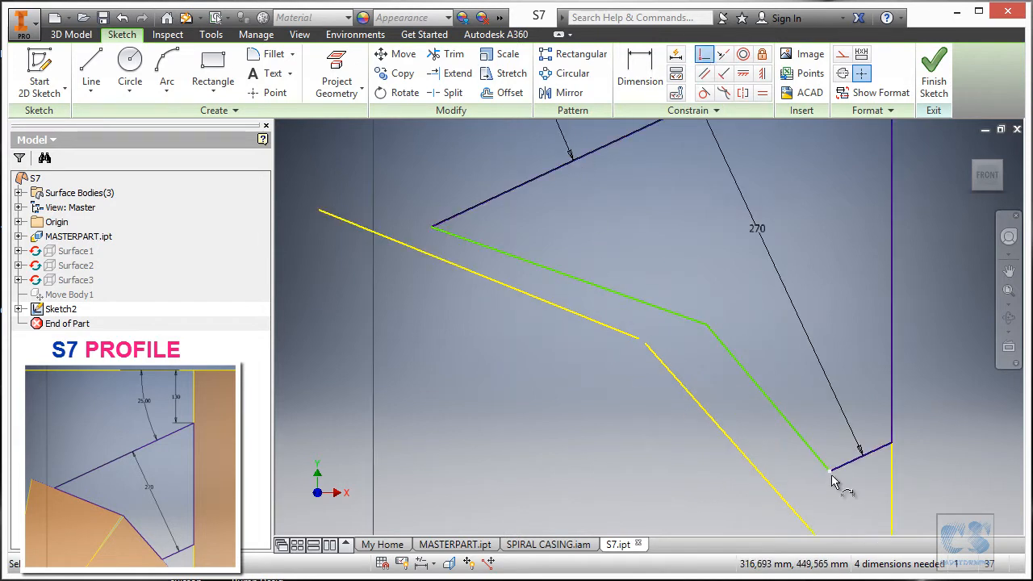
{"action": "left_click", "coordinate": [783, 504]}
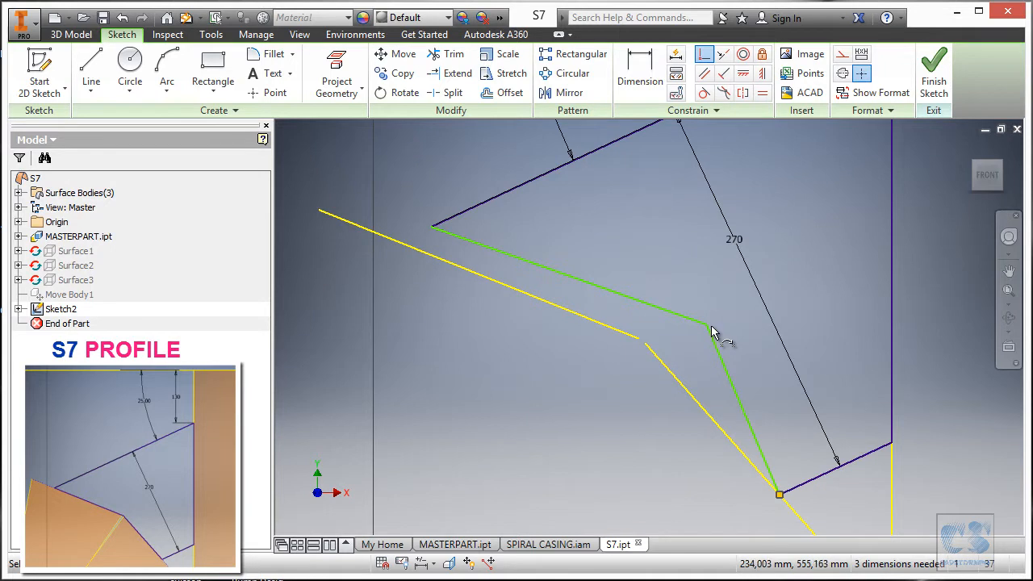
{"action": "left_click", "coordinate": [653, 359]}
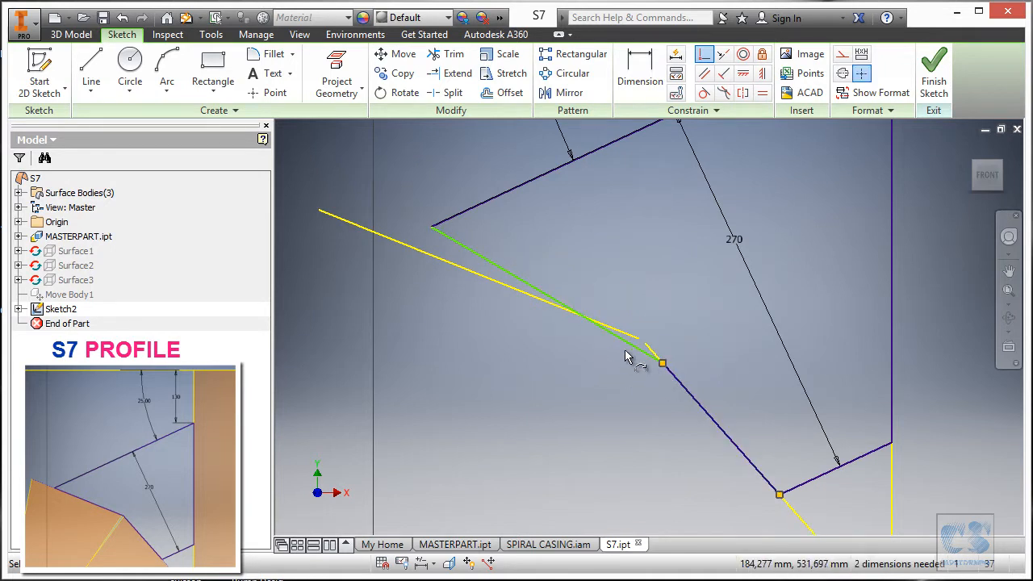
{"action": "left_click", "coordinate": [433, 230]}
{"action": "left_click", "coordinate": [420, 255]}
Try to constrain the profile's bend corner coincident with the upper projected sloping edge as well
{"action": "scroll", "coordinate": [662, 362], "scroll_direction": "up", "scroll_amount": 5}
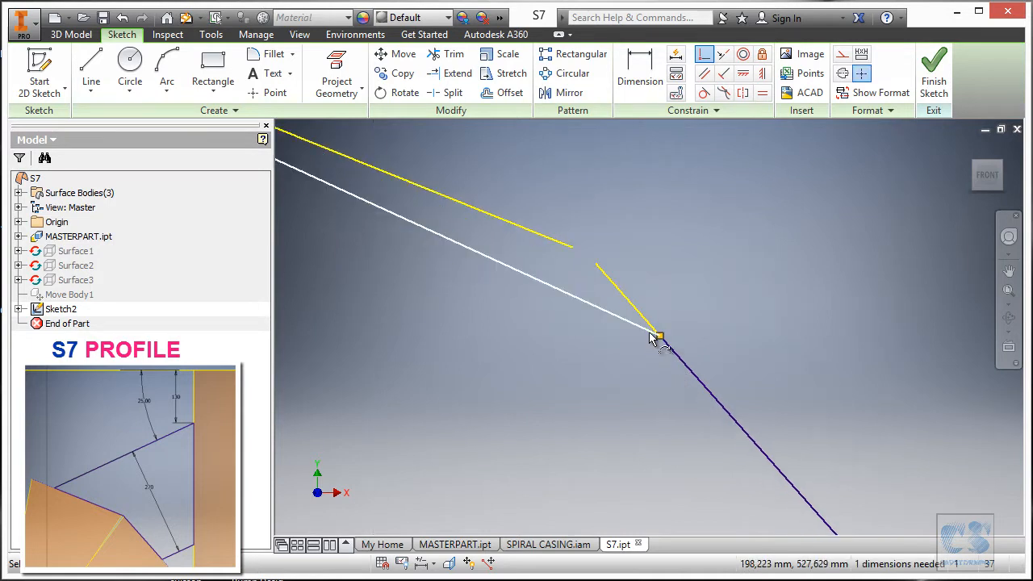
{"action": "left_click", "coordinate": [659, 339]}
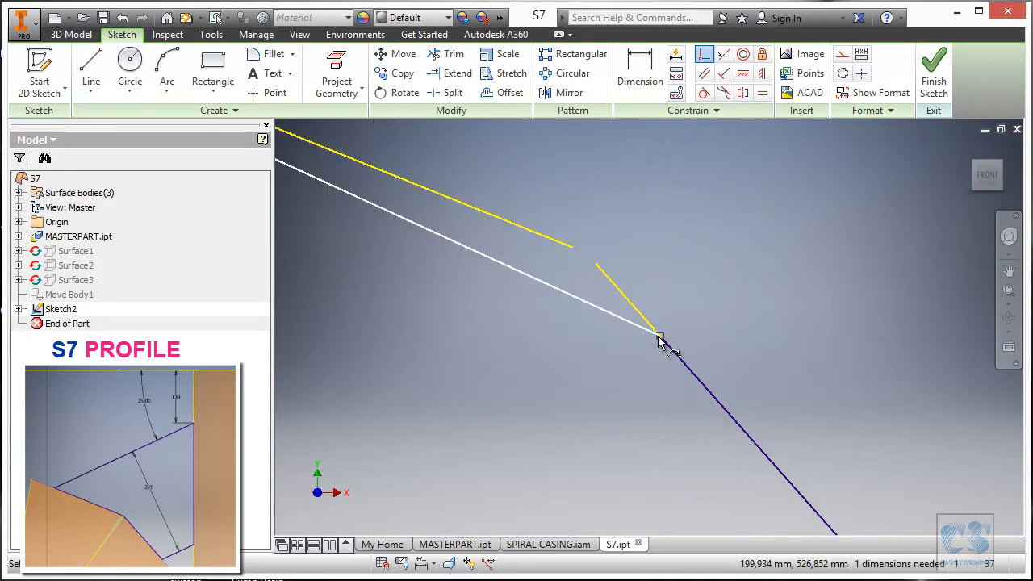
{"action": "left_click", "coordinate": [551, 242]}
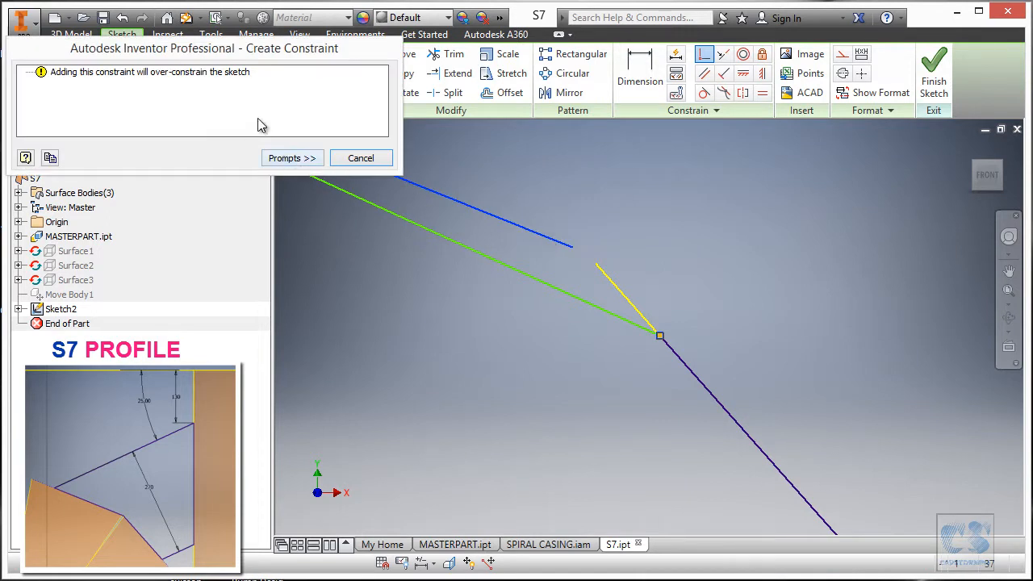
{"action": "left_click", "coordinate": [385, 162]}
{"action": "scroll", "coordinate": [660, 349], "scroll_direction": "down", "scroll_amount": 2}
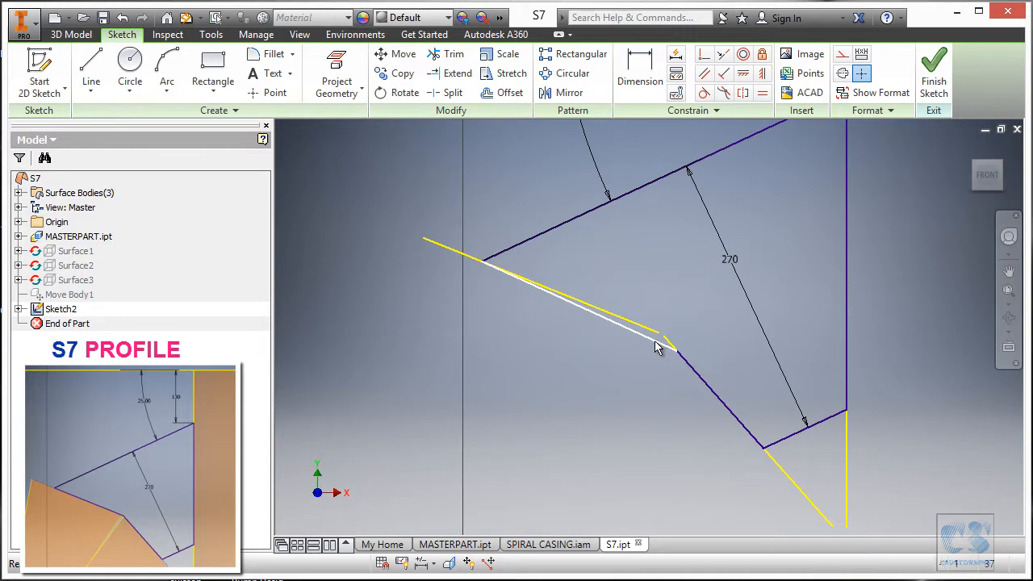
Undo the coincident constraints between the profile's corners and the projected sloping edges
{"action": "left_click", "coordinate": [123, 19]}
{"action": "left_click", "coordinate": [122, 20]}
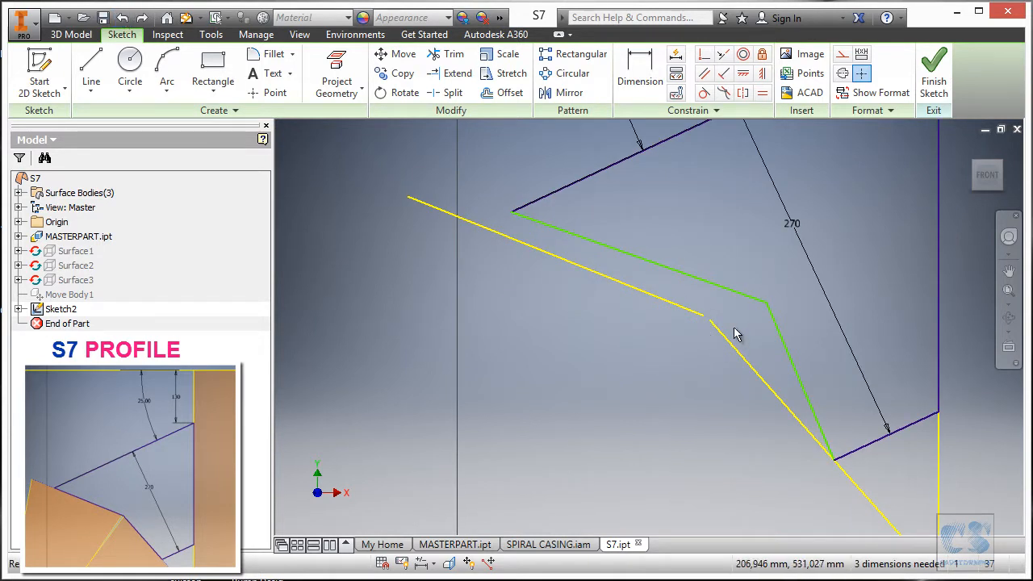
{"action": "left_click", "coordinate": [123, 19]}
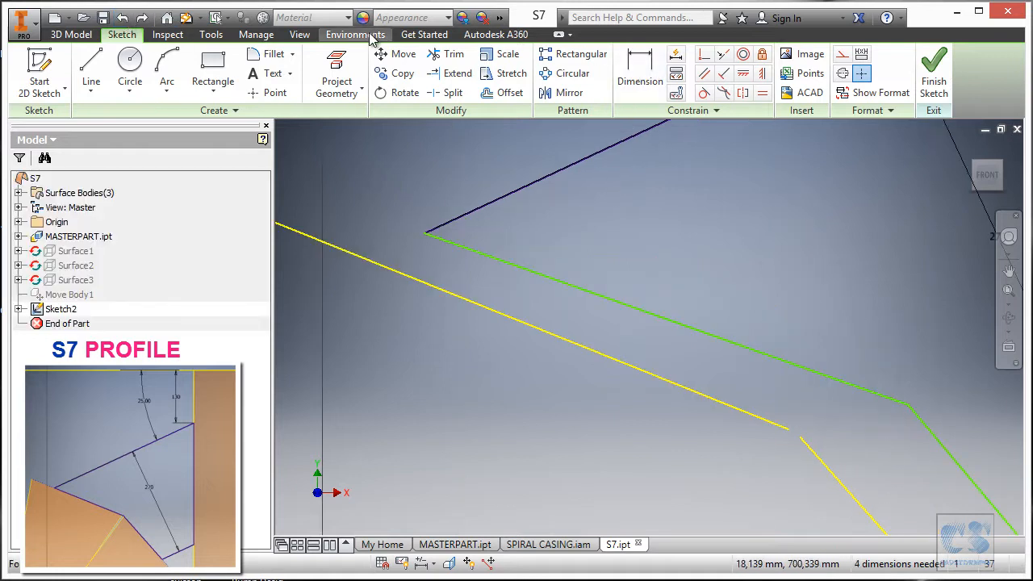
Sketch a separate line between the profile and the upper projected sloping edge, roughly following that edge
{"action": "left_click", "coordinate": [91, 71]}
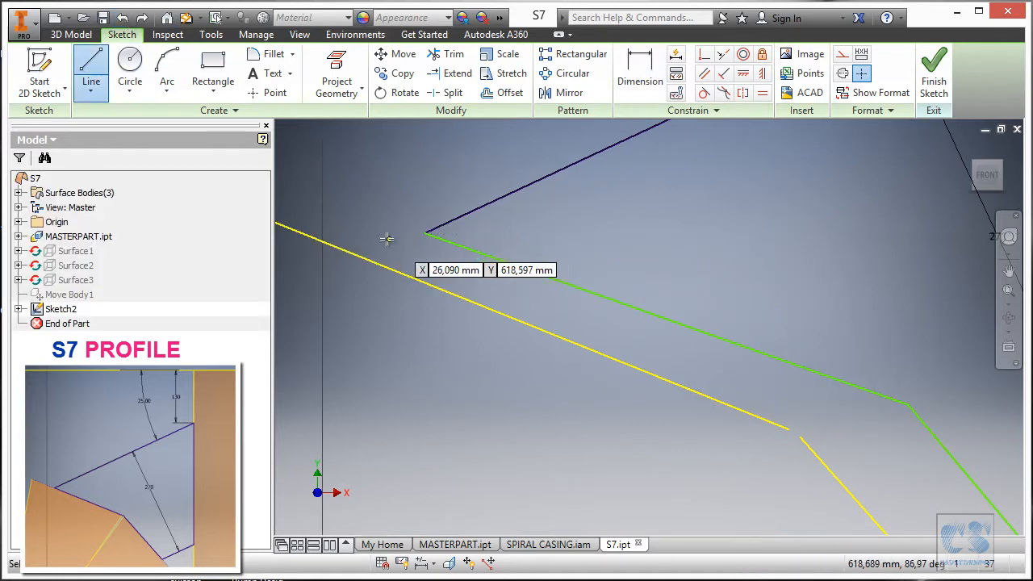
{"action": "left_click", "coordinate": [343, 218]}
{"action": "left_click", "coordinate": [767, 405]}
{"action": "scroll", "coordinate": [611, 329], "scroll_direction": "up", "scroll_amount": 5}
{"action": "scroll", "coordinate": [775, 461], "scroll_direction": "down", "scroll_amount": 4}
{"action": "scroll", "coordinate": [649, 364], "scroll_direction": "up", "scroll_amount": 5}
Sketch a second separate line between the profile and the lower, steeper projected edge
{"action": "right_click", "coordinate": [526, 290]}
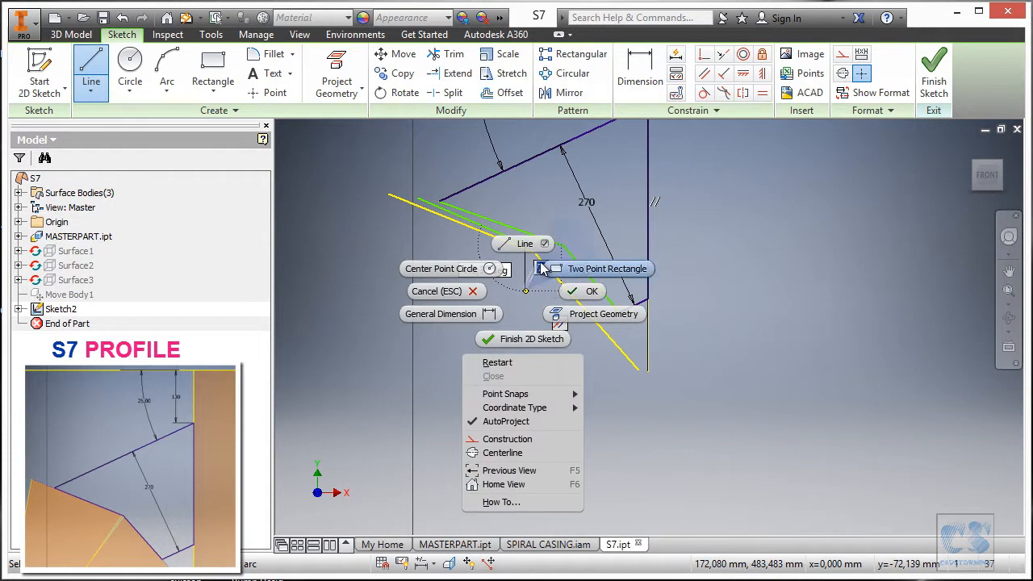
{"action": "left_click", "coordinate": [524, 242]}
{"action": "scroll", "coordinate": [568, 284], "scroll_direction": "down", "scroll_amount": 4}
{"action": "left_click", "coordinate": [539, 245]}
{"action": "left_click", "coordinate": [718, 437]}
{"action": "key", "text": "Escape"}
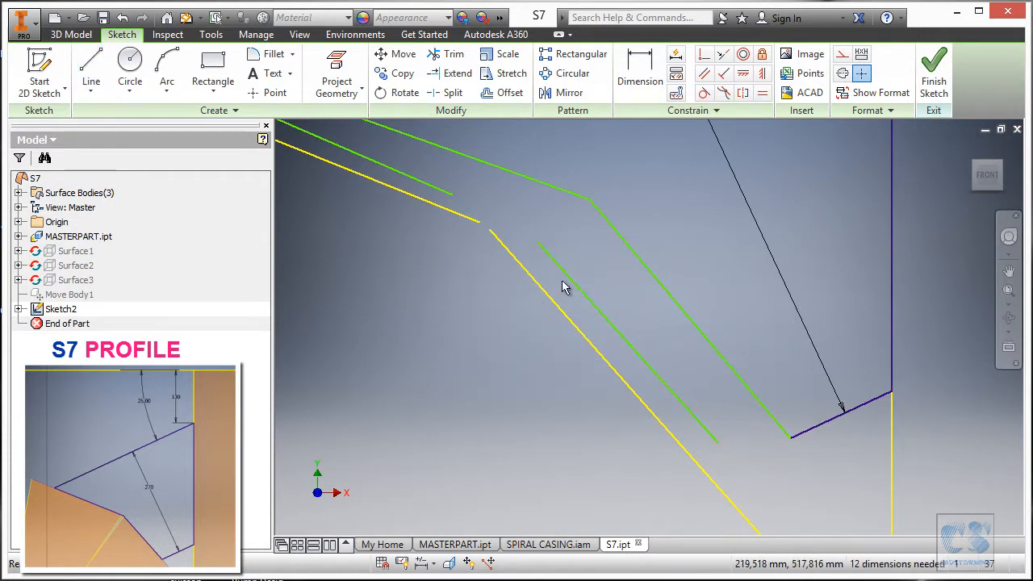
Constrain both endpoints of the steeper separate line coincident with the ends of the lower projected casing edge
{"action": "scroll", "coordinate": [581, 296], "scroll_direction": "up", "scroll_amount": 3}
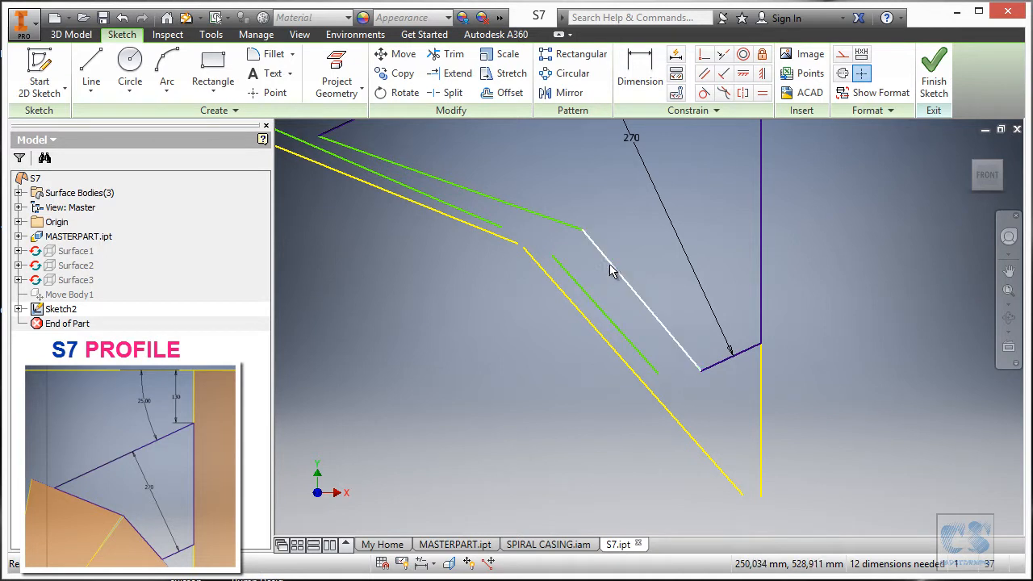
{"action": "left_click", "coordinate": [703, 54]}
{"action": "left_click", "coordinate": [555, 260]}
{"action": "left_click", "coordinate": [524, 247]}
{"action": "left_click", "coordinate": [646, 385]}
{"action": "left_click", "coordinate": [744, 499]}
Constrain both endpoints of the other separate line coincident with the ends of the upper projected casing edge
{"action": "scroll", "coordinate": [606, 295], "scroll_direction": "up", "scroll_amount": 2}
{"action": "scroll", "coordinate": [568, 278], "scroll_direction": "down", "scroll_amount": 3}
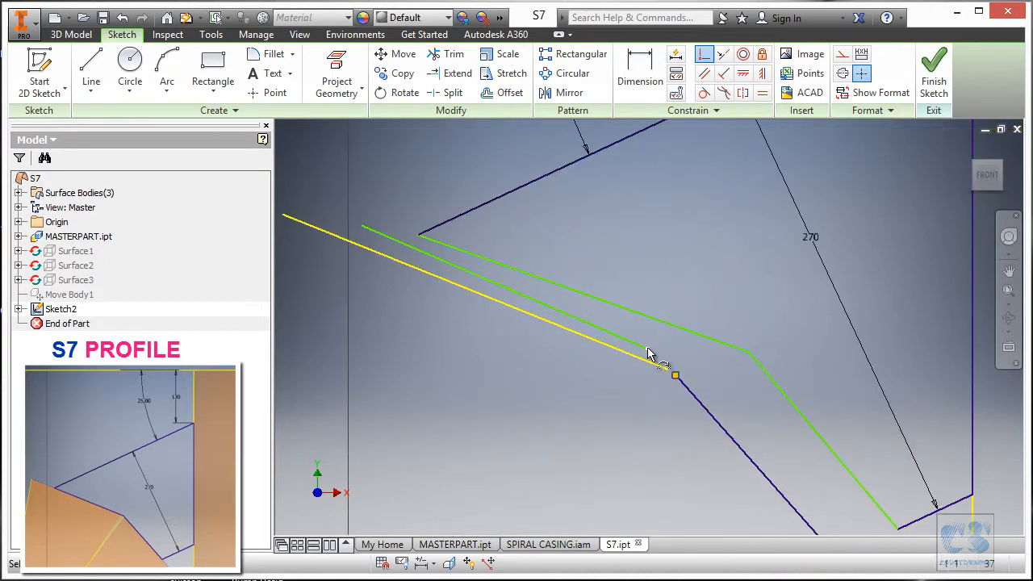
{"action": "left_click", "coordinate": [671, 373]}
{"action": "left_click", "coordinate": [360, 238]}
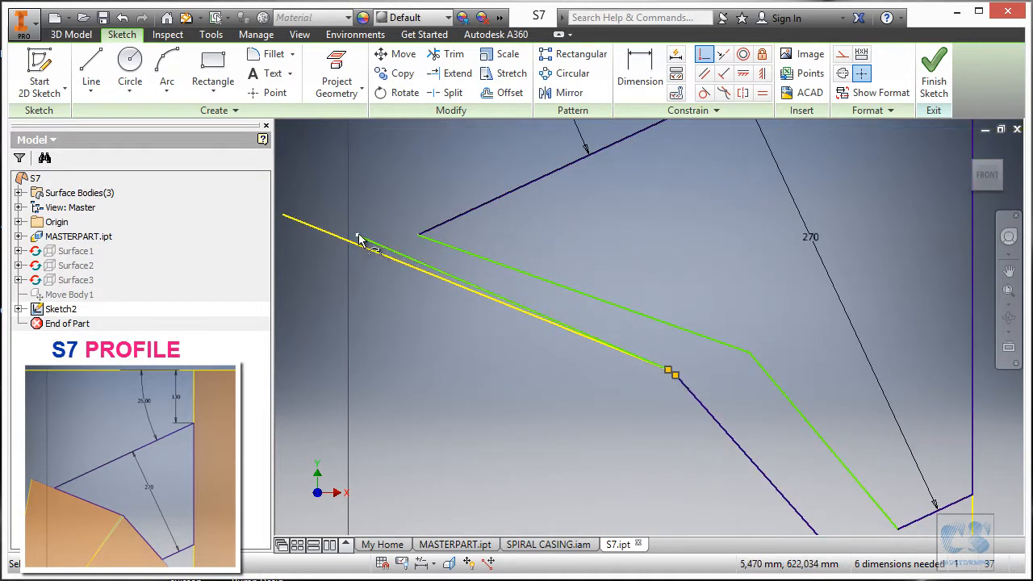
{"action": "left_click", "coordinate": [284, 219]}
{"action": "left_click", "coordinate": [723, 54]}
{"action": "left_click", "coordinate": [458, 289]}
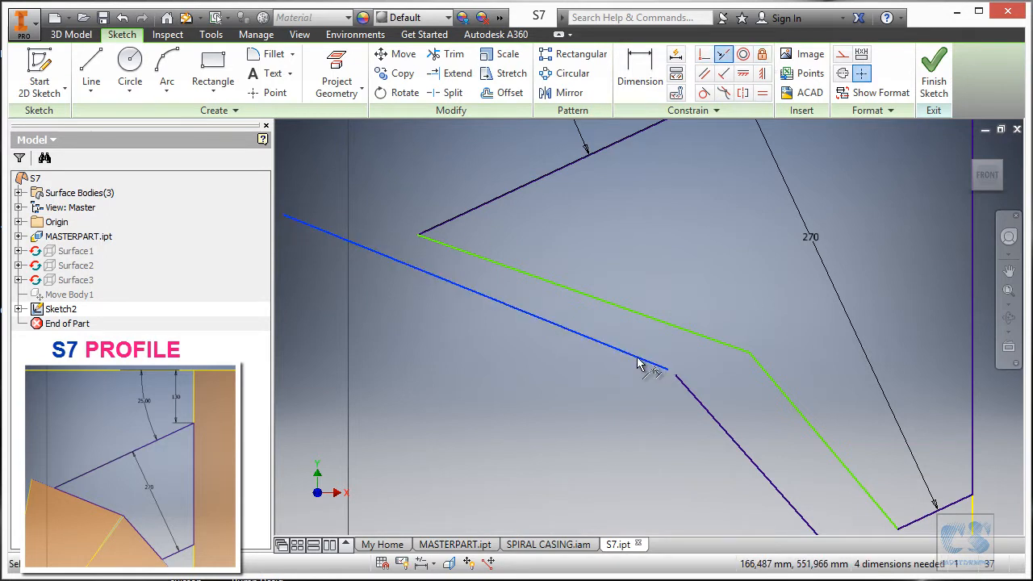
{"action": "key", "text": "Escape"}
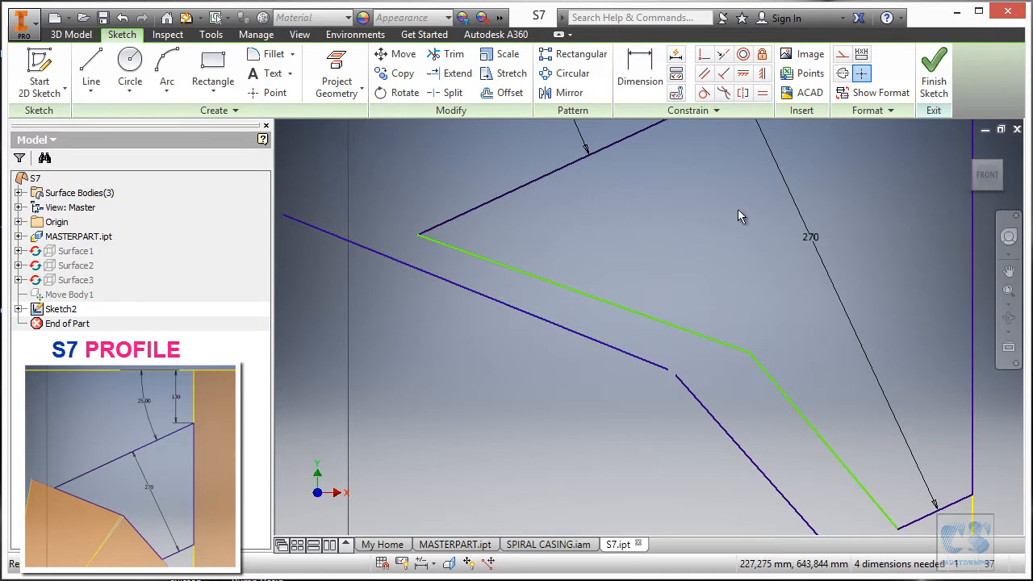
Convert the overlapping curves along the upper sloping casing edge to construction geometry, picking the second curve from the overlapping selection choices
{"action": "left_click", "coordinate": [632, 355]}
{"action": "left_click", "coordinate": [844, 55]}
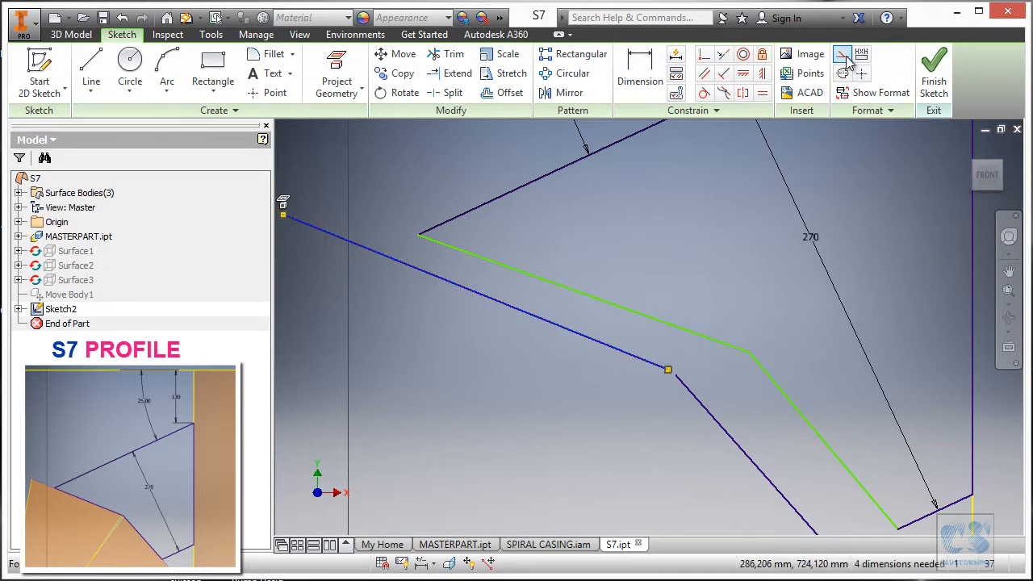
{"action": "left_click", "coordinate": [565, 355]}
{"action": "scroll", "coordinate": [418, 282], "scroll_direction": "up", "scroll_amount": 5}
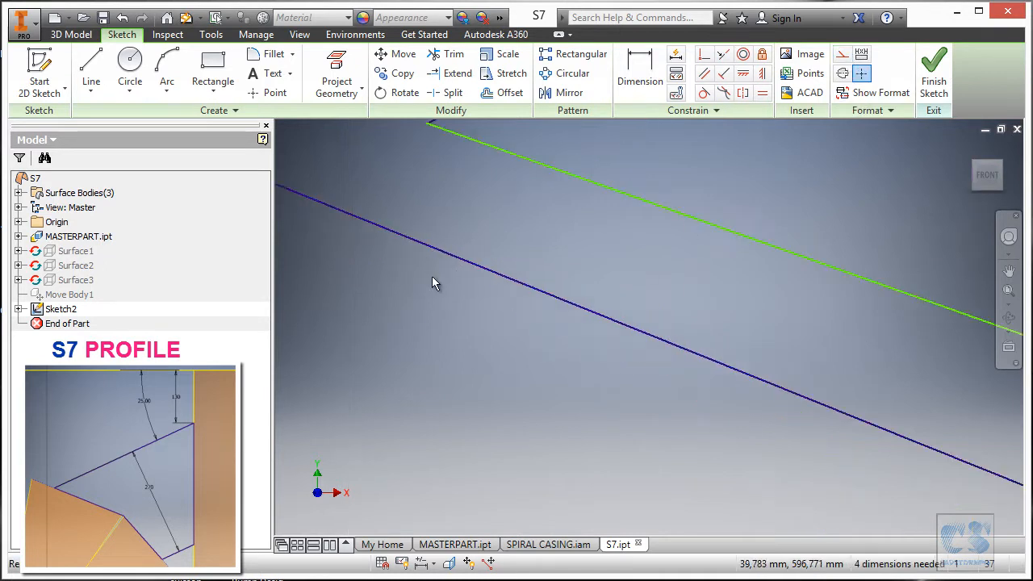
{"action": "scroll", "coordinate": [459, 246], "scroll_direction": "down", "scroll_amount": 5}
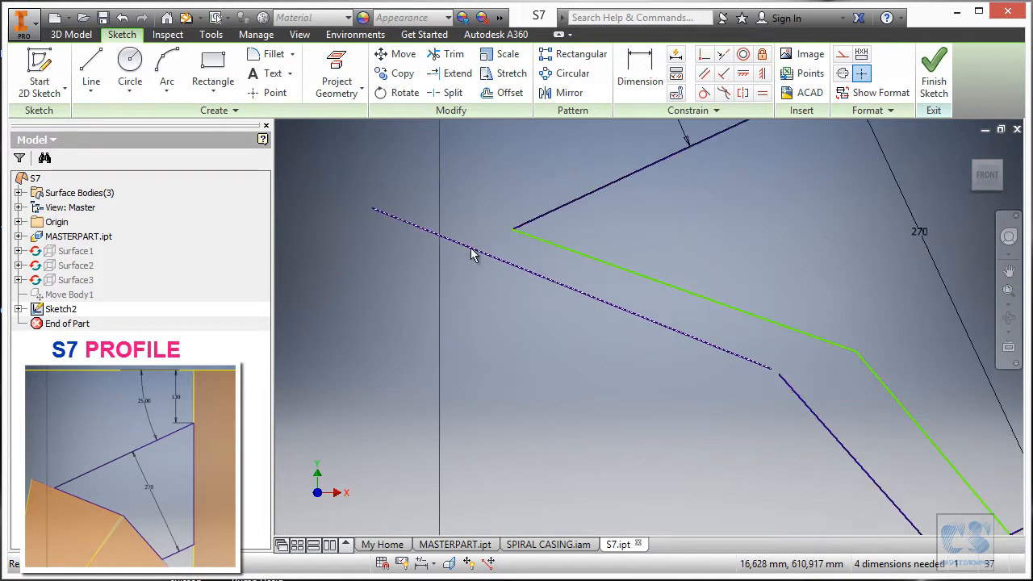
{"action": "left_click", "coordinate": [497, 250]}
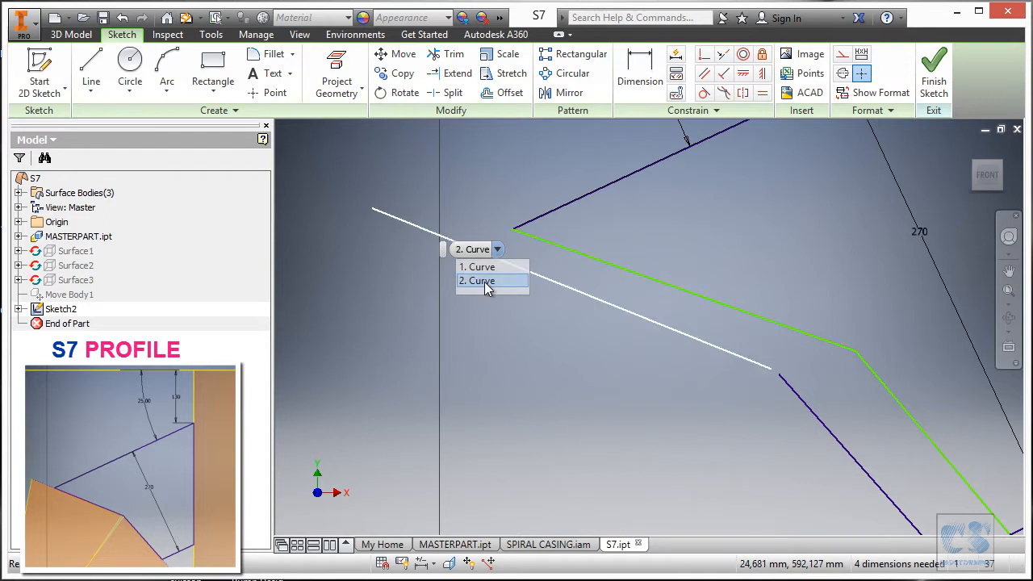
{"action": "left_click", "coordinate": [484, 281]}
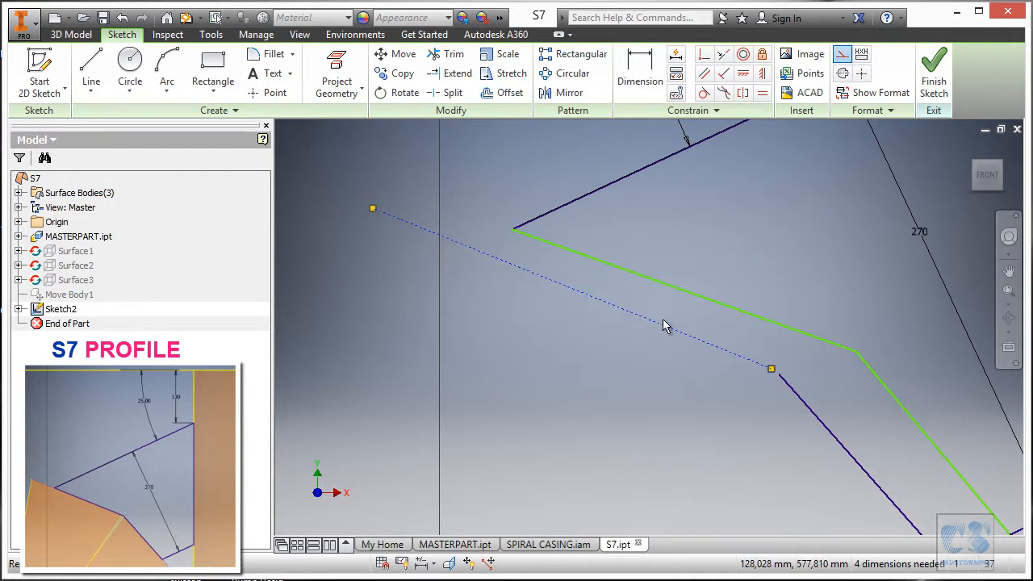
{"action": "scroll", "coordinate": [585, 338], "scroll_direction": "up", "scroll_amount": 4}
{"action": "scroll", "coordinate": [660, 362], "scroll_direction": "down", "scroll_amount": 5}
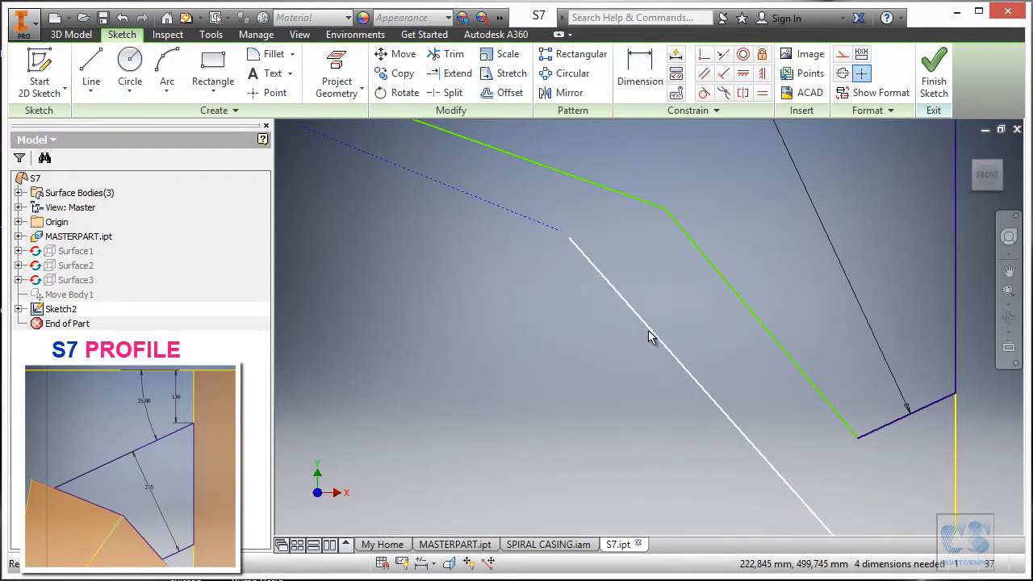
Convert the overlapping curves along the lower, steeper casing edge to construction geometry, picking the second curve from the overlapping selection
{"action": "left_click", "coordinate": [649, 336]}
{"action": "left_click", "coordinate": [841, 53]}
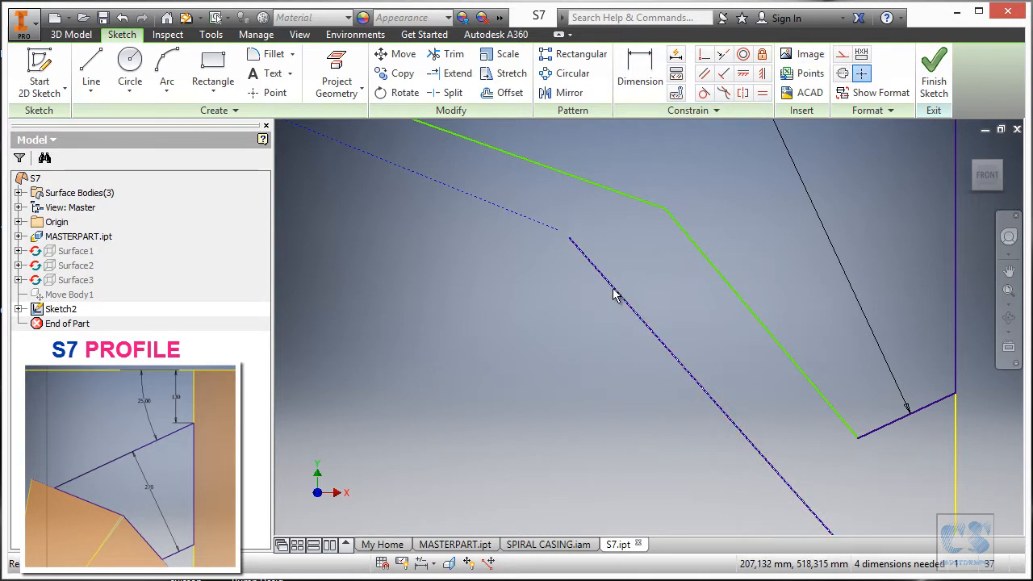
{"action": "left_click", "coordinate": [637, 290]}
{"action": "left_click", "coordinate": [625, 321]}
{"action": "left_click", "coordinate": [842, 53]}
{"action": "scroll", "coordinate": [663, 287], "scroll_direction": "down", "scroll_amount": 3}
{"action": "scroll", "coordinate": [669, 283], "scroll_direction": "up", "scroll_amount": 1}
Constrain the profile's two casing-side edges collinear with the matching upper and lower construction lines
{"action": "left_click", "coordinate": [724, 57]}
{"action": "left_click", "coordinate": [682, 260]}
{"action": "left_click", "coordinate": [635, 295]}
{"action": "left_click", "coordinate": [565, 256]}
{"action": "left_click", "coordinate": [553, 242]}
{"action": "scroll", "coordinate": [553, 294], "scroll_direction": "down", "scroll_amount": 3}
{"action": "scroll", "coordinate": [655, 283], "scroll_direction": "up", "scroll_amount": 1}
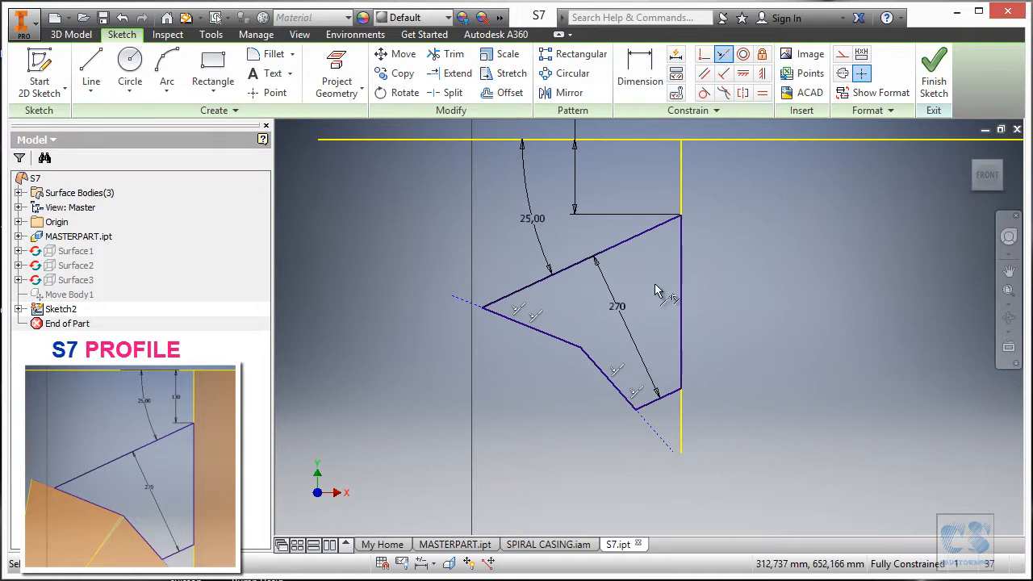
Finish the sketch and extrude the S7 profile symmetrically about the sketch plane using the Thickness parameter as the distance
{"action": "left_click", "coordinate": [936, 74]}
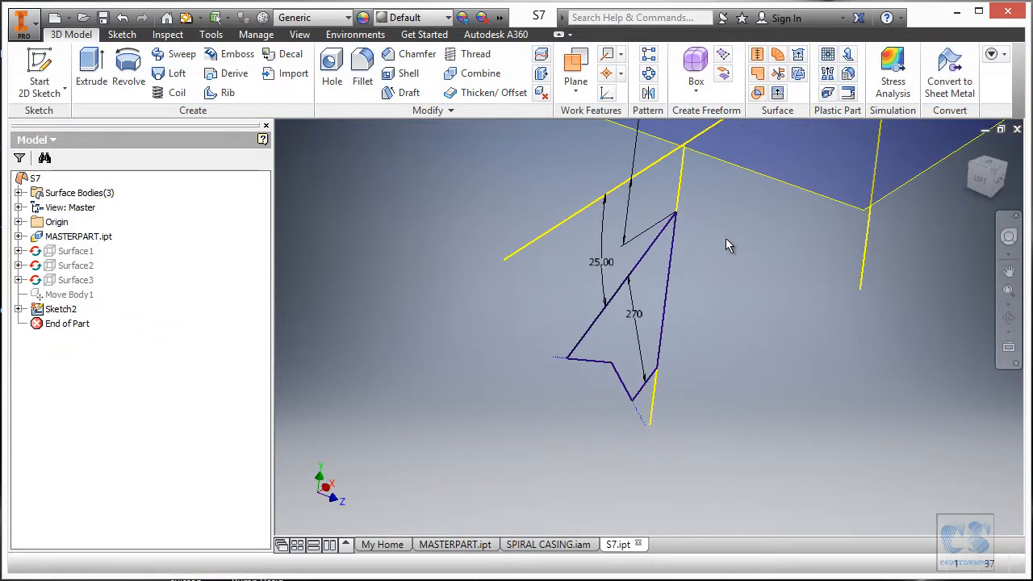
{"action": "left_click", "coordinate": [91, 73]}
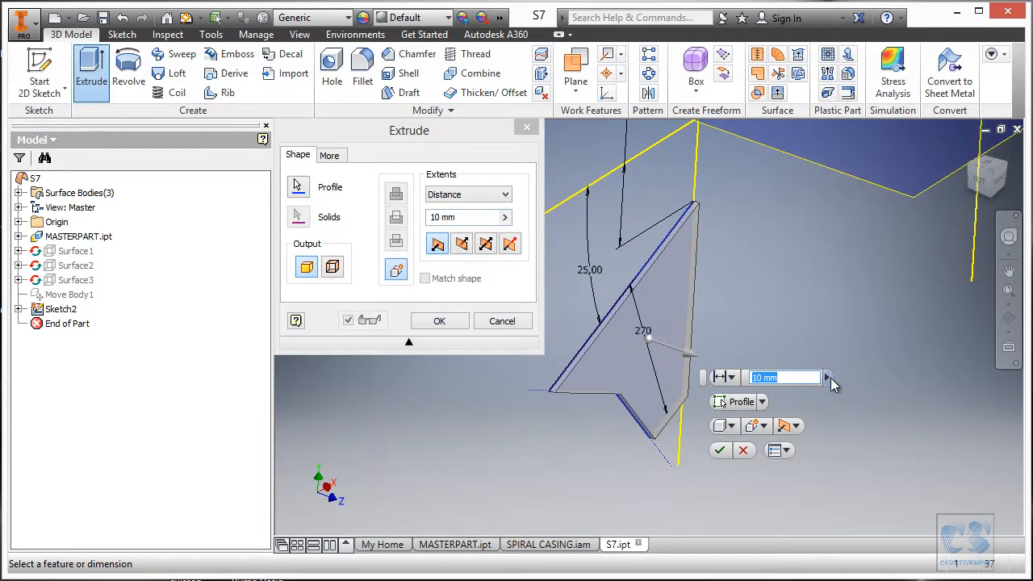
{"action": "left_click", "coordinate": [827, 378]}
{"action": "left_click", "coordinate": [882, 438]}
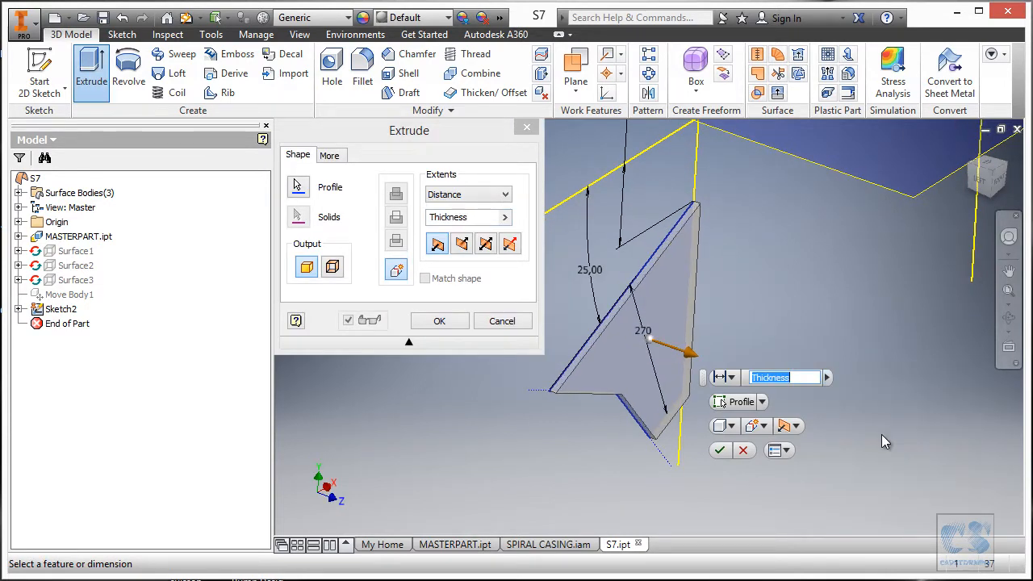
{"action": "left_click", "coordinate": [485, 244]}
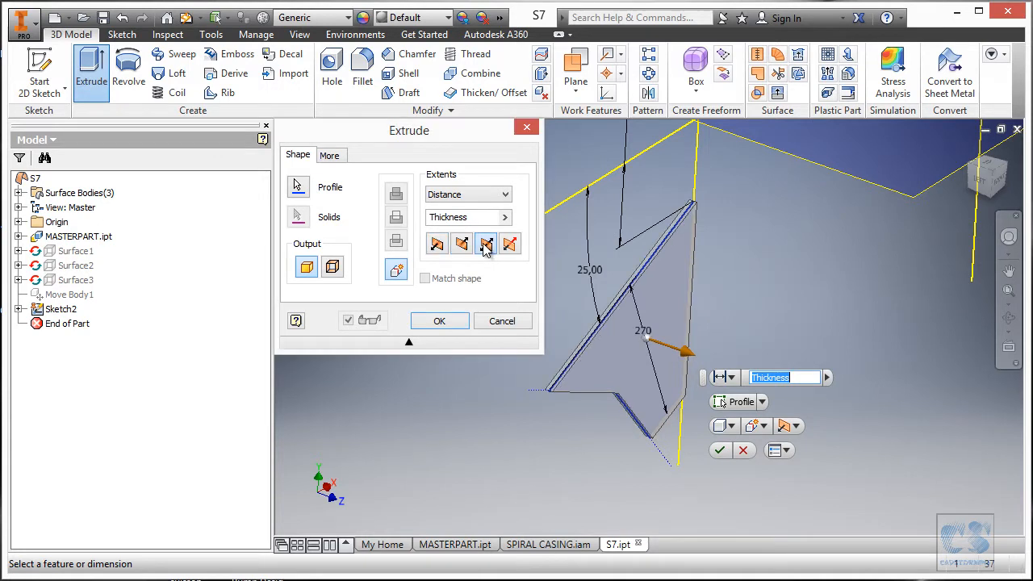
{"action": "left_click", "coordinate": [443, 324]}
Hide the blue reference plane behind the rib and save the S7 part
{"action": "middle_click_drag", "start_coordinate": [776, 311], "coordinate": [317, 212], "text": "shift"}
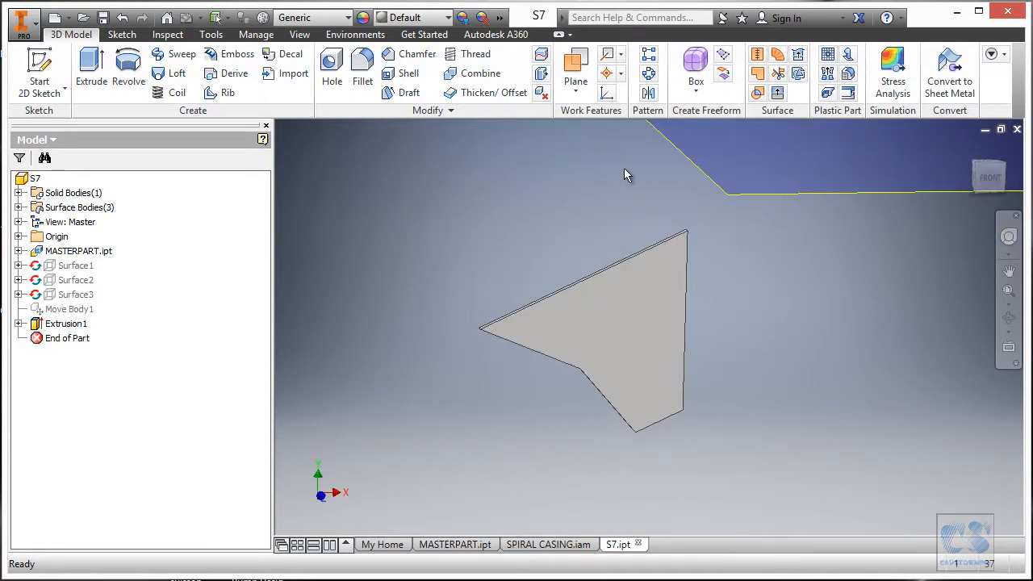
{"action": "right_click", "coordinate": [697, 164]}
{"action": "left_click", "coordinate": [734, 187]}
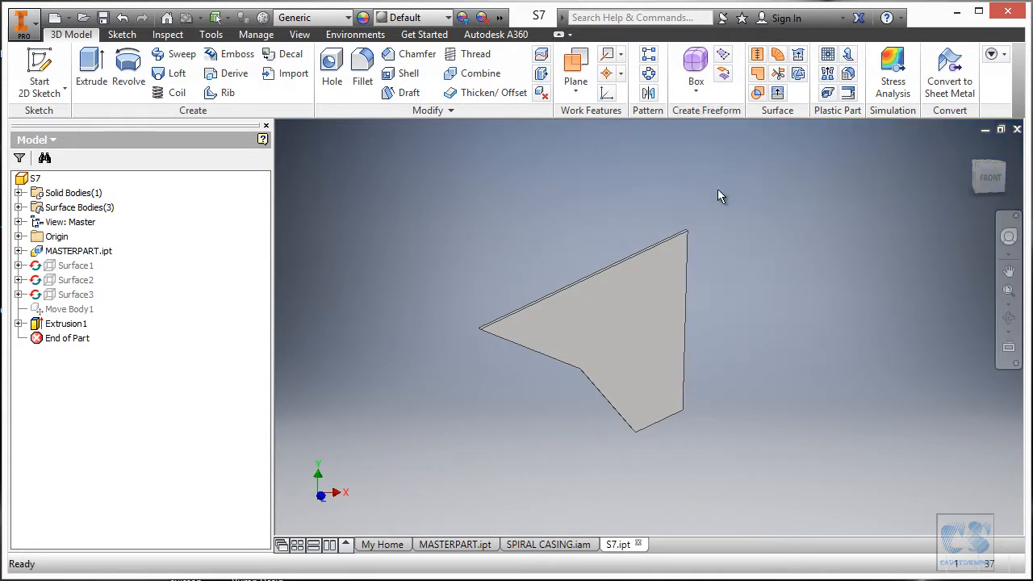
{"action": "left_click", "coordinate": [104, 18]}
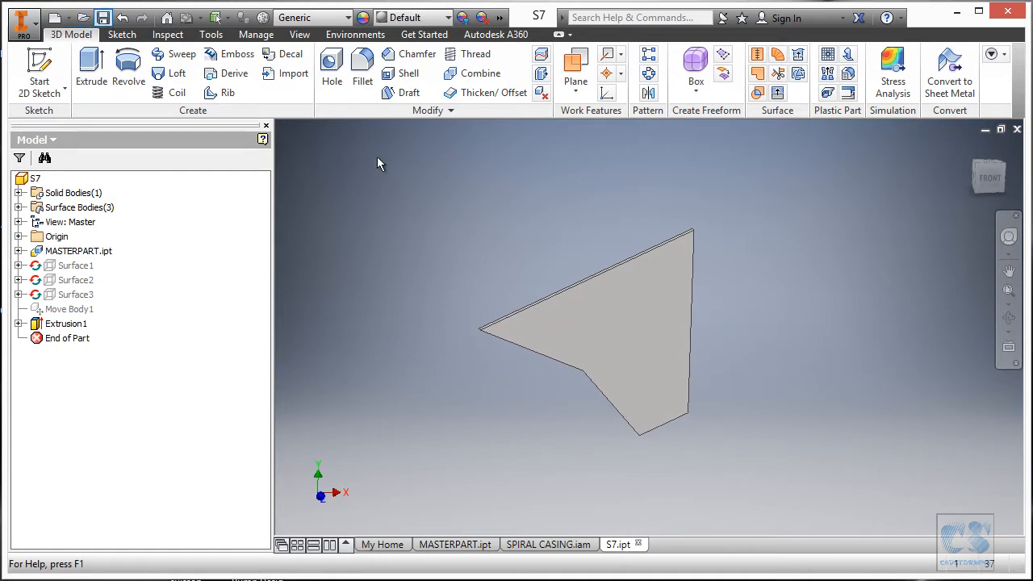
Switch to the SPIRAL CASING assembly and view rib S7 in place on the casing
{"action": "left_click", "coordinate": [548, 545]}
{"action": "middle_click_drag", "start_coordinate": [550, 487], "coordinate": [796, 408], "text": "shift"}
{"action": "key", "text": "F6"}
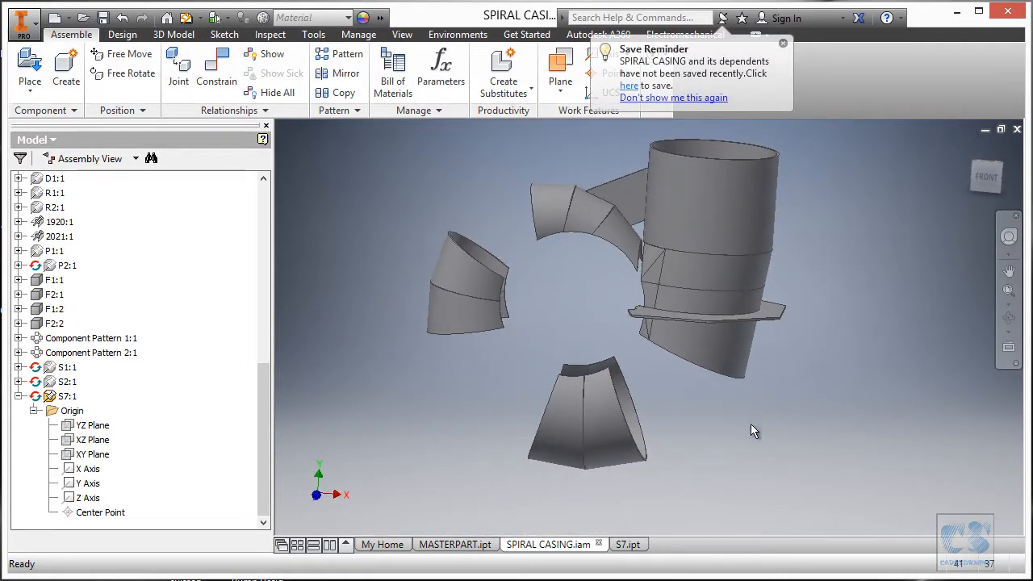
Switch to the spiral casing print in Adobe Reader and examine mounting plates M1 and M2 with ribs S8 to S11
{"action": "key", "text": "alt+Tab"}
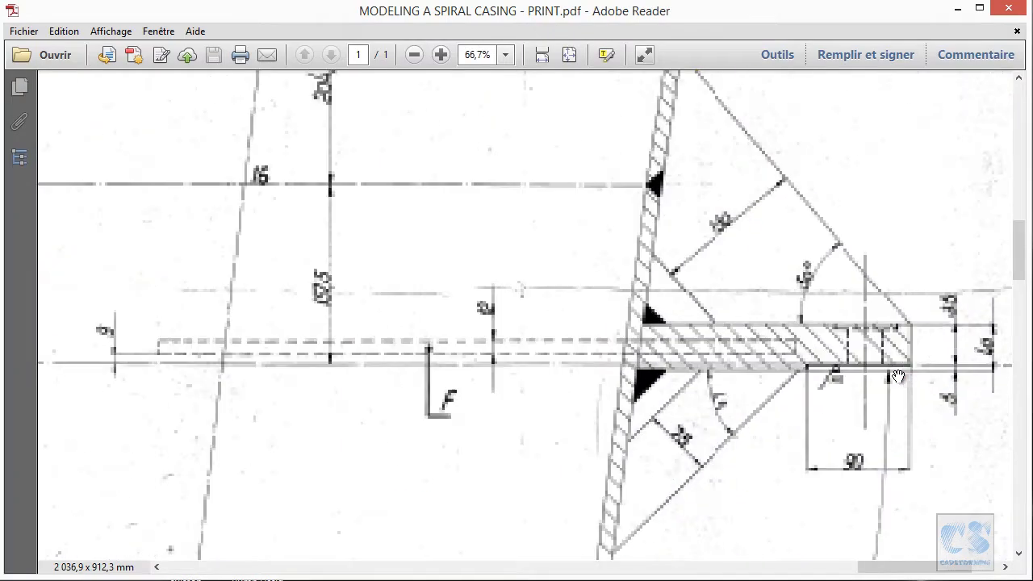
{"action": "scroll", "coordinate": [839, 347], "scroll_direction": "down", "scroll_amount": 1, "text": "ctrl"}
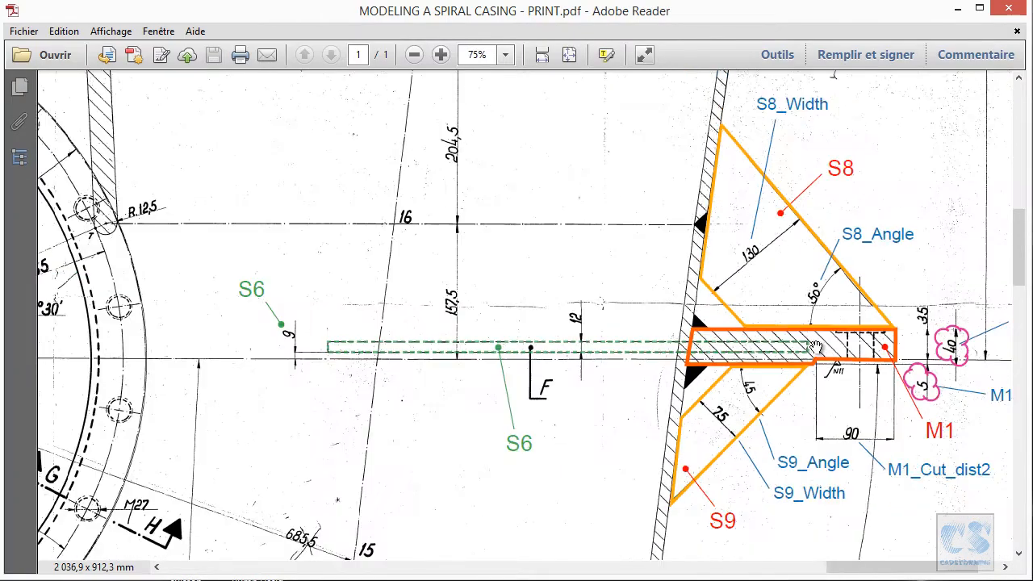
{"action": "scroll", "coordinate": [849, 347], "scroll_direction": "down", "scroll_amount": 1, "text": "ctrl"}
{"action": "scroll", "coordinate": [849, 347], "scroll_direction": "down", "scroll_amount": 1, "text": "ctrl"}
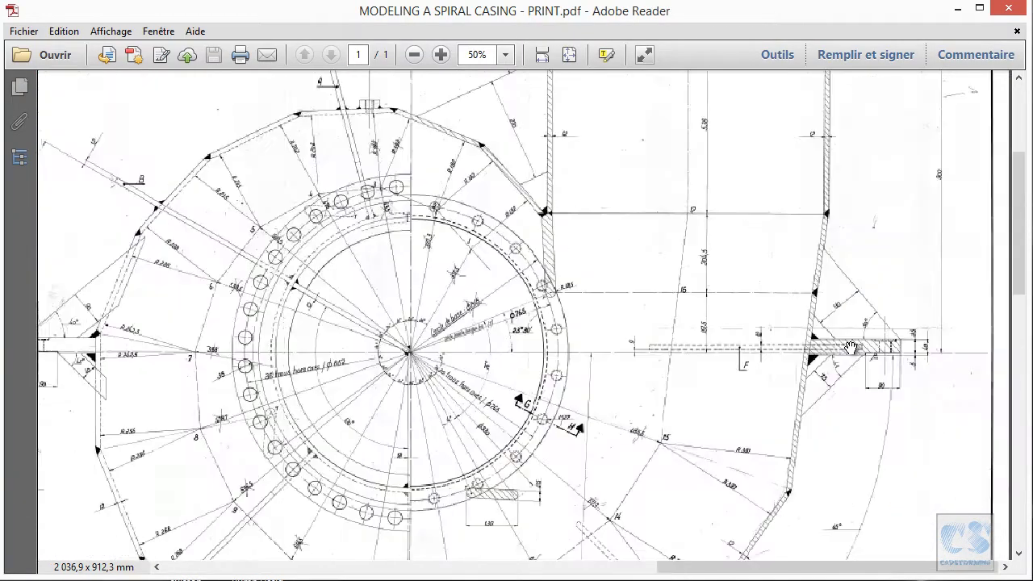
{"action": "scroll", "coordinate": [856, 349], "scroll_direction": "up", "scroll_amount": 1, "text": "ctrl"}
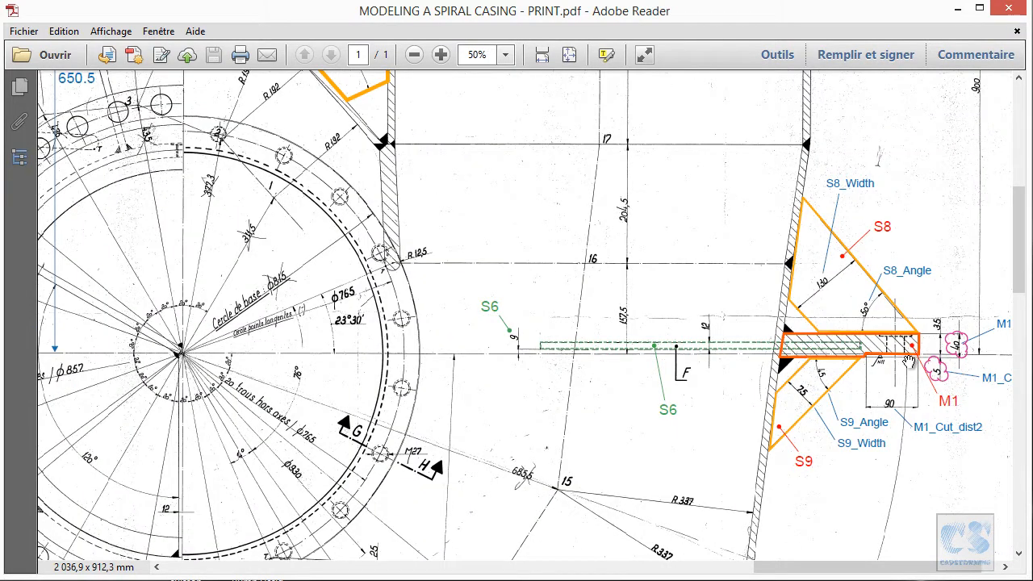
{"action": "scroll", "coordinate": [908, 361], "scroll_direction": "down", "scroll_amount": 1, "text": "ctrl"}
{"action": "scroll", "coordinate": [345, 371], "scroll_direction": "up", "scroll_amount": 2, "text": "ctrl"}
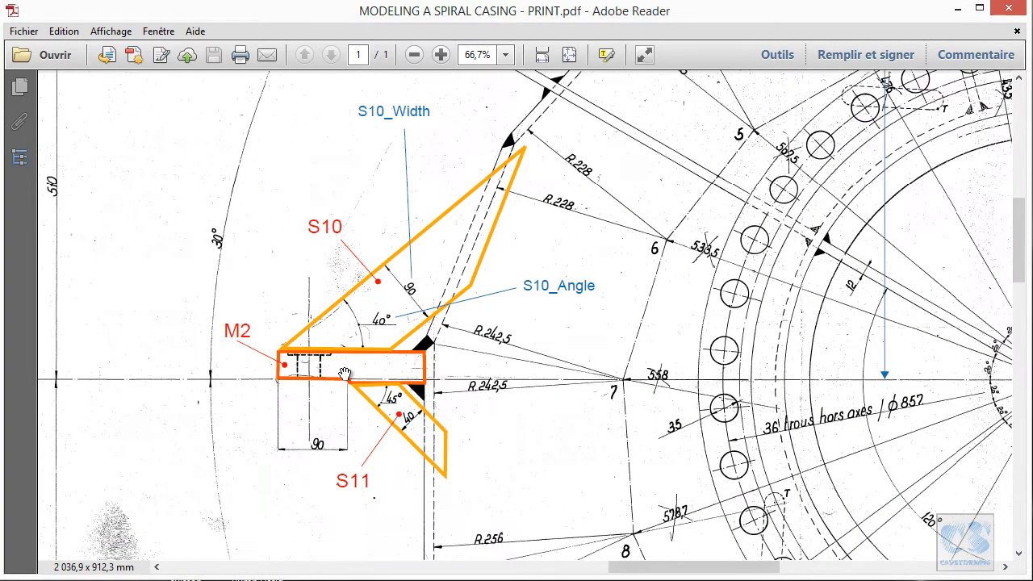
{"action": "scroll", "coordinate": [355, 370], "scroll_direction": "down", "scroll_amount": 2, "text": "ctrl"}
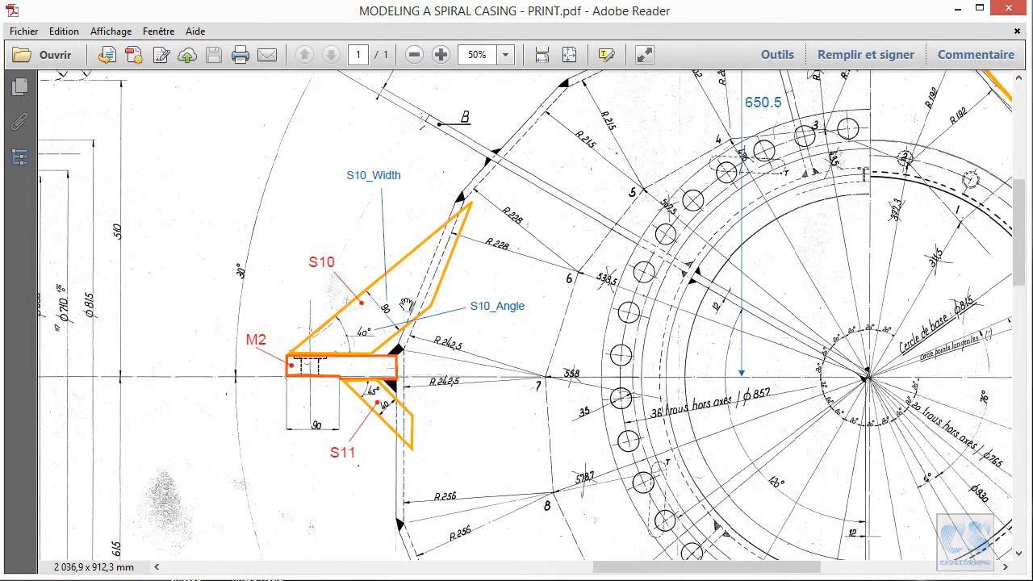
{"action": "scroll", "coordinate": [349, 334], "scroll_direction": "down", "scroll_amount": 2, "text": "ctrl"}
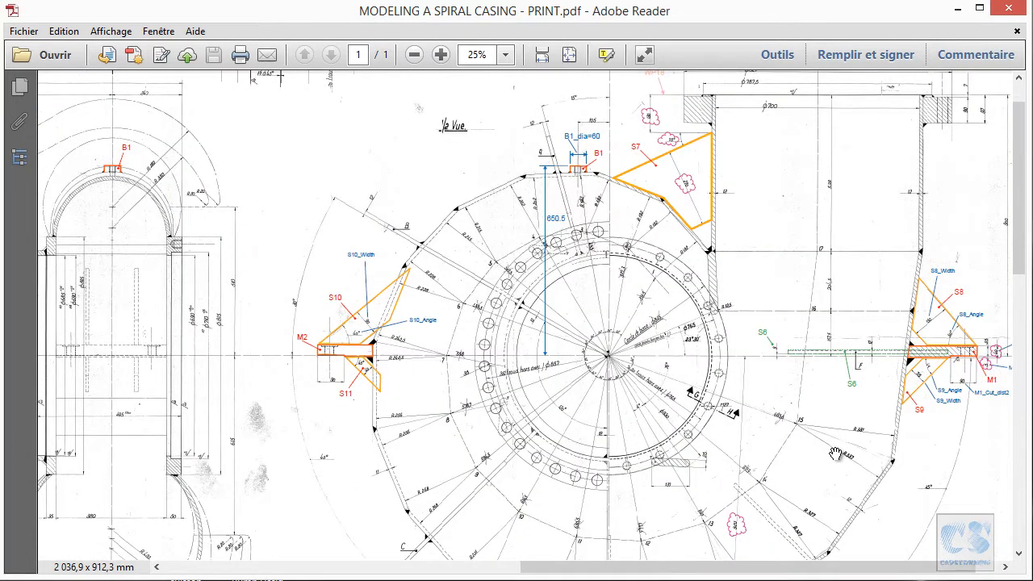
Examine plate M1's thickness and cut distances in the front view, and its width and hole spacing in the flange view
{"action": "scroll", "coordinate": [975, 436], "scroll_direction": "up", "scroll_amount": 2, "text": "ctrl"}
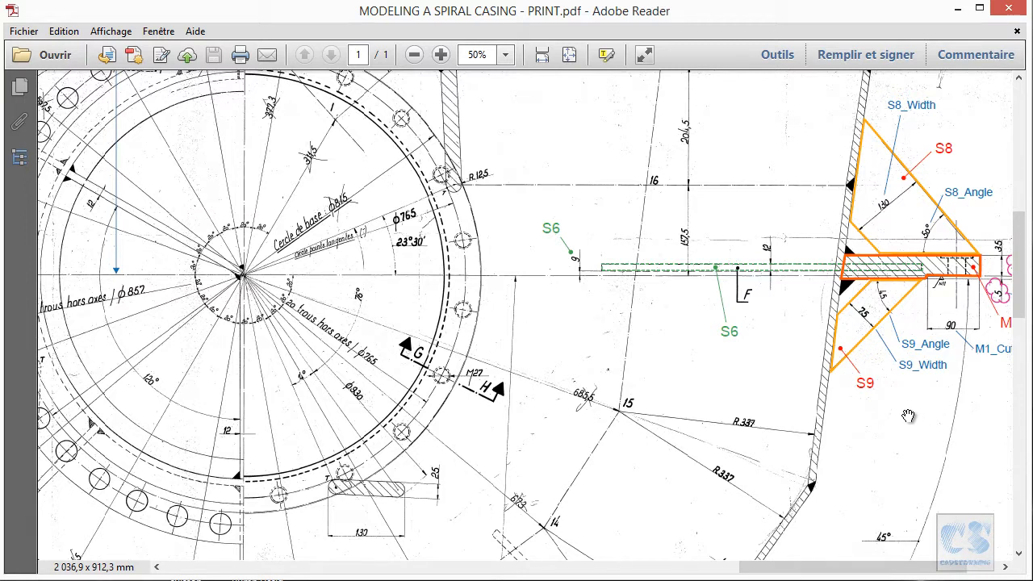
{"action": "scroll", "coordinate": [908, 415], "scroll_direction": "down", "scroll_amount": 1, "text": "ctrl"}
{"action": "scroll", "coordinate": [953, 391], "scroll_direction": "up", "scroll_amount": 3, "text": "ctrl"}
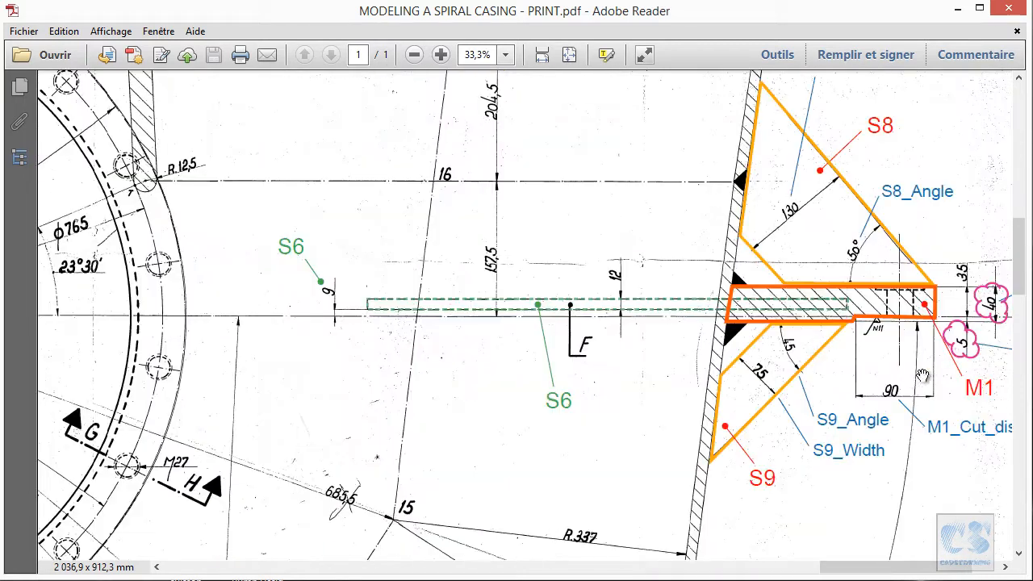
{"action": "scroll", "coordinate": [929, 383], "scroll_direction": "up", "scroll_amount": 1, "text": "ctrl"}
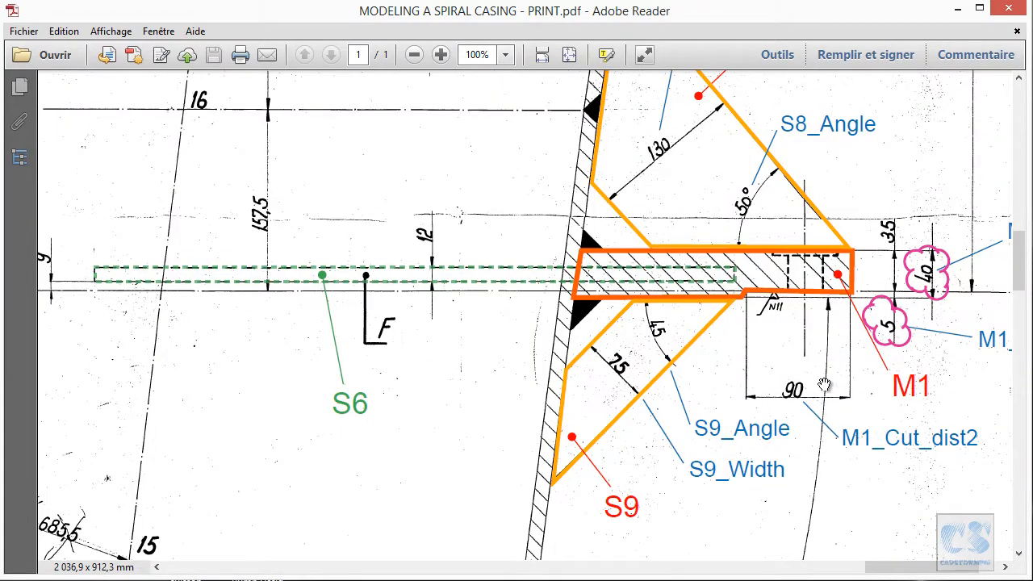
{"action": "left_click_drag", "start_coordinate": [969, 293], "coordinate": [879, 282]}
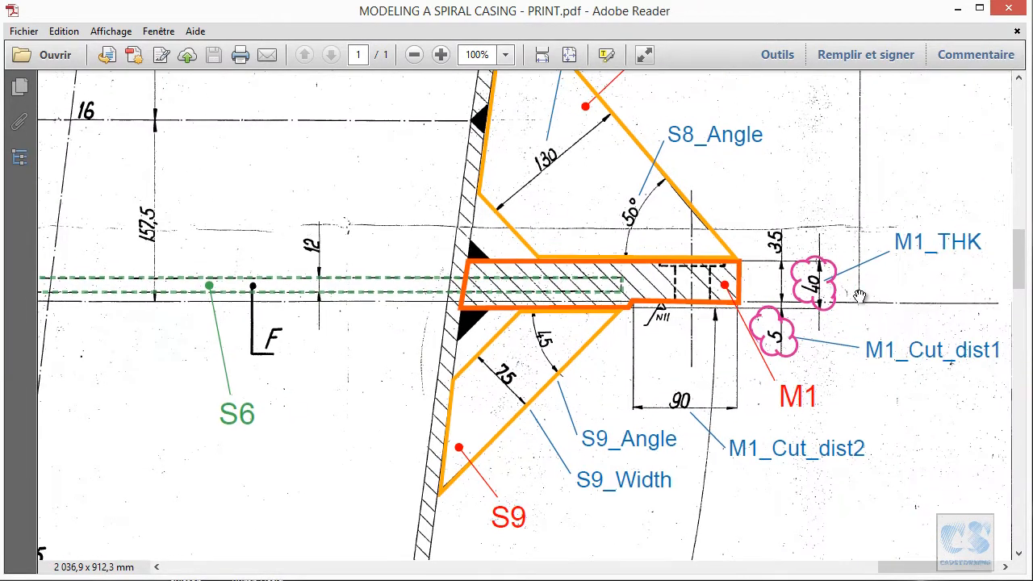
{"action": "scroll", "coordinate": [877, 279], "scroll_direction": "down", "scroll_amount": 4, "text": "ctrl"}
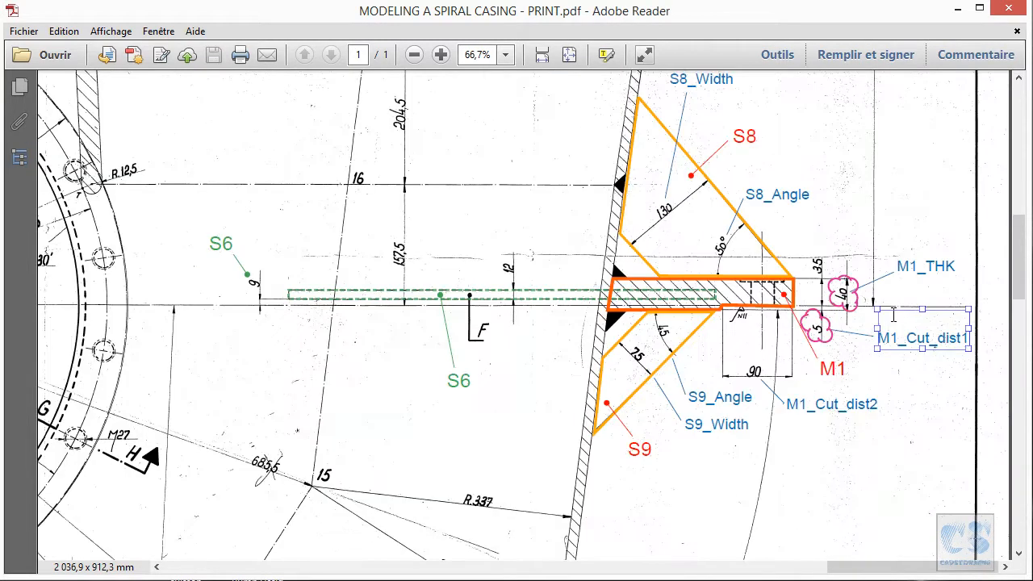
{"action": "left_click_drag", "start_coordinate": [131, 447], "coordinate": [687, 362]}
{"action": "left_click_drag", "start_coordinate": [89, 519], "coordinate": [355, 410]}
{"action": "scroll", "coordinate": [282, 546], "scroll_direction": "up", "scroll_amount": 3, "text": "ctrl"}
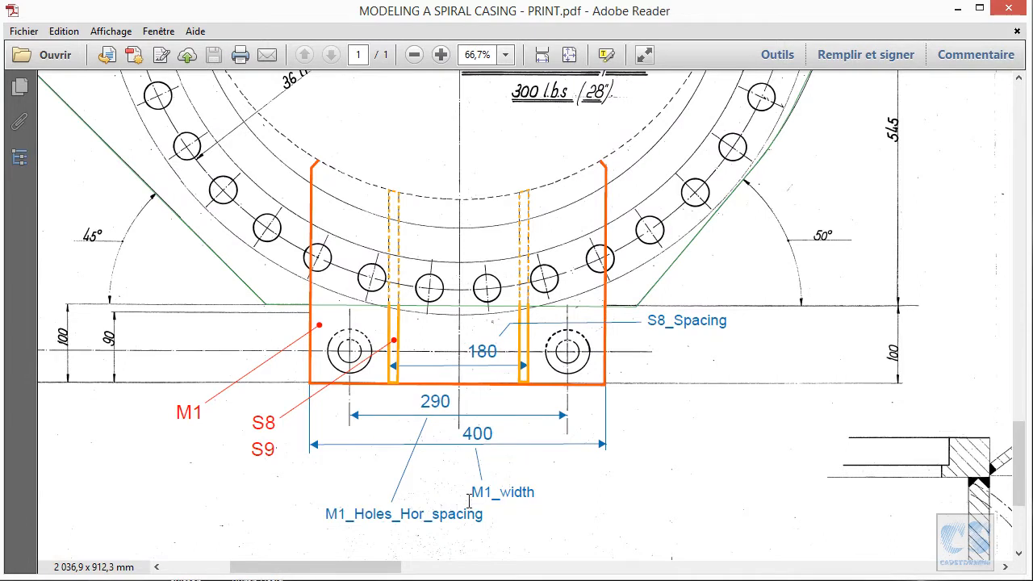
{"action": "scroll", "coordinate": [480, 530], "scroll_direction": "down", "scroll_amount": 2, "text": "ctrl"}
{"action": "scroll", "coordinate": [481, 530], "scroll_direction": "down", "scroll_amount": 1, "text": "ctrl"}
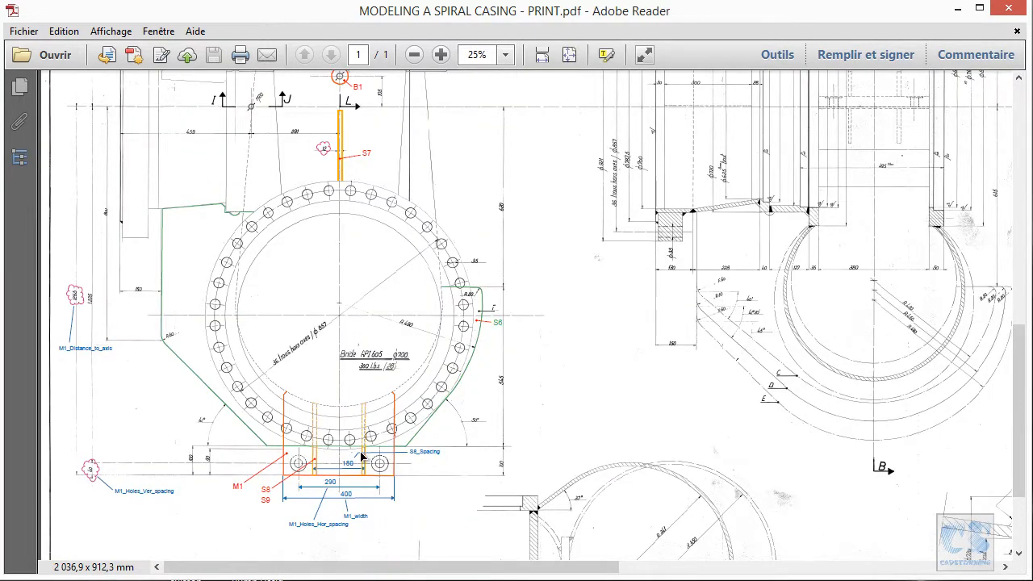
{"action": "scroll", "coordinate": [460, 539], "scroll_direction": "down", "scroll_amount": 2, "text": "ctrl"}
Examine the upper mounting plate with ribs S10 and S11, its counterbored holes and the M2_Distance_to_axis dimension
{"action": "scroll", "coordinate": [169, 108], "scroll_direction": "up", "scroll_amount": 5, "text": "ctrl"}
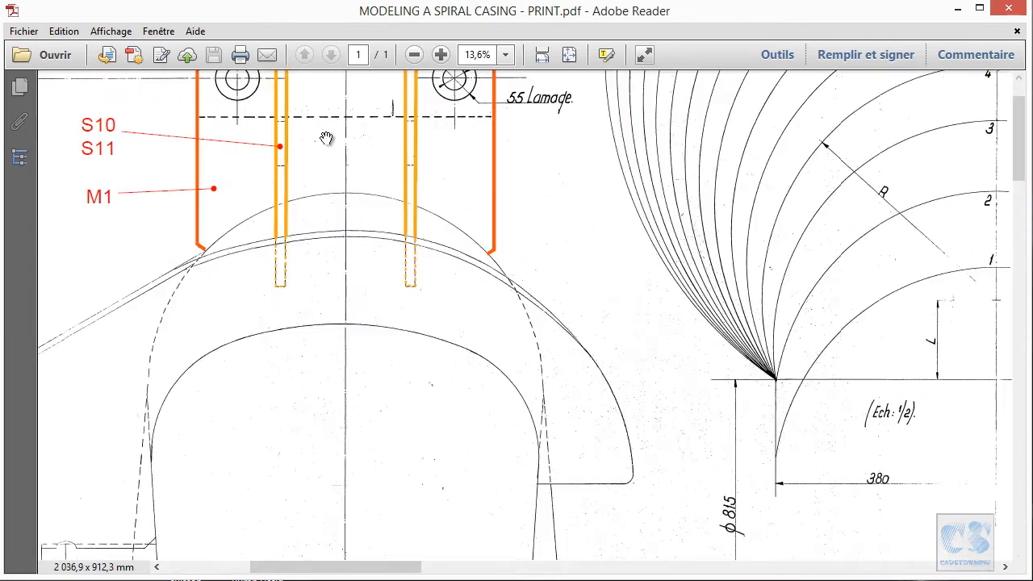
{"action": "left_click_drag", "start_coordinate": [333, 179], "coordinate": [370, 223]}
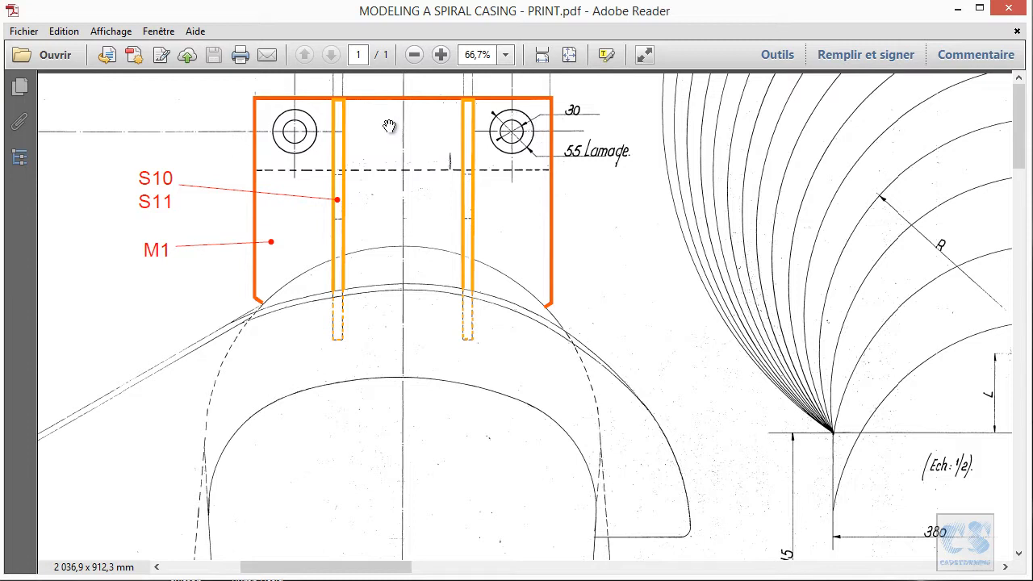
{"action": "scroll", "coordinate": [407, 139], "scroll_direction": "down", "scroll_amount": 2, "text": "ctrl"}
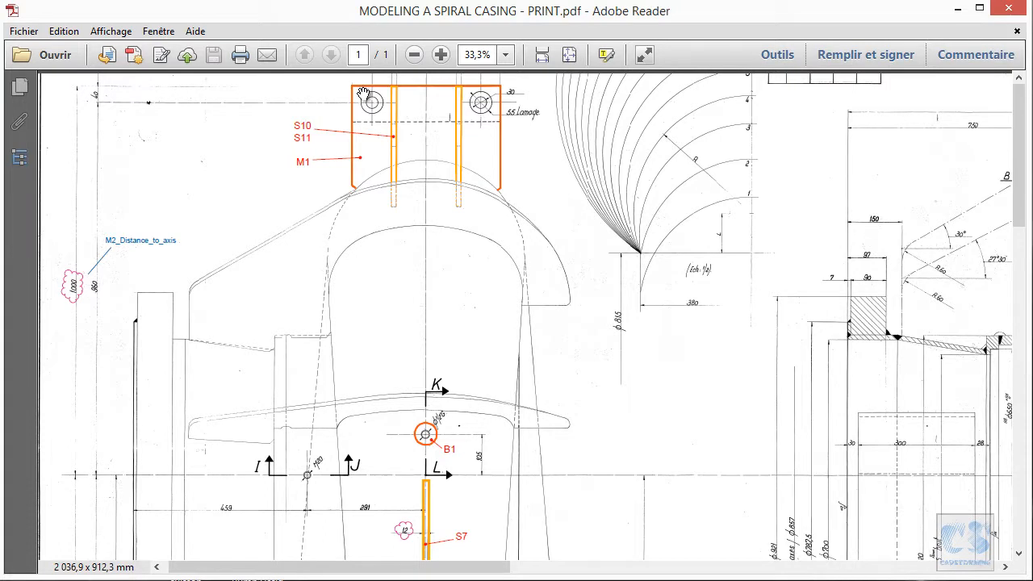
{"action": "scroll", "coordinate": [366, 103], "scroll_direction": "down", "scroll_amount": 4, "text": "ctrl"}
{"action": "scroll", "coordinate": [345, 421], "scroll_direction": "up", "scroll_amount": 4, "text": "ctrl"}
Examine the M1_Distance_to_axis, M1_Holes_Ver_spacing and S8_Spacing dimensions around plate M1 in the flange view
{"action": "left_click_drag", "start_coordinate": [432, 366], "coordinate": [840, 218]}
{"action": "scroll", "coordinate": [405, 396], "scroll_direction": "up", "scroll_amount": 1, "text": "ctrl"}
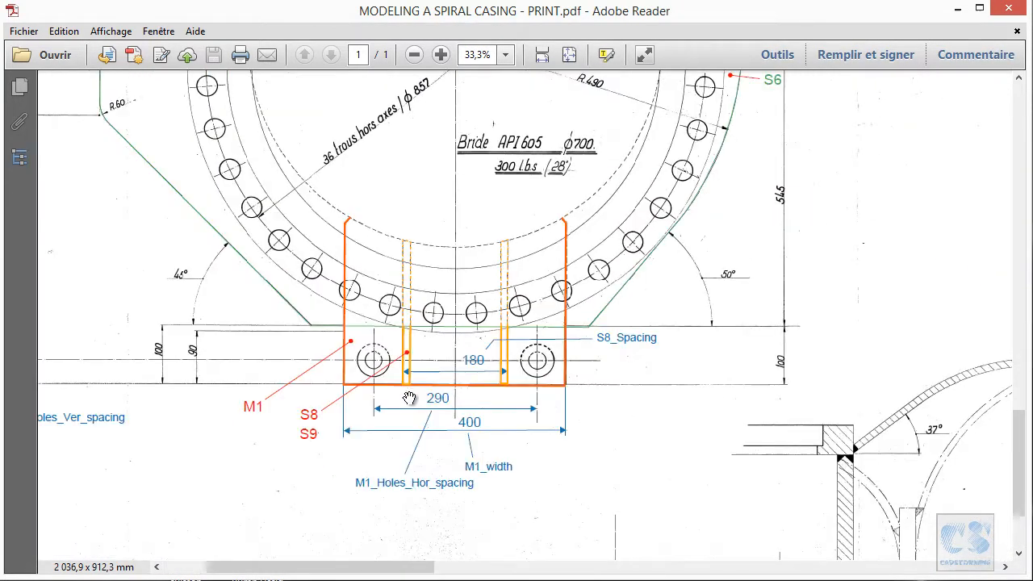
{"action": "scroll", "coordinate": [617, 446], "scroll_direction": "down", "scroll_amount": 1, "text": "ctrl"}
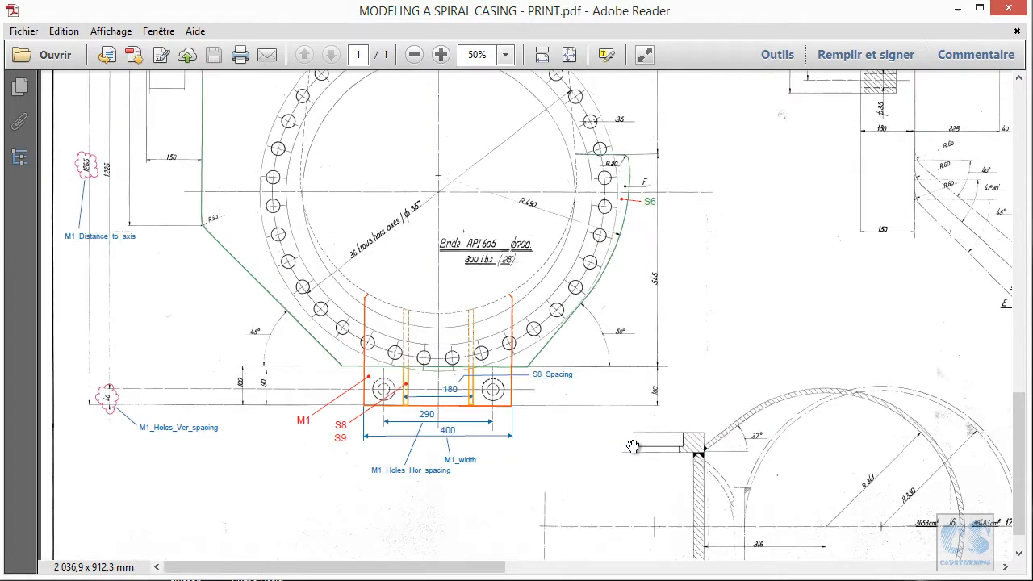
{"action": "scroll", "coordinate": [186, 451], "scroll_direction": "up", "scroll_amount": 1, "text": "ctrl"}
{"action": "scroll", "coordinate": [214, 451], "scroll_direction": "down", "scroll_amount": 1, "text": "ctrl"}
{"action": "scroll", "coordinate": [85, 254], "scroll_direction": "up", "scroll_amount": 1}
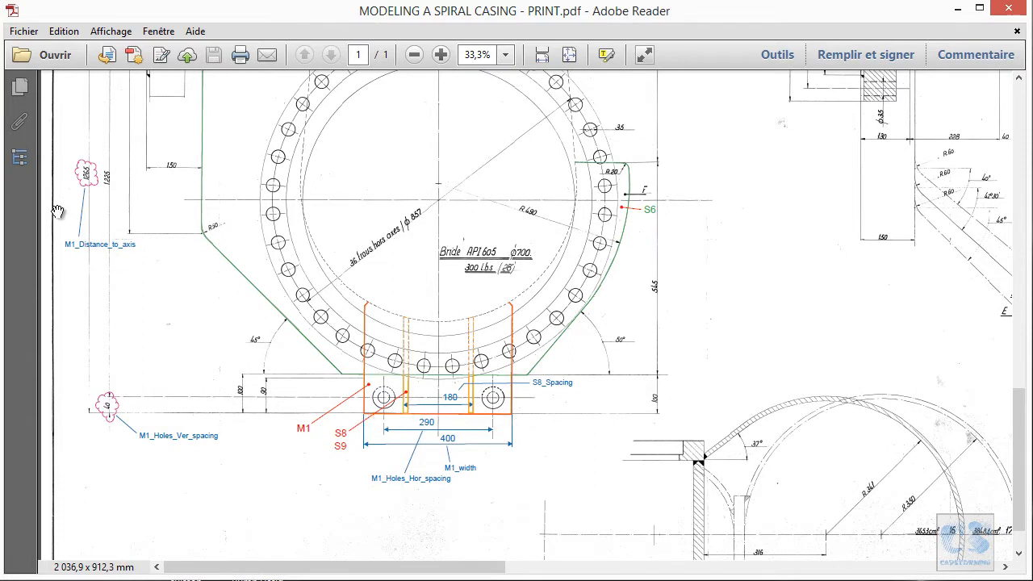
{"action": "scroll", "coordinate": [61, 217], "scroll_direction": "up", "scroll_amount": 2, "text": "ctrl"}
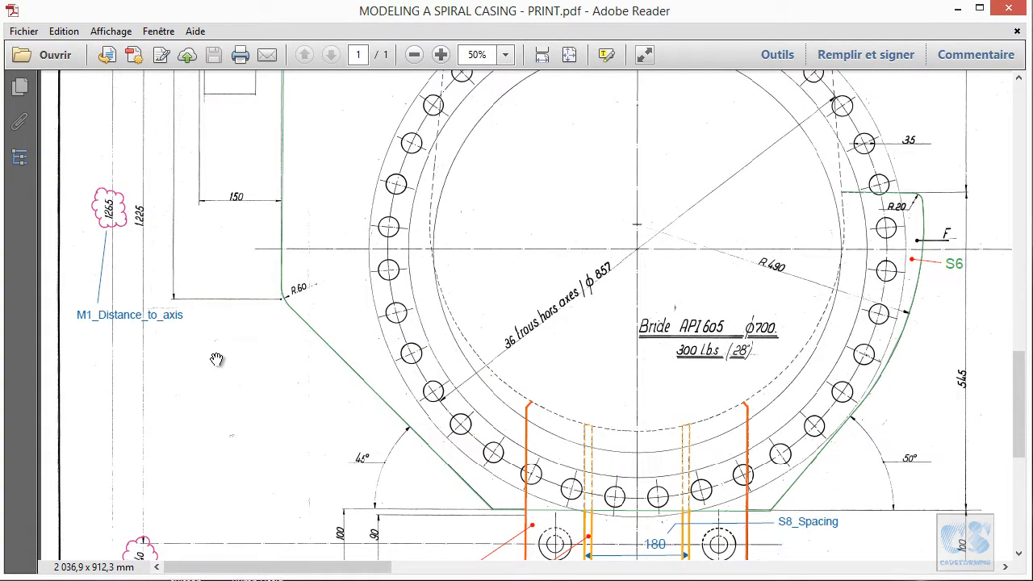
{"action": "scroll", "coordinate": [216, 359], "scroll_direction": "down", "scroll_amount": 1, "text": "ctrl"}
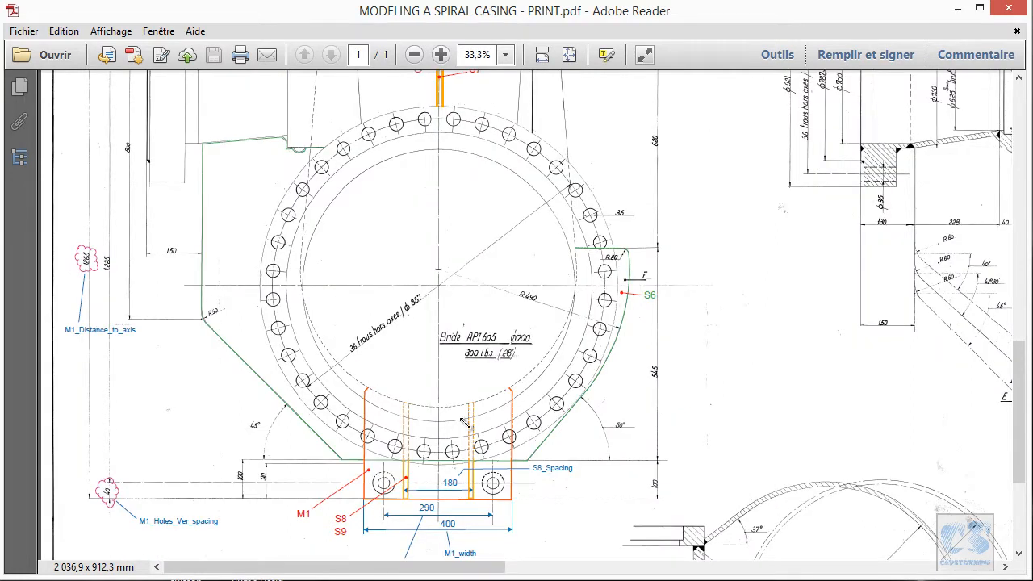
{"action": "left_click_drag", "start_coordinate": [576, 535], "coordinate": [583, 463]}
{"action": "scroll", "coordinate": [470, 482], "scroll_direction": "up", "scroll_amount": 1, "text": "ctrl"}
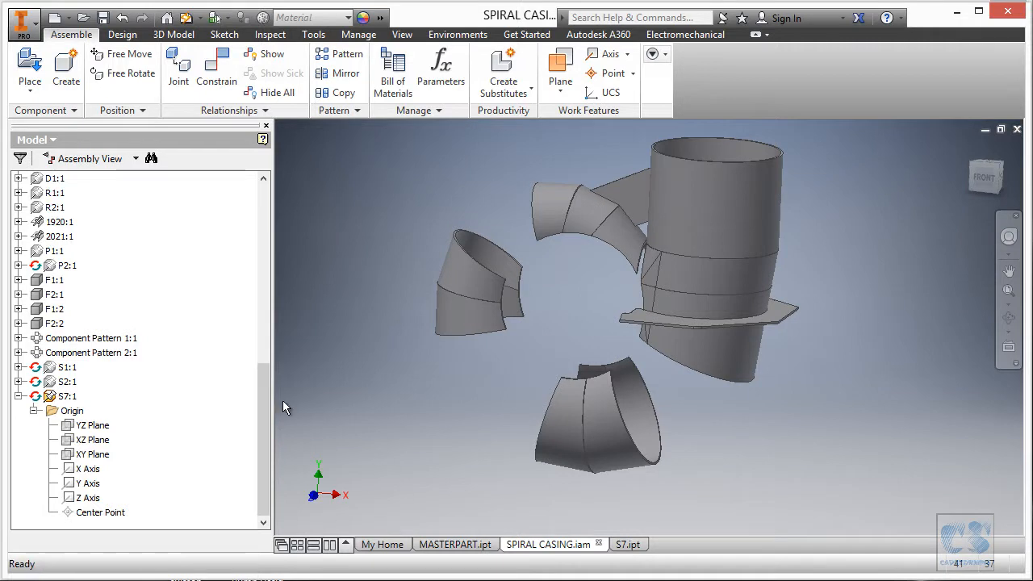
Switch to MASTERPART.ipt and open its parameters at the end of the user parameter list
{"action": "left_click", "coordinate": [442, 545]}
{"action": "right_click", "coordinate": [669, 212]}
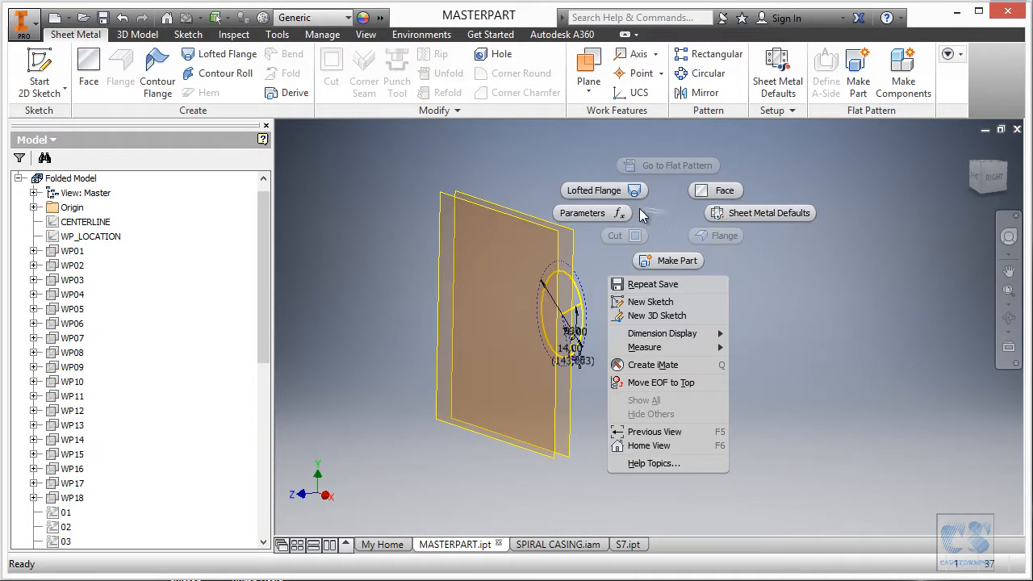
{"action": "left_click", "coordinate": [592, 212]}
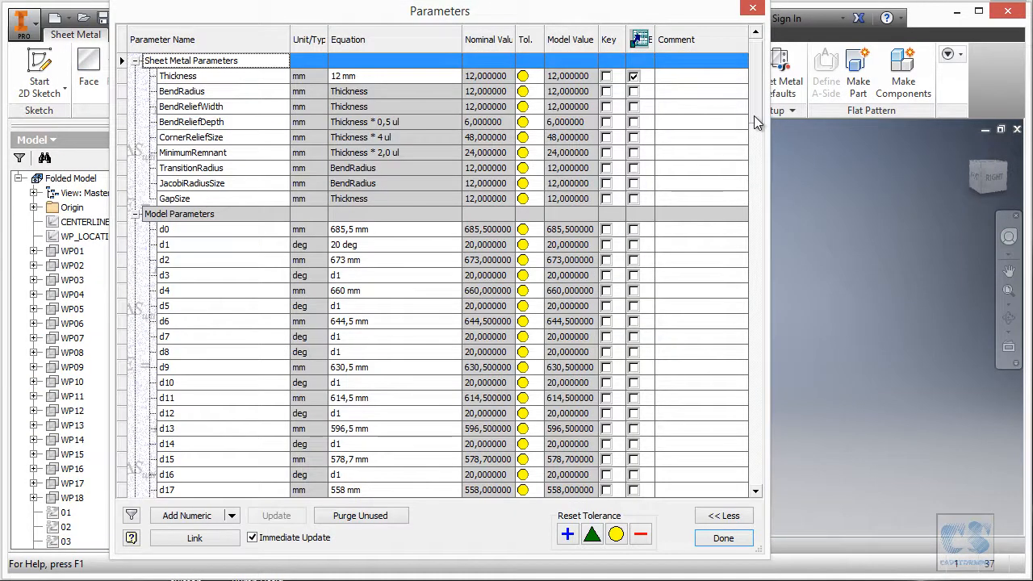
{"action": "left_click_drag", "start_coordinate": [759, 113], "coordinate": [740, 385]}
{"action": "scroll", "coordinate": [752, 382], "scroll_direction": "down", "scroll_amount": 15}
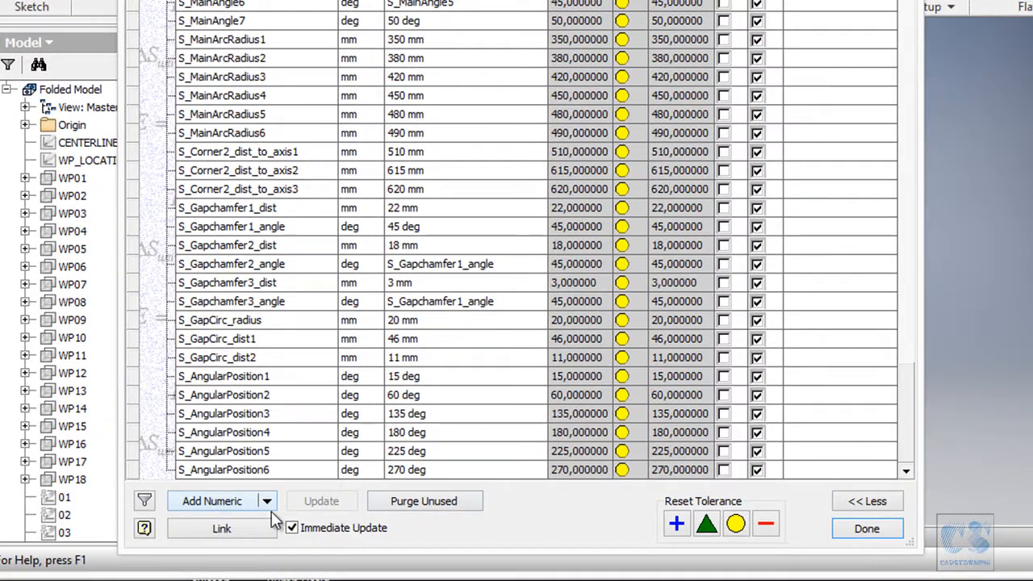
Add a numeric user parameter M1_Width with a value of 400 mm
{"action": "left_click", "coordinate": [210, 501]}
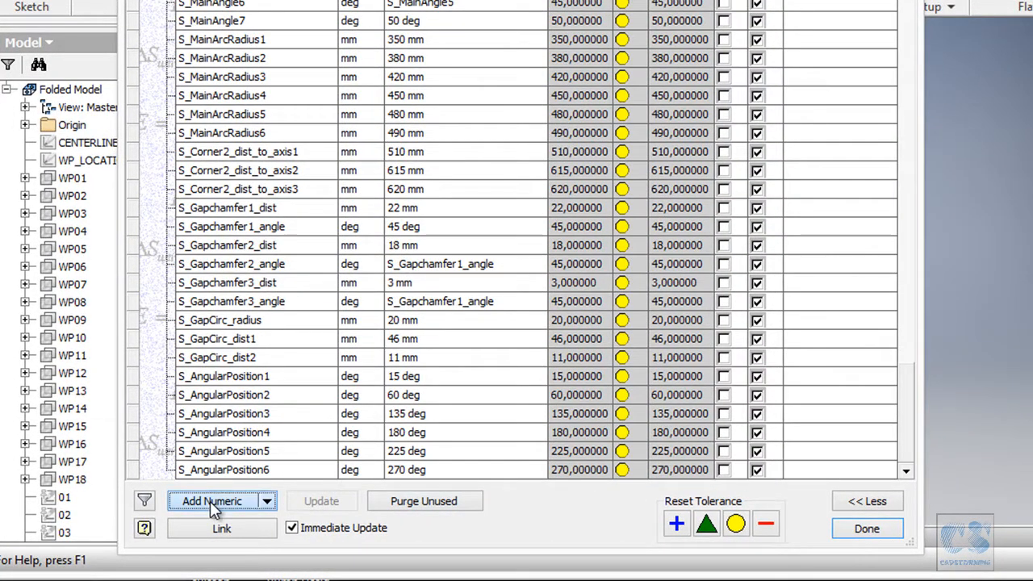
{"action": "type", "text": "M1_"}
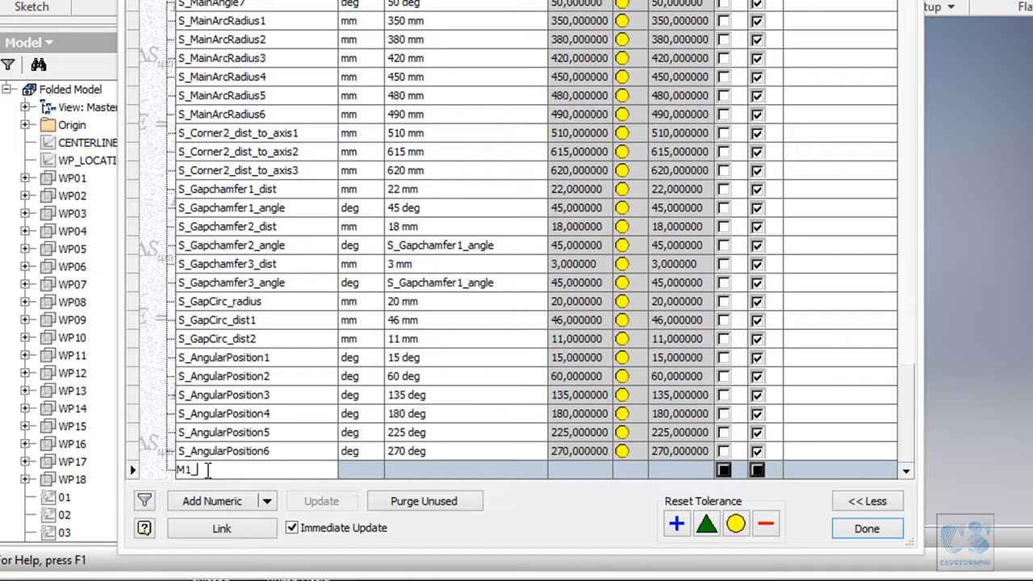
{"action": "type", "text": "Width"}
{"action": "left_click", "coordinate": [423, 471]}
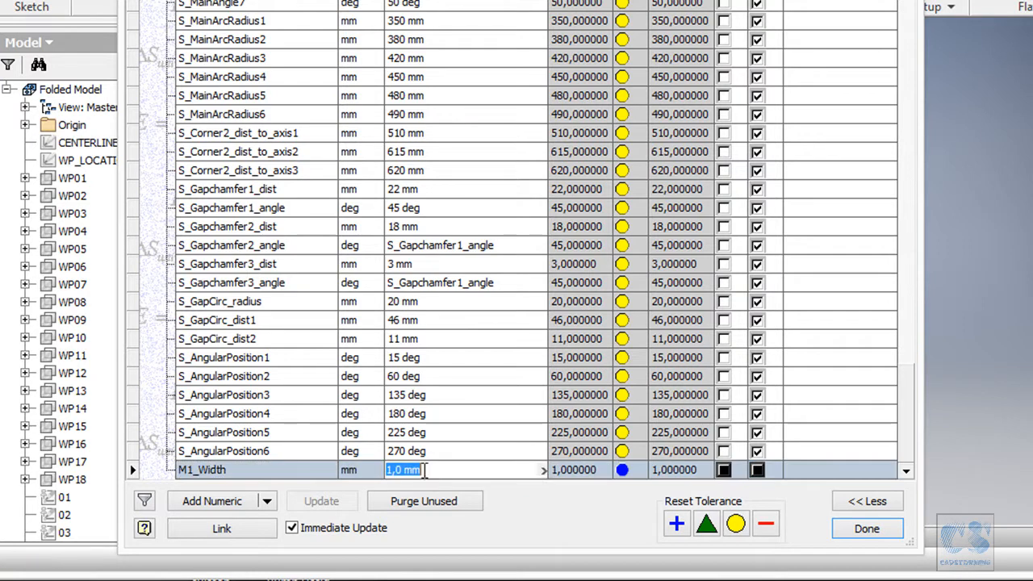
{"action": "type", "text": "400"}
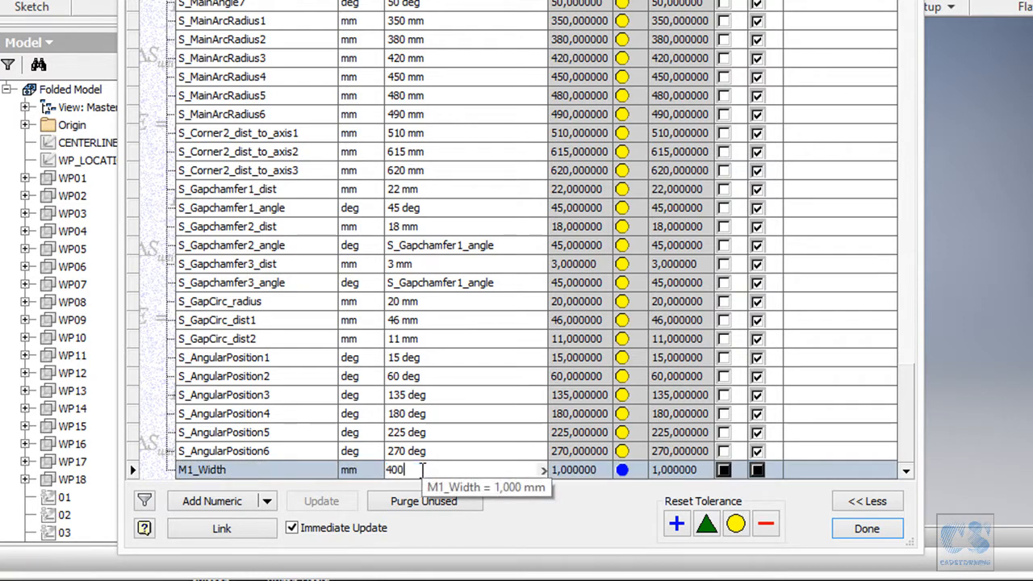
{"action": "key", "text": "Return"}
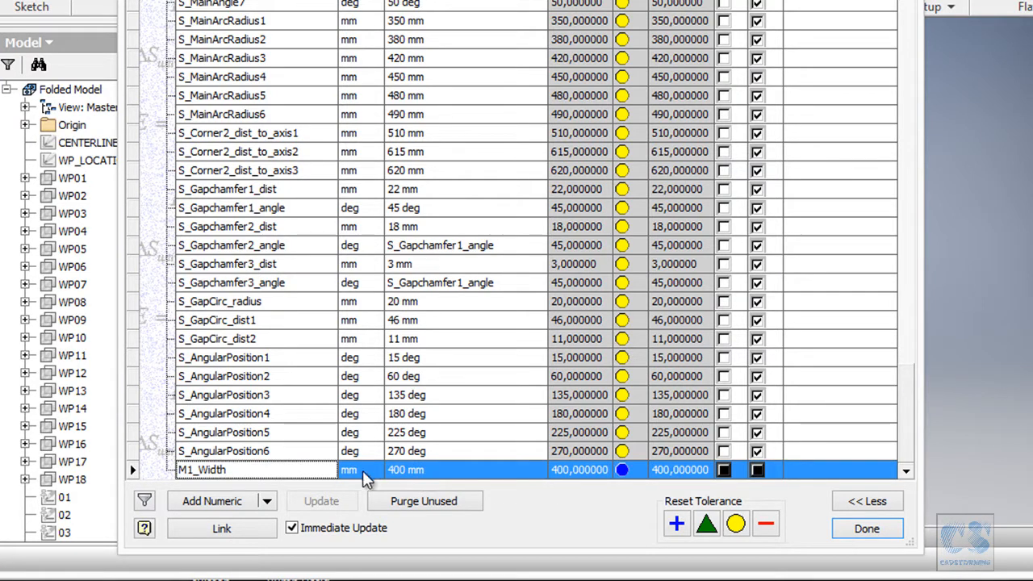
Add a user parameter M2_Width and set its equation to M1_Width
{"action": "left_click", "coordinate": [229, 475]}
{"action": "key", "text": "ctrl+c"}
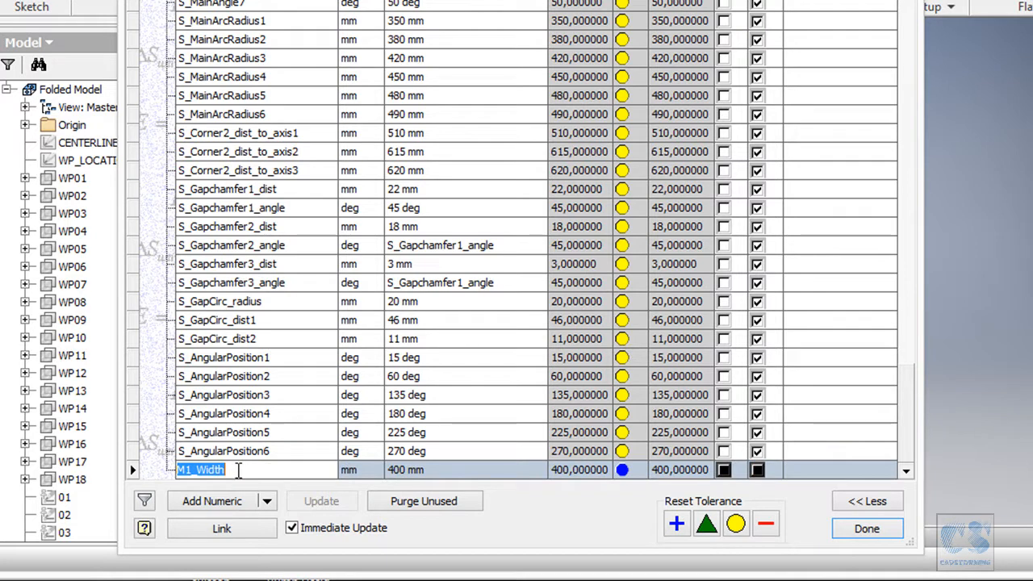
{"action": "left_click", "coordinate": [211, 501]}
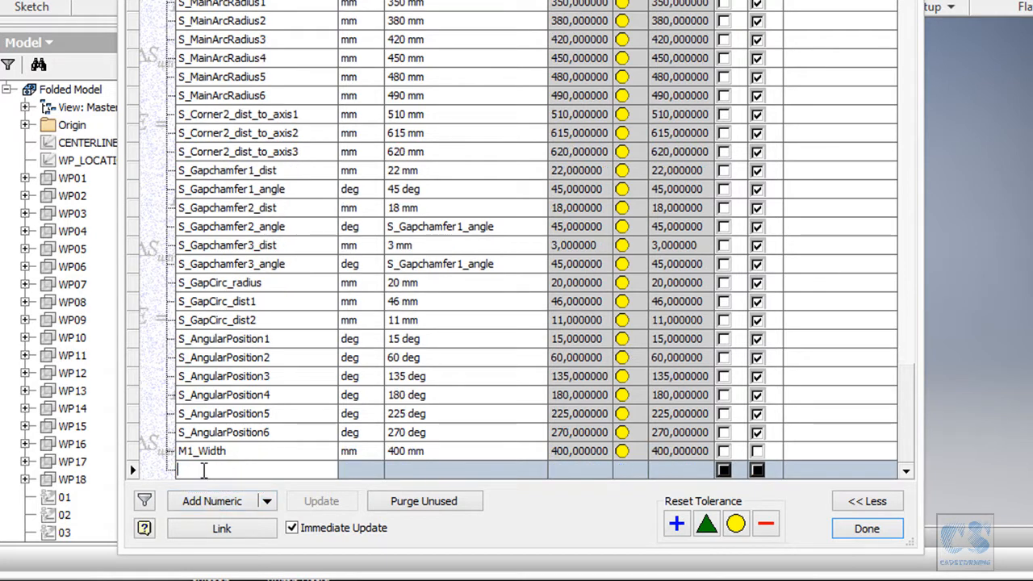
{"action": "key", "text": "ctrl+v"}
{"action": "key", "text": "Left"}
{"action": "key", "text": "Left"}
{"action": "key", "text": "Left"}
{"action": "key", "text": "Left"}
{"action": "key", "text": "Left"}
{"action": "key", "text": "Left"}
{"action": "key", "text": "BackSpace"}
{"action": "type", "text": "2"}
{"action": "key", "text": "Return"}
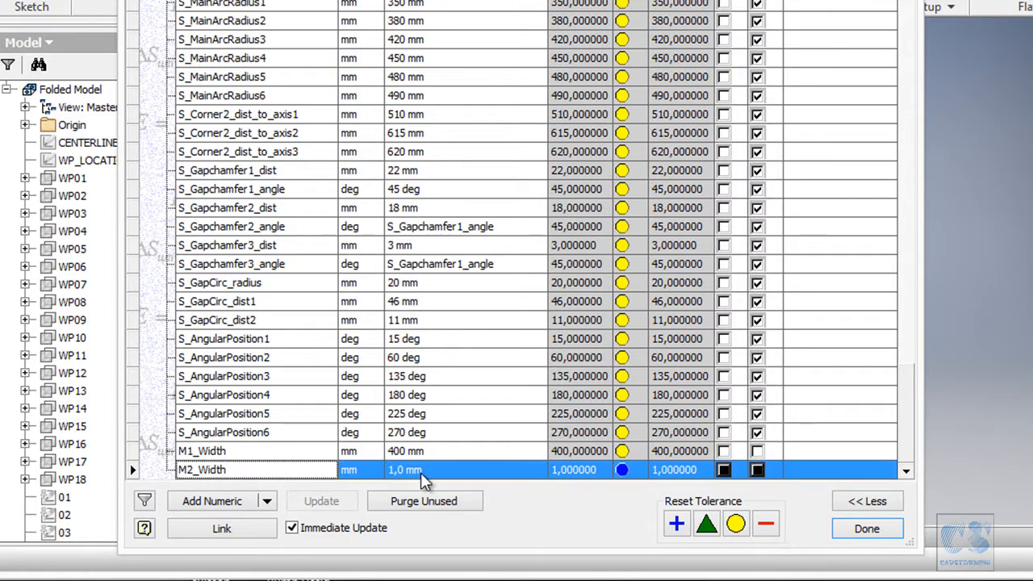
{"action": "left_click", "coordinate": [420, 474]}
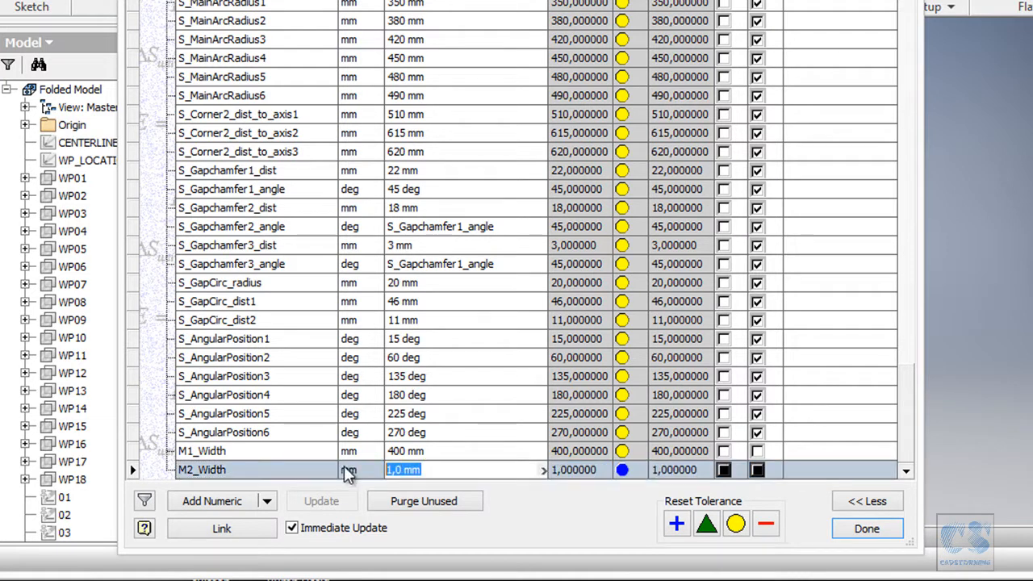
{"action": "key", "text": "ctrl+v"}
{"action": "key", "text": "Return"}
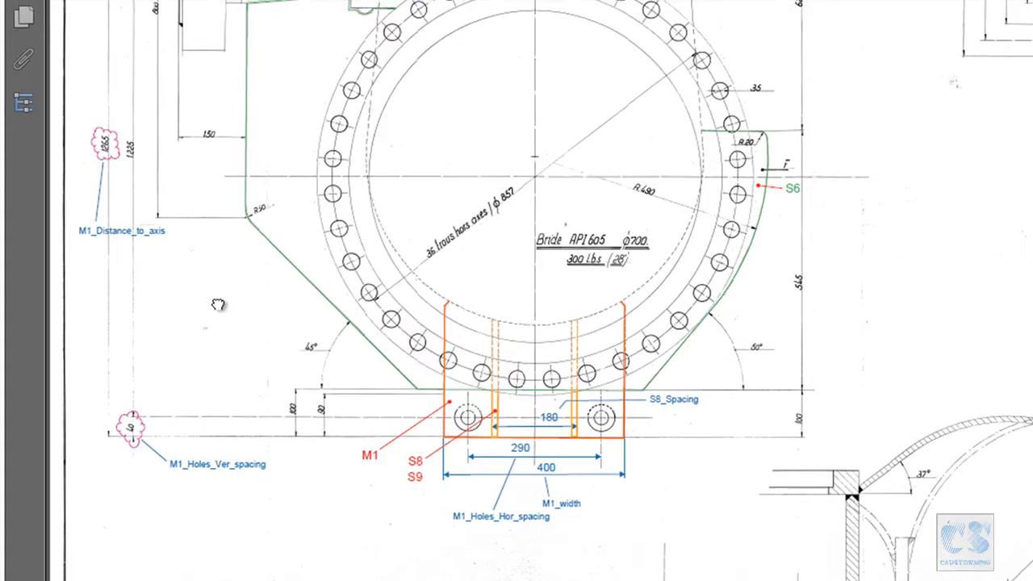
Check plate M1's axis distance on the print and add a user parameter M1_distance_to_axis with the value 1285
{"action": "scroll", "coordinate": [97, 242], "scroll_direction": "up", "scroll_amount": 2, "text": "ctrl"}
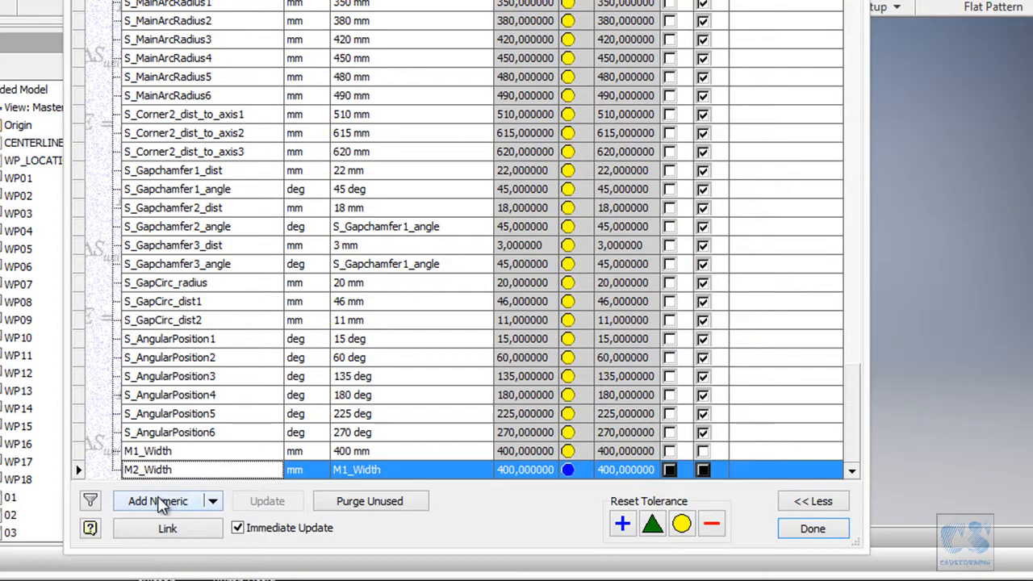
{"action": "left_click", "coordinate": [161, 499]}
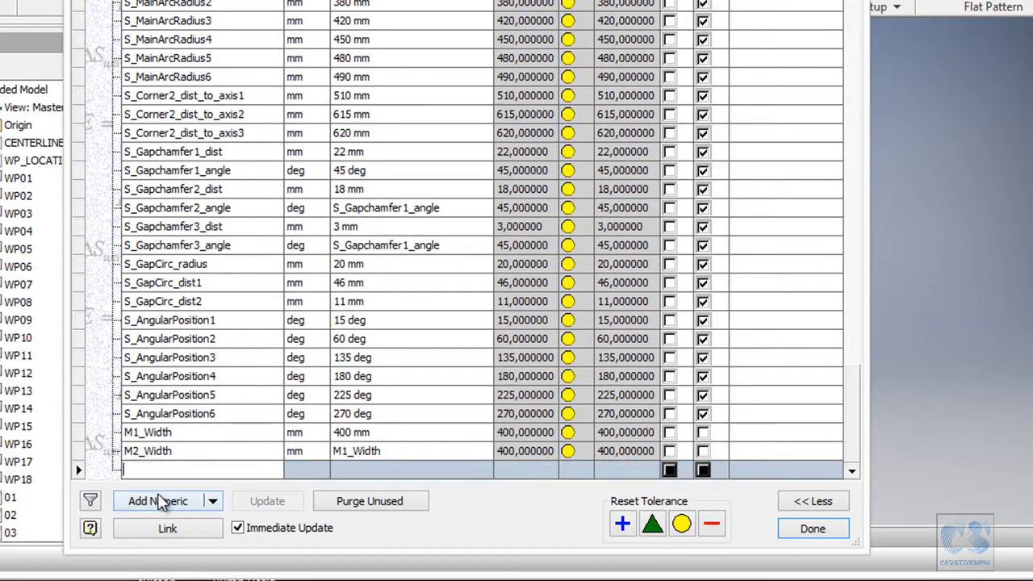
{"action": "type", "text": "M1_Width"}
{"action": "left_click_drag", "start_coordinate": [143, 470], "coordinate": [198, 467]}
{"action": "type", "text": "distance_"}
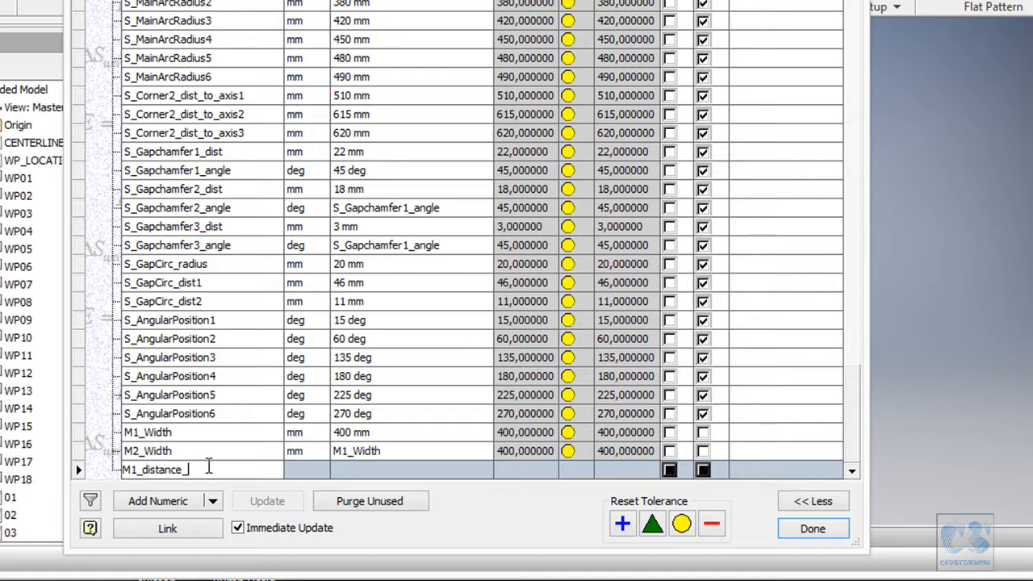
{"action": "type", "text": "to_axis"}
{"action": "left_click", "coordinate": [368, 468]}
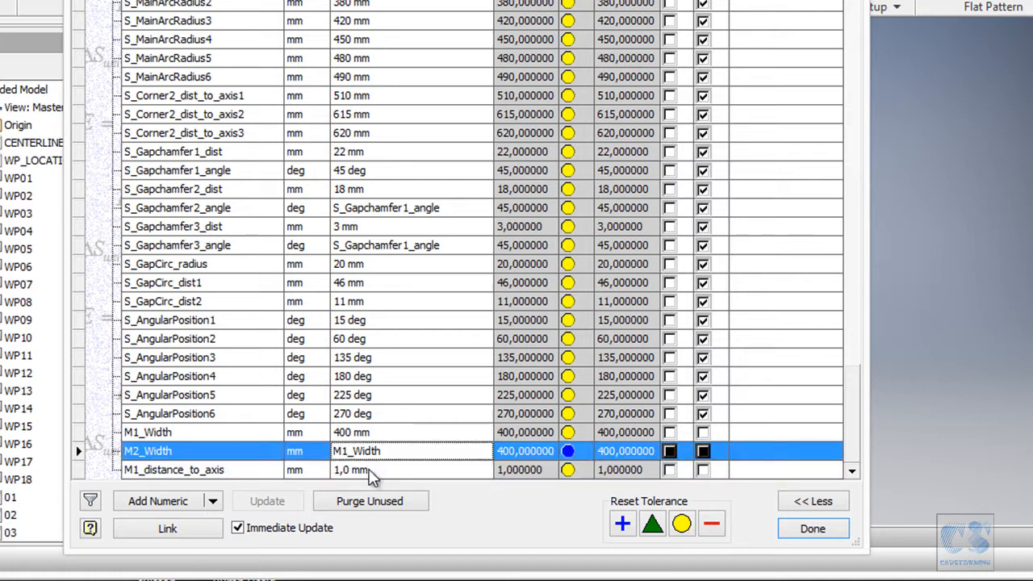
{"action": "type", "text": "1285"}
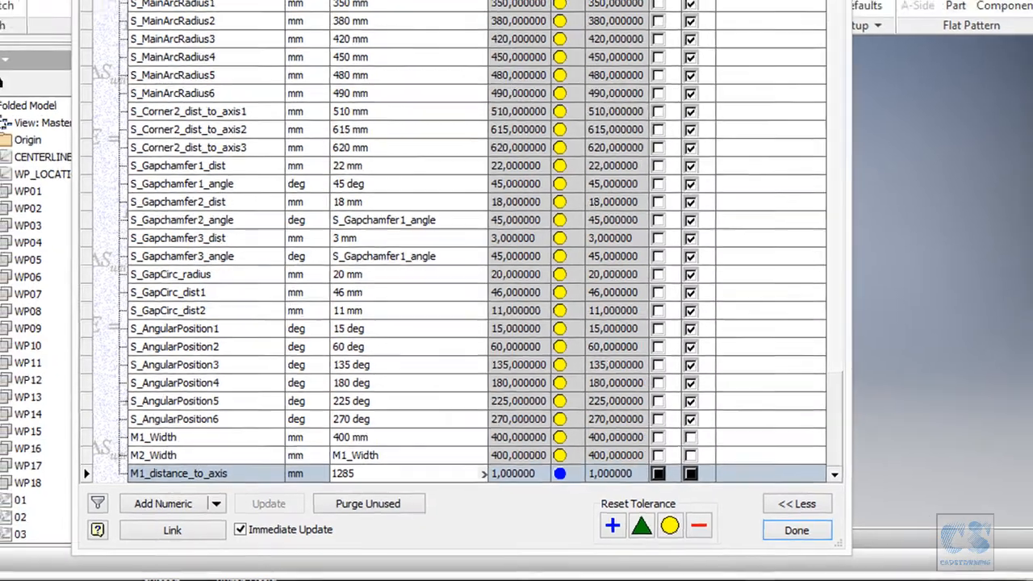
Recheck the M1 and M2 axis distances on the Adobe Reader print and correct M1_distance_to_axis to 1265 mm in Inventor
{"action": "key", "text": "alt+Tab"}
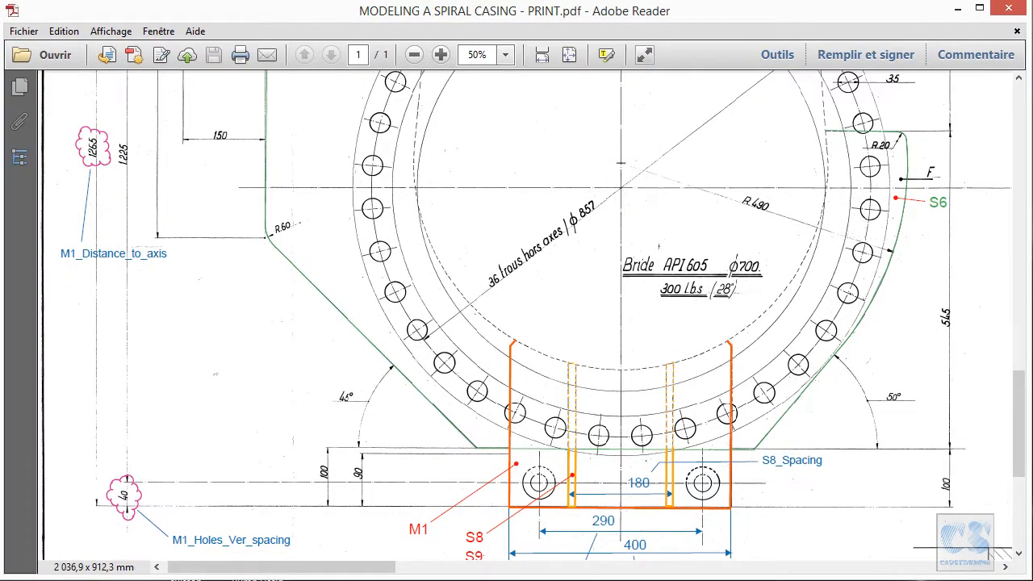
{"action": "scroll", "coordinate": [73, 186], "scroll_direction": "down", "scroll_amount": 3, "text": "ctrl"}
{"action": "scroll", "coordinate": [72, 186], "scroll_direction": "up", "scroll_amount": 4, "text": "ctrl"}
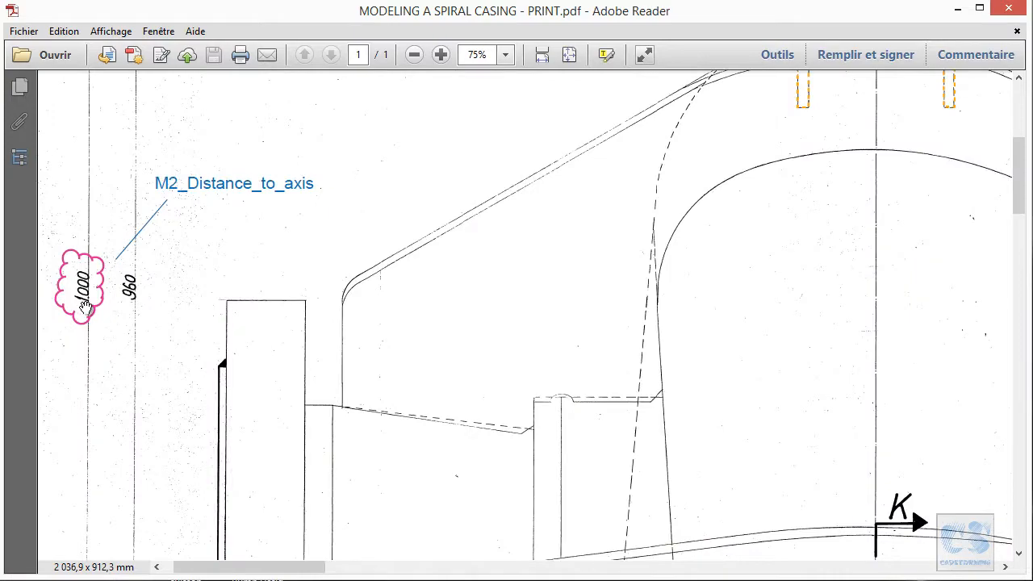
{"action": "key", "text": "alt+Tab"}
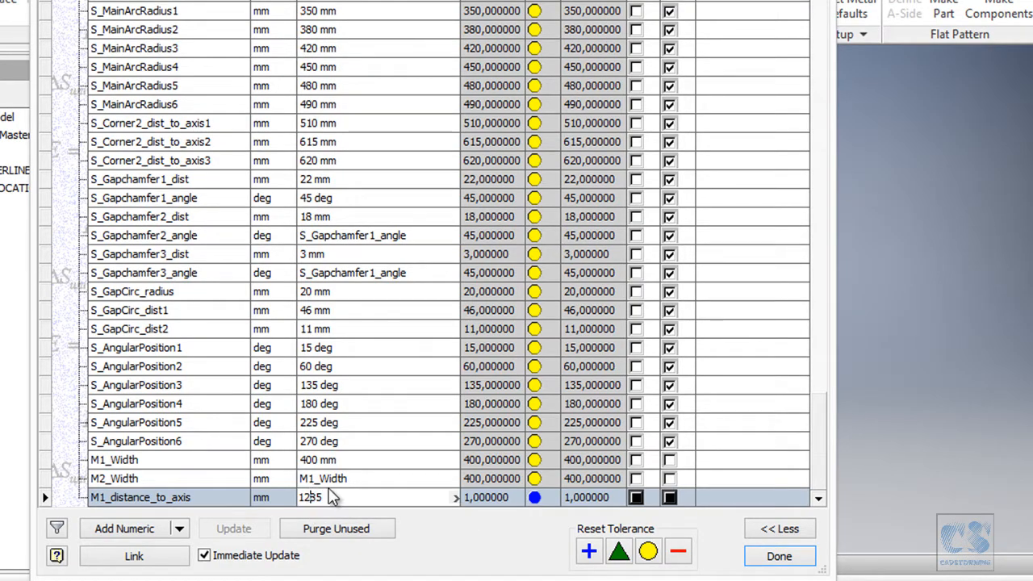
{"action": "type", "text": "6"}
{"action": "key", "text": "Return"}
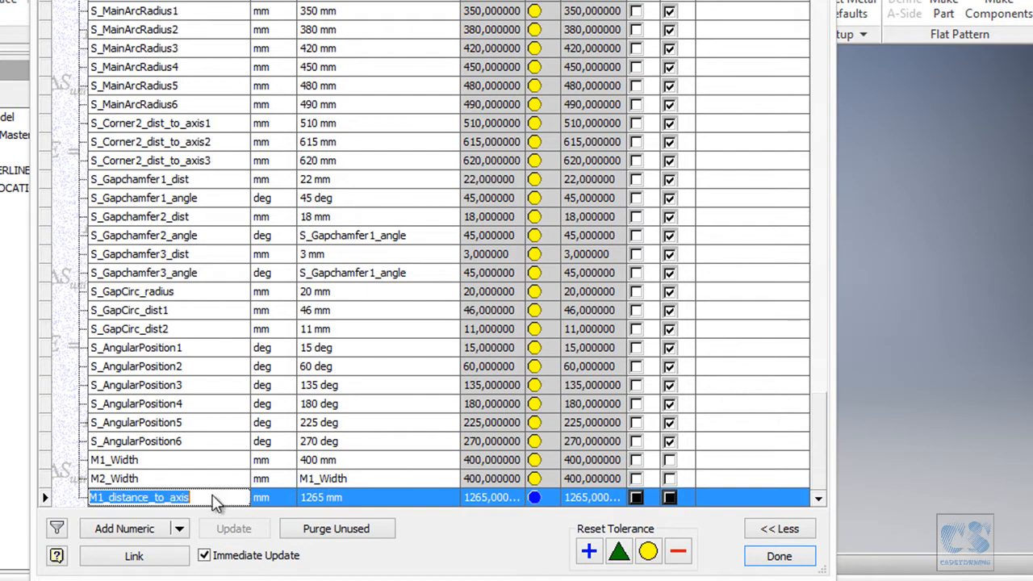
Add a user parameter M2_distance_to_axis with a value of 1000 mm, based on the copied M1_distance_to_axis name
{"action": "left_click", "coordinate": [214, 499]}
{"action": "double_click", "coordinate": [163, 497]}
{"action": "key", "text": "ctrl+c"}
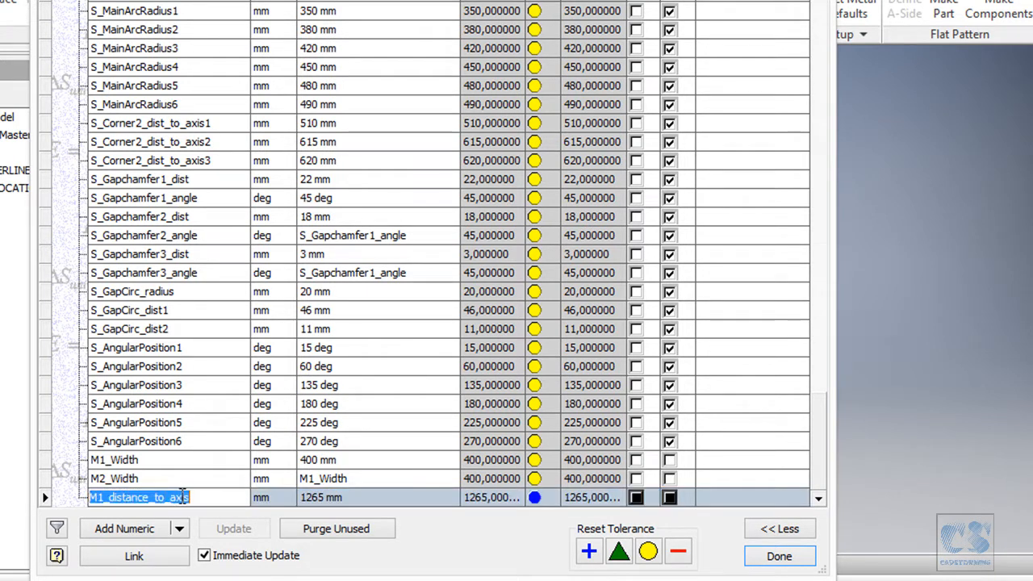
{"action": "left_click", "coordinate": [121, 533]}
{"action": "key", "text": "ctrl+v"}
{"action": "left_click", "coordinate": [97, 497]}
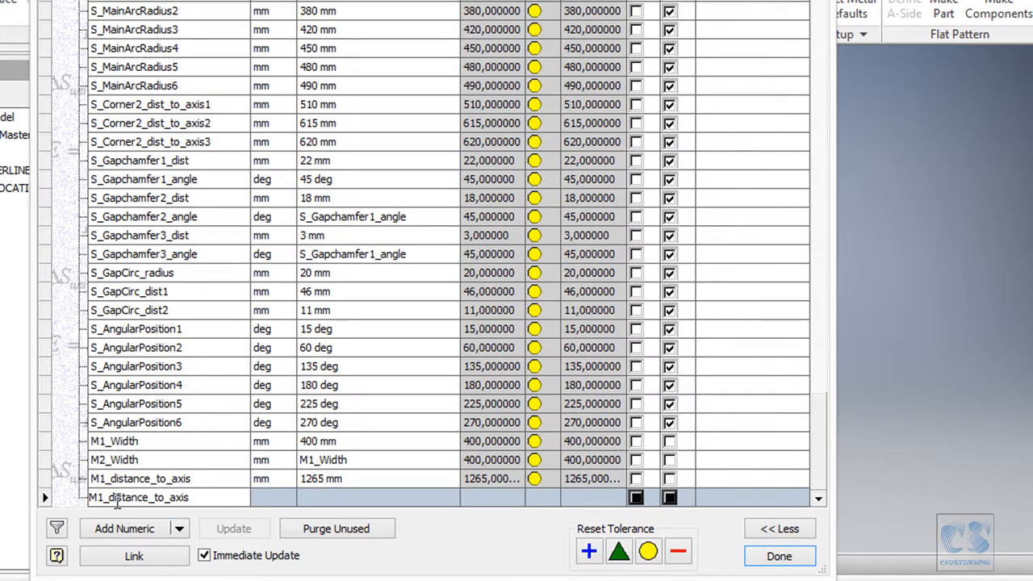
{"action": "key", "text": "Delete"}
{"action": "type", "text": "2"}
{"action": "left_click", "coordinate": [309, 499]}
{"action": "type", "text": "1000"}
{"action": "key", "text": "Return"}
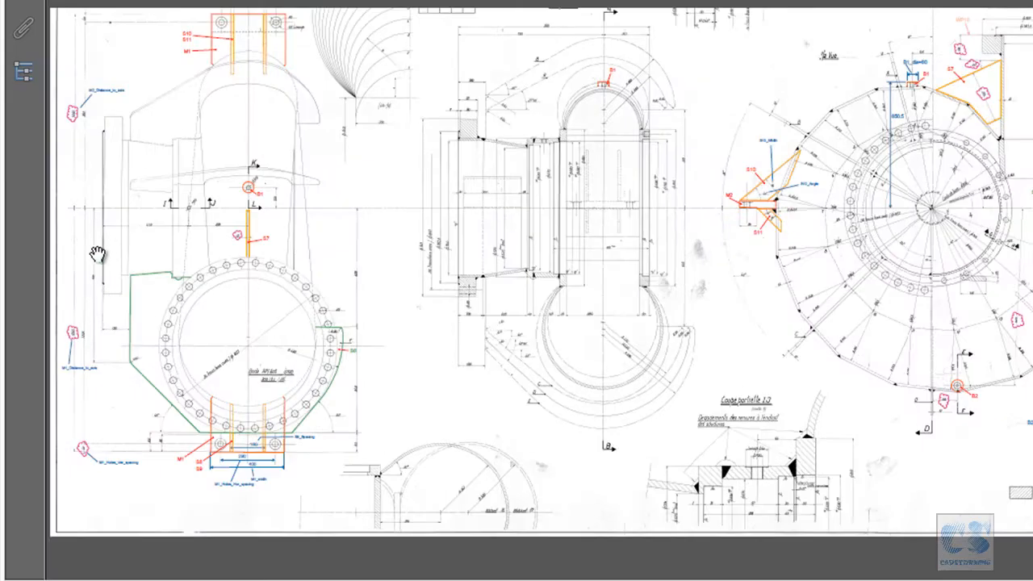
Check plate M1's vertical hole spacing on the print and add a user parameter M1_Holes_ver_spacing of 40 mm
{"action": "scroll", "coordinate": [339, 273], "scroll_direction": "up", "scroll_amount": 4}
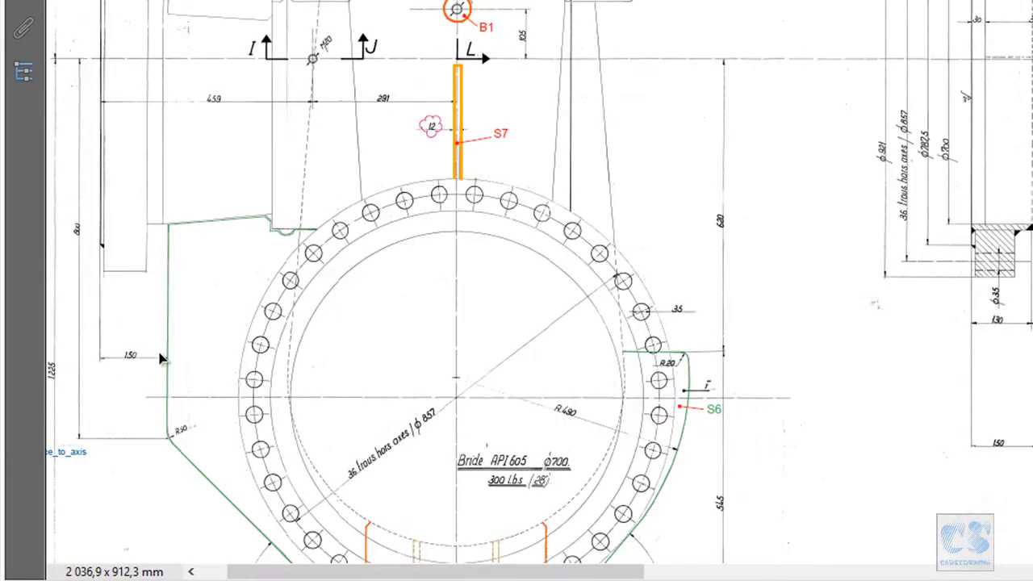
{"action": "left_click_drag", "start_coordinate": [342, 272], "coordinate": [337, 133]}
{"action": "scroll", "coordinate": [228, 396], "scroll_direction": "up", "scroll_amount": 2, "text": "ctrl"}
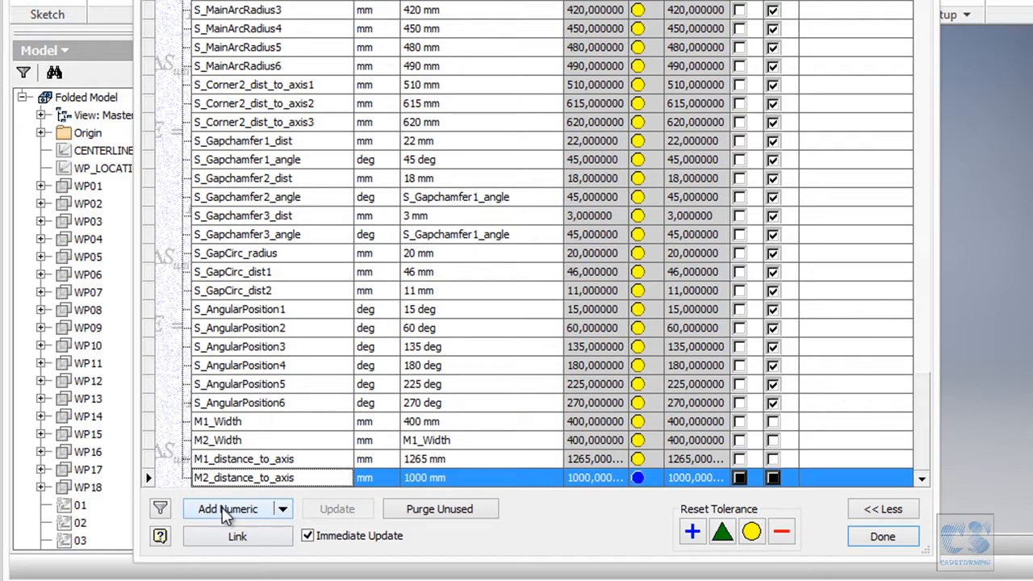
{"action": "left_click", "coordinate": [226, 509]}
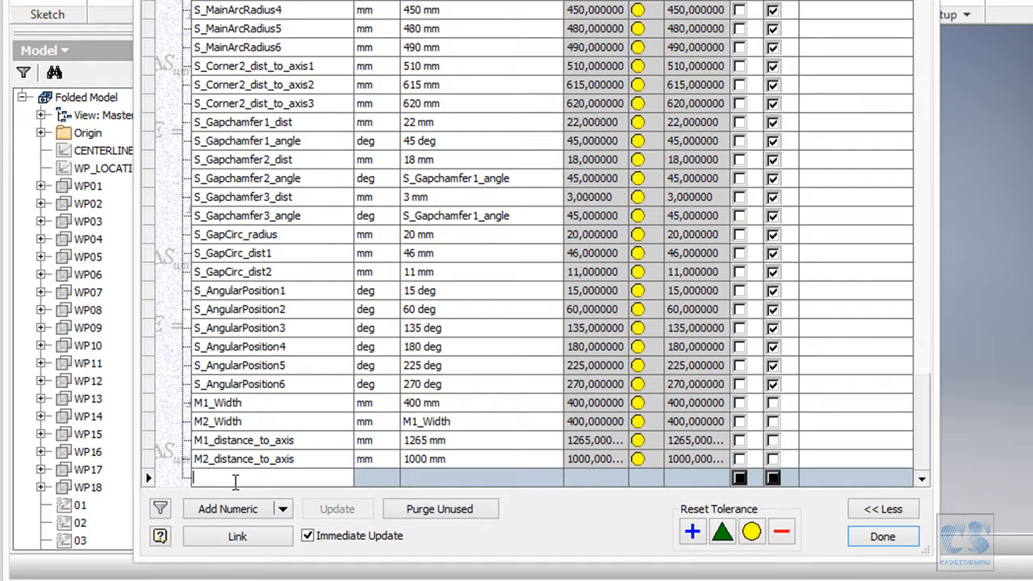
{"action": "key", "text": "ctrl+v"}
{"action": "left_click_drag", "start_coordinate": [296, 476], "coordinate": [209, 476]}
{"action": "type", "text": "Holes"}
{"action": "type", "text": "_ver_spacing"}
{"action": "left_click", "coordinate": [425, 477]}
{"action": "type", "text": "40"}
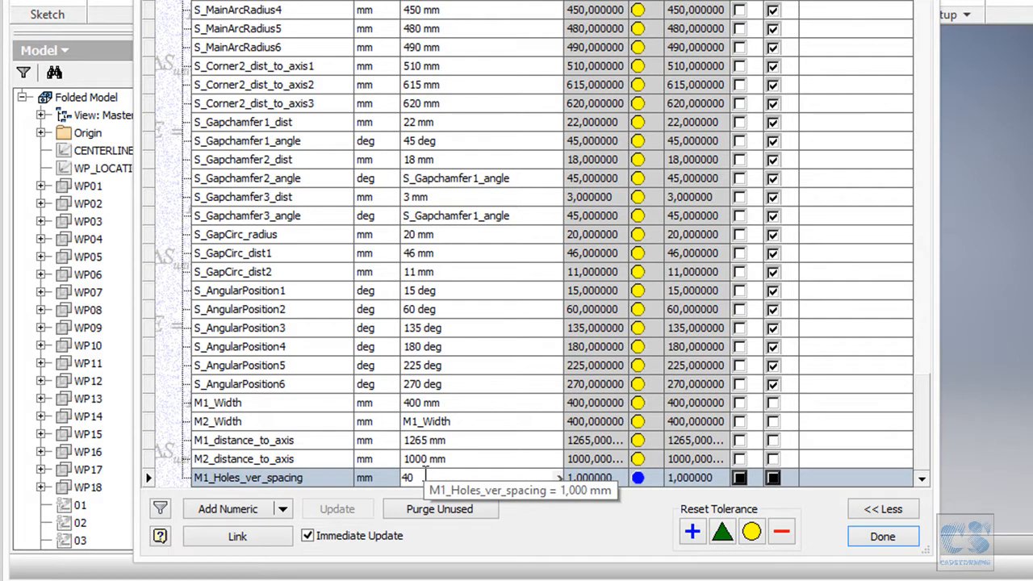
{"action": "key", "text": "Return"}
Add a user parameter M2_Holes_ver_spacing and set its equation to M1_Holes_ver_spacing
{"action": "left_click", "coordinate": [317, 477]}
{"action": "key", "text": "ctrl+c"}
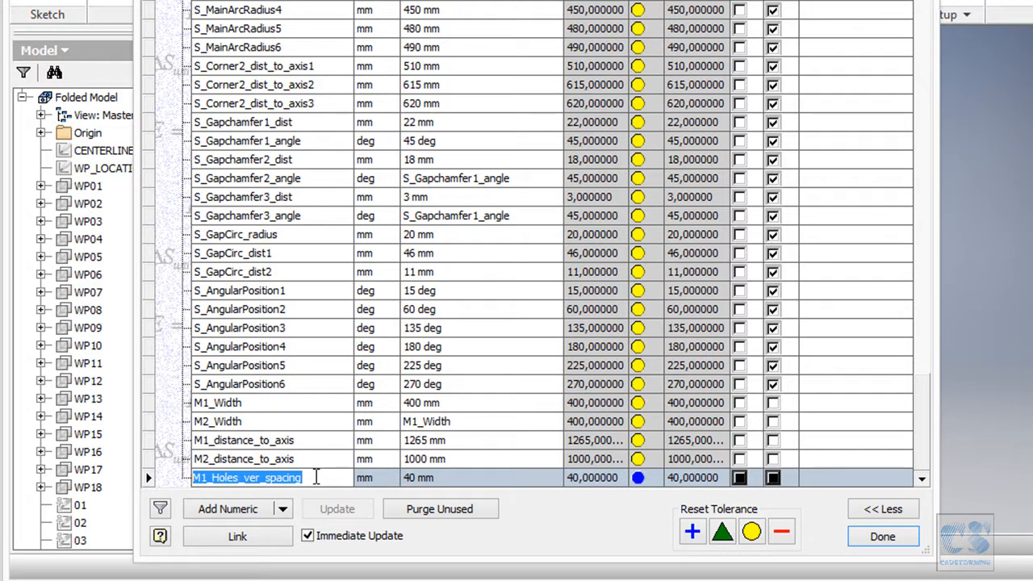
{"action": "left_click", "coordinate": [234, 508]}
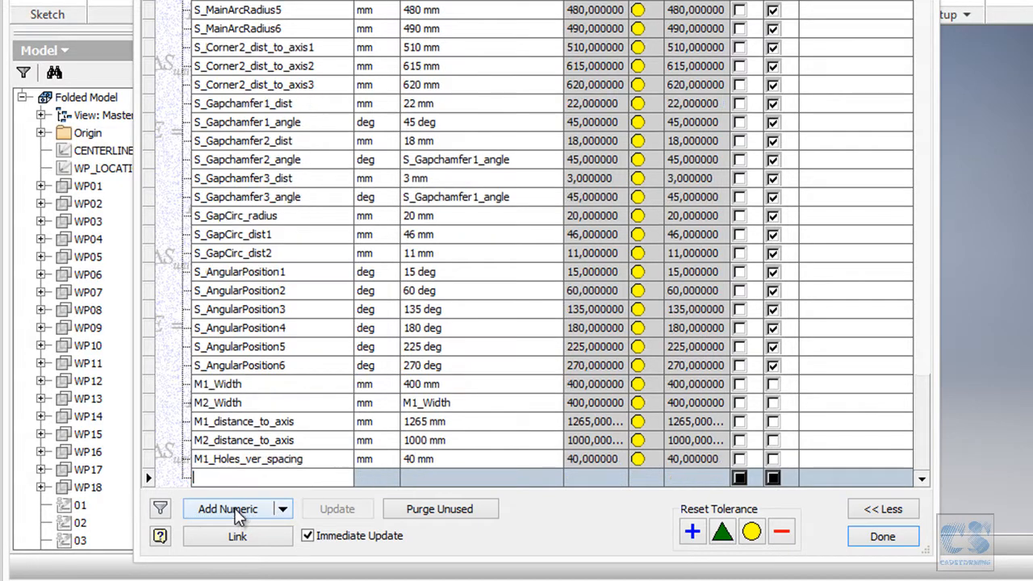
{"action": "key", "text": "ctrl+v"}
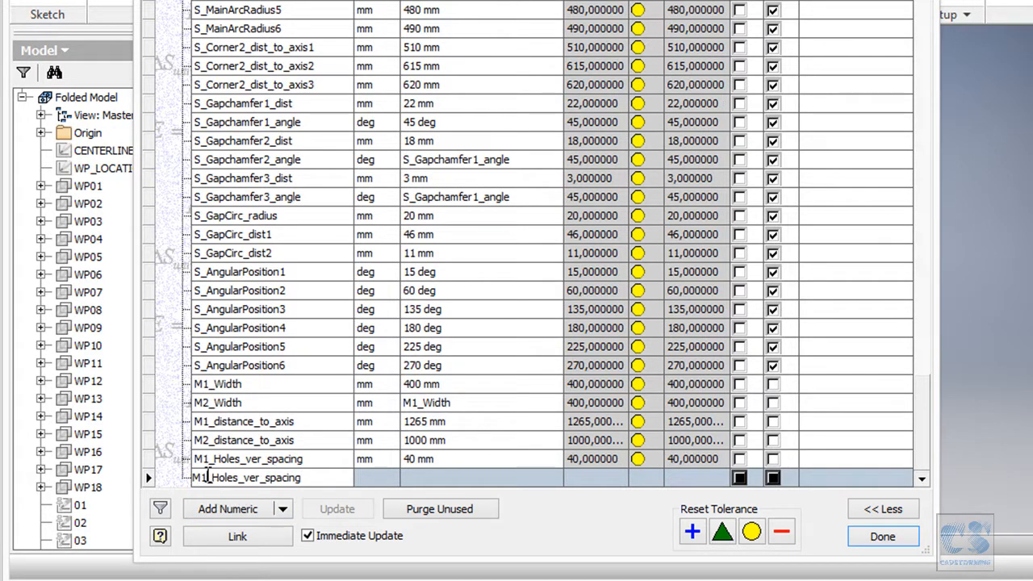
{"action": "key", "text": "BackSpace"}
{"action": "type", "text": "2"}
{"action": "key", "text": "Return"}
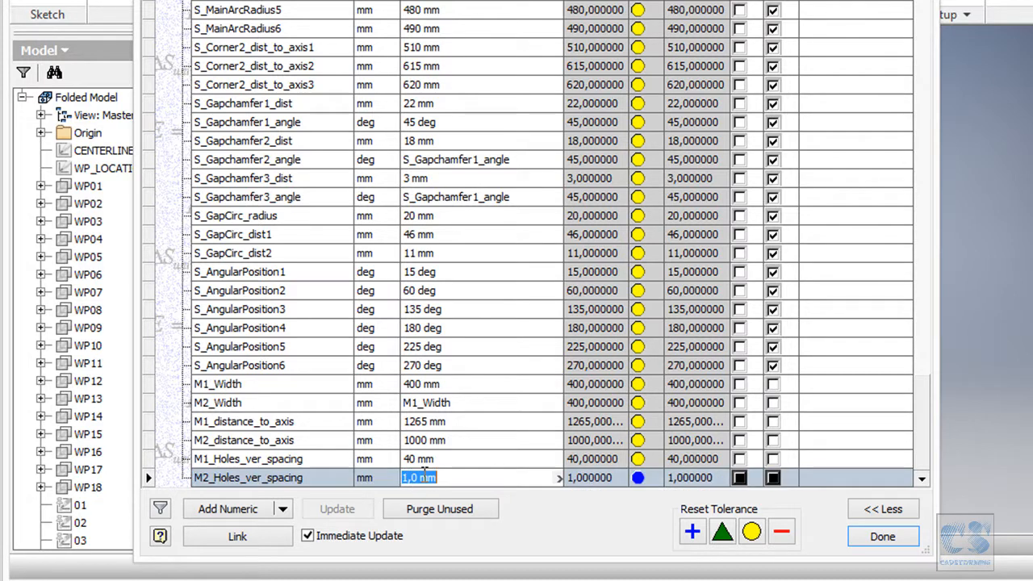
{"action": "key", "text": "ctrl+v"}
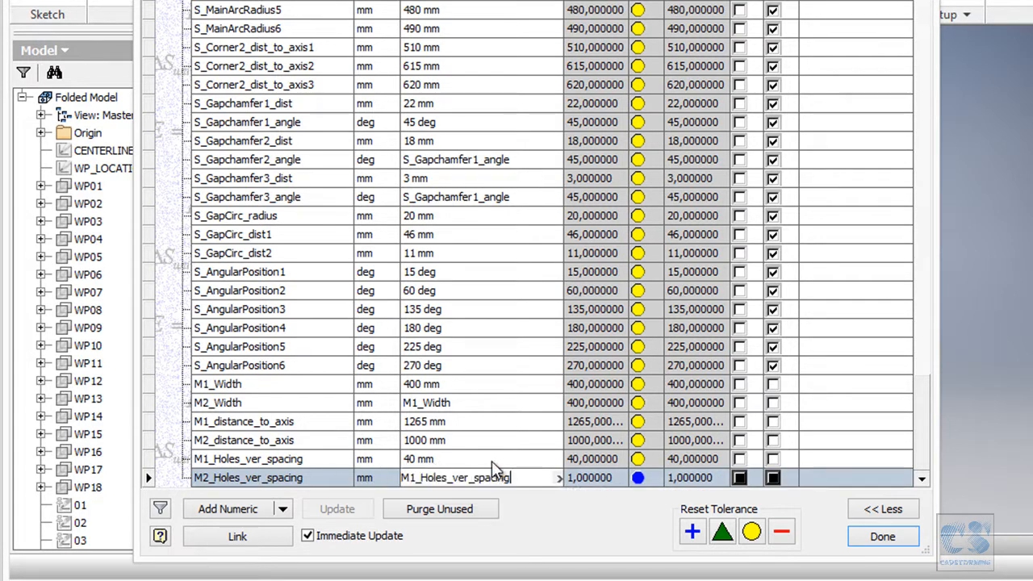
{"action": "key", "text": "Return"}
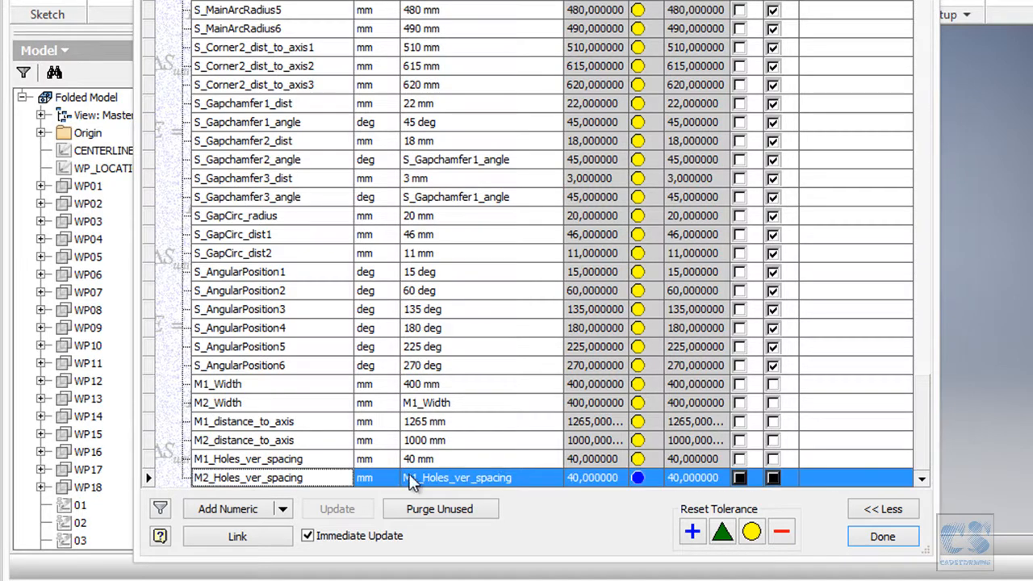
Add a user parameter M1_Holes_hor_spacing with a value of 290 mm, based on the copied M1_Holes_ver_spacing name
{"action": "left_click", "coordinate": [230, 509]}
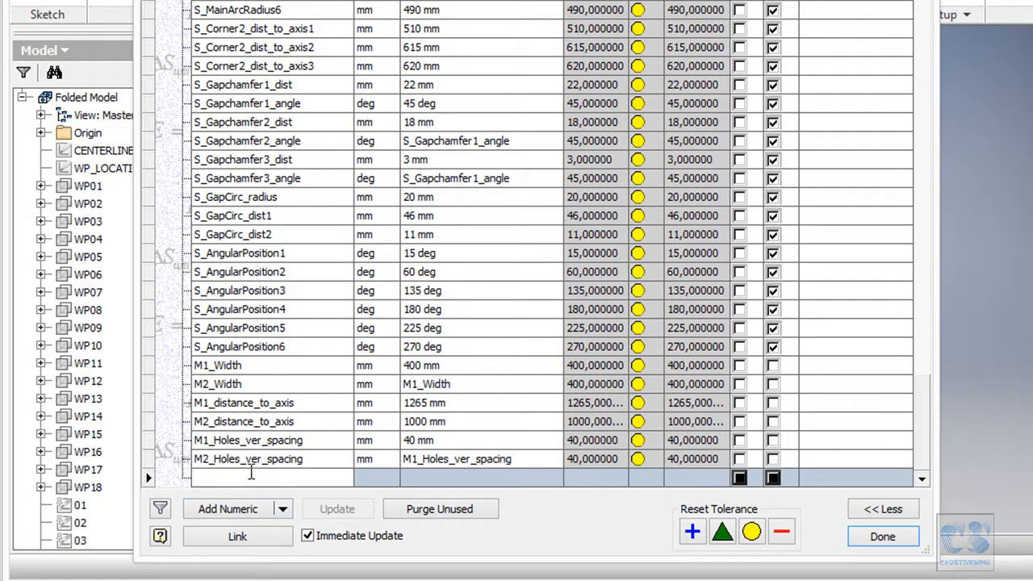
{"action": "key", "text": "ctrl+v"}
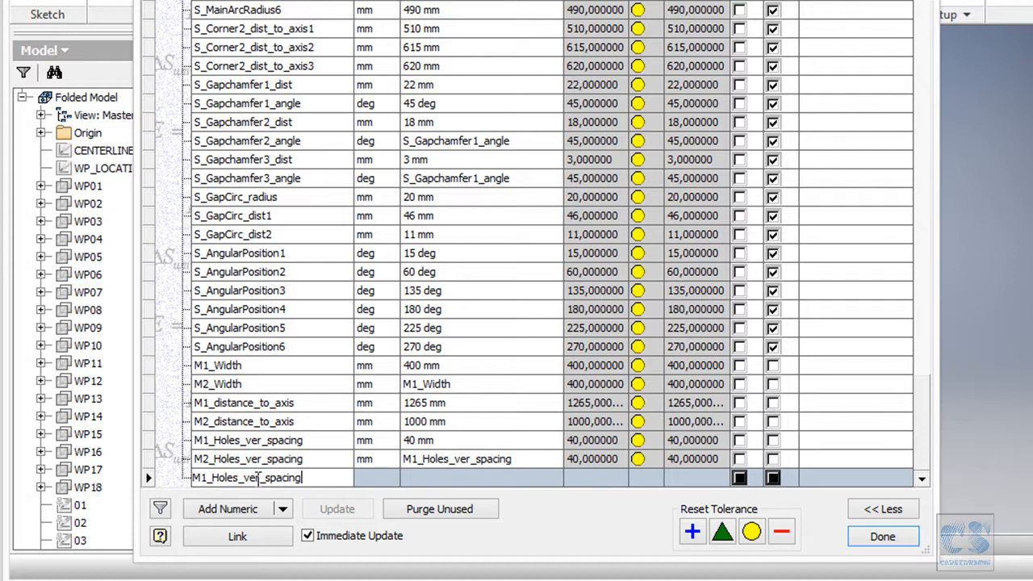
{"action": "left_click", "coordinate": [259, 477]}
{"action": "key", "text": "BackSpace"}
{"action": "key", "text": "BackSpace"}
{"action": "key", "text": "BackSpace"}
{"action": "type", "text": "oles_"}
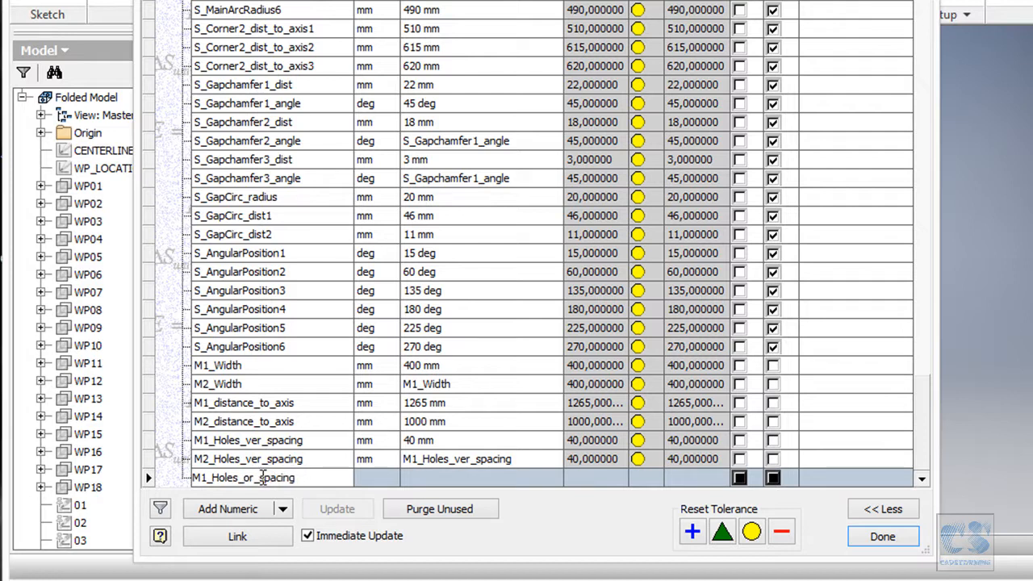
{"action": "type", "text": "h"}
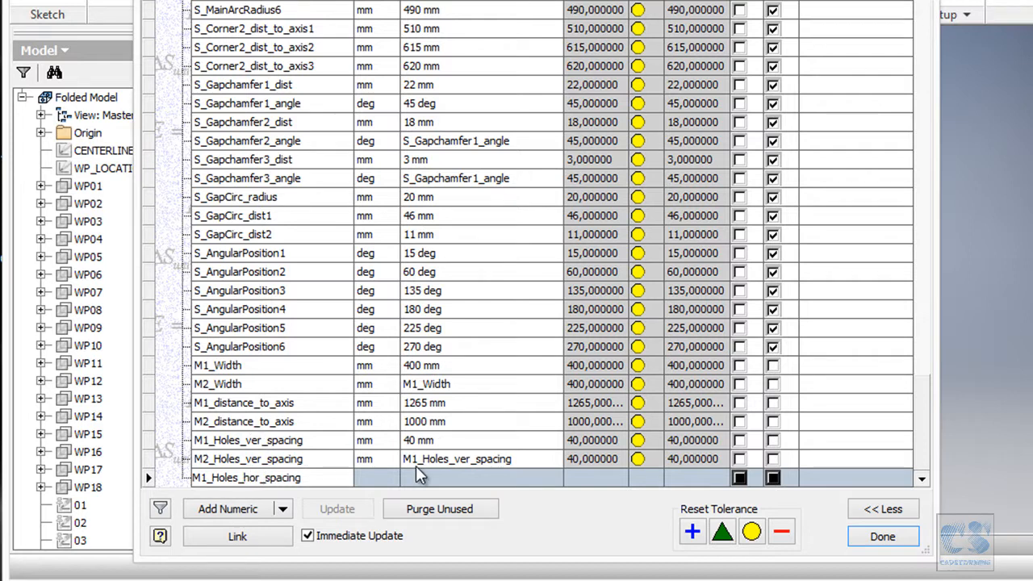
{"action": "left_click", "coordinate": [446, 482]}
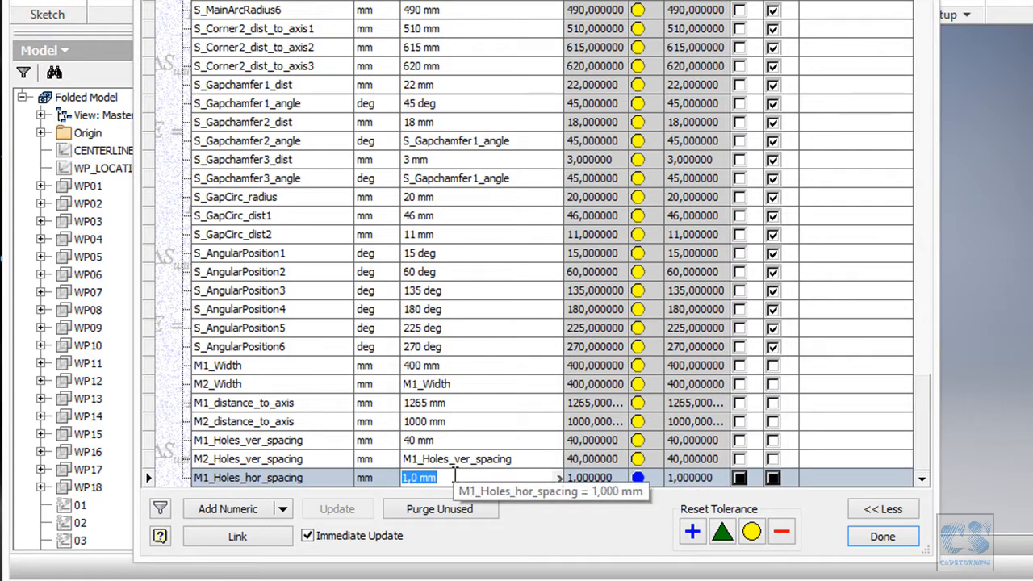
{"action": "type", "text": "290"}
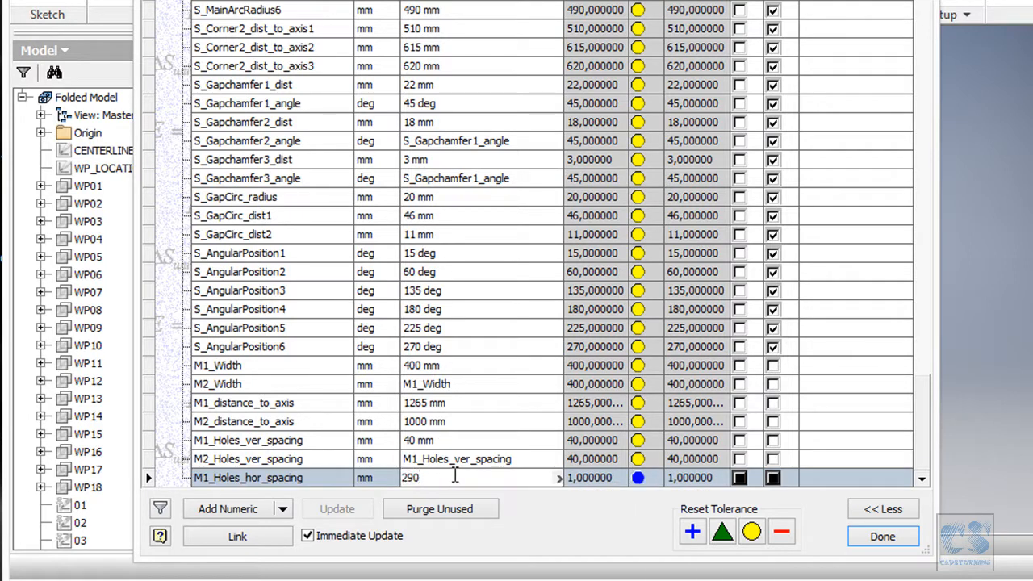
{"action": "key", "text": "Return"}
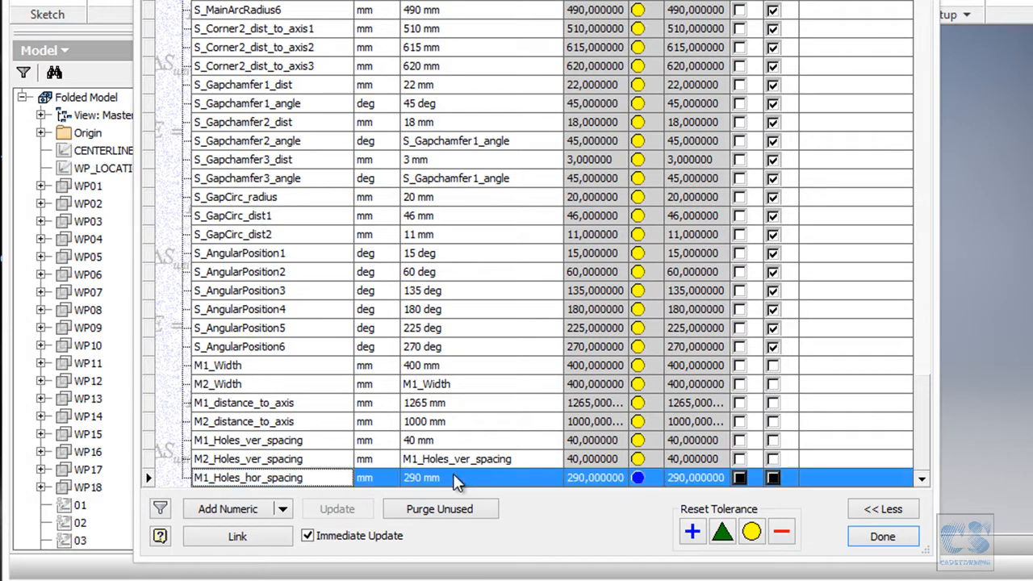
Add a user parameter M2_Holes_hor_spacing and set its equation to M1_Holes_hor_spacing
{"action": "left_click", "coordinate": [304, 476]}
{"action": "key", "text": "ctrl+c"}
{"action": "left_click", "coordinate": [225, 506]}
{"action": "key", "text": "ctrl+v"}
{"action": "key", "text": "Home"}
{"action": "key", "text": "Right"}
{"action": "key", "text": "Delete"}
{"action": "type", "text": "2"}
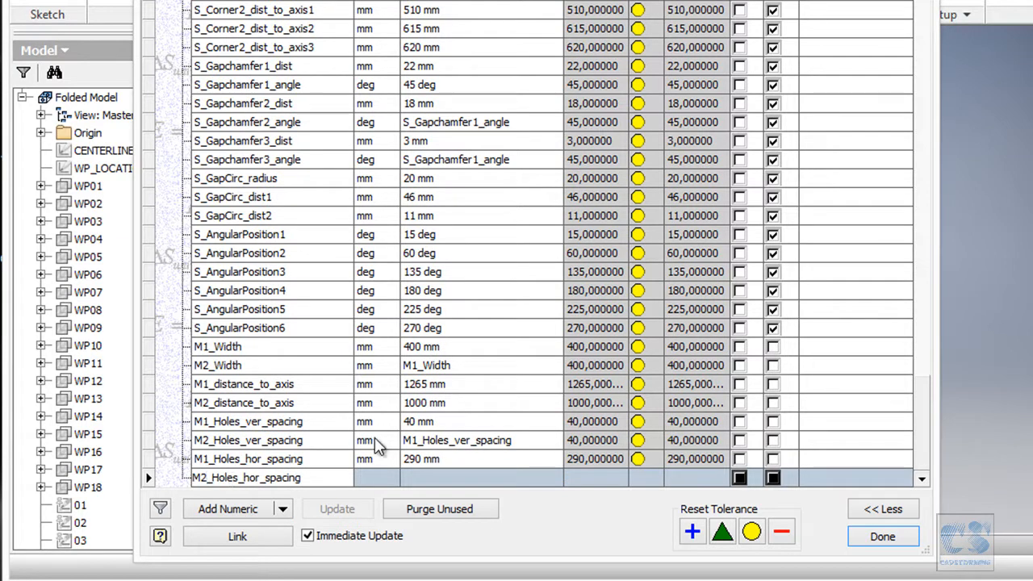
{"action": "left_click", "coordinate": [430, 476]}
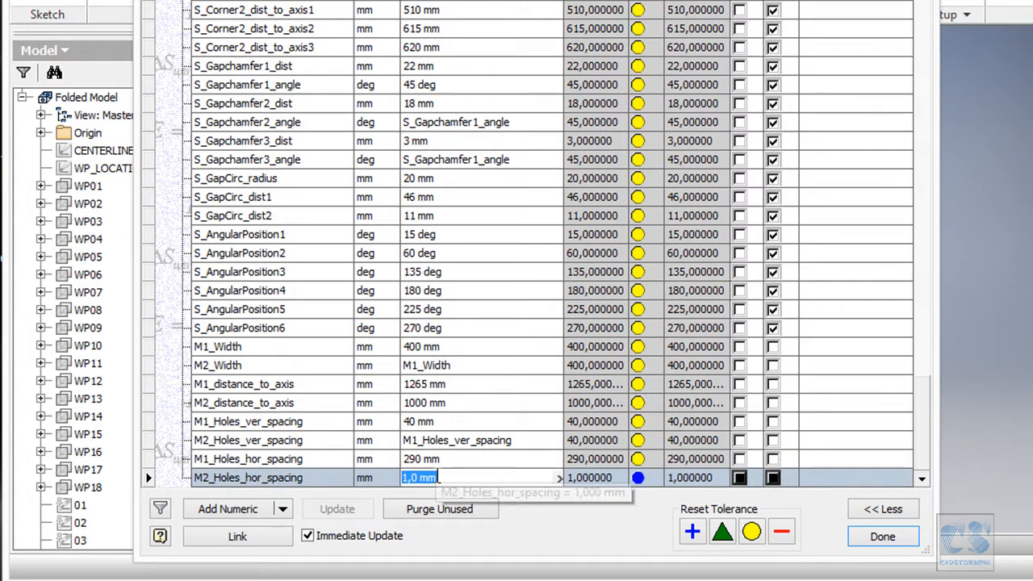
{"action": "key", "text": "ctrl+v"}
{"action": "key", "text": "Return"}
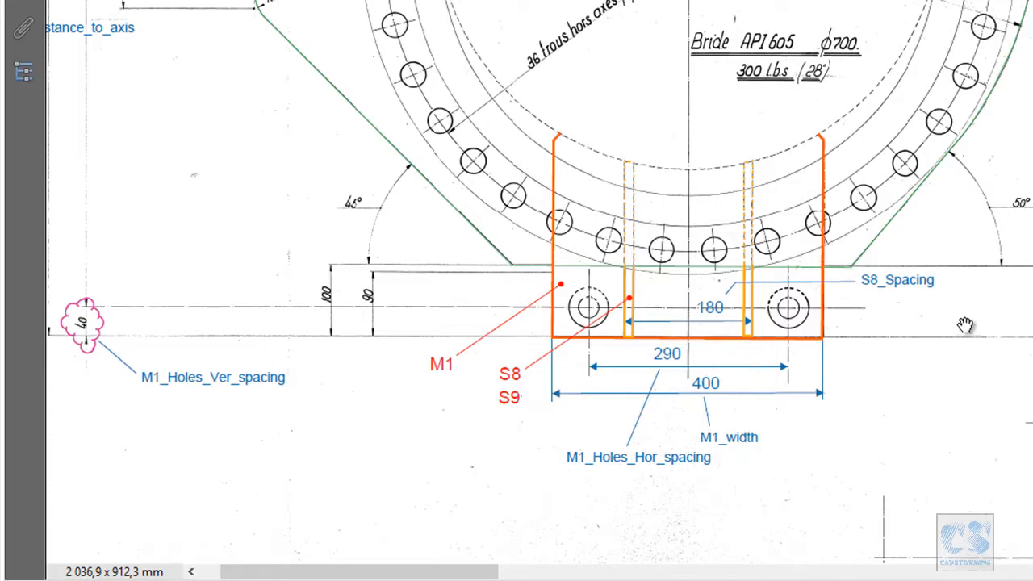
Check the S8 rib spacing on the Adobe Reader print and add a user parameter S8_spacing of 180 mm in Inventor
{"action": "left_click_drag", "start_coordinate": [965, 327], "coordinate": [901, 348]}
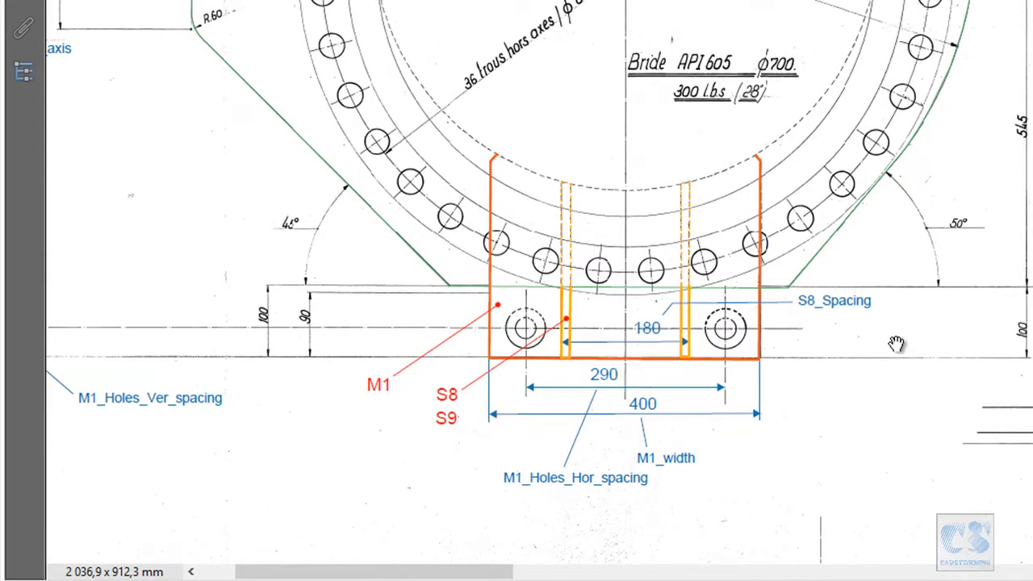
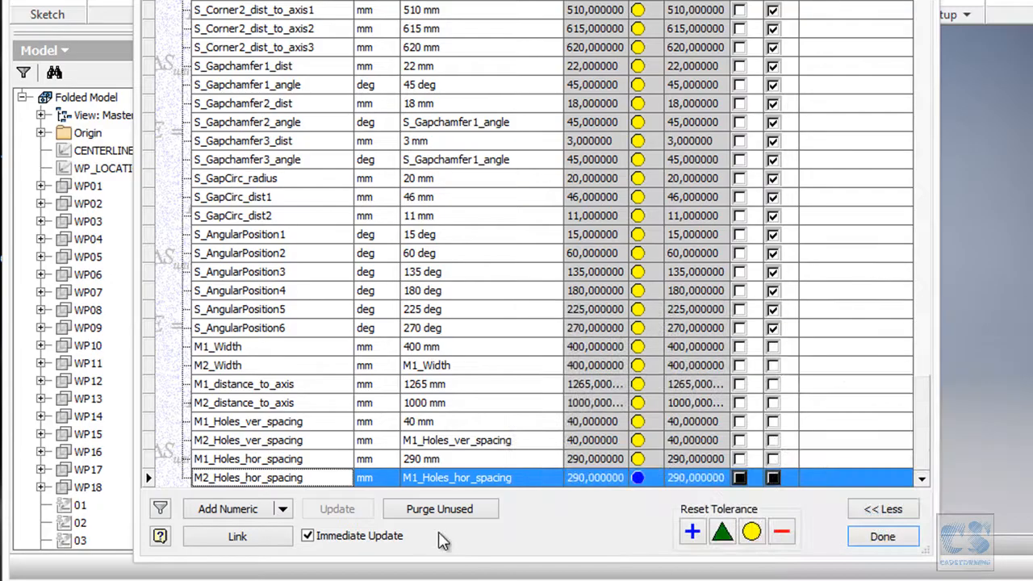
{"action": "left_click", "coordinate": [211, 508]}
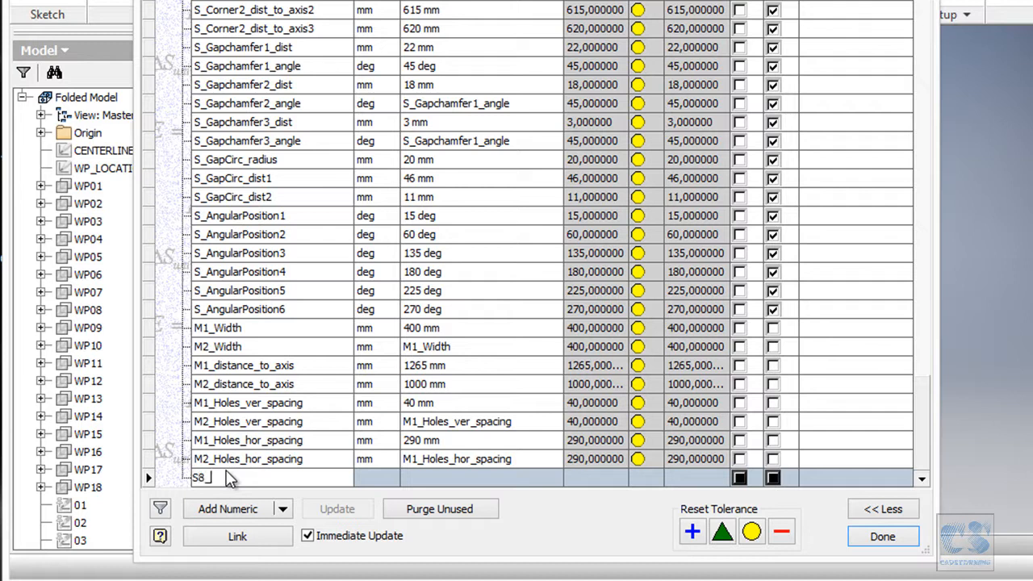
{"action": "type", "text": "S8_spacing"}
{"action": "left_click", "coordinate": [431, 477]}
{"action": "type", "text": "180"}
{"action": "key", "text": "Return"}
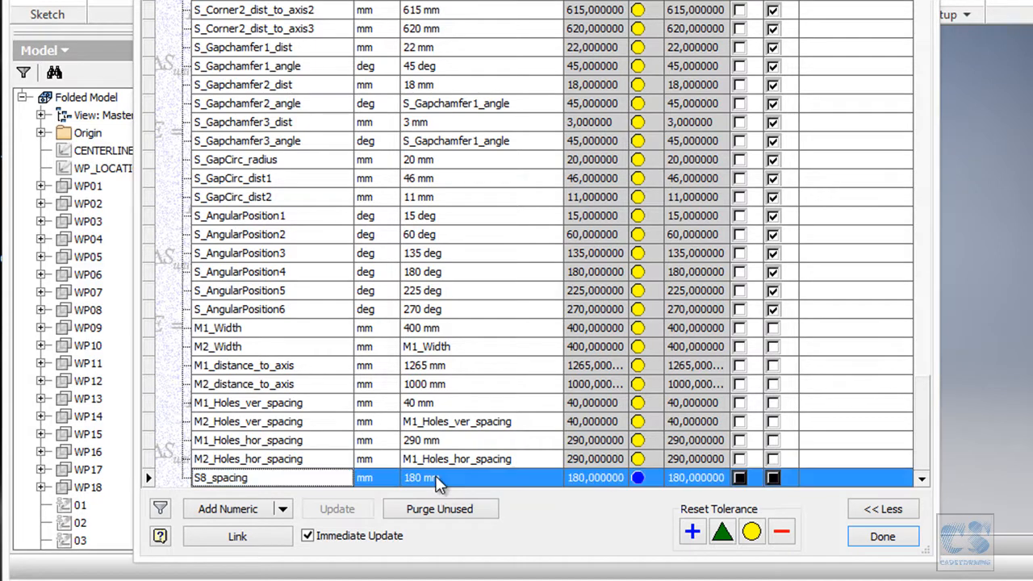
Check ribs S10 and S11 on the print and add a user parameter S10_spacing with its equation set to S8_spacing
{"action": "left_click", "coordinate": [258, 477]}
{"action": "key", "text": "ctrl+c"}
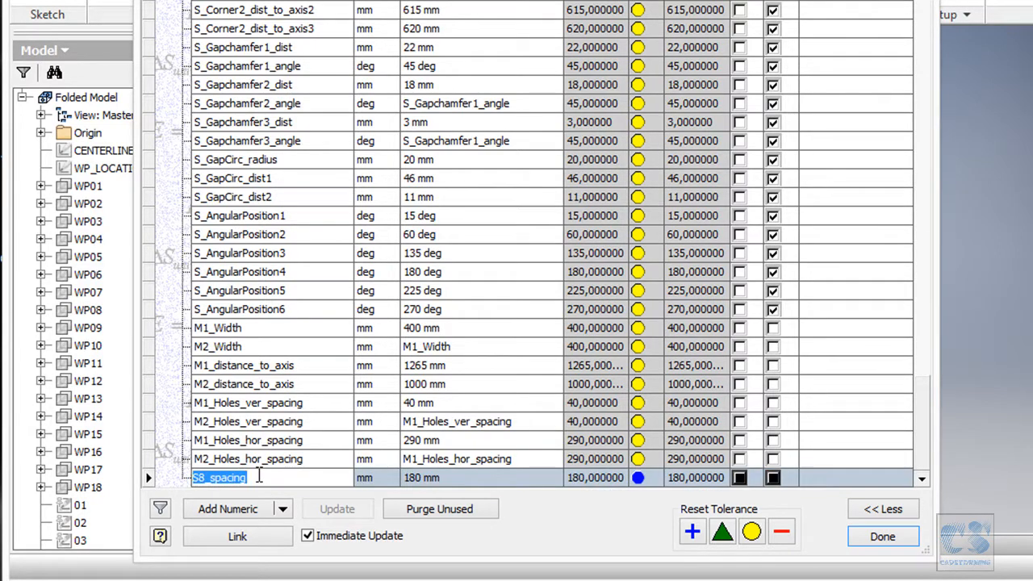
{"action": "left_click", "coordinate": [233, 509]}
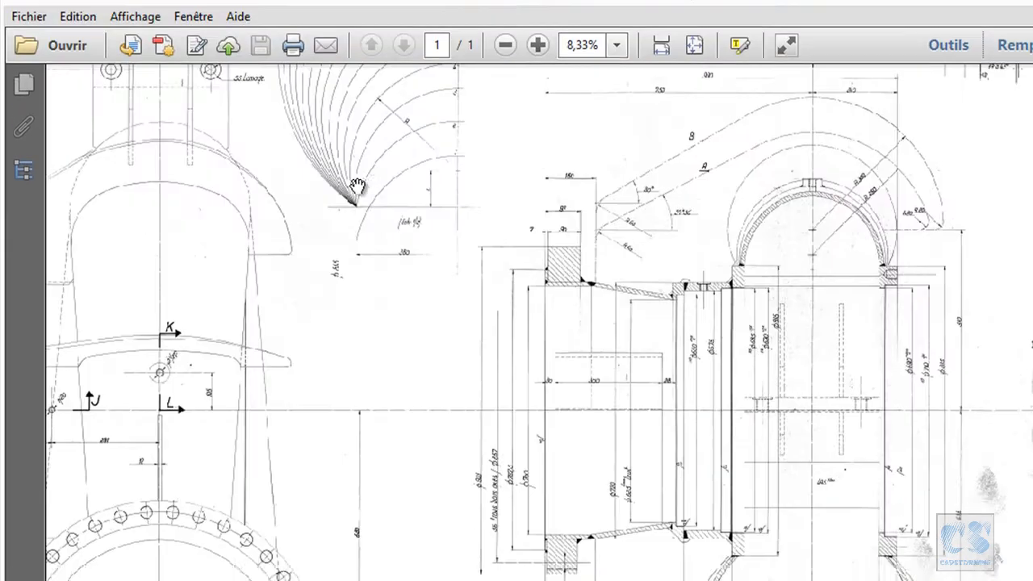
{"action": "scroll", "coordinate": [313, 157], "scroll_direction": "up", "scroll_amount": 2, "text": "ctrl"}
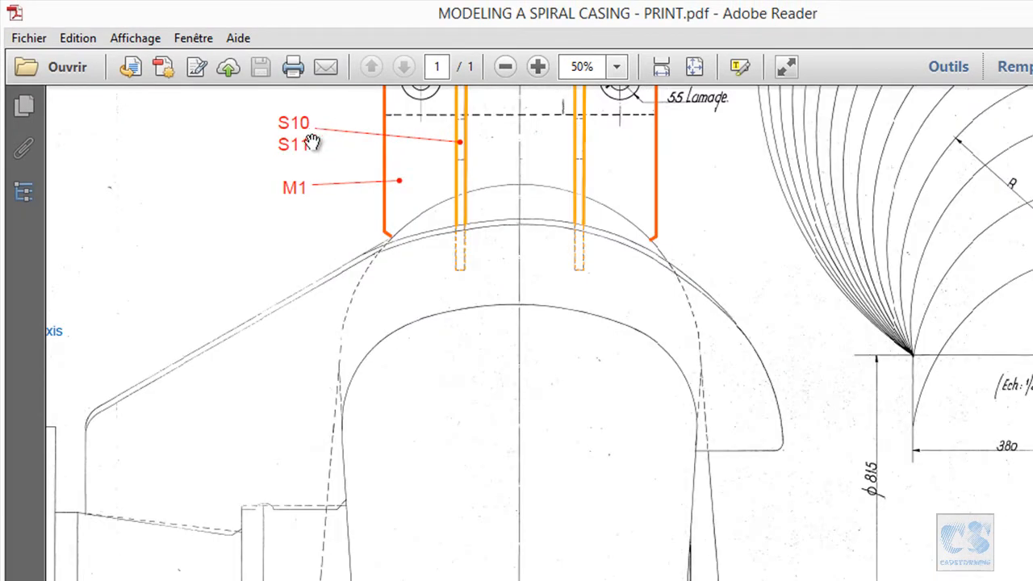
{"action": "scroll", "coordinate": [358, 202], "scroll_direction": "down", "scroll_amount": 1, "text": "ctrl"}
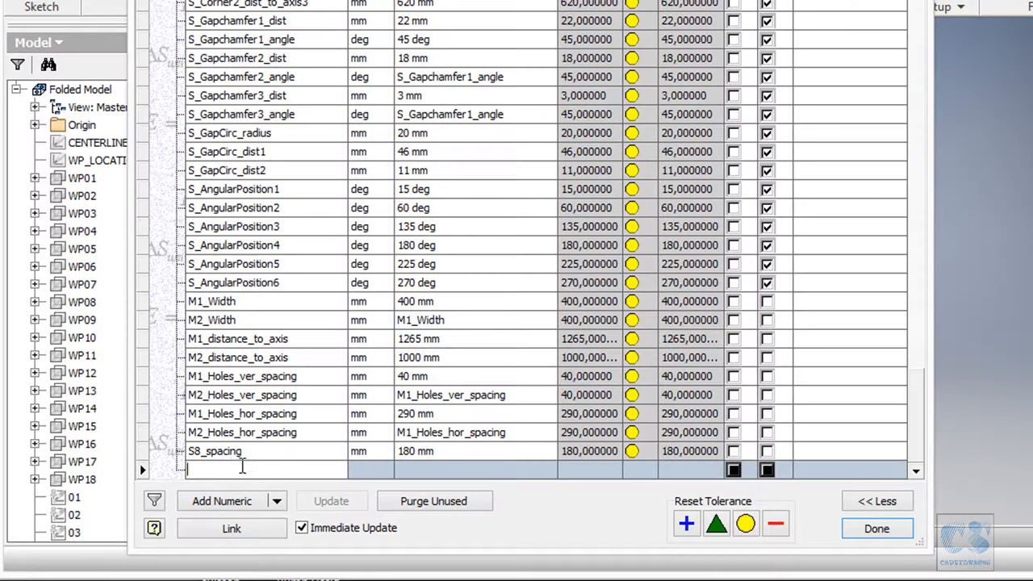
{"action": "key", "text": "ctrl+v"}
{"action": "key", "text": "BackSpace"}
{"action": "key", "text": "Return"}
{"action": "key", "text": "ctrl+v"}
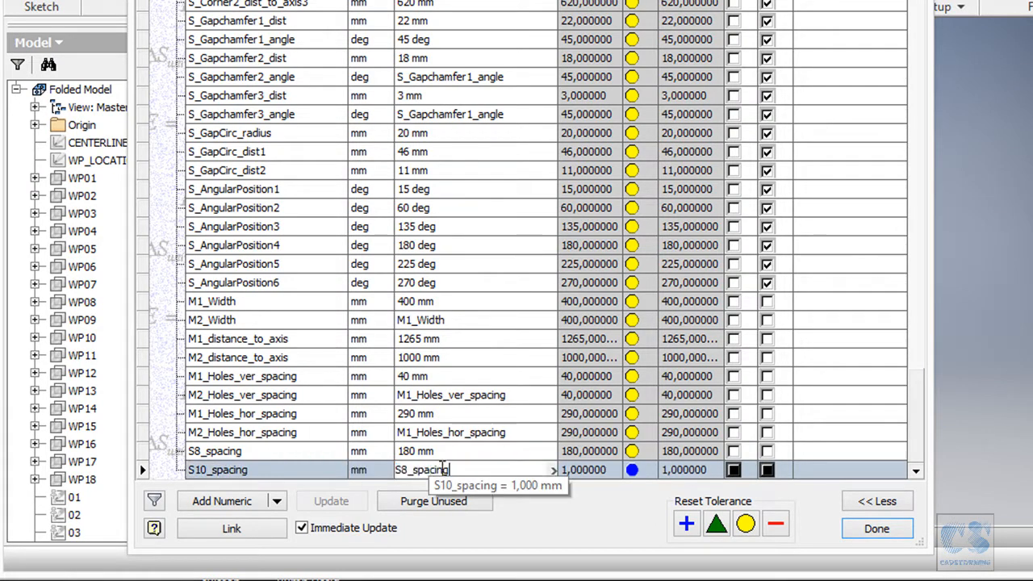
{"action": "key", "text": "Return"}
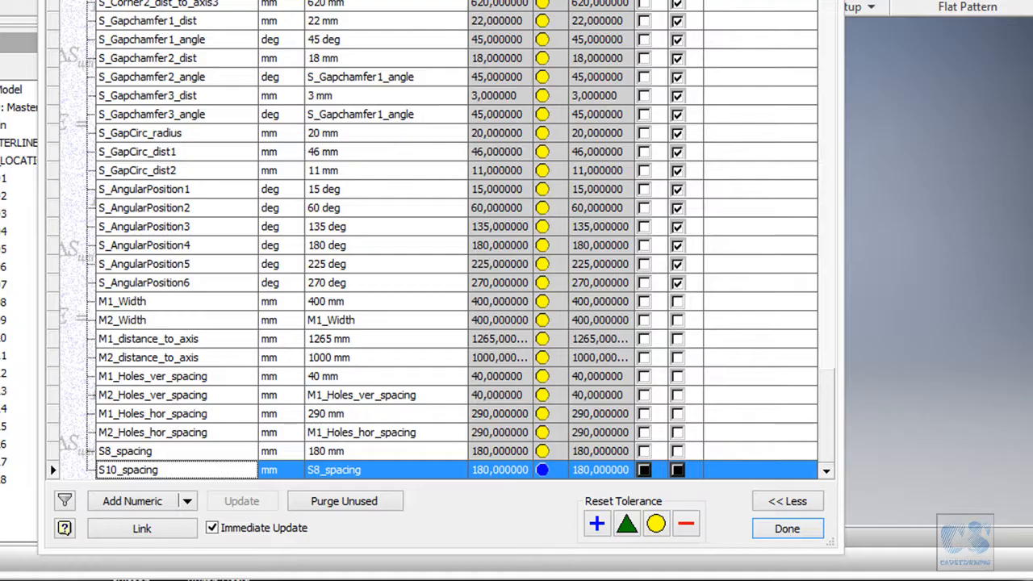
Add a user parameter S8_Width with a value of 130 mm, based on the copied M1_Width name
{"action": "double_click", "coordinate": [152, 301]}
{"action": "key", "text": "ctrl+c"}
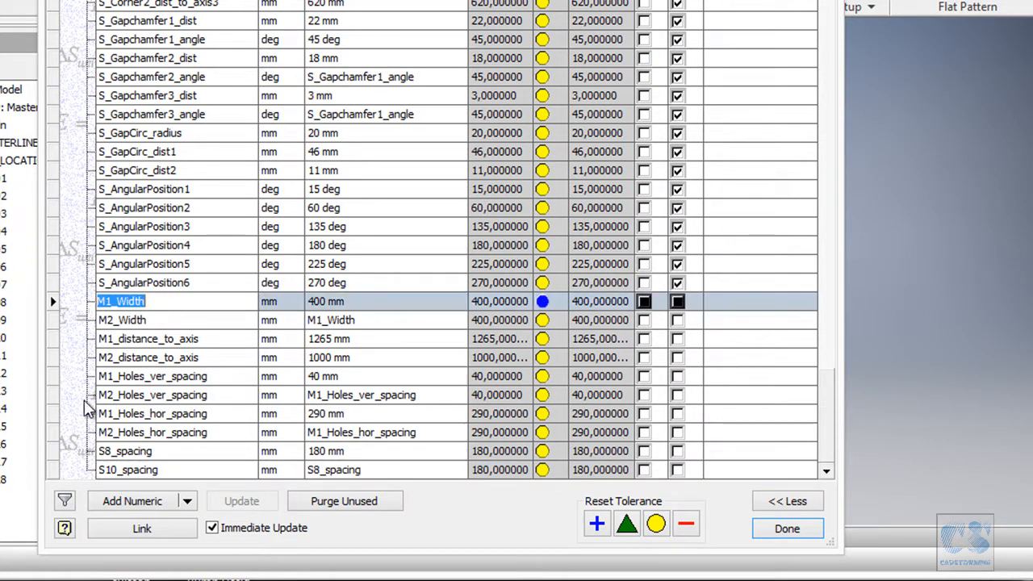
{"action": "left_click", "coordinate": [126, 504]}
{"action": "key", "text": "ctrl+v"}
{"action": "left_click", "coordinate": [113, 469]}
{"action": "key", "text": "BackSpace"}
{"action": "key", "text": "BackSpace"}
{"action": "type", "text": "s8"}
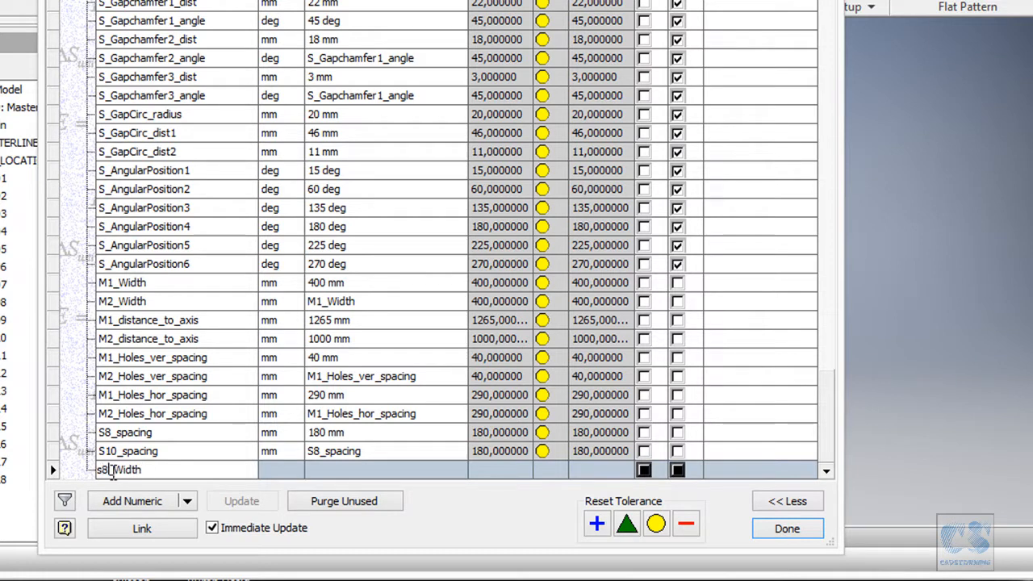
{"action": "key", "text": "BackSpace"}
{"action": "key", "text": "BackSpace"}
{"action": "type", "text": "S"}
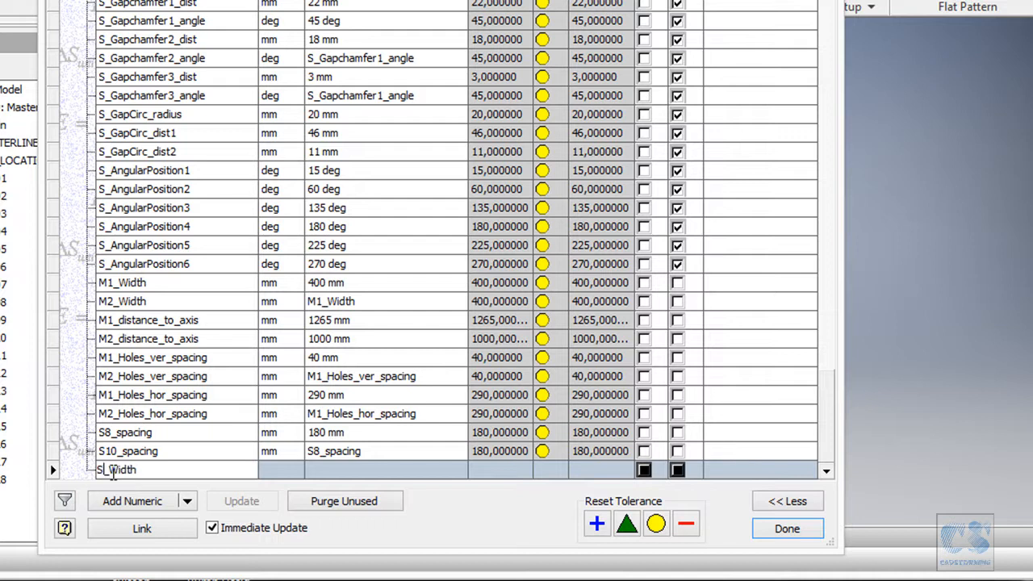
{"action": "type", "text": "8"}
{"action": "key", "text": "Return"}
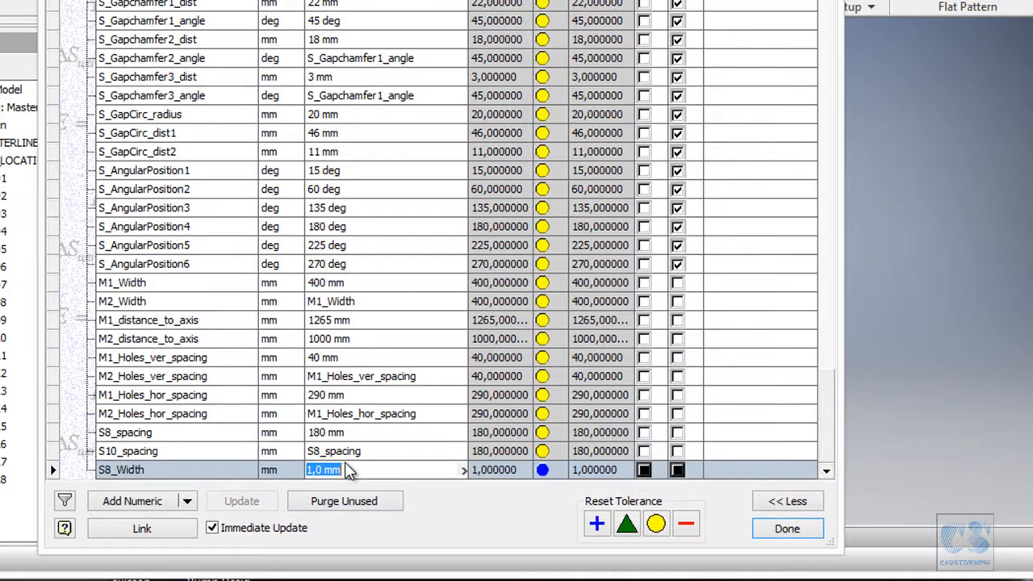
{"action": "type", "text": "130"}
{"action": "key", "text": "Return"}
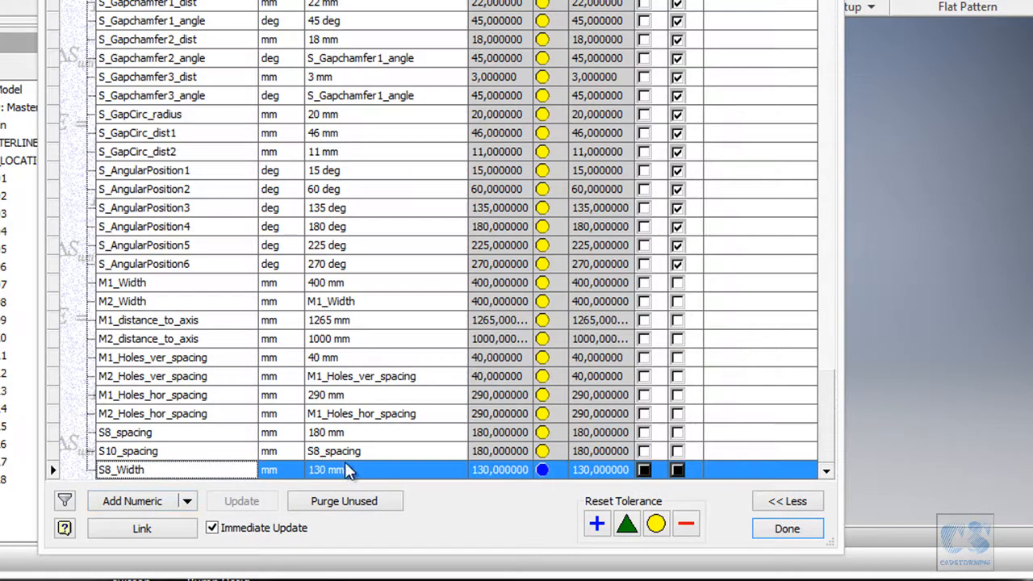
Add a user parameter S9_Width with a value of 75 mm, based on the copied S8_Width name
{"action": "left_click", "coordinate": [130, 498]}
{"action": "type", "text": "s"}
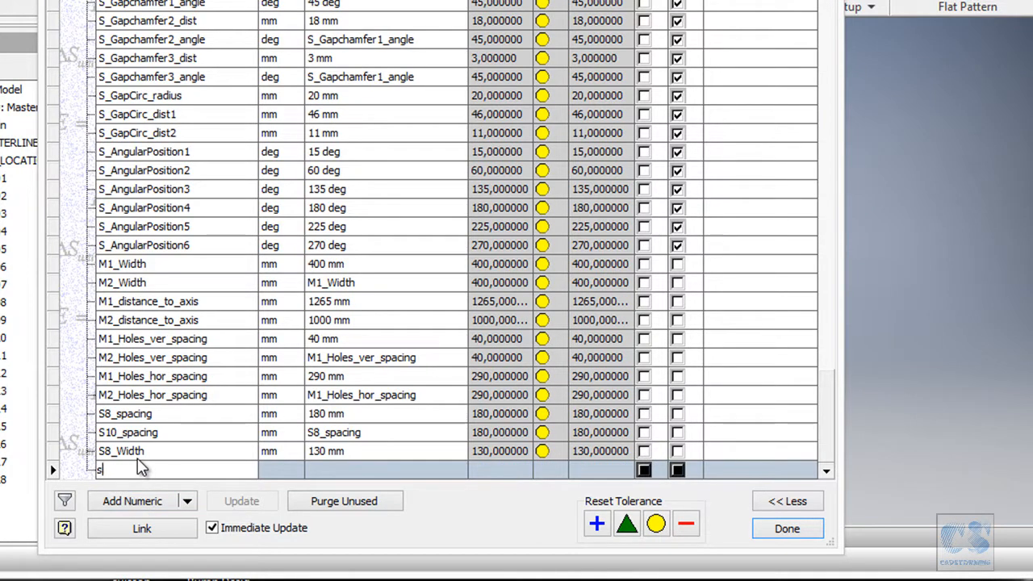
{"action": "type", "text": "9"}
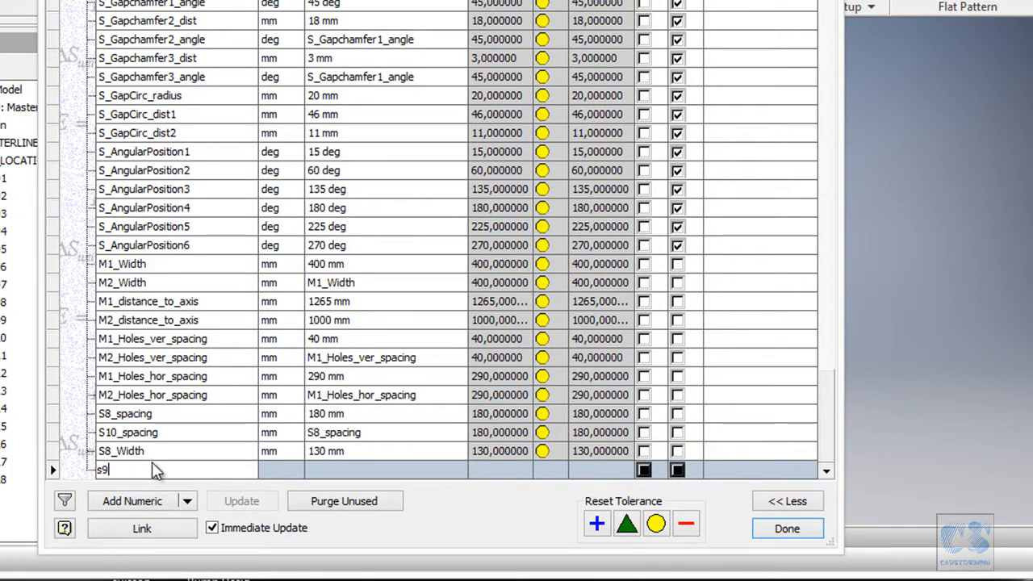
{"action": "left_click", "coordinate": [159, 451]}
{"action": "key", "text": "ctrl+c"}
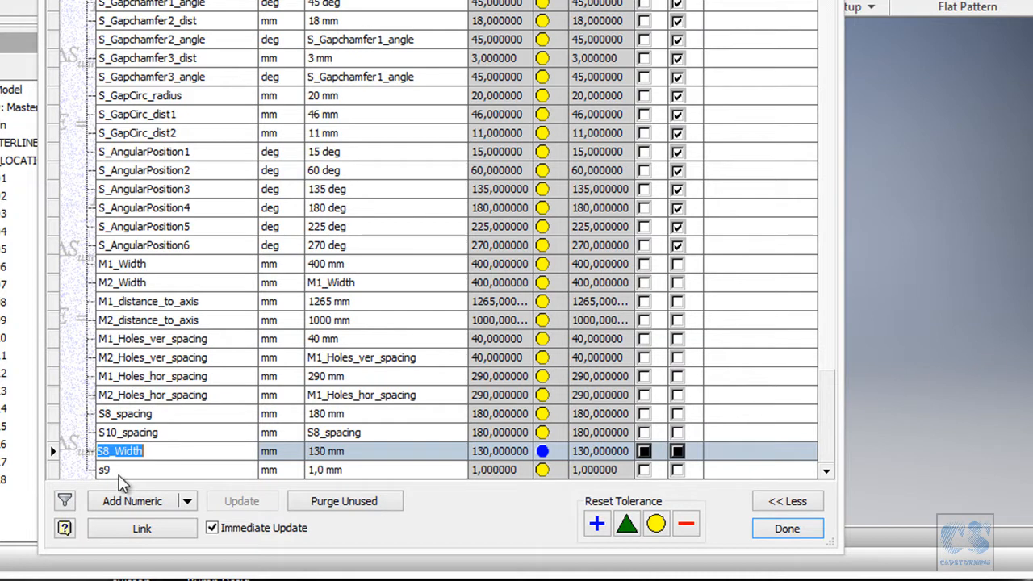
{"action": "left_click", "coordinate": [121, 471]}
{"action": "key", "text": "ctrl+v"}
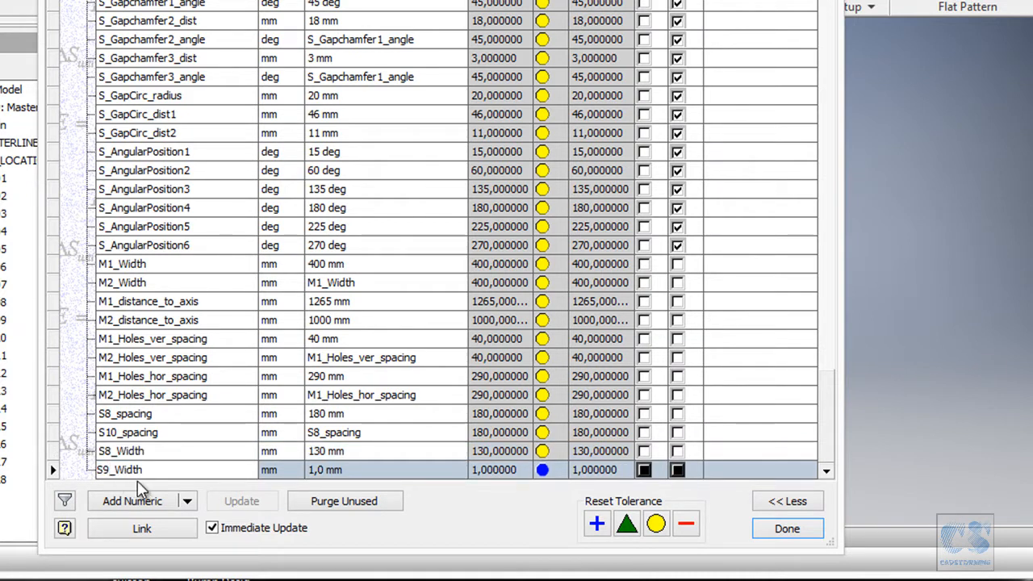
{"action": "left_click", "coordinate": [405, 469]}
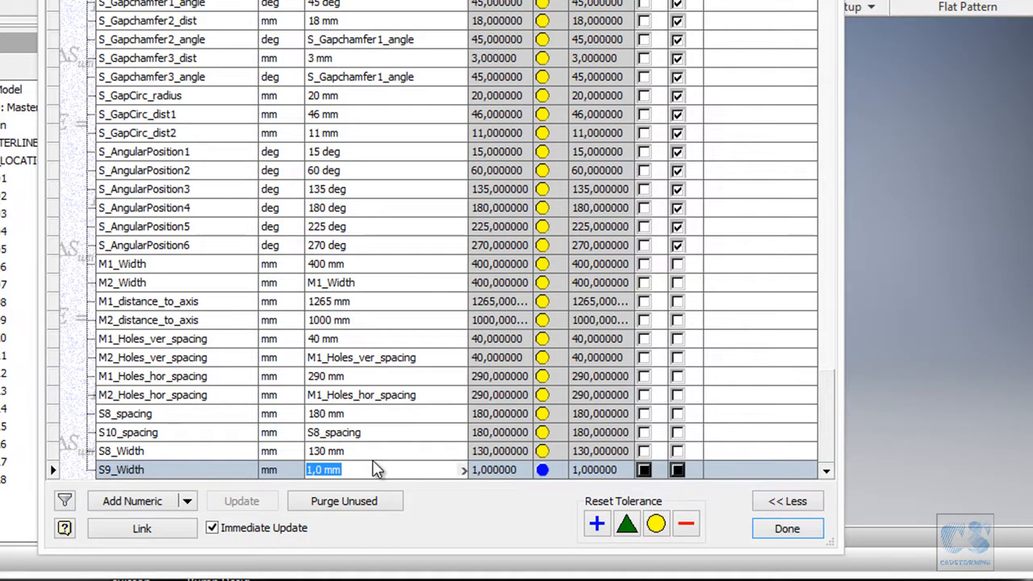
{"action": "type", "text": "75"}
{"action": "left_click", "coordinate": [161, 468]}
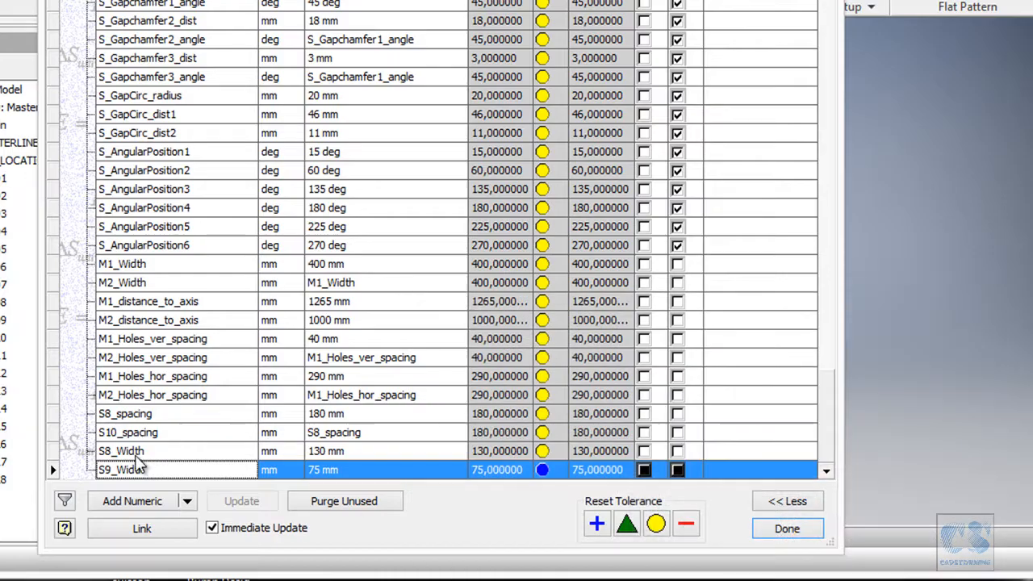
Add a user parameter S8_Angle in degrees with a value of 50 deg, based on the copied S8_Width name
{"action": "double_click", "coordinate": [150, 451]}
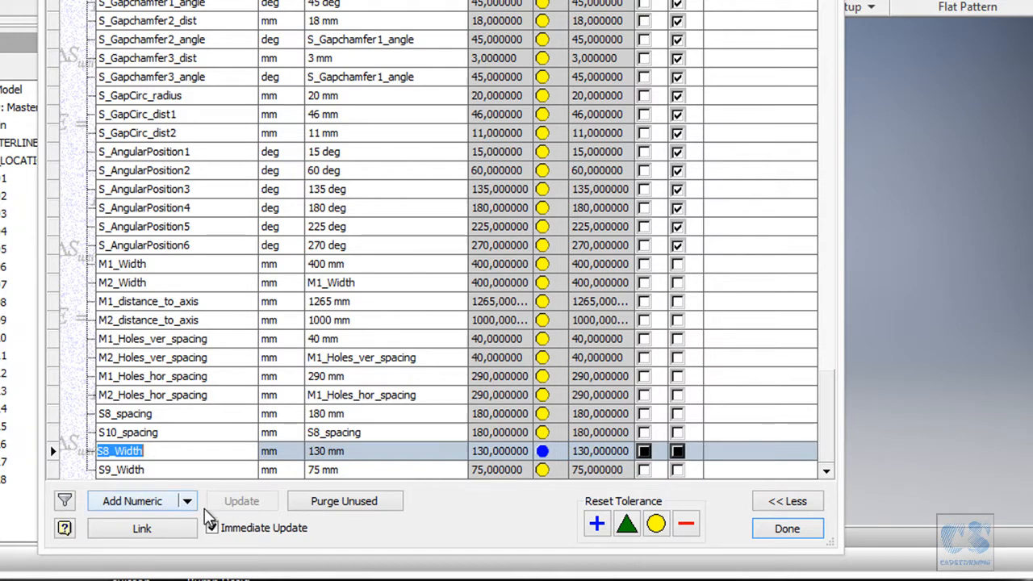
{"action": "left_click", "coordinate": [142, 505]}
{"action": "left_click_drag", "start_coordinate": [115, 470], "coordinate": [199, 468]}
{"action": "type", "text": "Angle"}
{"action": "left_click", "coordinate": [272, 468]}
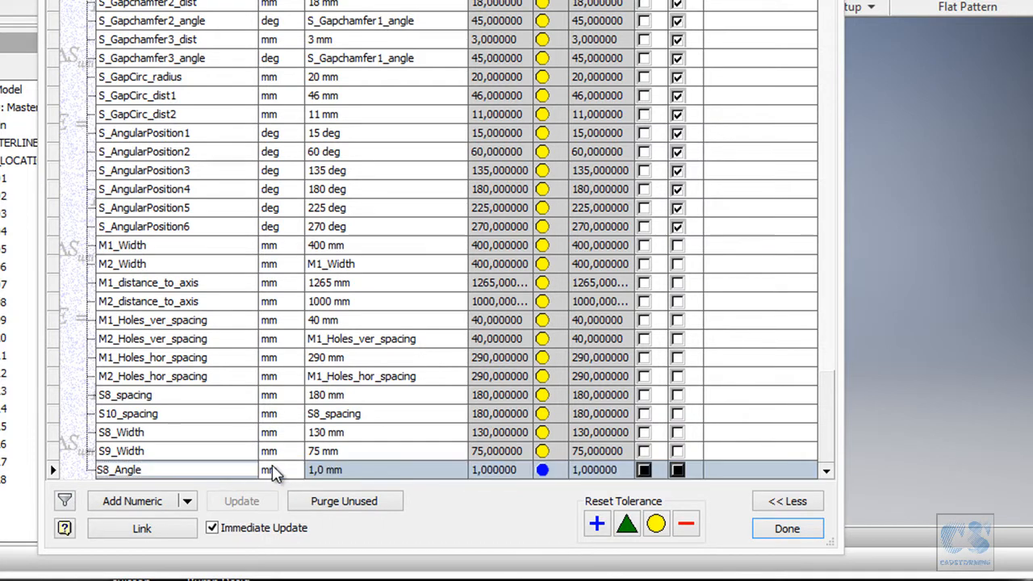
{"action": "left_click", "coordinate": [274, 468]}
{"action": "type", "text": "deg"}
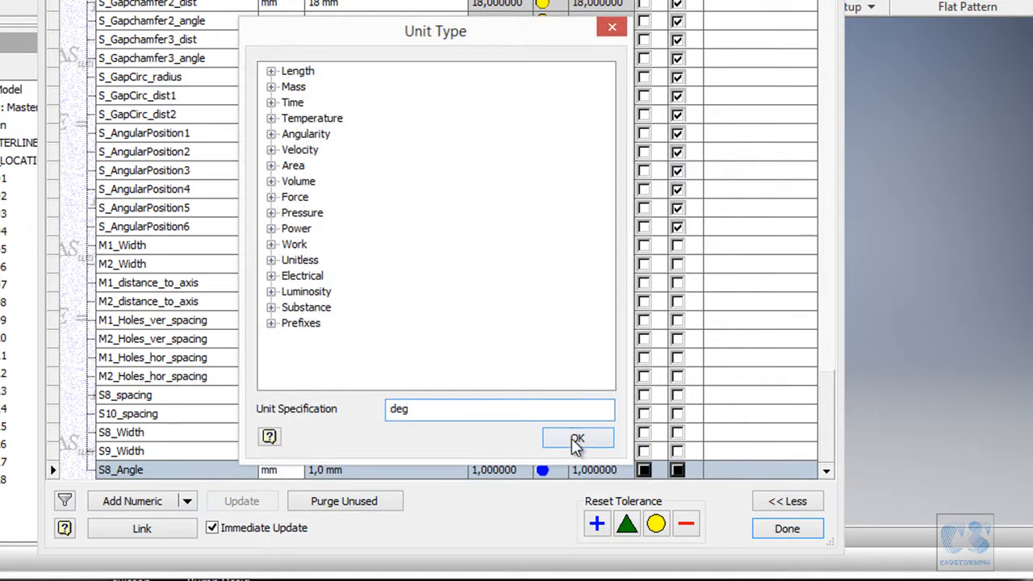
{"action": "left_click", "coordinate": [575, 440]}
{"action": "left_click", "coordinate": [379, 469]}
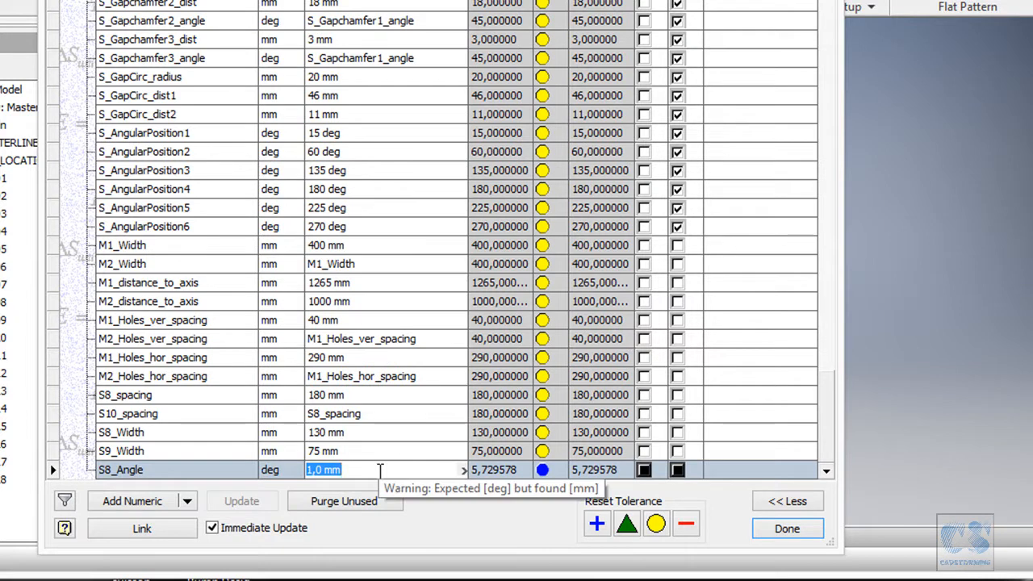
{"action": "type", "text": "50"}
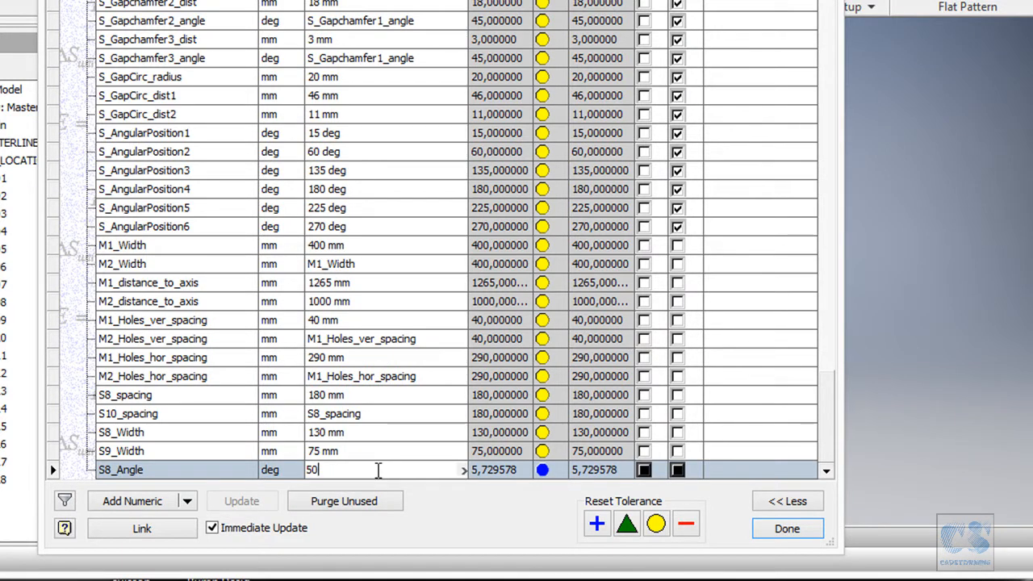
{"action": "key", "text": "Return"}
Add a user parameter S9_Angle in degrees with a value of 45 deg, based on the copied S8_Angle name
{"action": "left_click", "coordinate": [171, 469]}
{"action": "key", "text": "ctrl+c"}
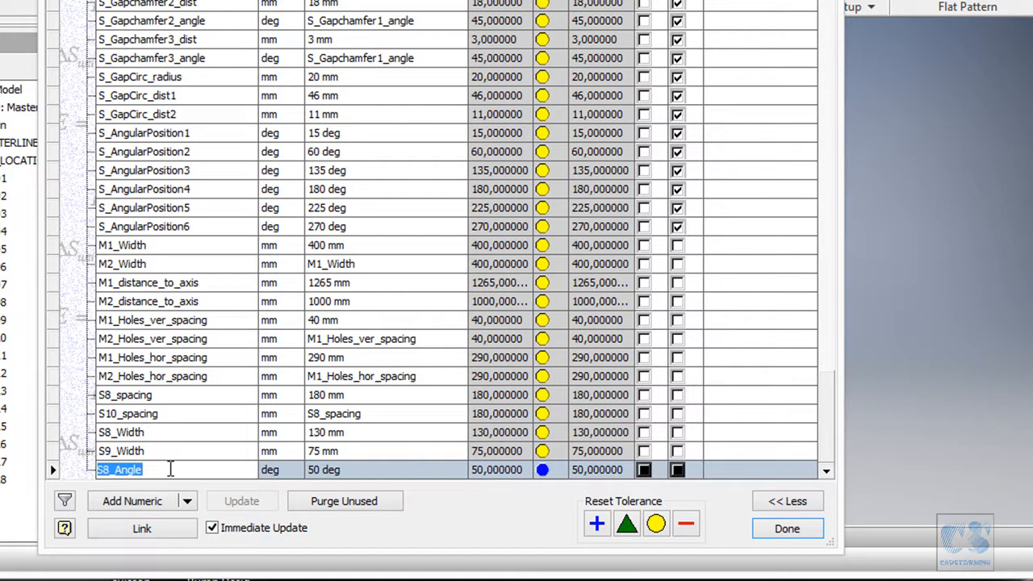
{"action": "left_click", "coordinate": [118, 494]}
{"action": "key", "text": "ctrl+v"}
{"action": "left_click_drag", "start_coordinate": [103, 470], "coordinate": [109, 470]}
{"action": "type", "text": "9"}
{"action": "key", "text": "Return"}
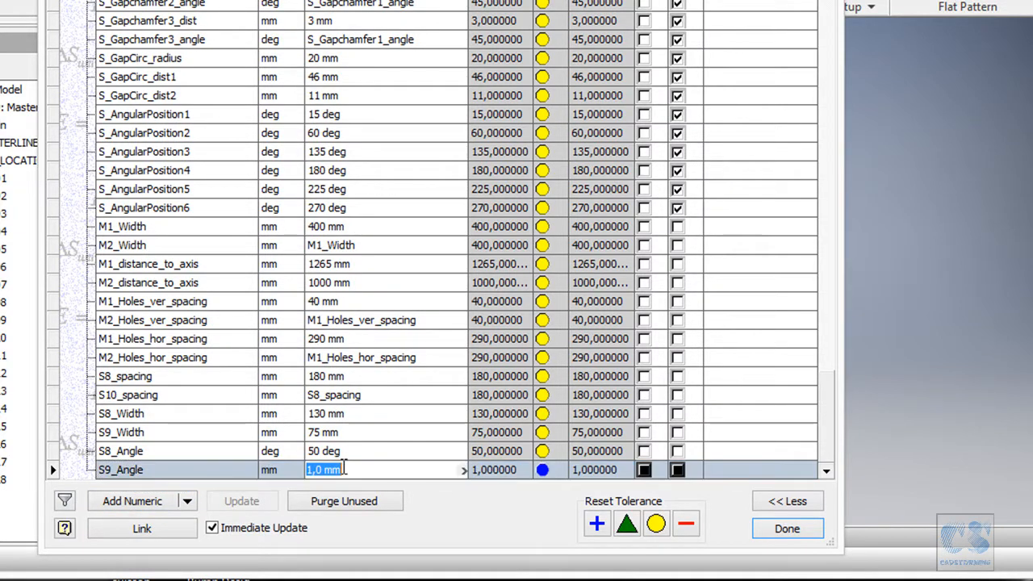
{"action": "left_click", "coordinate": [276, 468]}
{"action": "type", "text": "deg"}
{"action": "left_click", "coordinate": [577, 438]}
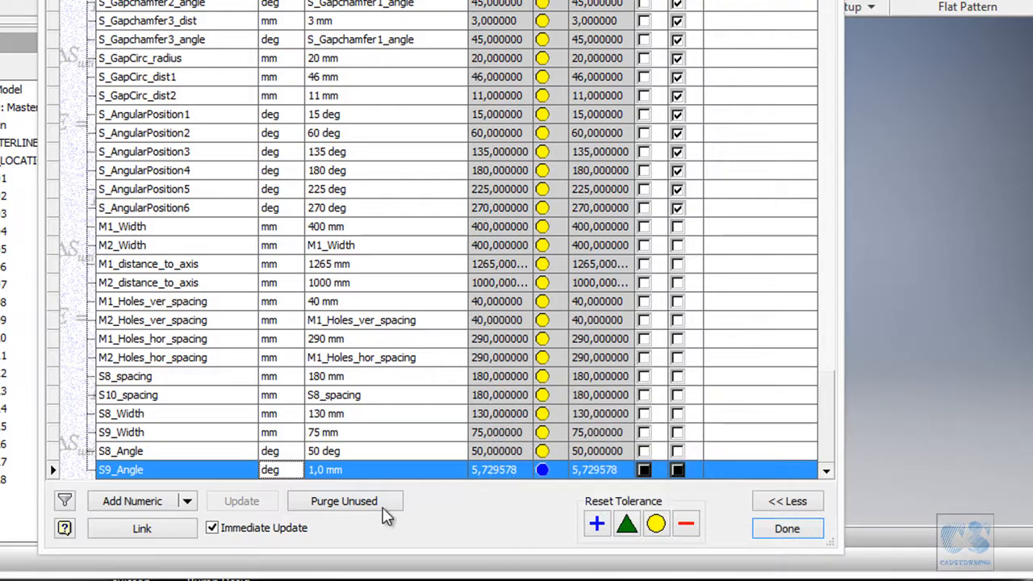
{"action": "left_click", "coordinate": [358, 472]}
{"action": "type", "text": "45"}
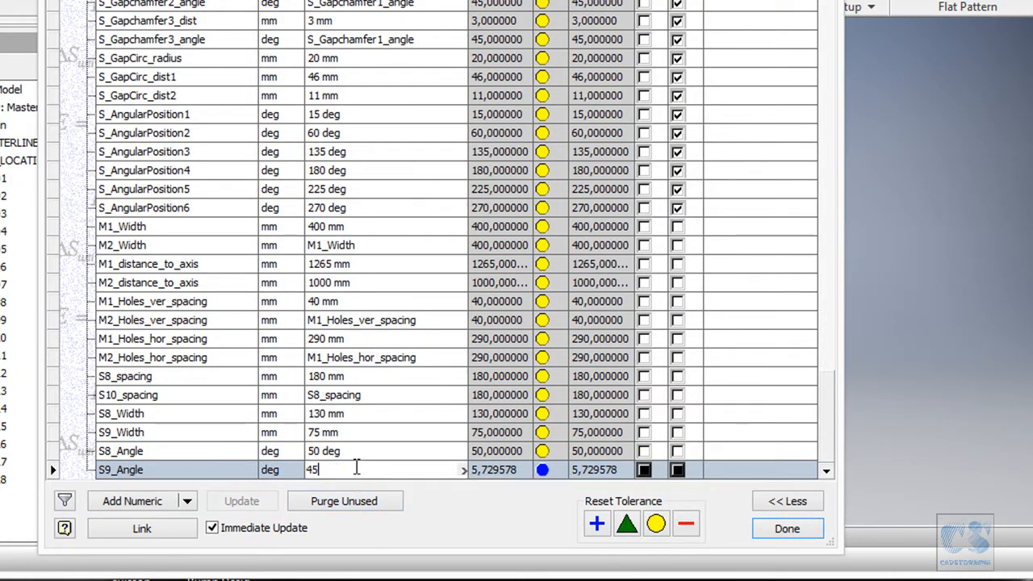
{"action": "key", "text": "Return"}
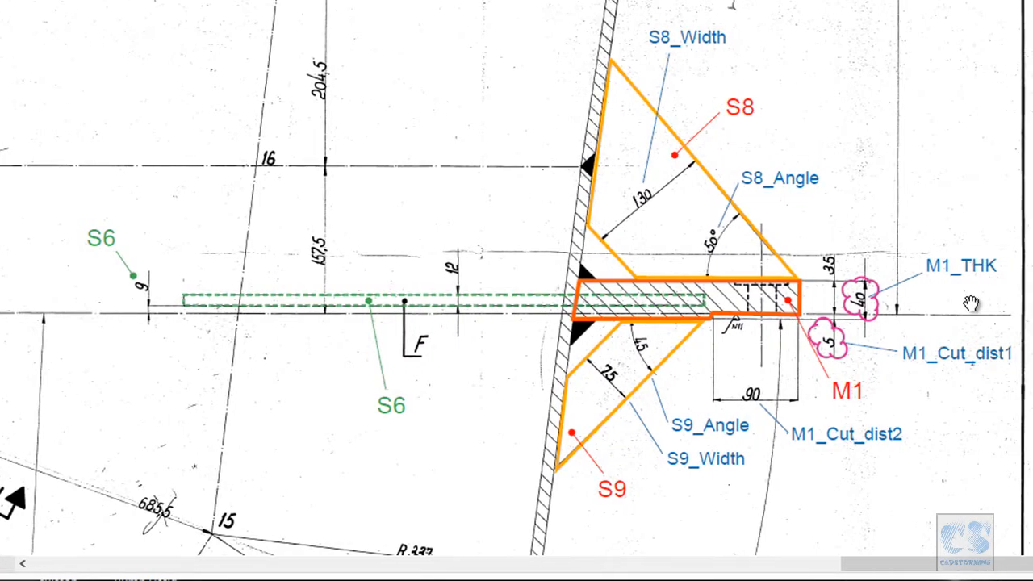
Check the M1 plate thickness on the print and add a user parameter M1_THK of 40 mm in Inventor
{"action": "scroll", "coordinate": [970, 303], "scroll_direction": "up", "scroll_amount": 1}
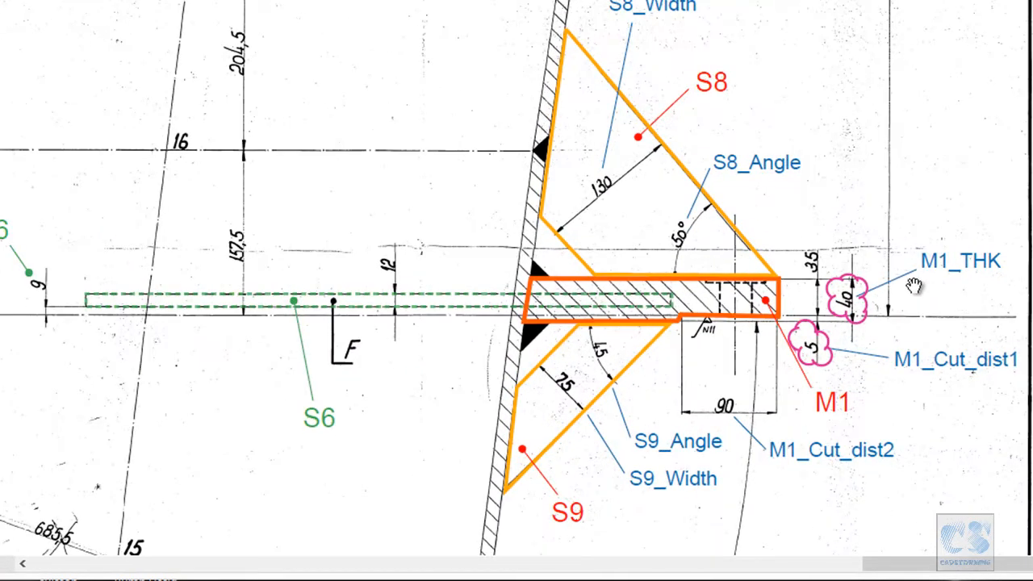
{"action": "left_click", "coordinate": [963, 271]}
{"action": "left_click", "coordinate": [803, 302]}
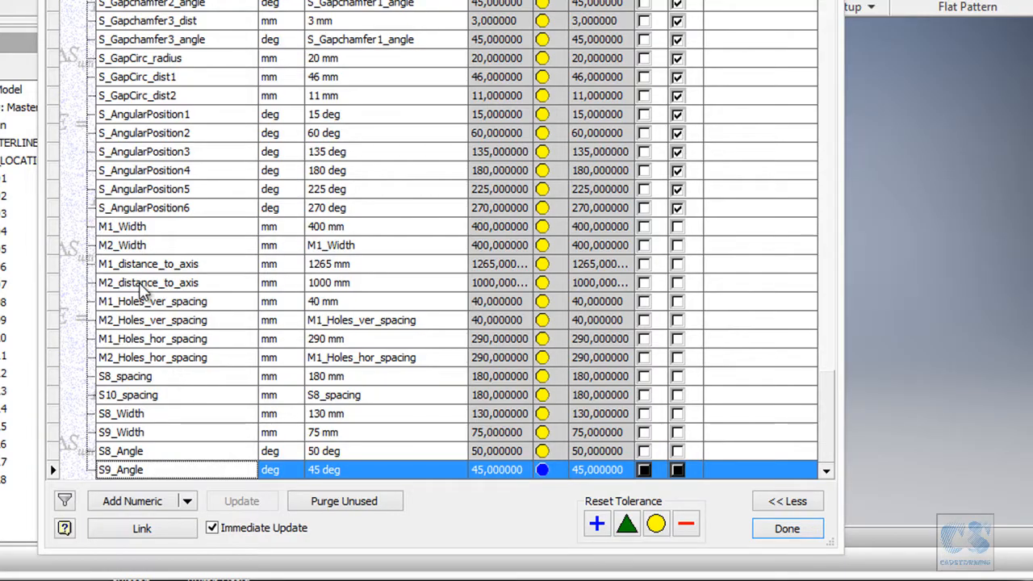
{"action": "double_click", "coordinate": [142, 266]}
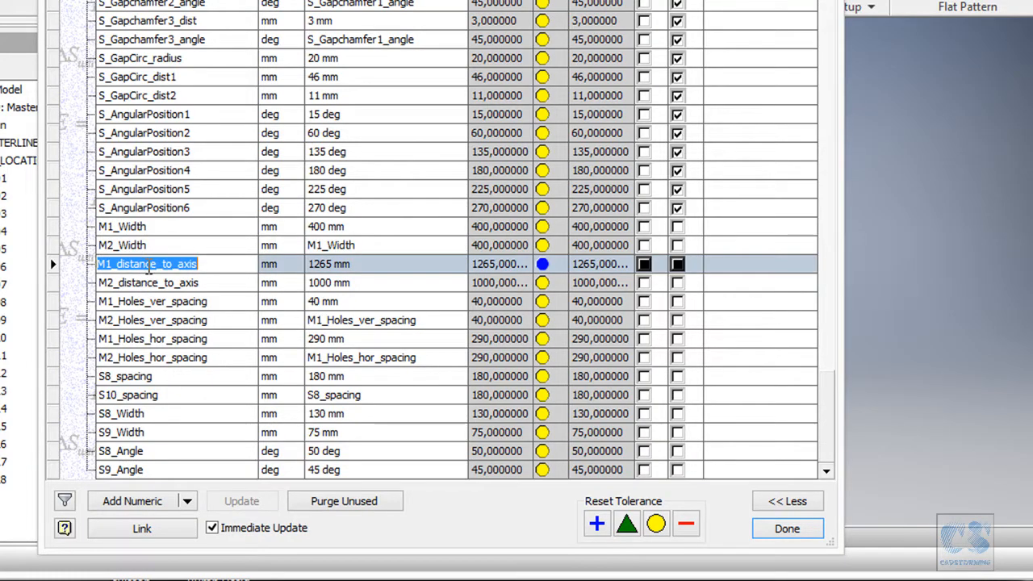
{"action": "double_click", "coordinate": [155, 228]}
{"action": "key", "text": "ctrl+c"}
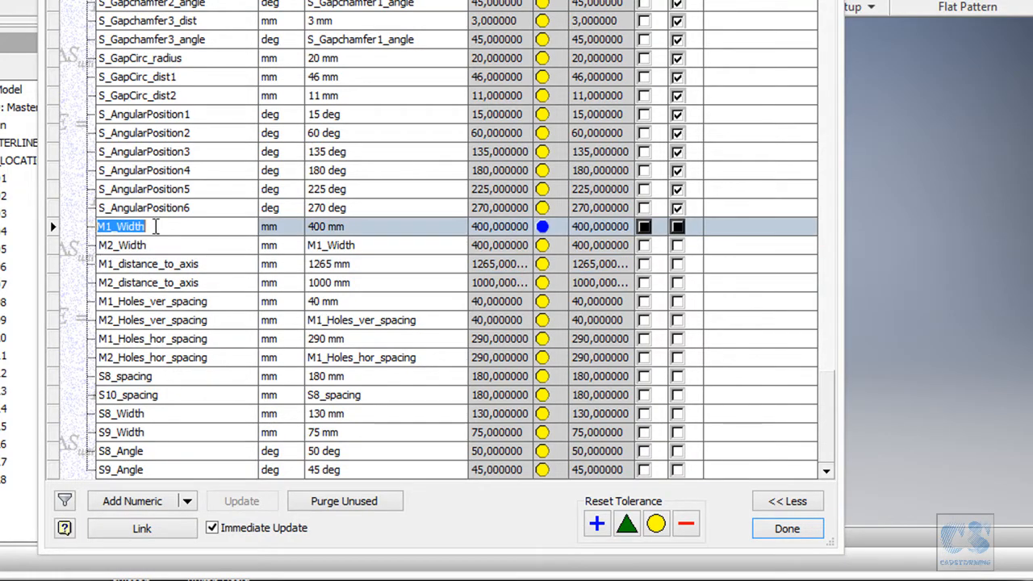
{"action": "left_click", "coordinate": [138, 498]}
{"action": "key", "text": "ctrl+v"}
{"action": "left_click_drag", "start_coordinate": [146, 469], "coordinate": [116, 449]}
{"action": "type", "text": "TH"}
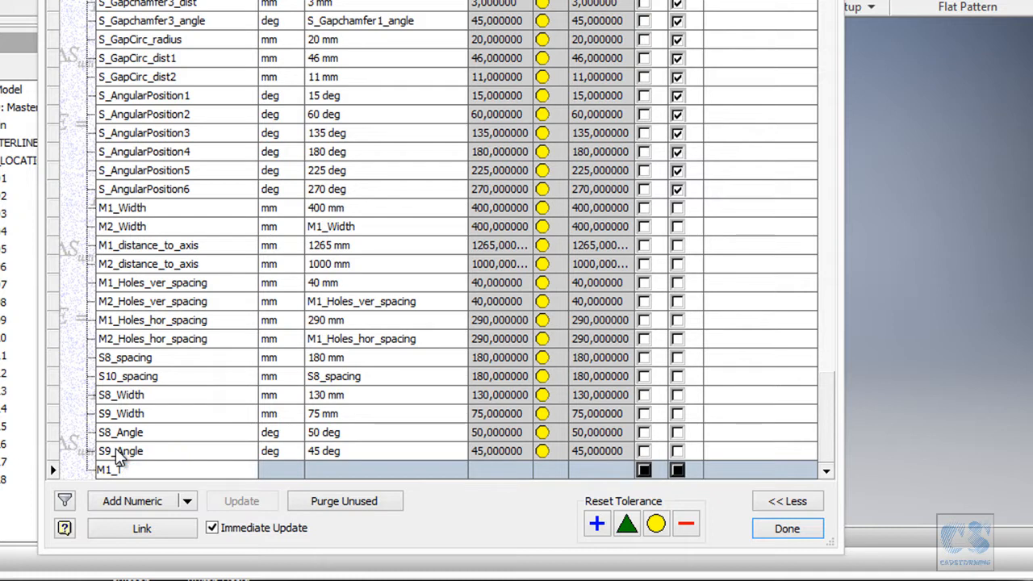
{"action": "type", "text": "K"}
{"action": "key", "text": "Tab"}
{"action": "type", "text": "40"}
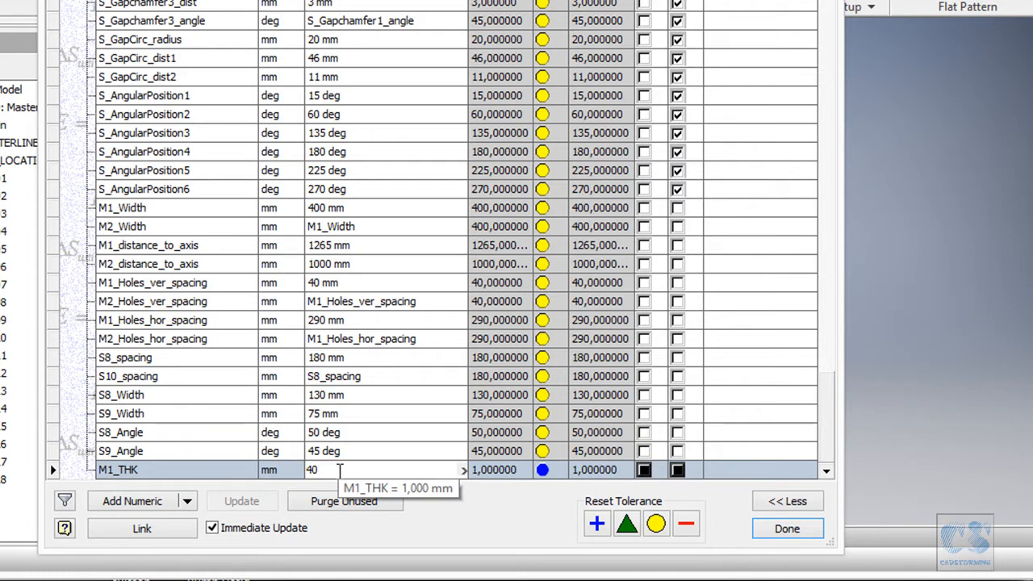
{"action": "key", "text": "Return"}
Add a user parameter M2_THK with its equation set to M1_THK, based on the copied M1_THK name
{"action": "left_click", "coordinate": [173, 472]}
{"action": "key", "text": "ctrl+c"}
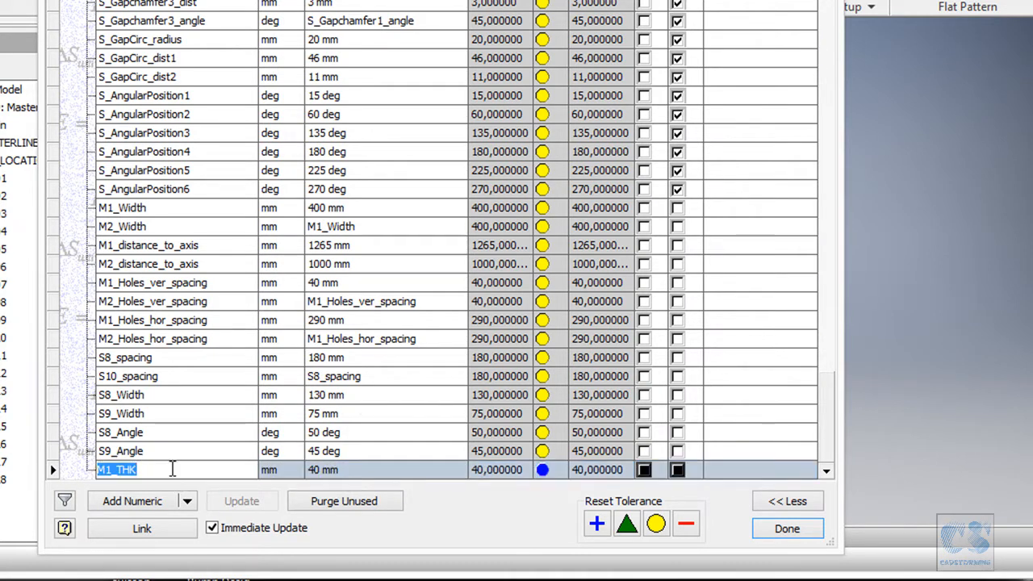
{"action": "left_click", "coordinate": [138, 499]}
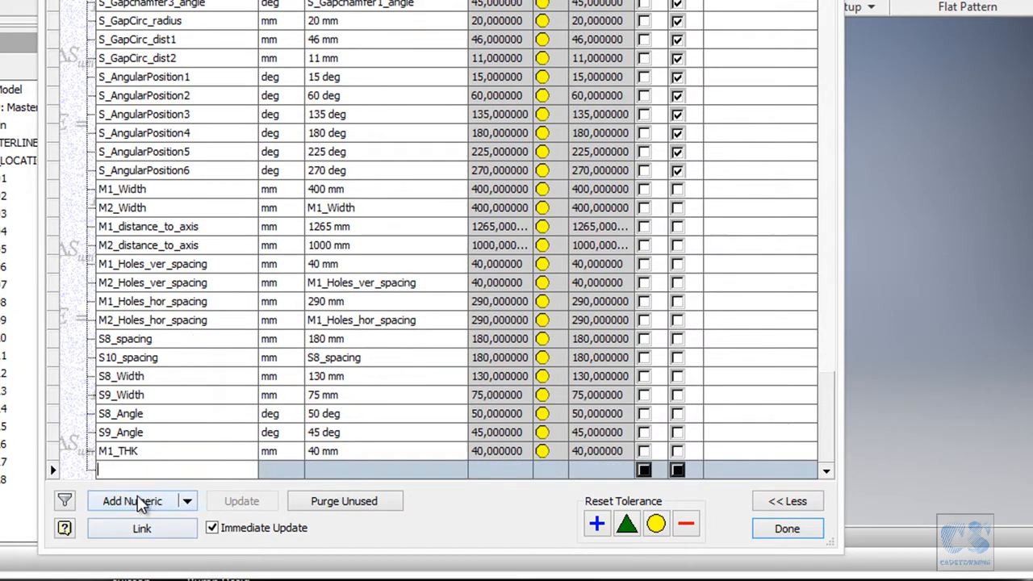
{"action": "key", "text": "ctrl+v"}
{"action": "key", "text": "Left"}
{"action": "key", "text": "Left"}
{"action": "key", "text": "Left"}
{"action": "key", "text": "Left"}
{"action": "key", "text": "BackSpace"}
{"action": "type", "text": "2"}
{"action": "left_click", "coordinate": [332, 468]}
{"action": "key", "text": "ctrl+v"}
{"action": "key", "text": "Return"}
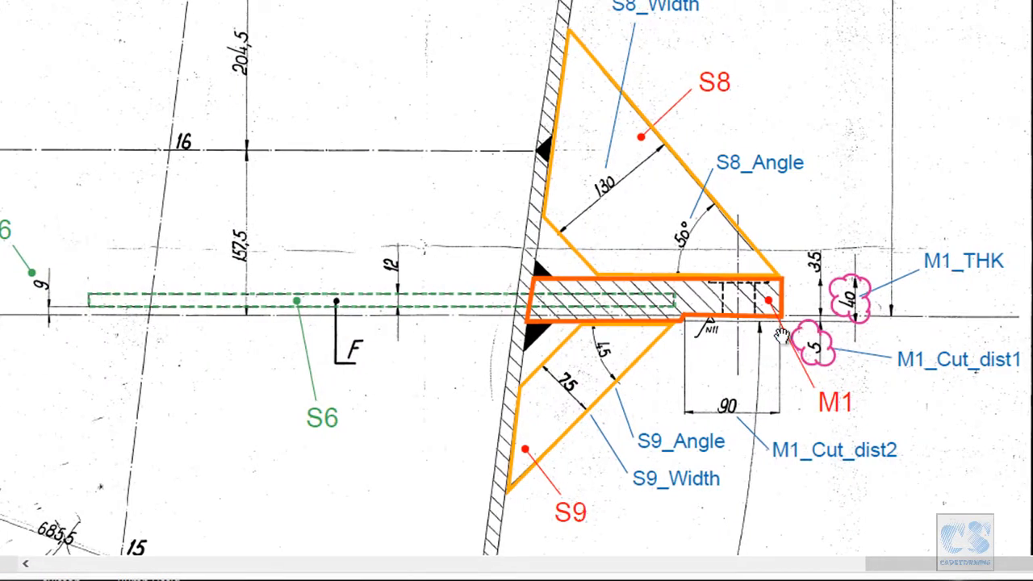
Check the M1_Cut_dist1 label on the print and set the M2_Cut_dist2 parameter's equation to M1_Cut_dist2
{"action": "left_click", "coordinate": [900, 359]}
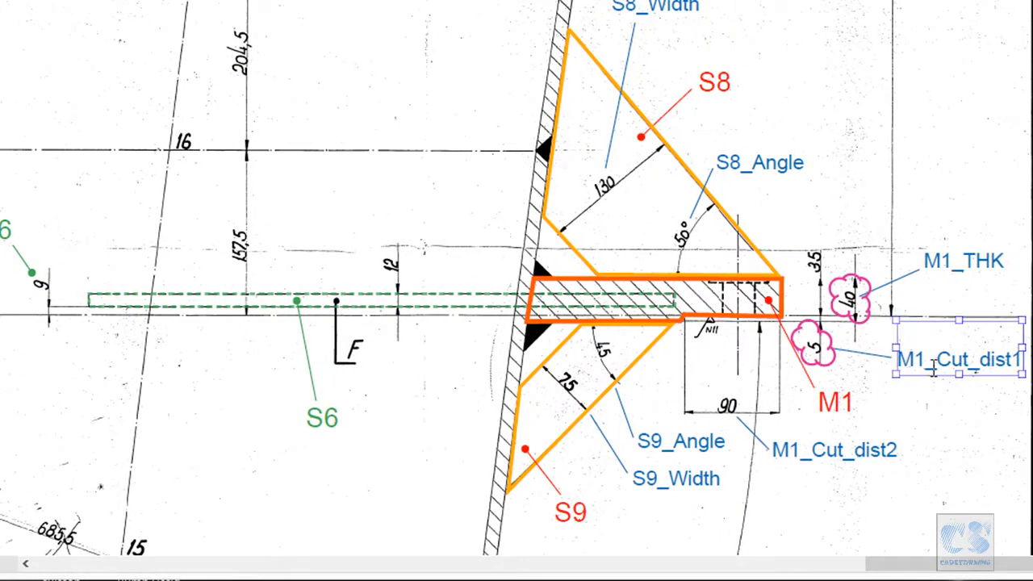
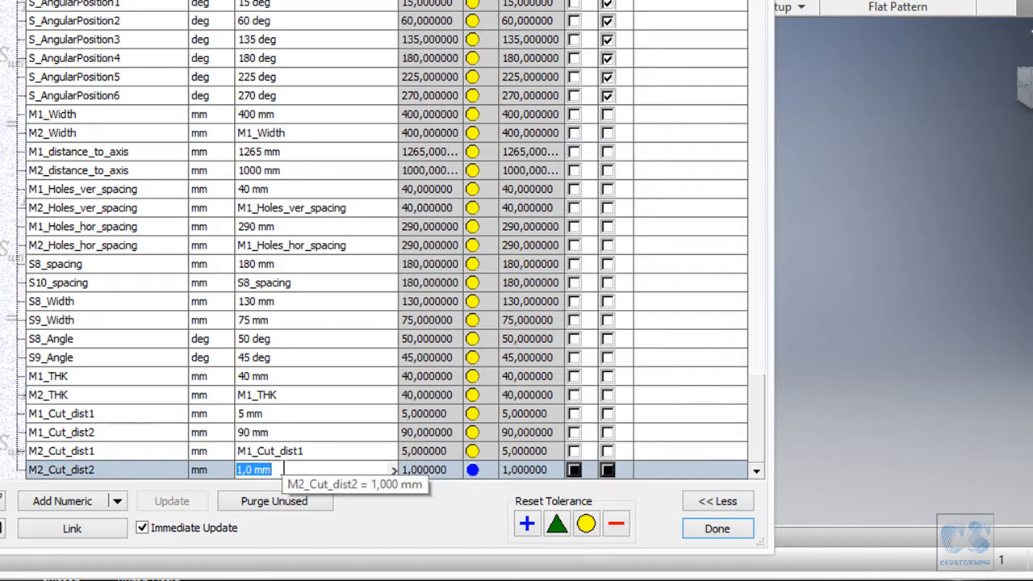
{"action": "key", "text": "Return"}
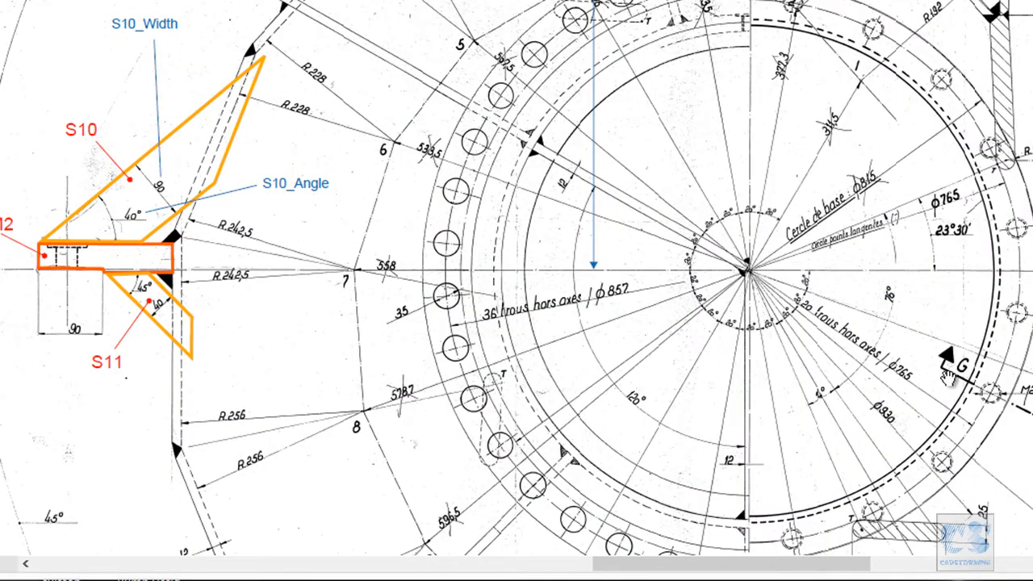
Check the S9 rib labels on the print and copy the S9_Width parameter name in Inventor
{"action": "scroll", "coordinate": [892, 173], "scroll_direction": "up", "scroll_amount": 2, "text": "ctrl"}
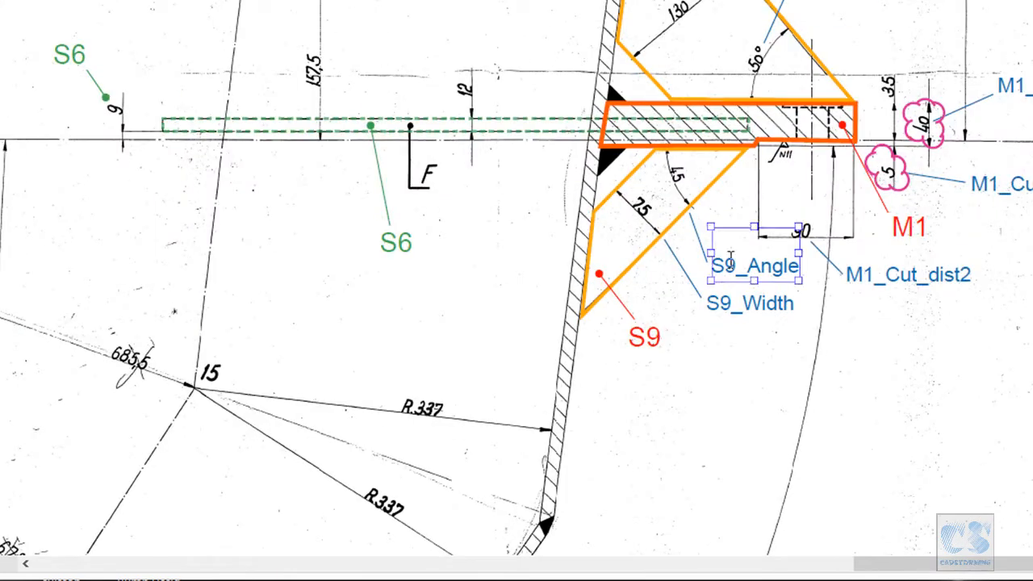
{"action": "left_click_drag", "start_coordinate": [760, 349], "coordinate": [745, 385]}
{"action": "left_click", "coordinate": [726, 353]}
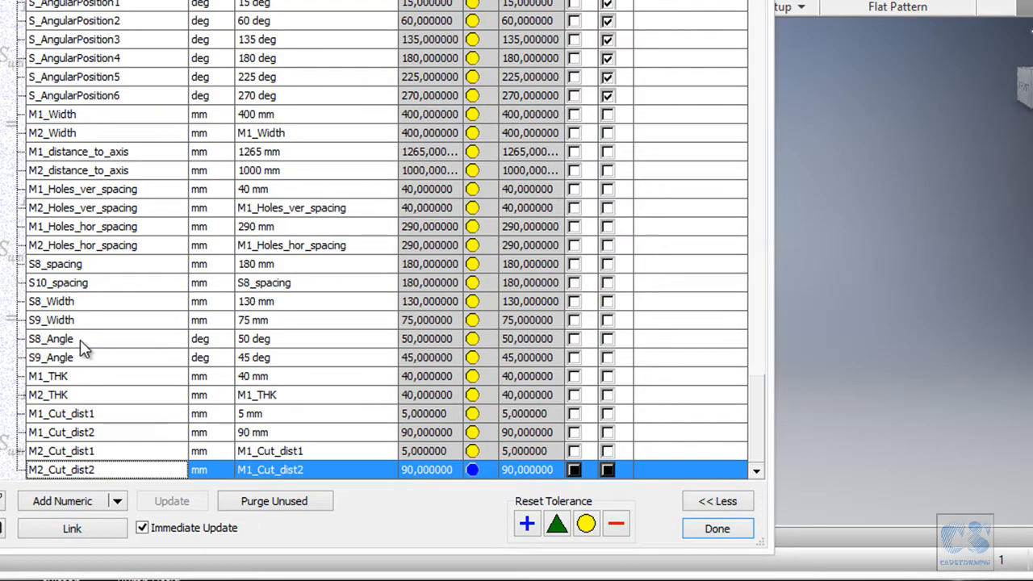
{"action": "left_click", "coordinate": [79, 358]}
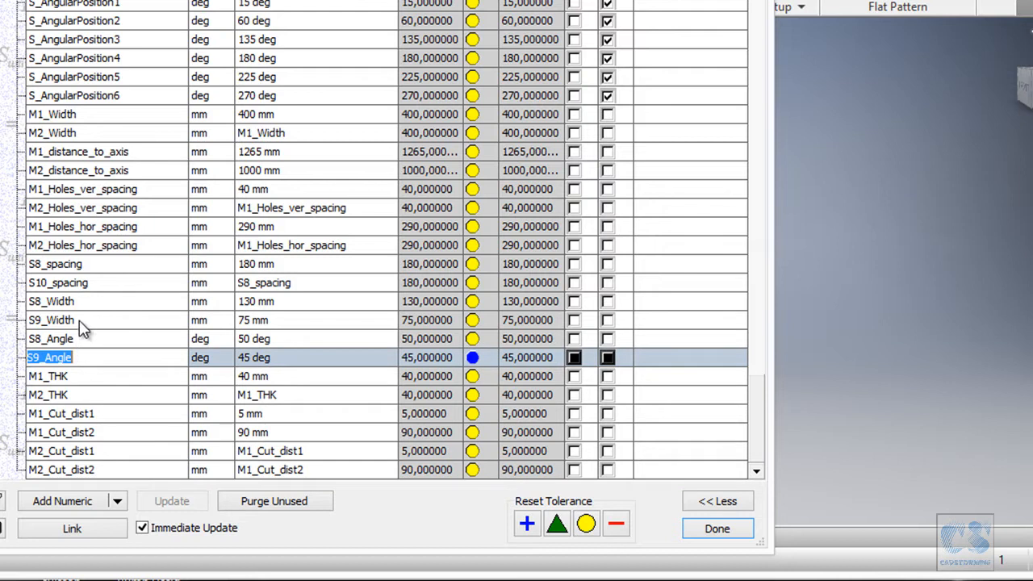
{"action": "left_click", "coordinate": [81, 319]}
{"action": "key", "text": "ctrl+c"}
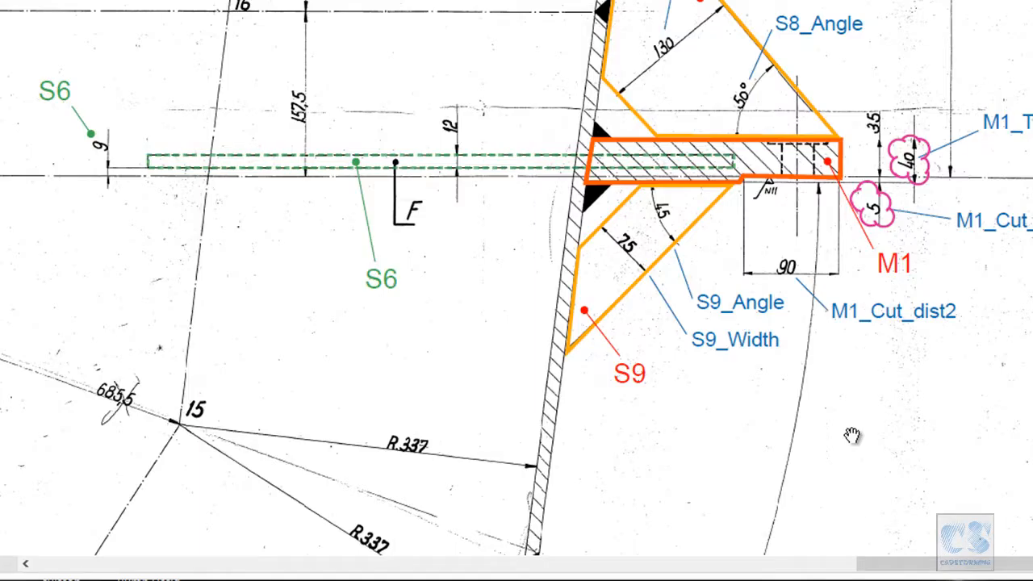
Check ribs S10 and S11 on the print and add a user parameter S10_Width of 90 mm from the copied name
{"action": "scroll", "coordinate": [942, 390], "scroll_direction": "down", "scroll_amount": 3}
{"action": "left_click_drag", "start_coordinate": [34, 413], "coordinate": [669, 412]}
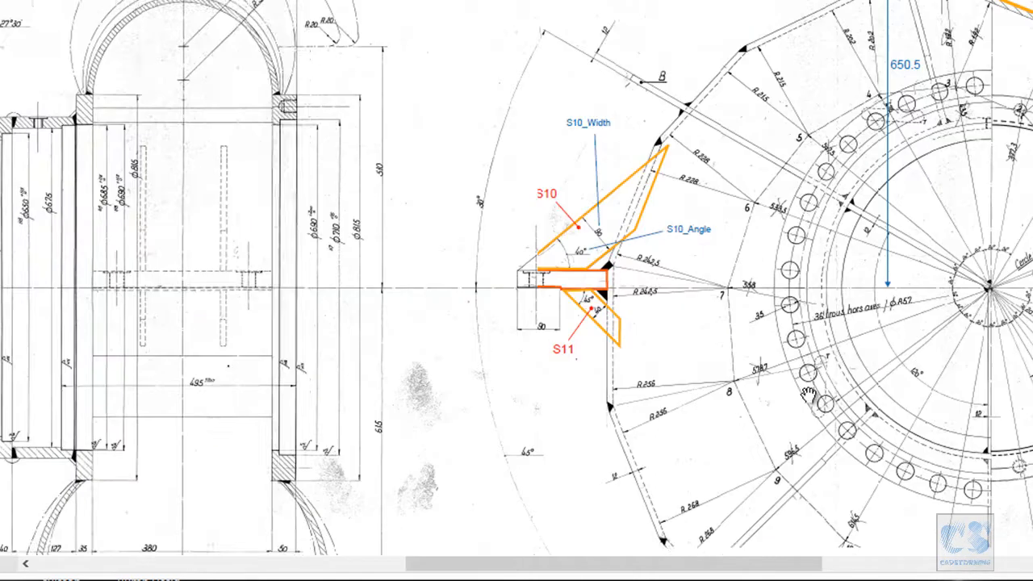
{"action": "scroll", "coordinate": [596, 227], "scroll_direction": "up", "scroll_amount": 2}
{"action": "scroll", "coordinate": [773, 220], "scroll_direction": "up", "scroll_amount": 3}
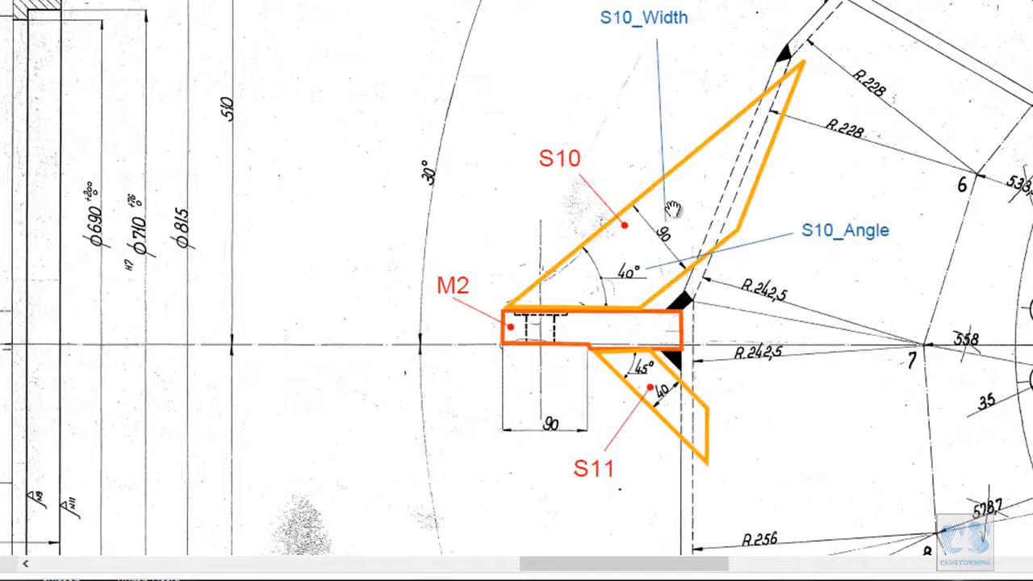
{"action": "left_click_drag", "start_coordinate": [687, 489], "coordinate": [592, 468]}
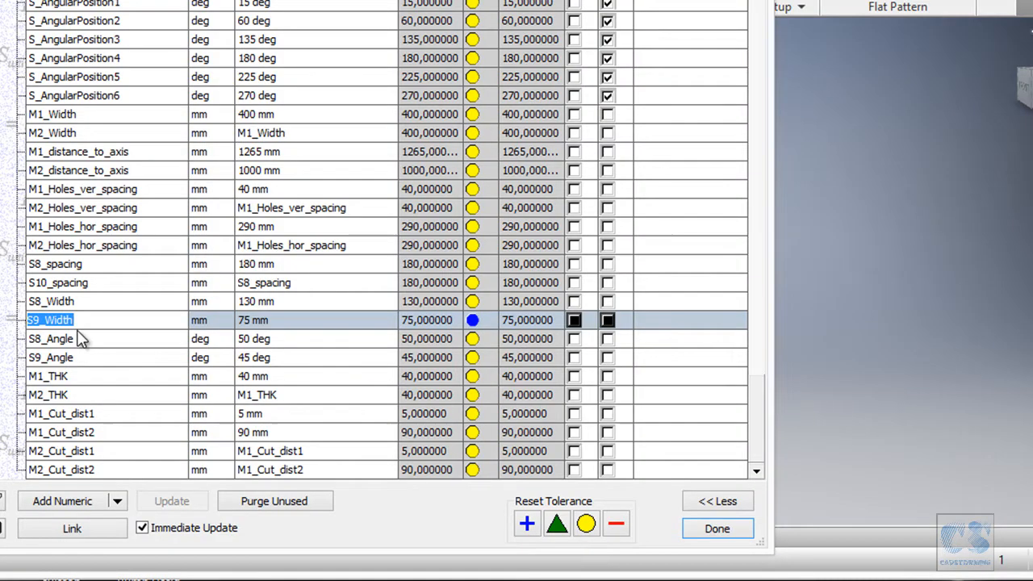
{"action": "left_click", "coordinate": [66, 498]}
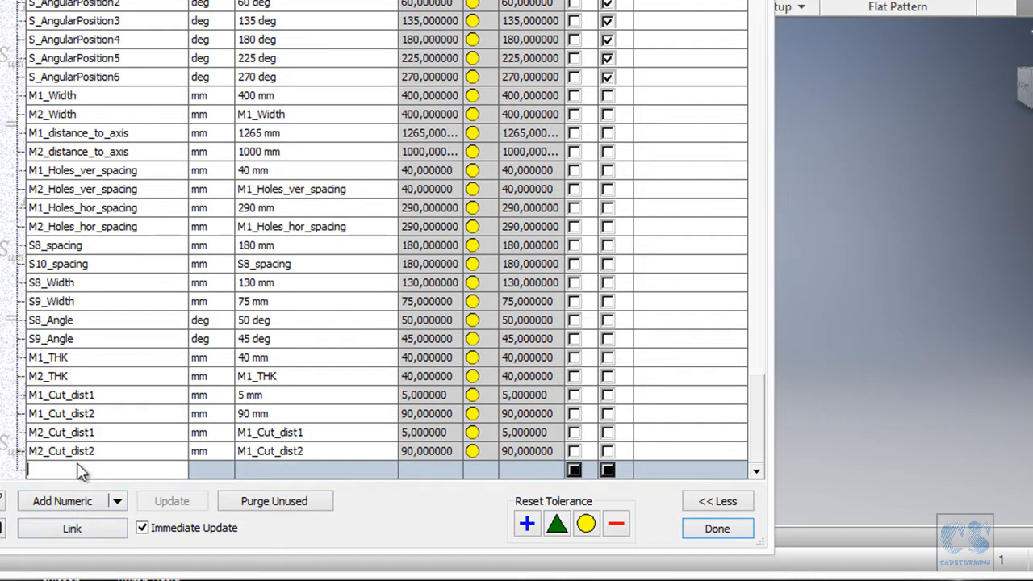
{"action": "key", "text": "ctrl+v"}
{"action": "type", "text": "10"}
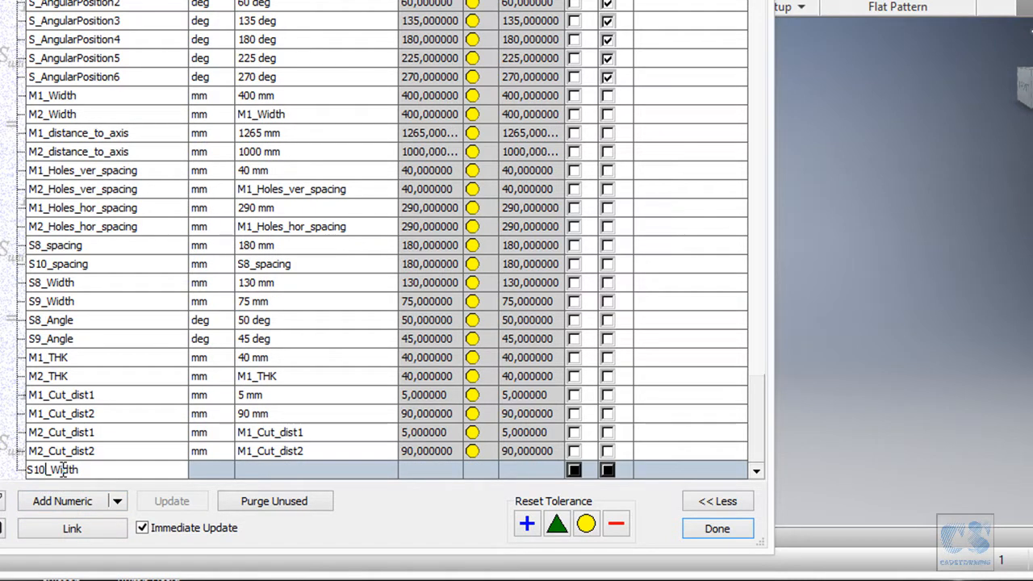
{"action": "key", "text": "alt+Tab"}
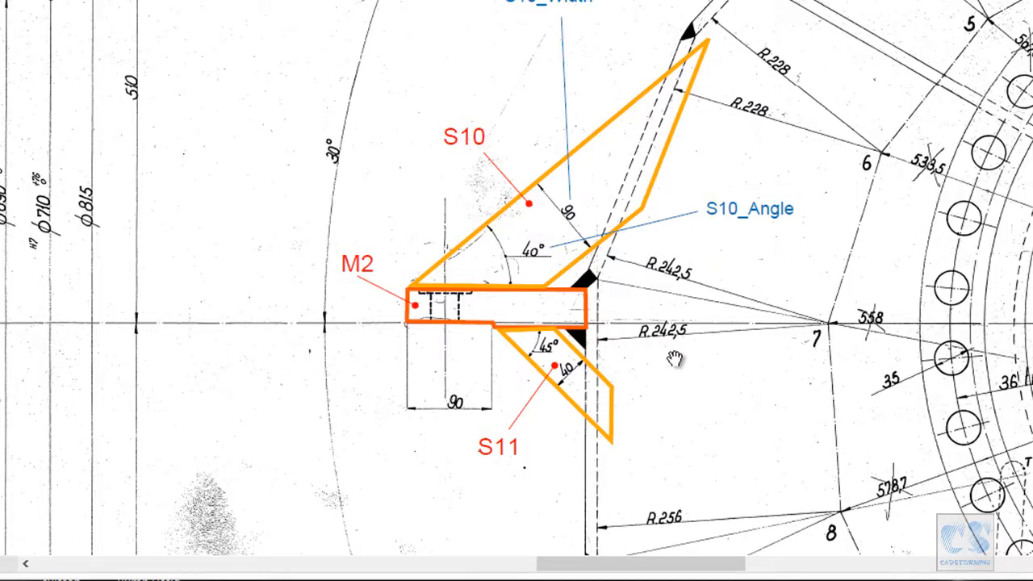
{"action": "key", "text": "alt+Tab"}
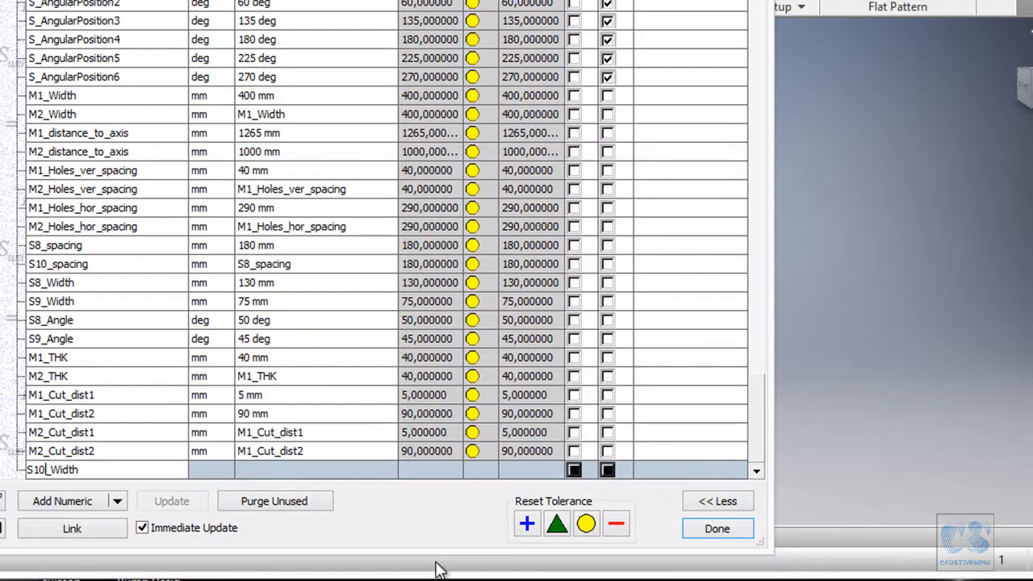
{"action": "left_click", "coordinate": [267, 470]}
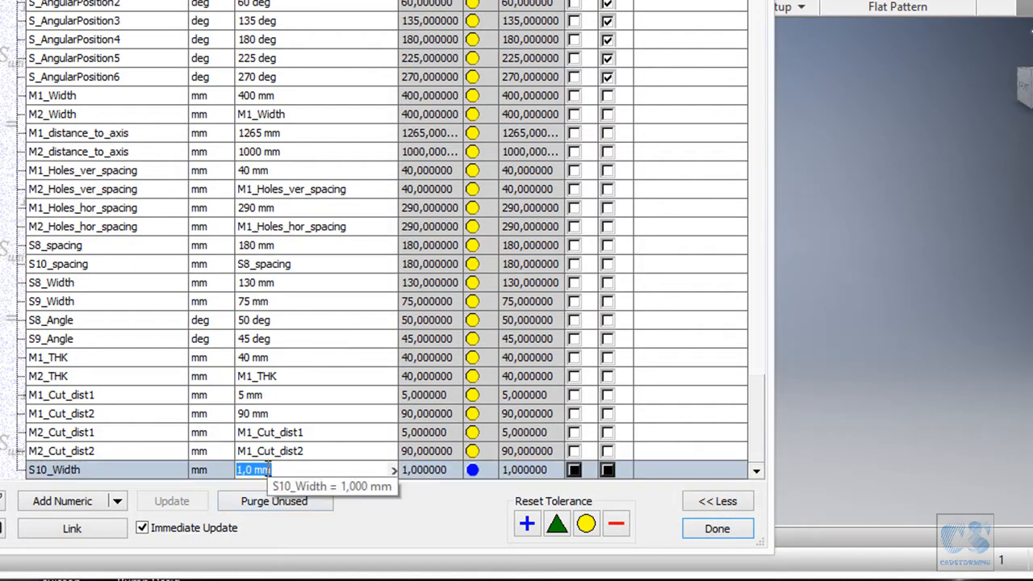
{"action": "type", "text": "90"}
{"action": "key", "text": "Return"}
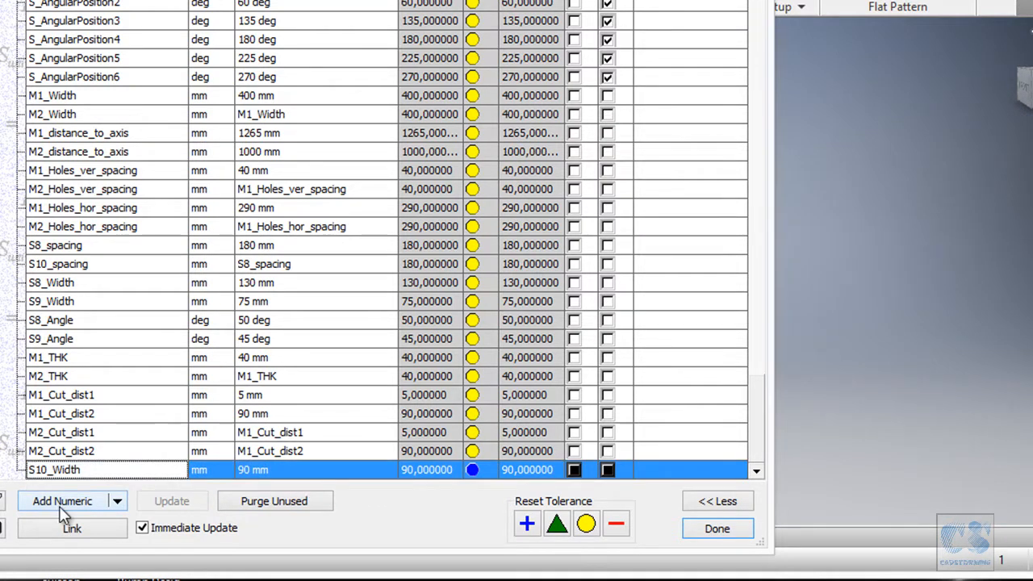
Add a user parameter named S10_Angle, based on the copied S9_Angle name
{"action": "left_click", "coordinate": [79, 338]}
{"action": "key", "text": "ctrl+c"}
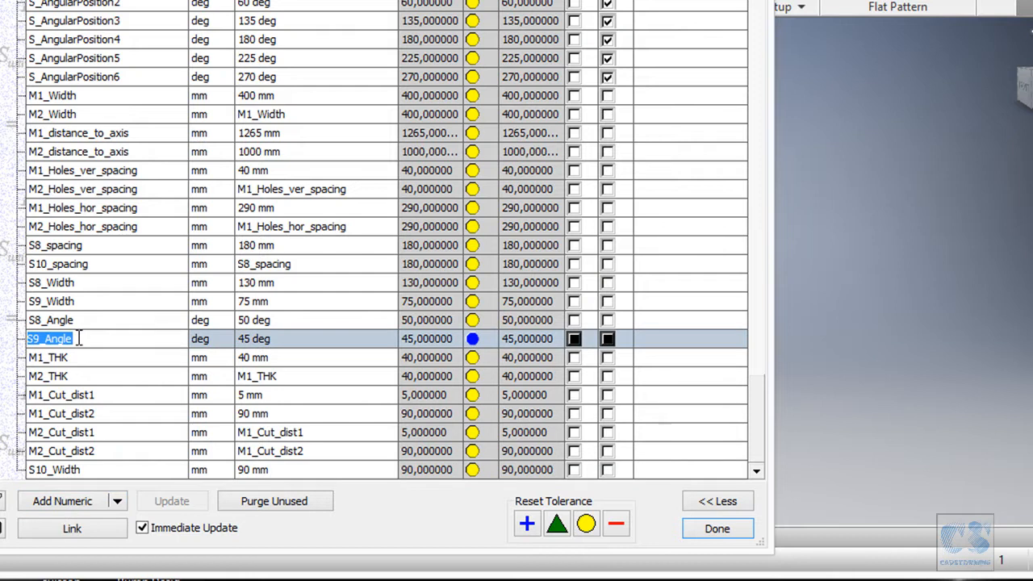
{"action": "left_click", "coordinate": [53, 501]}
{"action": "key", "text": "ctrl+v"}
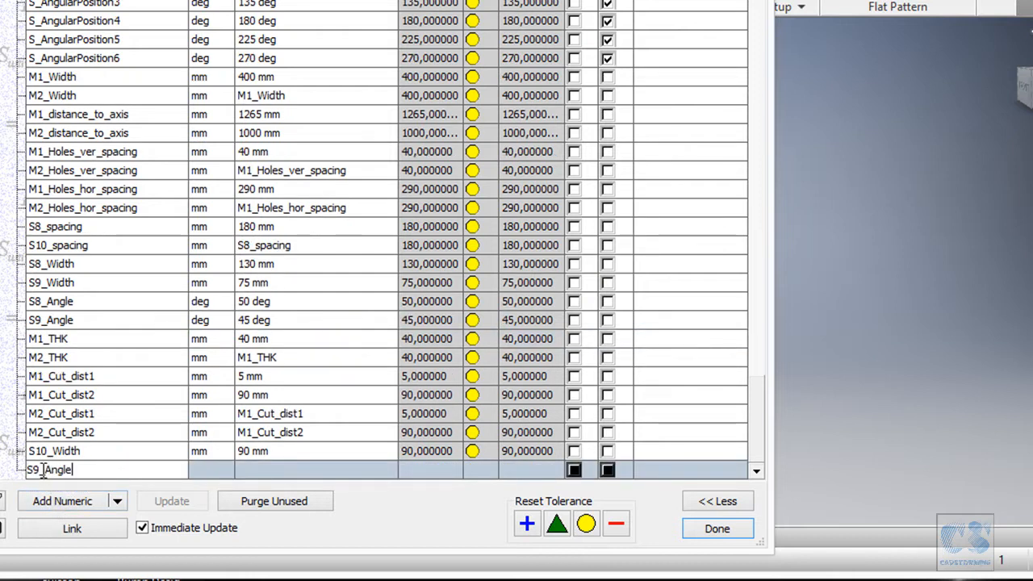
{"action": "left_click_drag", "start_coordinate": [37, 471], "coordinate": [32, 471]}
{"action": "type", "text": "10"}
{"action": "key", "text": "Return"}
Set the S10_Angle parameter's unit to deg and its equation to 40 deg
{"action": "left_click", "coordinate": [214, 468]}
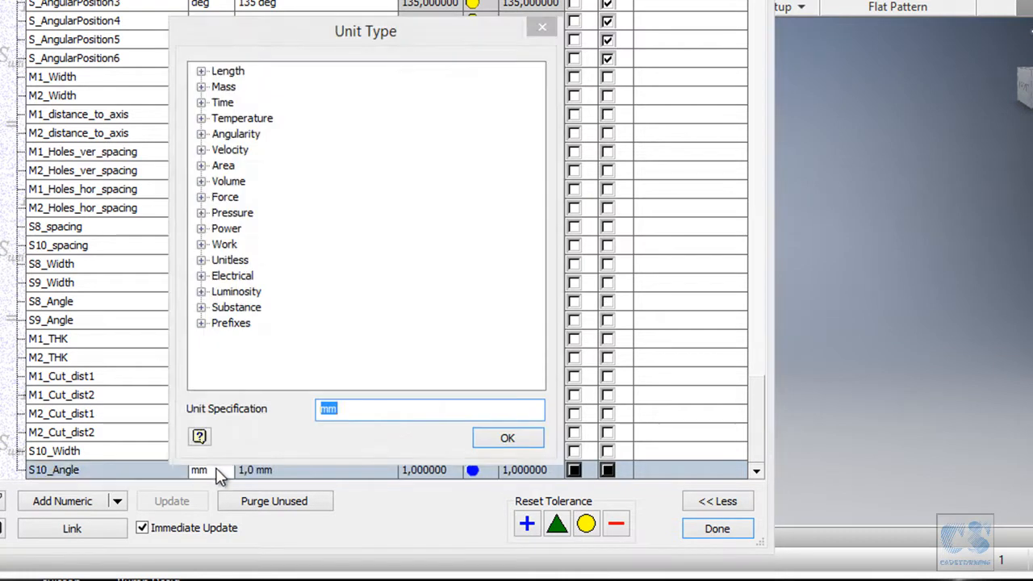
{"action": "type", "text": "deg"}
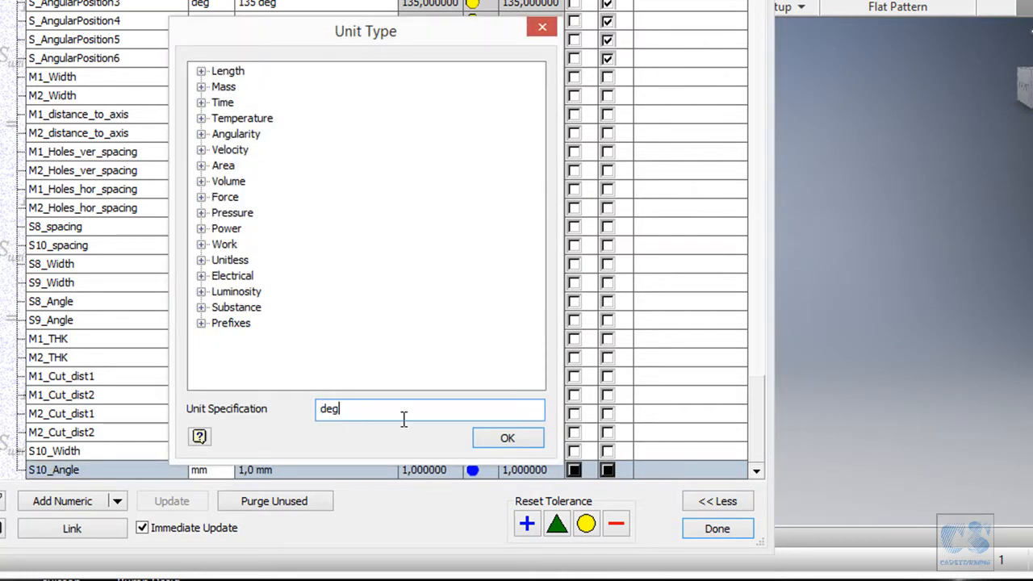
{"action": "left_click", "coordinate": [502, 438]}
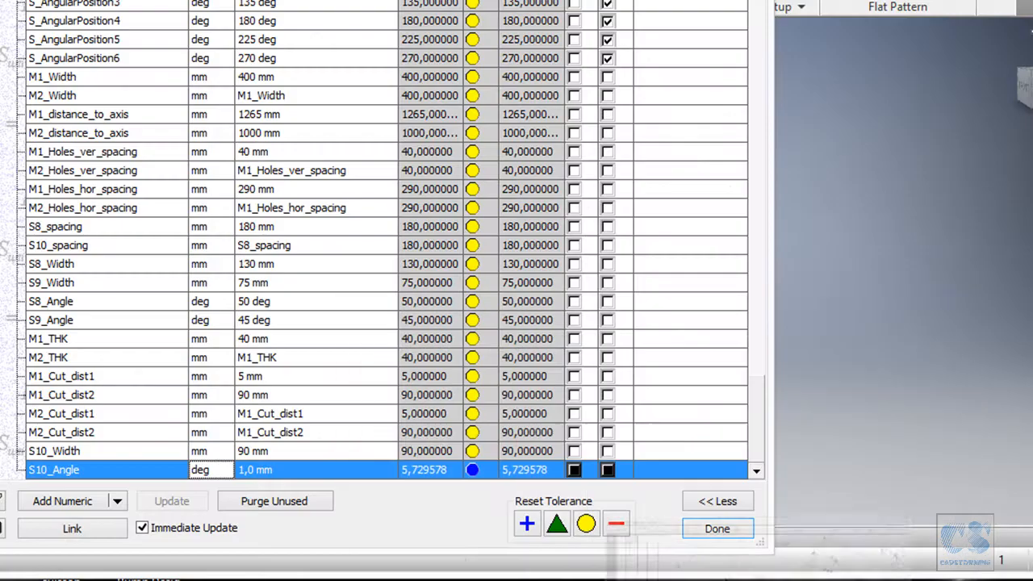
{"action": "left_click", "coordinate": [254, 470]}
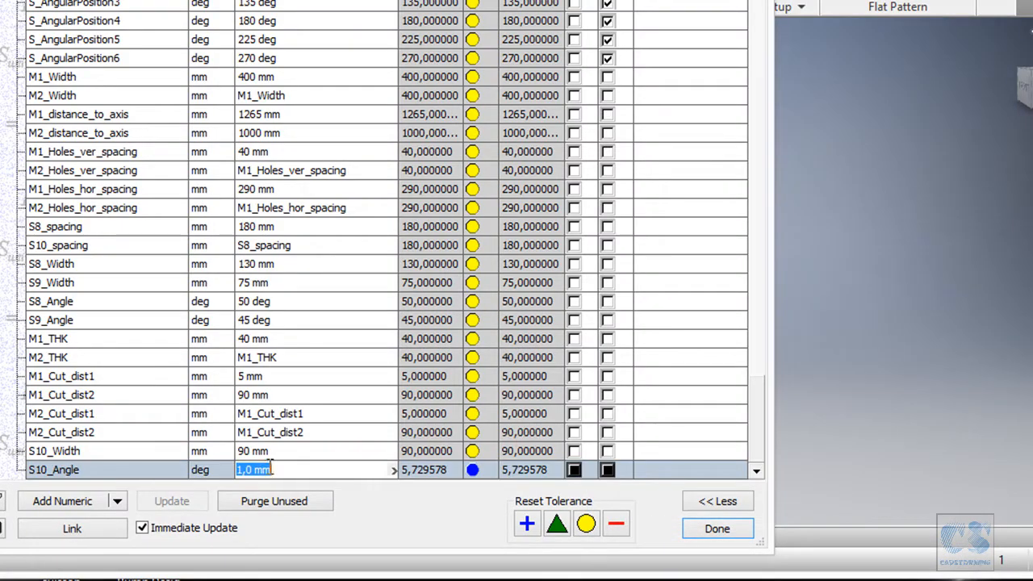
{"action": "type", "text": "40"}
{"action": "key", "text": "Return"}
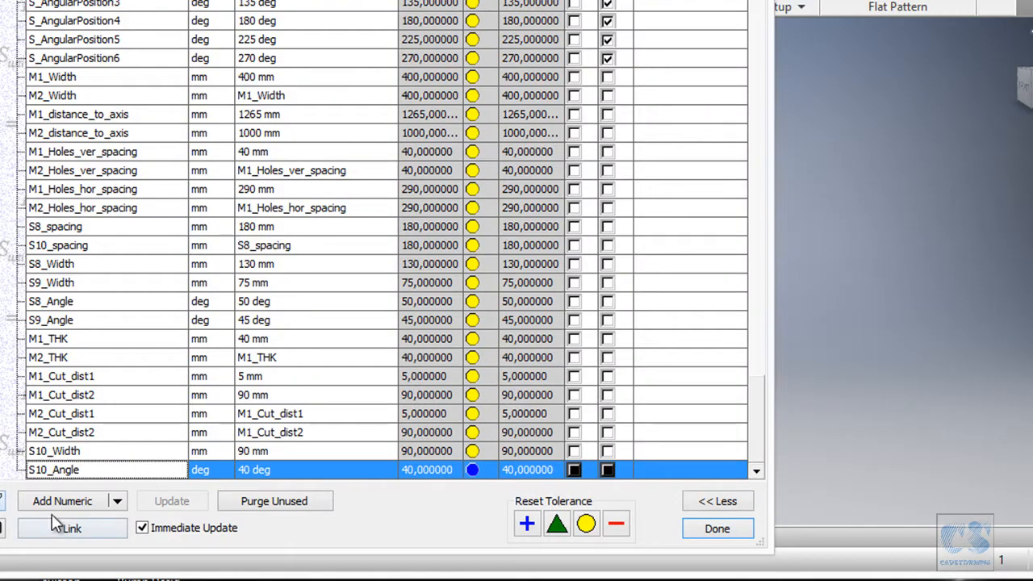
Add a user parameter S11_Width of 40 mm, based on the copied S10_Width name
{"action": "double_click", "coordinate": [97, 452]}
{"action": "key", "text": "ctrl+c"}
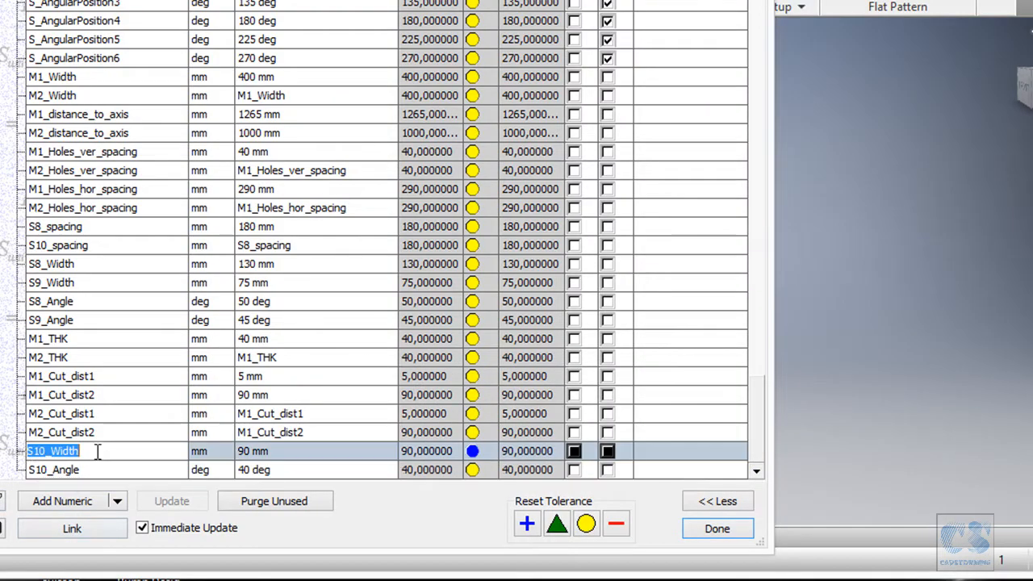
{"action": "left_click", "coordinate": [69, 502]}
{"action": "key", "text": "ctrl+v"}
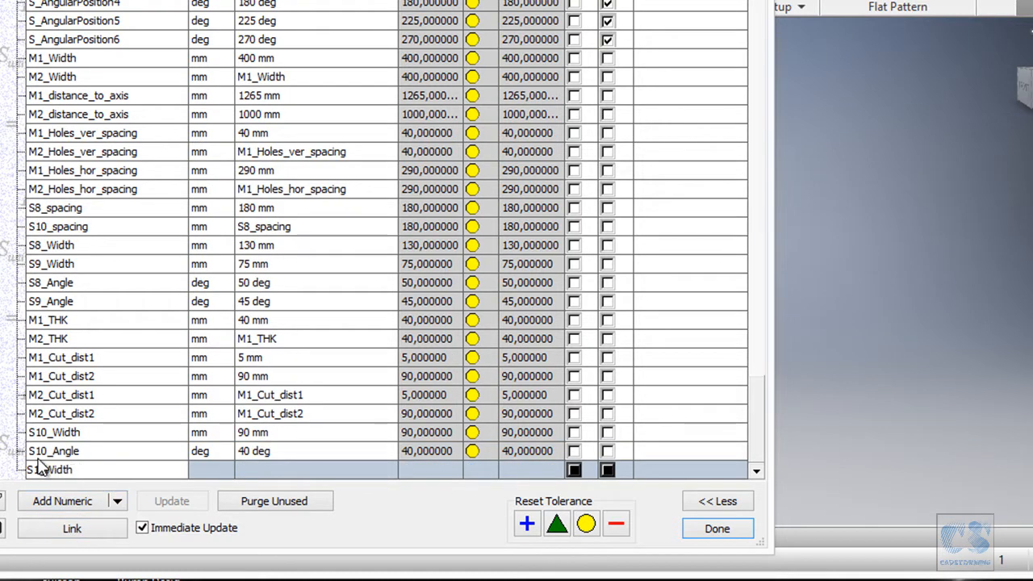
{"action": "left_click", "coordinate": [250, 469]}
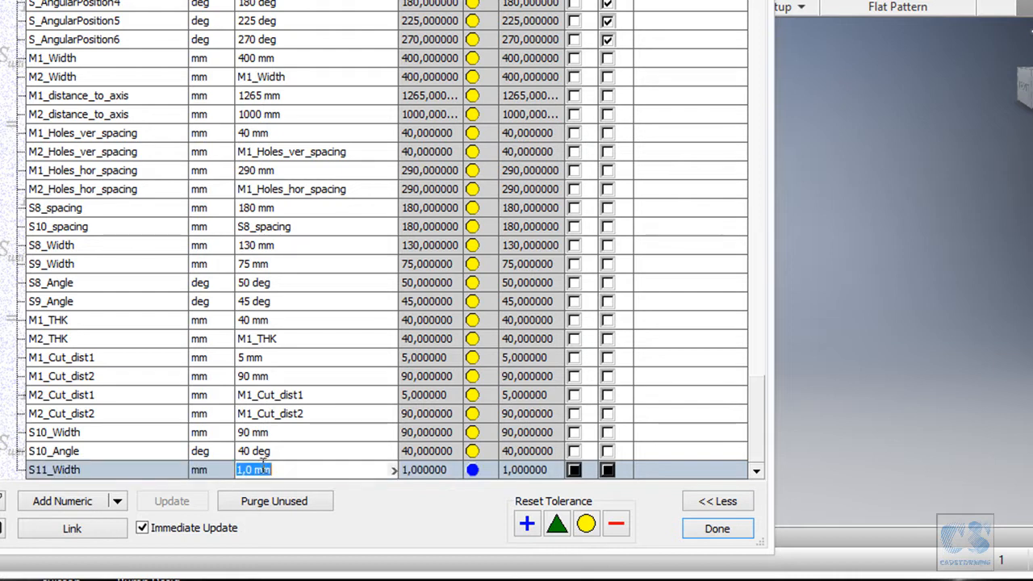
{"action": "type", "text": "40"}
{"action": "key", "text": "Return"}
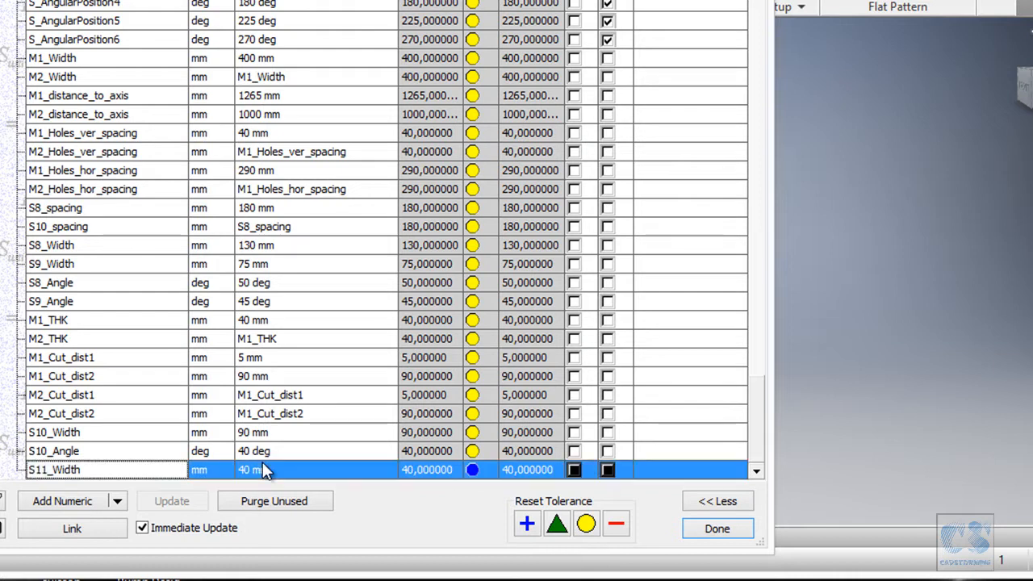
Add a user parameter S11_Angle in deg, based on the copied S10_Angle name
{"action": "left_click", "coordinate": [92, 451]}
{"action": "key", "text": "ctrl+c"}
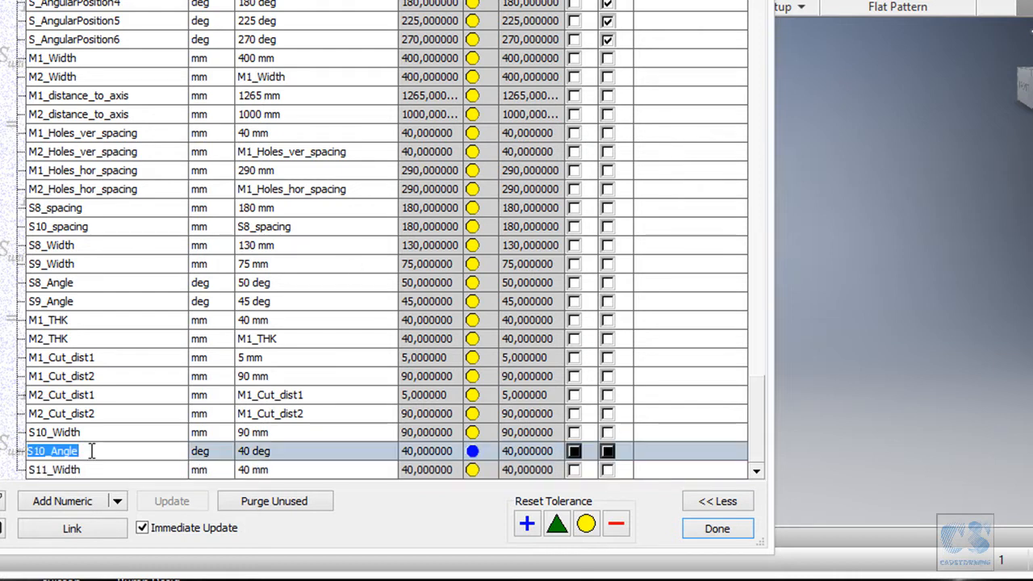
{"action": "left_click", "coordinate": [71, 502]}
{"action": "key", "text": "ctrl+v"}
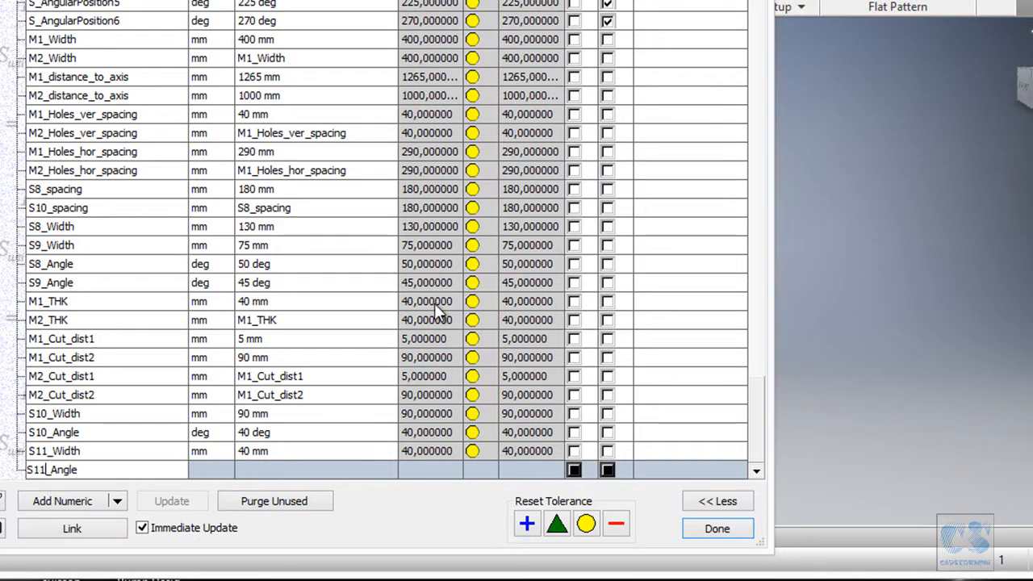
{"action": "left_click", "coordinate": [197, 472]}
{"action": "left_click", "coordinate": [212, 474]}
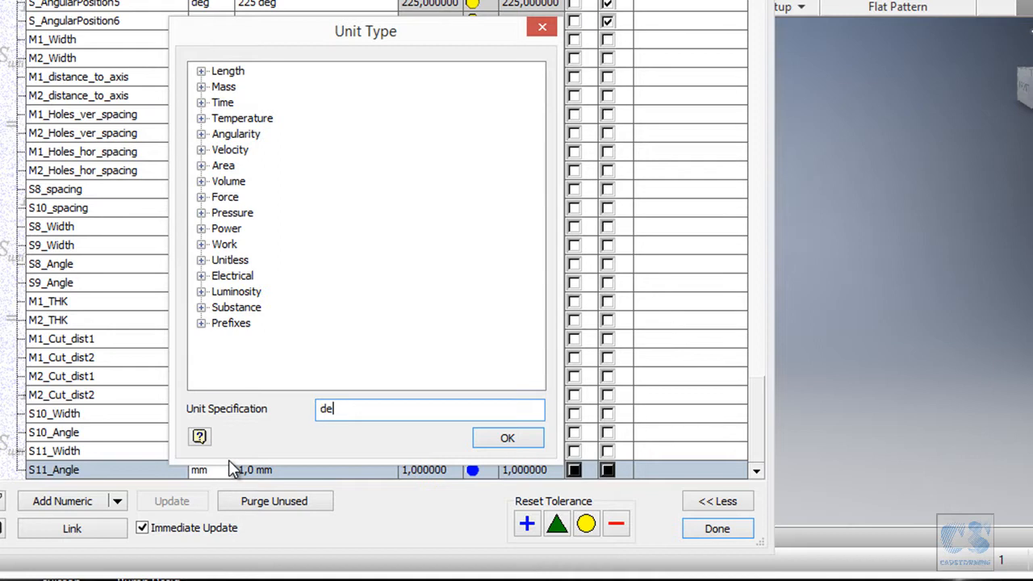
{"action": "left_click", "coordinate": [533, 437]}
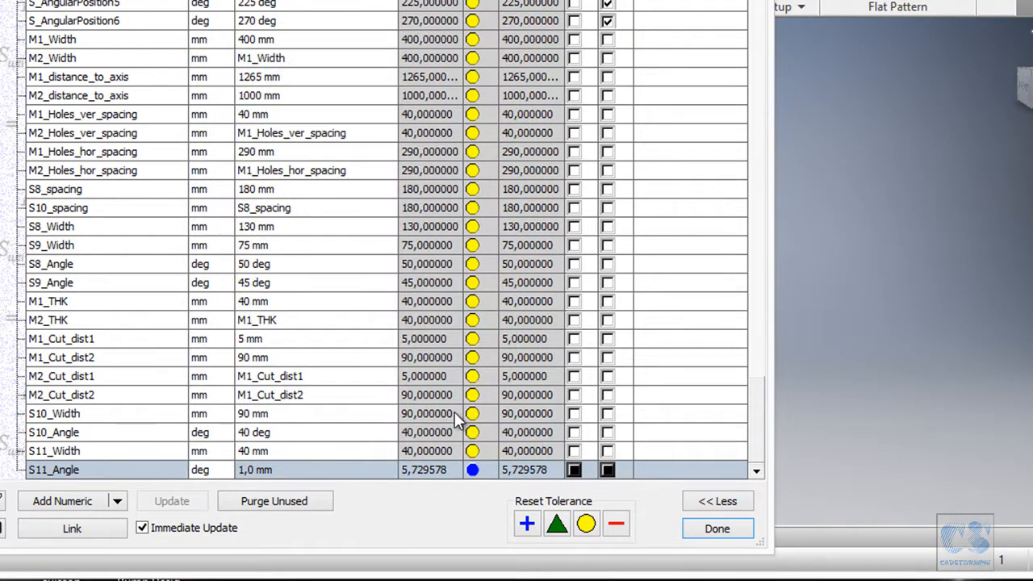
Set the S11_Angle parameter's equation to S9_Angle and finish editing the parameters
{"action": "left_click", "coordinate": [292, 282]}
{"action": "left_click", "coordinate": [113, 282]}
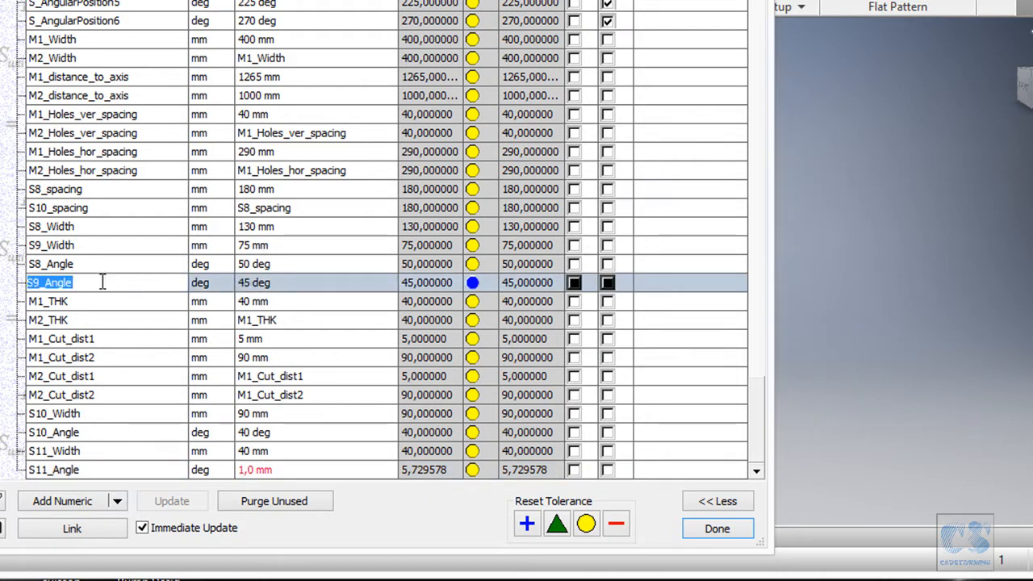
{"action": "left_click", "coordinate": [287, 470]}
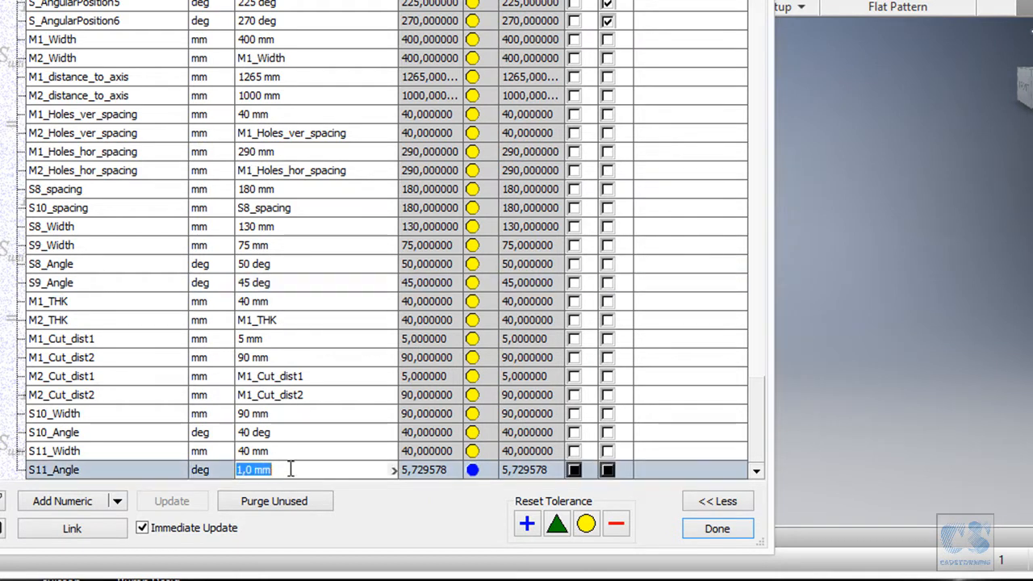
{"action": "type", "text": "S9_Angle"}
{"action": "key", "text": "Return"}
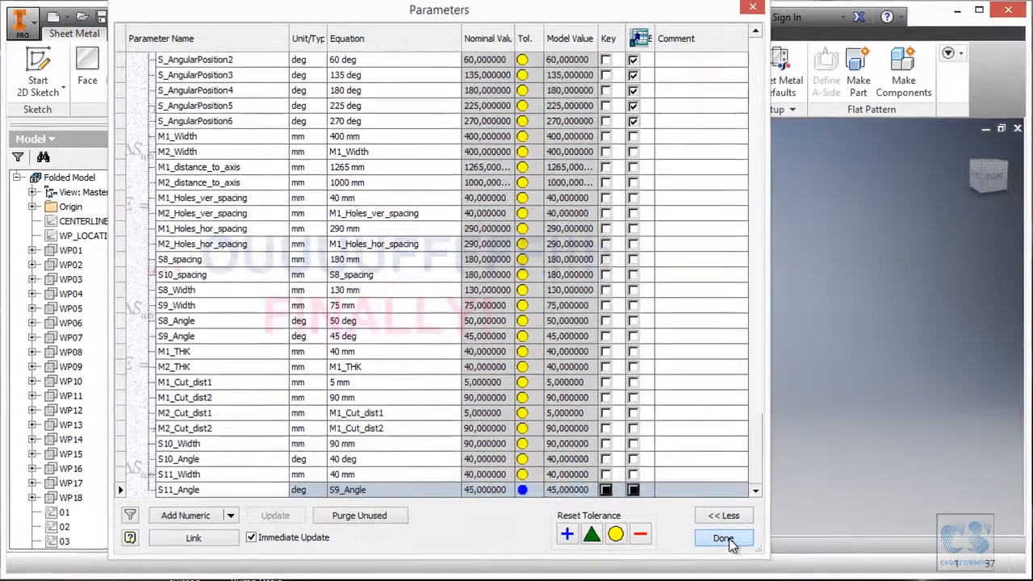
{"action": "left_click", "coordinate": [717, 529]}
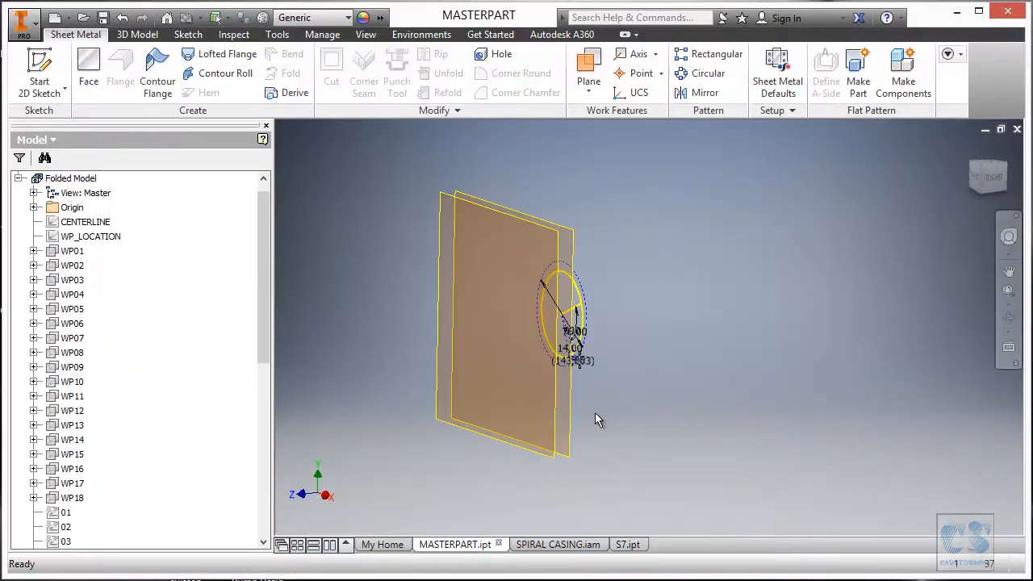
Switch to the print in Adobe Reader and examine plates M2 and M1 with their ribs
{"action": "left_click", "coordinate": [719, 579]}
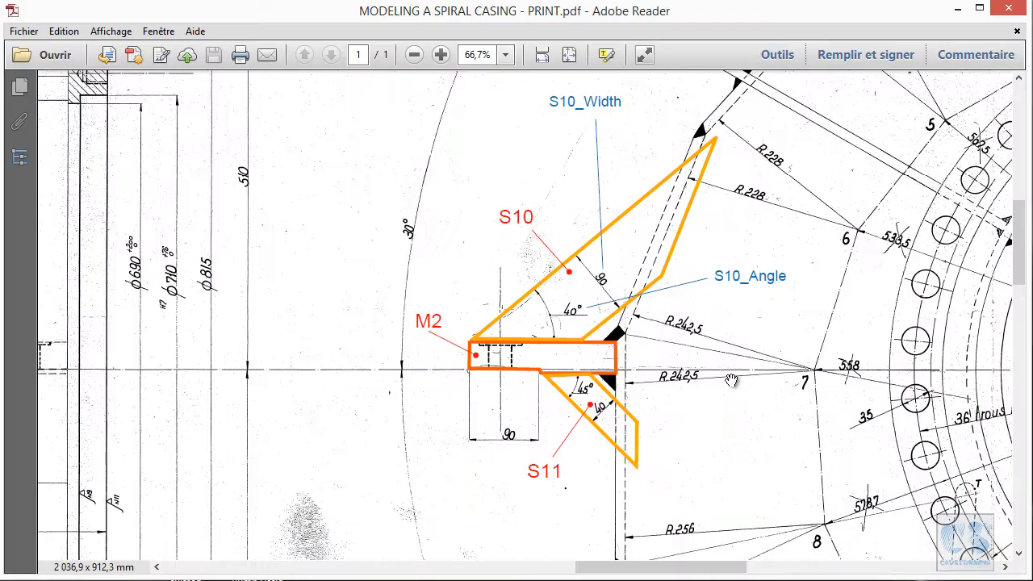
{"action": "scroll", "coordinate": [750, 381], "scroll_direction": "down", "scroll_amount": 2, "text": "ctrl"}
{"action": "left_click_drag", "start_coordinate": [954, 414], "coordinate": [376, 358]}
{"action": "scroll", "coordinate": [911, 328], "scroll_direction": "up", "scroll_amount": 2, "text": "ctrl"}
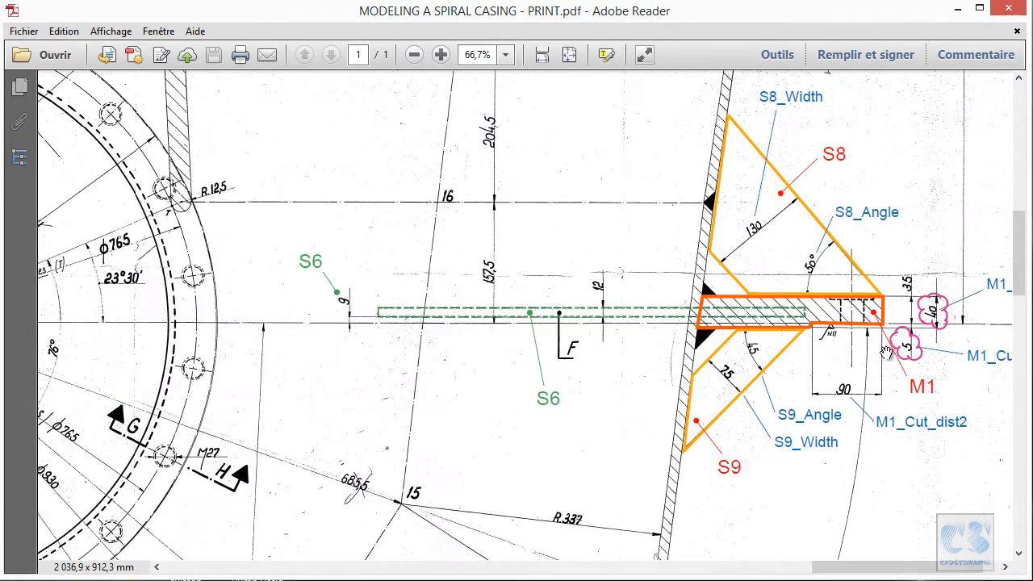
{"action": "scroll", "coordinate": [886, 345], "scroll_direction": "down", "scroll_amount": 1, "text": "ctrl"}
{"action": "key", "text": "alt+Tab"}
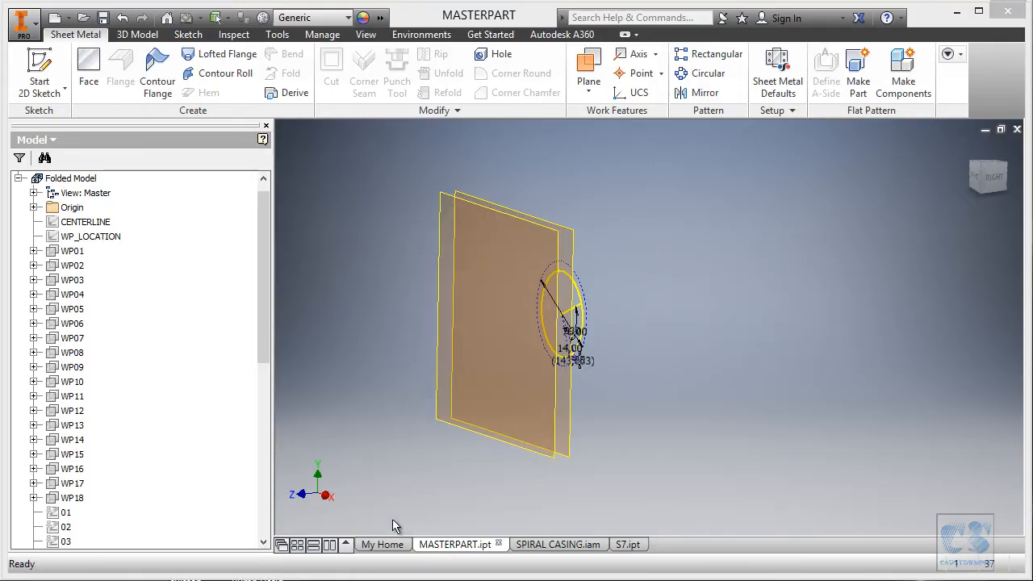
In Inventor, start Make Part from MASTERPART.ipt and expand its user parameters down to the M1 and M2 entries
{"action": "right_click", "coordinate": [635, 213]}
{"action": "left_click", "coordinate": [635, 259]}
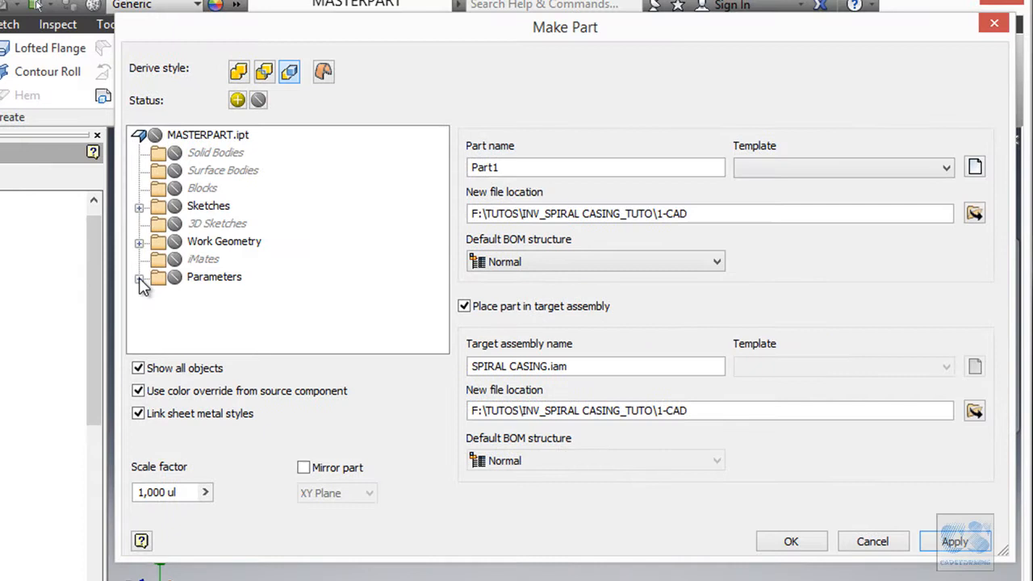
{"action": "left_click", "coordinate": [139, 278]}
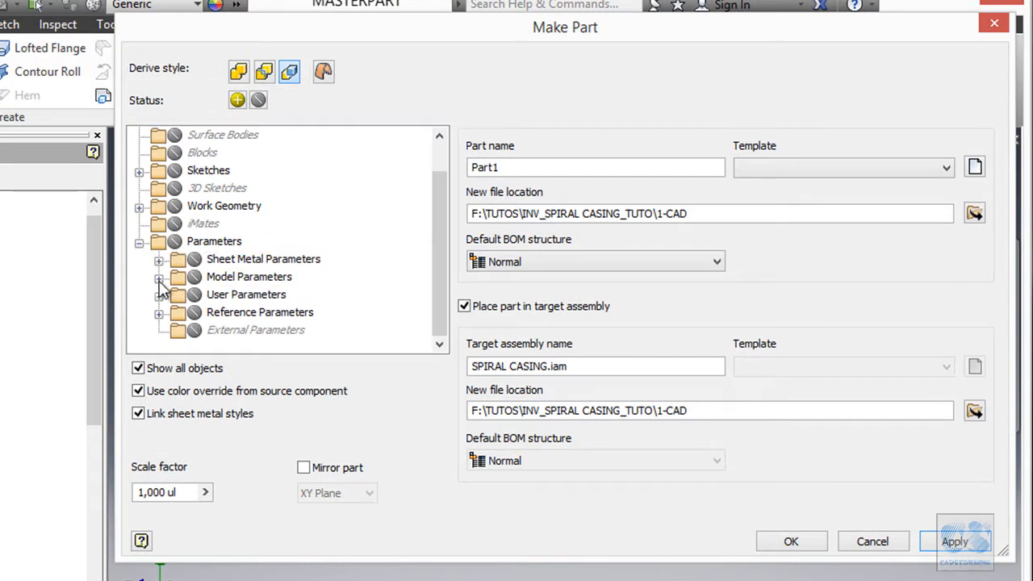
{"action": "left_click", "coordinate": [159, 278]}
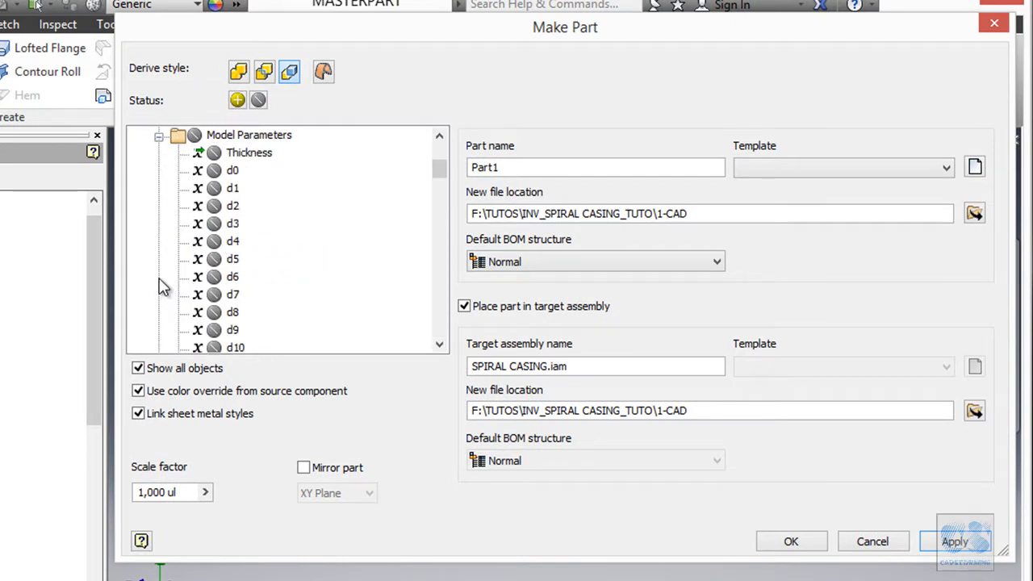
{"action": "left_click", "coordinate": [158, 137]}
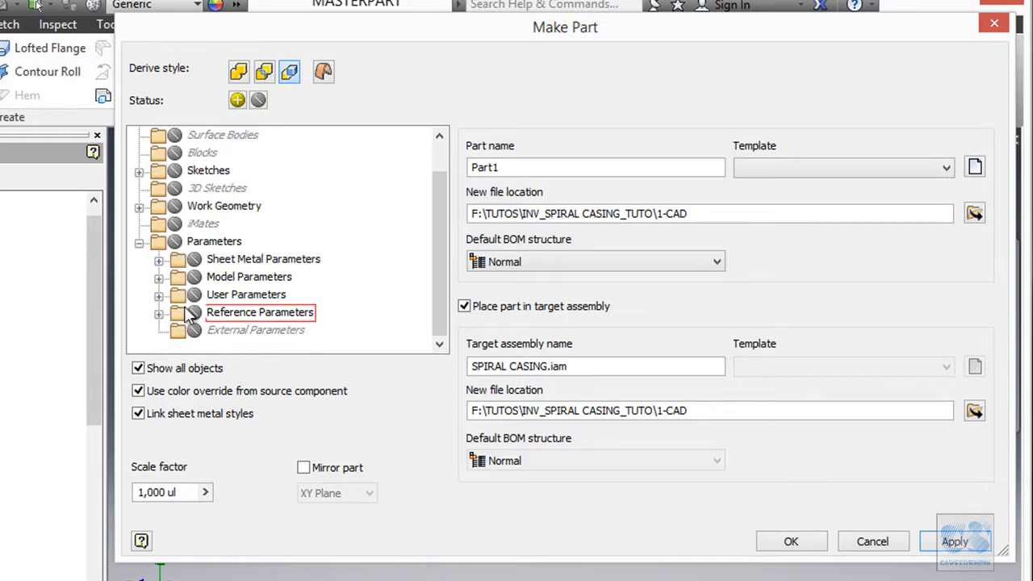
{"action": "left_click", "coordinate": [159, 295]}
{"action": "left_click_drag", "start_coordinate": [428, 199], "coordinate": [427, 291]}
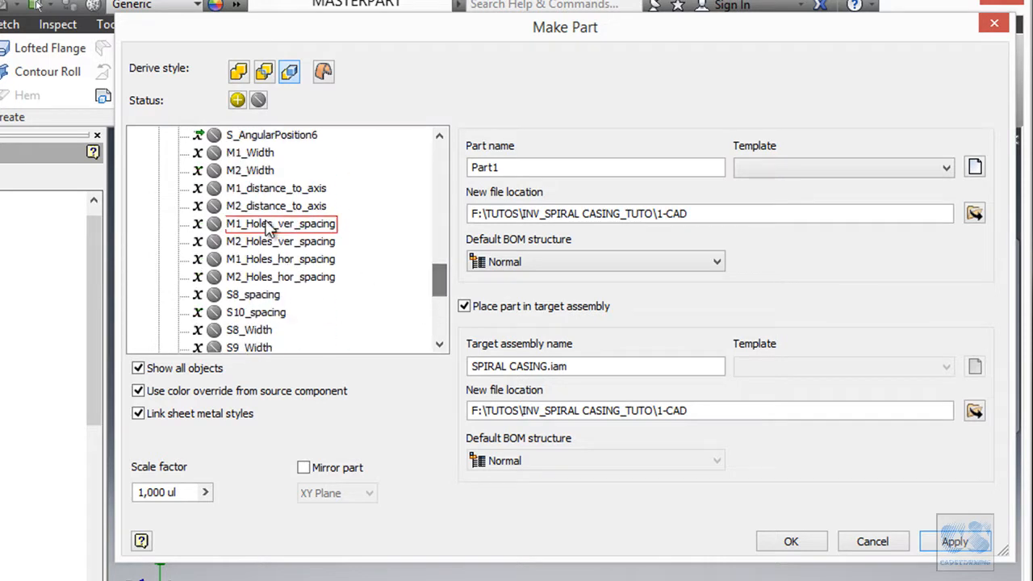
Include the M1 and M2 Width, distance_to_axis, Holes_ver_spacing and Holes_hor_spacing parameters in the derived part
{"action": "left_click", "coordinate": [214, 188]}
{"action": "left_click", "coordinate": [214, 171]}
{"action": "left_click", "coordinate": [214, 153]}
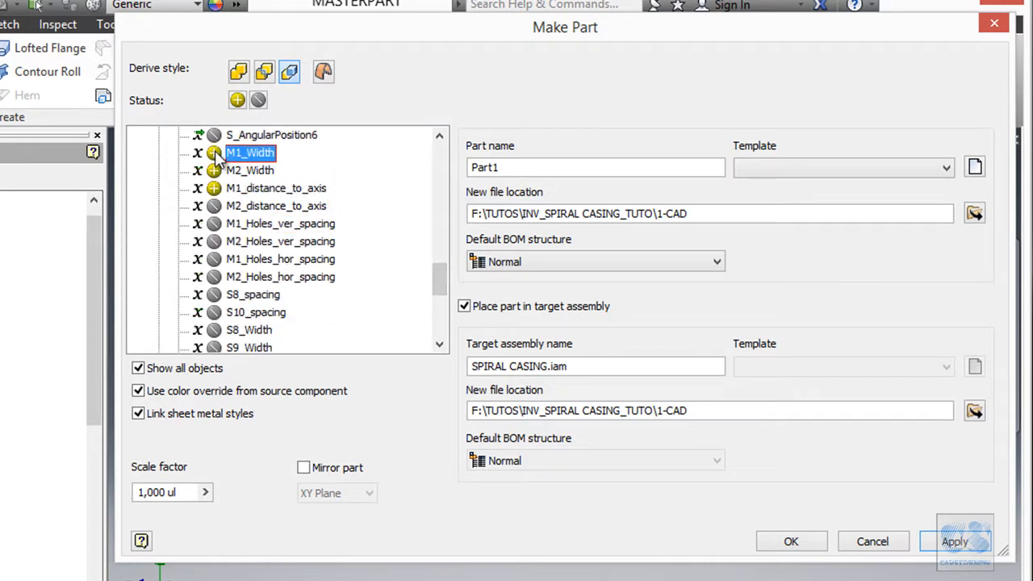
{"action": "left_click", "coordinate": [214, 206]}
{"action": "left_click", "coordinate": [214, 224]}
{"action": "left_click", "coordinate": [214, 241]}
{"action": "left_click", "coordinate": [214, 259]}
{"action": "left_click", "coordinate": [214, 276]}
Include the M1 and M2 THK, Cut_dist1 and Cut_dist2 parameters in the derived part
{"action": "scroll", "coordinate": [335, 284], "scroll_direction": "down", "scroll_amount": 2}
{"action": "left_click", "coordinate": [214, 295]}
{"action": "left_click", "coordinate": [213, 312]}
{"action": "scroll", "coordinate": [339, 295], "scroll_direction": "down", "scroll_amount": 1}
{"action": "left_click", "coordinate": [213, 277]}
{"action": "left_click", "coordinate": [214, 295]}
{"action": "left_click", "coordinate": [214, 312]}
{"action": "scroll", "coordinate": [317, 313], "scroll_direction": "down", "scroll_amount": 1}
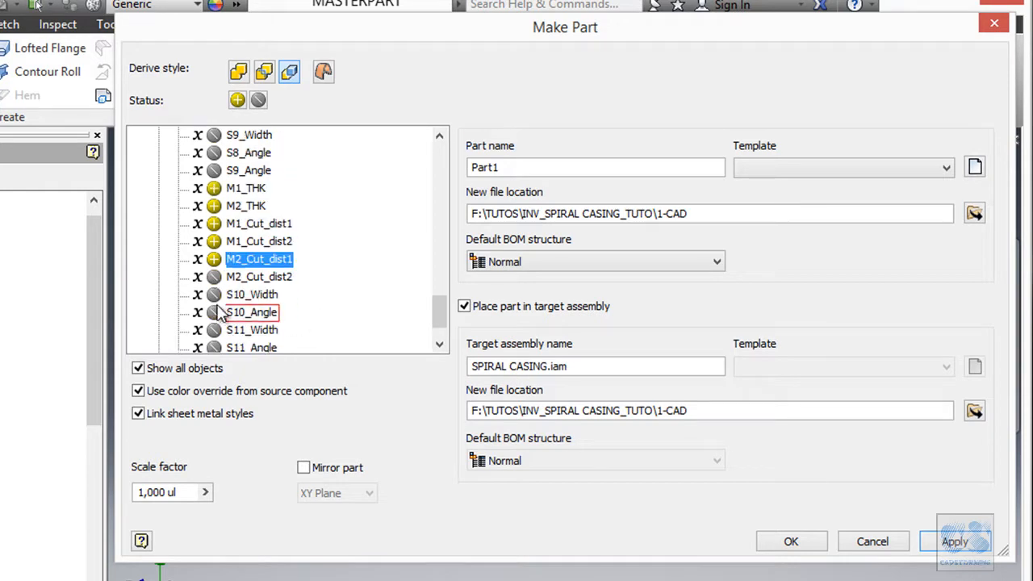
{"action": "left_click", "coordinate": [214, 277]}
{"action": "scroll", "coordinate": [355, 286], "scroll_direction": "down", "scroll_amount": 1}
Review the parameter selection, turn off linking of sheet metal styles and name the new part M1
{"action": "scroll", "coordinate": [359, 288], "scroll_direction": "up", "scroll_amount": 6}
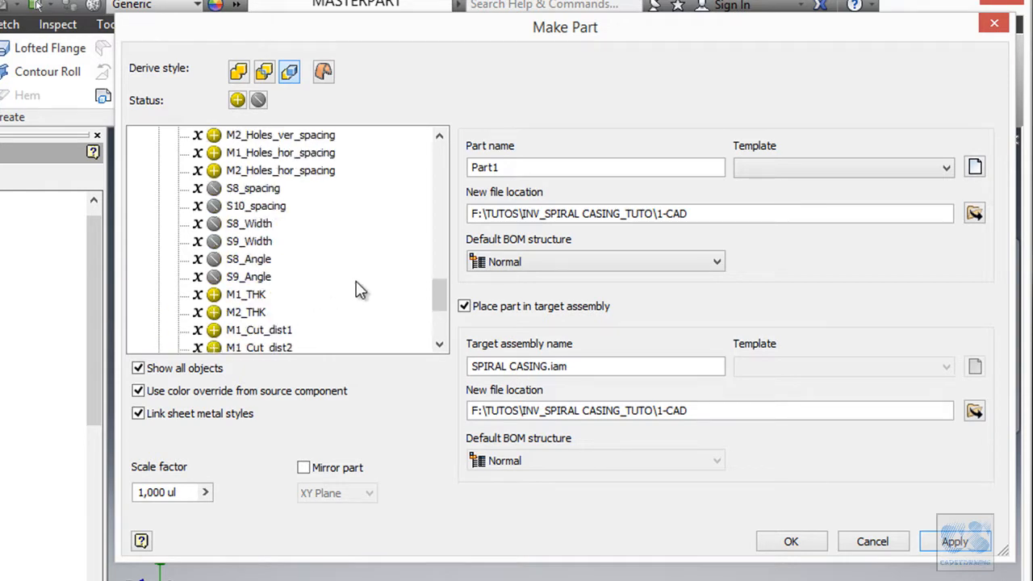
{"action": "scroll", "coordinate": [359, 289], "scroll_direction": "up", "scroll_amount": 10}
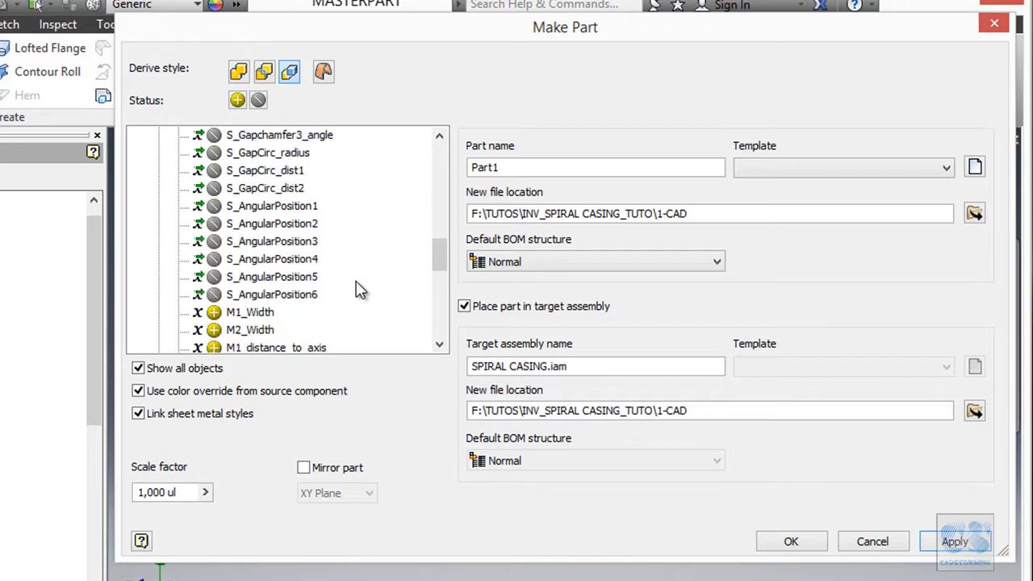
{"action": "scroll", "coordinate": [359, 291], "scroll_direction": "down", "scroll_amount": 4}
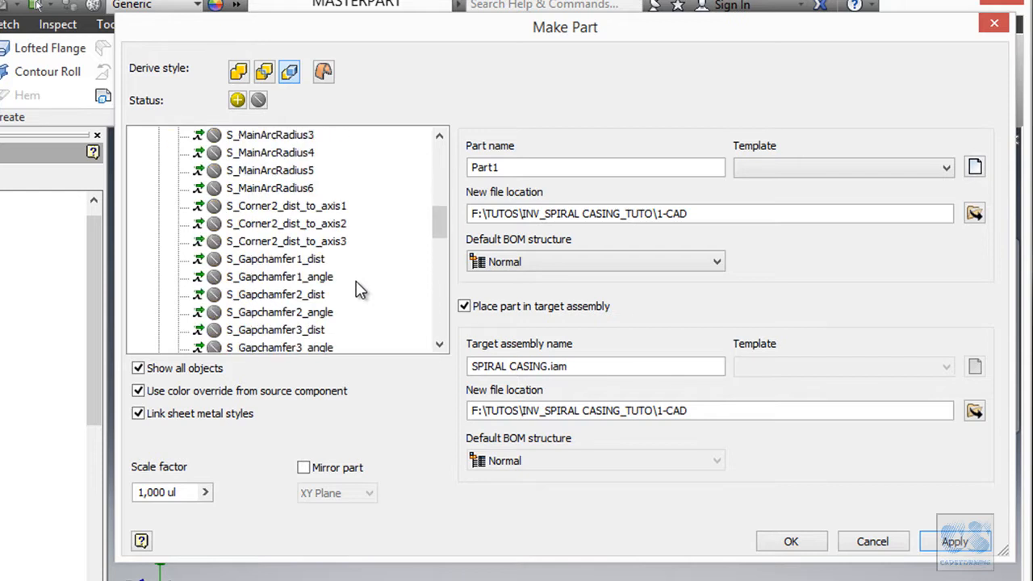
{"action": "left_click", "coordinate": [170, 415]}
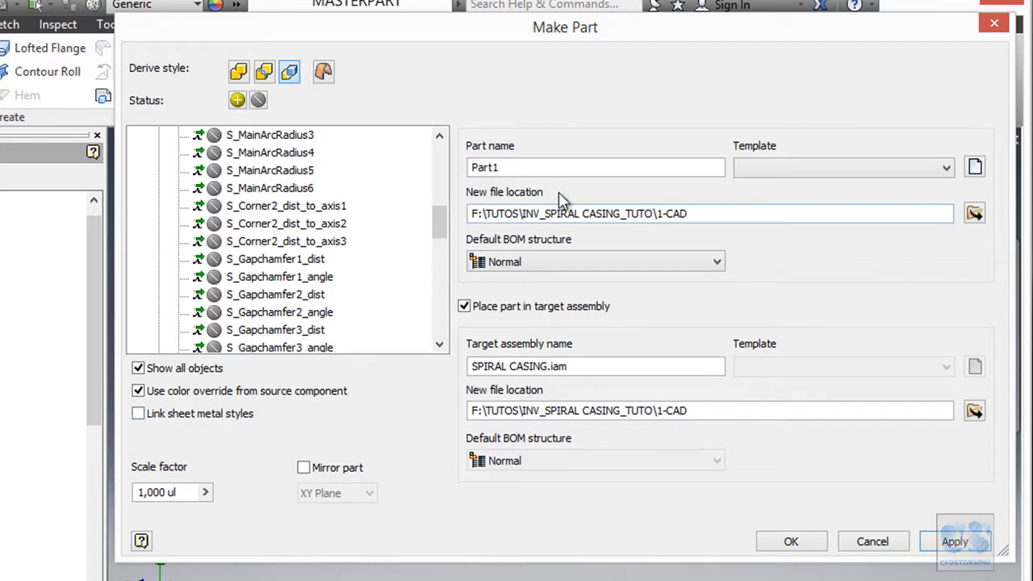
{"action": "left_click_drag", "start_coordinate": [550, 163], "coordinate": [457, 165]}
{"action": "type", "text": "M1"}
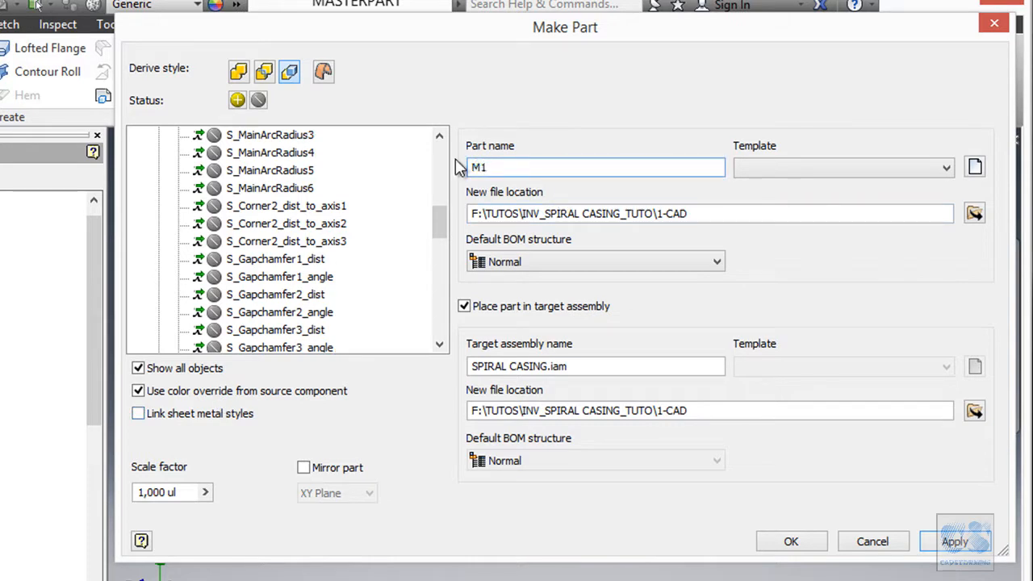
Create part M1 from the Standard (mm).ipt template and place it in SPIRAL CASING.iam
{"action": "left_click", "coordinate": [807, 167]}
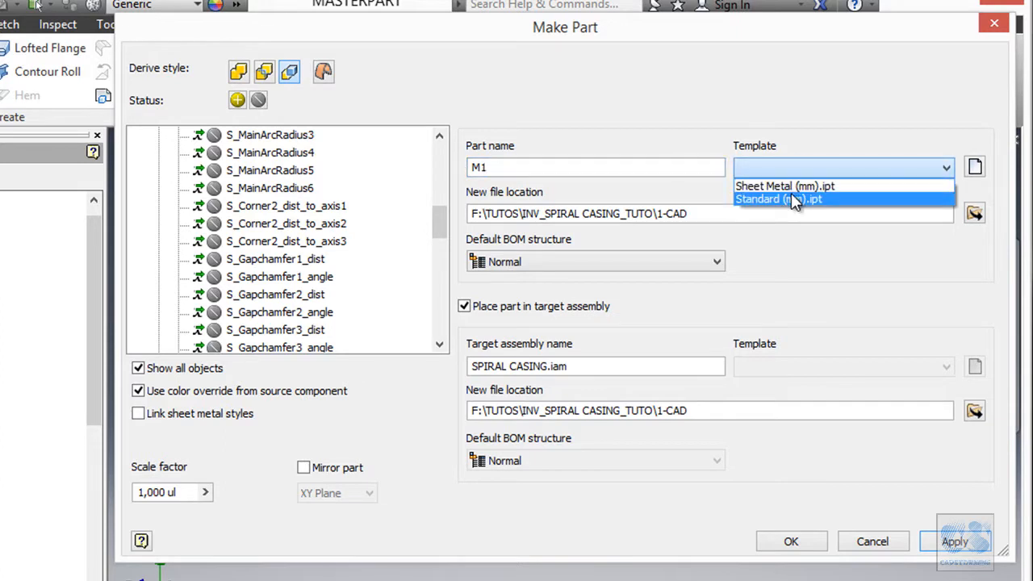
{"action": "left_click", "coordinate": [791, 200]}
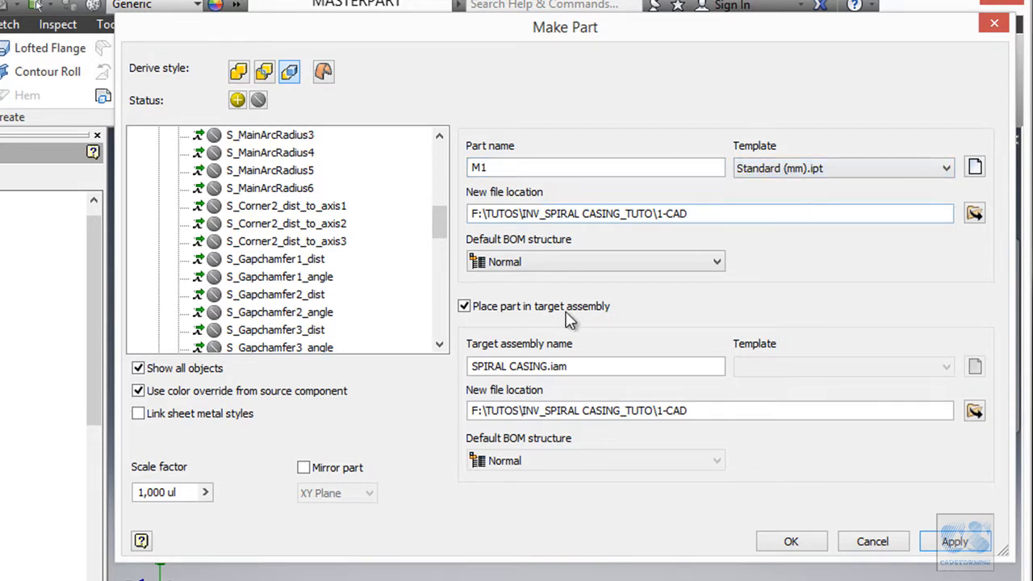
{"action": "left_click", "coordinate": [791, 541]}
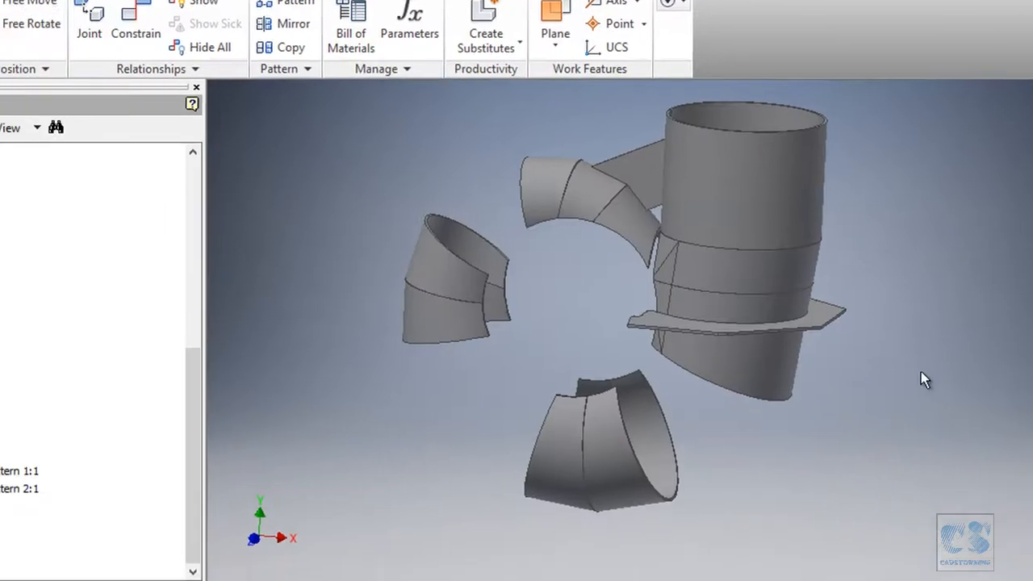
Open part M1 for in-place editing and check the M1 plate's profile on the spiral casing print in Adobe Reader
{"action": "right_click", "coordinate": [66, 498]}
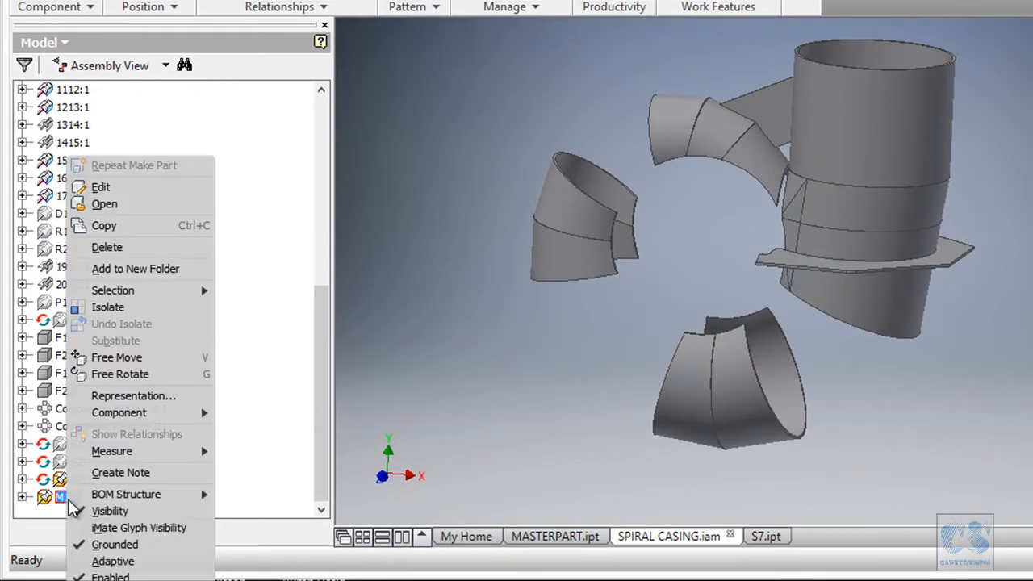
{"action": "left_click", "coordinate": [128, 192]}
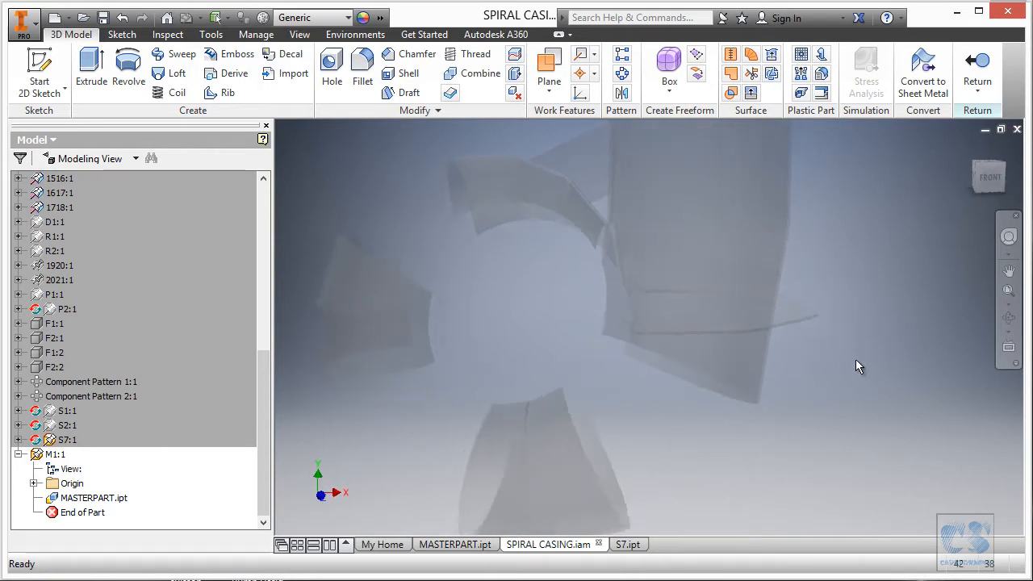
{"action": "key", "text": "alt+Tab"}
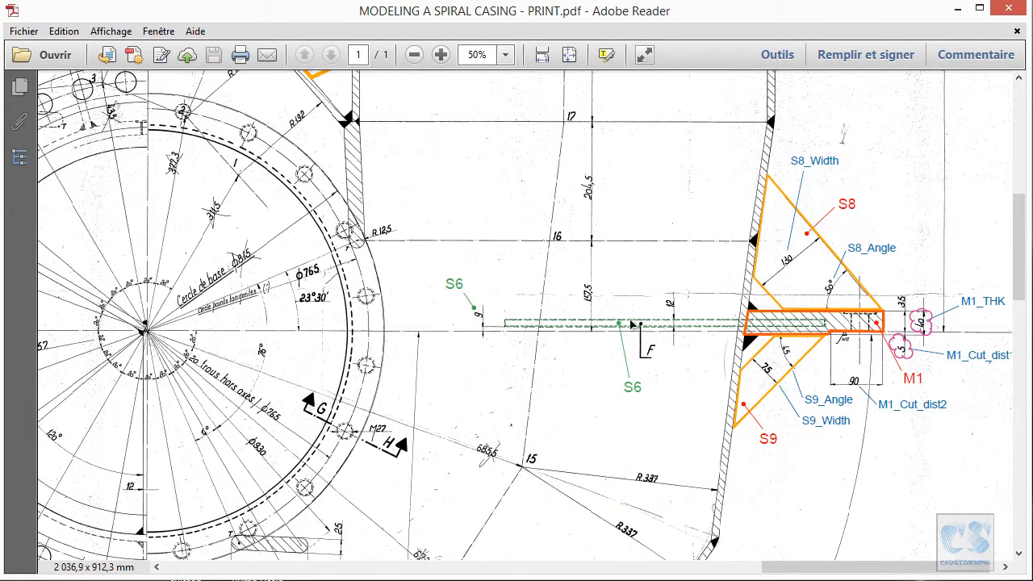
{"action": "scroll", "coordinate": [748, 300], "scroll_direction": "up", "scroll_amount": 1, "text": "ctrl"}
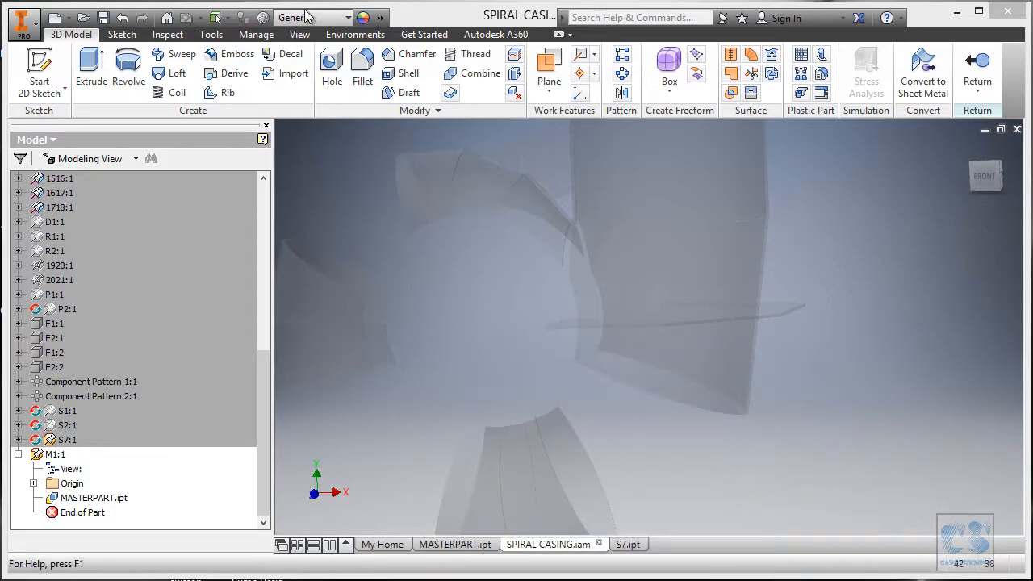
Copy the curved face of the casing shell segment crossed by the plate into M1 as a new associative surface
{"action": "left_click", "coordinate": [429, 108]}
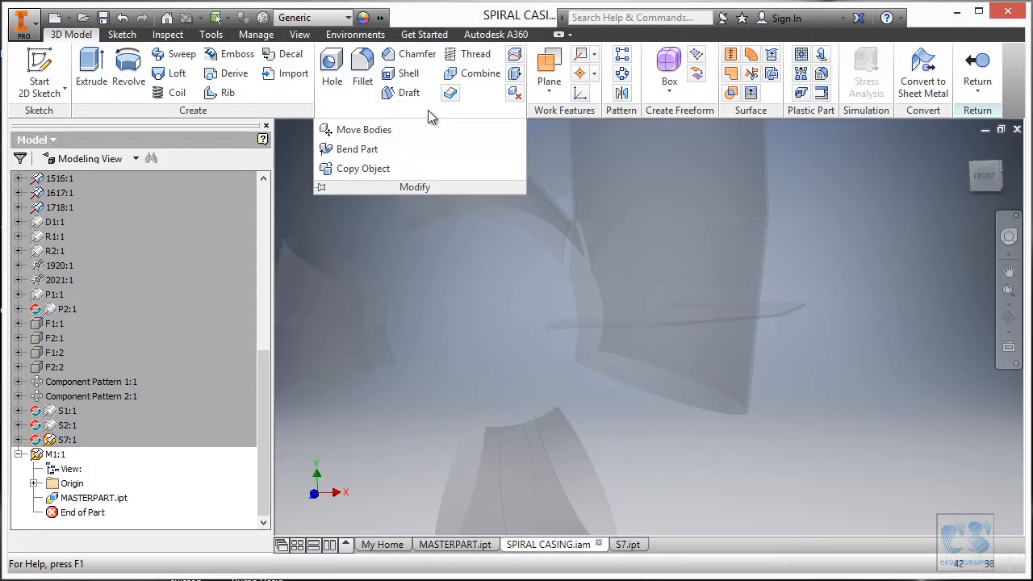
{"action": "left_click", "coordinate": [368, 168]}
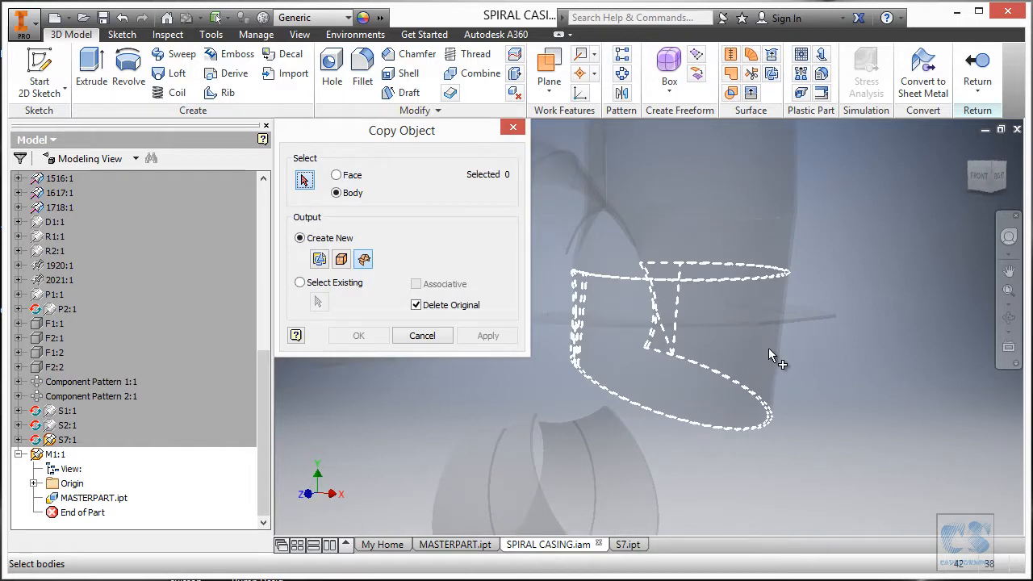
{"action": "left_click", "coordinate": [769, 348]}
{"action": "left_click", "coordinate": [336, 176]}
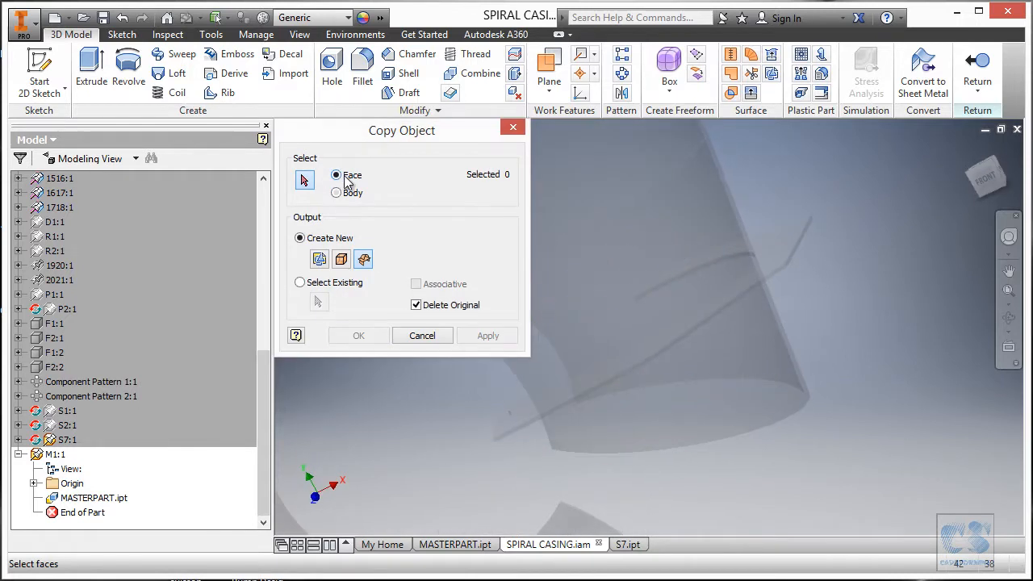
{"action": "middle_click_drag", "start_coordinate": [848, 240], "coordinate": [813, 205], "text": "shift"}
{"action": "left_click", "coordinate": [803, 239]}
{"action": "key", "text": "F6"}
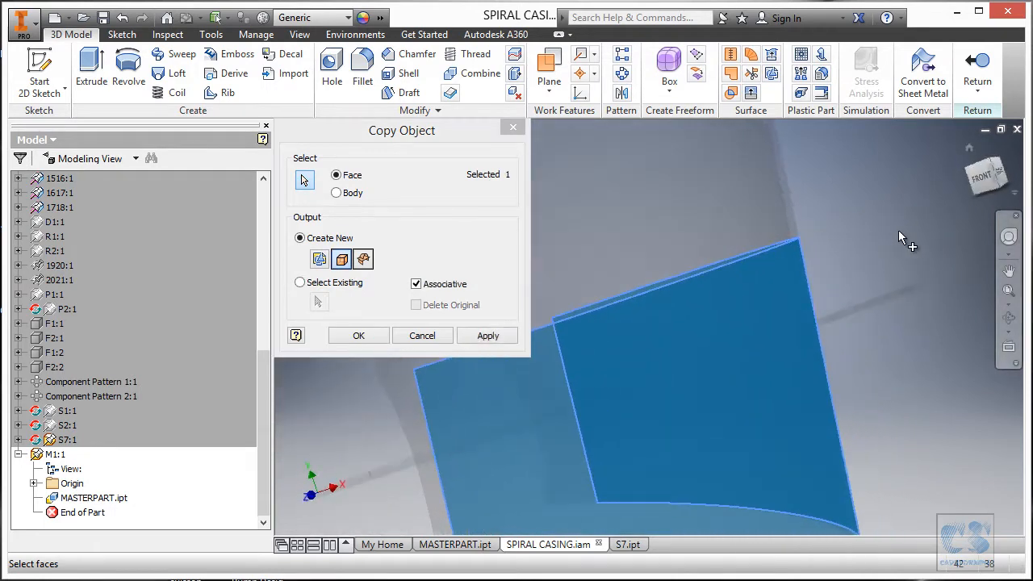
{"action": "left_click", "coordinate": [357, 334]}
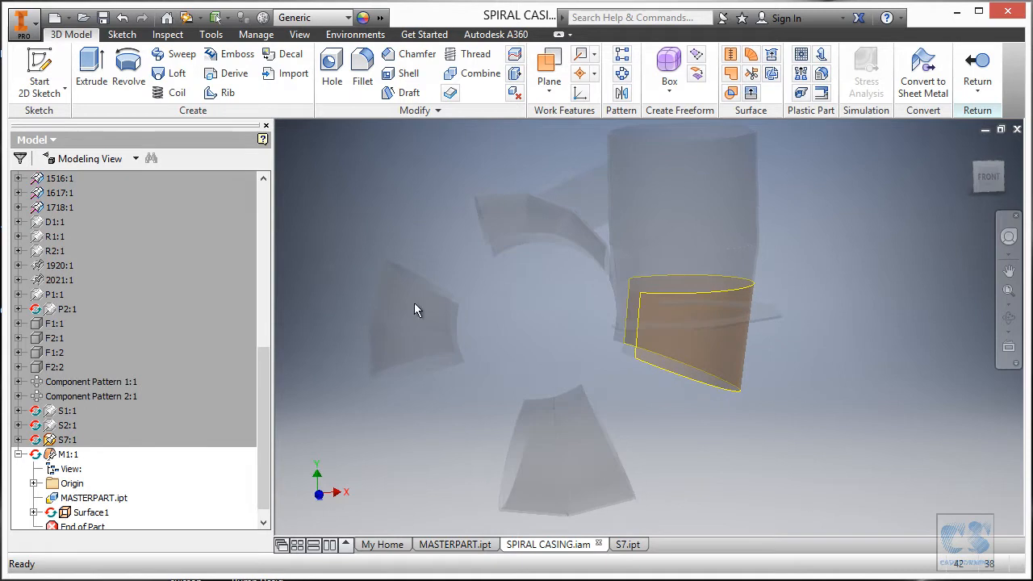
Start a 2D sketch on M1's XY plane and view it squarely from the front
{"action": "left_click", "coordinate": [45, 74]}
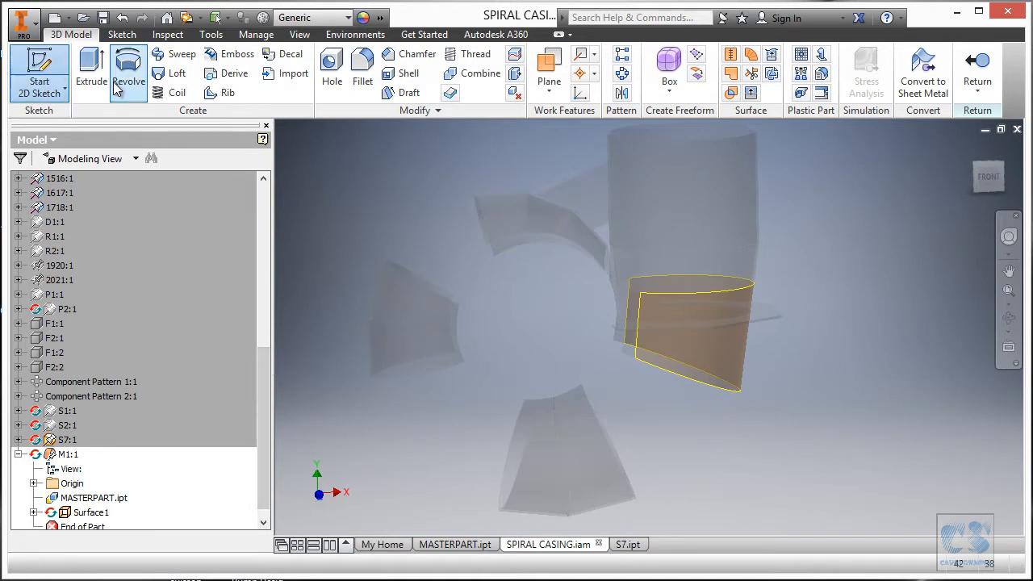
{"action": "left_click", "coordinate": [33, 483]}
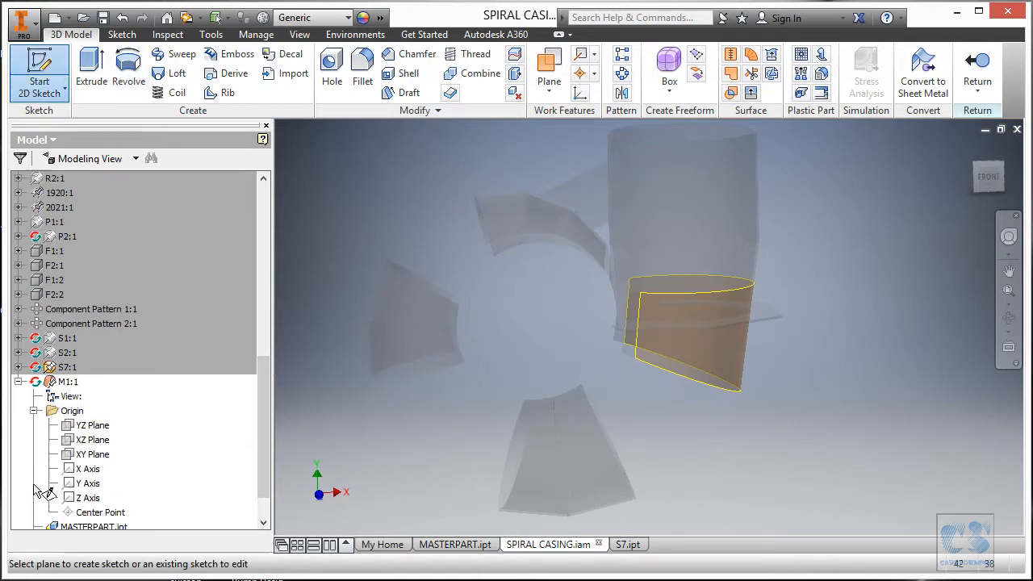
{"action": "left_click", "coordinate": [92, 455]}
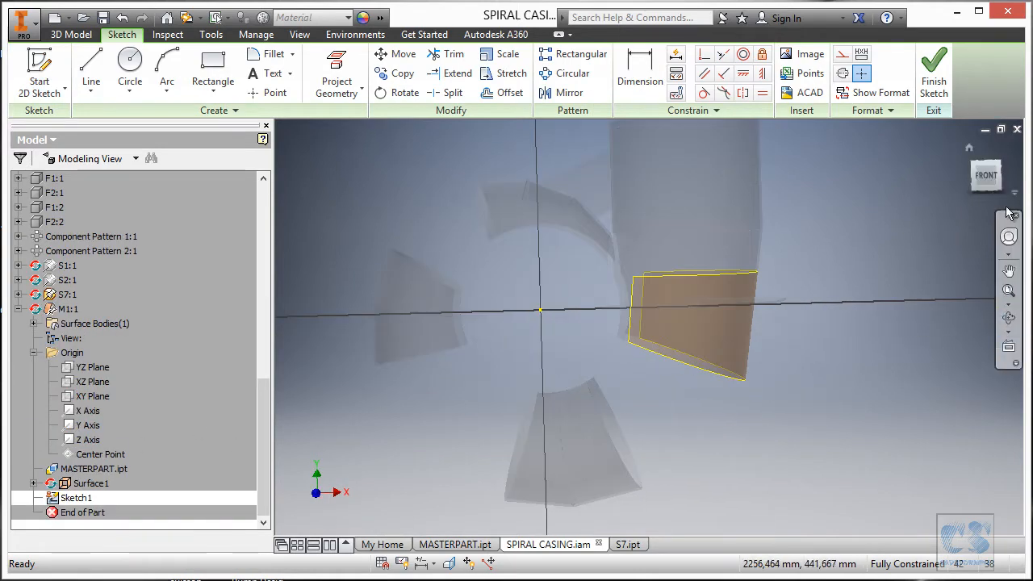
{"action": "left_click", "coordinate": [990, 176]}
Sketch a long horizontal rectangle about 98 mm high across the X axis, extending from near the origin past the casing shell
{"action": "scroll", "coordinate": [695, 315], "scroll_direction": "up", "scroll_amount": 5}
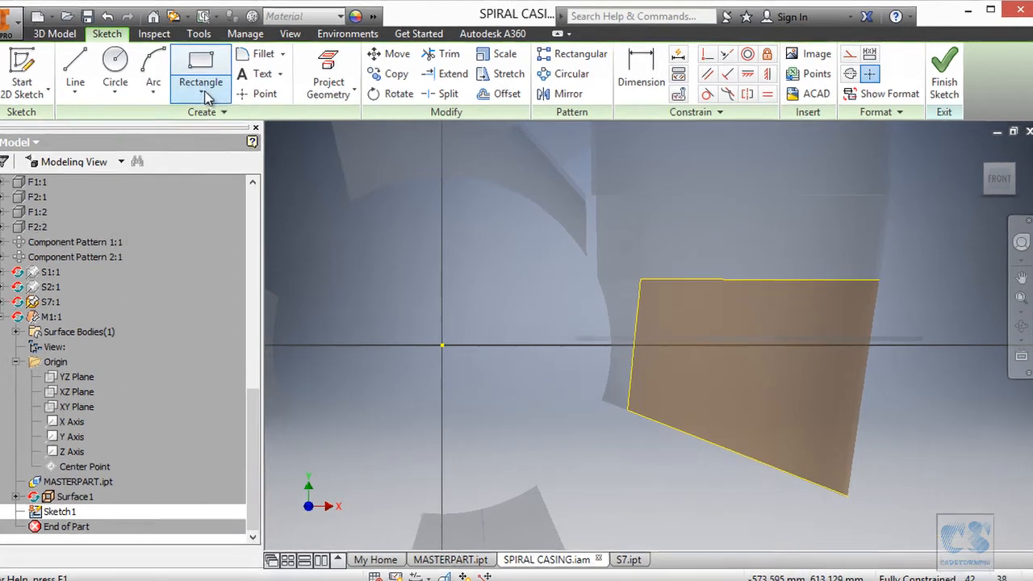
{"action": "left_click", "coordinate": [209, 90]}
{"action": "left_click", "coordinate": [233, 126]}
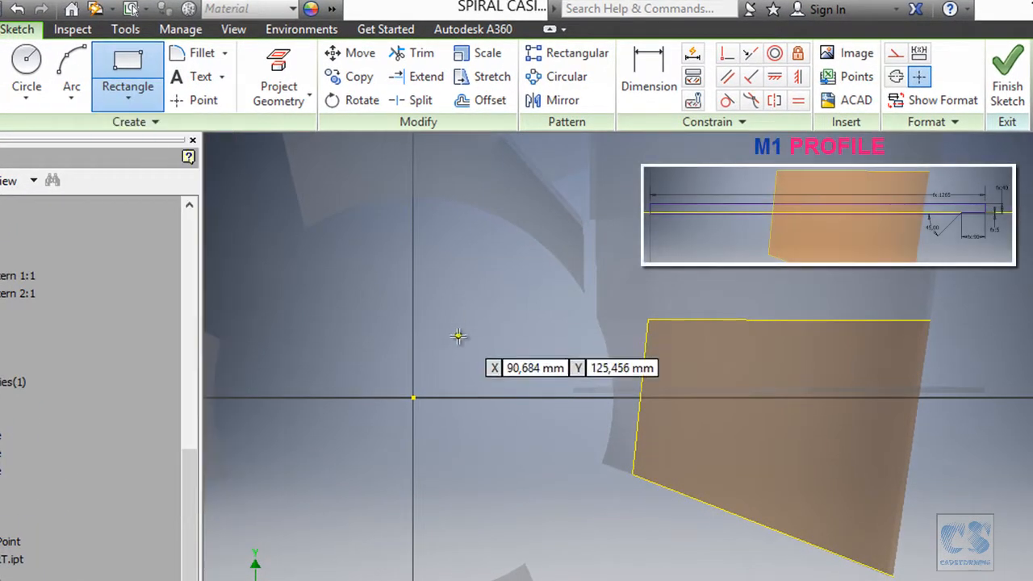
{"action": "left_click", "coordinate": [446, 363]}
{"action": "left_click", "coordinate": [961, 410]}
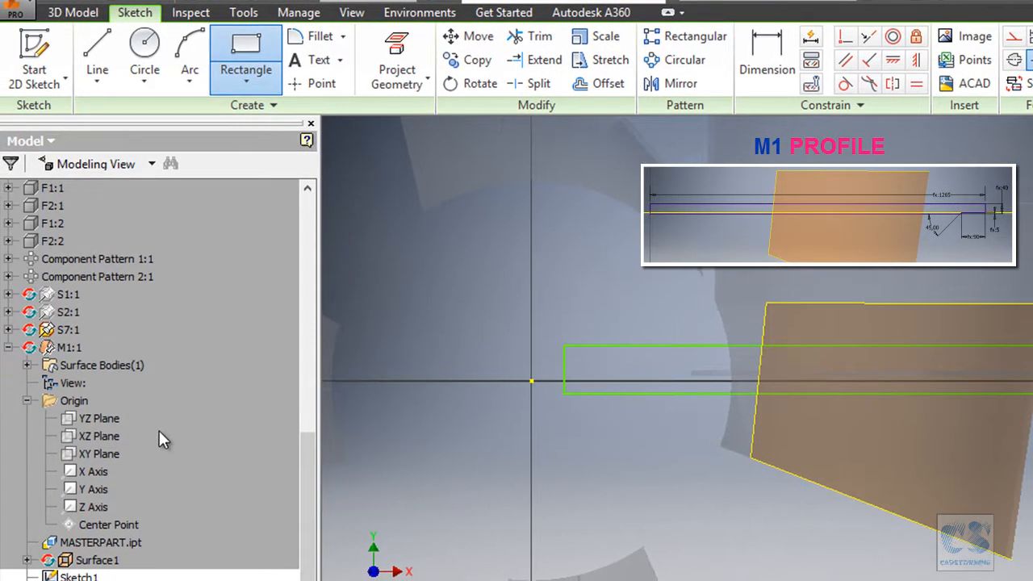
{"action": "key", "text": "Escape"}
Project M1's X axis into the sketch as reference geometry
{"action": "left_click", "coordinate": [98, 478]}
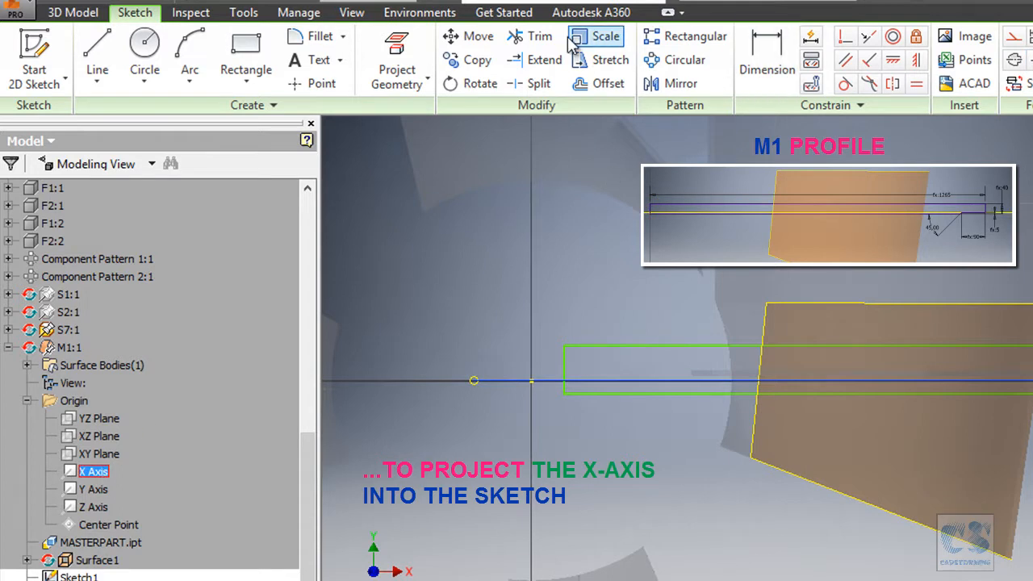
{"action": "left_click", "coordinate": [396, 65]}
{"action": "scroll", "coordinate": [727, 342], "scroll_direction": "up", "scroll_amount": 5}
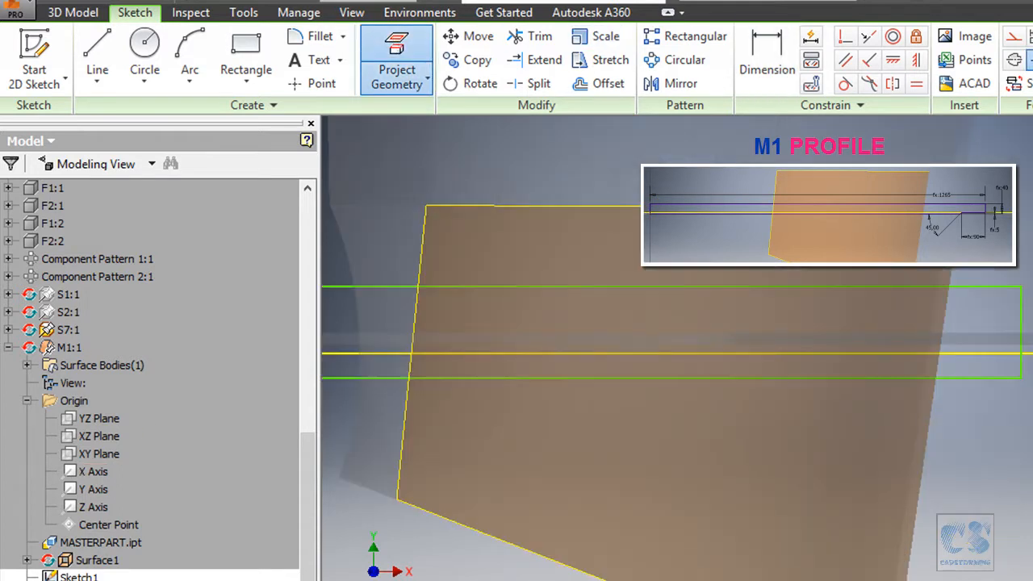
{"action": "scroll", "coordinate": [727, 343], "scroll_direction": "down", "scroll_amount": 1}
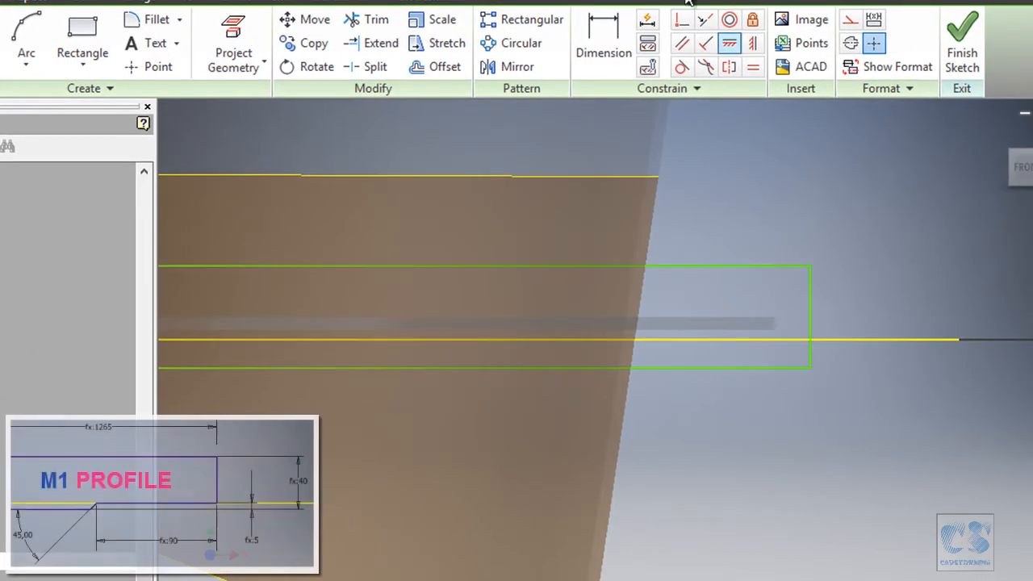
Dimension the rectangle's height and link it to the M1_THK parameter
{"action": "left_click", "coordinate": [615, 49]}
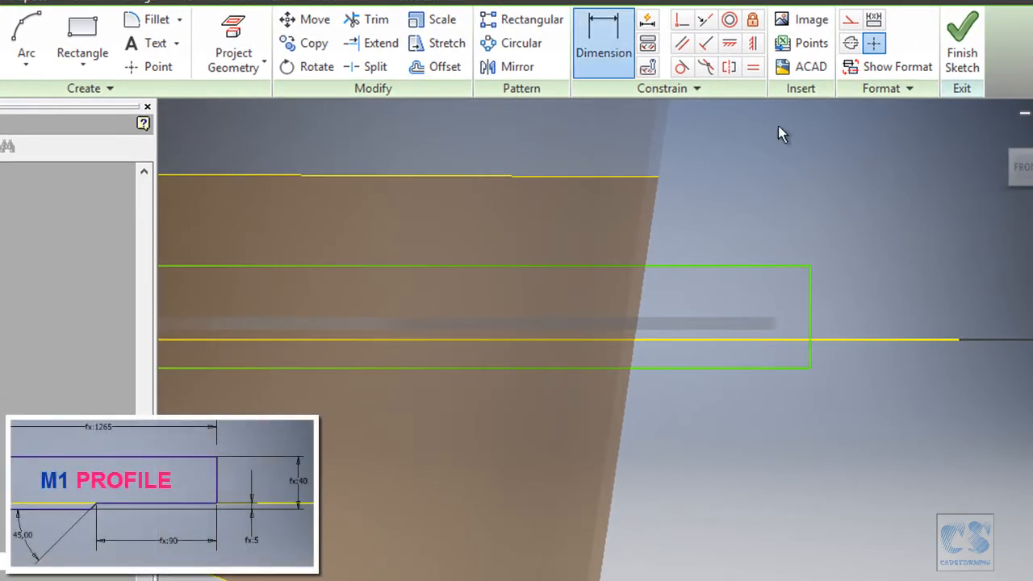
{"action": "left_click", "coordinate": [812, 294]}
{"action": "left_click", "coordinate": [918, 315]}
{"action": "left_click_drag", "start_coordinate": [920, 316], "coordinate": [436, 265]}
{"action": "left_click", "coordinate": [567, 307]}
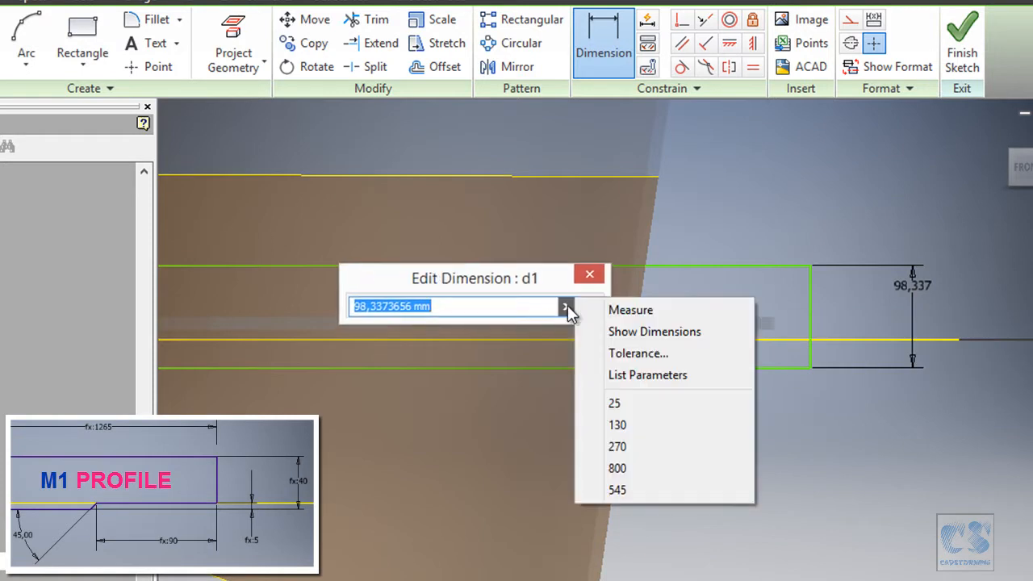
{"action": "left_click", "coordinate": [645, 372]}
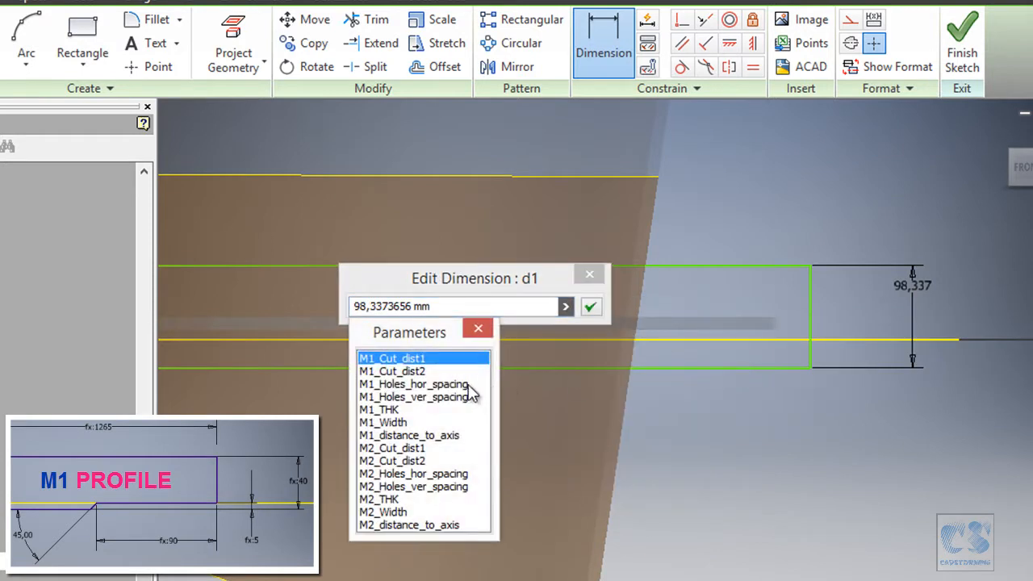
{"action": "left_click", "coordinate": [386, 410]}
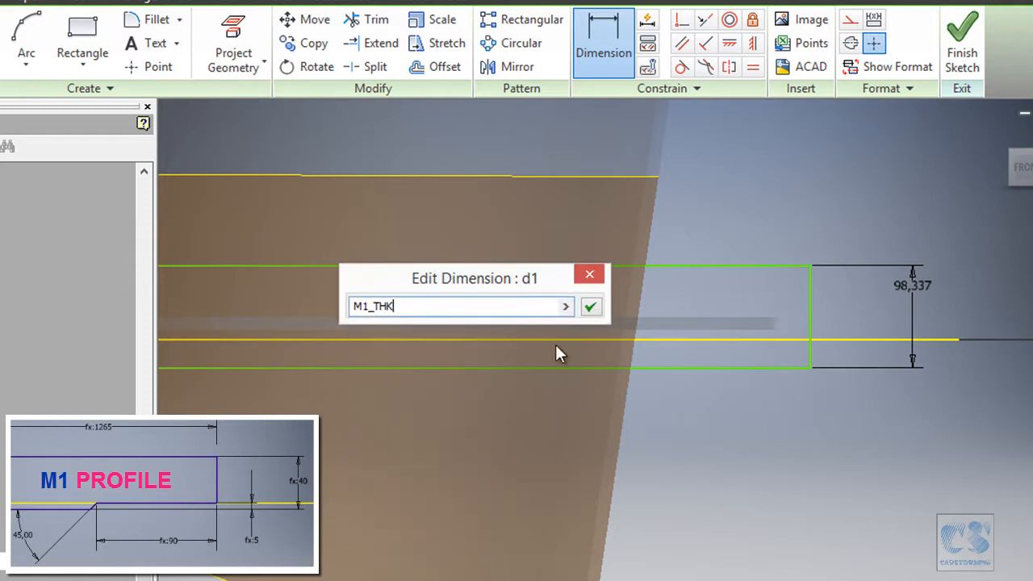
{"action": "left_click", "coordinate": [592, 309]}
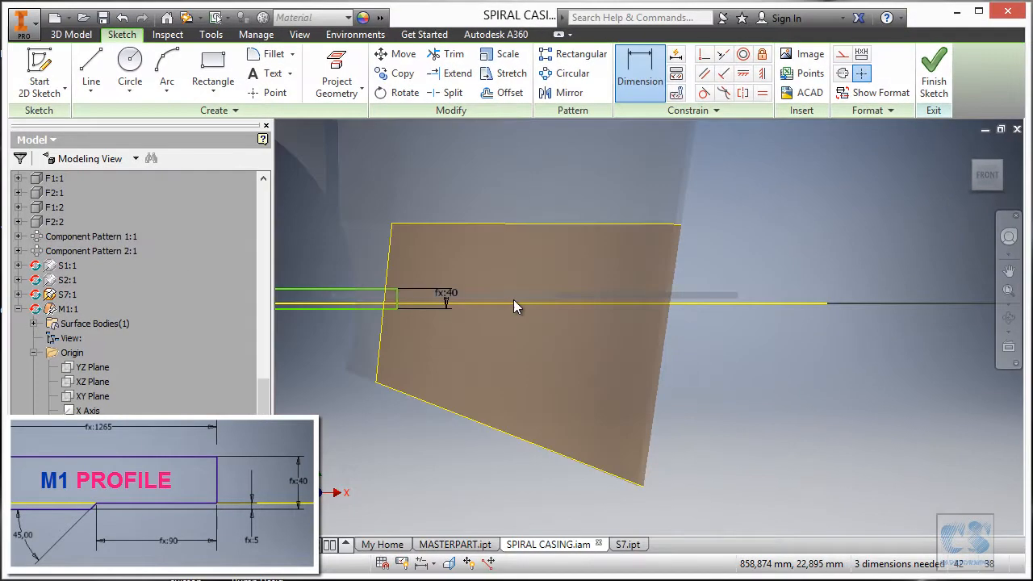
Stretch the right end of the rectangle outward beyond the casing shell
{"action": "scroll", "coordinate": [388, 305], "scroll_direction": "up", "scroll_amount": 3}
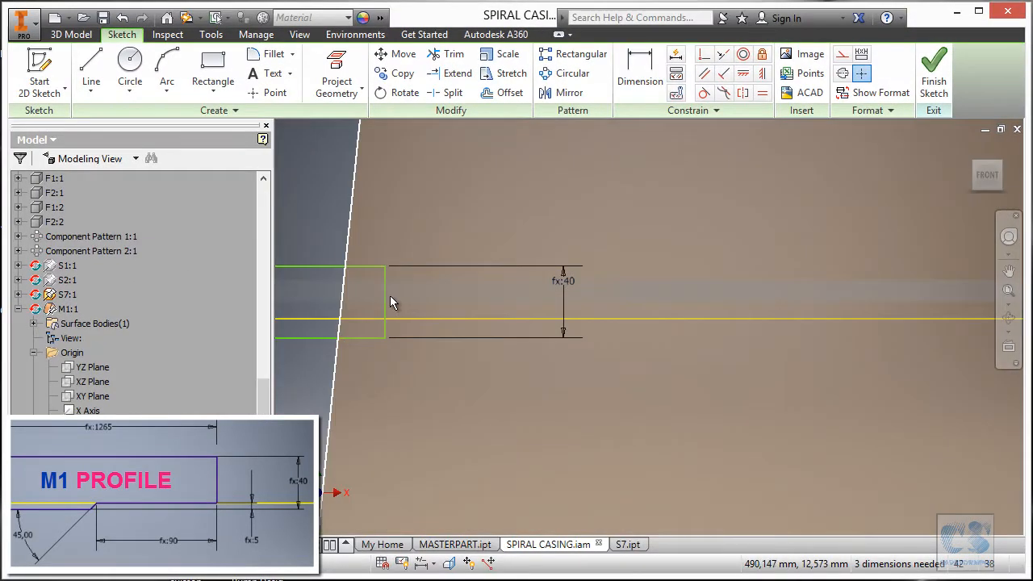
{"action": "scroll", "coordinate": [574, 330], "scroll_direction": "down", "scroll_amount": 2}
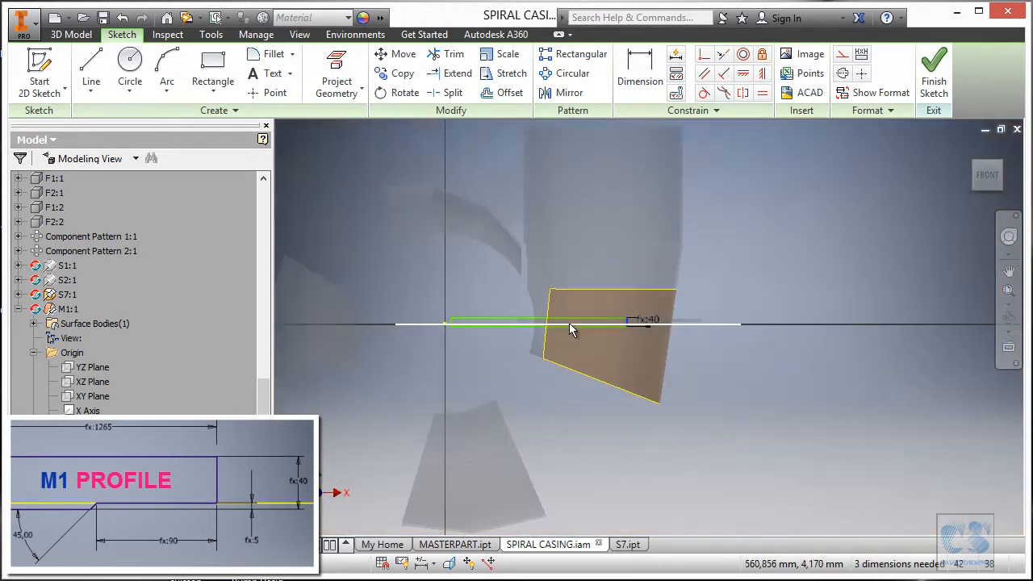
{"action": "left_click_drag", "start_coordinate": [576, 355], "coordinate": [876, 358]}
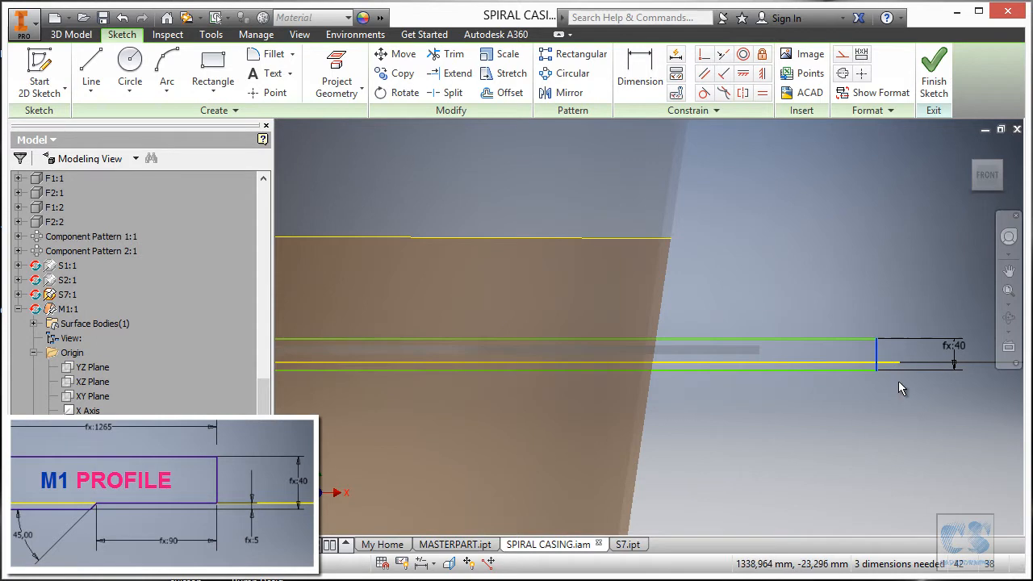
Sketch a slanted line across the rectangle's lower edge, continued by a horizontal line just below the X axis past the right edge
{"action": "scroll", "coordinate": [902, 391], "scroll_direction": "up", "scroll_amount": 2}
{"action": "scroll", "coordinate": [588, 330], "scroll_direction": "down", "scroll_amount": 2}
{"action": "scroll", "coordinate": [650, 299], "scroll_direction": "up", "scroll_amount": 2}
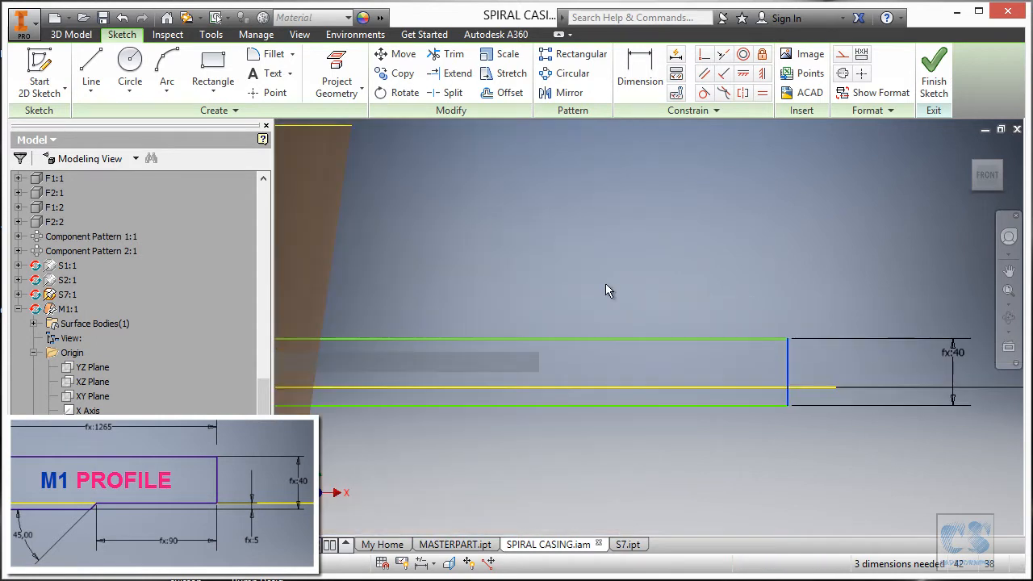
{"action": "right_click", "coordinate": [555, 204]}
{"action": "left_click", "coordinate": [551, 150]}
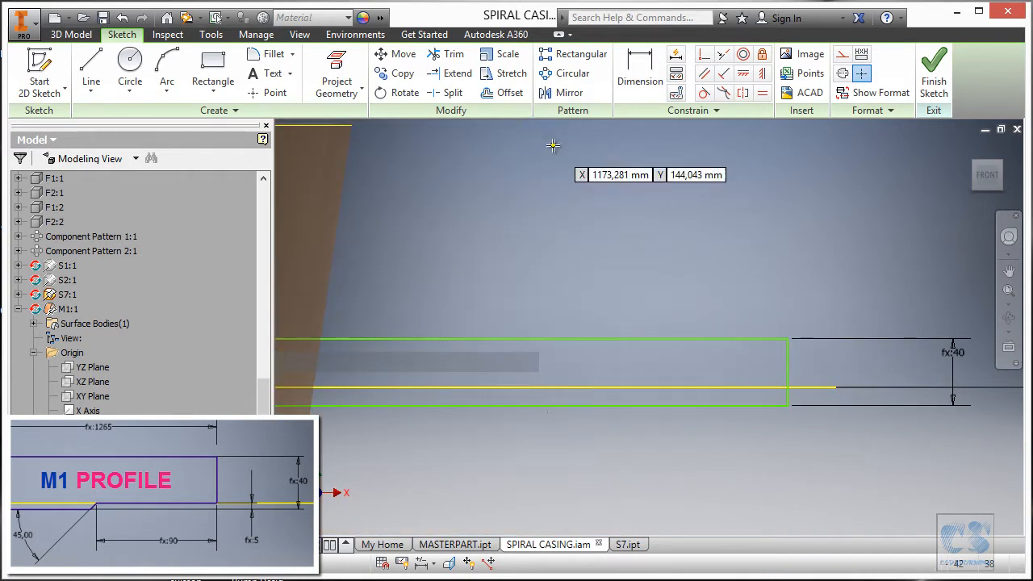
{"action": "left_click", "coordinate": [565, 419]}
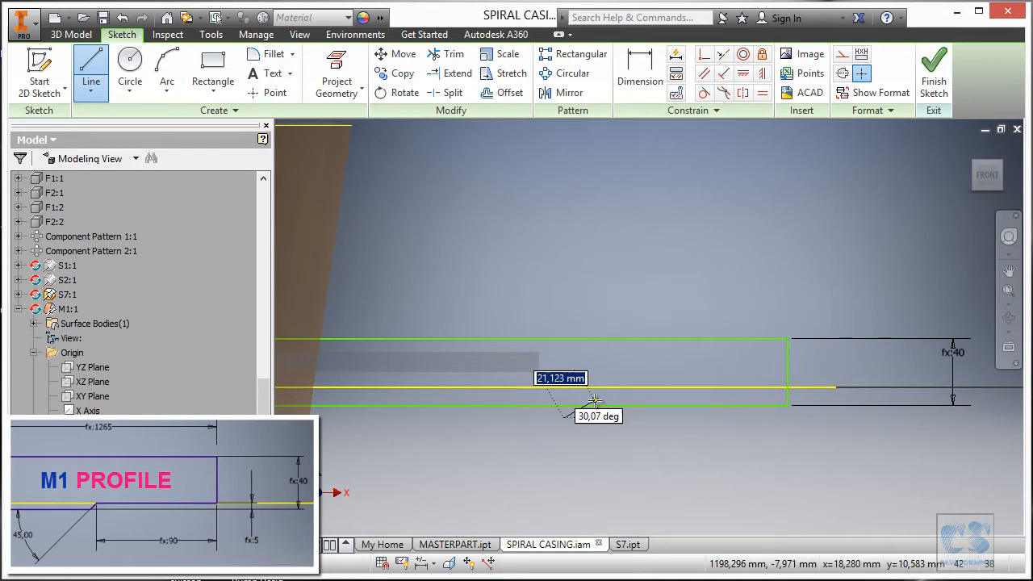
{"action": "left_click", "coordinate": [593, 394]}
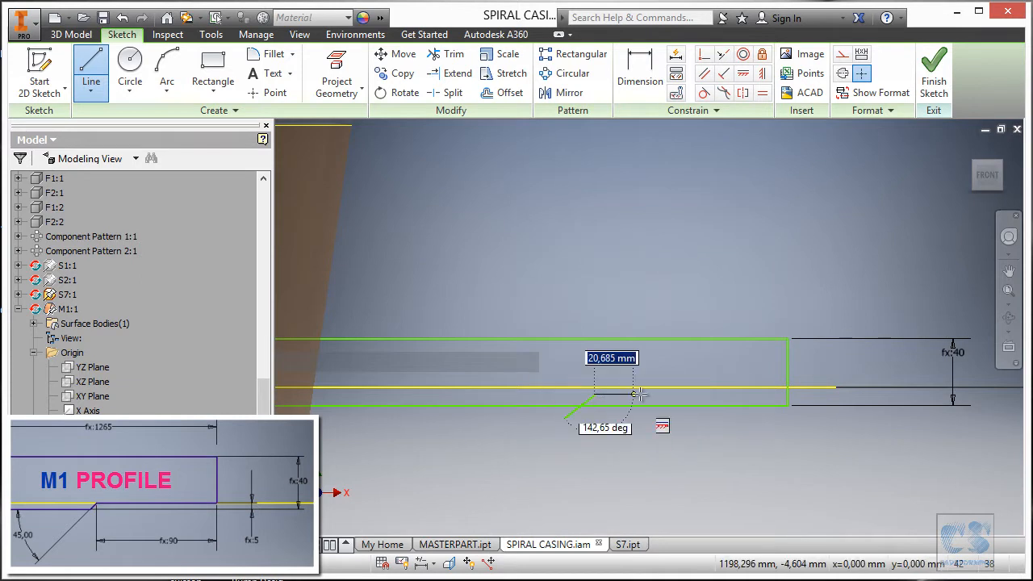
{"action": "left_click", "coordinate": [807, 395]}
{"action": "key", "text": "Escape"}
Trim the rectangle's lower-right corner and the overhanging ends of the slanted and horizontal lines to form the notch
{"action": "scroll", "coordinate": [815, 417], "scroll_direction": "up", "scroll_amount": 3}
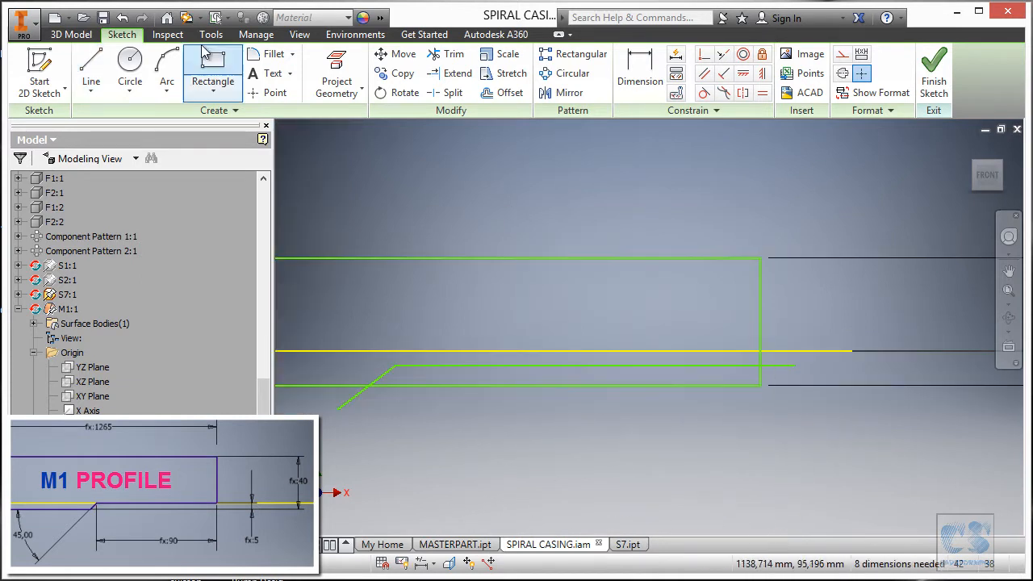
{"action": "left_click", "coordinate": [448, 54]}
{"action": "left_click", "coordinate": [762, 377]}
{"action": "left_click", "coordinate": [602, 385]}
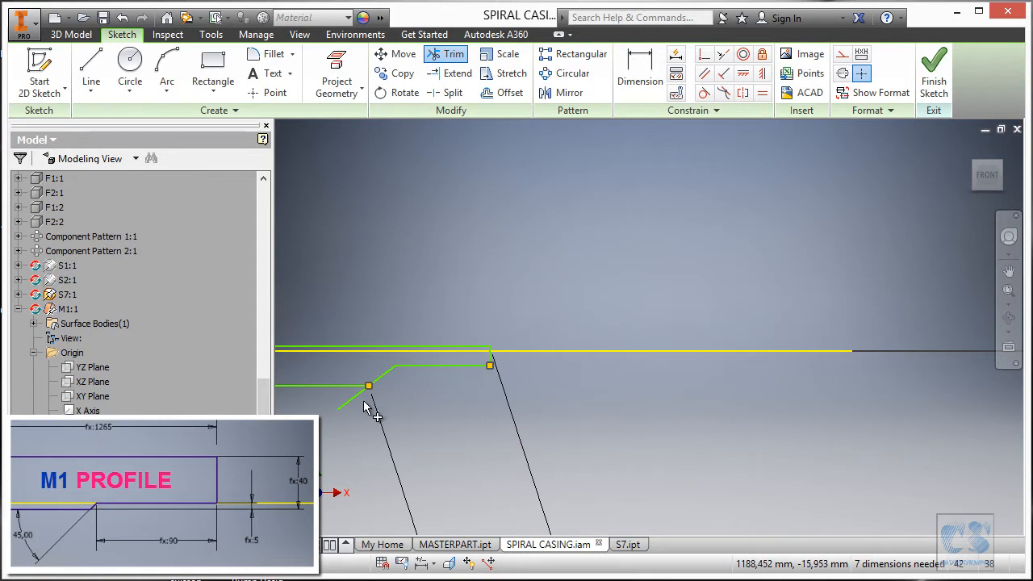
{"action": "left_click", "coordinate": [348, 402]}
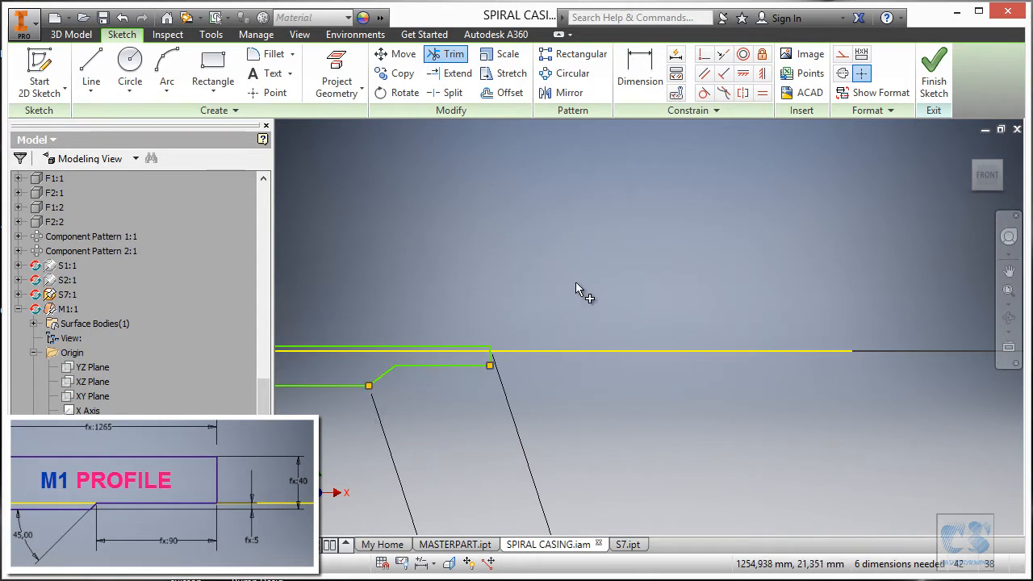
{"action": "scroll", "coordinate": [575, 281], "scroll_direction": "down", "scroll_amount": 3}
{"action": "scroll", "coordinate": [558, 372], "scroll_direction": "up", "scroll_amount": 2}
{"action": "key", "text": "Escape"}
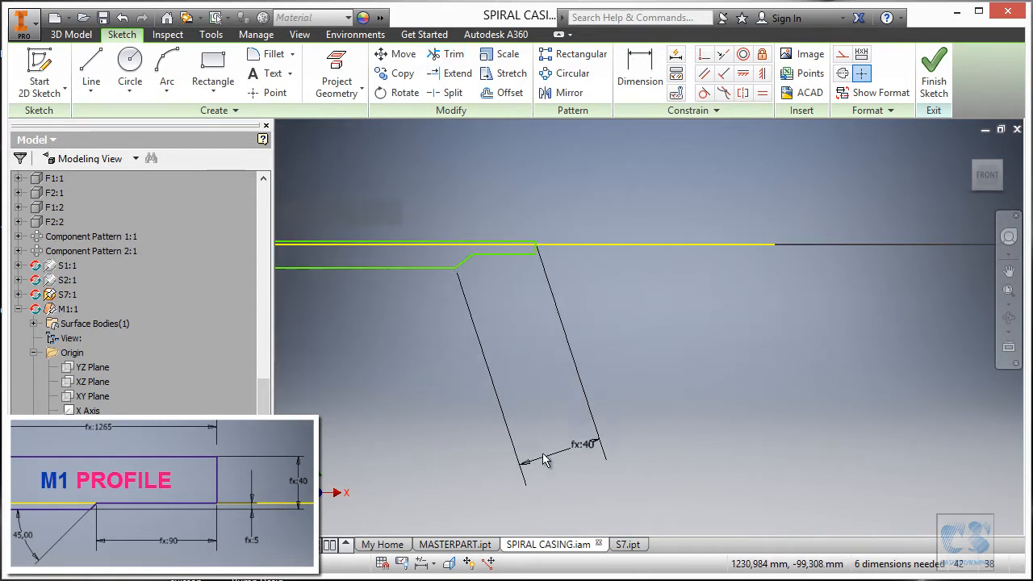
Replace the skewed thickness dimension with one between the profile's upper and lower edges, linked to the M1_THK parameter
{"action": "left_click", "coordinate": [553, 460]}
{"action": "key", "text": "Delete"}
{"action": "key", "text": "d"}
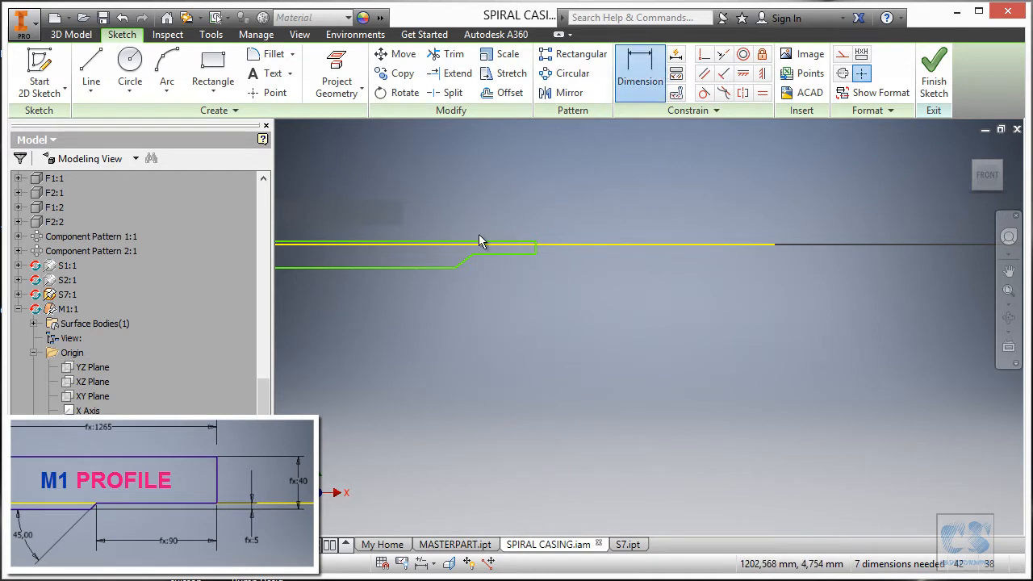
{"action": "left_click", "coordinate": [445, 242]}
{"action": "left_click", "coordinate": [444, 268]}
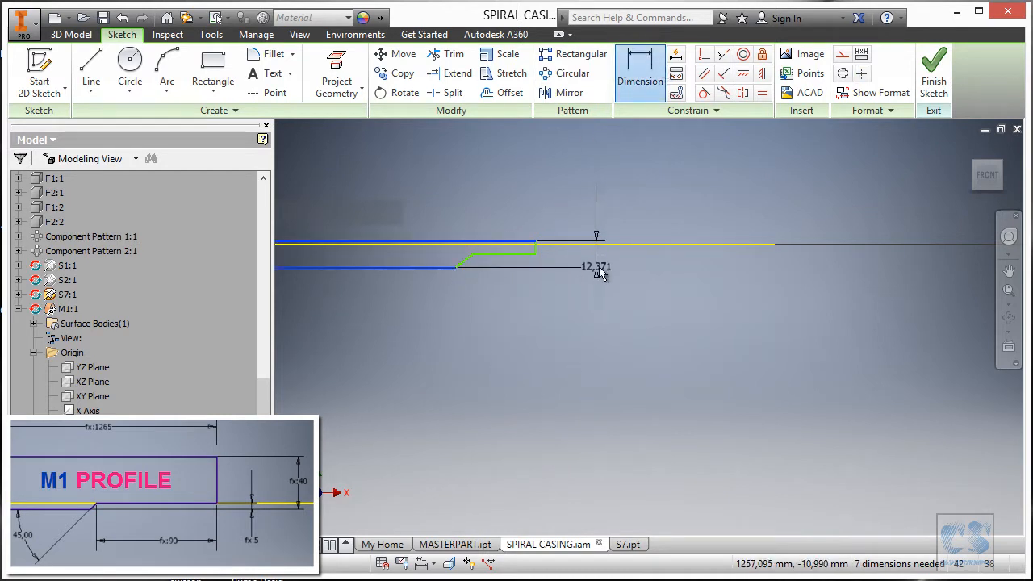
{"action": "left_click", "coordinate": [639, 193]}
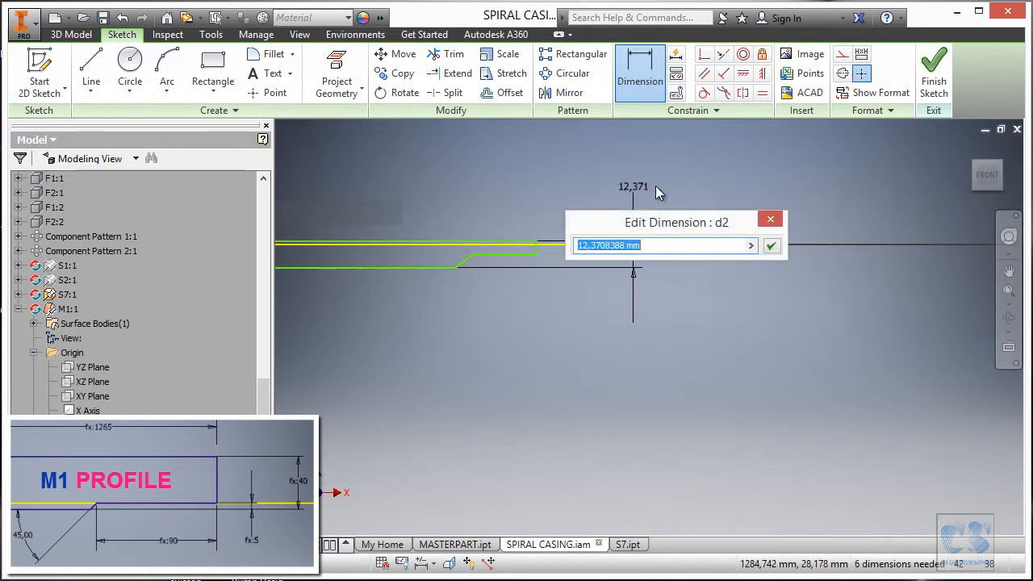
{"action": "left_click", "coordinate": [750, 246]}
{"action": "left_click", "coordinate": [807, 324]}
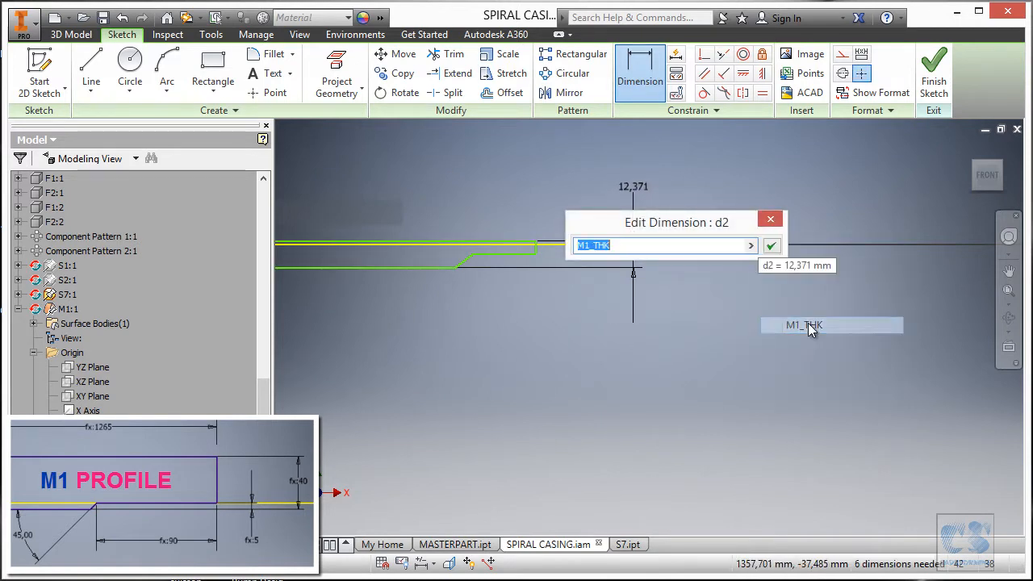
{"action": "left_click", "coordinate": [773, 249]}
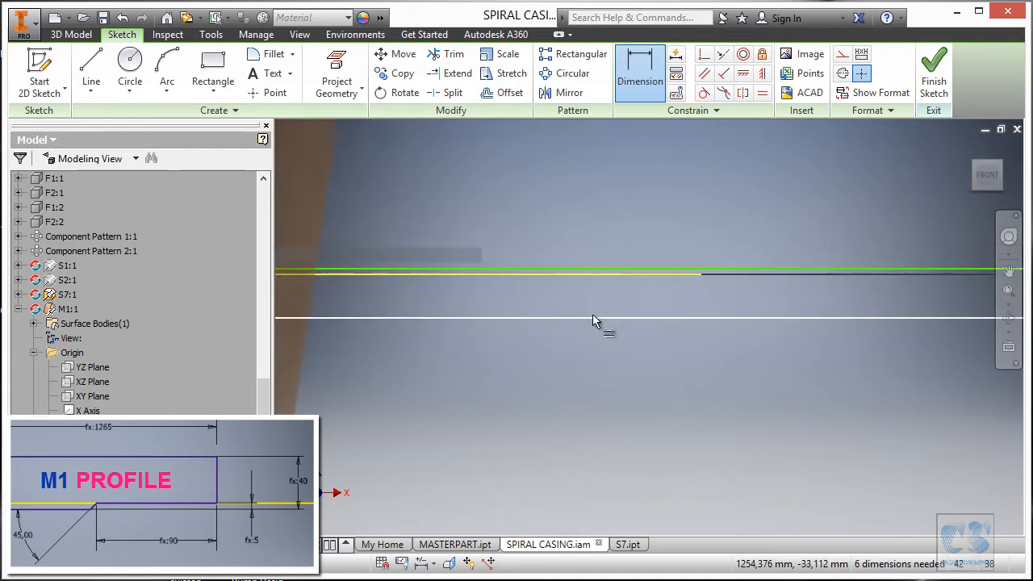
Pull the profile's right end back toward the casing and shift the slanted line inward, making the notch about 236 mm long
{"action": "scroll", "coordinate": [594, 314], "scroll_direction": "down", "scroll_amount": 8}
{"action": "scroll", "coordinate": [851, 291], "scroll_direction": "up", "scroll_amount": 10}
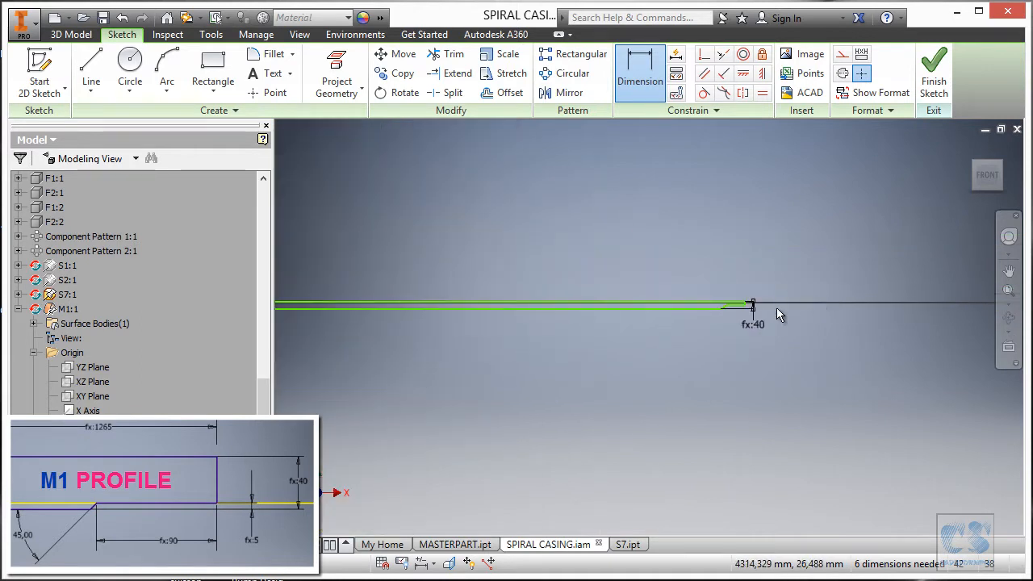
{"action": "scroll", "coordinate": [817, 297], "scroll_direction": "down", "scroll_amount": 5}
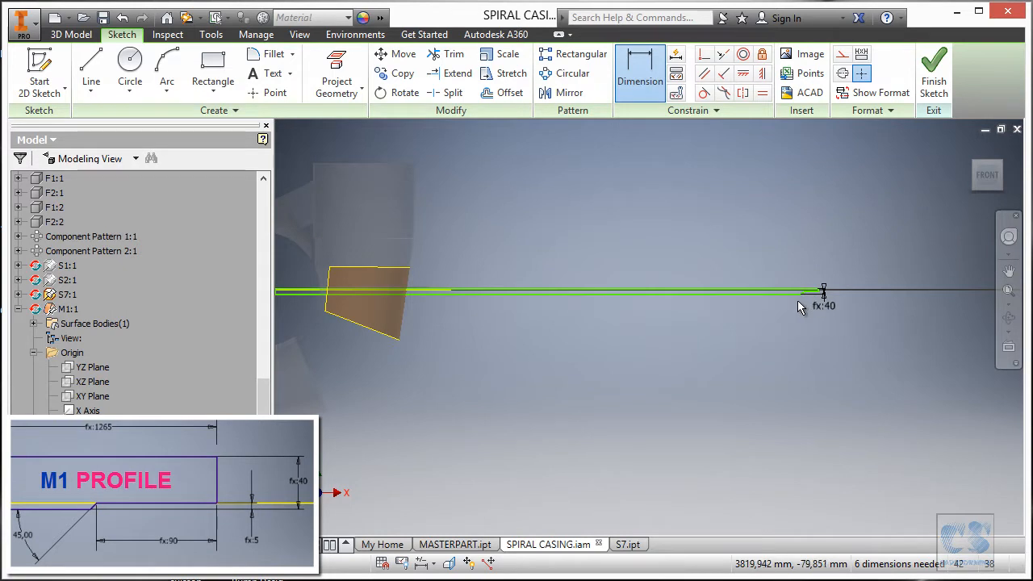
{"action": "scroll", "coordinate": [811, 300], "scroll_direction": "up", "scroll_amount": 5}
{"action": "key", "text": "Escape"}
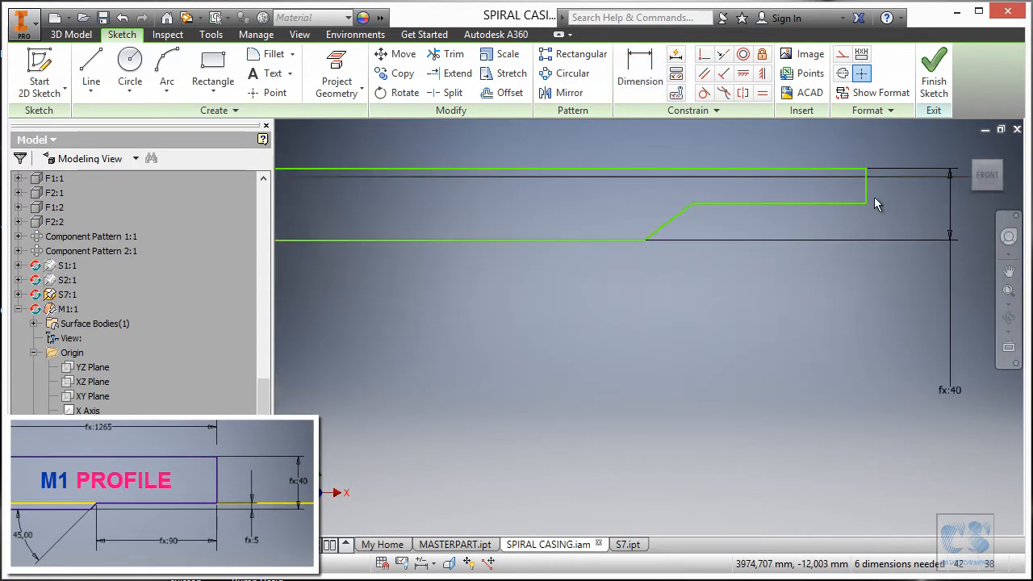
{"action": "left_click_drag", "start_coordinate": [867, 186], "coordinate": [783, 185]}
{"action": "left_click_drag", "start_coordinate": [661, 226], "coordinate": [274, 225]}
{"action": "scroll", "coordinate": [718, 198], "scroll_direction": "down", "scroll_amount": 3}
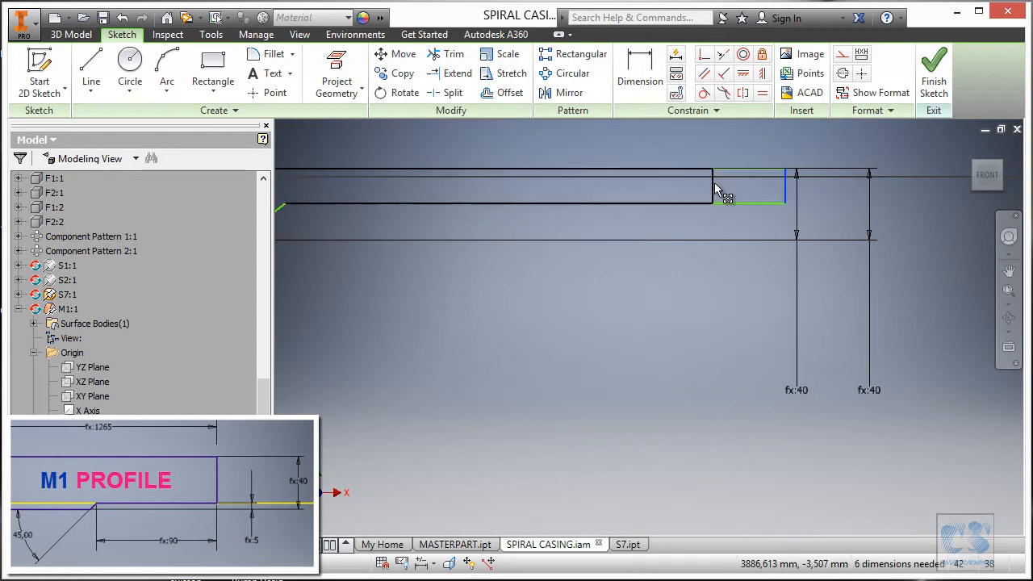
{"action": "scroll", "coordinate": [717, 173], "scroll_direction": "up", "scroll_amount": 3}
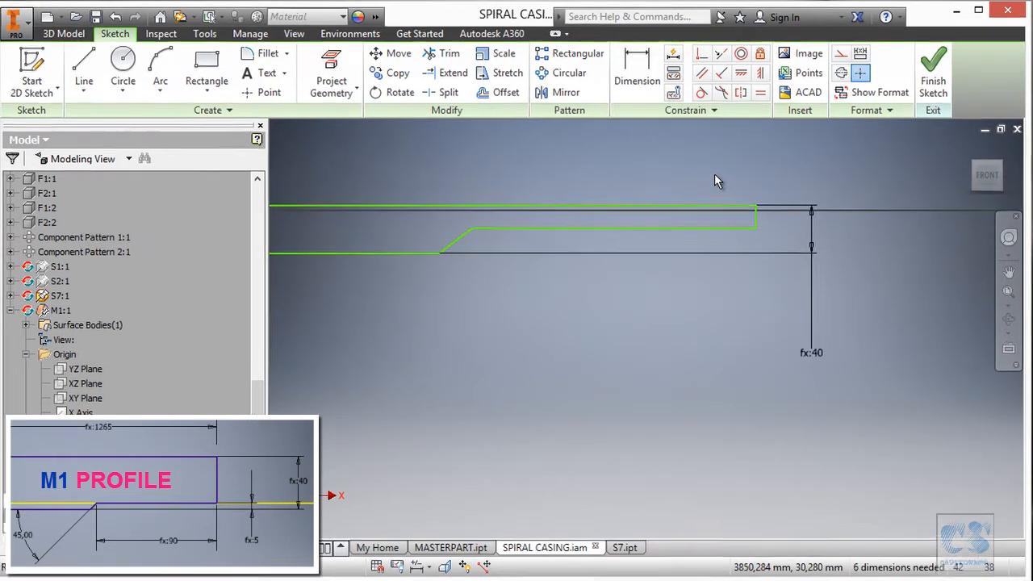
Dimension the notch's horizontal edge and link its length to the M1_Cut_dist2 parameter
{"action": "left_click", "coordinate": [542, 53]}
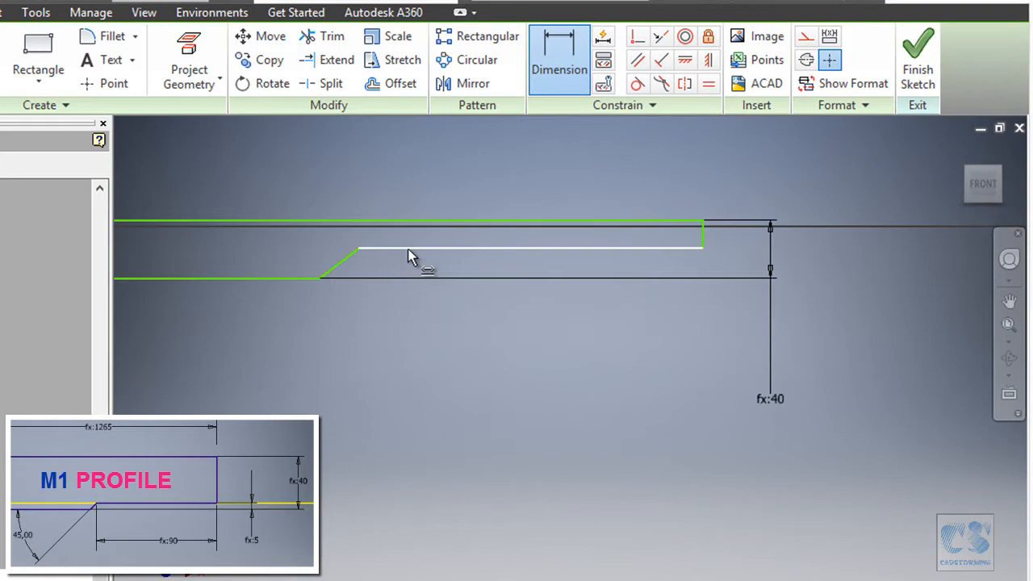
{"action": "left_click", "coordinate": [408, 250]}
{"action": "left_click", "coordinate": [532, 381]}
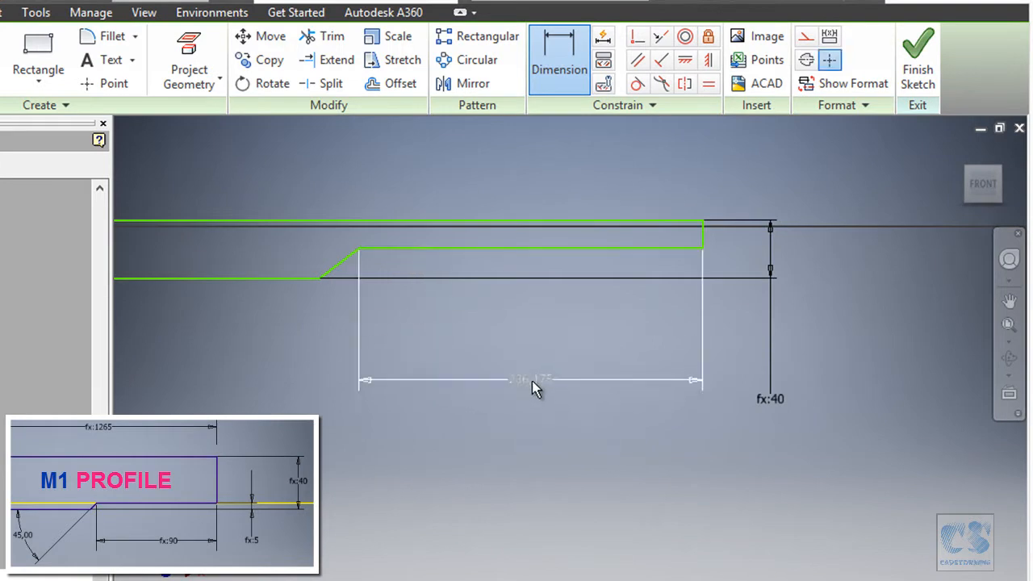
{"action": "left_click", "coordinate": [660, 456]}
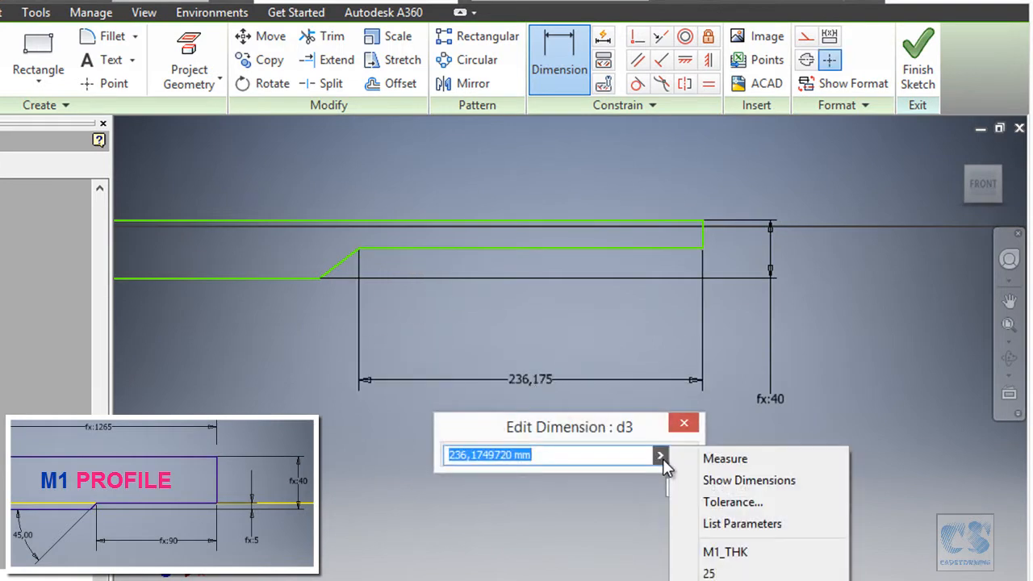
{"action": "left_click", "coordinate": [638, 428]}
{"action": "left_click_drag", "start_coordinate": [634, 425], "coordinate": [612, 346]}
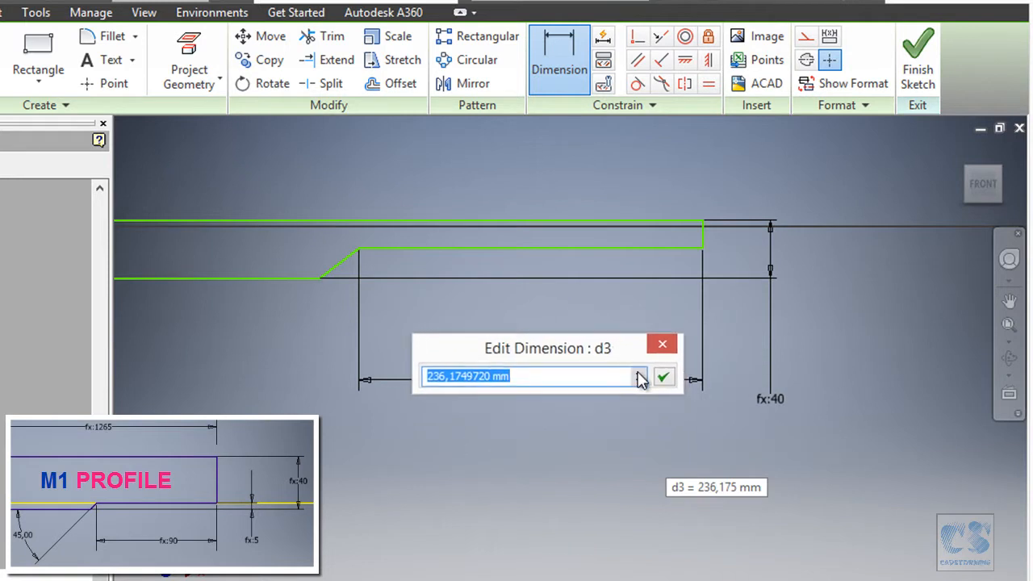
{"action": "left_click", "coordinate": [640, 377]}
{"action": "left_click", "coordinate": [652, 447]}
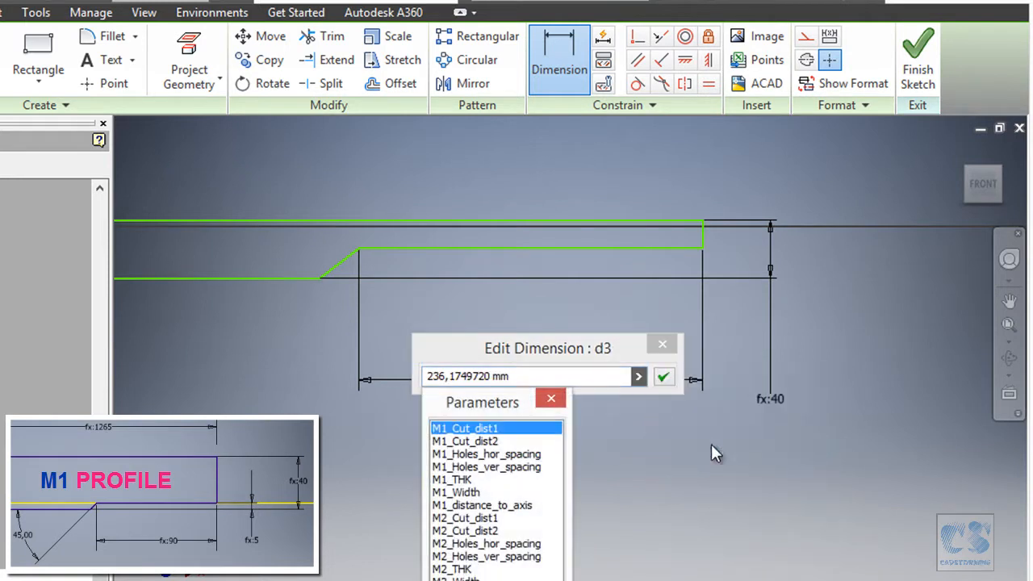
{"action": "left_click", "coordinate": [488, 441]}
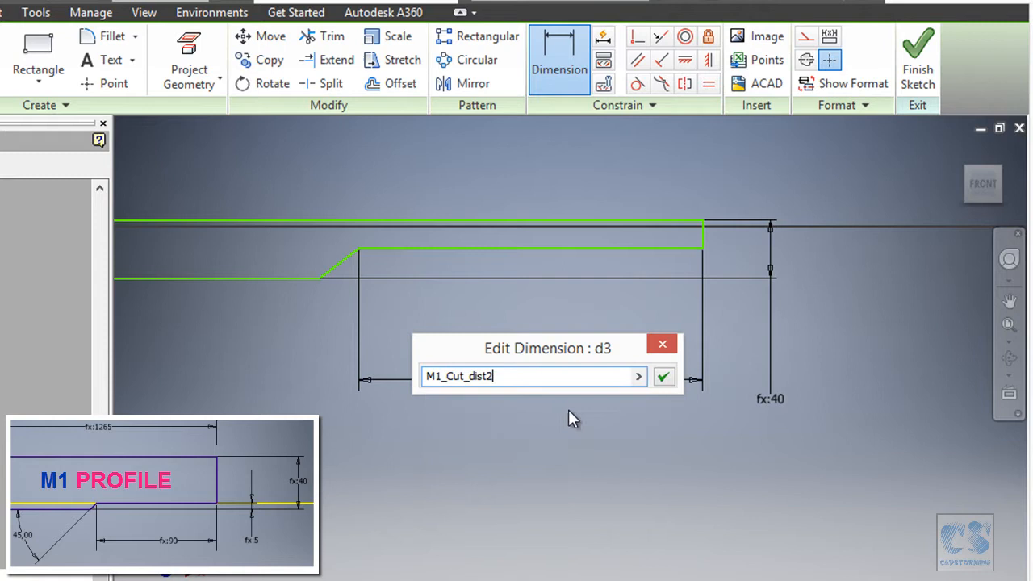
{"action": "left_click", "coordinate": [663, 377]}
Dimension the notch's depth from its horizontal edge to the profile's lower edge and link it to M1_Cut_dist1
{"action": "scroll", "coordinate": [388, 234], "scroll_direction": "up", "scroll_amount": 3}
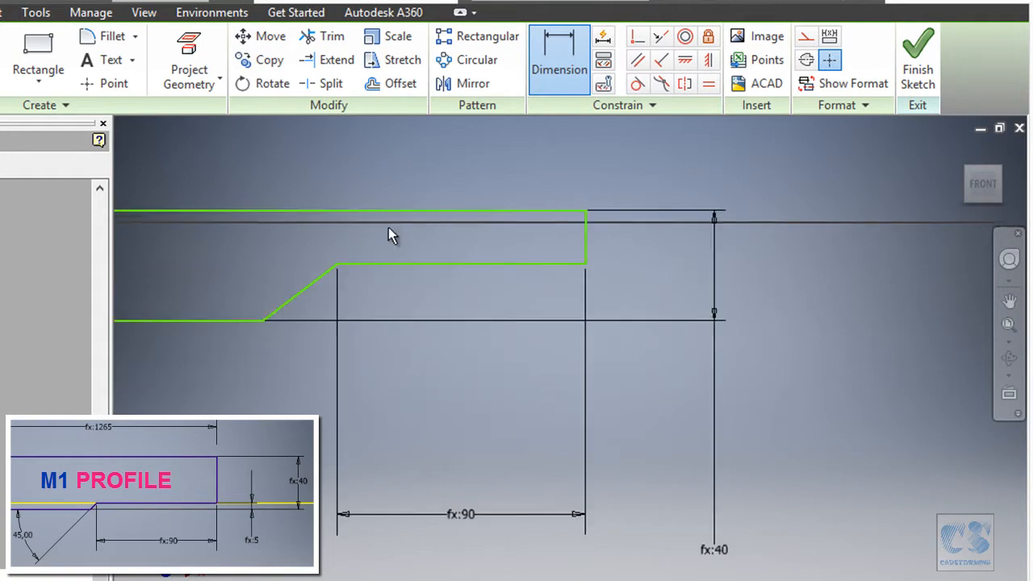
{"action": "left_click", "coordinate": [420, 264]}
{"action": "left_click", "coordinate": [232, 321]}
{"action": "left_click", "coordinate": [643, 288]}
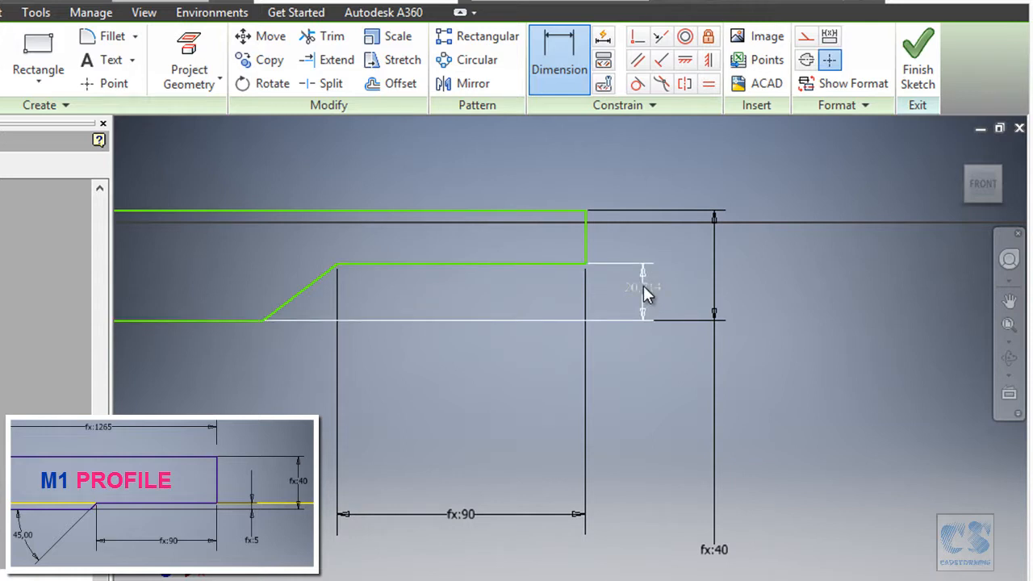
{"action": "left_click", "coordinate": [776, 361]}
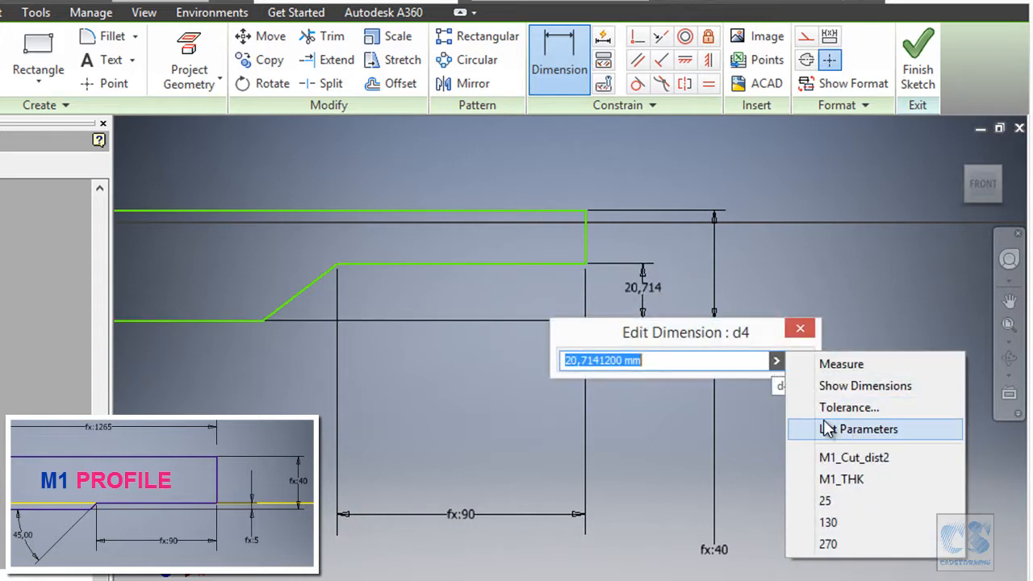
{"action": "left_click", "coordinate": [845, 430]}
{"action": "left_click", "coordinate": [611, 412]}
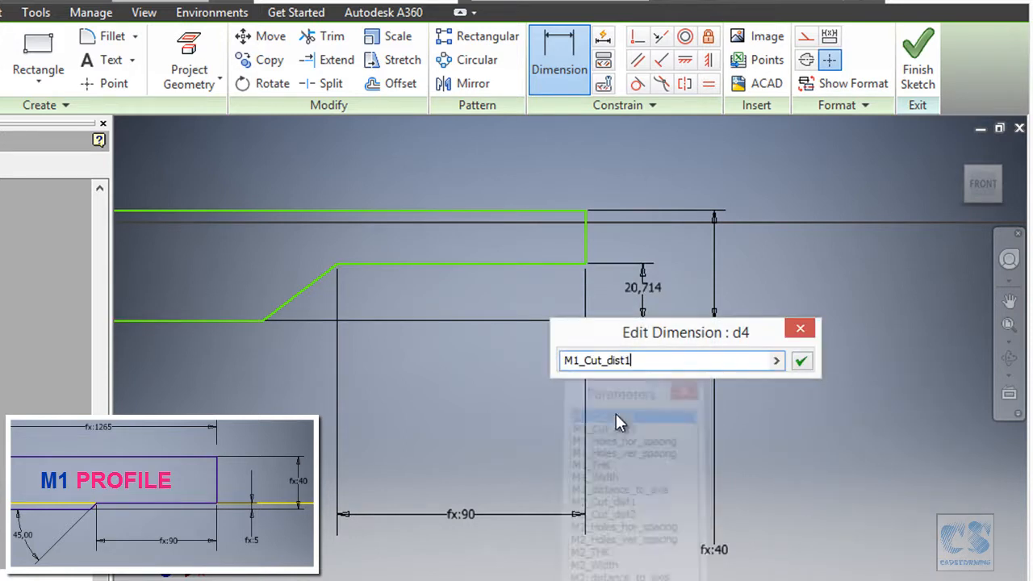
{"action": "left_click", "coordinate": [802, 365]}
{"action": "scroll", "coordinate": [801, 366], "scroll_direction": "down", "scroll_amount": 5}
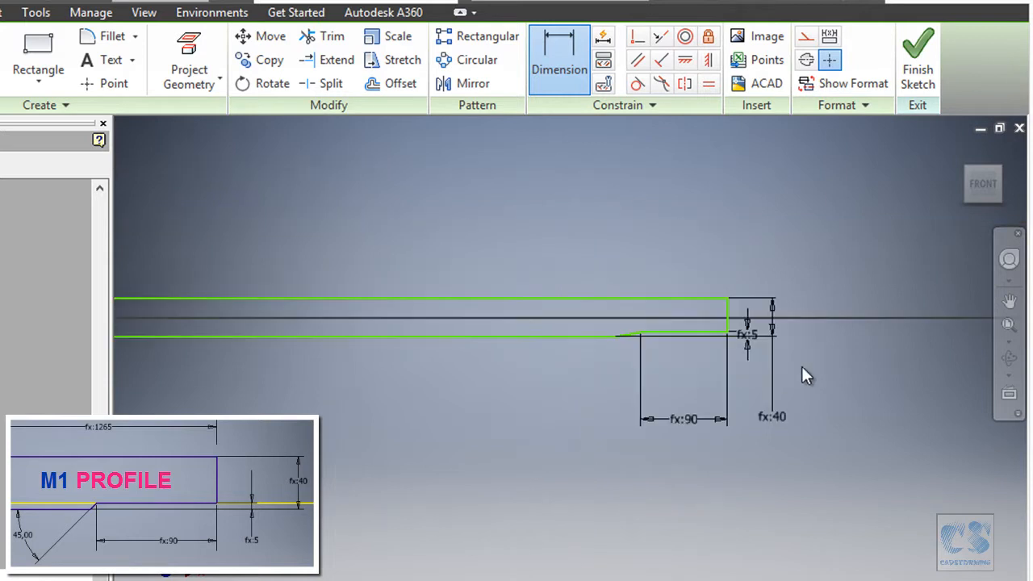
Switch to the spiral casing print in Adobe Reader and examine the slanted edge of plate M1's notch
{"action": "scroll", "coordinate": [710, 373], "scroll_direction": "up", "scroll_amount": 3}
{"action": "scroll", "coordinate": [586, 316], "scroll_direction": "up", "scroll_amount": 4}
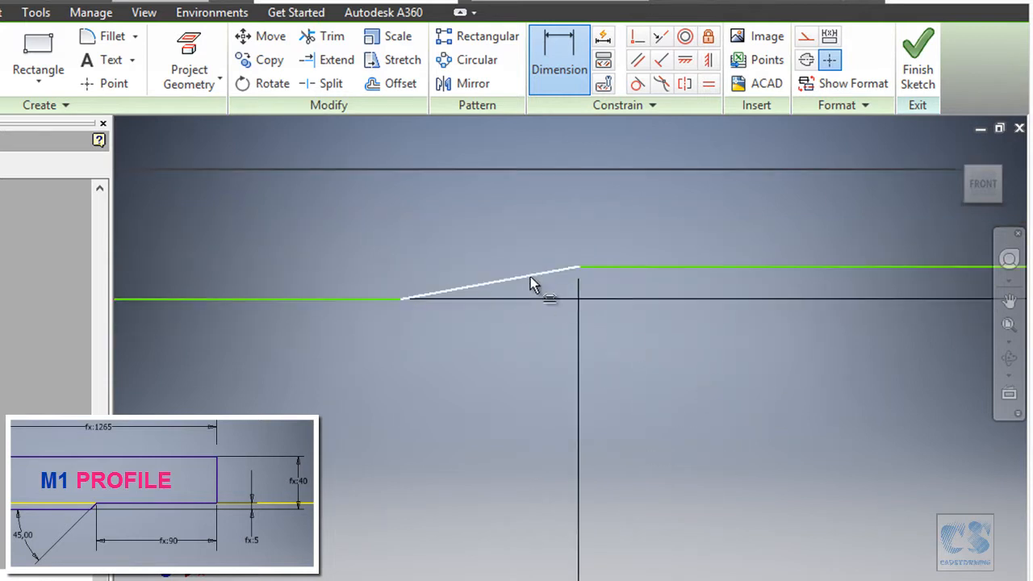
{"action": "scroll", "coordinate": [556, 283], "scroll_direction": "down", "scroll_amount": 5}
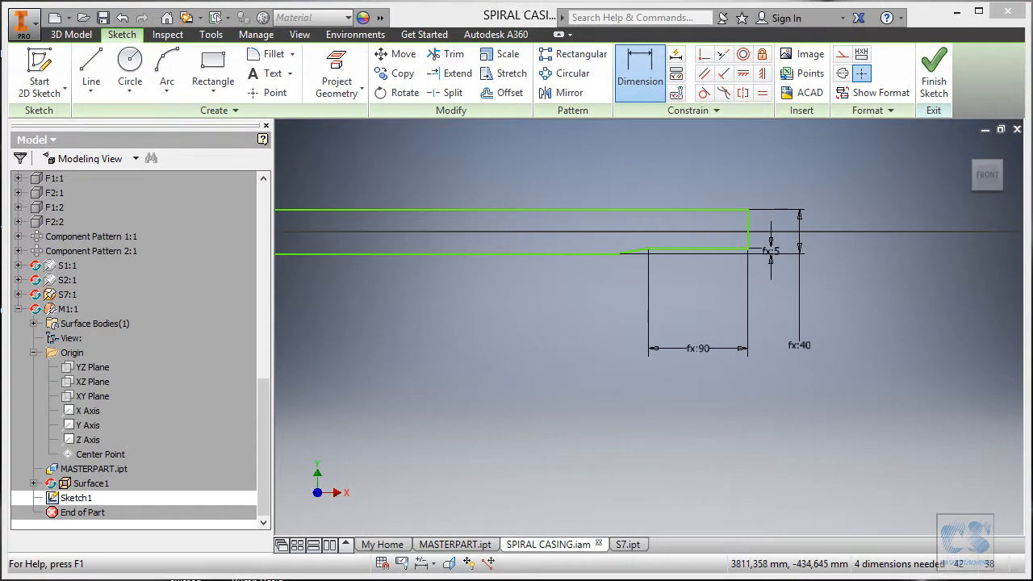
{"action": "key", "text": "alt+Tab"}
{"action": "scroll", "coordinate": [886, 326], "scroll_direction": "up", "scroll_amount": 4, "text": "ctrl"}
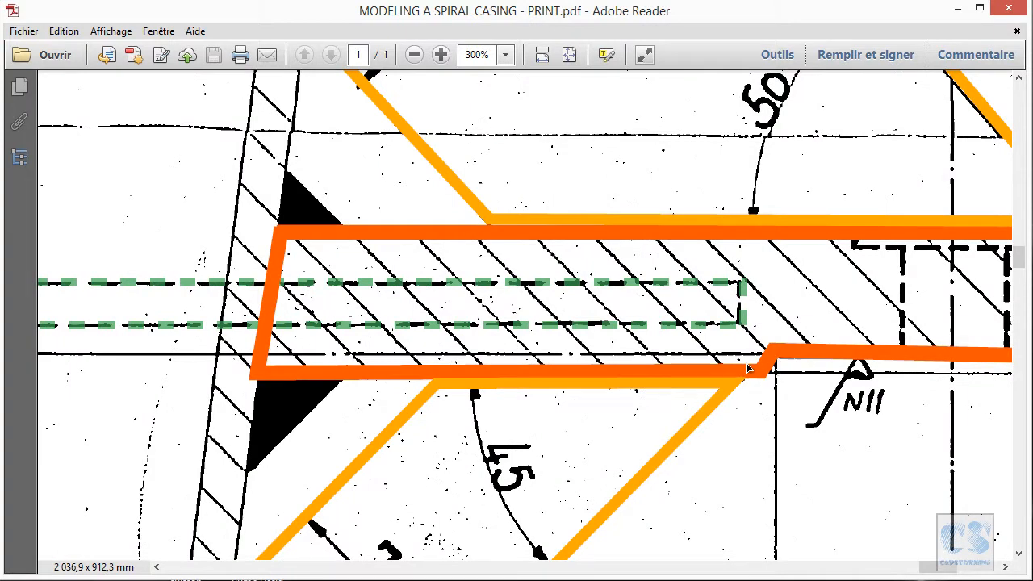
{"action": "scroll", "coordinate": [750, 368], "scroll_direction": "up", "scroll_amount": 1, "text": "ctrl"}
{"action": "scroll", "coordinate": [731, 371], "scroll_direction": "down", "scroll_amount": 1, "text": "ctrl"}
{"action": "scroll", "coordinate": [710, 381], "scroll_direction": "down", "scroll_amount": 1, "text": "ctrl"}
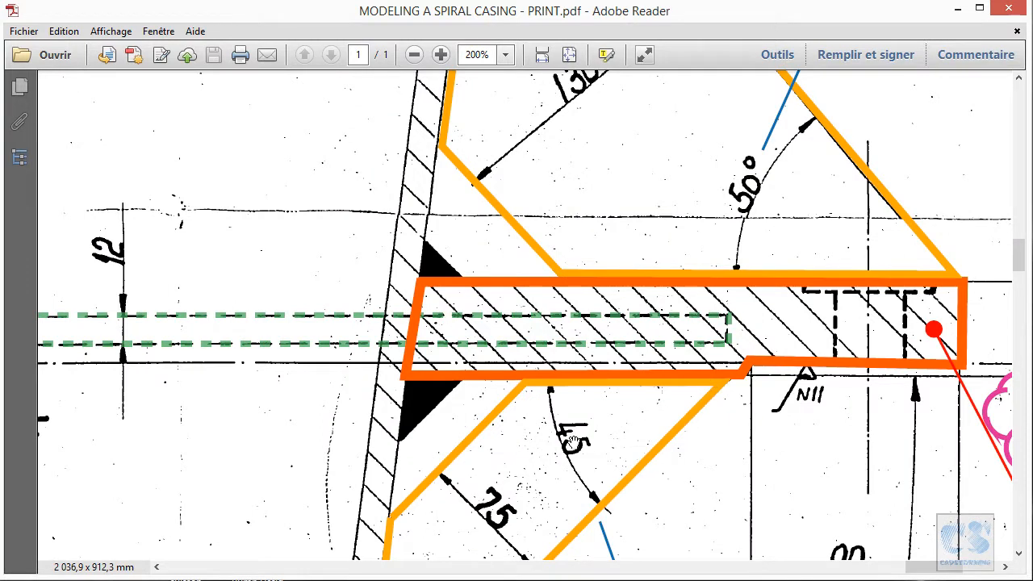
{"action": "scroll", "coordinate": [581, 438], "scroll_direction": "down", "scroll_amount": 1, "text": "ctrl"}
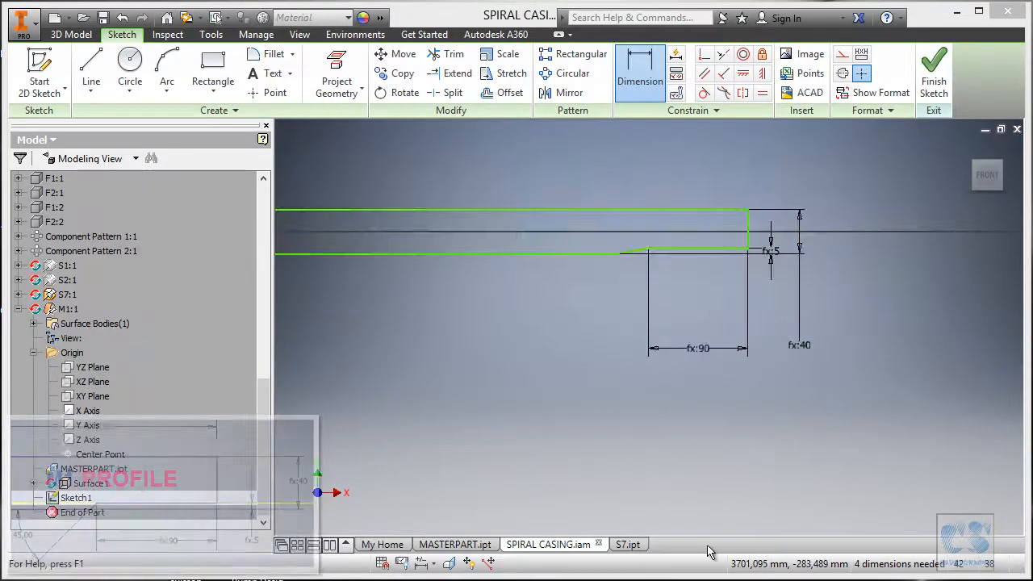
Back in Inventor, dimension the angle between the notch's slanted line and the profile's lower edge as 45 degrees
{"action": "left_click", "coordinate": [626, 257]}
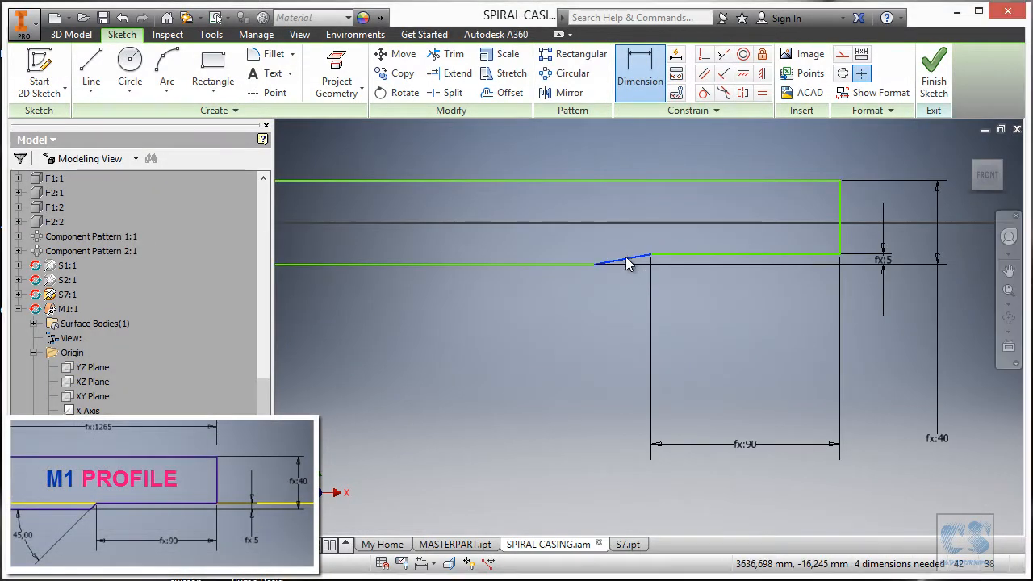
{"action": "left_click", "coordinate": [579, 264]}
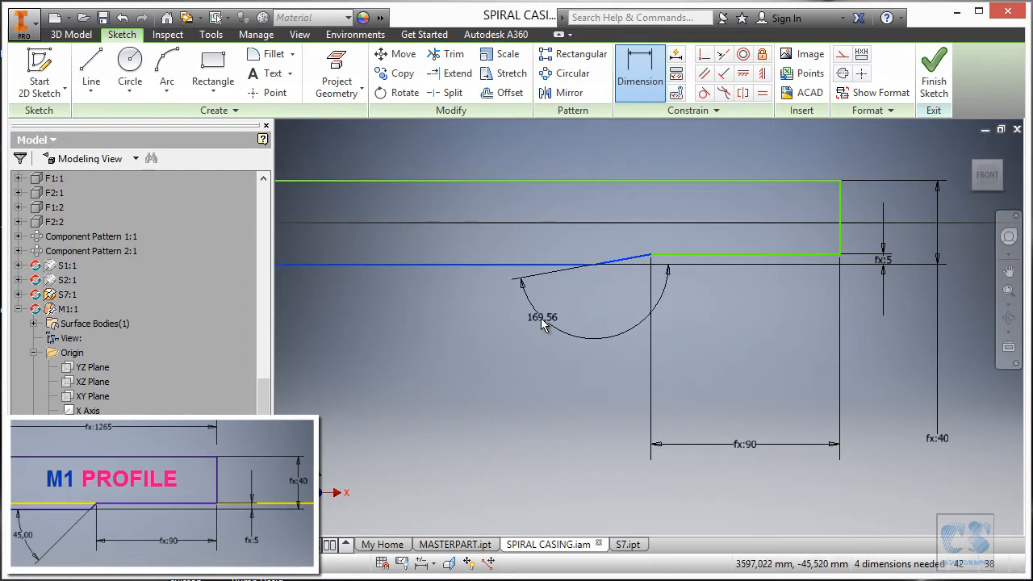
{"action": "left_click", "coordinate": [440, 283]}
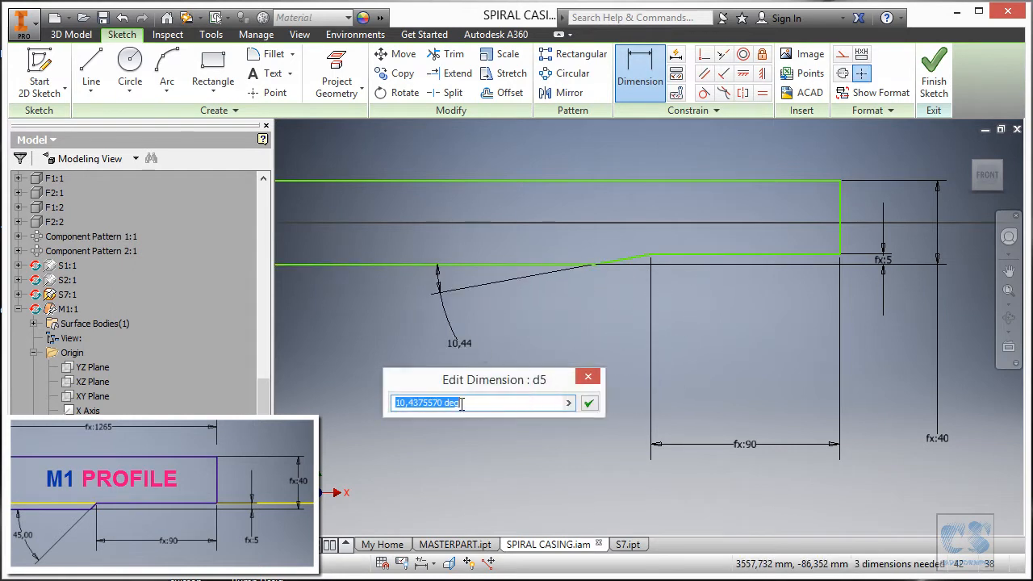
{"action": "key", "text": "Return"}
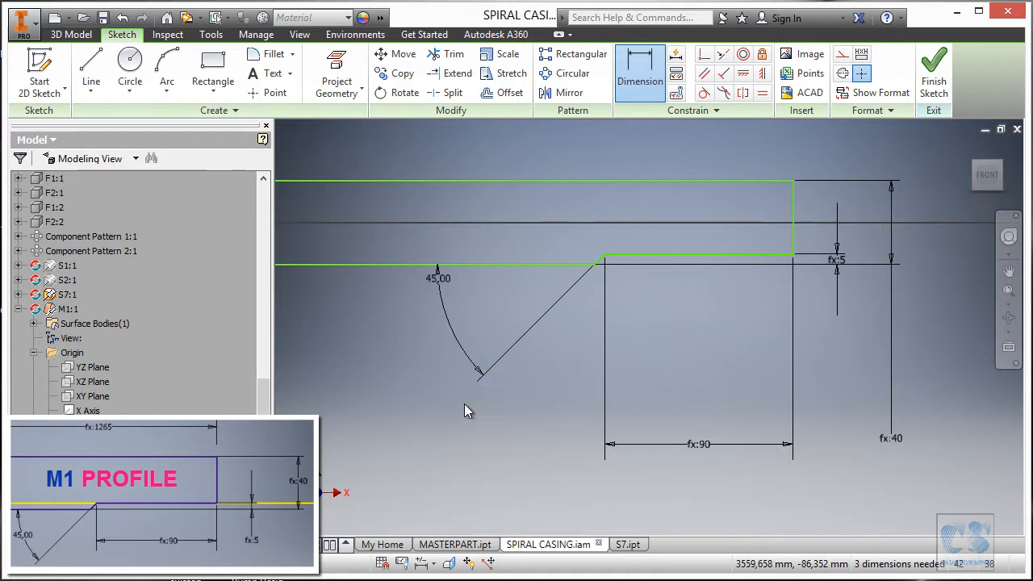
{"action": "scroll", "coordinate": [702, 323], "scroll_direction": "down", "scroll_amount": 4}
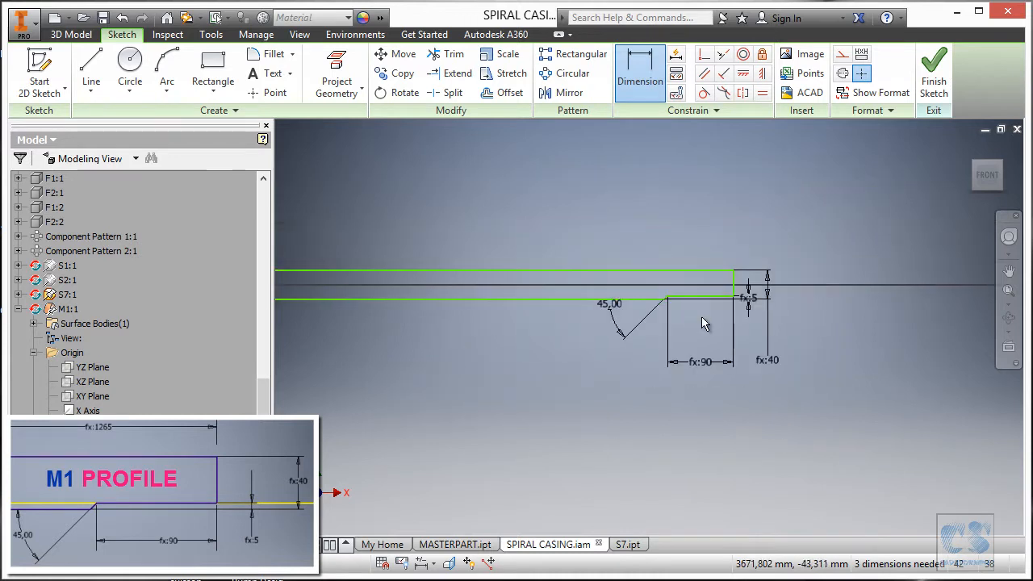
Align the long profile's left end vertically with the sketch origin using a Vertical constraint
{"action": "scroll", "coordinate": [730, 310], "scroll_direction": "down", "scroll_amount": 4}
{"action": "scroll", "coordinate": [593, 301], "scroll_direction": "up", "scroll_amount": 5}
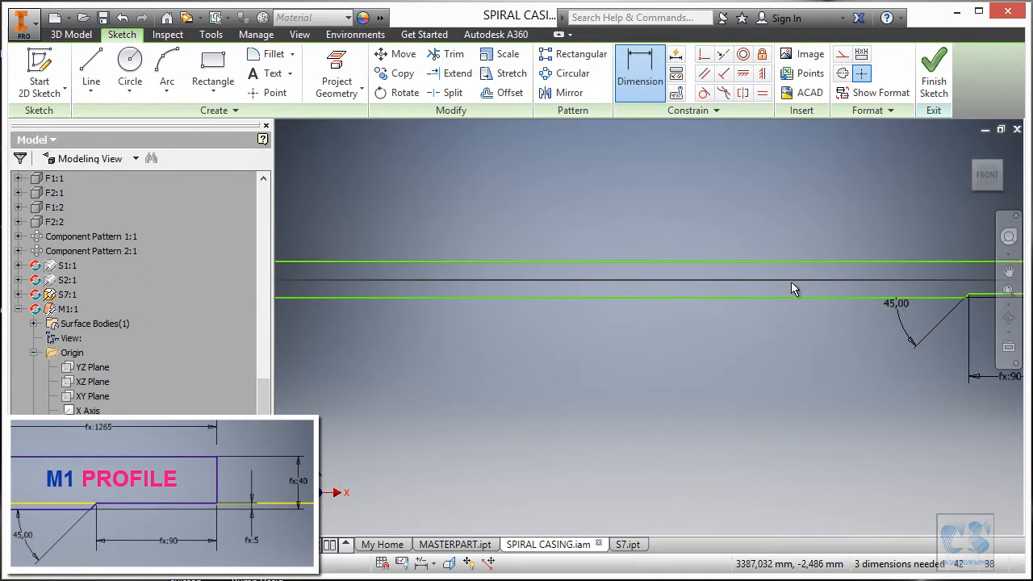
{"action": "scroll", "coordinate": [674, 280], "scroll_direction": "down", "scroll_amount": 4}
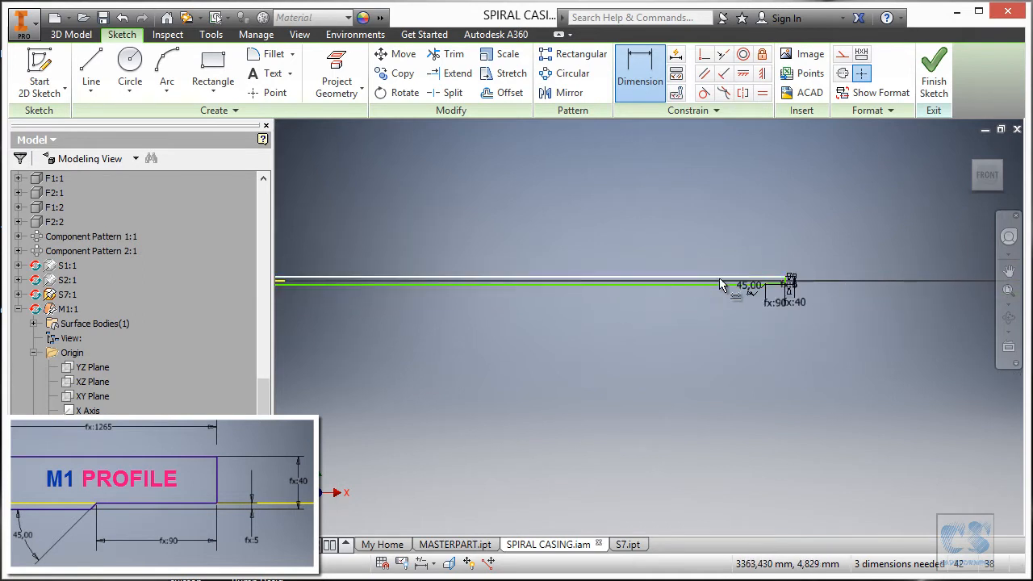
{"action": "key", "text": "Escape"}
{"action": "scroll", "coordinate": [781, 280], "scroll_direction": "up", "scroll_amount": 4}
{"action": "middle_click_drag", "start_coordinate": [813, 305], "coordinate": [348, 310]}
{"action": "scroll", "coordinate": [769, 309], "scroll_direction": "down", "scroll_amount": 5}
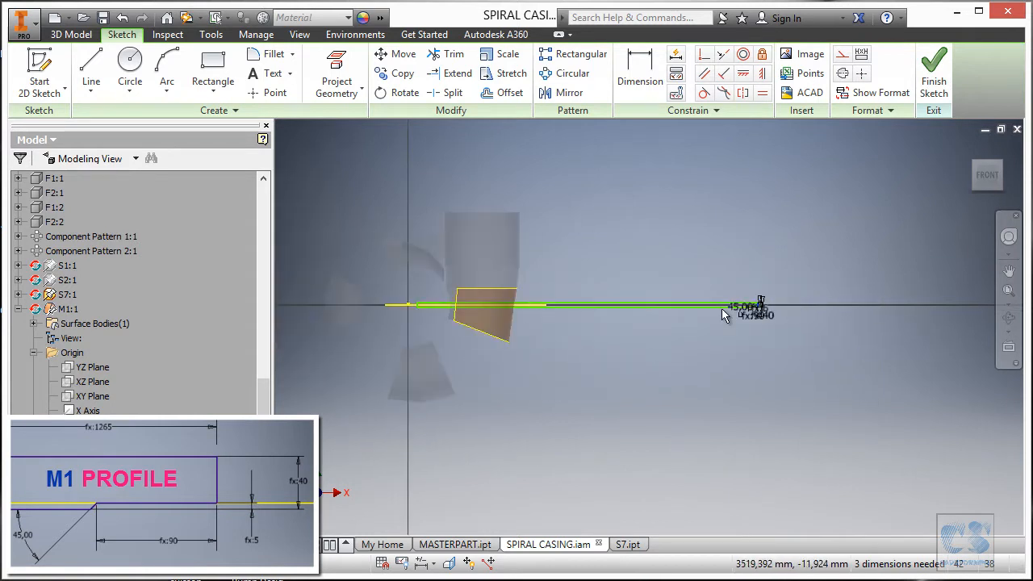
{"action": "scroll", "coordinate": [432, 308], "scroll_direction": "up", "scroll_amount": 5}
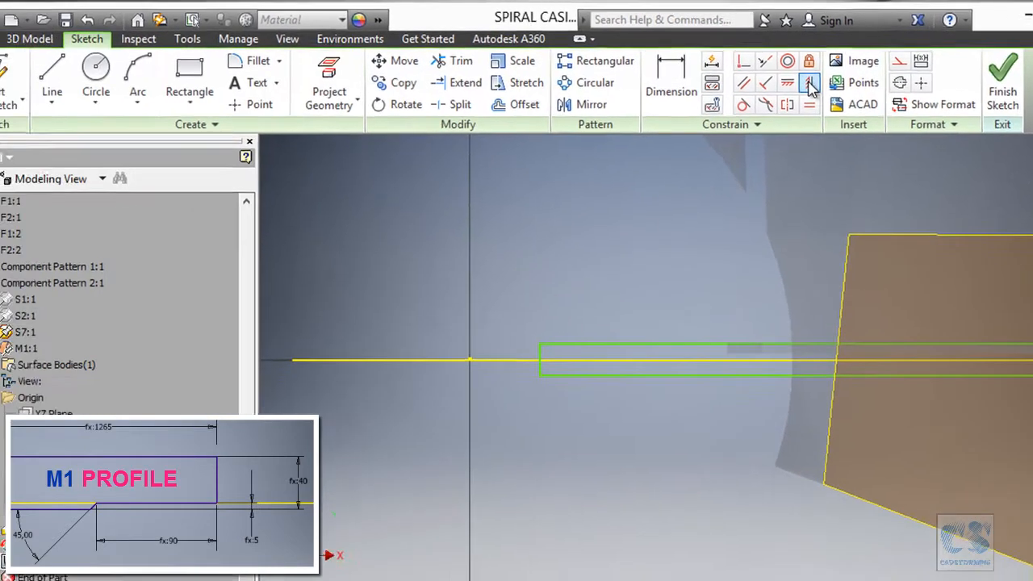
{"action": "left_click", "coordinate": [405, 376]}
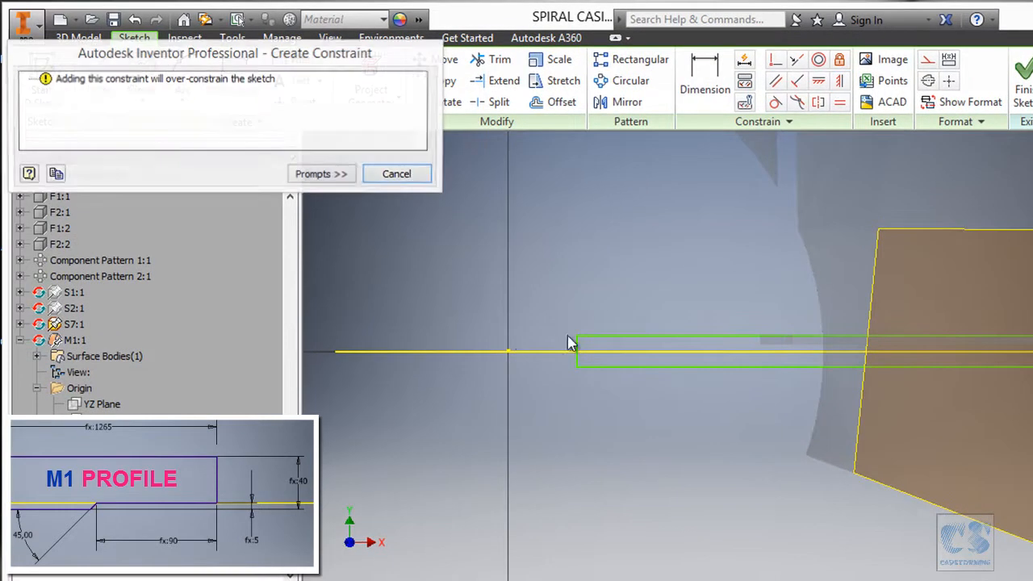
{"action": "key", "text": "Escape"}
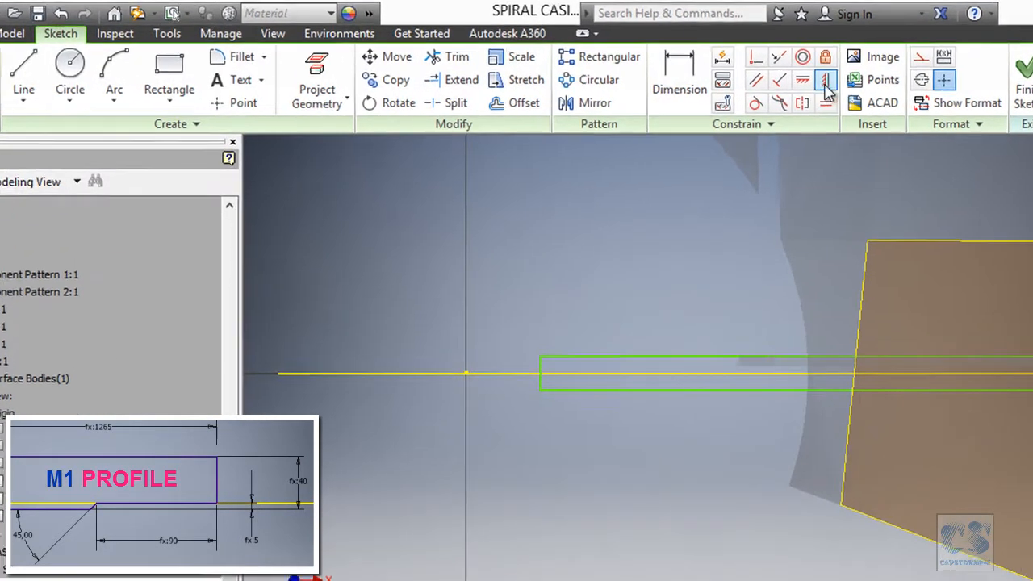
{"action": "key", "text": "Escape"}
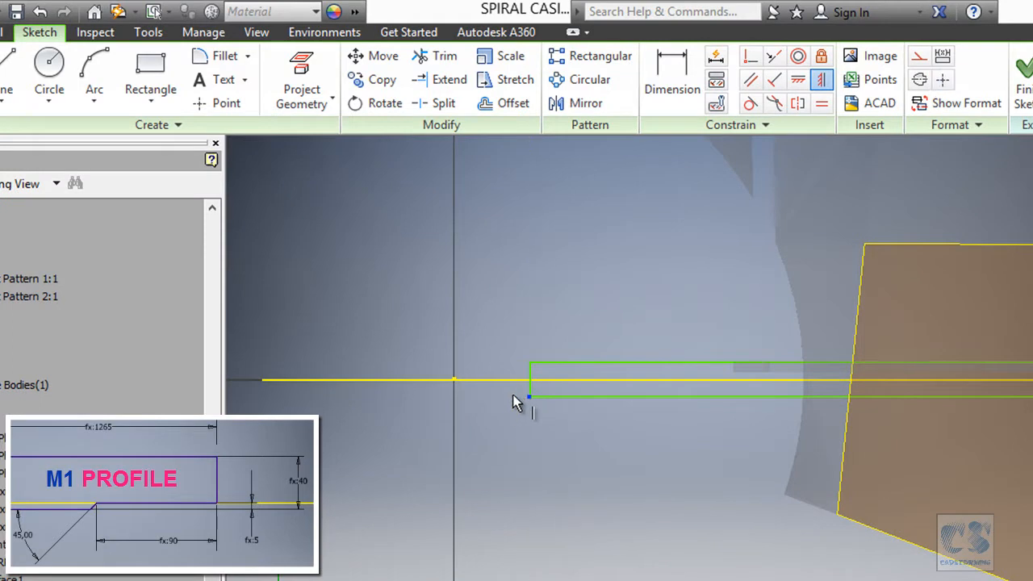
{"action": "left_click", "coordinate": [454, 379]}
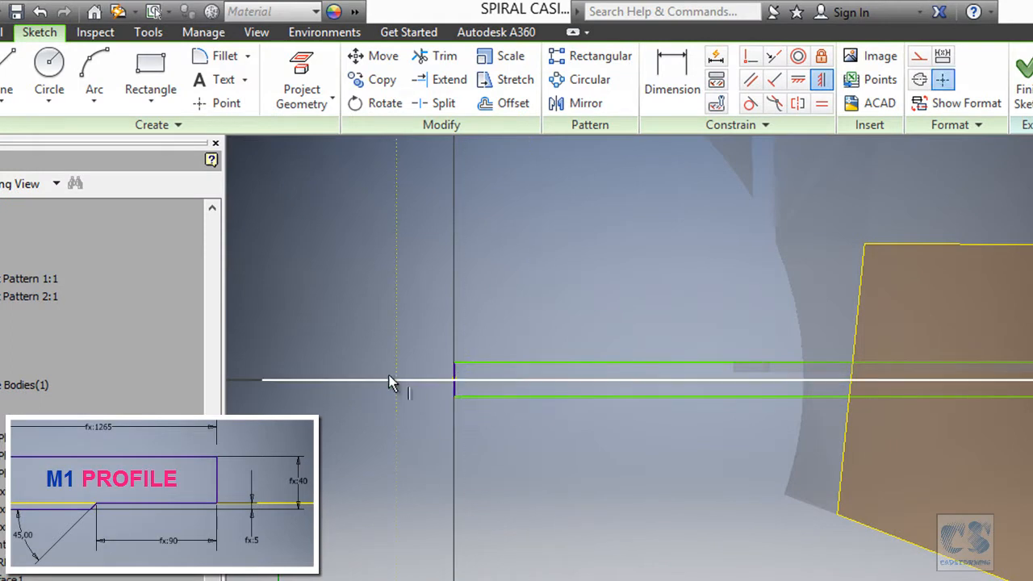
Dimension the profile's overall length along its upper edge, placing the dimension above the profile
{"action": "scroll", "coordinate": [412, 401], "scroll_direction": "down", "scroll_amount": 4}
{"action": "scroll", "coordinate": [488, 339], "scroll_direction": "up", "scroll_amount": 3}
{"action": "left_click", "coordinate": [671, 74]}
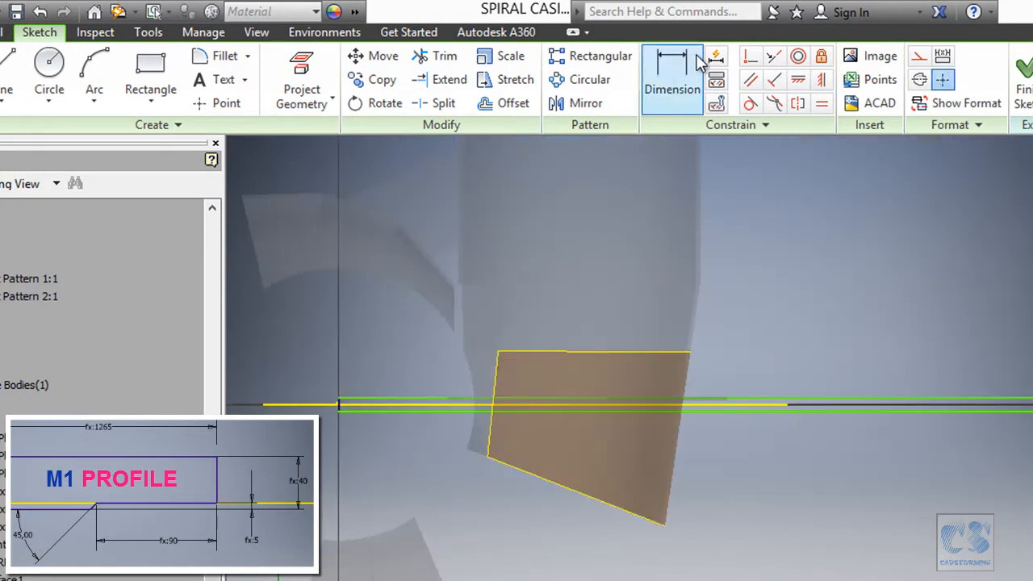
{"action": "left_click", "coordinate": [811, 400]}
{"action": "left_click", "coordinate": [814, 313]}
{"action": "scroll", "coordinate": [726, 323], "scroll_direction": "down", "scroll_amount": 2}
{"action": "scroll", "coordinate": [783, 319], "scroll_direction": "up", "scroll_amount": 4}
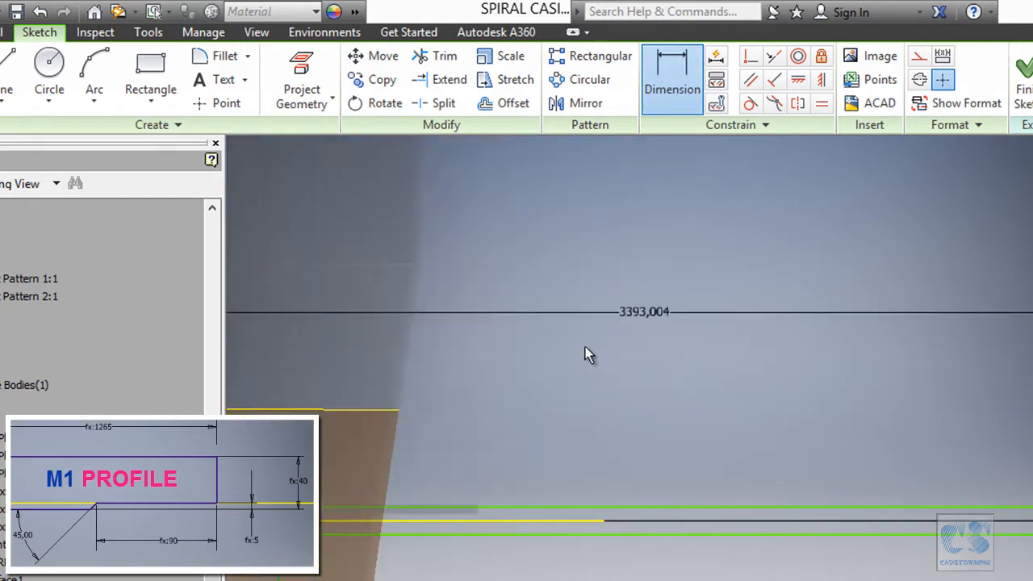
{"action": "scroll", "coordinate": [593, 349], "scroll_direction": "down", "scroll_amount": 3}
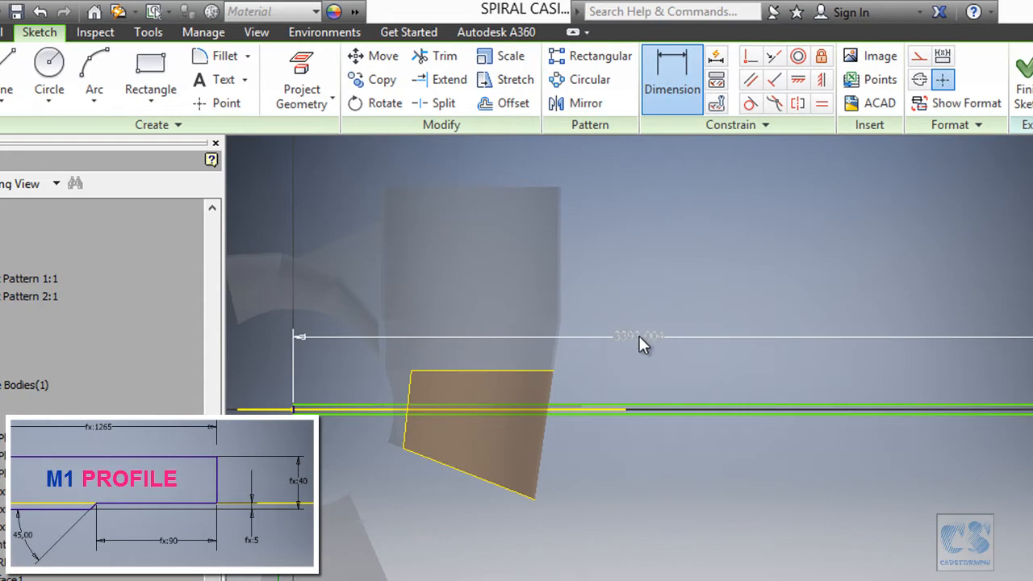
Link the profile's overall length dimension to the M1_distance_to_axis parameter
{"action": "left_click", "coordinate": [639, 337]}
{"action": "left_click", "coordinate": [772, 413]}
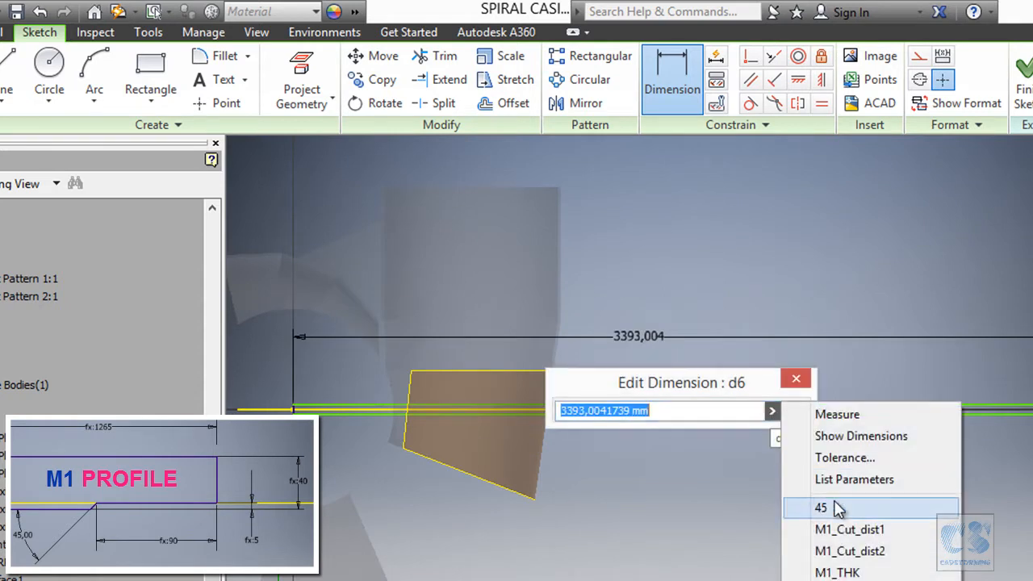
{"action": "left_click", "coordinate": [864, 484]}
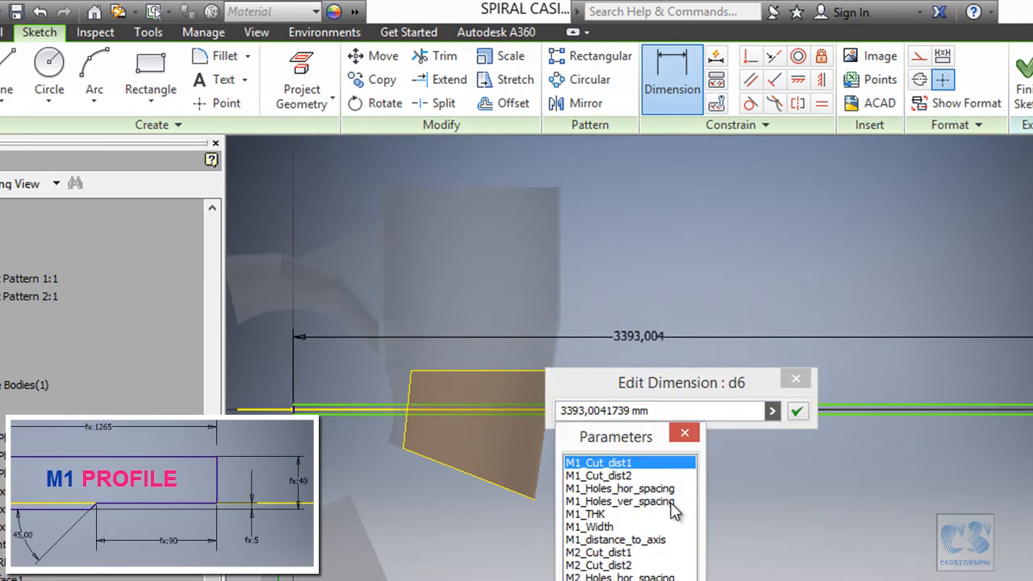
{"action": "left_click", "coordinate": [631, 540]}
{"action": "left_click", "coordinate": [797, 413]}
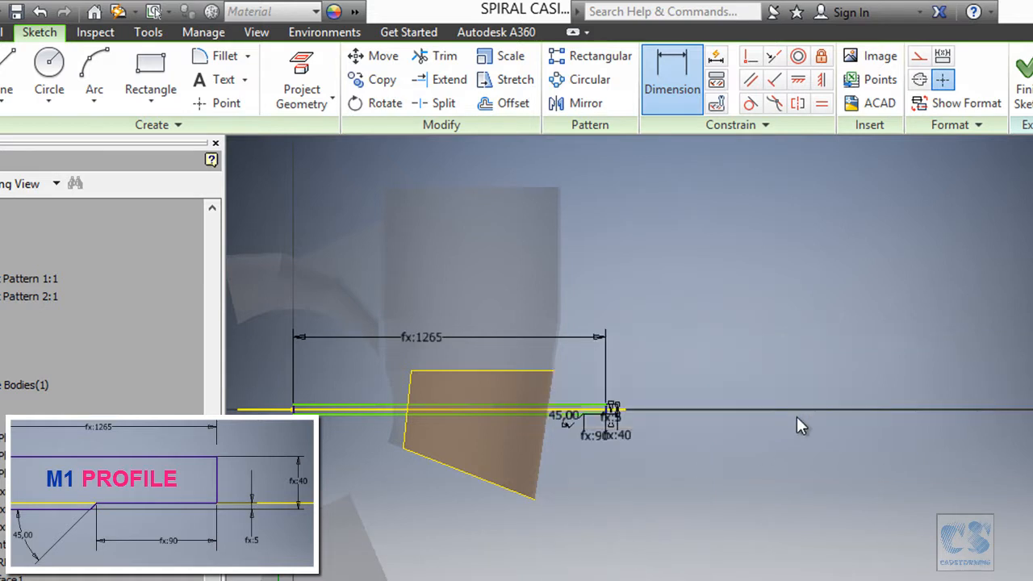
Make the notch's horizontal edge collinear with the projected horizontal line through the profile and finish the sketch
{"action": "scroll", "coordinate": [799, 415], "scroll_direction": "up", "scroll_amount": 5}
{"action": "scroll", "coordinate": [750, 396], "scroll_direction": "down", "scroll_amount": 3}
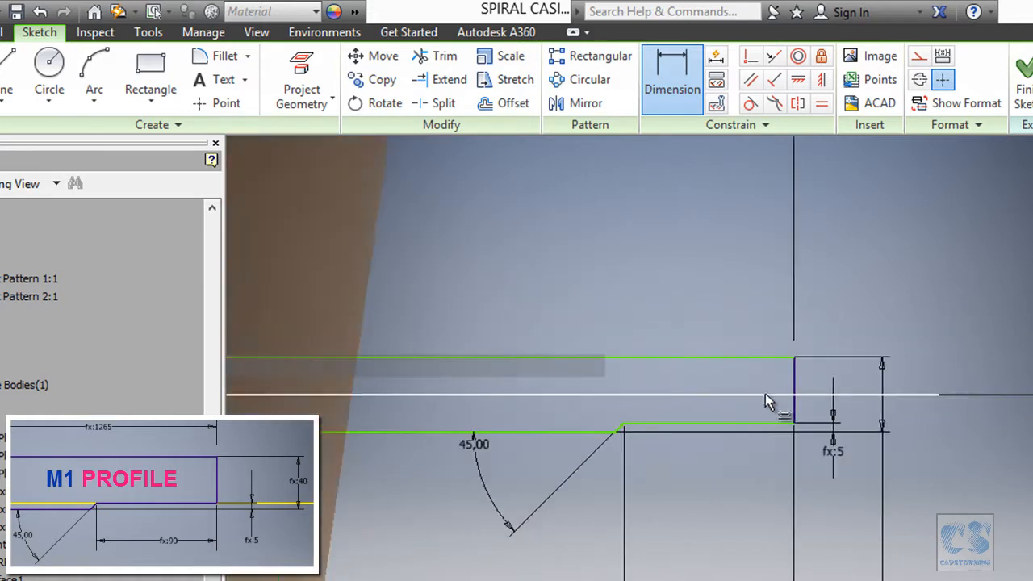
{"action": "scroll", "coordinate": [907, 413], "scroll_direction": "up", "scroll_amount": 3}
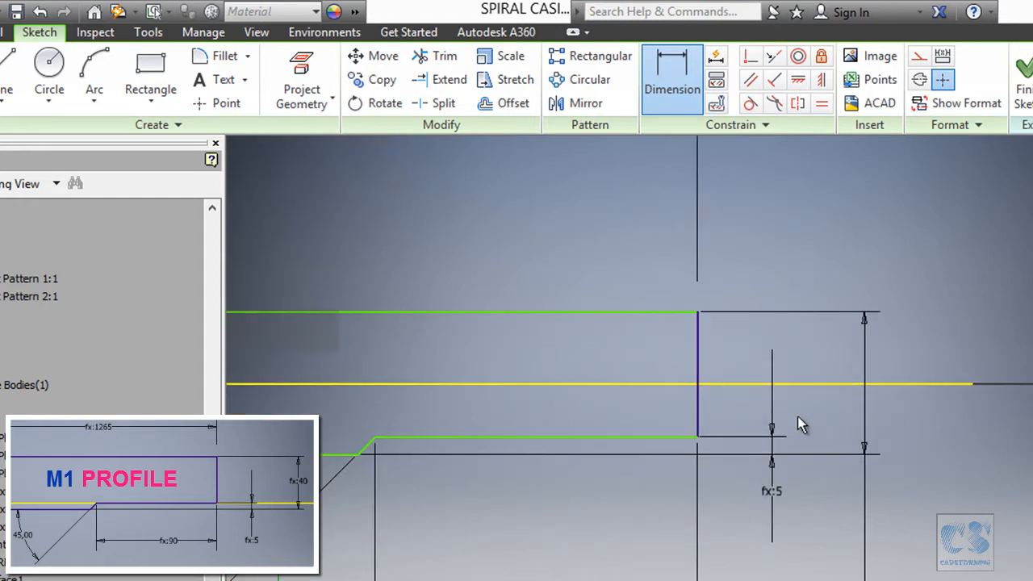
{"action": "key", "text": "Escape"}
{"action": "scroll", "coordinate": [797, 417], "scroll_direction": "down", "scroll_amount": 2}
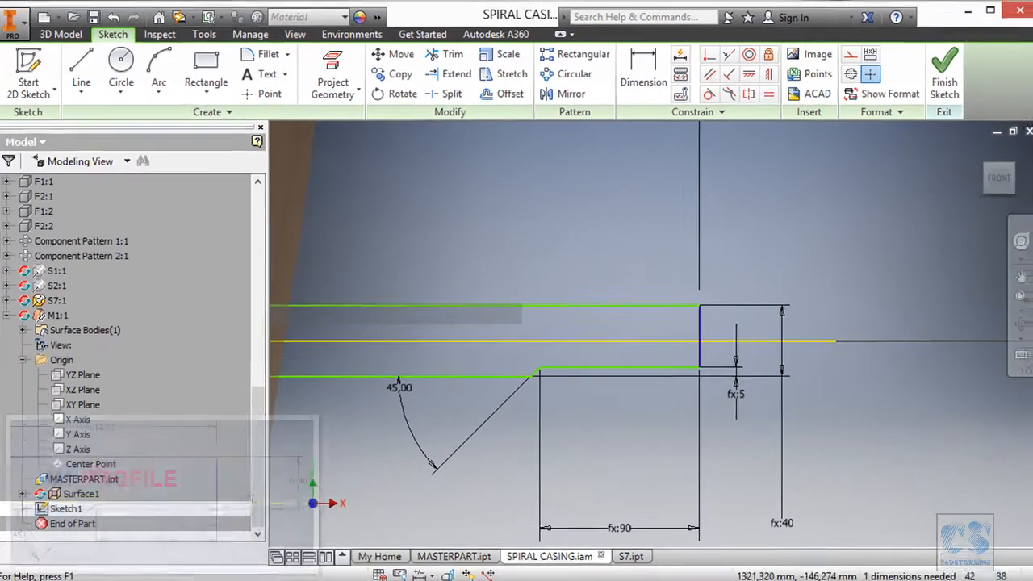
{"action": "key", "text": "alt+Tab"}
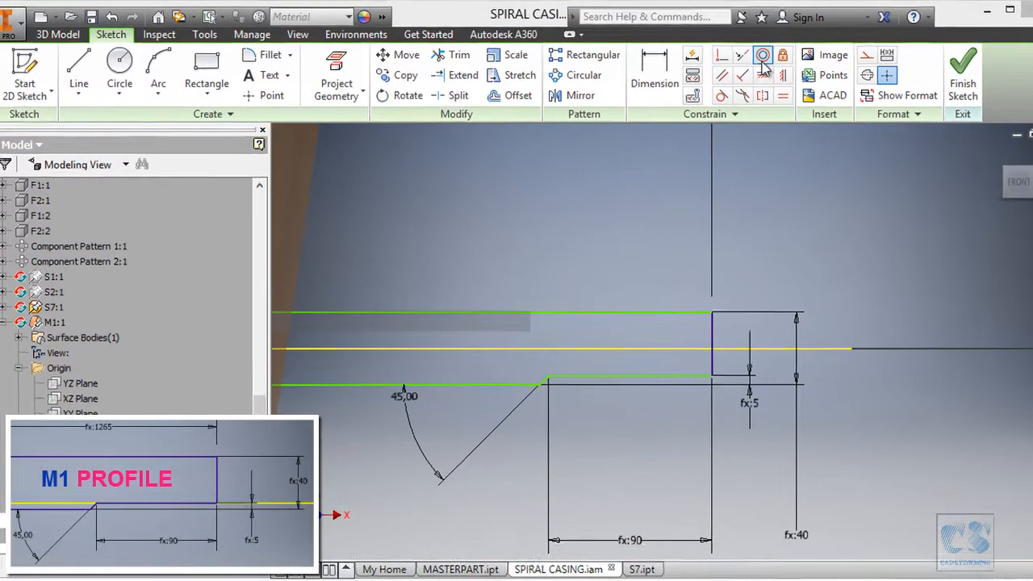
{"action": "left_click", "coordinate": [734, 54]}
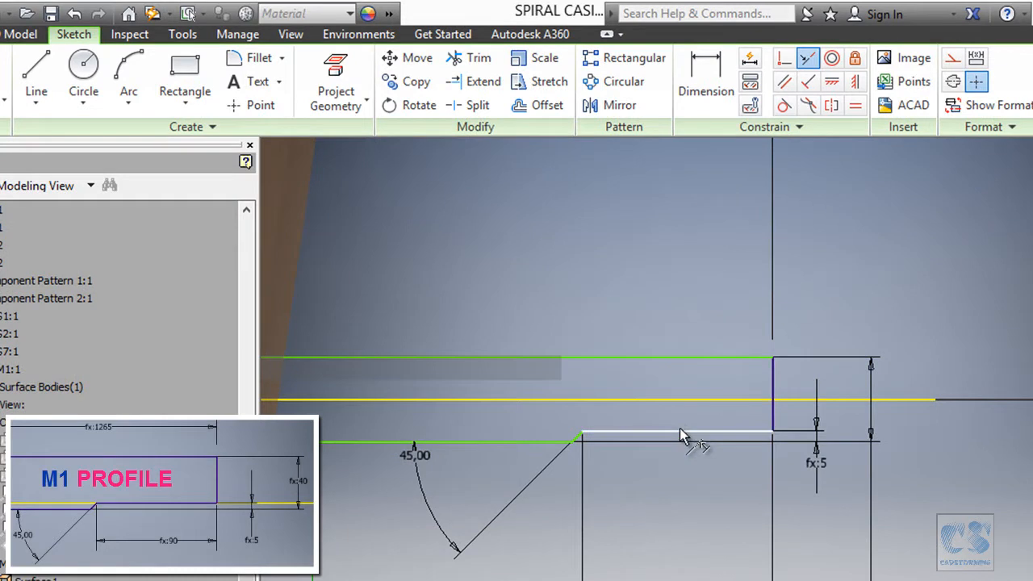
{"action": "left_click", "coordinate": [680, 401]}
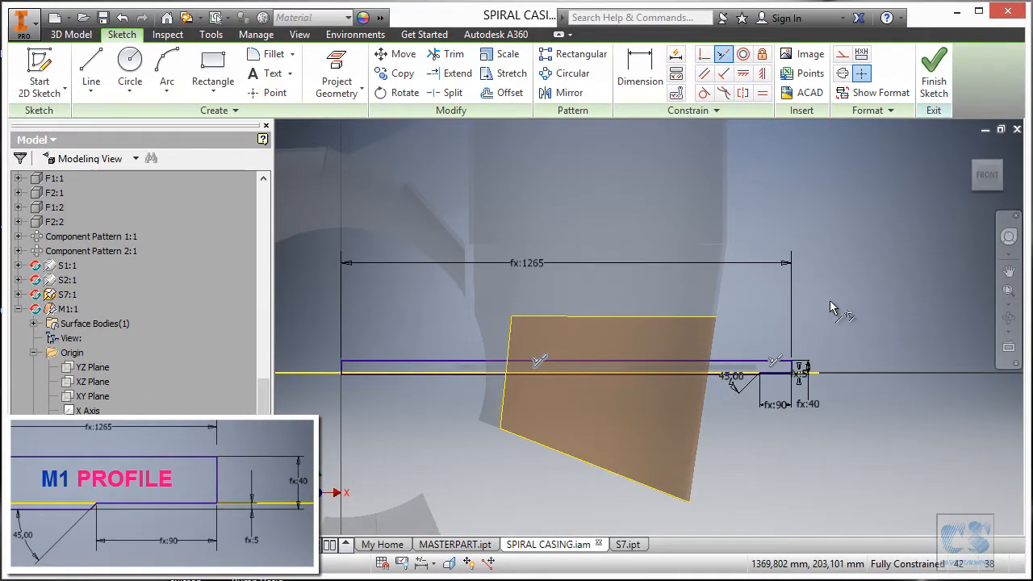
{"action": "left_click", "coordinate": [934, 61]}
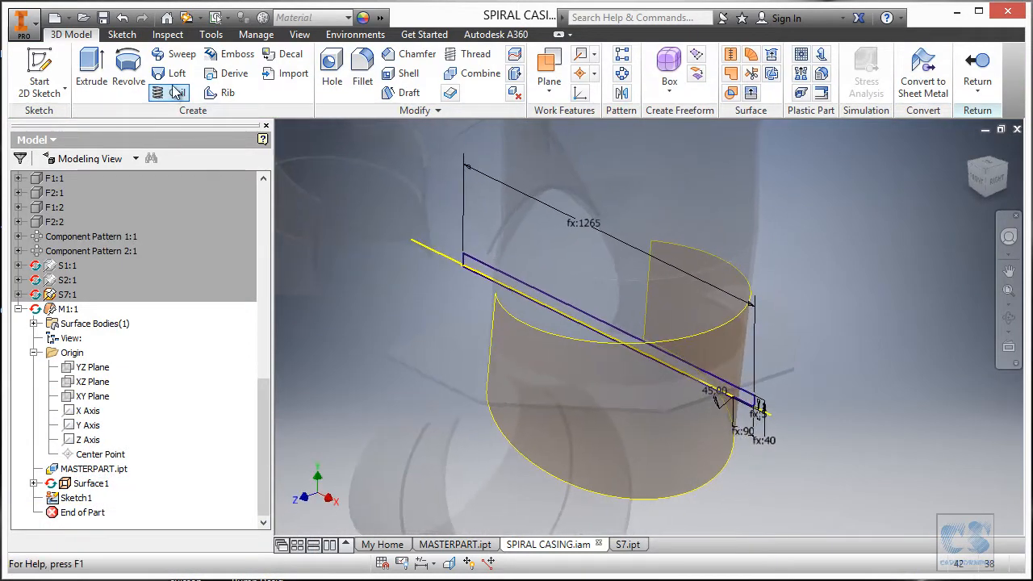
Extrude the M1 profile as a solid in the first direction by a distance of M1_Width/2
{"action": "left_click", "coordinate": [93, 68]}
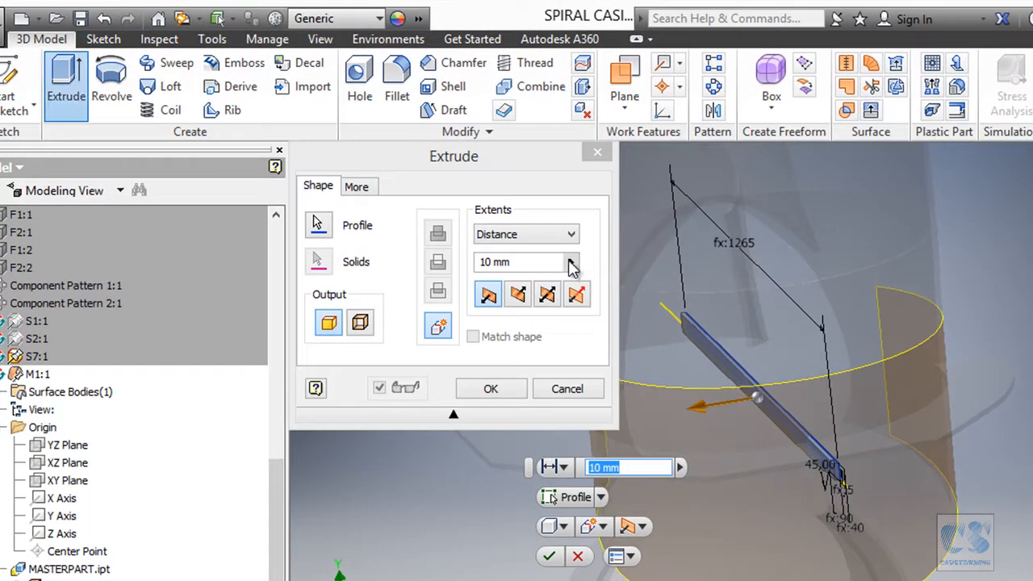
{"action": "left_click", "coordinate": [571, 267]}
{"action": "left_click", "coordinate": [649, 308]}
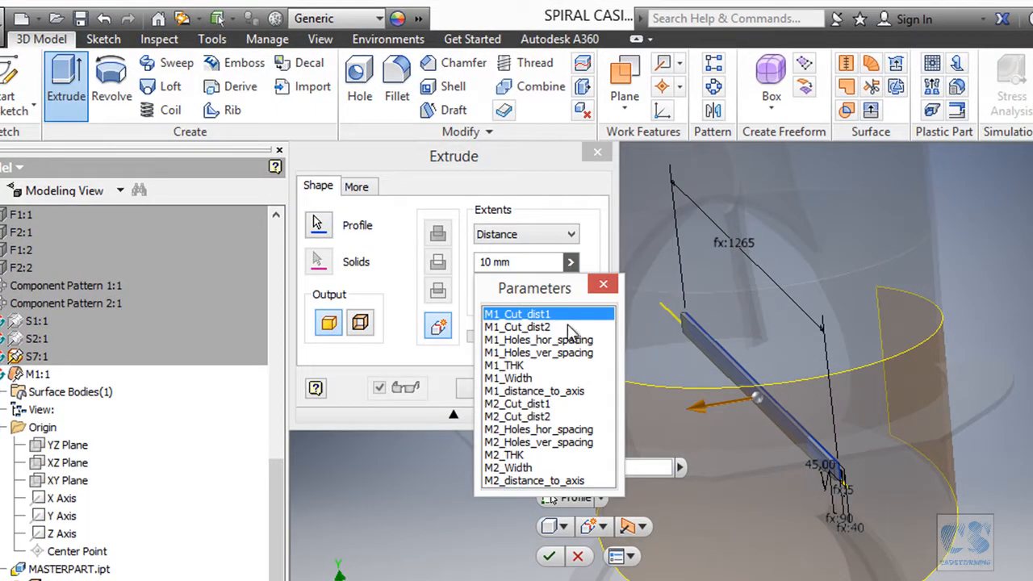
{"action": "left_click", "coordinate": [520, 378]}
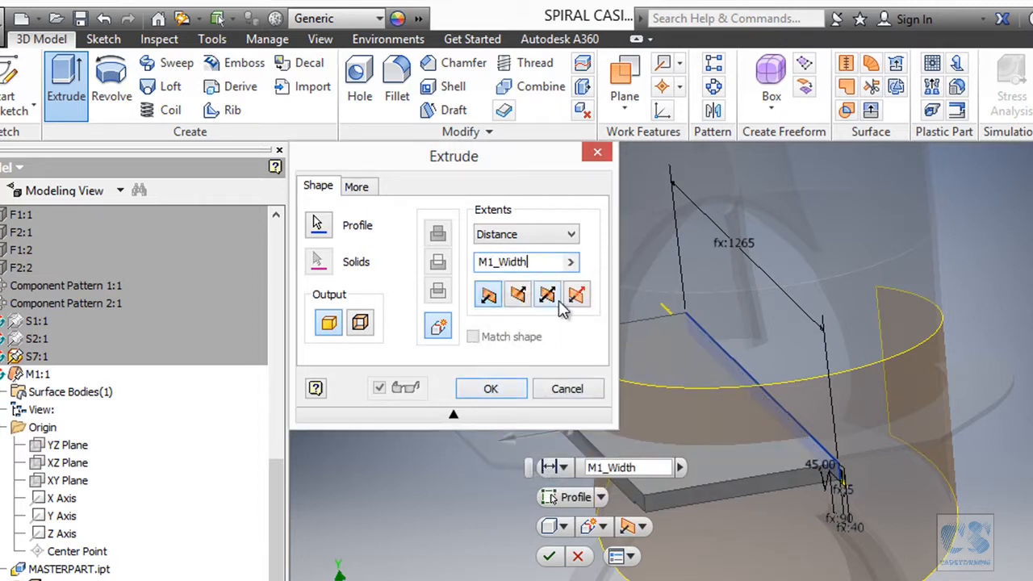
{"action": "left_click", "coordinate": [548, 296]}
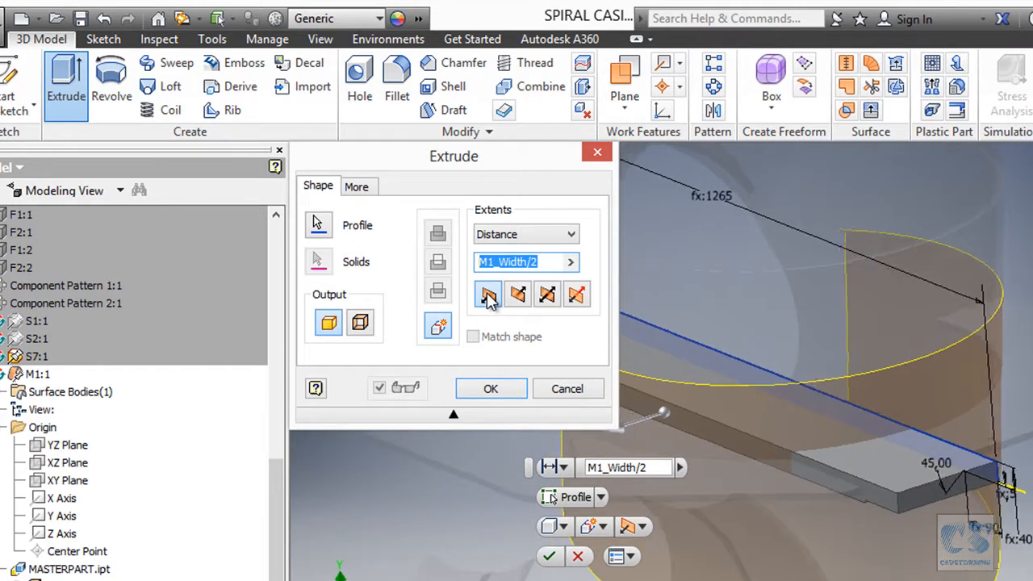
{"action": "left_click", "coordinate": [491, 389]}
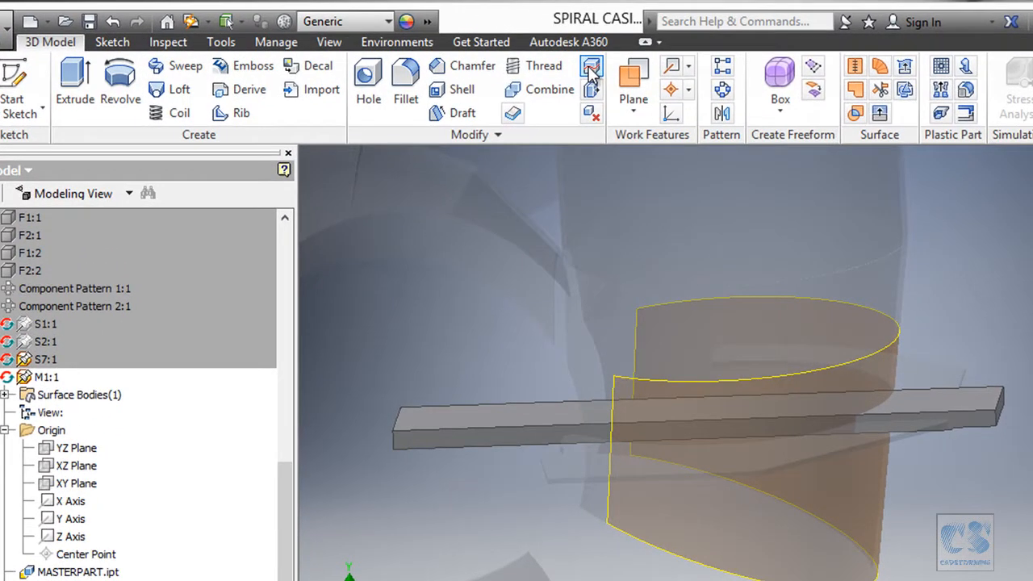
Trim the plate solid with Split, using the curved casing surface as split tool and removing the portion inside it
{"action": "left_click", "coordinate": [591, 69]}
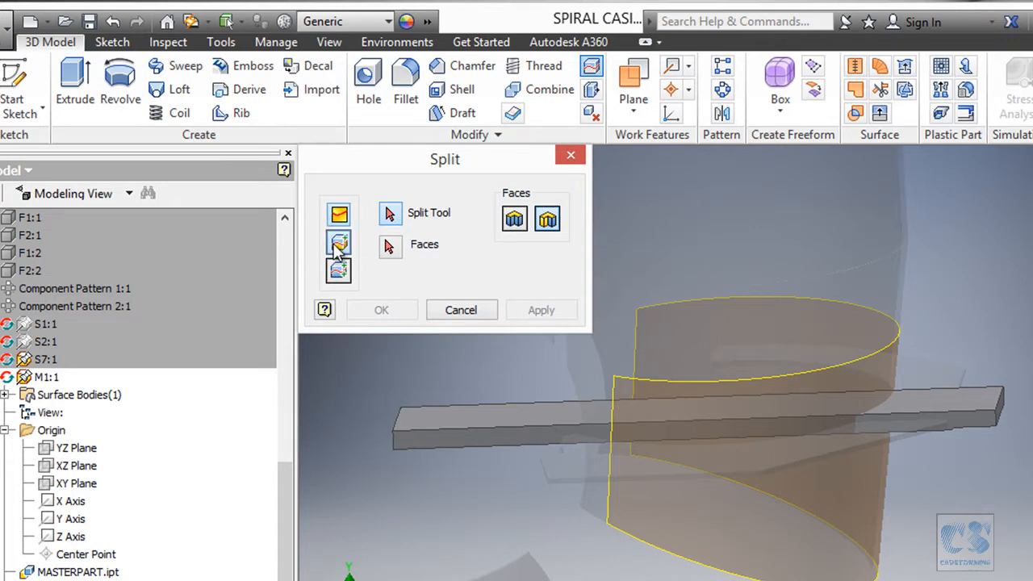
{"action": "left_click", "coordinate": [338, 243]}
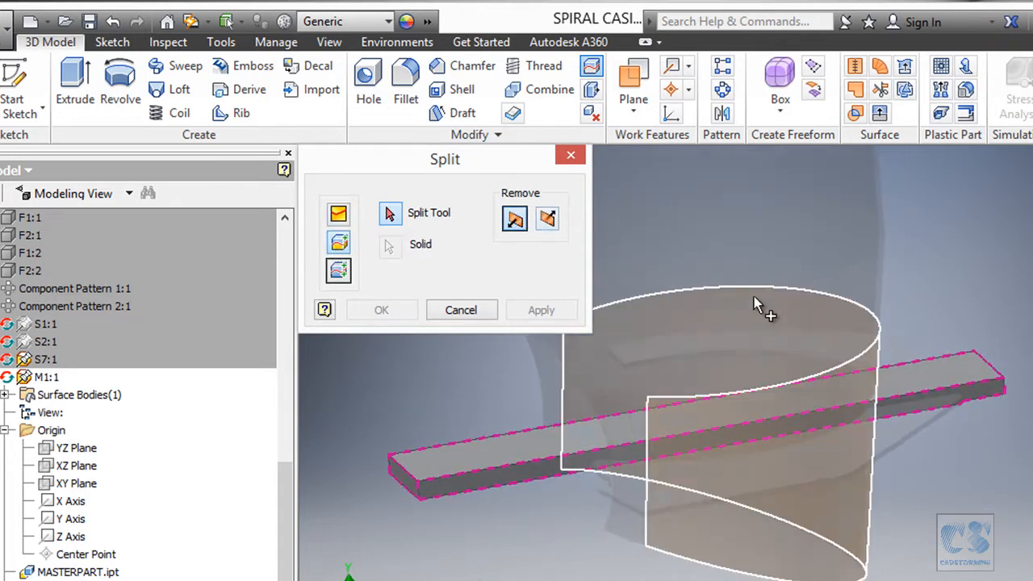
{"action": "left_click", "coordinate": [756, 321]}
{"action": "middle_click_drag", "start_coordinate": [758, 316], "coordinate": [788, 232], "text": "shift"}
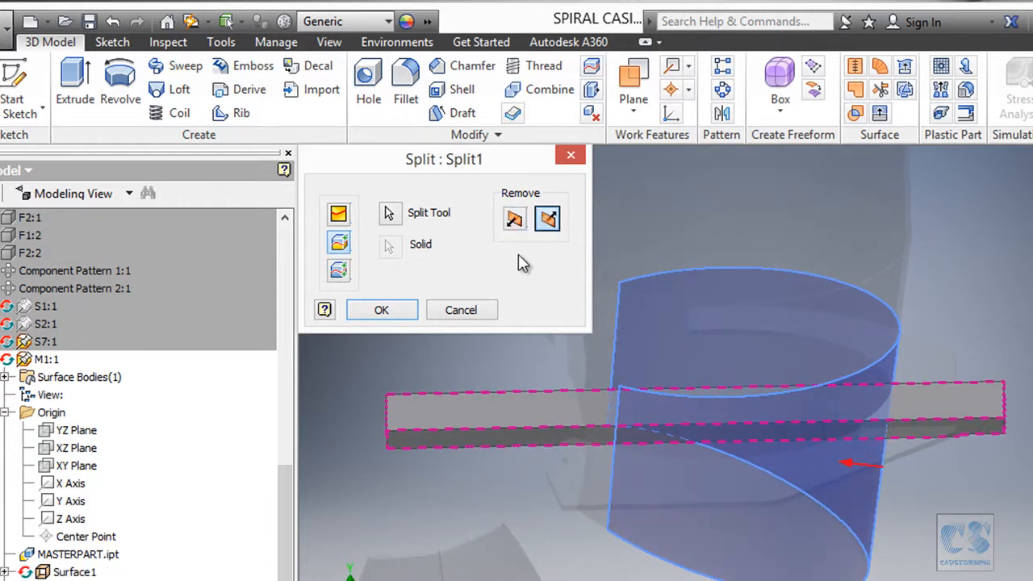
{"action": "middle_click_drag", "start_coordinate": [775, 347], "coordinate": [611, 444], "text": "shift"}
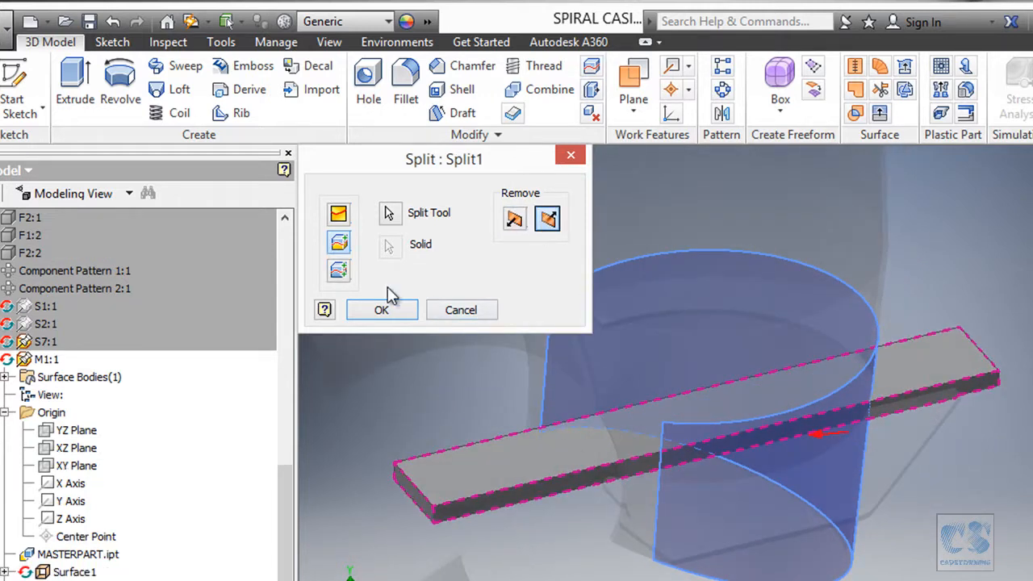
{"action": "left_click", "coordinate": [394, 312]}
Start a new sketch on M1's XY plane and project the plate's cut edges onto it
{"action": "middle_click_drag", "start_coordinate": [839, 218], "coordinate": [750, 326], "text": "shift"}
{"action": "scroll", "coordinate": [814, 126], "scroll_direction": "down", "scroll_amount": 3}
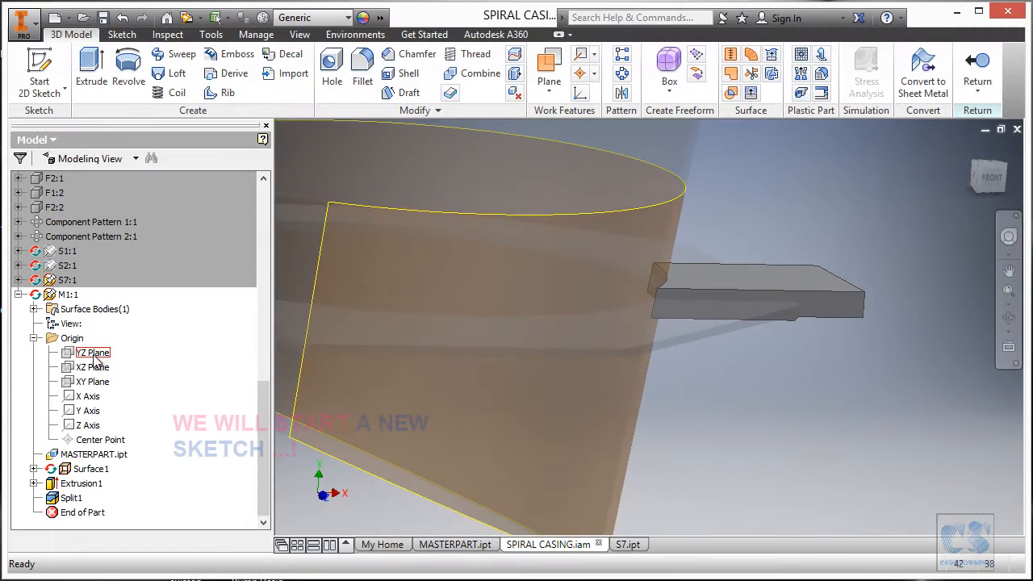
{"action": "left_click", "coordinate": [92, 382]}
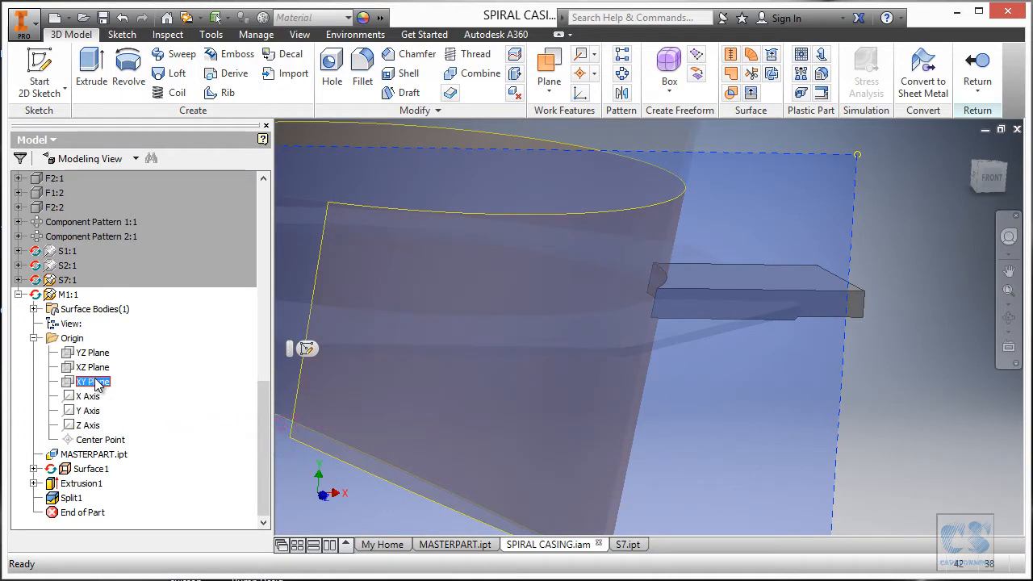
{"action": "left_click", "coordinate": [306, 350]}
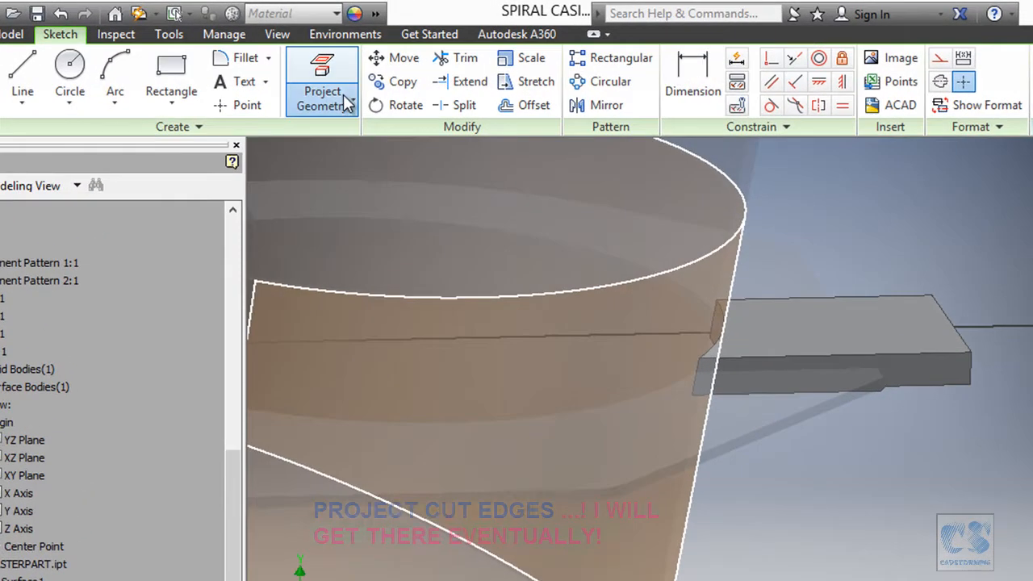
{"action": "left_click", "coordinate": [356, 92]}
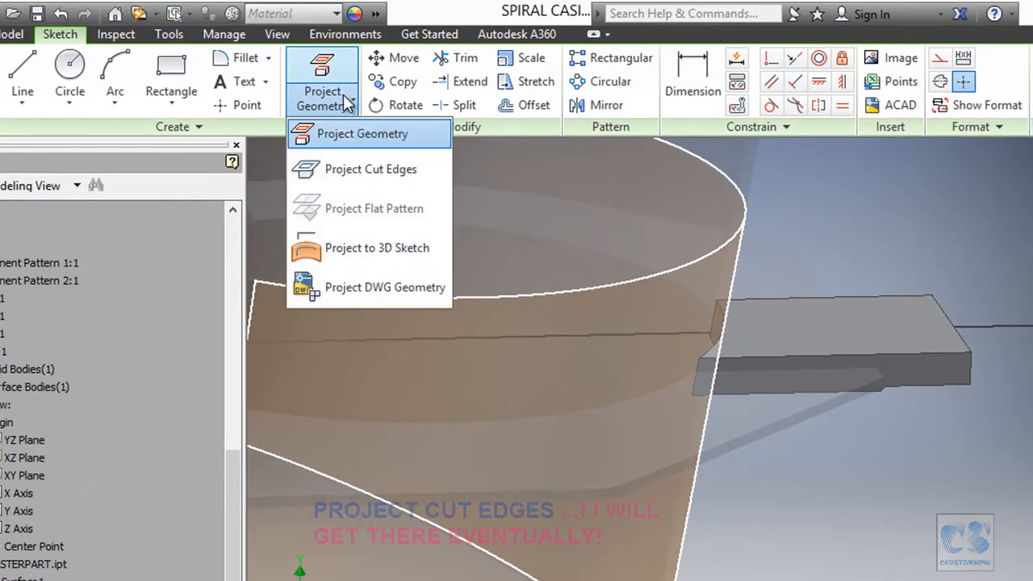
{"action": "left_click", "coordinate": [353, 171]}
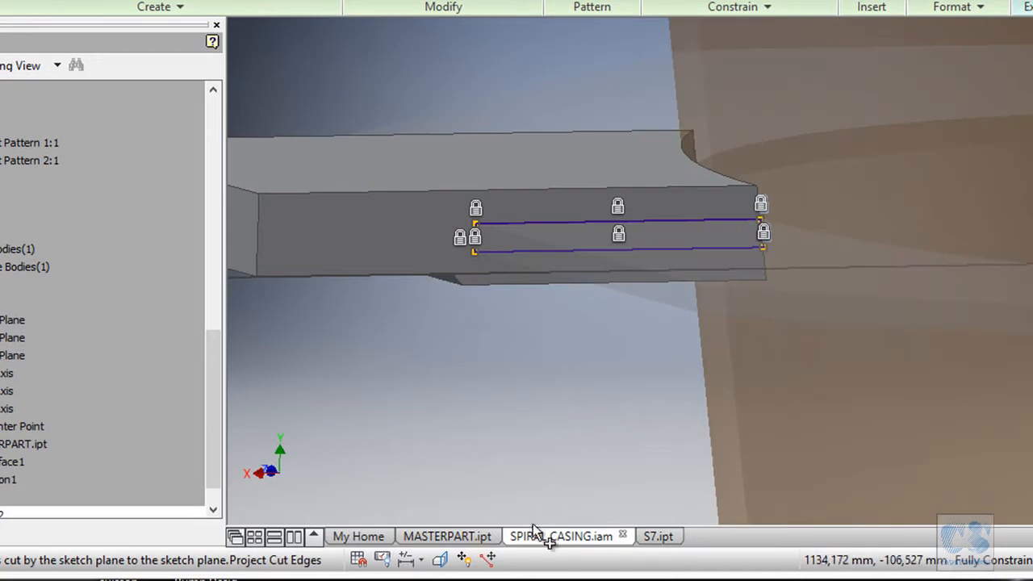
Slice the graphics at the sketch plane, face the sketch, and convert the projected cut edges to construction lines
{"action": "left_click", "coordinate": [441, 557]}
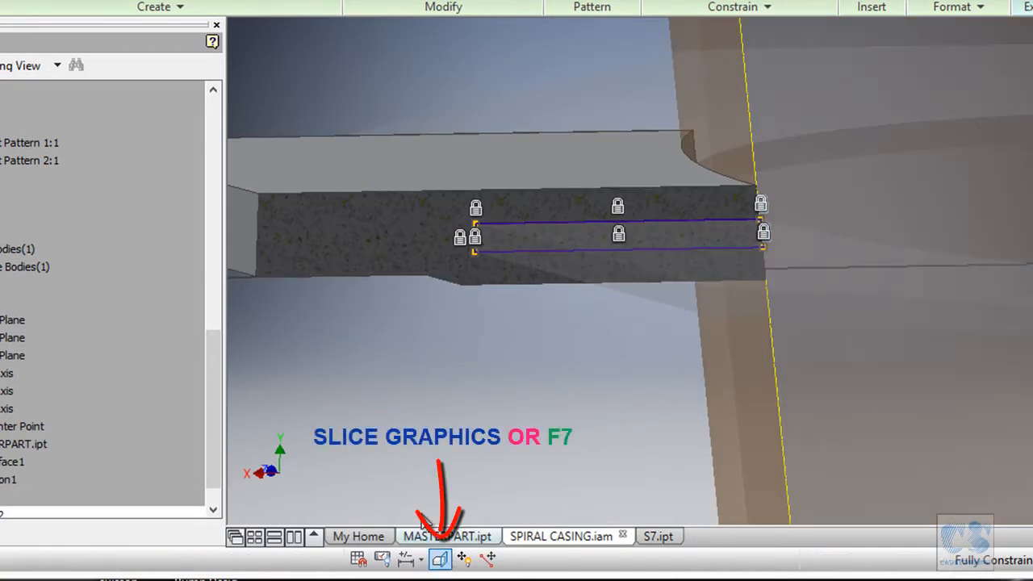
{"action": "middle_click_drag", "start_coordinate": [533, 281], "coordinate": [463, 413], "text": "shift"}
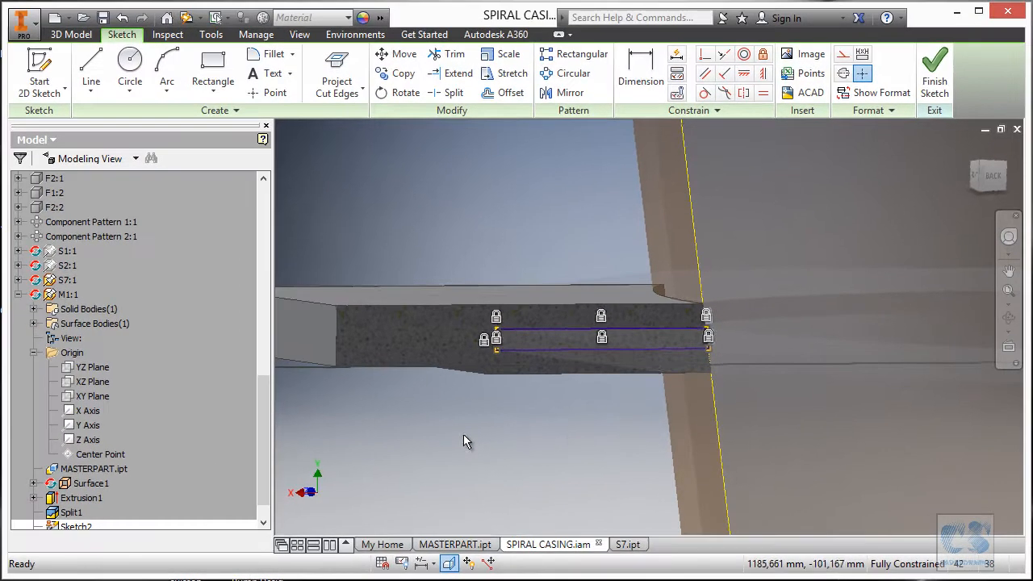
{"action": "left_click", "coordinate": [464, 436]}
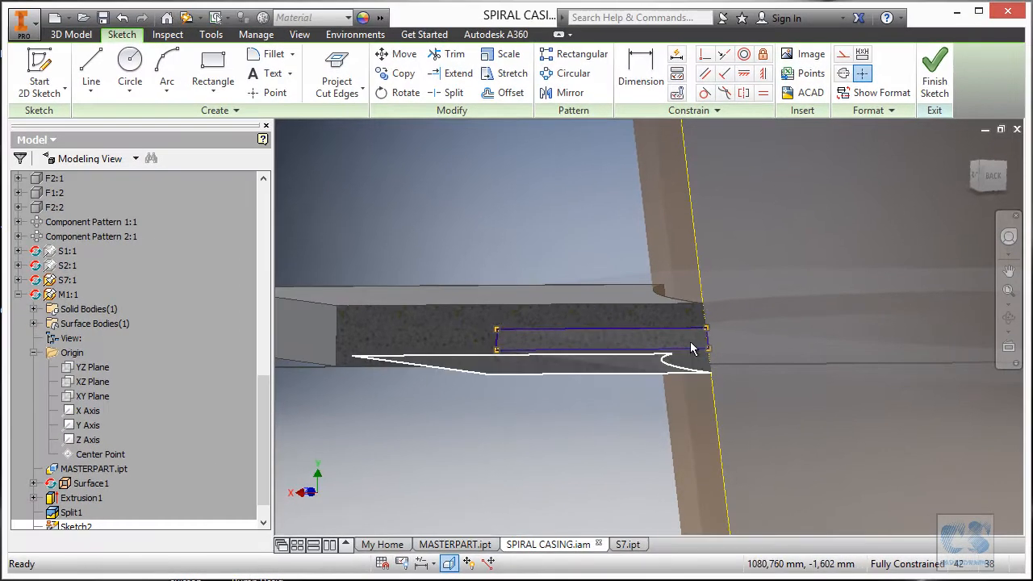
{"action": "left_click", "coordinate": [997, 180]}
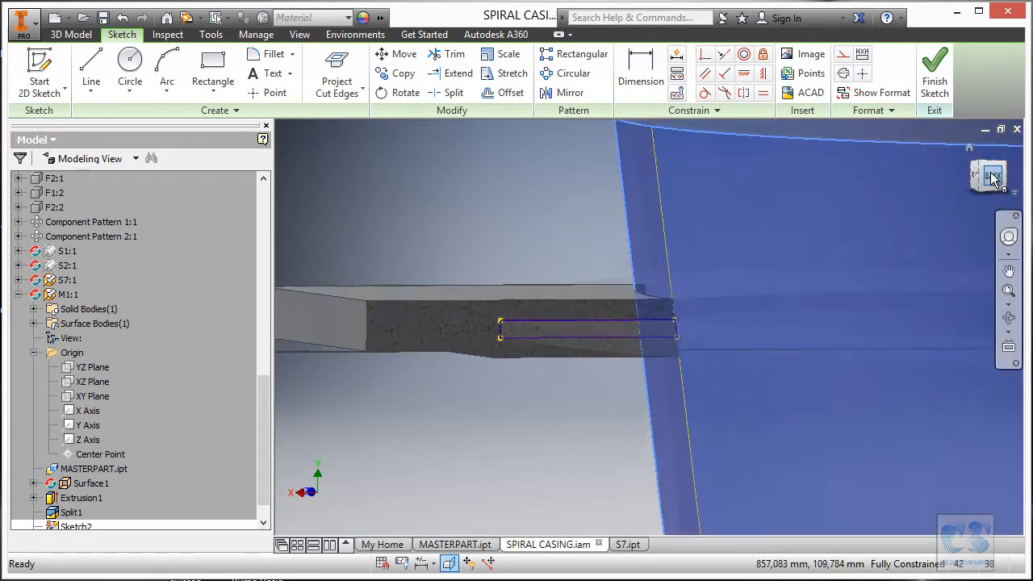
{"action": "scroll", "coordinate": [539, 305], "scroll_direction": "down", "scroll_amount": 3}
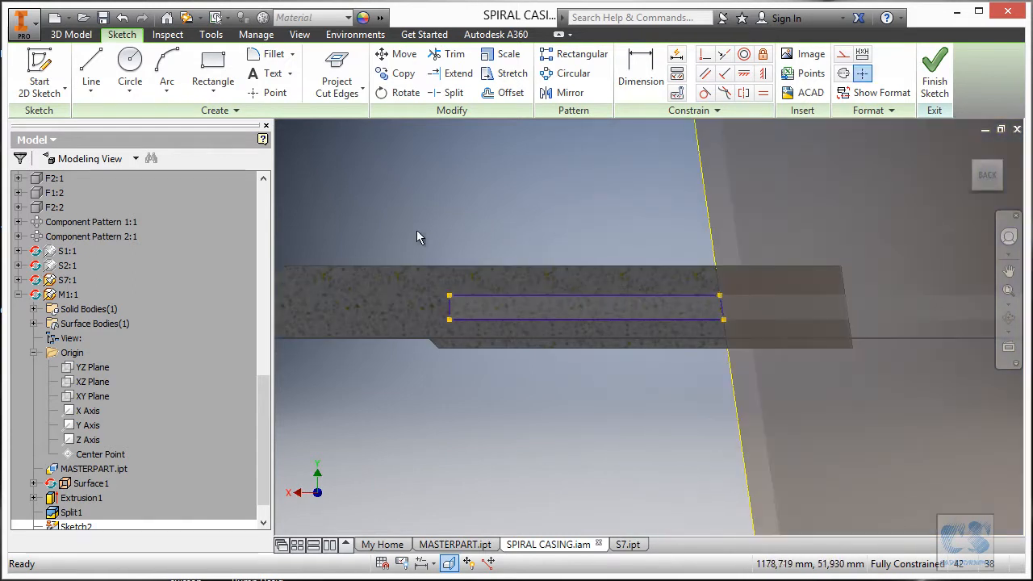
{"action": "mouse_move", "coordinate": [396, 211]}
{"action": "left_mouse_down"}
{"action": "mouse_move", "coordinate": [825, 382]}
{"action": "mouse_move", "coordinate": [803, 383]}
{"action": "left_mouse_up"}
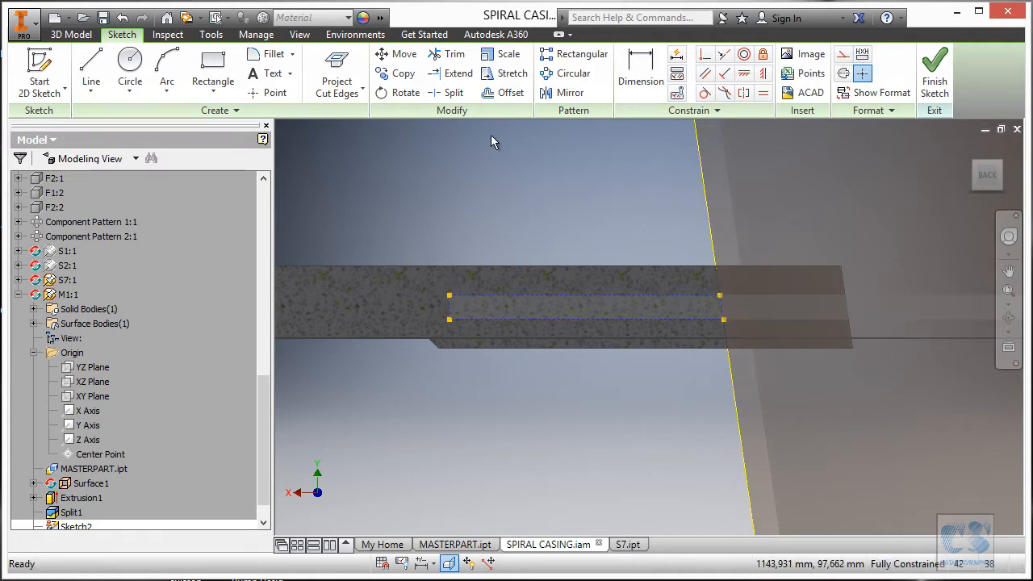
Draw a two-point rectangle starting over the plate's end and extending across the casing toward the origin
{"action": "left_click", "coordinate": [216, 64]}
{"action": "left_click", "coordinate": [377, 184]}
{"action": "scroll", "coordinate": [395, 184], "scroll_direction": "down", "scroll_amount": 3}
{"action": "left_click", "coordinate": [906, 258]}
{"action": "scroll", "coordinate": [444, 218], "scroll_direction": "down", "scroll_amount": 2}
{"action": "key", "text": "Escape"}
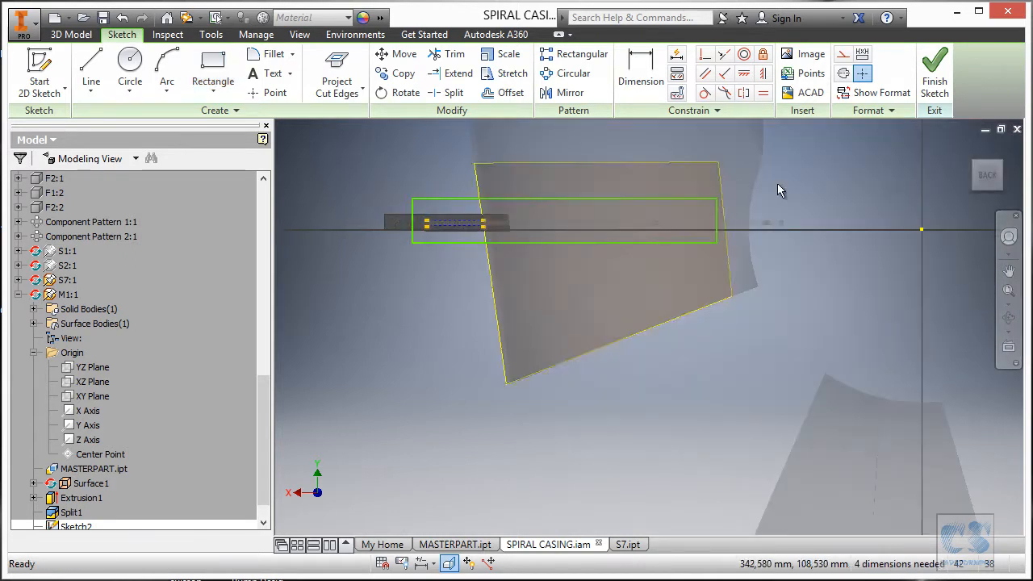
Apply a vertical constraint aligning the rectangle's inner edge with the sketch's origin point
{"action": "scroll", "coordinate": [574, 265], "scroll_direction": "up", "scroll_amount": 3}
{"action": "scroll", "coordinate": [576, 258], "scroll_direction": "down", "scroll_amount": 4}
{"action": "scroll", "coordinate": [574, 263], "scroll_direction": "up", "scroll_amount": 3}
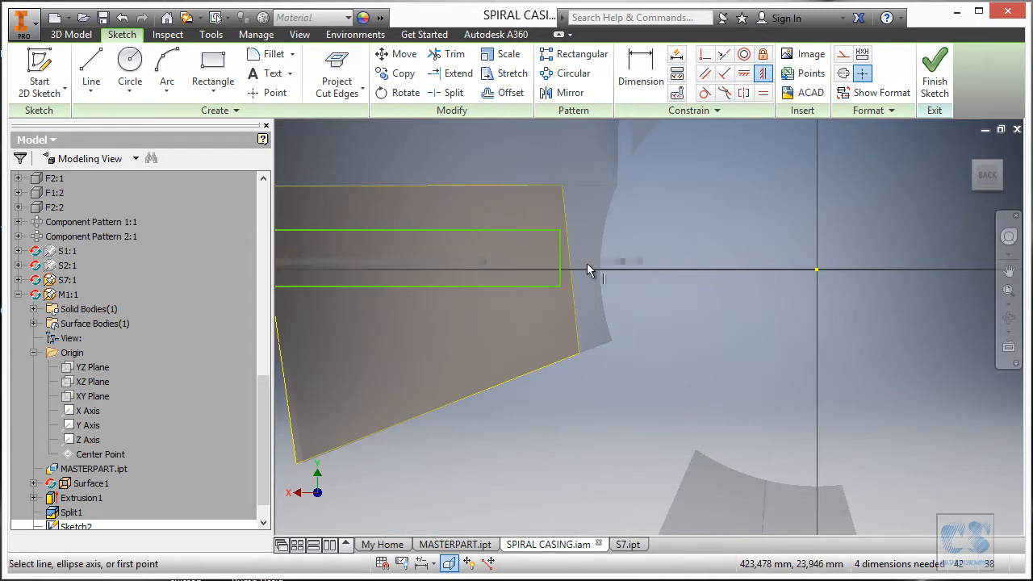
{"action": "left_click", "coordinate": [817, 271]}
{"action": "scroll", "coordinate": [774, 302], "scroll_direction": "down", "scroll_amount": 3}
{"action": "scroll", "coordinate": [630, 311], "scroll_direction": "up", "scroll_amount": 4}
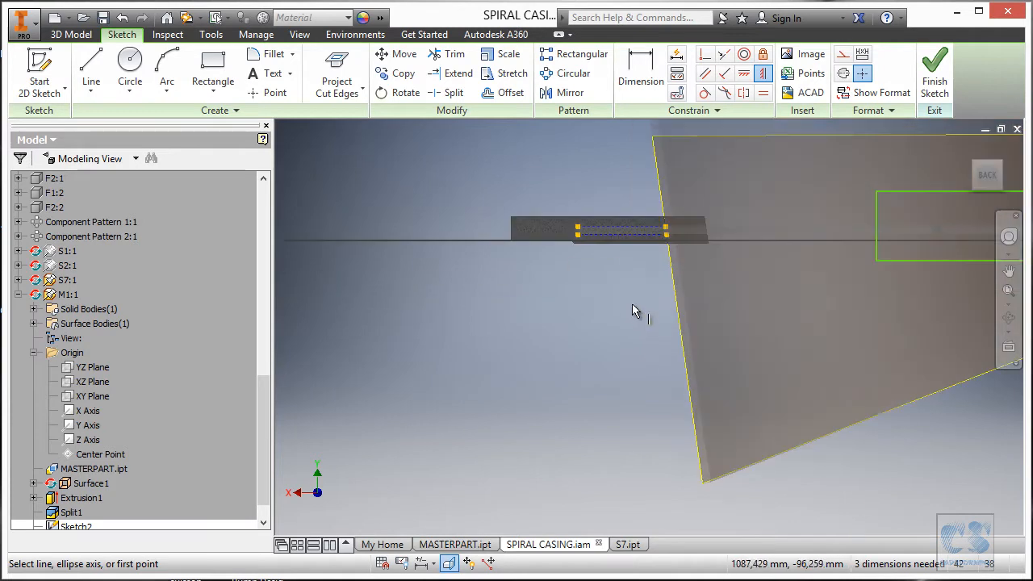
Make the rectangle's outer, upper and lower edges collinear with the projected construction lines and finish the sketch
{"action": "left_click", "coordinate": [877, 211]}
{"action": "scroll", "coordinate": [575, 217], "scroll_direction": "up", "scroll_amount": 5}
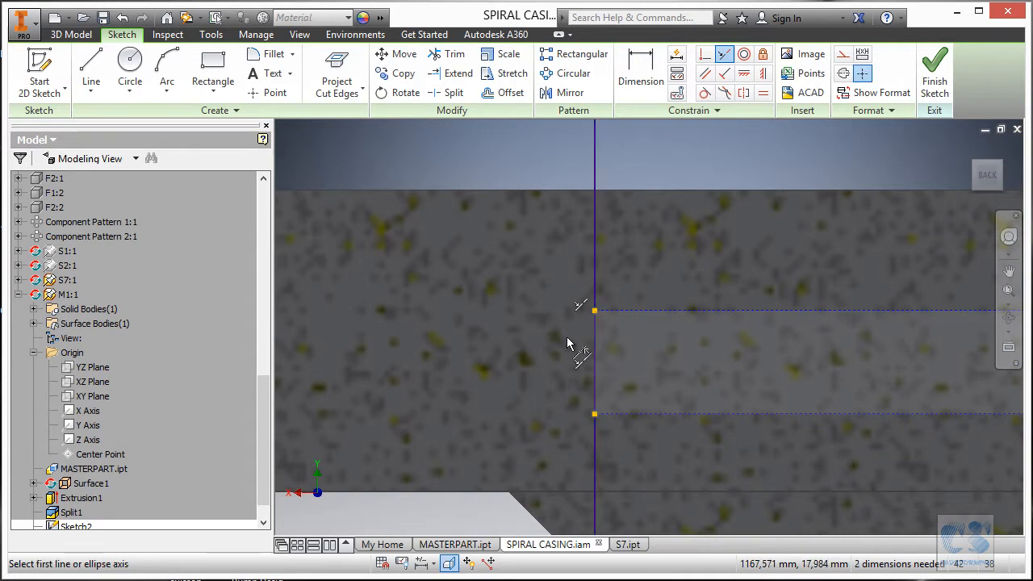
{"action": "scroll", "coordinate": [504, 303], "scroll_direction": "down", "scroll_amount": 5}
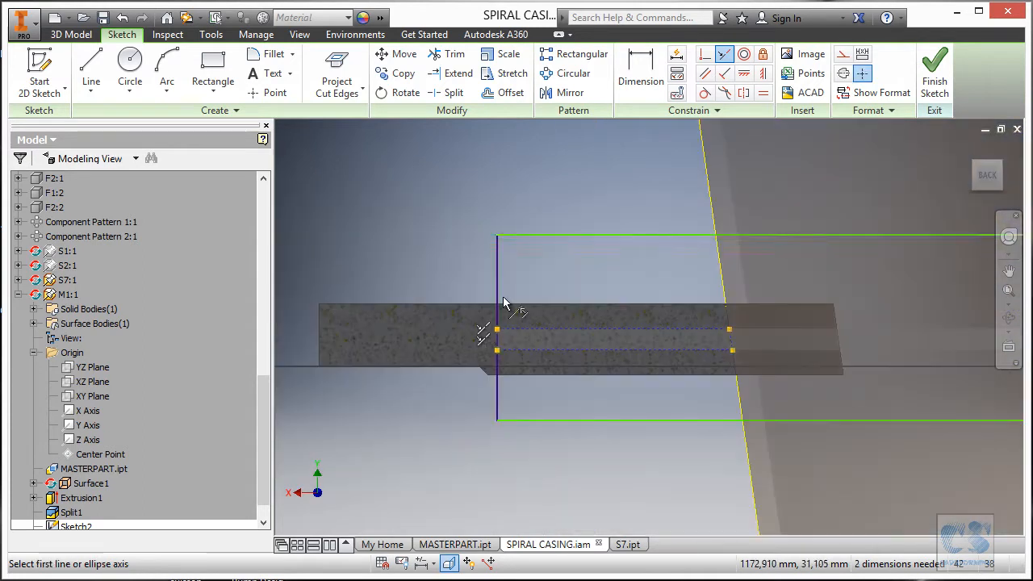
{"action": "left_click", "coordinate": [544, 328]}
{"action": "left_click", "coordinate": [553, 420]}
{"action": "left_click", "coordinate": [540, 350]}
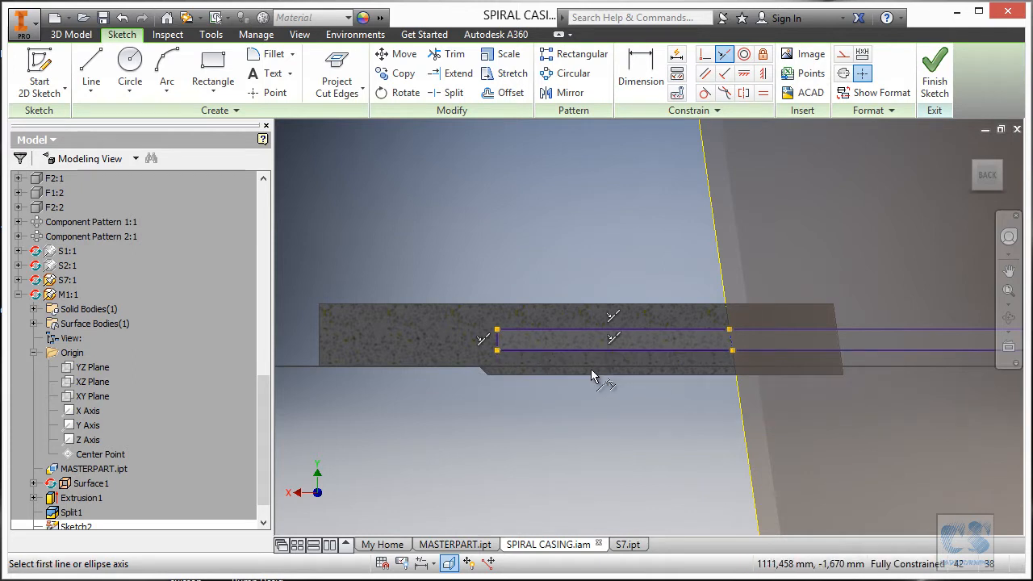
{"action": "left_click", "coordinate": [936, 75]}
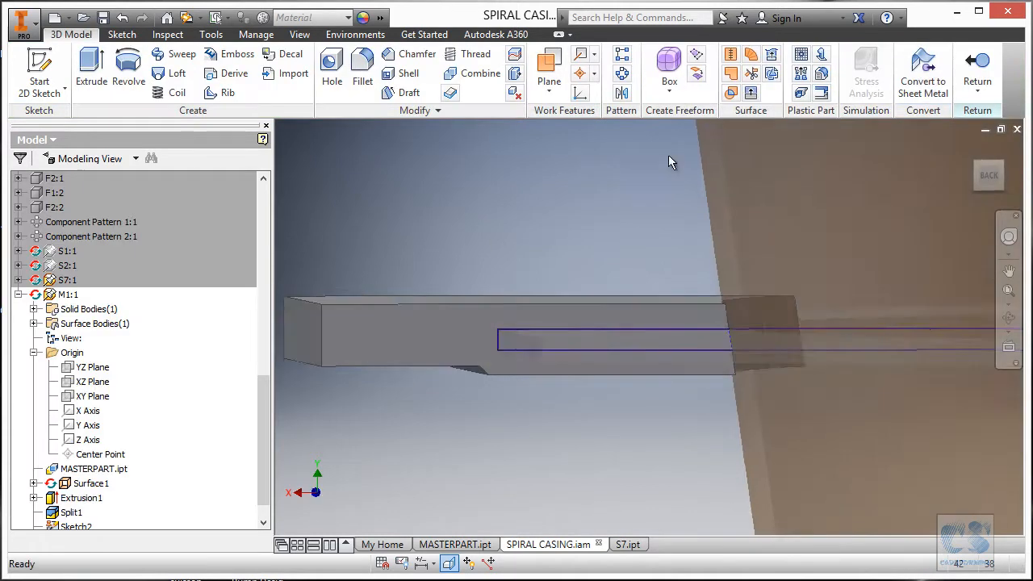
Extrude the rectangle as a cut through the plate with extents set to All
{"action": "left_click", "coordinate": [93, 71]}
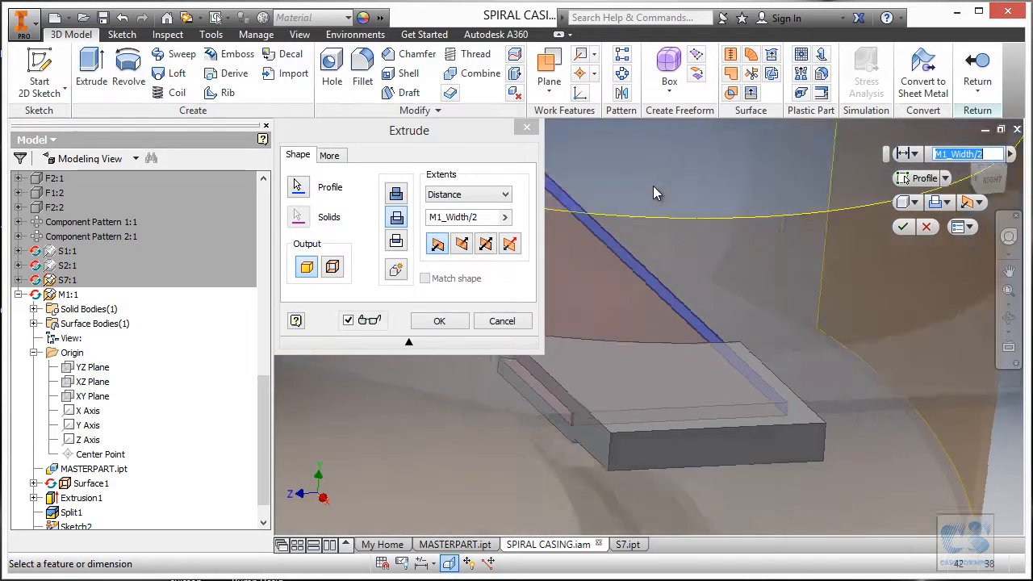
{"action": "left_click", "coordinate": [482, 196]}
{"action": "left_click", "coordinate": [454, 251]}
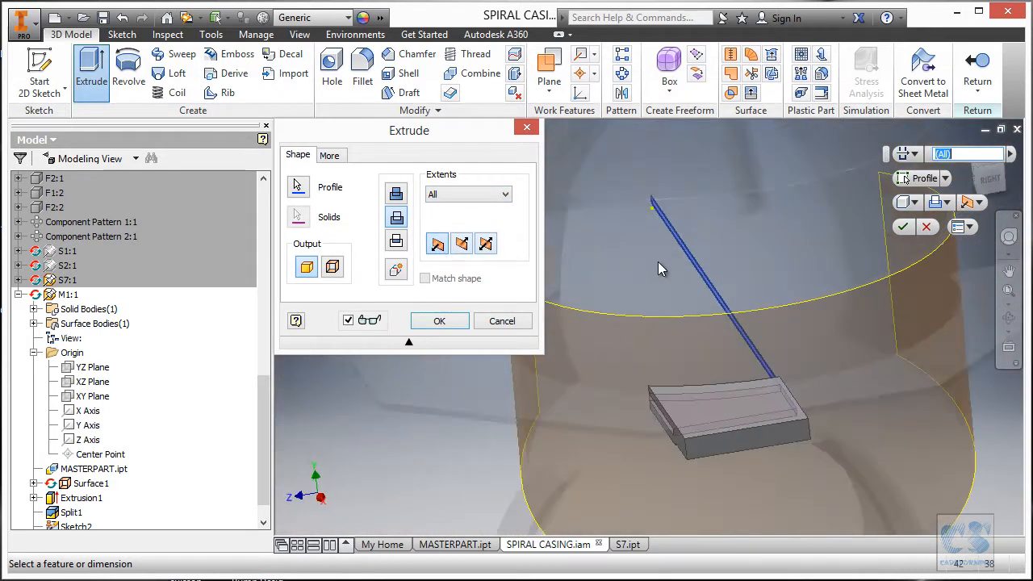
{"action": "left_click", "coordinate": [439, 320]}
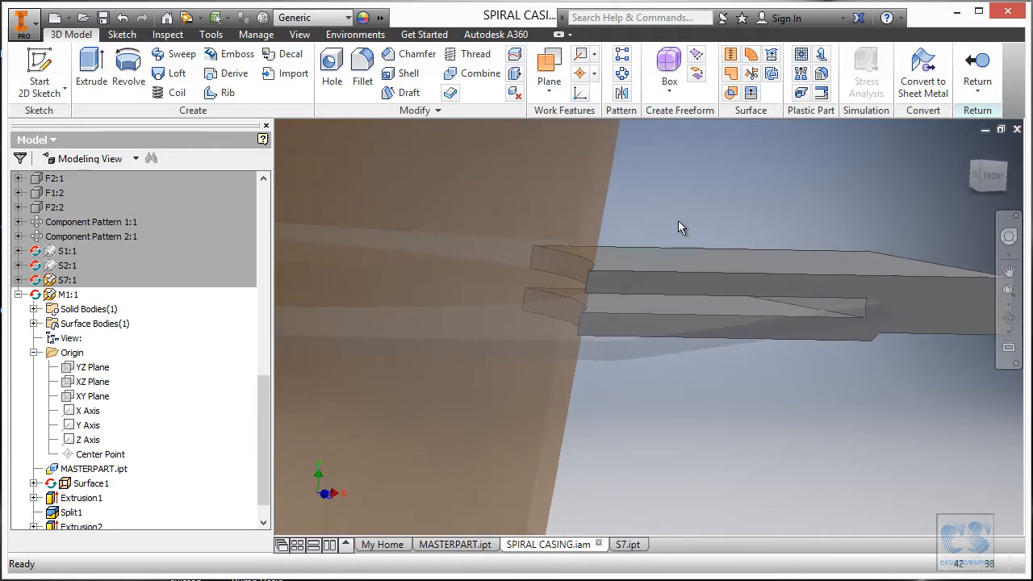
Start a new sketch on the plate's upper face and place a sketch point near its outer end
{"action": "middle_click_drag", "start_coordinate": [634, 235], "coordinate": [623, 328], "text": "shift"}
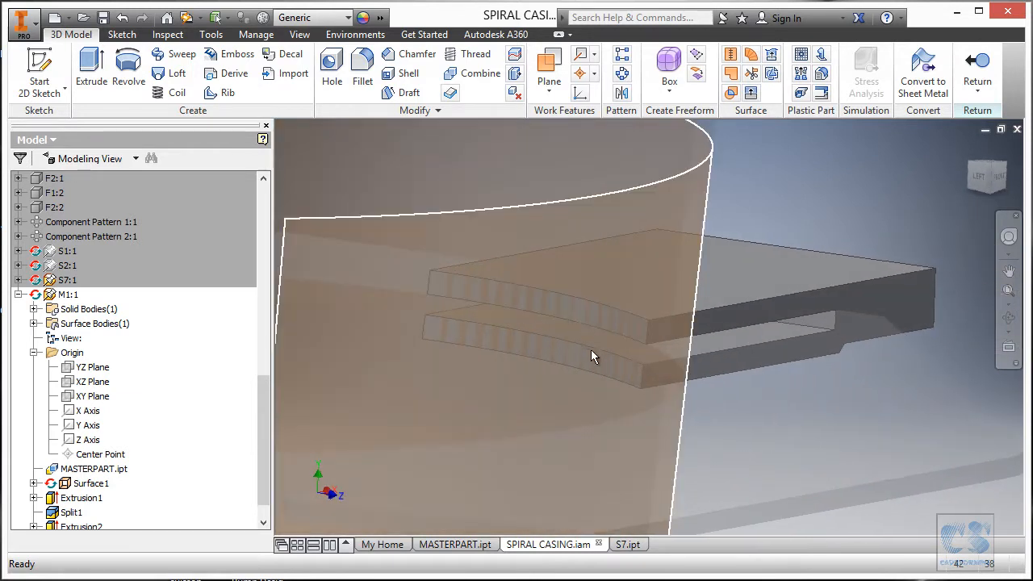
{"action": "mouse_move", "coordinate": [523, 353]}
{"action": "middle_mouse_down", "text": "shift"}
{"action": "mouse_move", "coordinate": [703, 350]}
{"action": "mouse_move", "coordinate": [941, 422]}
{"action": "mouse_move", "coordinate": [926, 436]}
{"action": "mouse_move", "coordinate": [890, 355]}
{"action": "mouse_move", "coordinate": [671, 275]}
{"action": "mouse_move", "coordinate": [777, 282]}
{"action": "mouse_move", "coordinate": [809, 431]}
{"action": "mouse_move", "coordinate": [861, 450]}
{"action": "mouse_move", "coordinate": [847, 464]}
{"action": "mouse_move", "coordinate": [677, 437]}
{"action": "mouse_move", "coordinate": [671, 400]}
{"action": "mouse_move", "coordinate": [592, 390]}
{"action": "mouse_move", "coordinate": [377, 403]}
{"action": "mouse_move", "coordinate": [320, 331]}
{"action": "middle_mouse_up", "text": "shift"}
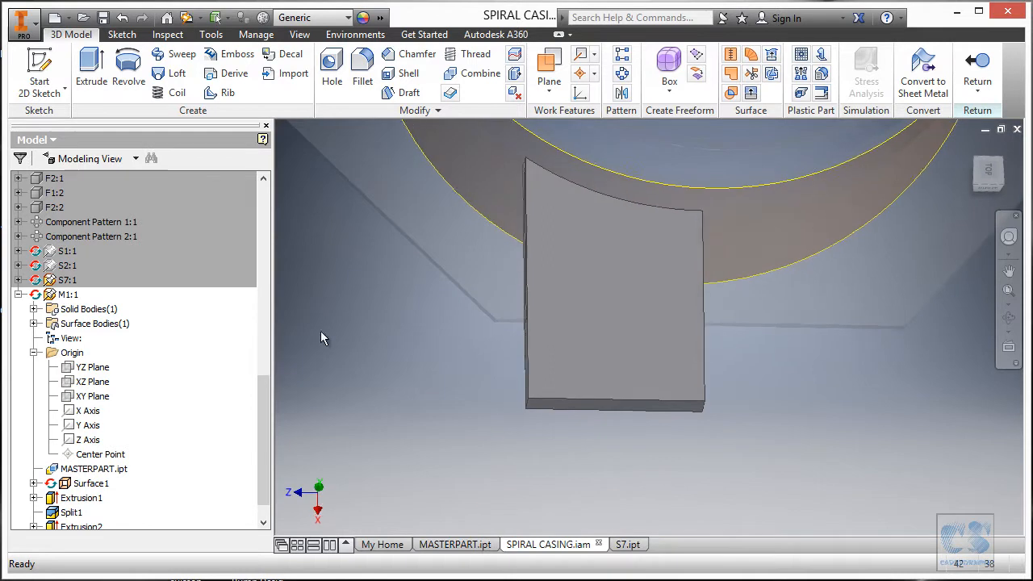
{"action": "left_click", "coordinate": [39, 71]}
{"action": "left_click", "coordinate": [578, 348]}
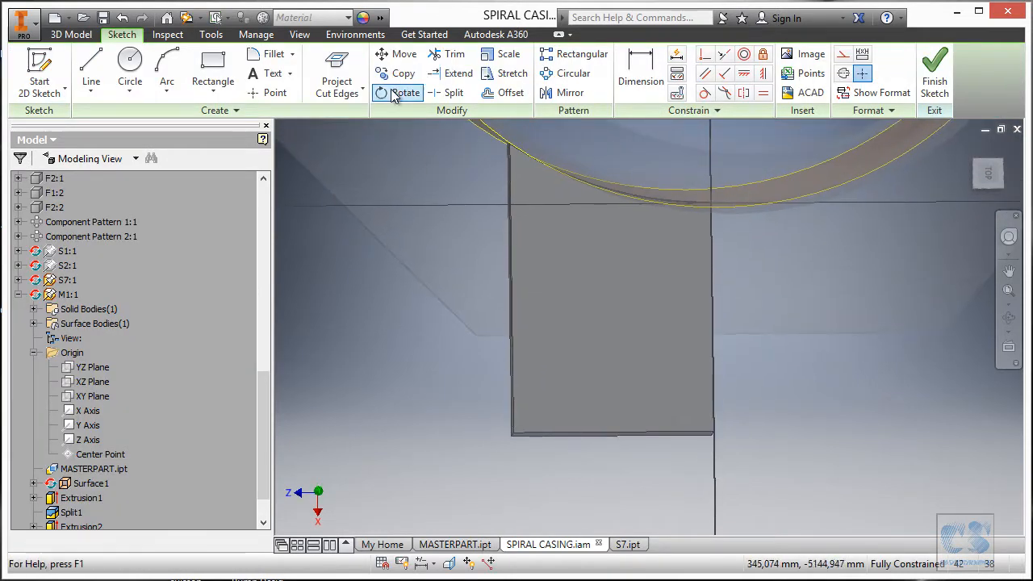
{"action": "left_click", "coordinate": [268, 92]}
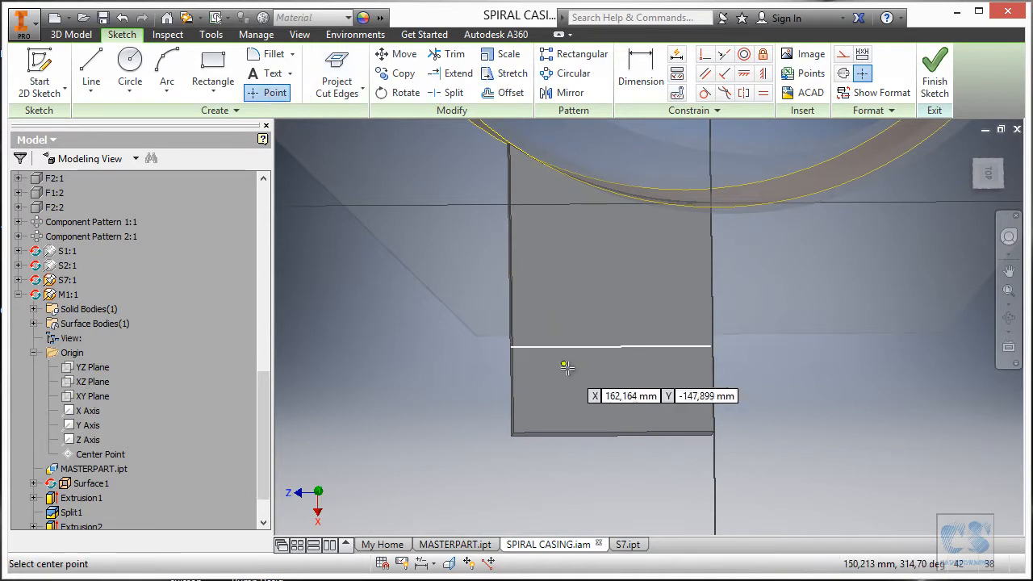
{"action": "mouse_move", "coordinate": [704, 379]}
{"action": "middle_mouse_down", "text": "shift"}
{"action": "mouse_move", "coordinate": [821, 265]}
{"action": "mouse_move", "coordinate": [823, 392]}
{"action": "mouse_move", "coordinate": [301, 211]}
{"action": "middle_mouse_up", "text": "shift"}
Dimension the point from the plate's outer edge and set the distance to the M1_Holes_ver_spacing parameter
{"action": "left_click", "coordinate": [640, 77]}
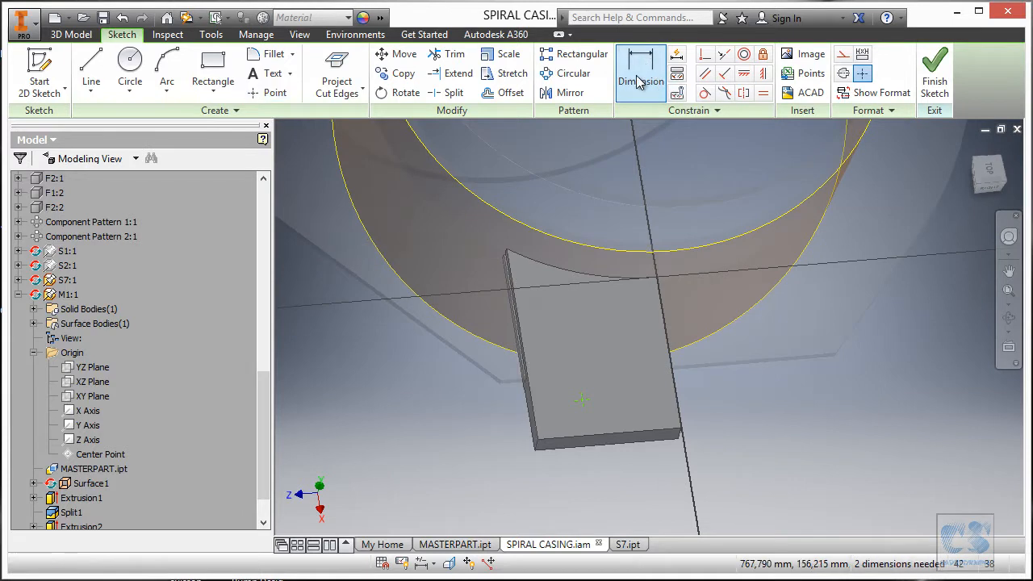
{"action": "left_click", "coordinate": [617, 401]}
{"action": "left_click", "coordinate": [581, 357]}
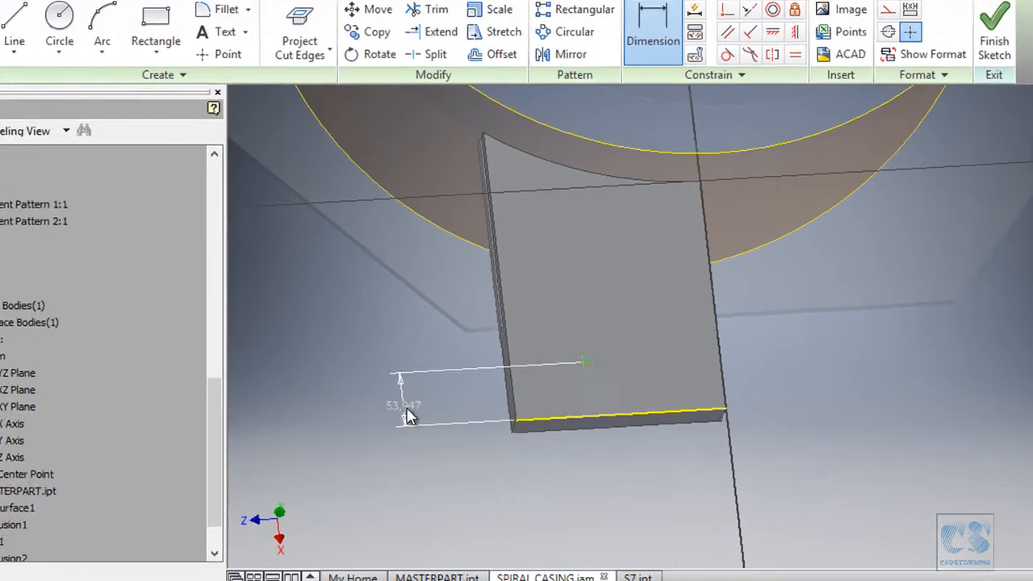
{"action": "left_click", "coordinate": [427, 404]}
{"action": "left_click", "coordinate": [532, 487]}
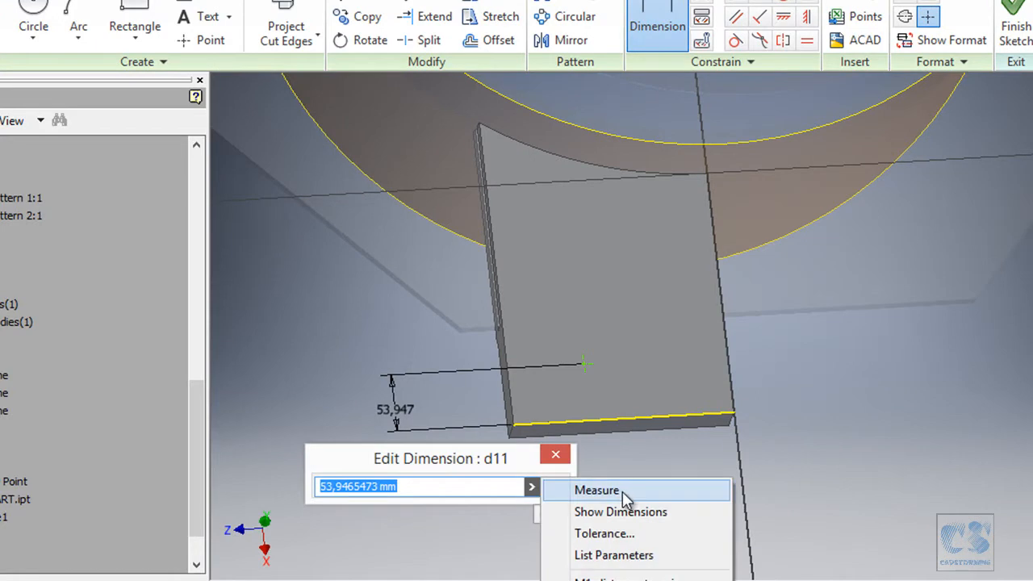
{"action": "left_click", "coordinate": [622, 554]}
{"action": "left_click_drag", "start_coordinate": [373, 507], "coordinate": [765, 274]}
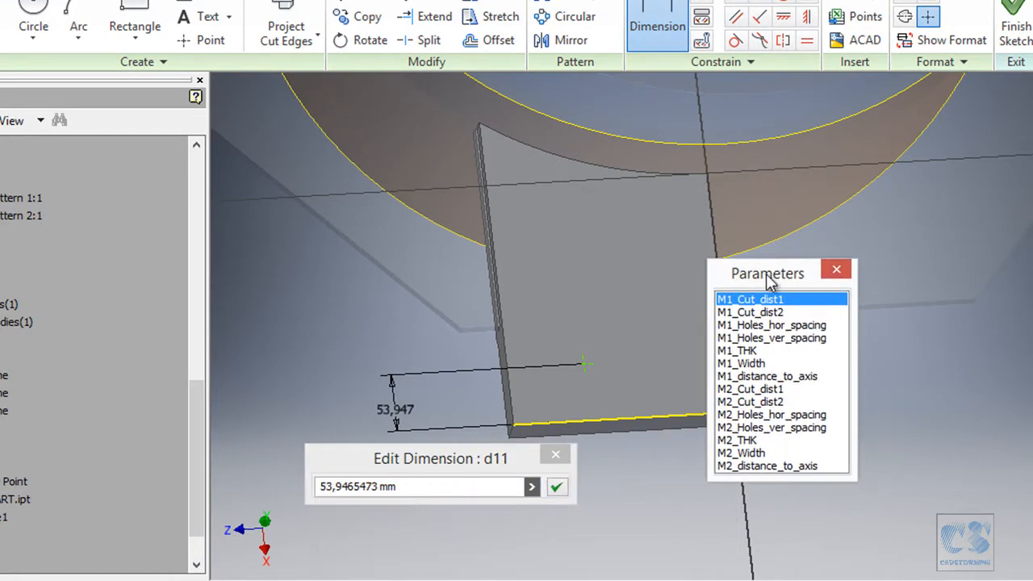
{"action": "left_click", "coordinate": [786, 337]}
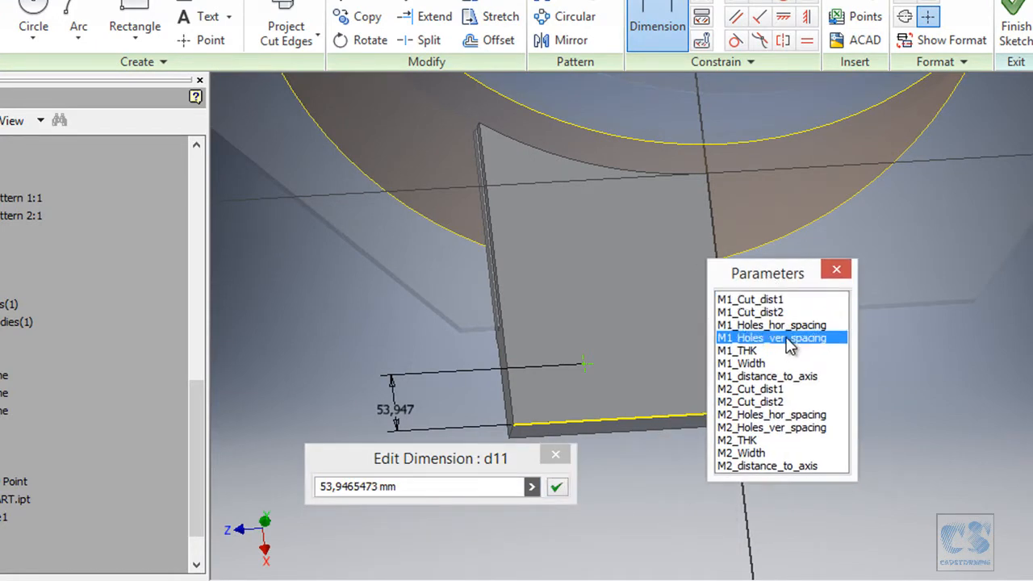
{"action": "left_click", "coordinate": [557, 487]}
Add a dimension across the plate's width between the origin point and the sketched hole point
{"action": "scroll", "coordinate": [756, 440], "scroll_direction": "down", "scroll_amount": 2}
{"action": "mouse_move", "coordinate": [756, 440]}
{"action": "middle_mouse_down", "text": "shift"}
{"action": "mouse_move", "coordinate": [650, 409]}
{"action": "mouse_move", "coordinate": [815, 351]}
{"action": "middle_mouse_up", "text": "shift"}
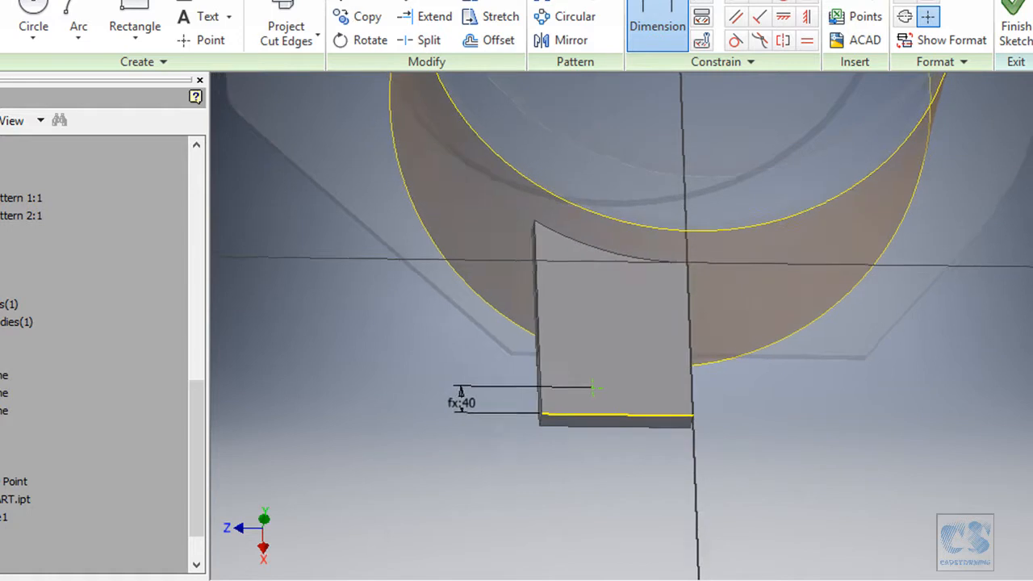
{"action": "key", "text": "F5"}
{"action": "scroll", "coordinate": [664, 475], "scroll_direction": "up", "scroll_amount": 5}
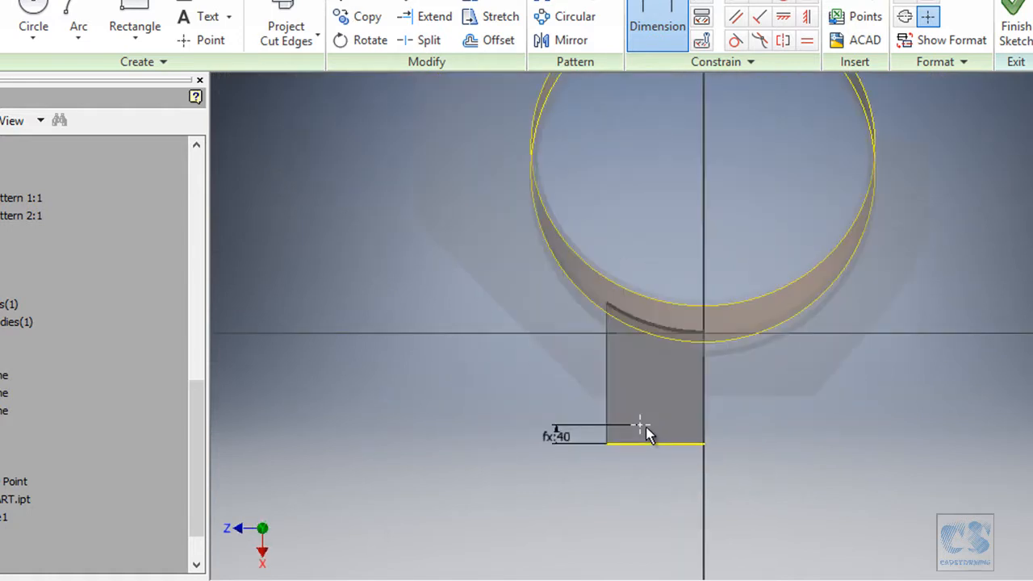
{"action": "scroll", "coordinate": [686, 413], "scroll_direction": "down", "scroll_amount": 2}
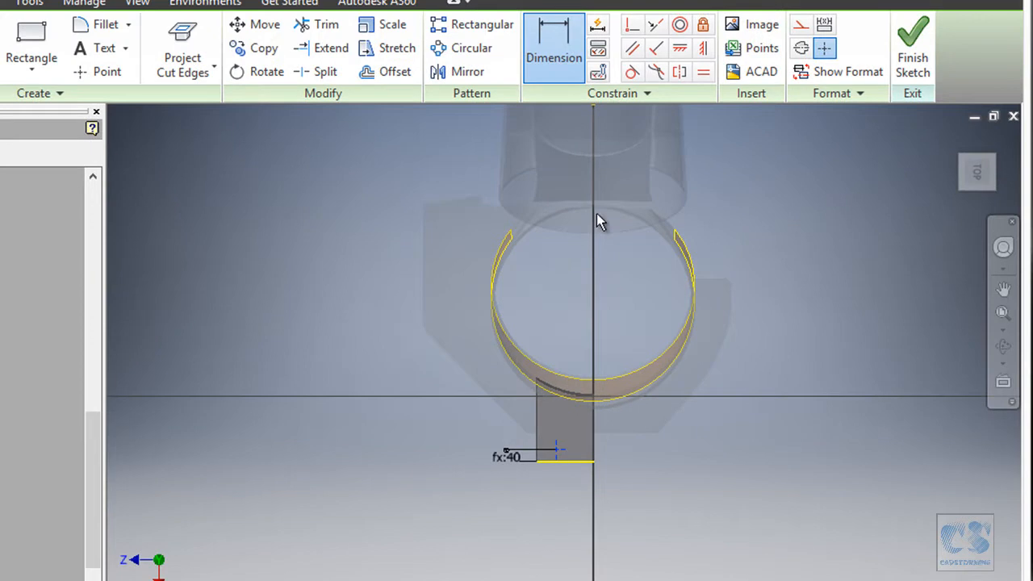
{"action": "left_click", "coordinate": [592, 106]}
{"action": "left_click", "coordinate": [556, 449]}
{"action": "scroll", "coordinate": [567, 522], "scroll_direction": "up", "scroll_amount": 4}
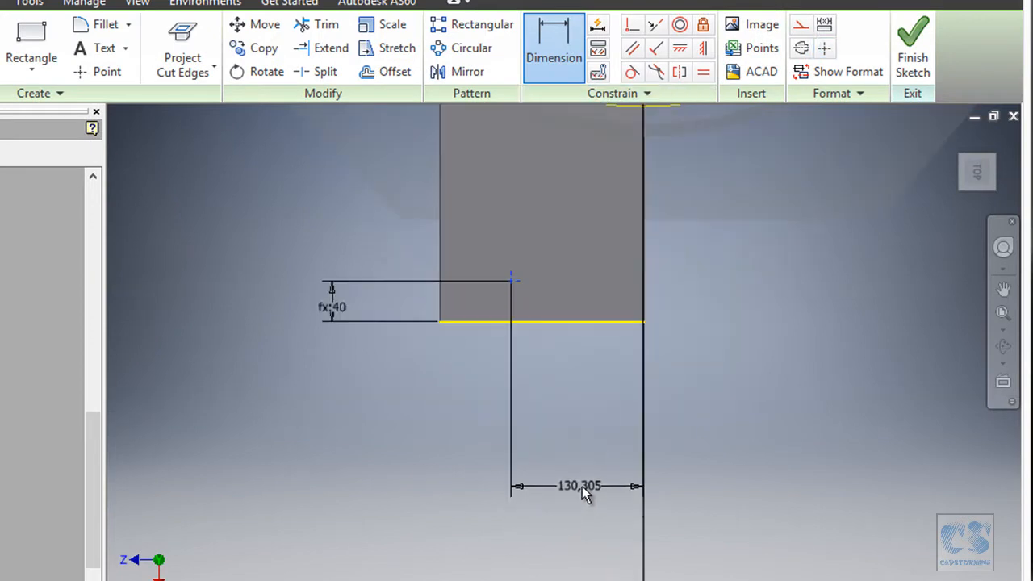
{"action": "left_click", "coordinate": [586, 453]}
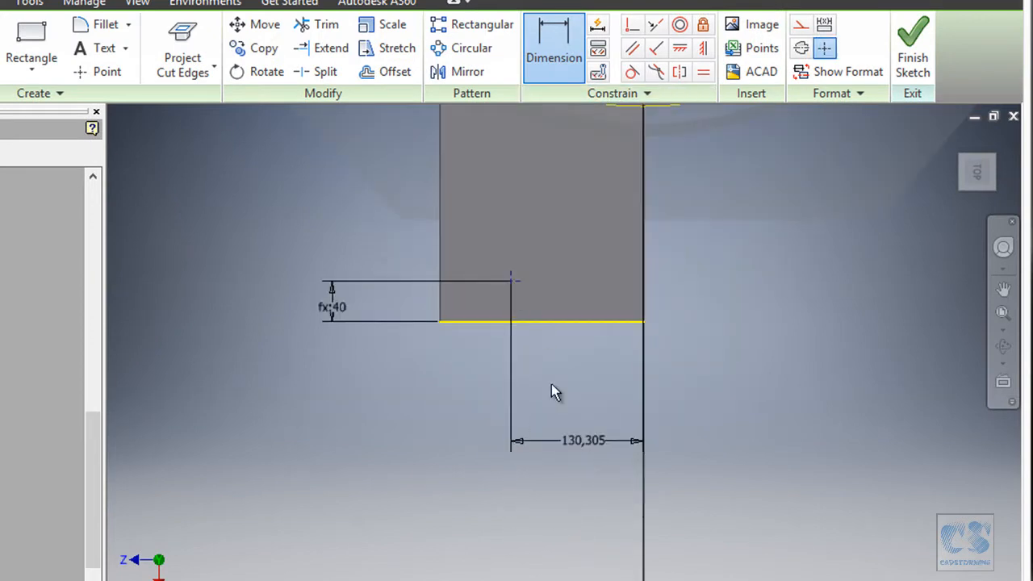
Set the hole point's distance from the origin axis to half of M1_Holes_hor_spacing, 145 mm, and finish the sketch
{"action": "left_click", "coordinate": [580, 442]}
{"action": "left_click_drag", "start_coordinate": [618, 491], "coordinate": [573, 383]}
{"action": "left_click", "coordinate": [669, 414]}
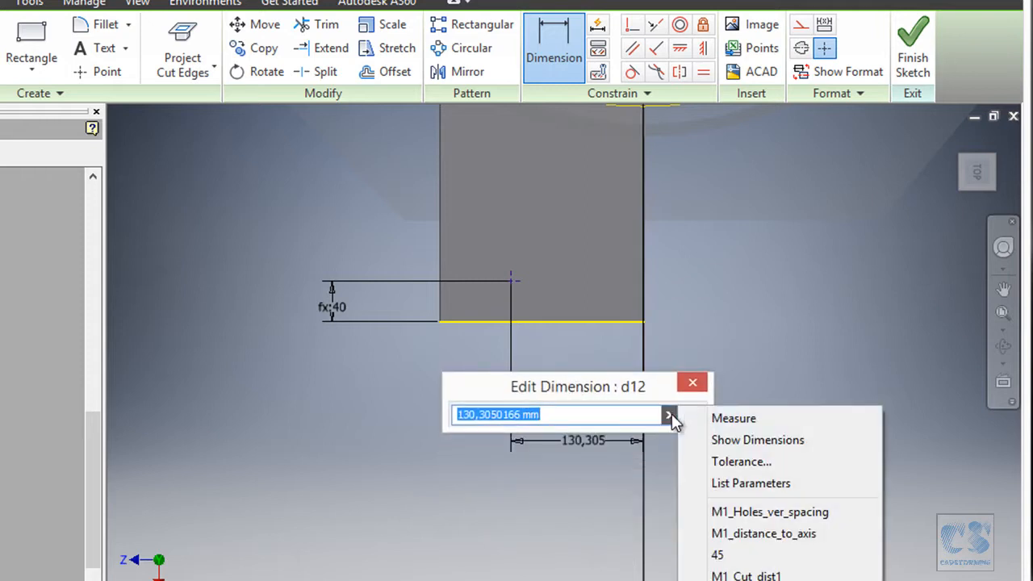
{"action": "left_click", "coordinate": [767, 484]}
{"action": "left_click", "coordinate": [549, 492]}
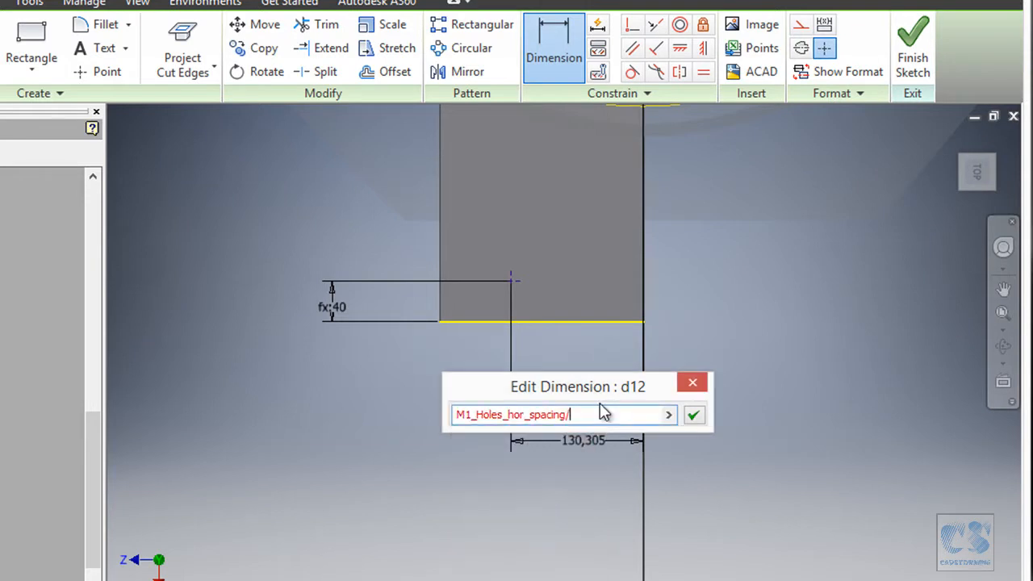
{"action": "left_click", "coordinate": [697, 416]}
{"action": "middle_click_drag", "start_coordinate": [714, 415], "coordinate": [739, 230], "text": "shift"}
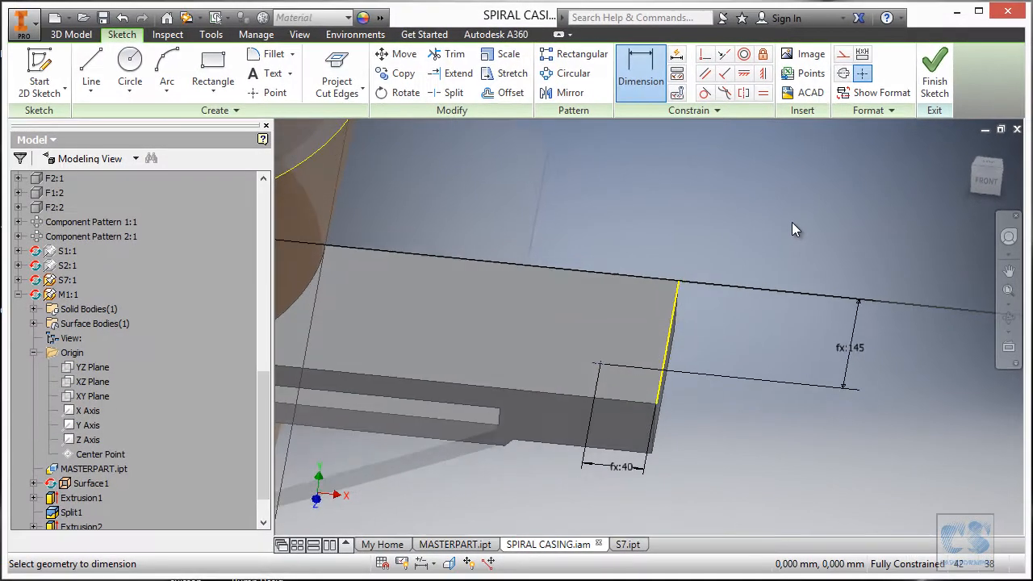
{"action": "left_click", "coordinate": [924, 81]}
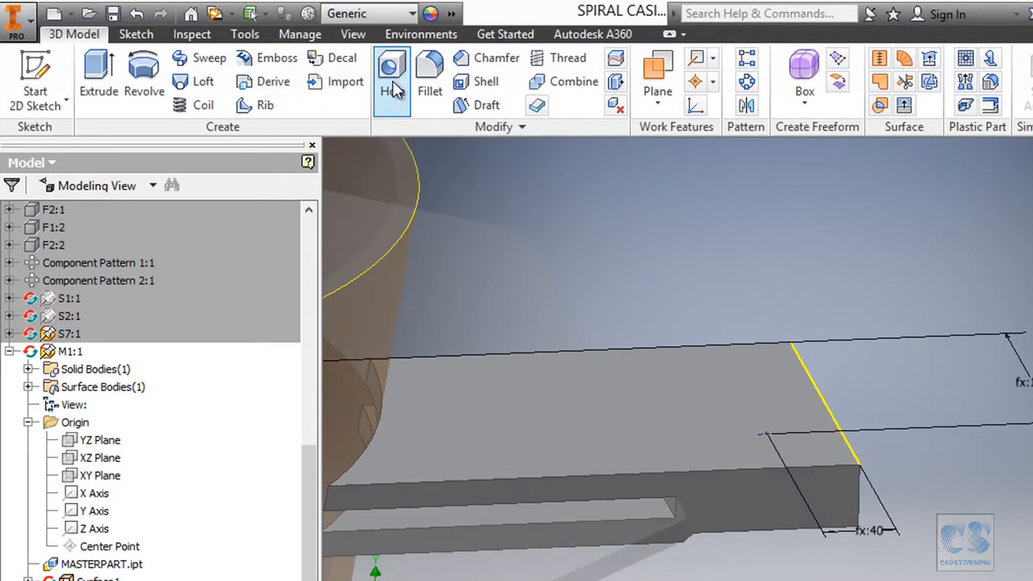
Create a through-all counterbore hole at the sketch point following the PDF print: 55 mm counterbore diameter, 5 mm counterbore depth, 30 mm hole diameter
{"action": "left_click", "coordinate": [392, 87]}
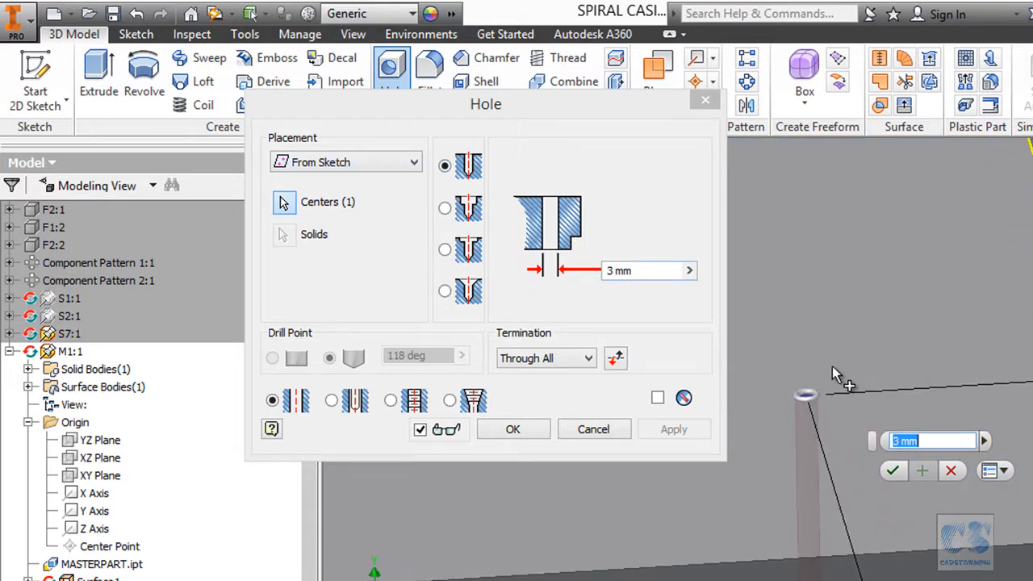
{"action": "left_click", "coordinate": [445, 210]}
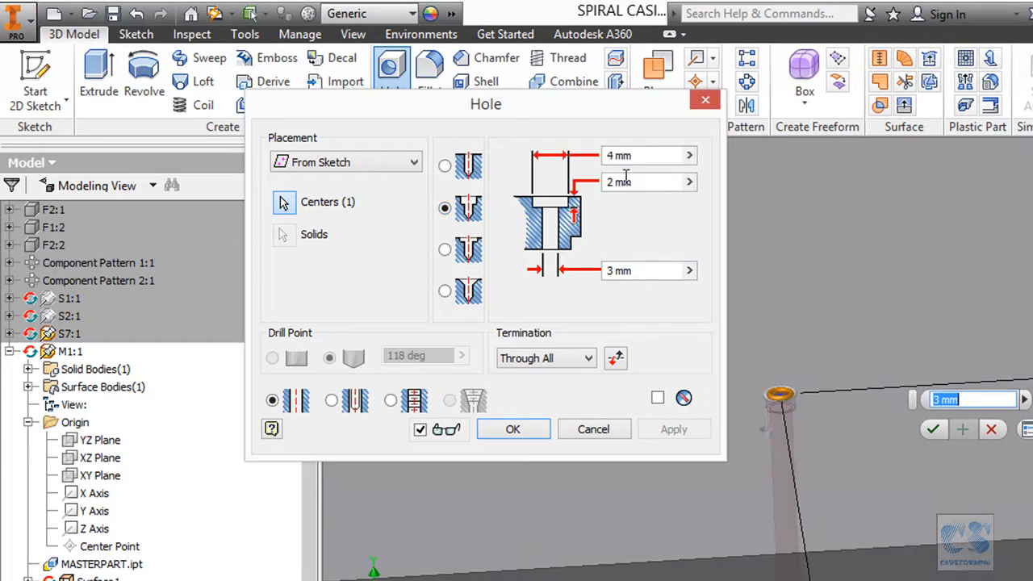
{"action": "key", "text": "alt+Tab"}
{"action": "scroll", "coordinate": [254, 236], "scroll_direction": "down", "scroll_amount": 8, "text": "ctrl"}
{"action": "scroll", "coordinate": [202, 132], "scroll_direction": "up", "scroll_amount": 5, "text": "ctrl"}
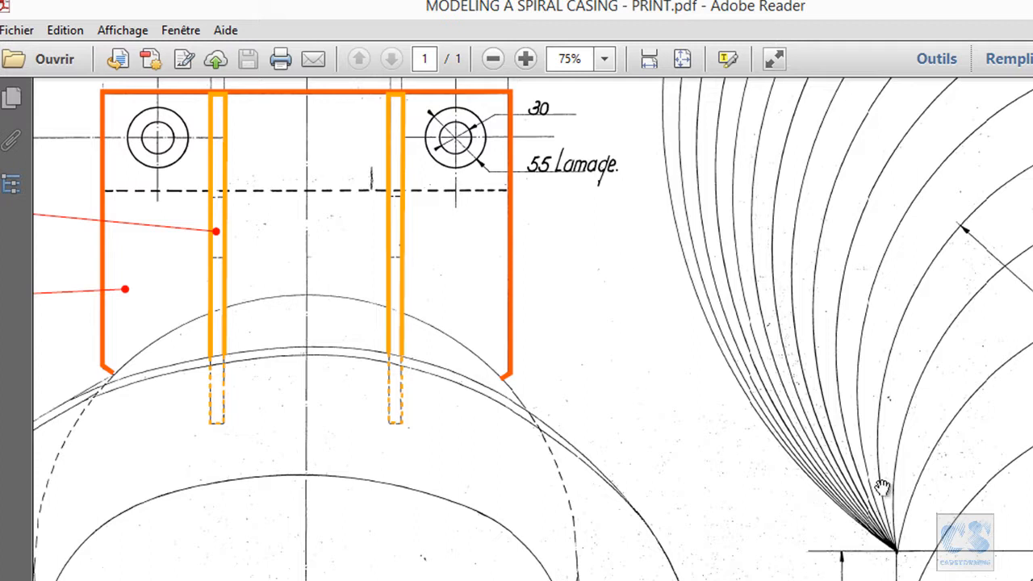
{"action": "key", "text": "alt+Tab"}
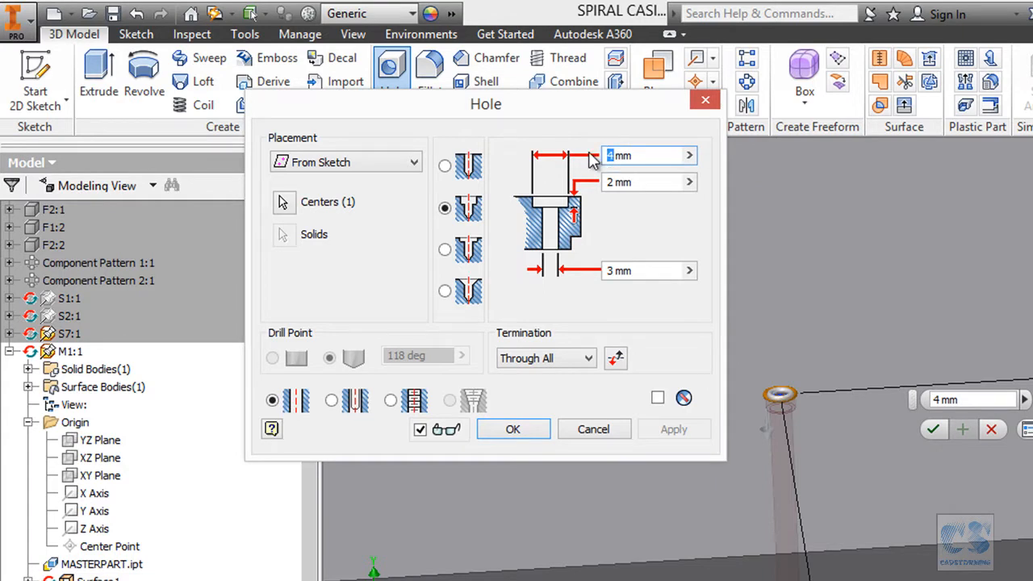
{"action": "left_click", "coordinate": [615, 183]}
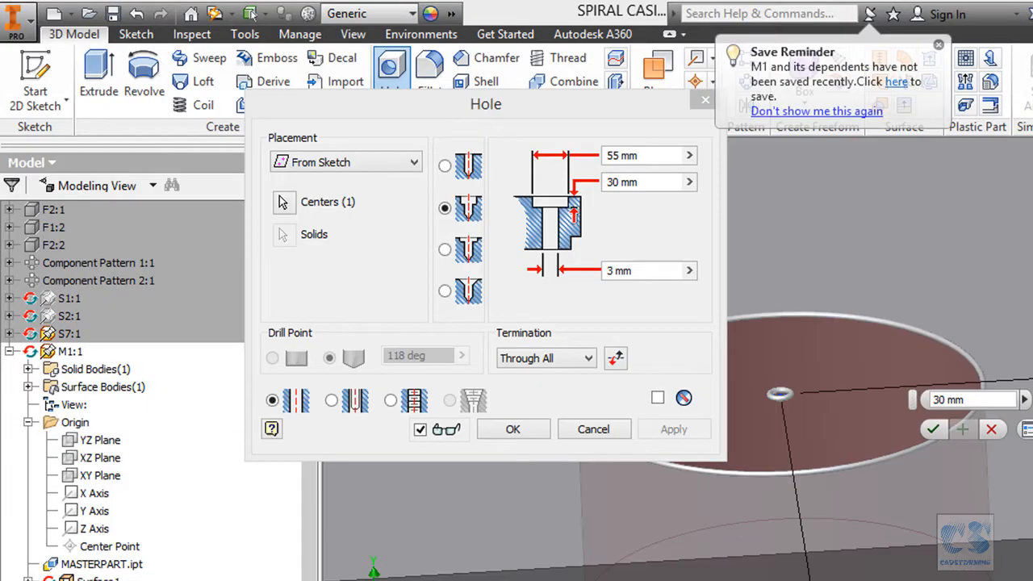
{"action": "double_click", "coordinate": [613, 182]}
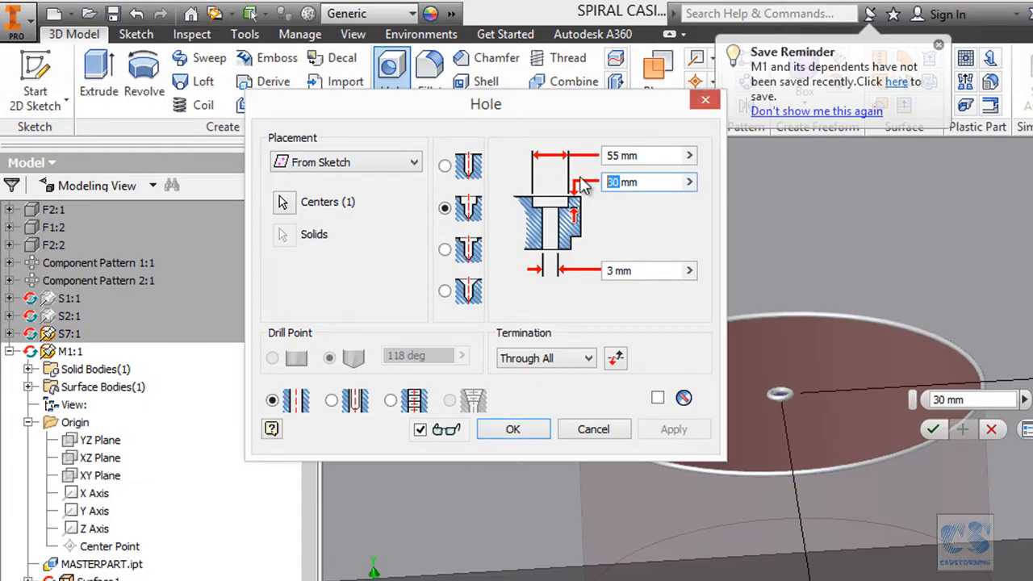
{"action": "type", "text": "5"}
{"action": "left_click", "coordinate": [611, 271]}
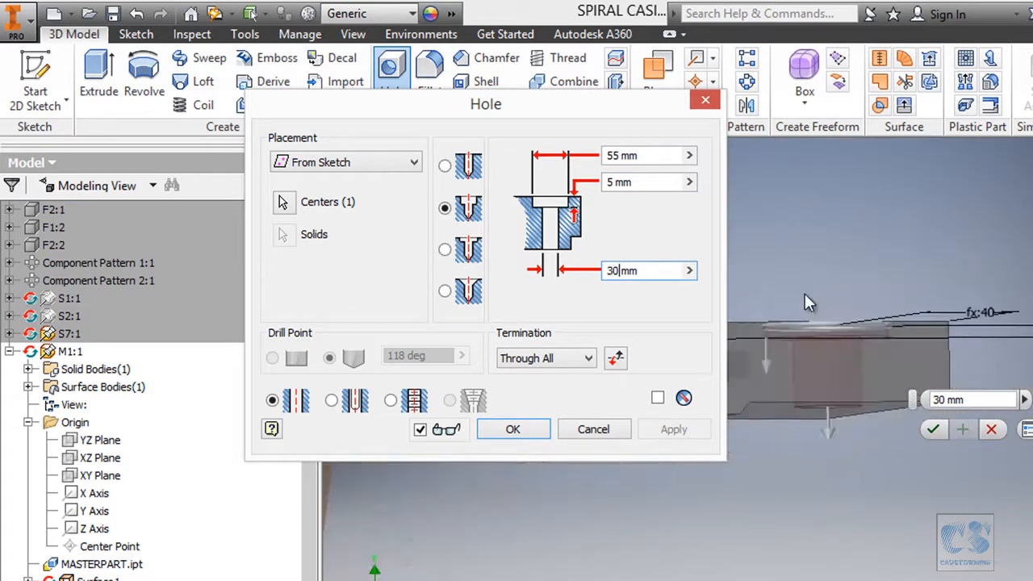
{"action": "left_click", "coordinate": [513, 430]}
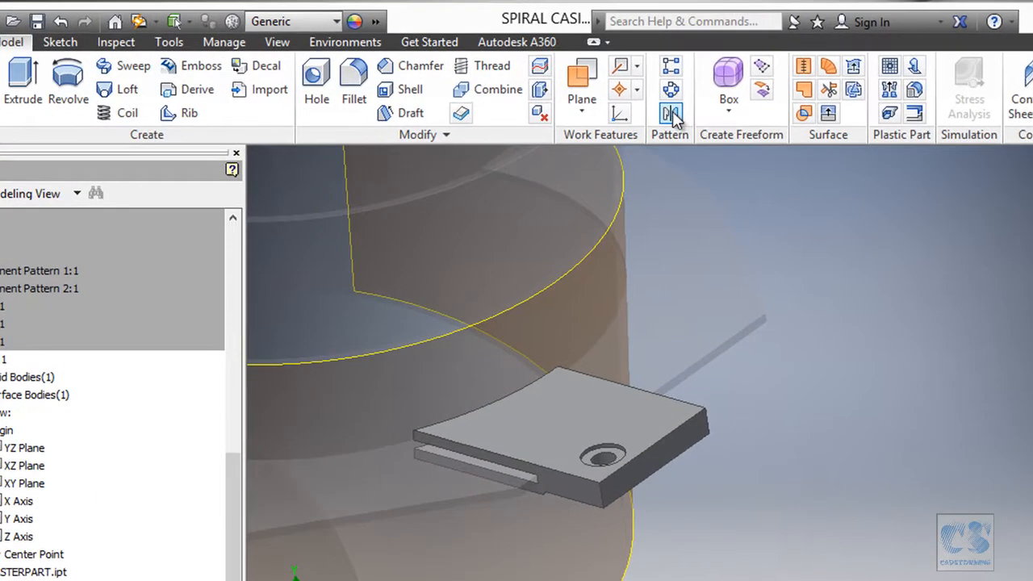
Mirror the whole plate solid about the XY Plane to complete its other half with the second hole
{"action": "left_click", "coordinate": [671, 114]}
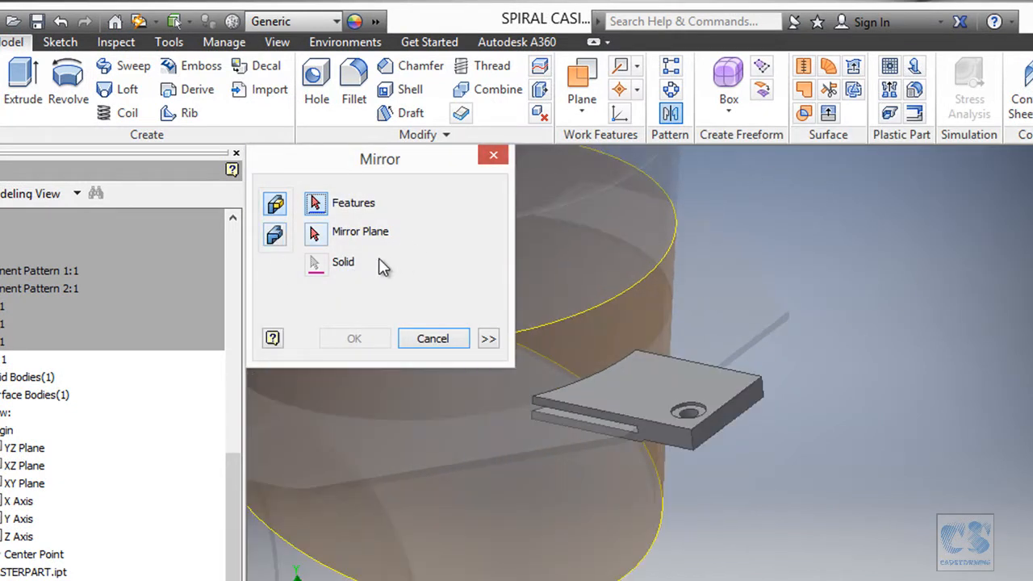
{"action": "left_click", "coordinate": [275, 235]}
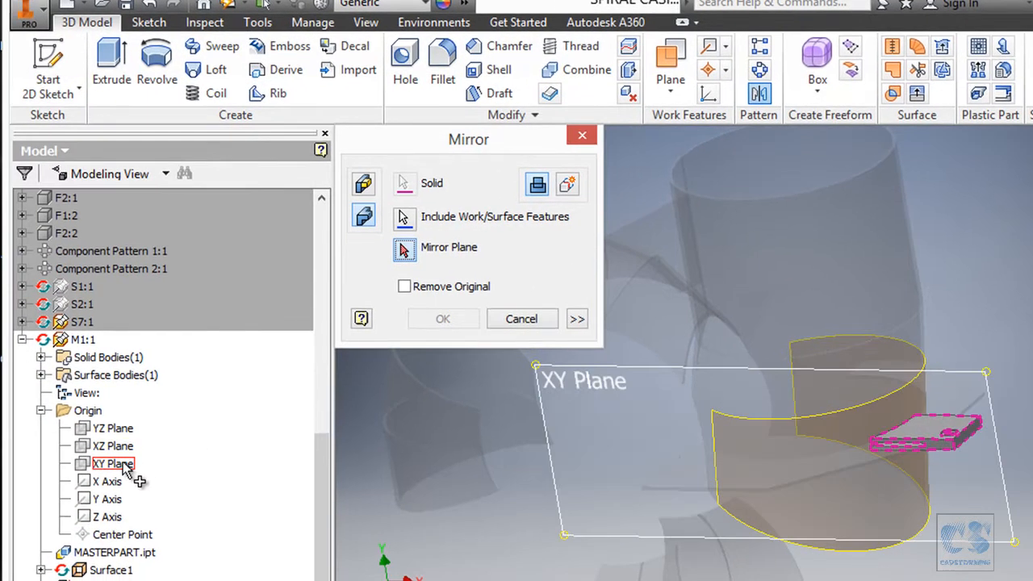
{"action": "left_click", "coordinate": [37, 482]}
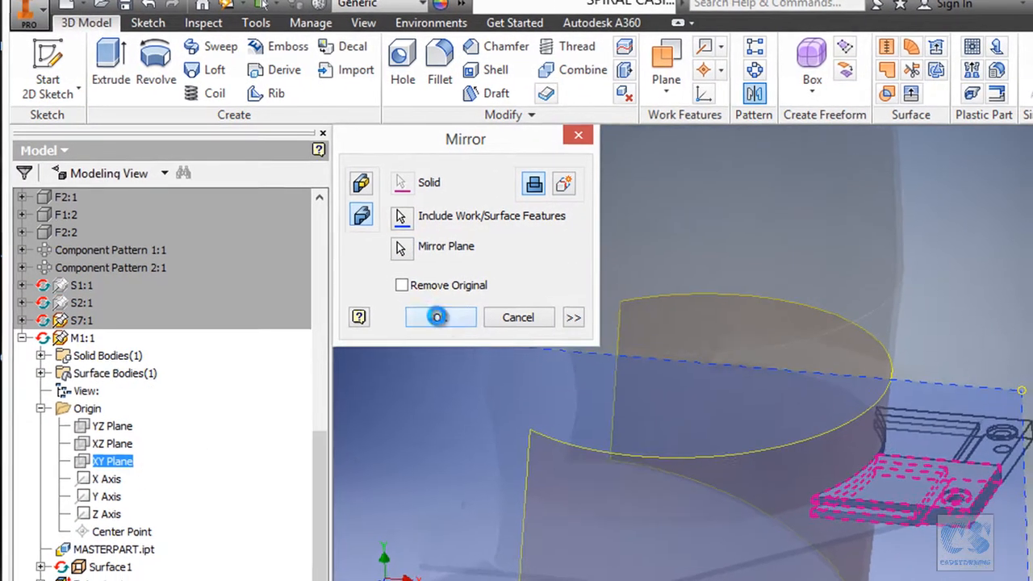
{"action": "left_click", "coordinate": [443, 319]}
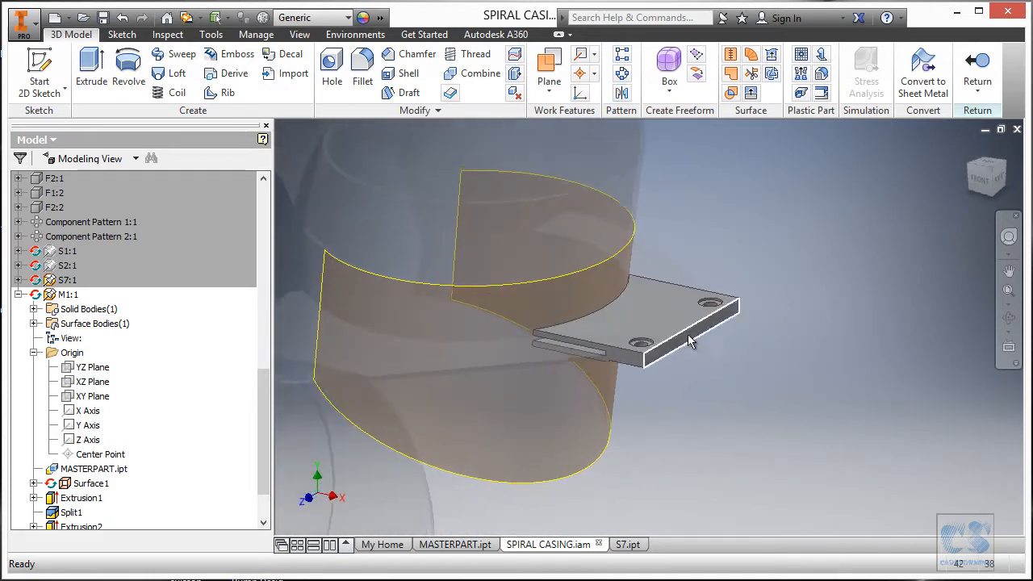
Turn off the visibility of the copied casing surface Surface1 in part M1
{"action": "right_click", "coordinate": [100, 482]}
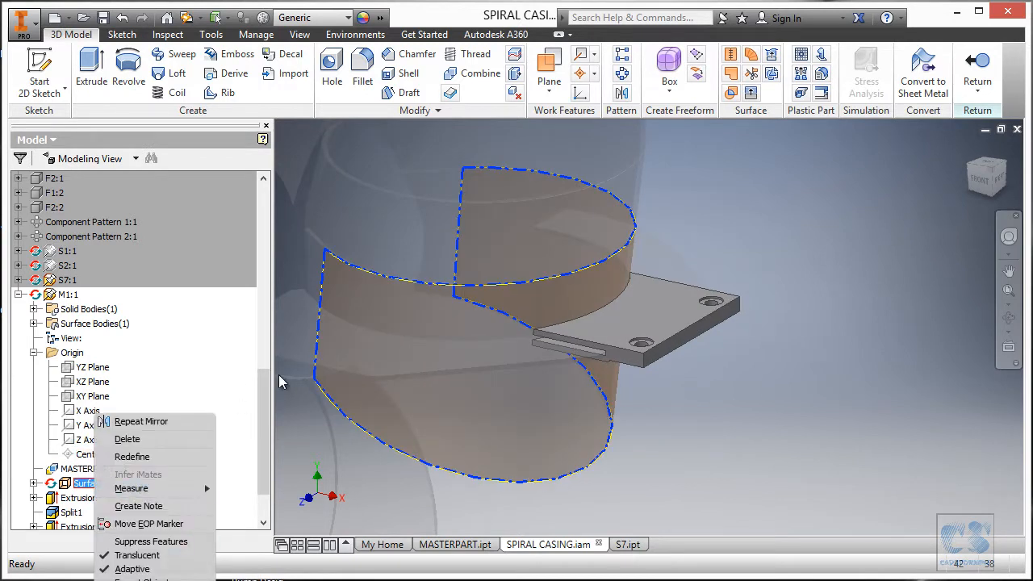
{"action": "scroll", "coordinate": [240, 463], "scroll_direction": "down", "scroll_amount": 2}
{"action": "right_click", "coordinate": [90, 424]}
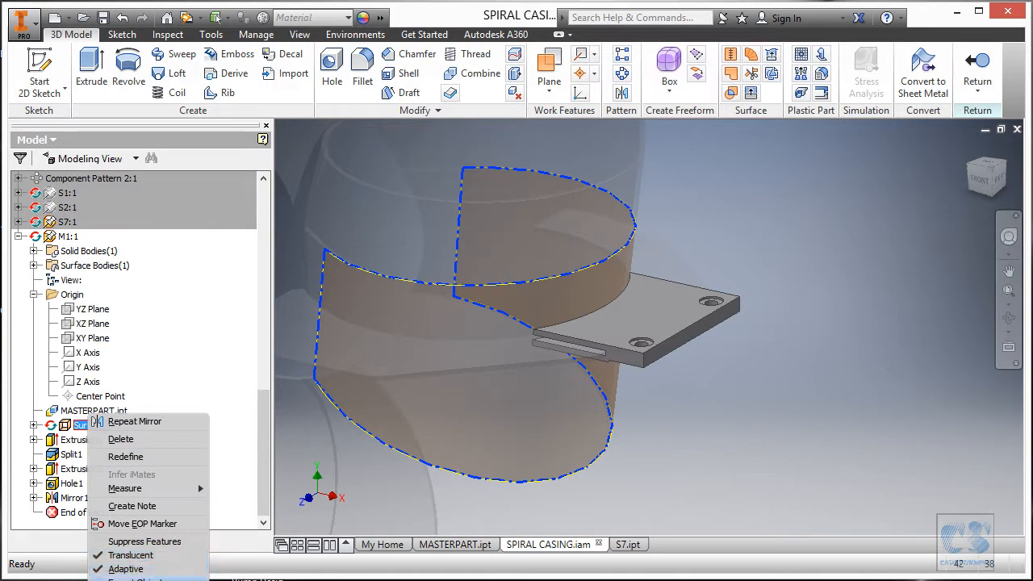
{"action": "left_click", "coordinate": [776, 339]}
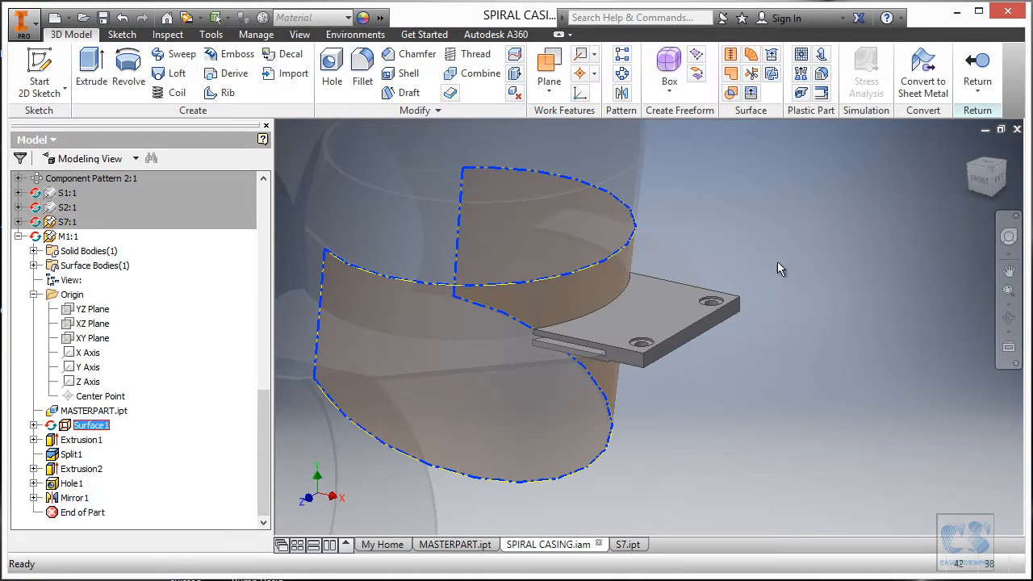
{"action": "right_click", "coordinate": [768, 205]}
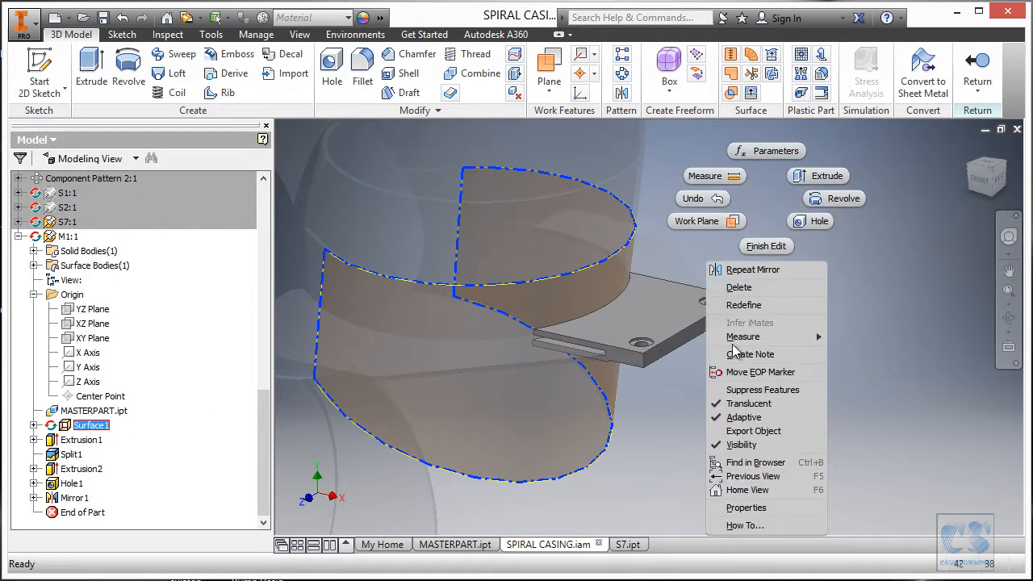
{"action": "left_click", "coordinate": [740, 445]}
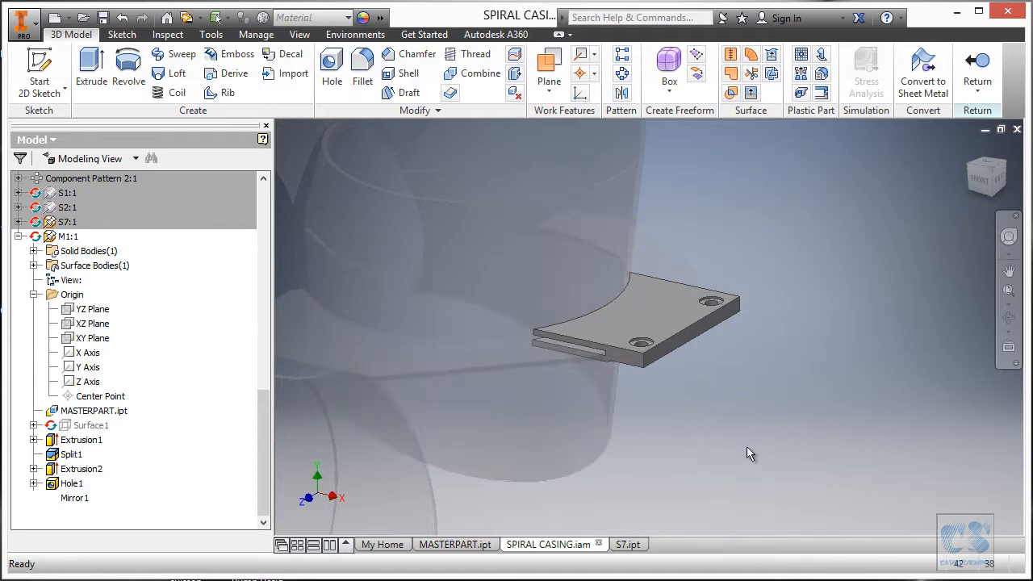
Finish editing M1, return to the SPIRAL CASING assembly and save it with its changed parts
{"action": "left_click", "coordinate": [972, 71]}
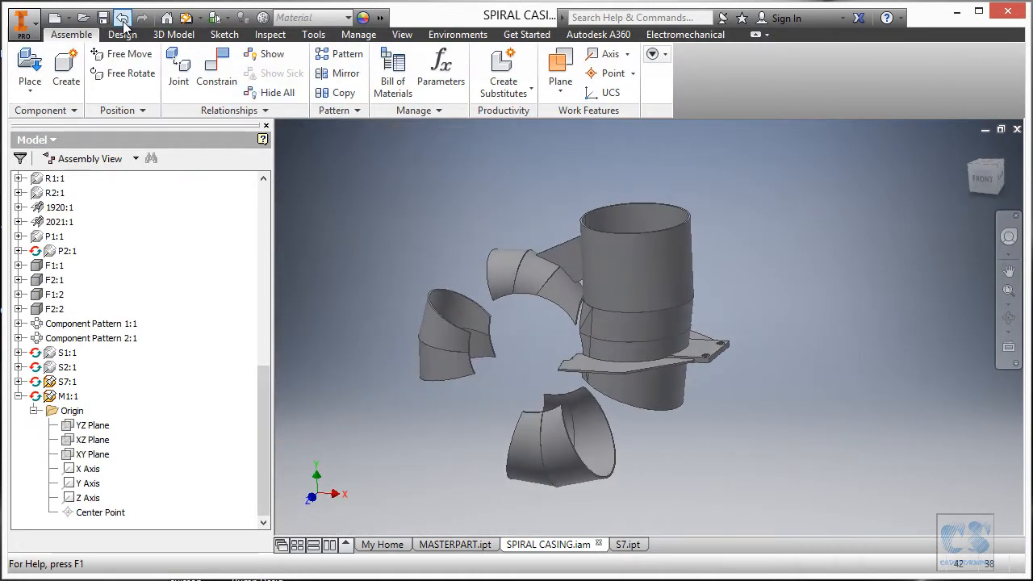
{"action": "left_click", "coordinate": [103, 20]}
{"action": "left_click", "coordinate": [599, 240]}
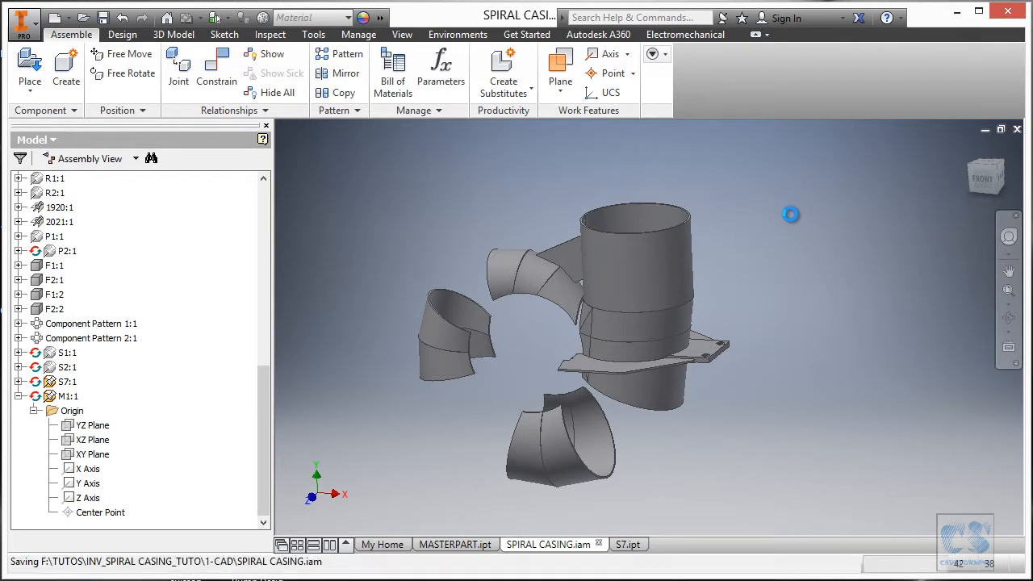
Start Make Part from MASTERPART.ipt, naming the new part S8 and using the Standard (mm).ipt template
{"action": "left_click", "coordinate": [456, 544]}
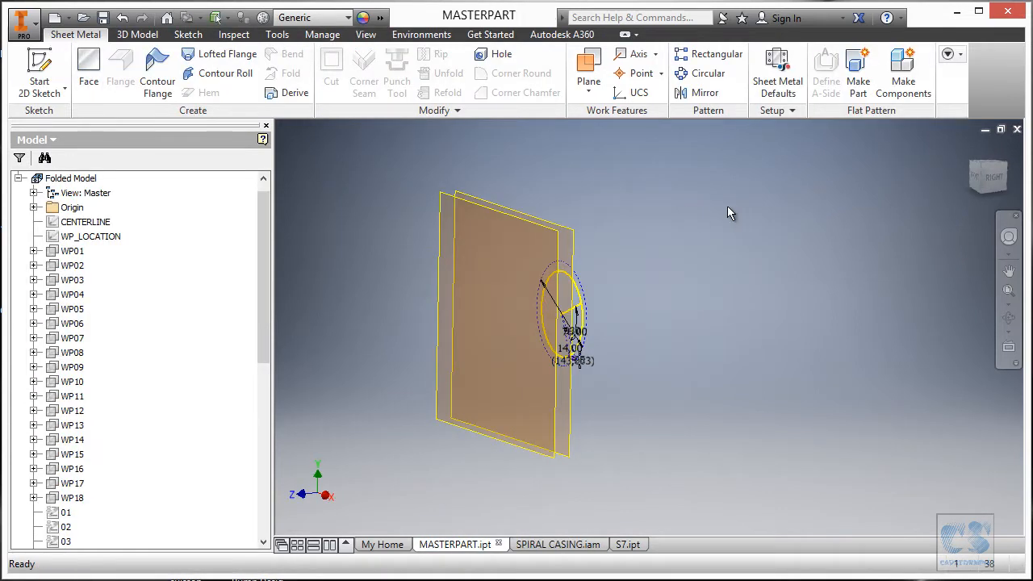
{"action": "right_click", "coordinate": [698, 210]}
{"action": "left_click", "coordinate": [682, 258]}
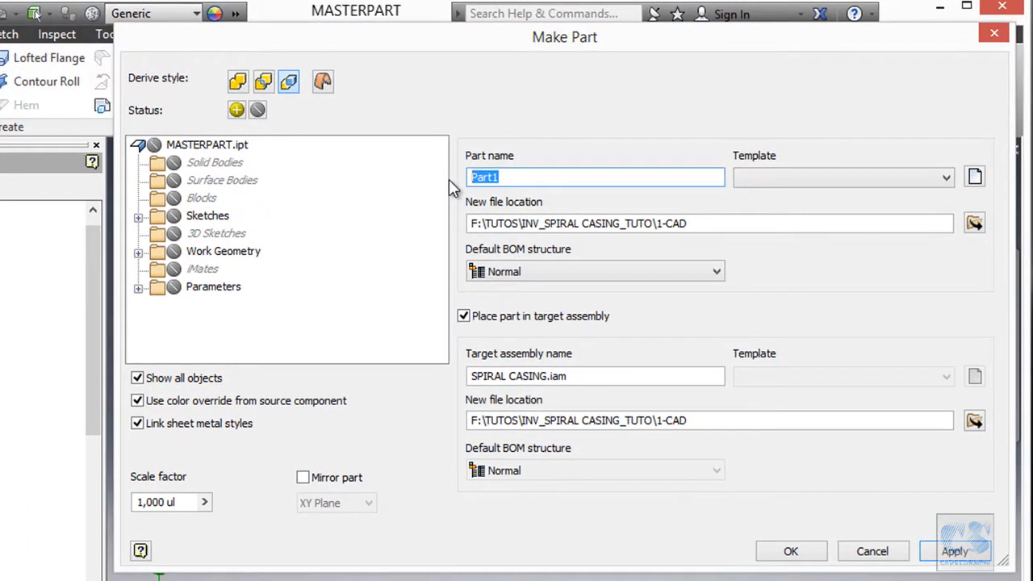
{"action": "key", "text": "BackSpace"}
{"action": "type", "text": "S8"}
{"action": "left_click", "coordinate": [777, 177]}
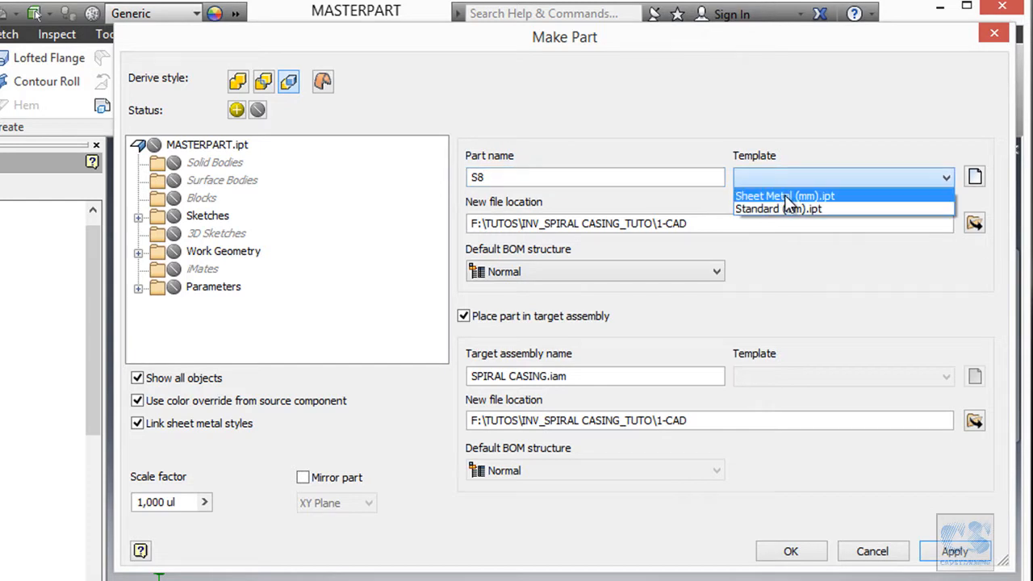
{"action": "left_click", "coordinate": [793, 209]}
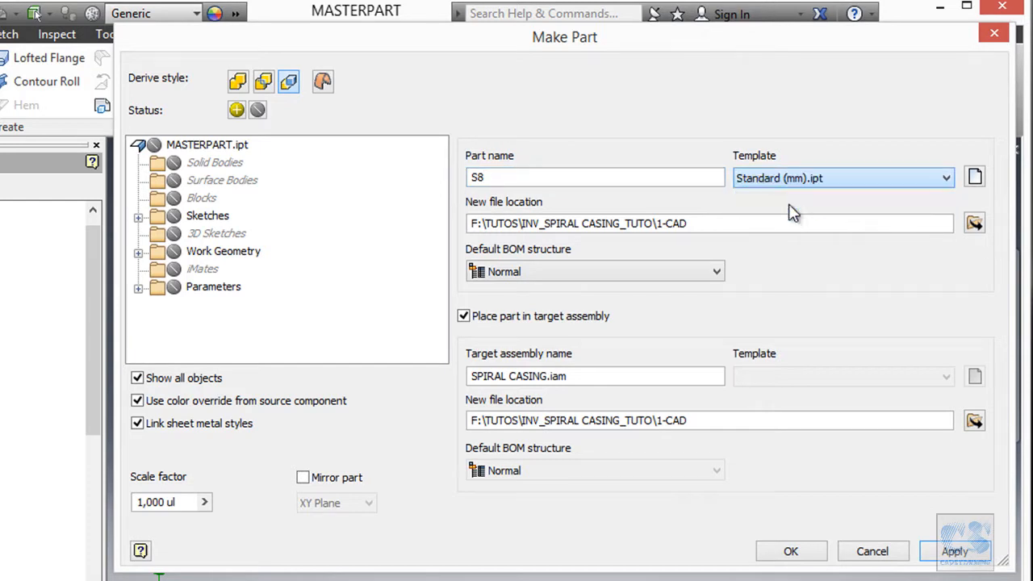
Include the first entry of the Model Parameters group in the derived part S8
{"action": "left_click", "coordinate": [138, 289]}
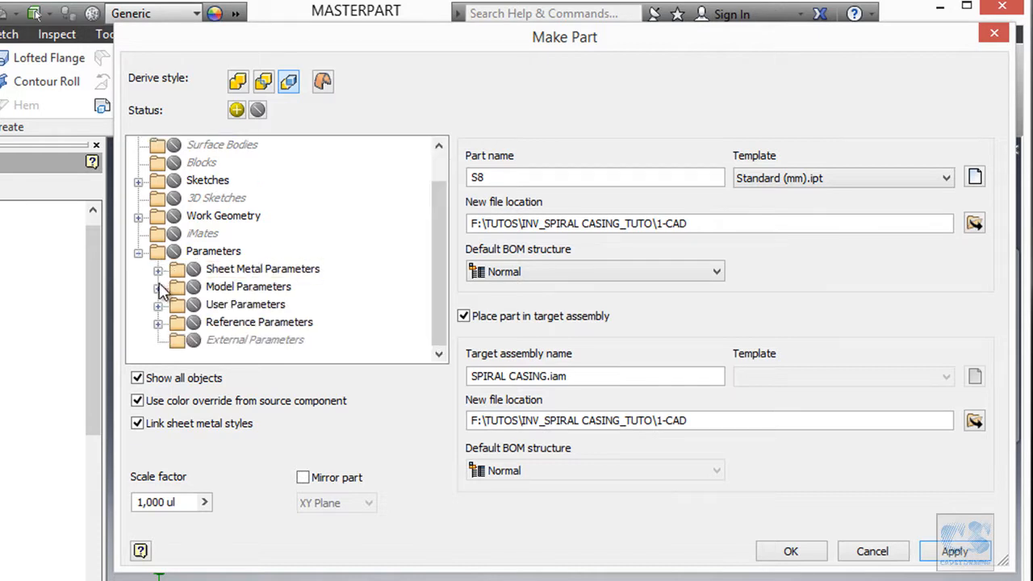
{"action": "left_click", "coordinate": [158, 288]}
{"action": "left_click", "coordinate": [214, 164]}
{"action": "left_click", "coordinate": [159, 146]}
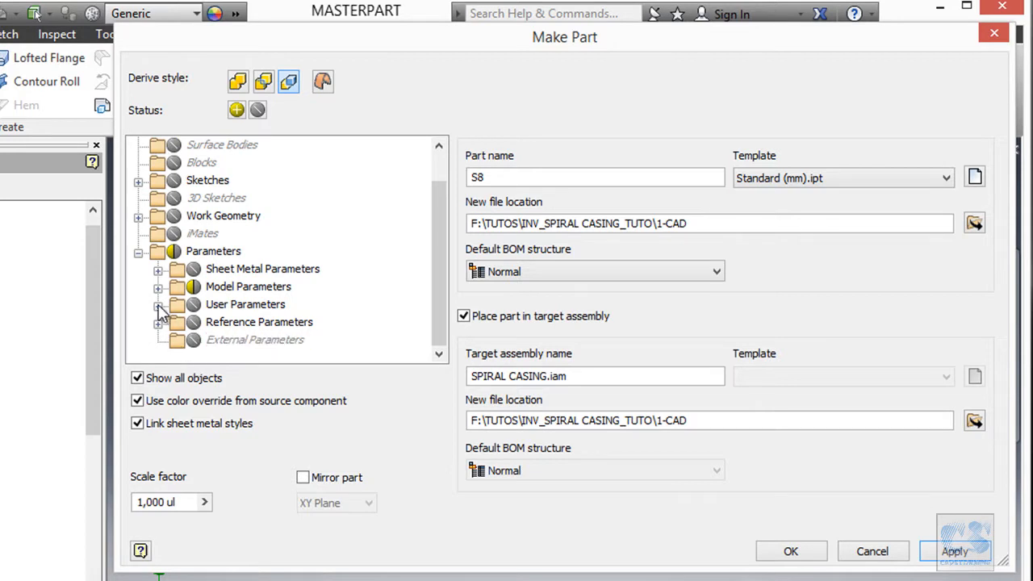
Include the user parameters S8_spacing, S10_spacing, S8_Width, S9_Width, S8_Angle and S9_Angle in the derived part
{"action": "left_click", "coordinate": [159, 306]}
{"action": "scroll", "coordinate": [344, 207], "scroll_direction": "down", "scroll_amount": 3}
{"action": "scroll", "coordinate": [344, 208], "scroll_direction": "down", "scroll_amount": 8}
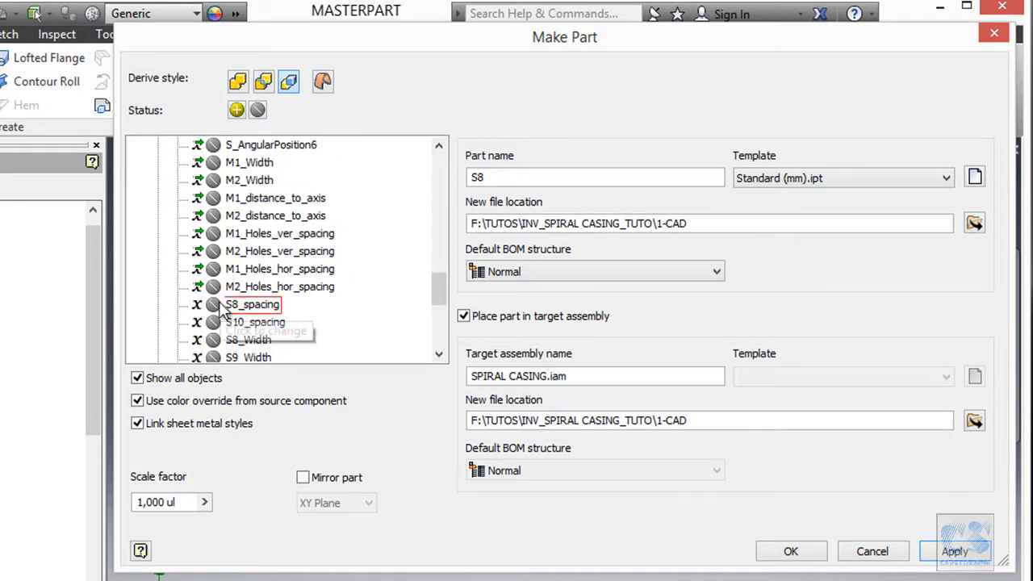
{"action": "left_click", "coordinate": [216, 305]}
{"action": "scroll", "coordinate": [216, 321], "scroll_direction": "down", "scroll_amount": 1}
{"action": "left_click", "coordinate": [213, 269]}
{"action": "left_click", "coordinate": [213, 287]}
{"action": "left_click", "coordinate": [213, 304]}
{"action": "left_click", "coordinate": [213, 322]}
{"action": "left_click", "coordinate": [214, 340]}
Include the user parameters S10_Width, S10_Angle, S11_Width and S11_Angle, and check the selected parameters
{"action": "scroll", "coordinate": [345, 307], "scroll_direction": "down", "scroll_amount": 3}
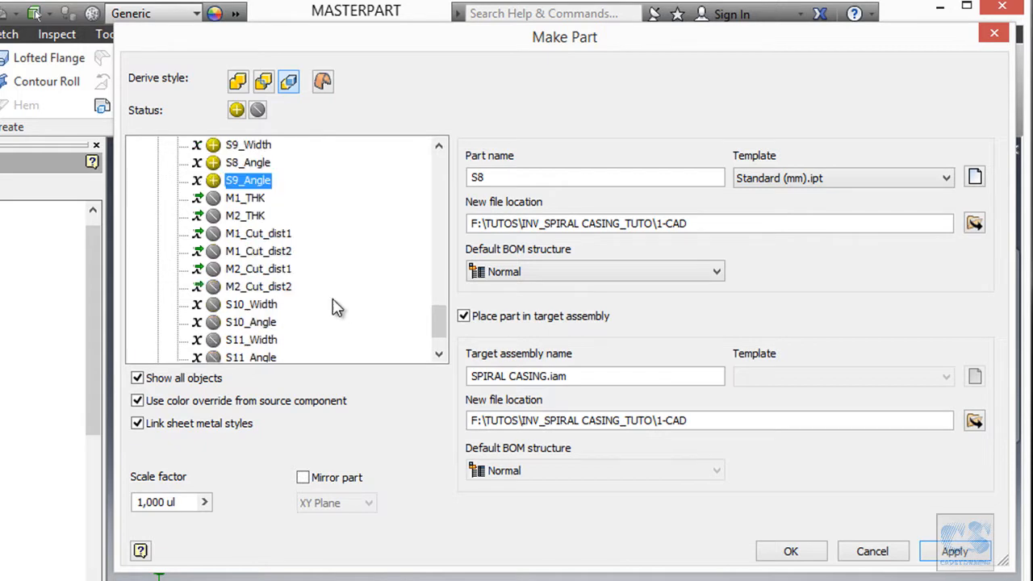
{"action": "left_click", "coordinate": [213, 306]}
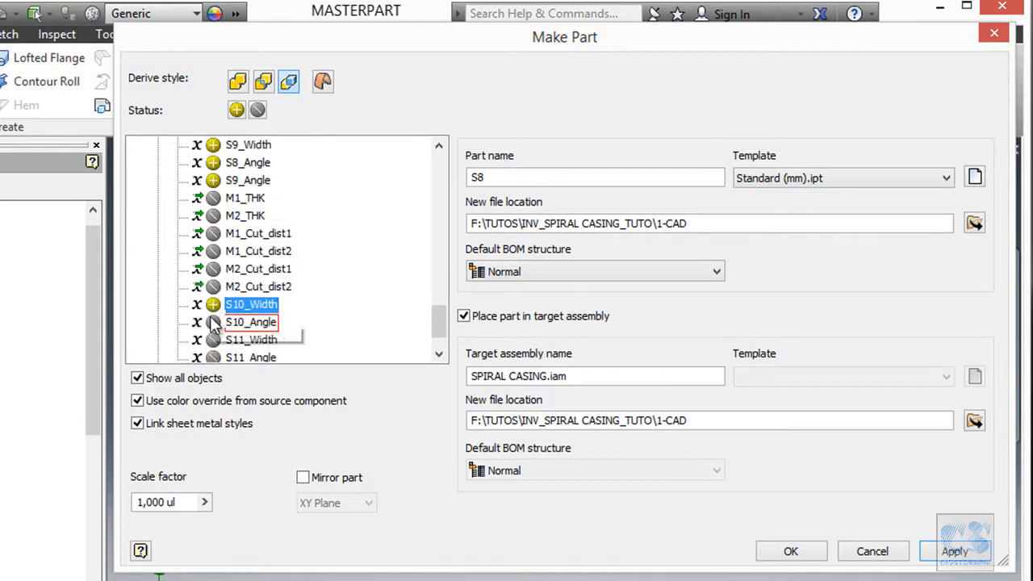
{"action": "scroll", "coordinate": [329, 324], "scroll_direction": "down", "scroll_amount": 1}
{"action": "left_click", "coordinate": [209, 289]}
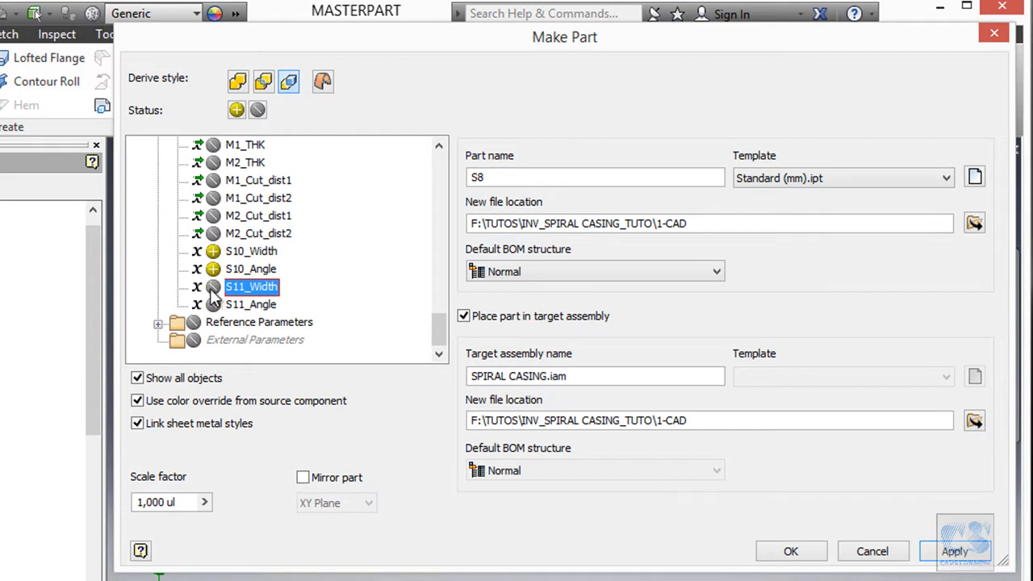
{"action": "scroll", "coordinate": [314, 284], "scroll_direction": "up", "scroll_amount": 4}
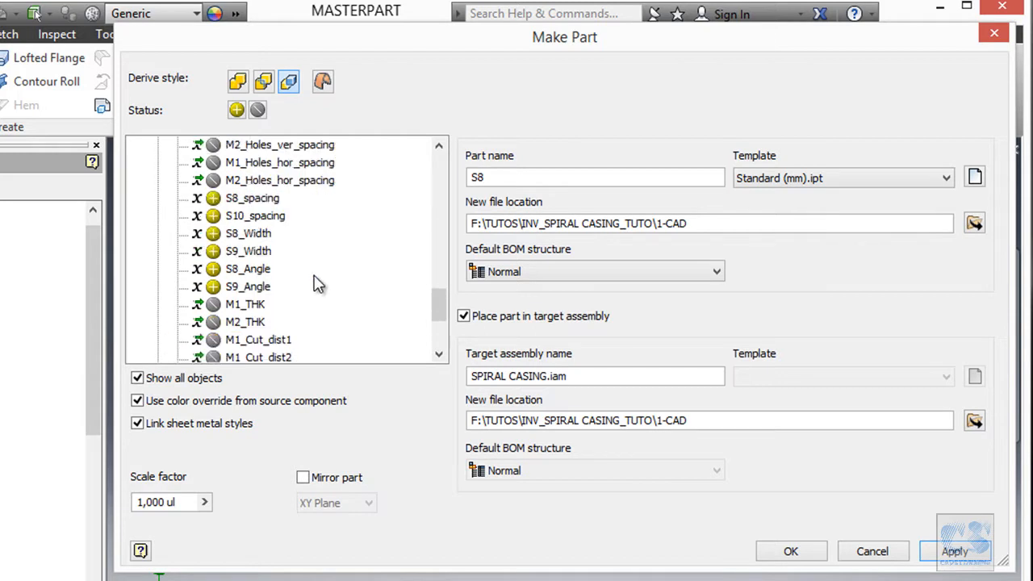
{"action": "scroll", "coordinate": [319, 284], "scroll_direction": "up", "scroll_amount": 2}
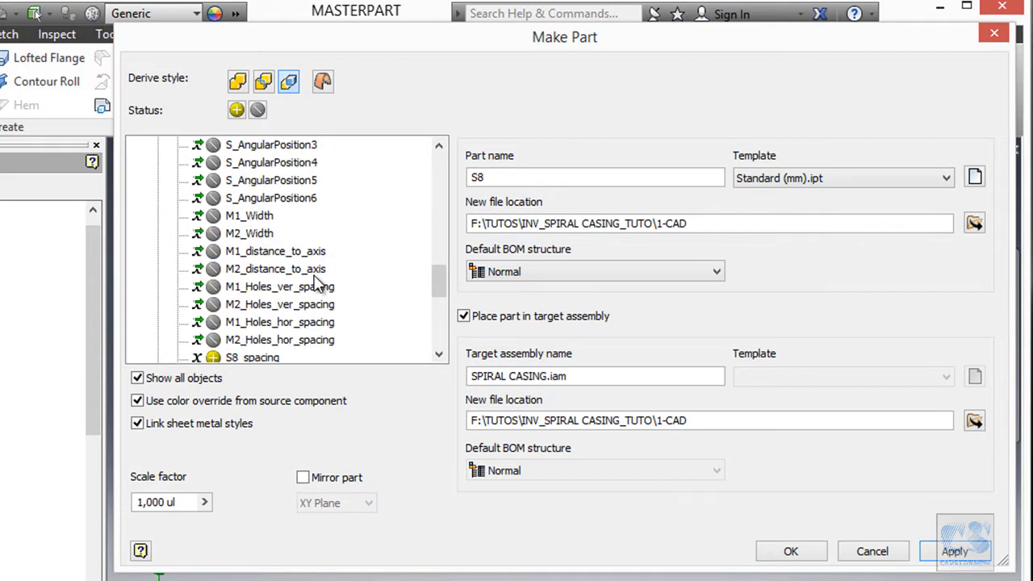
{"action": "scroll", "coordinate": [319, 282], "scroll_direction": "up", "scroll_amount": 2}
{"action": "scroll", "coordinate": [321, 277], "scroll_direction": "down", "scroll_amount": 8}
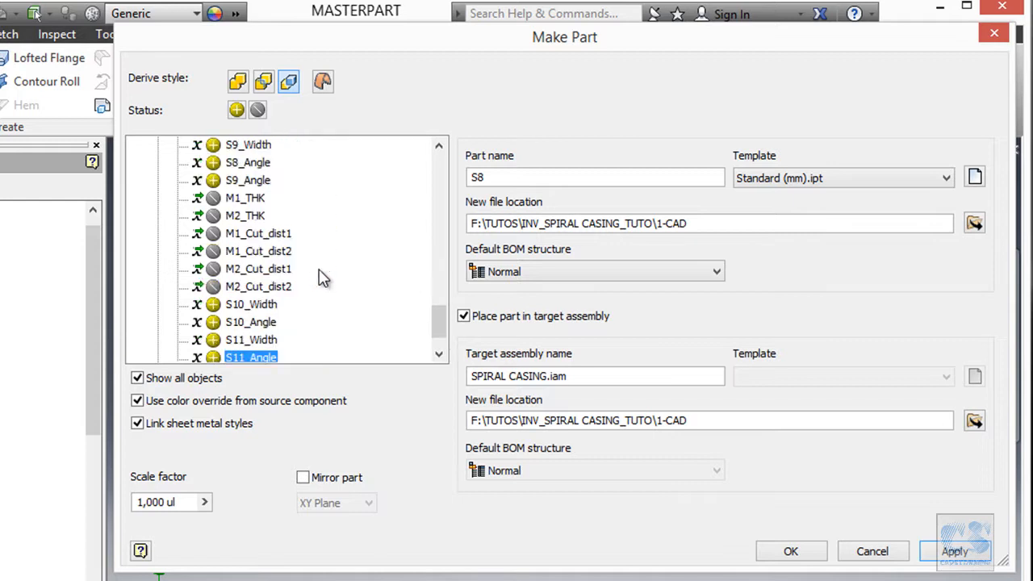
Create part S8 in the SPIRAL CASING assembly and activate it for in-place editing
{"action": "left_click", "coordinate": [791, 552]}
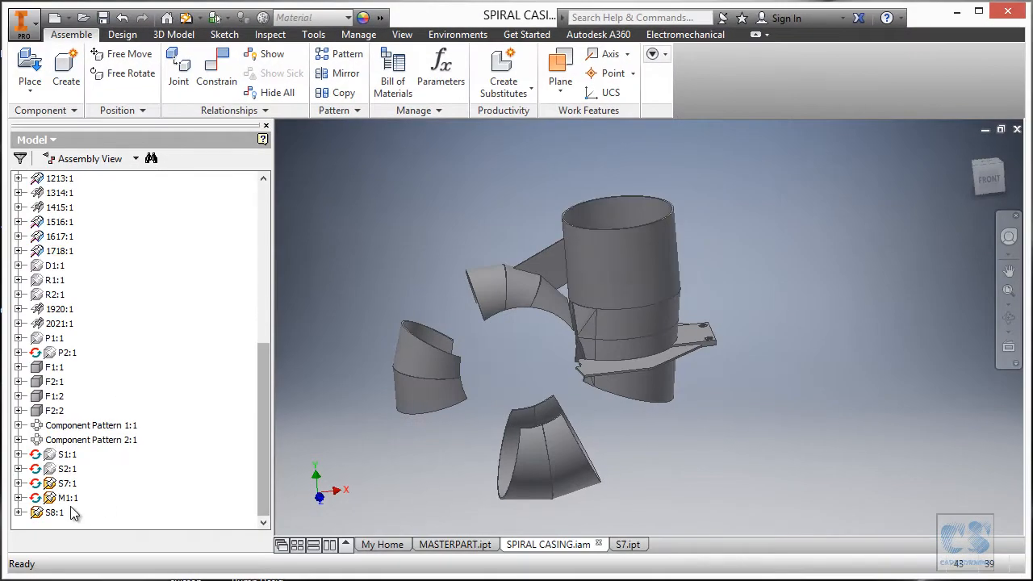
{"action": "right_click", "coordinate": [57, 521]}
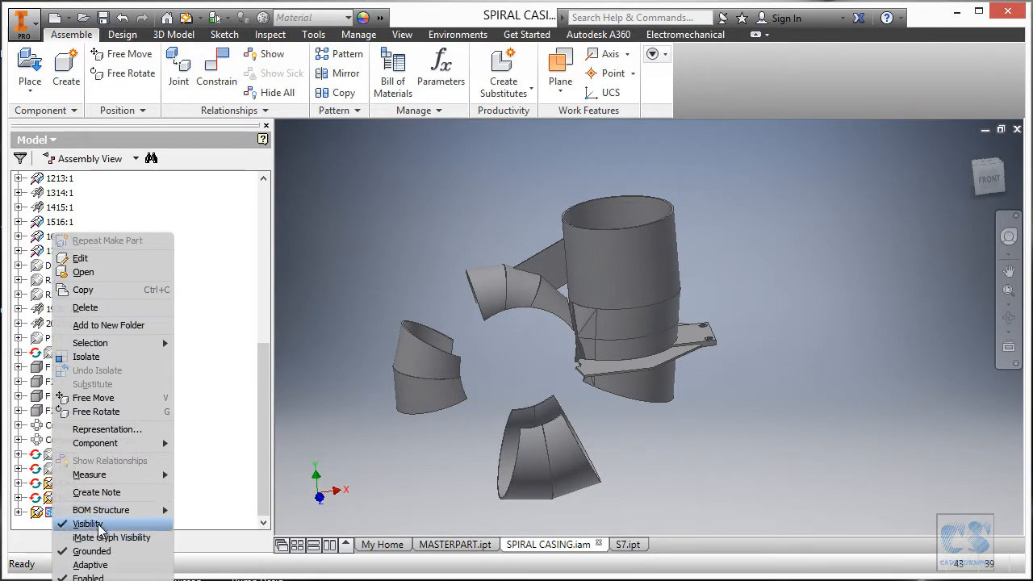
{"action": "left_click", "coordinate": [80, 258]}
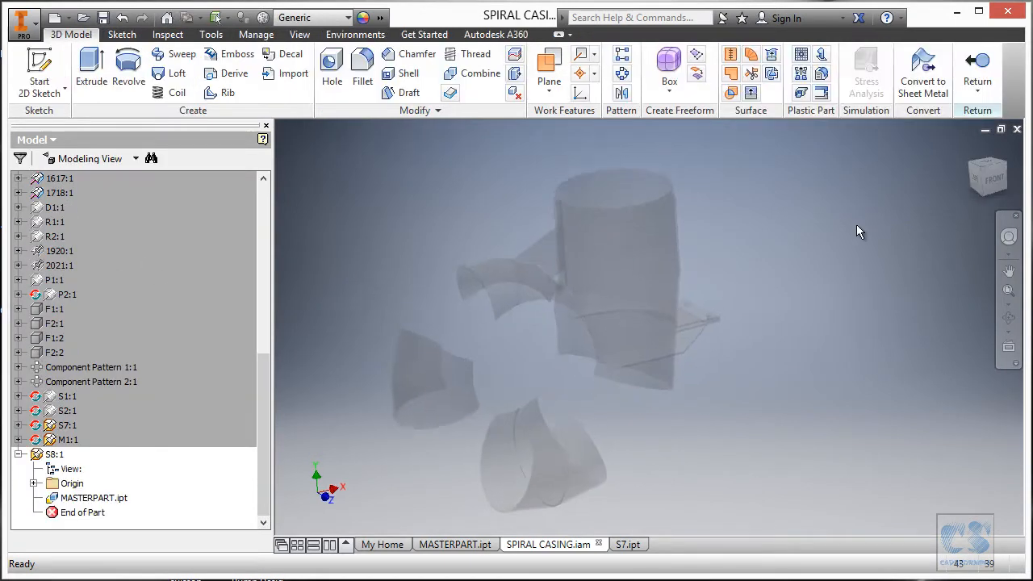
Copy two adjacent casing faces and the upper face of plate M1 associatively into S8 as new objects with Copy Object
{"action": "scroll", "coordinate": [847, 226], "scroll_direction": "down", "scroll_amount": 5}
{"action": "scroll", "coordinate": [853, 250], "scroll_direction": "down", "scroll_amount": 5}
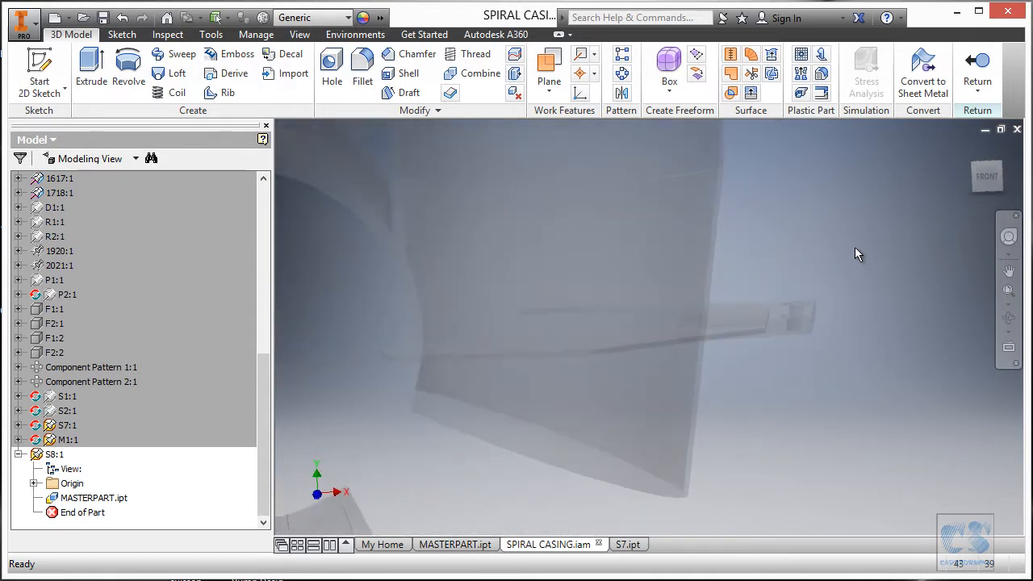
{"action": "left_click", "coordinate": [428, 110]}
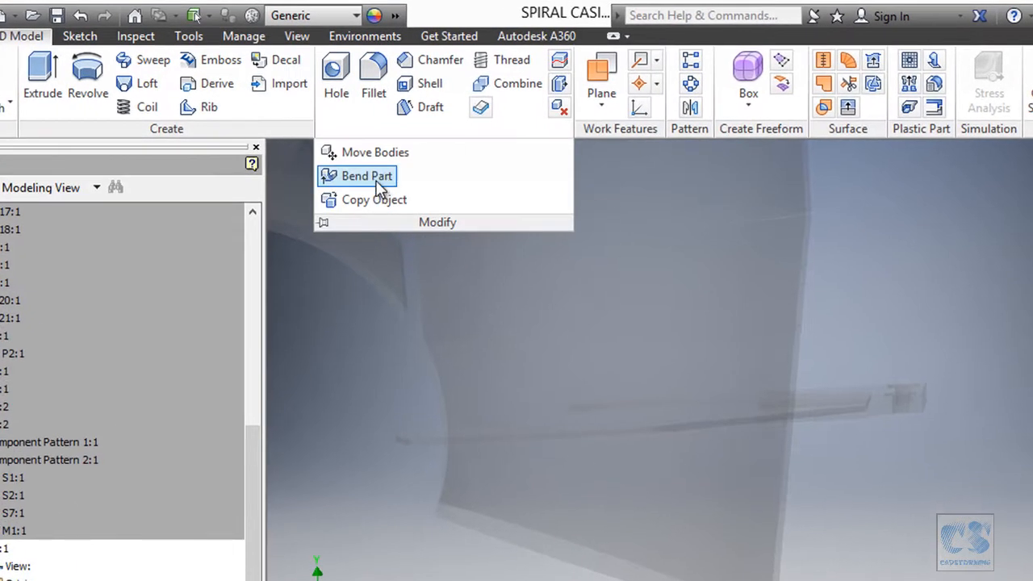
{"action": "left_click", "coordinate": [374, 199]}
{"action": "left_click", "coordinate": [355, 211]}
{"action": "left_click", "coordinate": [347, 310]}
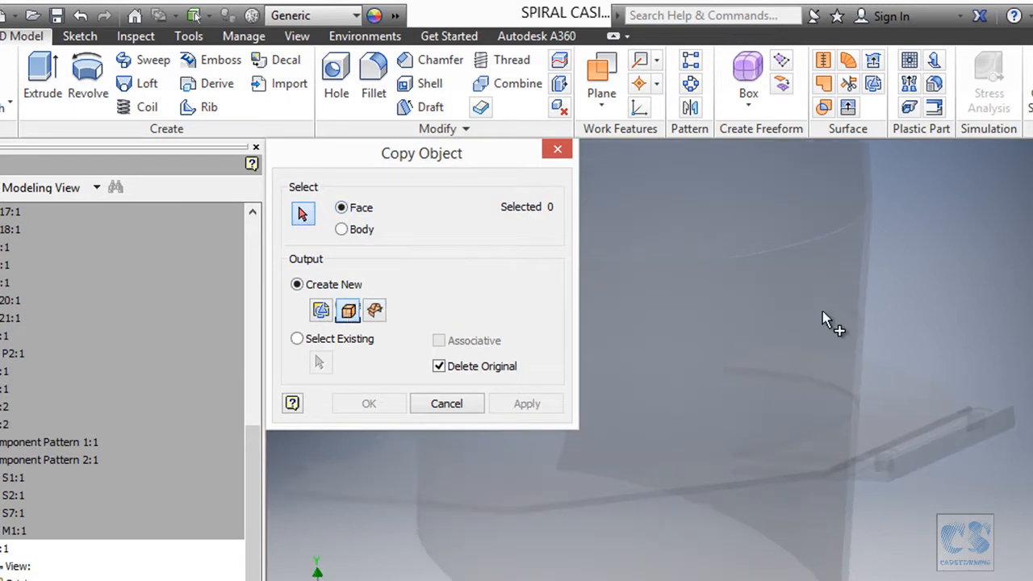
{"action": "left_click", "coordinate": [864, 351]}
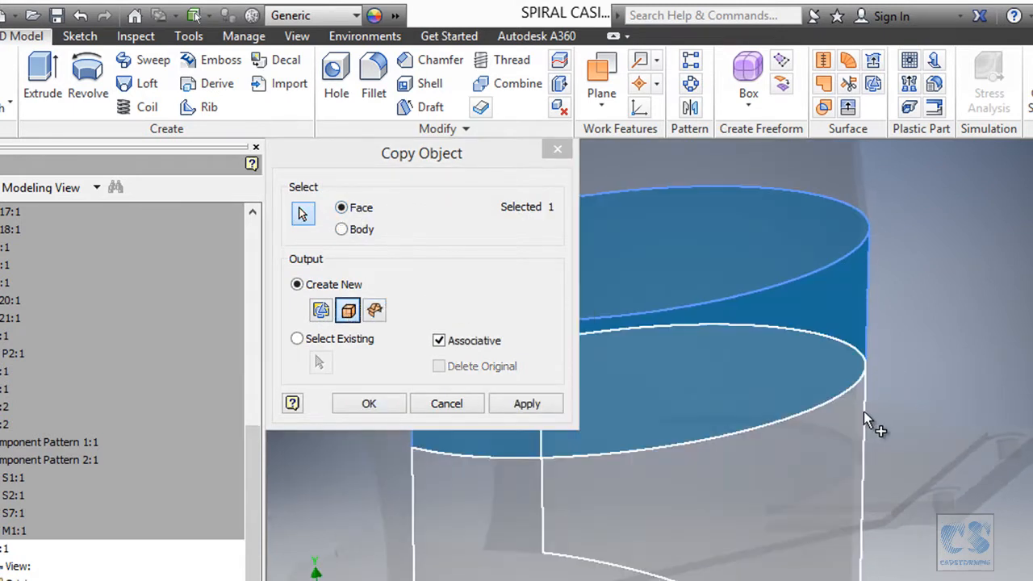
{"action": "left_click", "coordinate": [863, 411]}
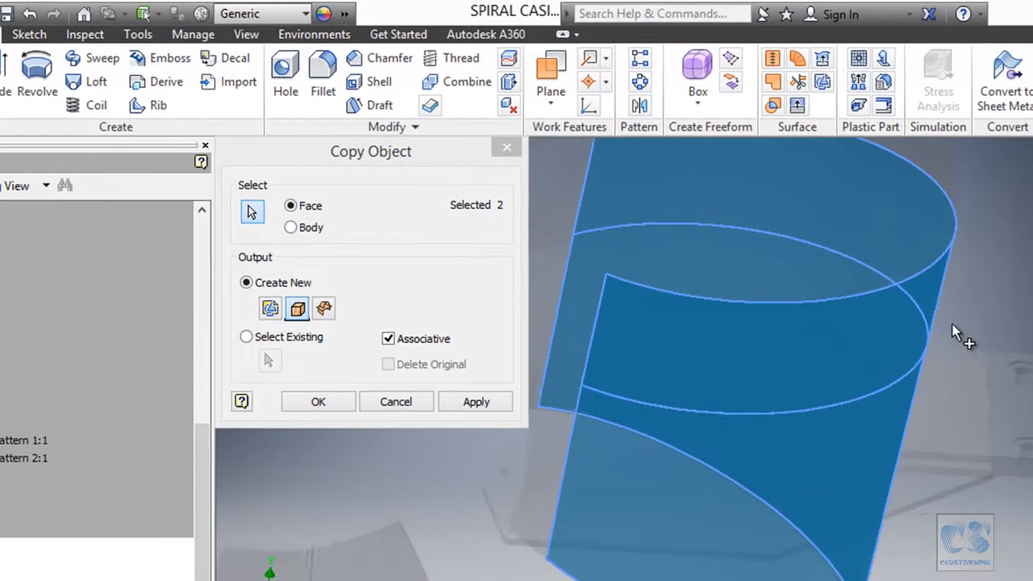
{"action": "middle_click_drag", "start_coordinate": [952, 324], "coordinate": [810, 417], "text": "shift"}
{"action": "left_click", "coordinate": [810, 416]}
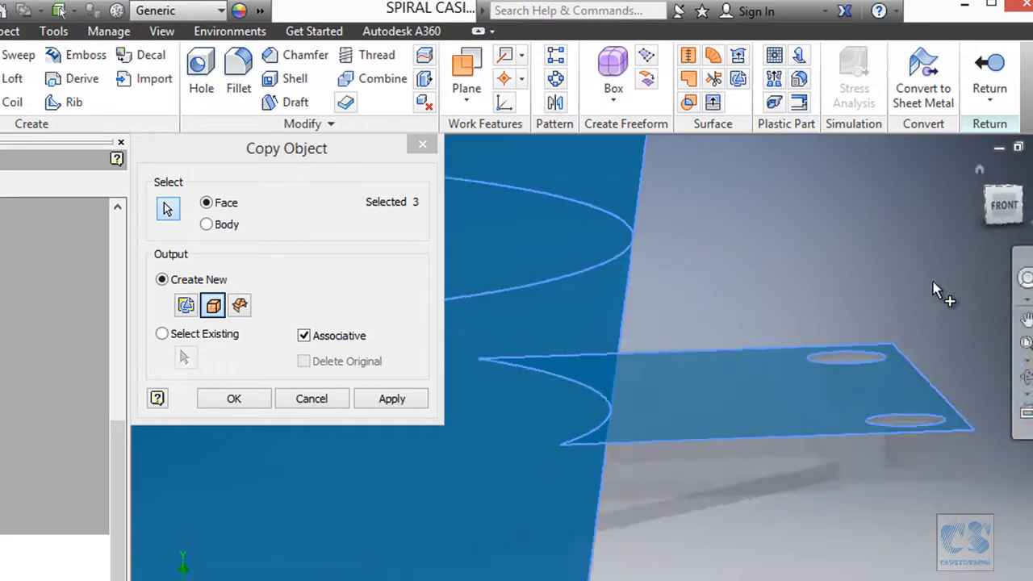
{"action": "left_click", "coordinate": [249, 399]}
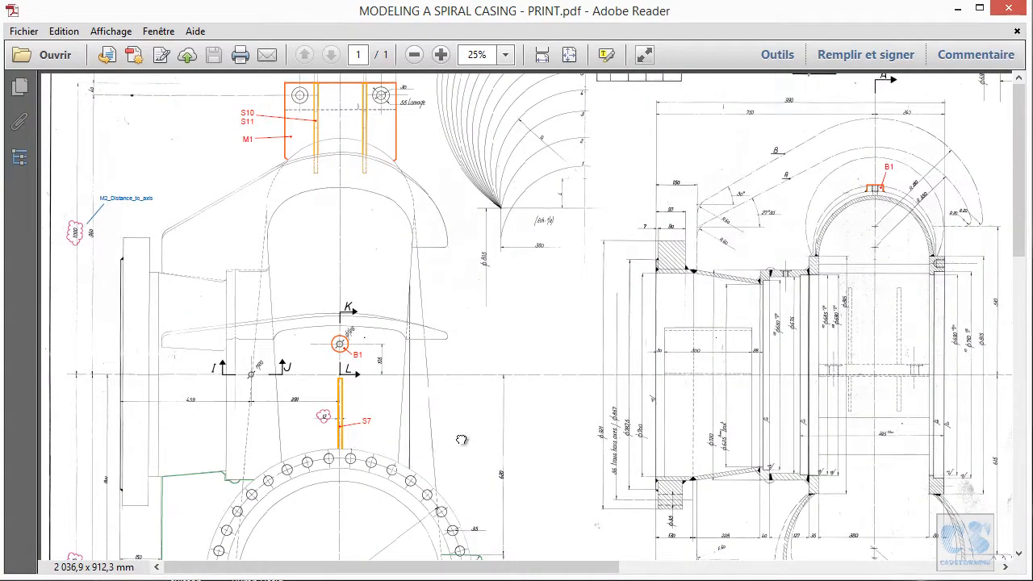
Switch to the PDF print in Adobe Reader and examine the spacing and upper edges of the S8 plates at M1
{"action": "scroll", "coordinate": [529, 167], "scroll_direction": "down", "scroll_amount": 5}
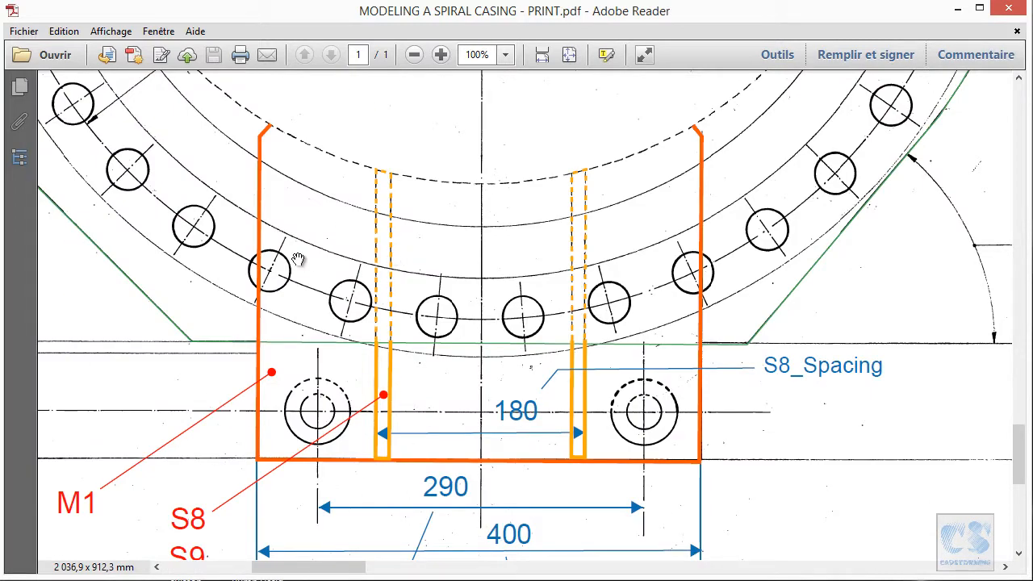
{"action": "scroll", "coordinate": [428, 171], "scroll_direction": "up", "scroll_amount": 5, "text": "ctrl"}
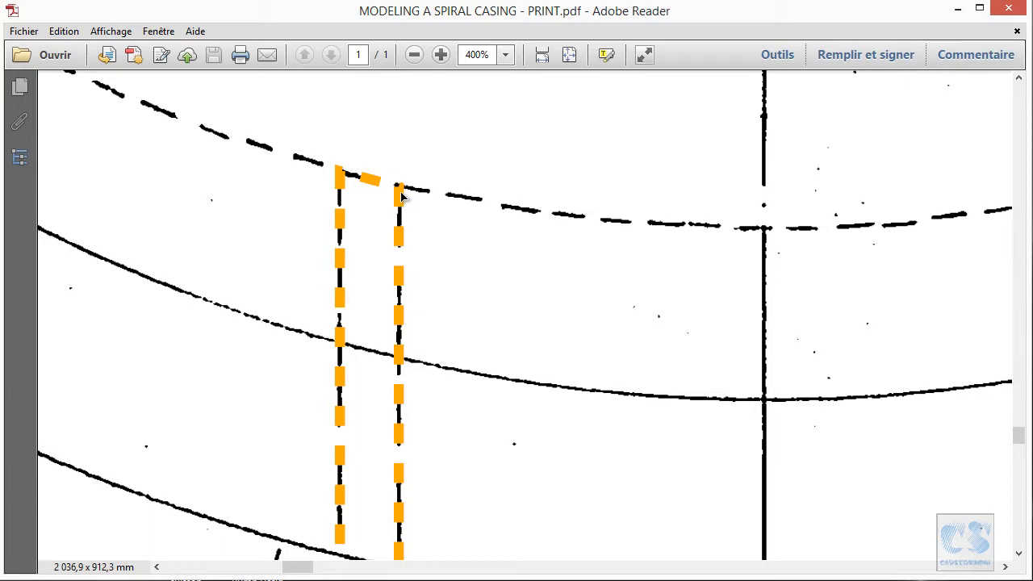
{"action": "scroll", "coordinate": [428, 380], "scroll_direction": "down", "scroll_amount": 6, "text": "ctrl"}
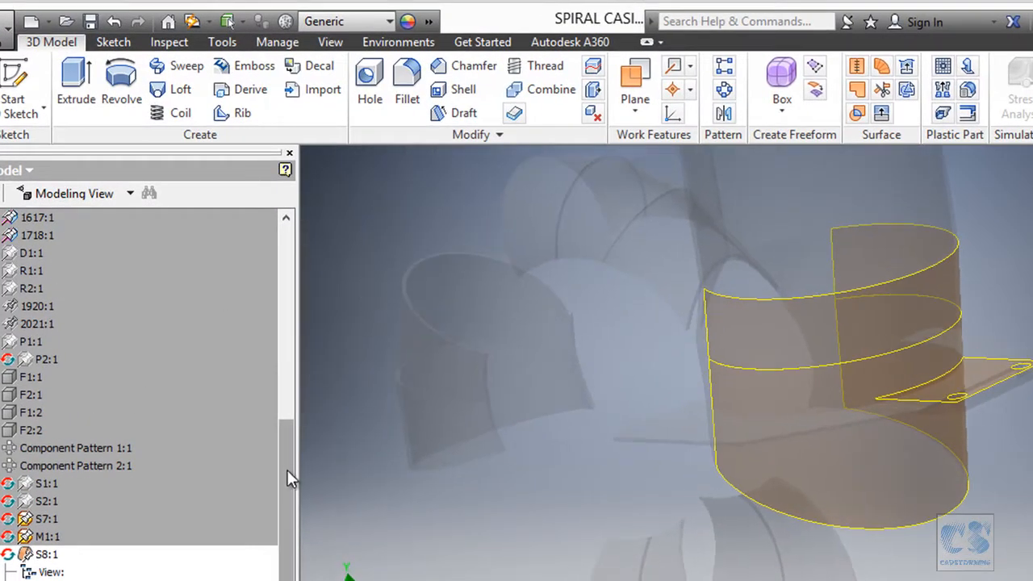
Switch to Inventor and define a work plane offset from S8's XY Plane, using the S8_spacing parameter as the distance
{"action": "left_click", "coordinate": [634, 113]}
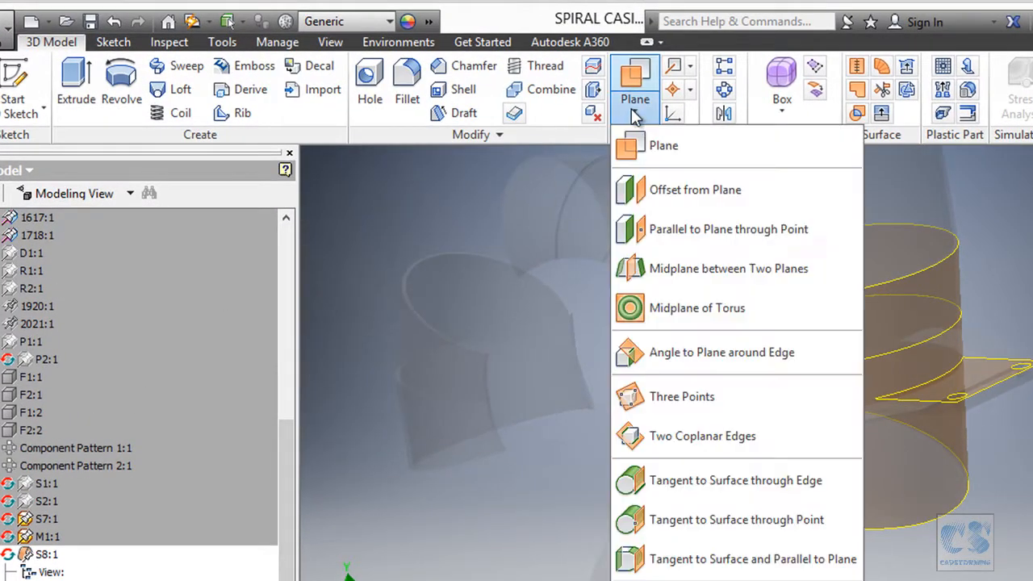
{"action": "left_click", "coordinate": [645, 187]}
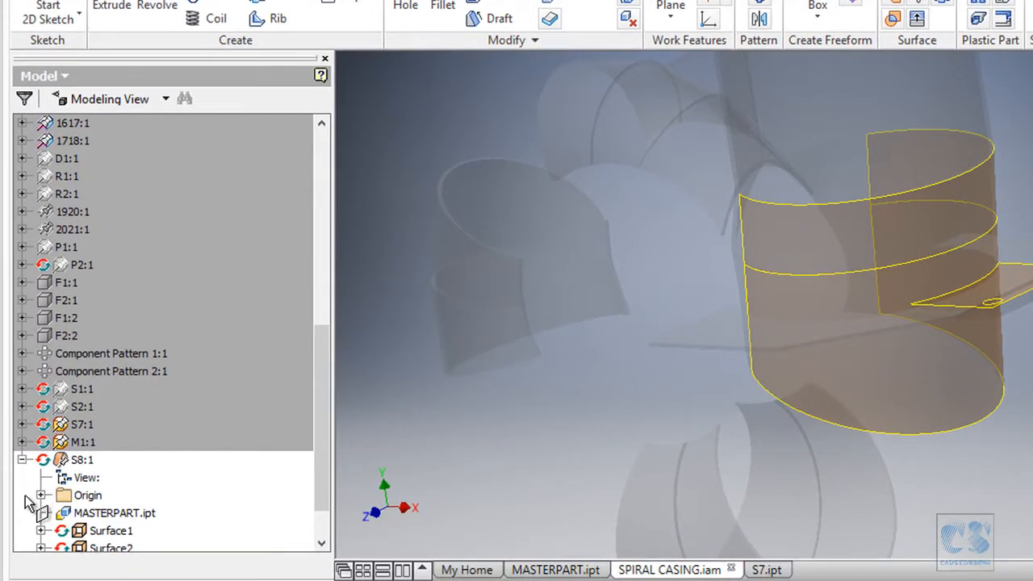
{"action": "left_click", "coordinate": [41, 494]}
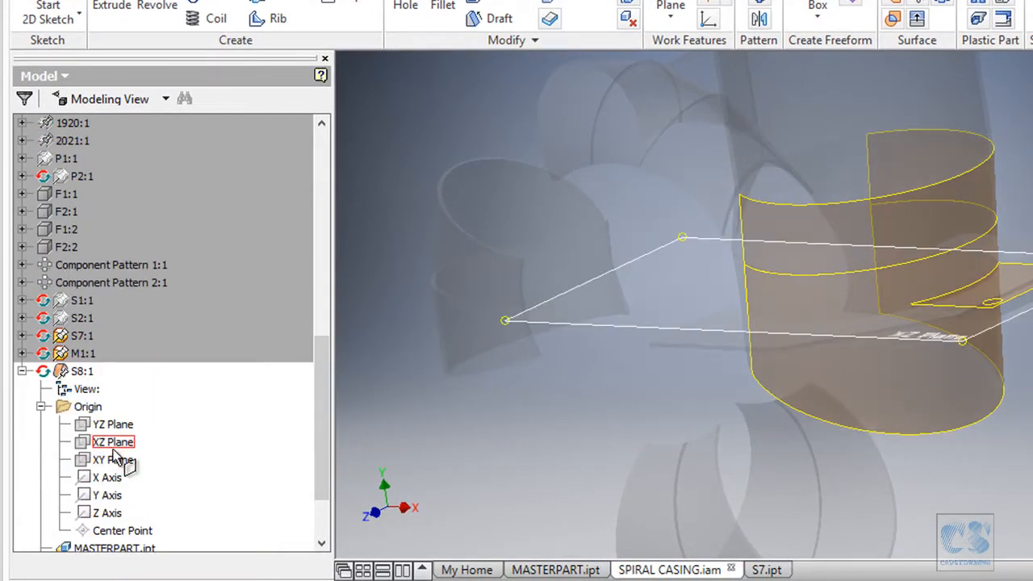
{"action": "left_click", "coordinate": [113, 459]}
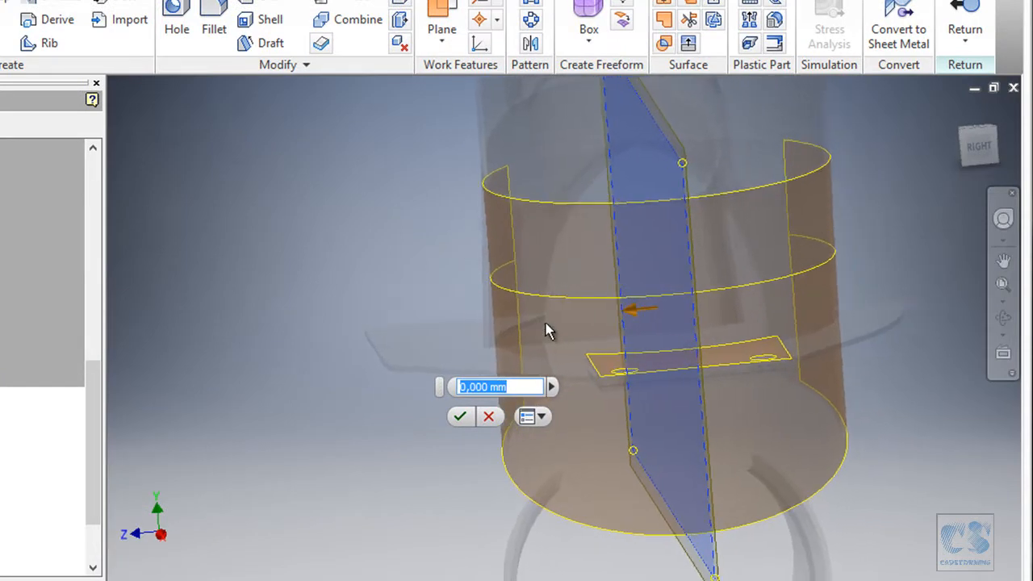
{"action": "scroll", "coordinate": [542, 327], "scroll_direction": "down", "scroll_amount": 3}
{"action": "left_click", "coordinate": [550, 388]}
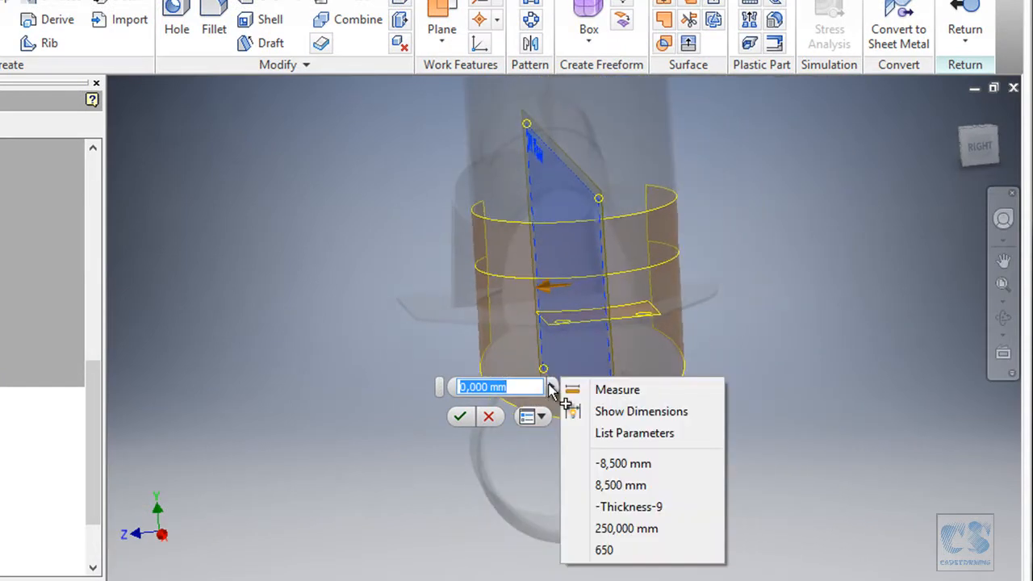
{"action": "left_click", "coordinate": [641, 433]}
{"action": "left_click_drag", "start_coordinate": [505, 416], "coordinate": [422, 228]}
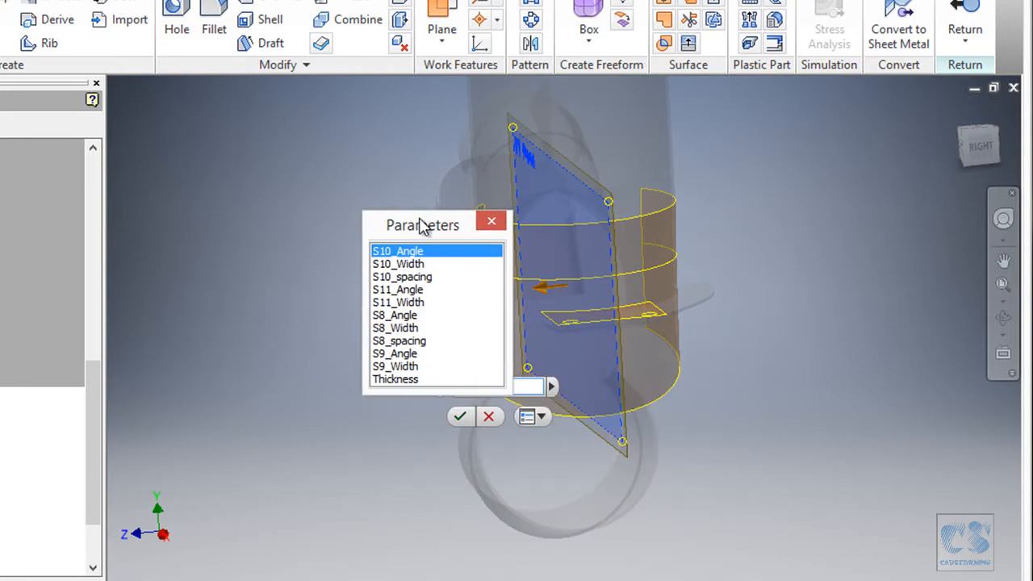
{"action": "left_click", "coordinate": [424, 345]}
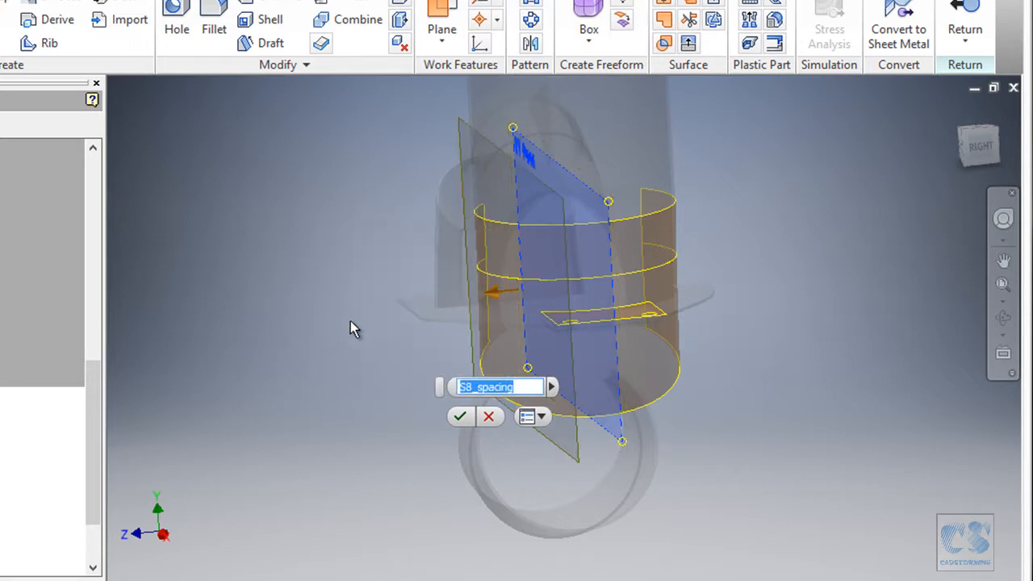
Extend the plane's offset expression to S8_spacing/2-Thickness and create the work plane
{"action": "type", "text": "/2-"}
{"action": "left_click", "coordinate": [551, 386]}
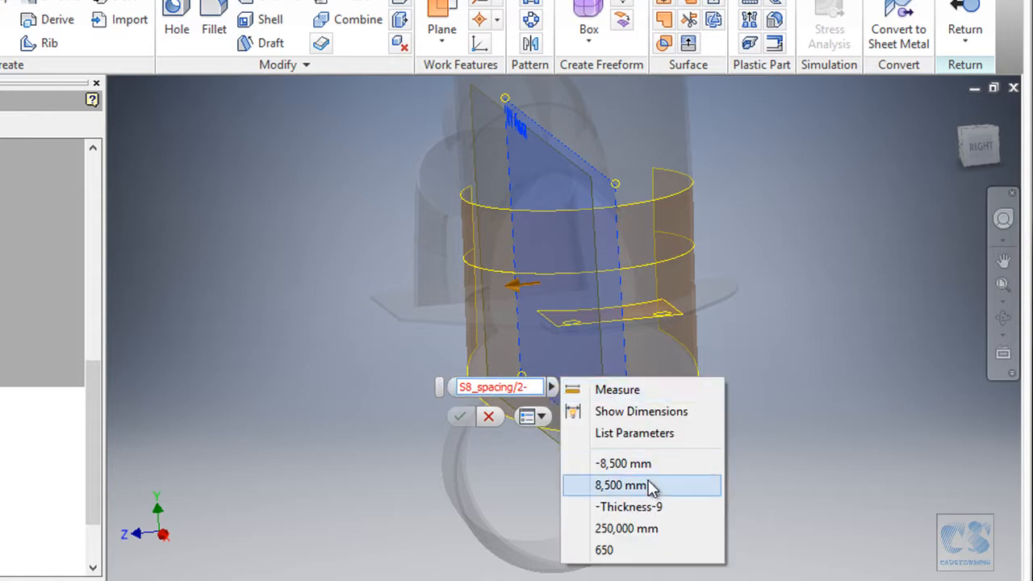
{"action": "left_click", "coordinate": [634, 434]}
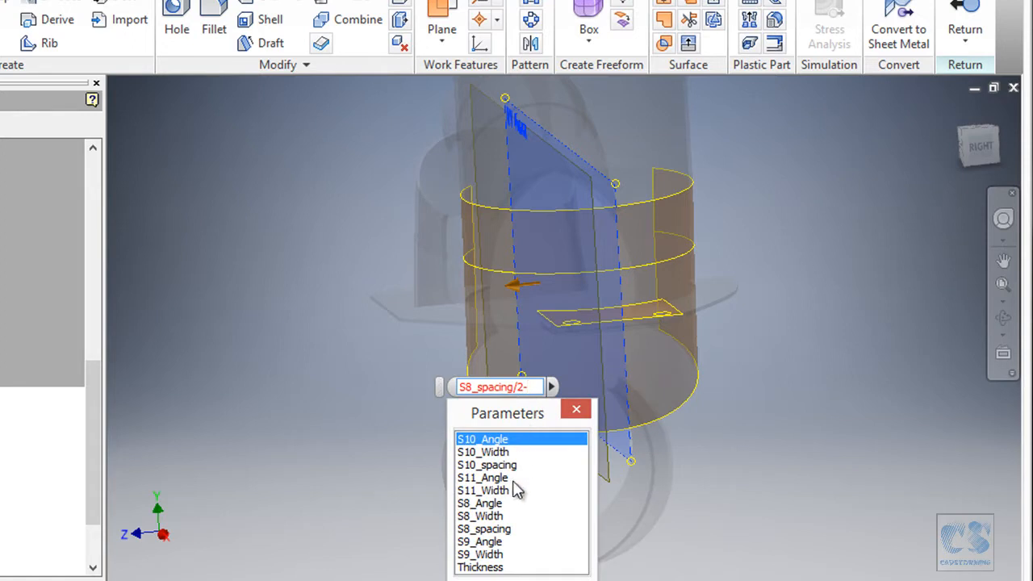
{"action": "double_click", "coordinate": [482, 568]}
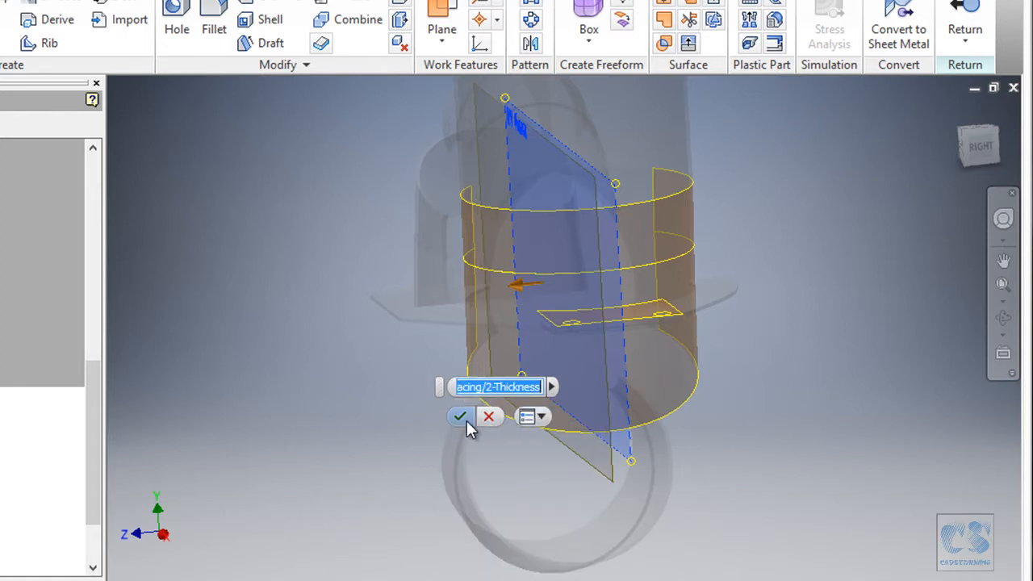
{"action": "left_click", "coordinate": [470, 420]}
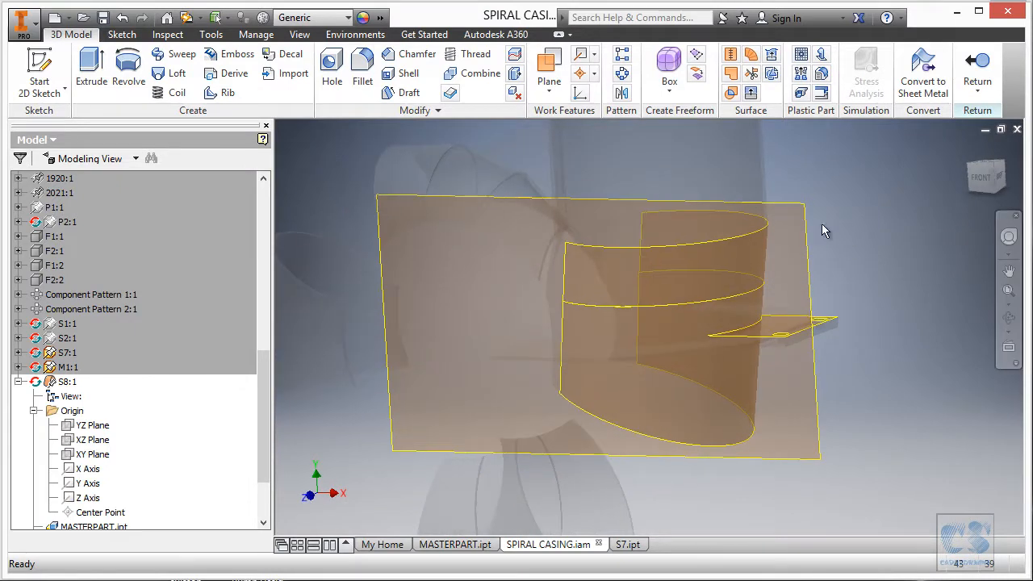
Start a sketch on the new work plane and draw a closed four-line S8 profile between the casing and plate M1
{"action": "left_click", "coordinate": [807, 232]}
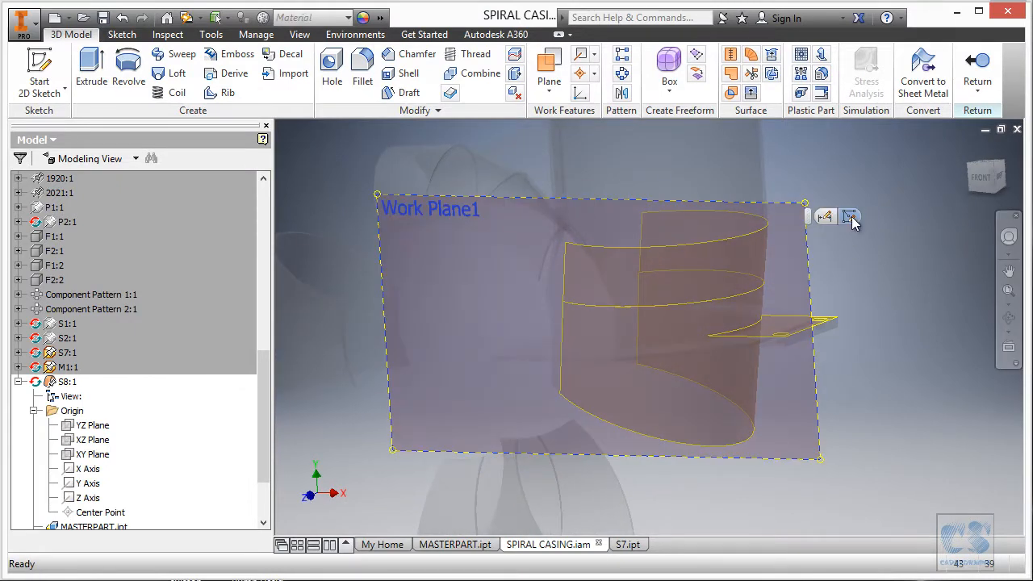
{"action": "left_click", "coordinate": [852, 216]}
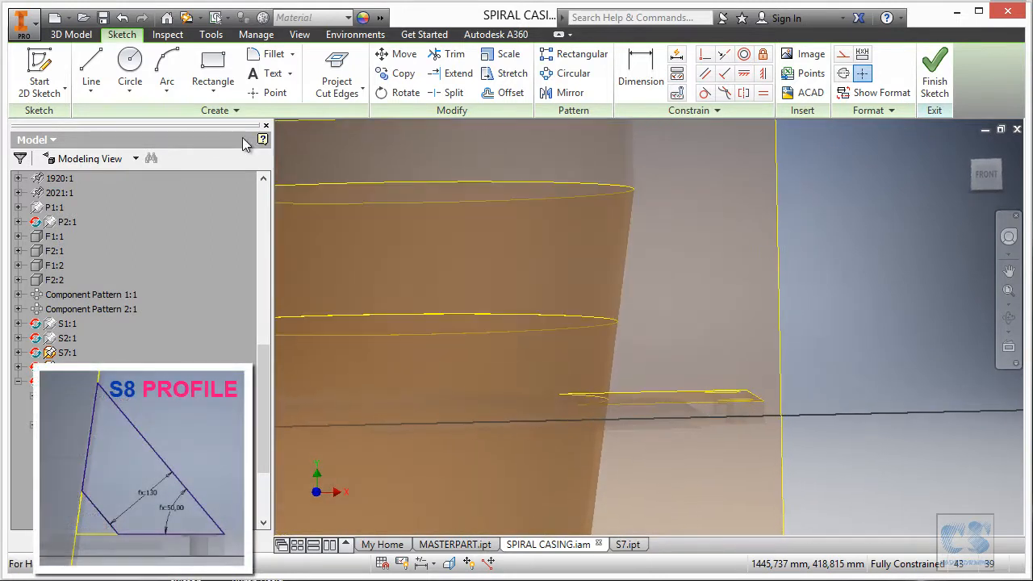
{"action": "left_click", "coordinate": [91, 71]}
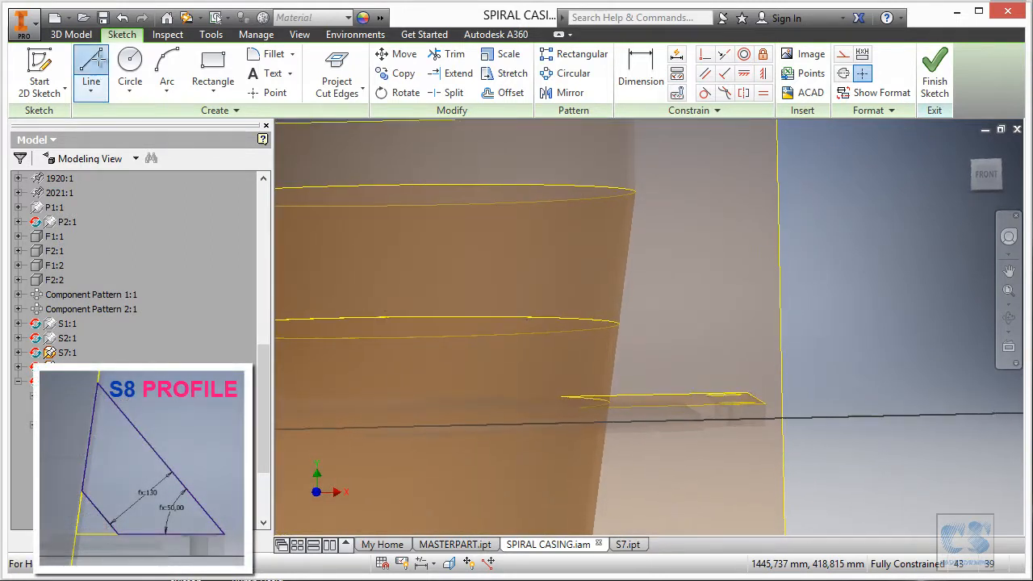
{"action": "left_click", "coordinate": [649, 227]}
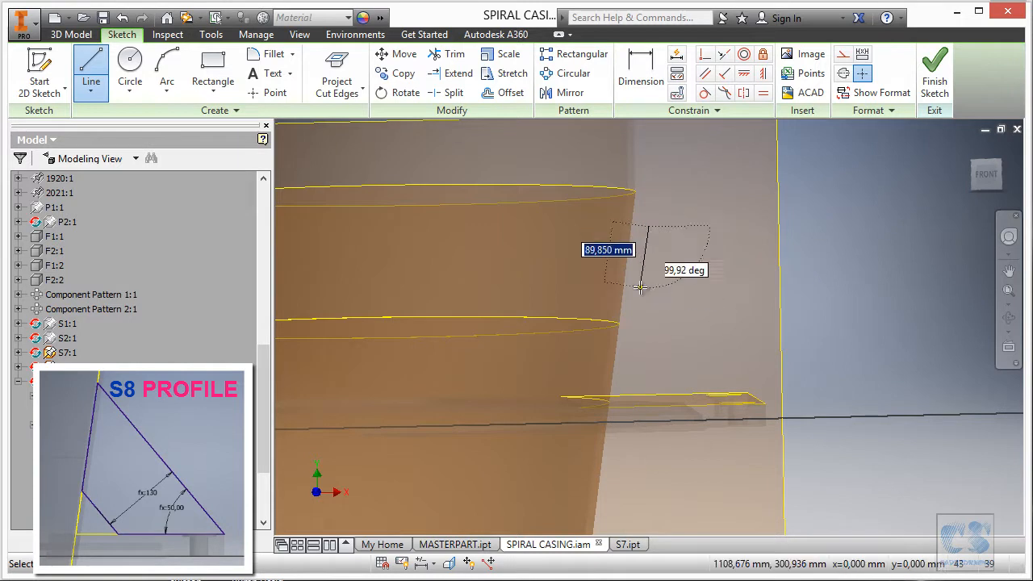
{"action": "left_click", "coordinate": [664, 383]}
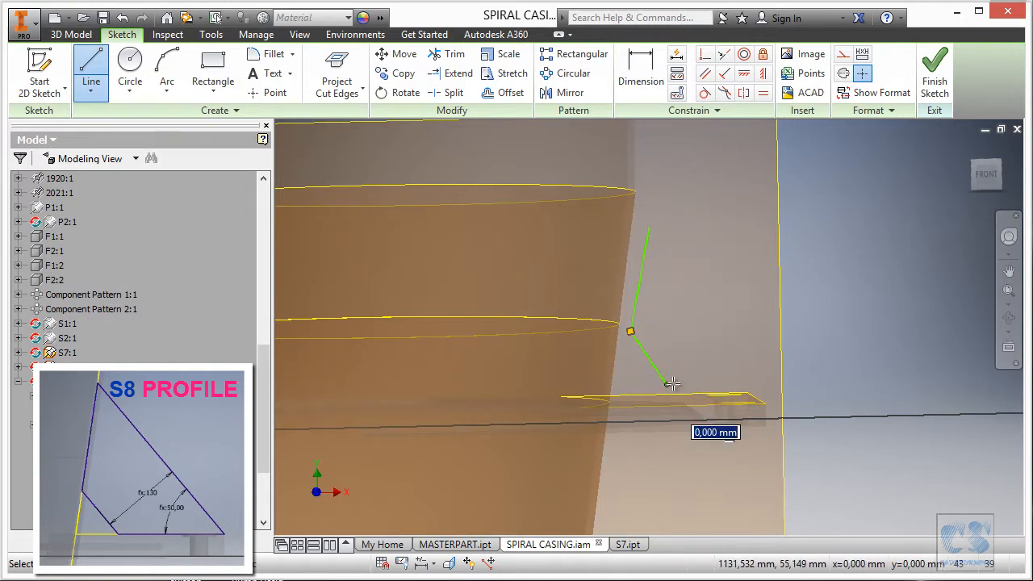
{"action": "left_click", "coordinate": [718, 379]}
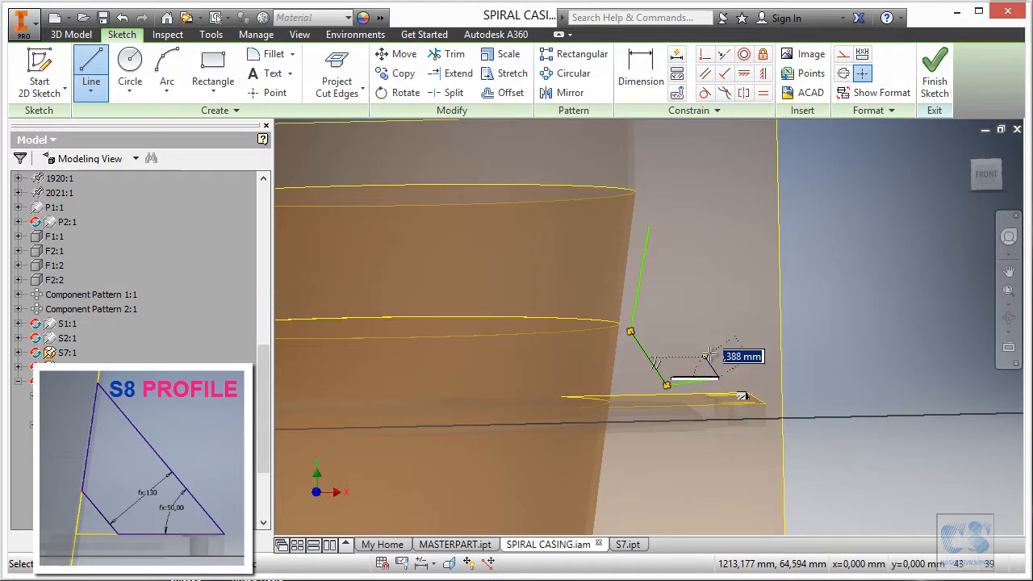
{"action": "left_click", "coordinate": [649, 228]}
Make the short lower sloping edge parallel to the long sloping edge and dimension the distance between them with the S8_Width parameter
{"action": "middle_click_drag", "start_coordinate": [829, 255], "coordinate": [833, 293], "text": "shift"}
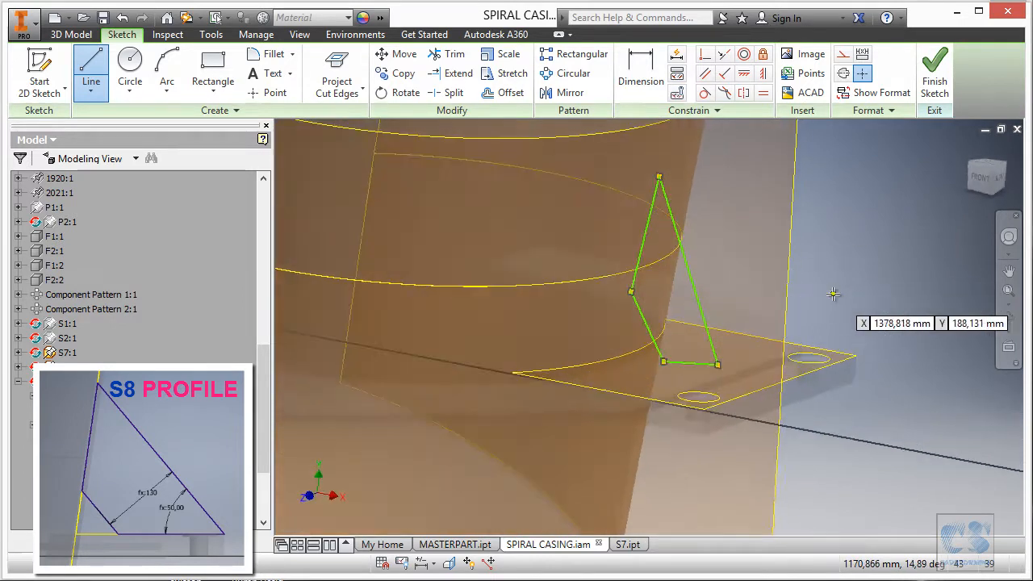
{"action": "left_click", "coordinate": [704, 73]}
{"action": "left_click", "coordinate": [635, 388]}
{"action": "left_click", "coordinate": [640, 81]}
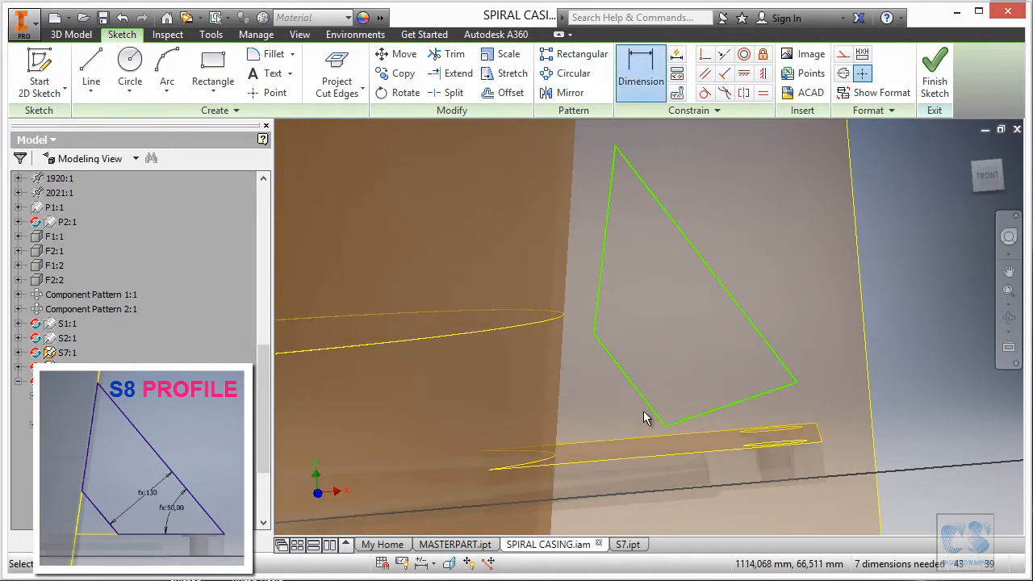
{"action": "left_click", "coordinate": [737, 311]}
{"action": "left_click", "coordinate": [680, 321]}
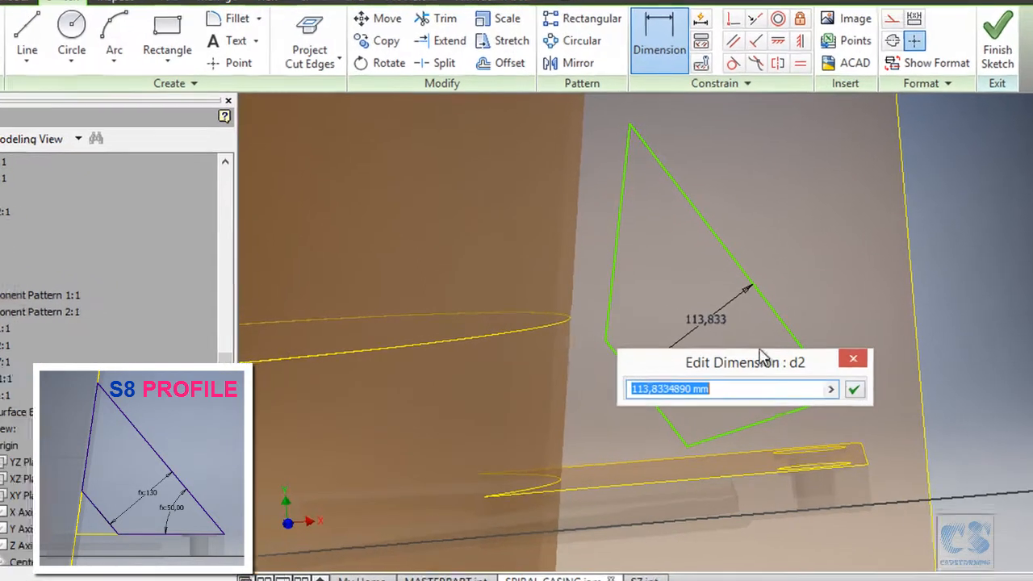
{"action": "left_click", "coordinate": [830, 389]}
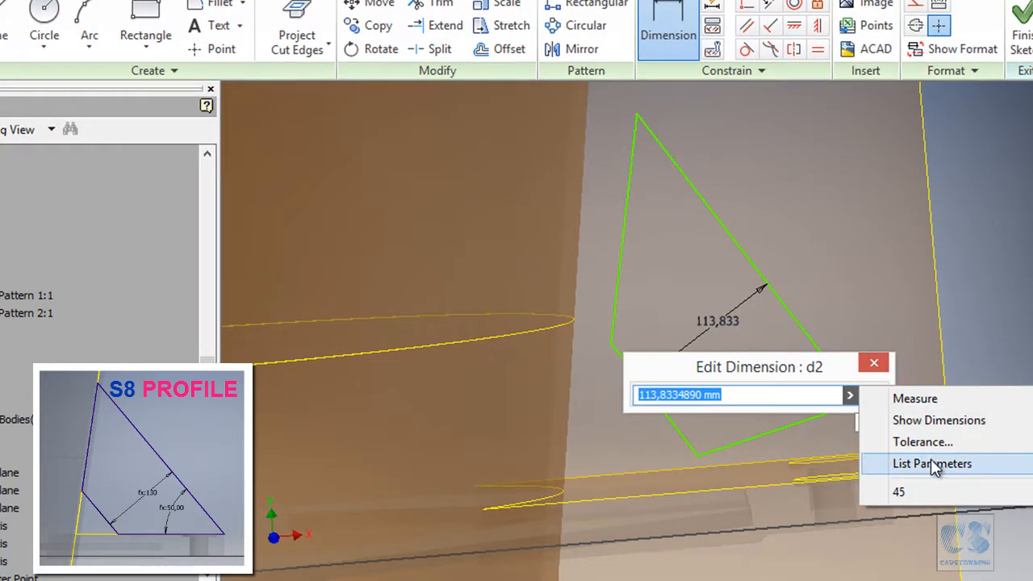
{"action": "left_click", "coordinate": [870, 452]}
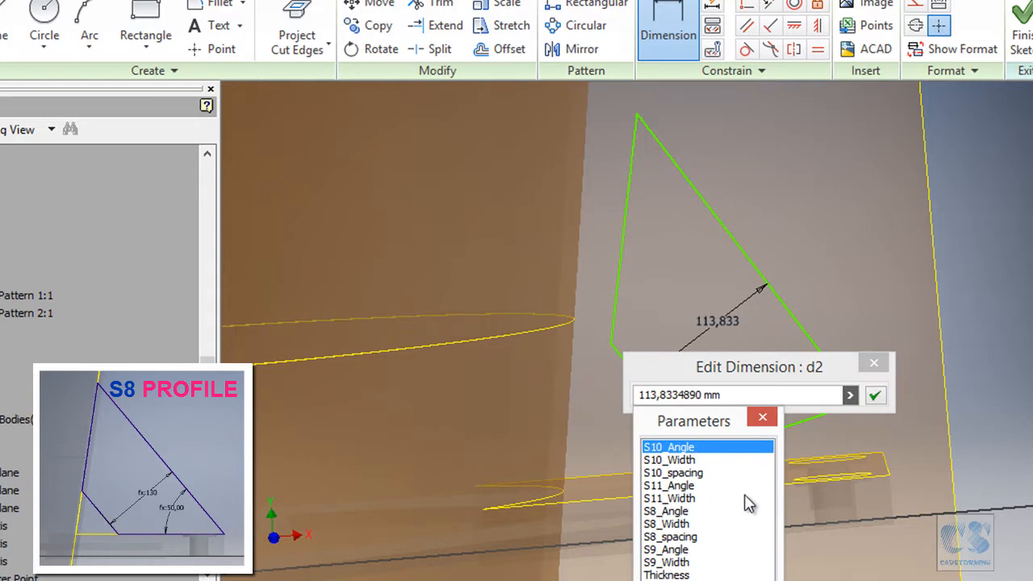
{"action": "left_click", "coordinate": [680, 523]}
{"action": "left_click", "coordinate": [874, 395]}
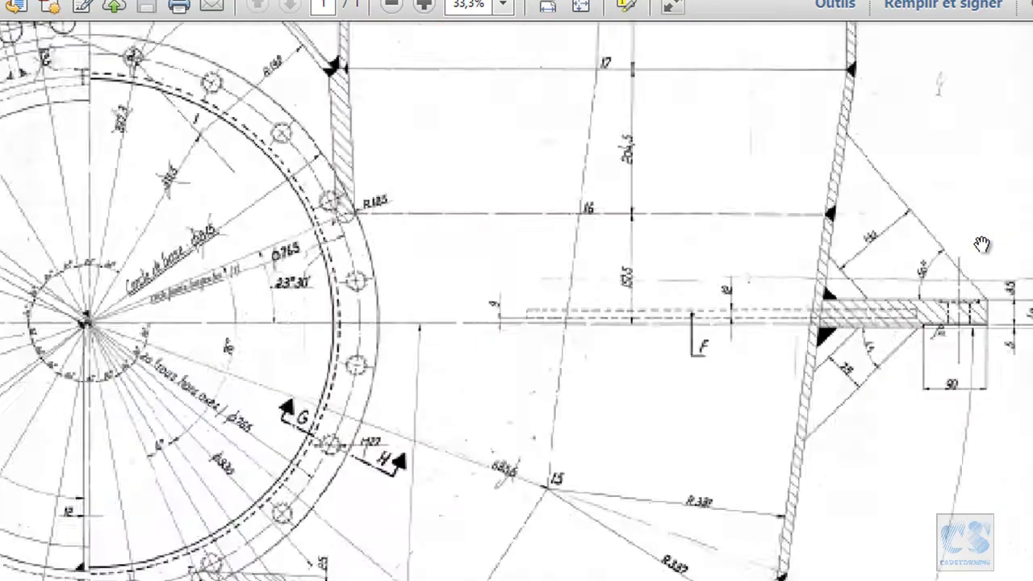
Dimension the angle between the profile's long sloping edge and its bottom edge, driven by the S8_Angle parameter
{"action": "scroll", "coordinate": [931, 258], "scroll_direction": "up", "scroll_amount": 3, "text": "ctrl"}
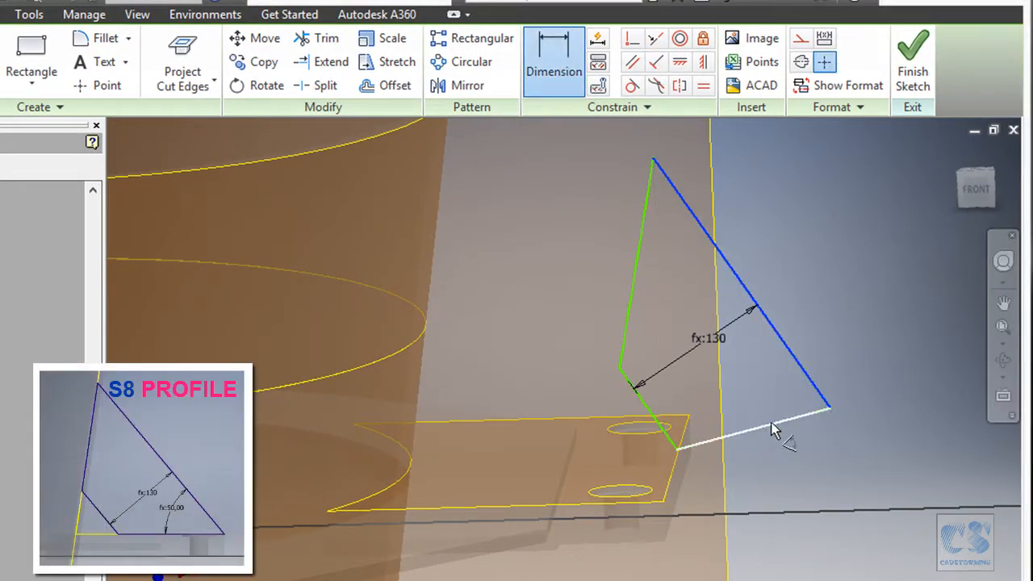
{"action": "double_click", "coordinate": [761, 381]}
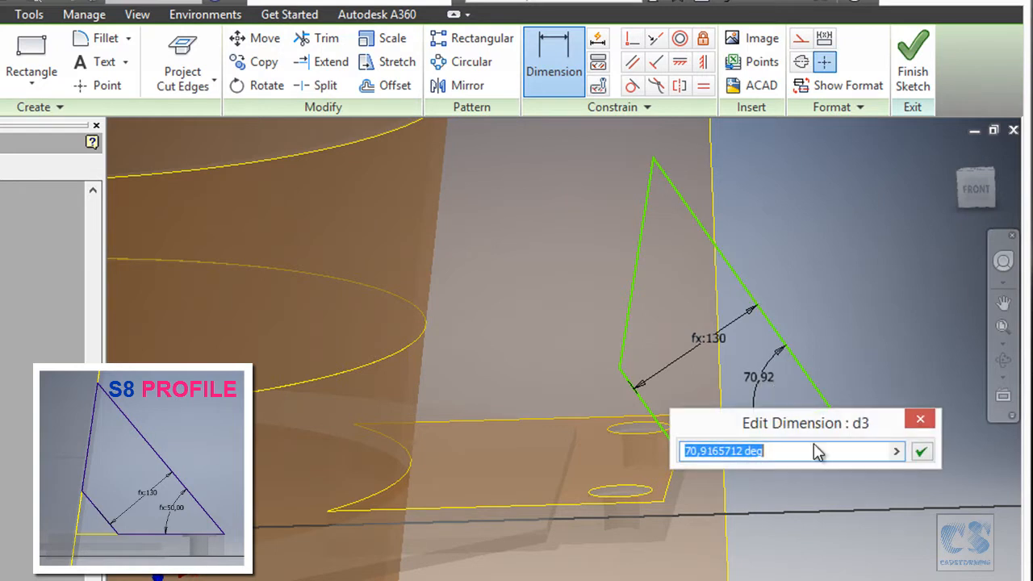
{"action": "left_click", "coordinate": [895, 451]}
{"action": "left_click", "coordinate": [952, 518]}
{"action": "left_click_drag", "start_coordinate": [722, 472], "coordinate": [610, 373]}
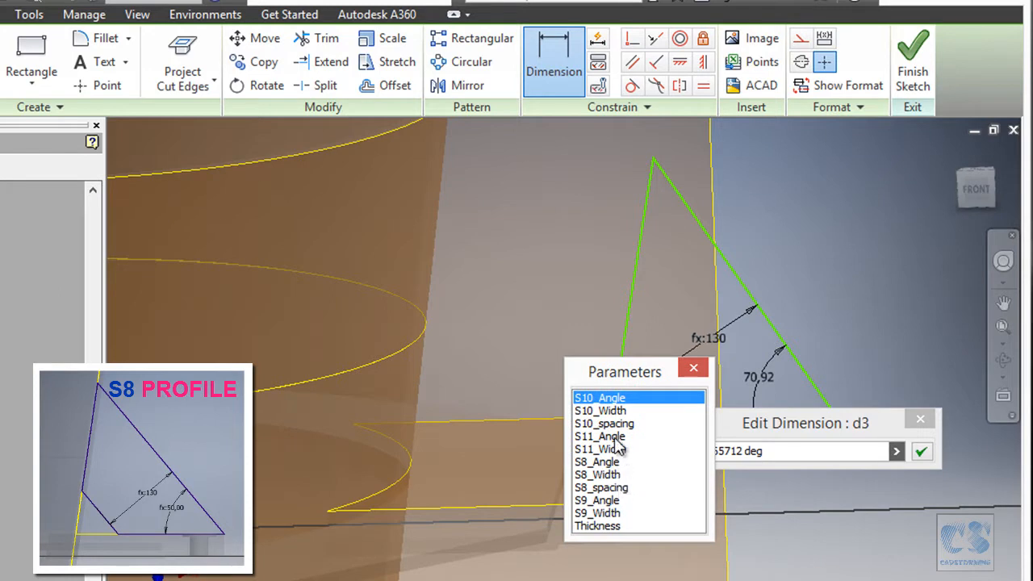
{"action": "double_click", "coordinate": [605, 463]}
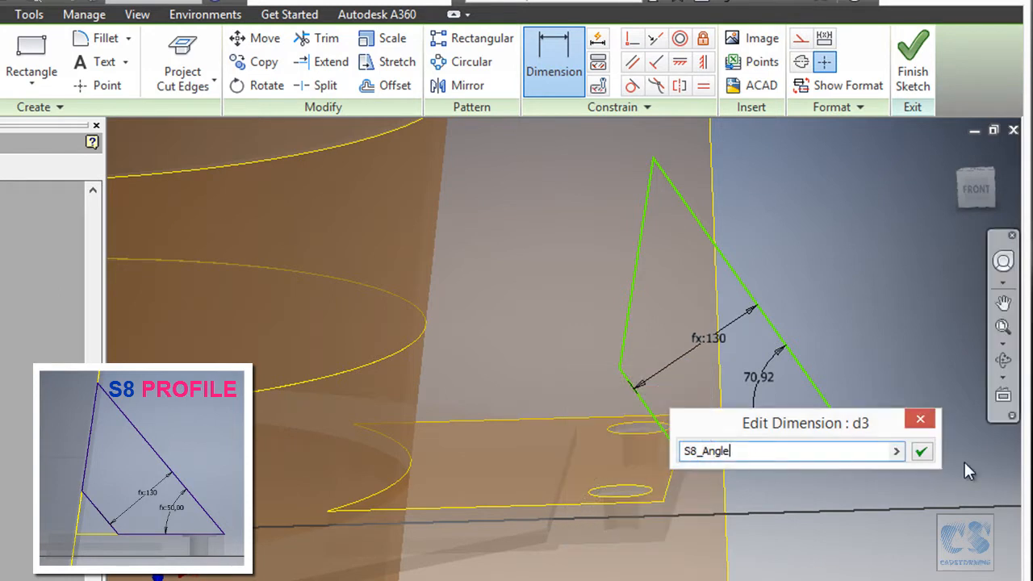
{"action": "left_click", "coordinate": [921, 452]}
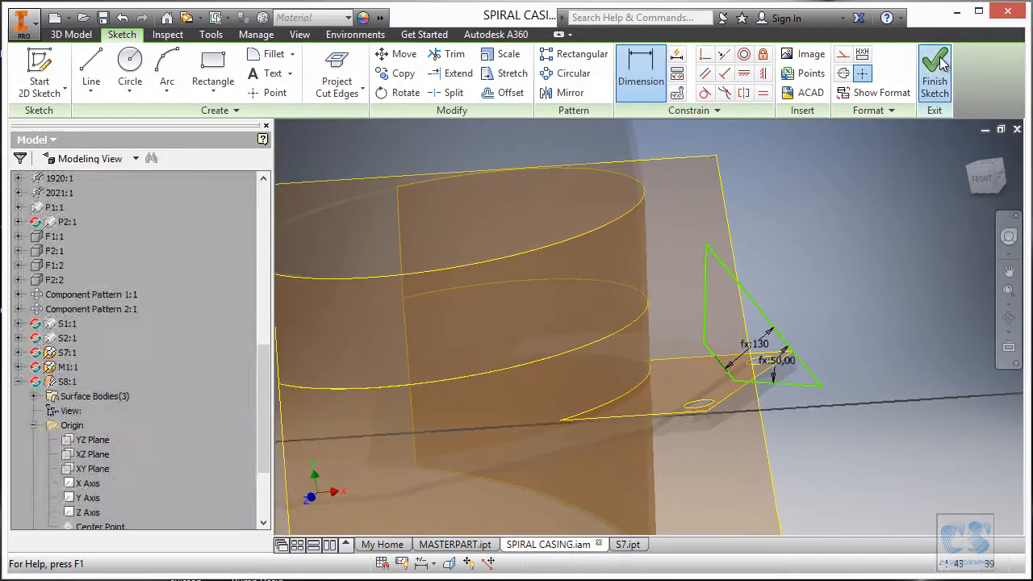
Finish the S8 profile sketch and save the work
{"action": "left_click", "coordinate": [936, 71]}
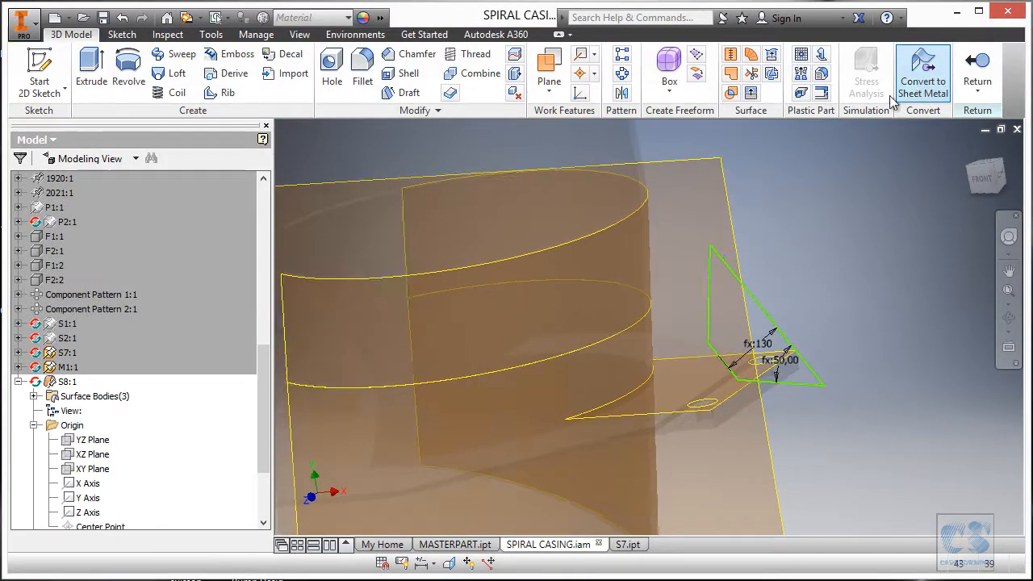
{"action": "left_click", "coordinate": [103, 17]}
{"action": "left_click", "coordinate": [597, 226]}
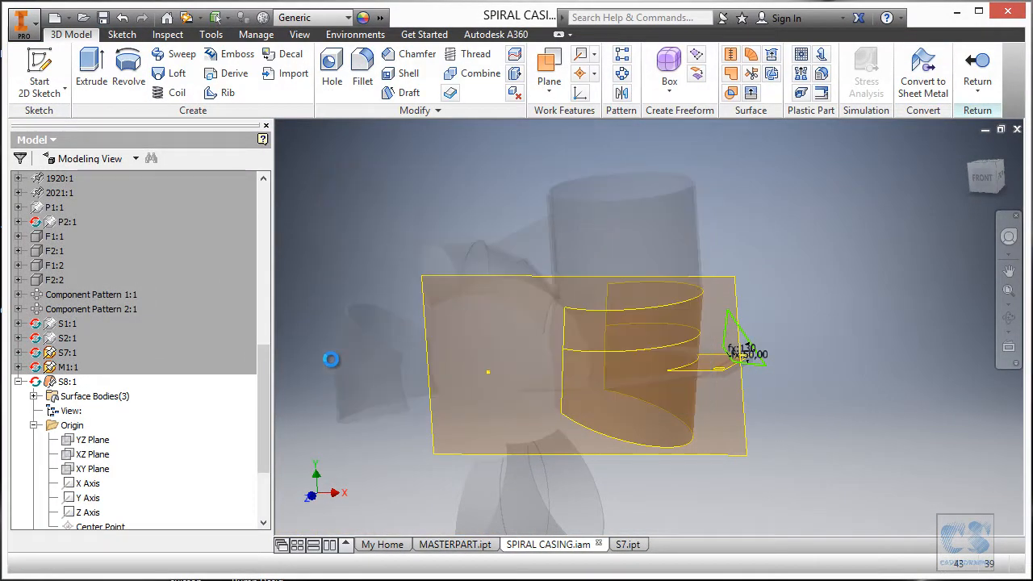
Return to the assembly level and open component S8 as its own part document
{"action": "left_click", "coordinate": [977, 68]}
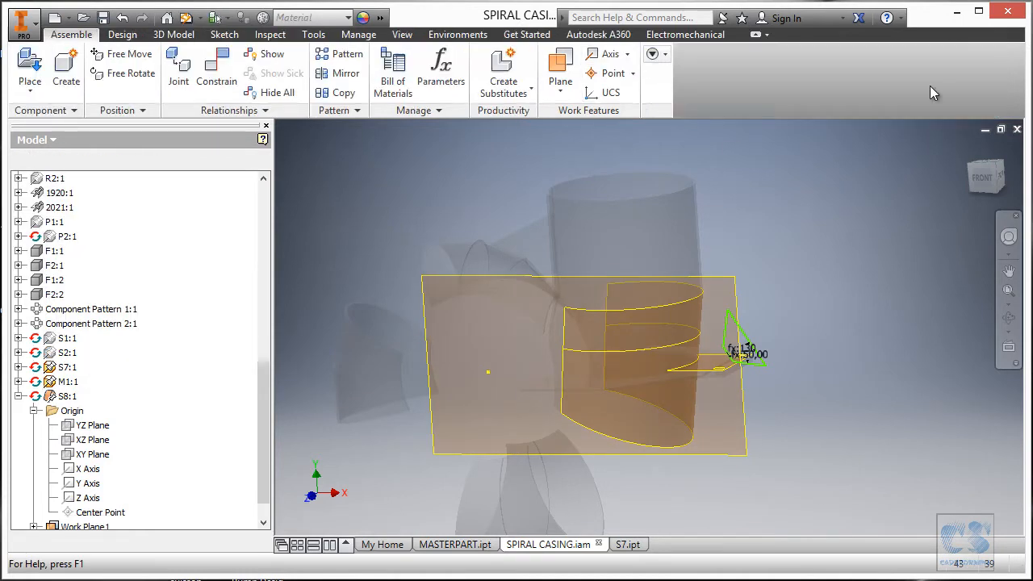
{"action": "right_click", "coordinate": [64, 400]}
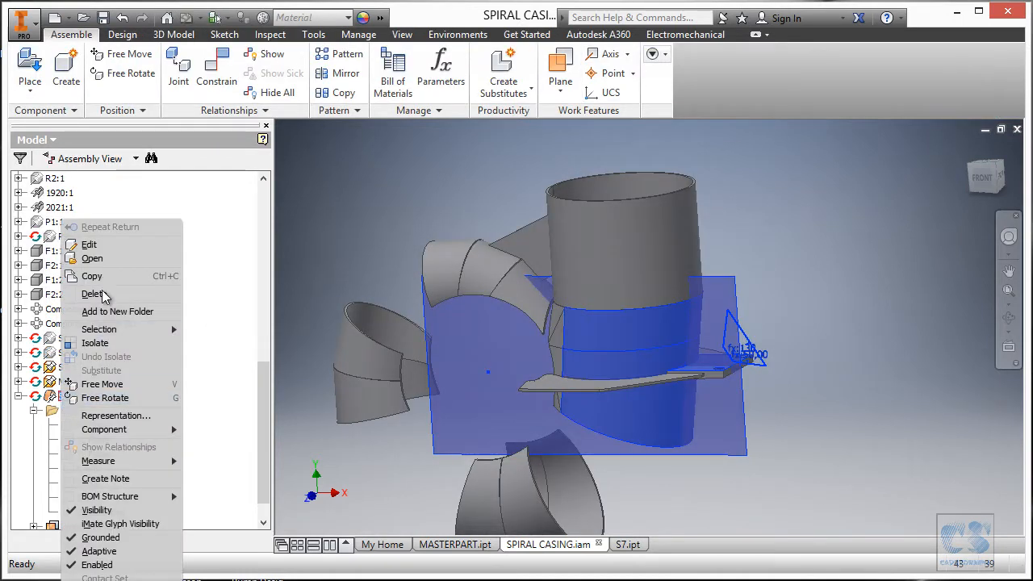
{"action": "left_click", "coordinate": [94, 259]}
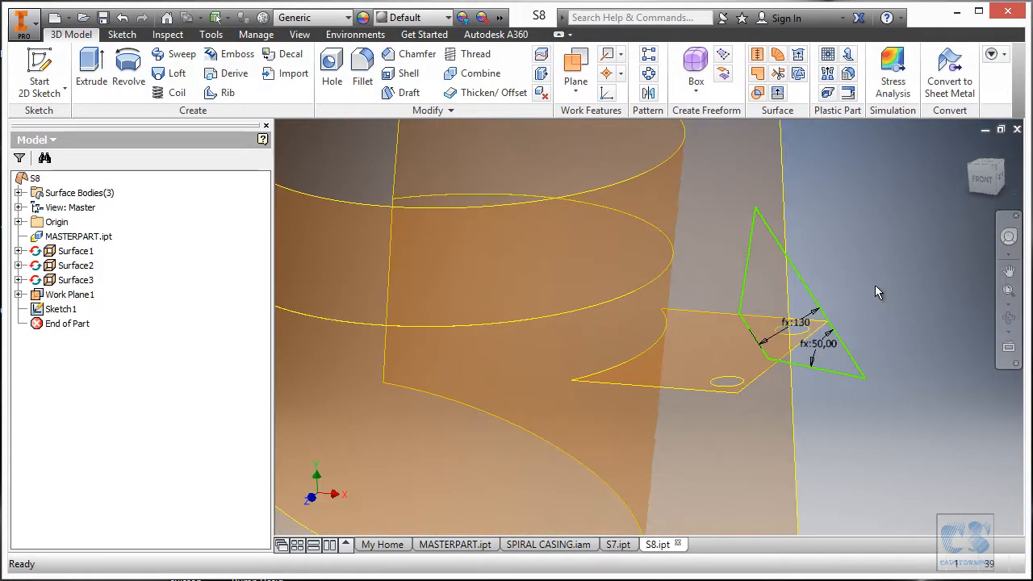
Reopen the S8 profile sketch, project the cut edges and make the profile's bottom edge collinear with the projected edge of plate M1
{"action": "left_click", "coordinate": [802, 312]}
{"action": "left_click", "coordinate": [872, 299]}
{"action": "left_click", "coordinate": [337, 77]}
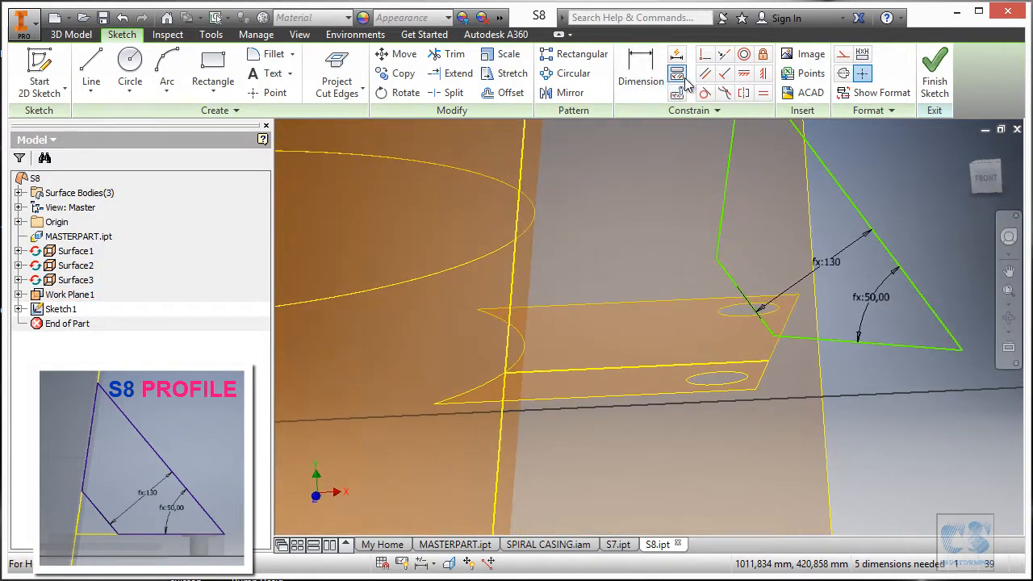
{"action": "left_click", "coordinate": [836, 344]}
{"action": "left_click", "coordinate": [674, 365]}
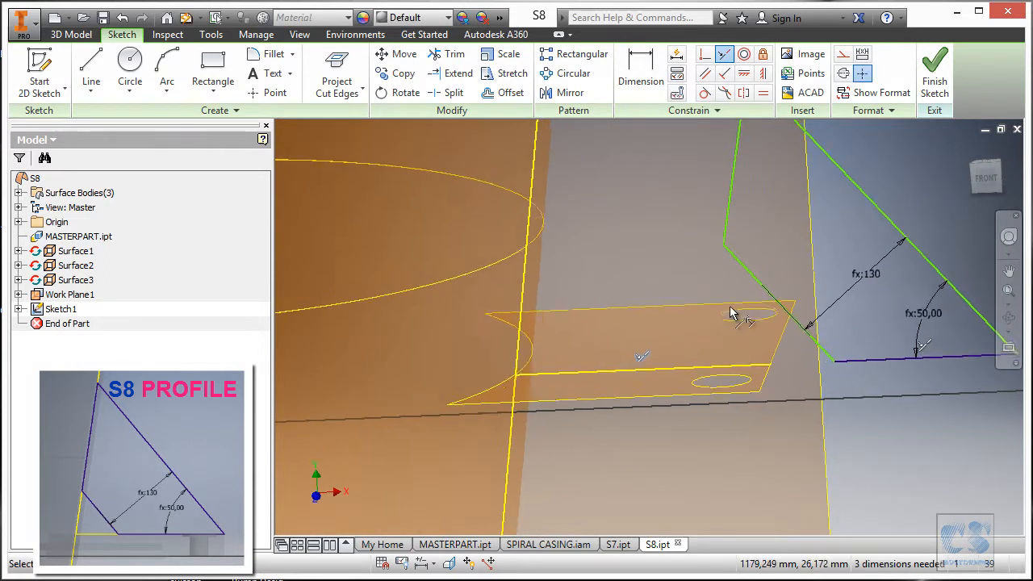
Move the profile up to the casing and make both endpoints of its casing-side edge coincident with the projected casing line
{"action": "mouse_move", "coordinate": [746, 268]}
{"action": "left_mouse_down"}
{"action": "mouse_move", "coordinate": [612, 268]}
{"action": "mouse_move", "coordinate": [668, 253]}
{"action": "mouse_move", "coordinate": [713, 279]}
{"action": "mouse_move", "coordinate": [559, 228]}
{"action": "left_mouse_up"}
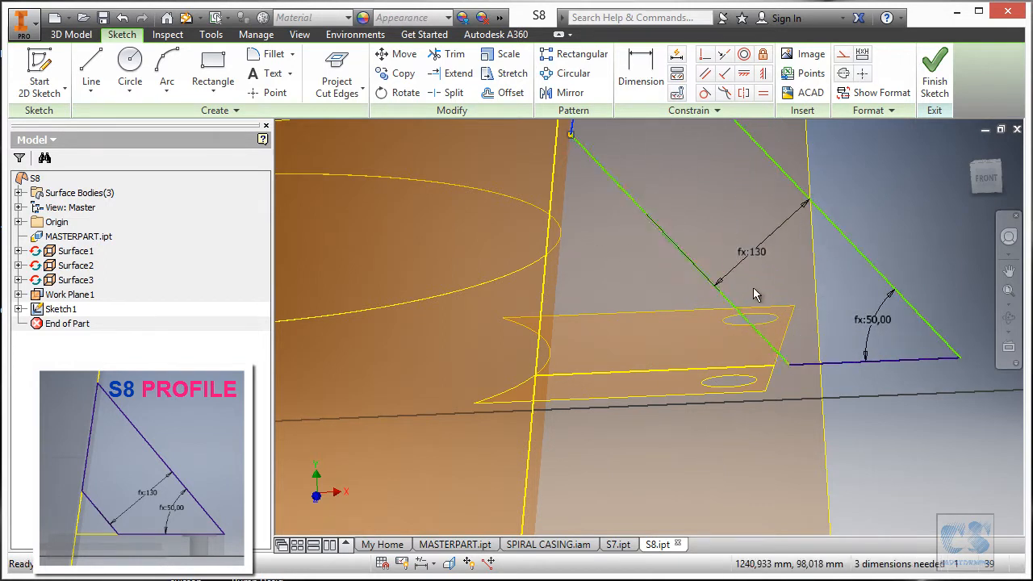
{"action": "mouse_move", "coordinate": [743, 321]}
{"action": "left_mouse_down"}
{"action": "mouse_move", "coordinate": [580, 333]}
{"action": "mouse_move", "coordinate": [567, 324]}
{"action": "mouse_move", "coordinate": [581, 321]}
{"action": "left_mouse_up"}
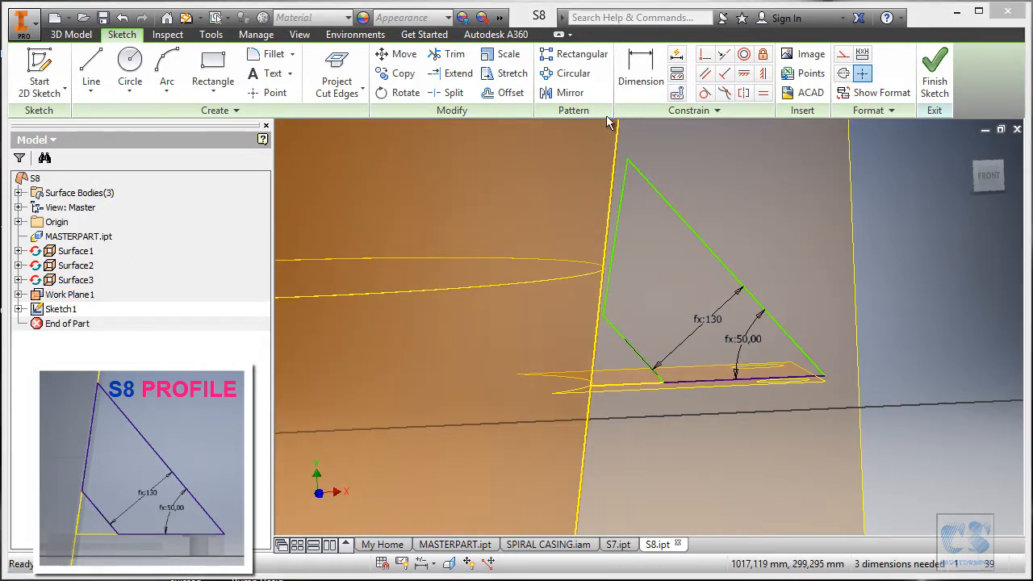
{"action": "left_click", "coordinate": [704, 57]}
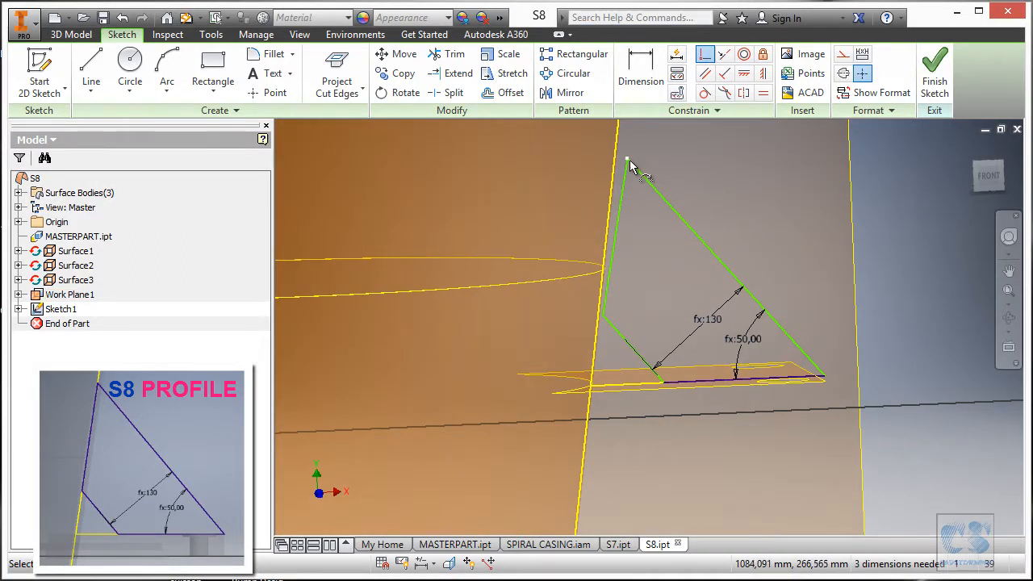
{"action": "left_click", "coordinate": [615, 165]}
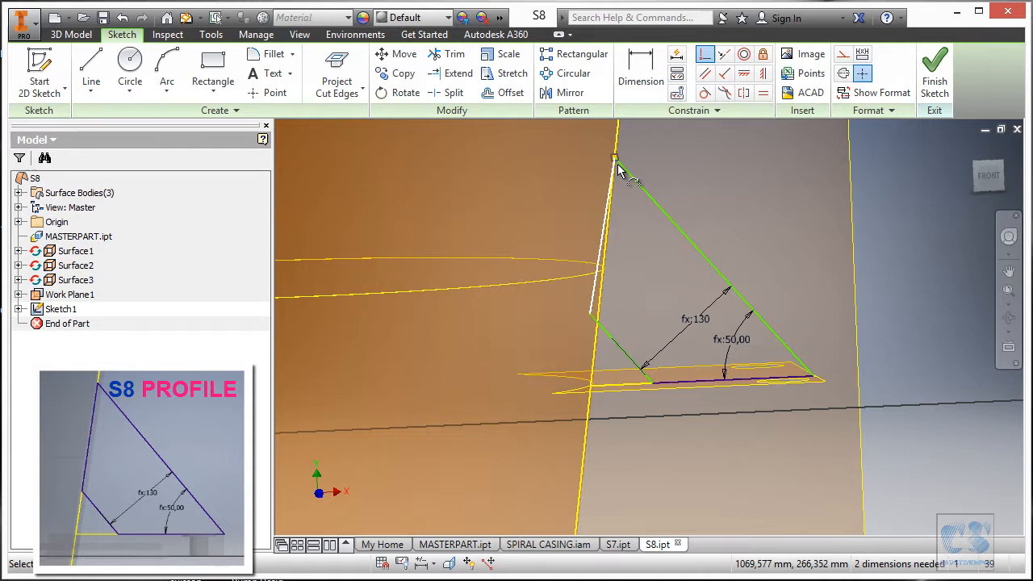
{"action": "left_click", "coordinate": [598, 317]}
{"action": "scroll", "coordinate": [732, 227], "scroll_direction": "down", "scroll_amount": 3}
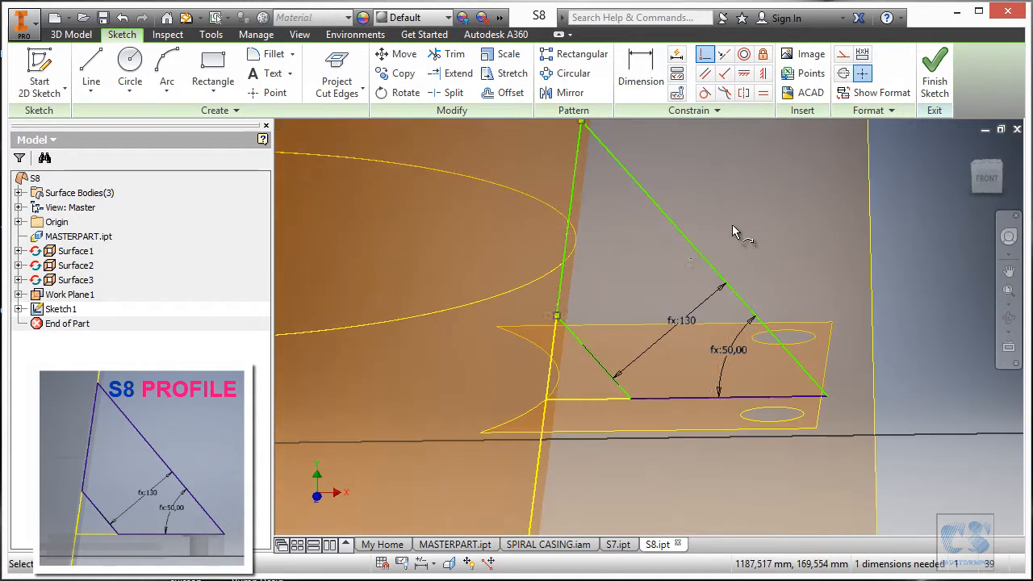
{"action": "key", "text": "Escape"}
{"action": "left_click_drag", "start_coordinate": [690, 250], "coordinate": [683, 222]}
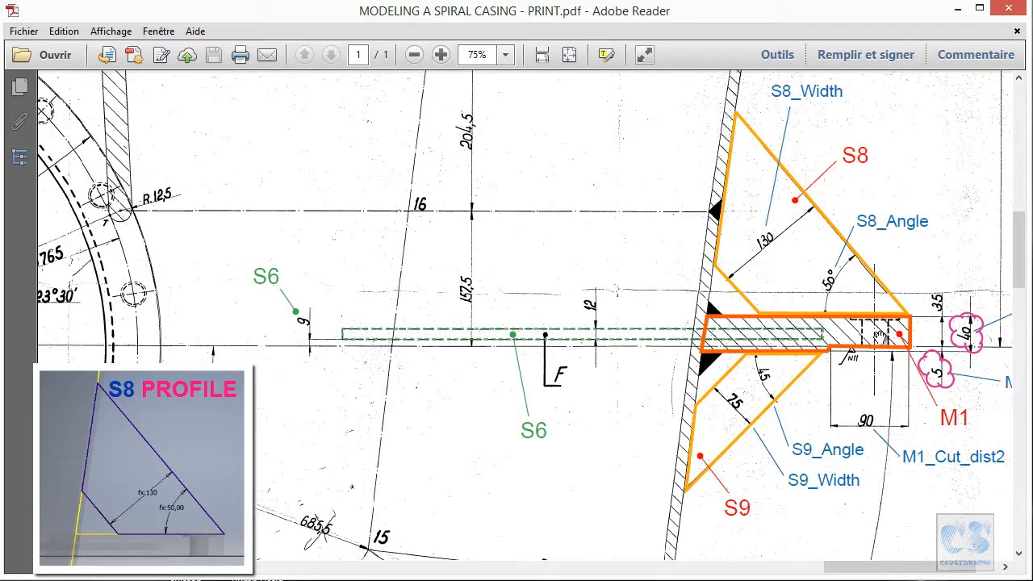
Check the S8 corner on the PDF print, and make the profile's lower outer corner coincident with the outer end of M1's projected edge
{"action": "scroll", "coordinate": [916, 321], "scroll_direction": "up", "scroll_amount": 5, "text": "ctrl"}
{"action": "scroll", "coordinate": [916, 322], "scroll_direction": "up", "scroll_amount": 3, "text": "ctrl"}
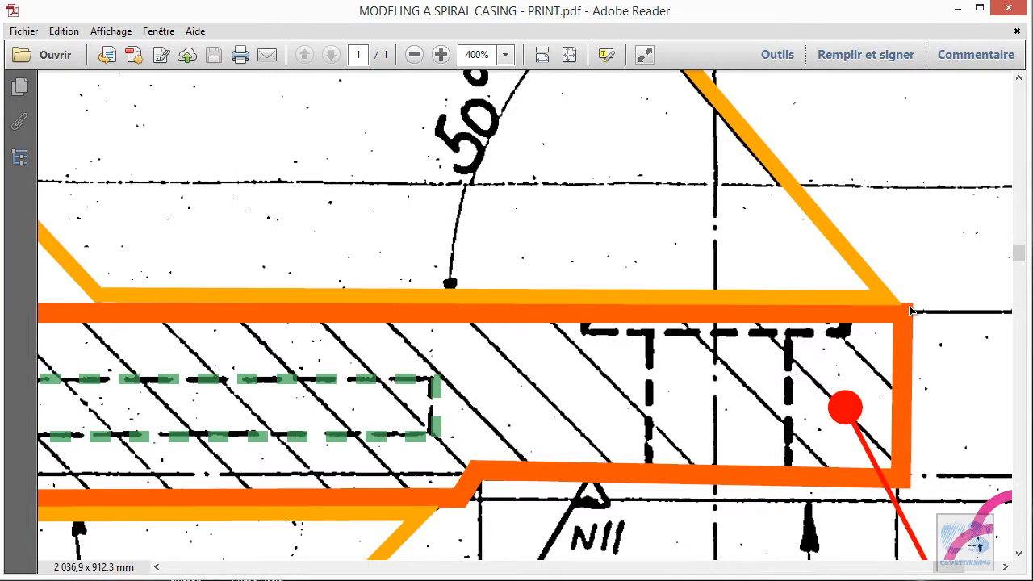
{"action": "scroll", "coordinate": [910, 310], "scroll_direction": "down", "scroll_amount": 3, "text": "ctrl"}
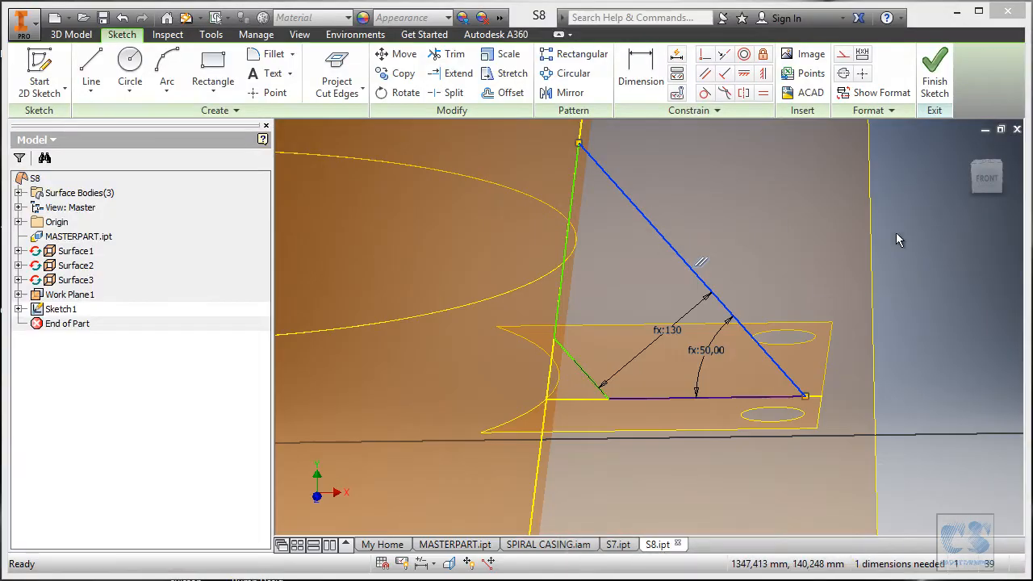
{"action": "scroll", "coordinate": [854, 385], "scroll_direction": "down", "scroll_amount": 3}
{"action": "left_click", "coordinate": [705, 55]}
{"action": "scroll", "coordinate": [778, 356], "scroll_direction": "down", "scroll_amount": 1}
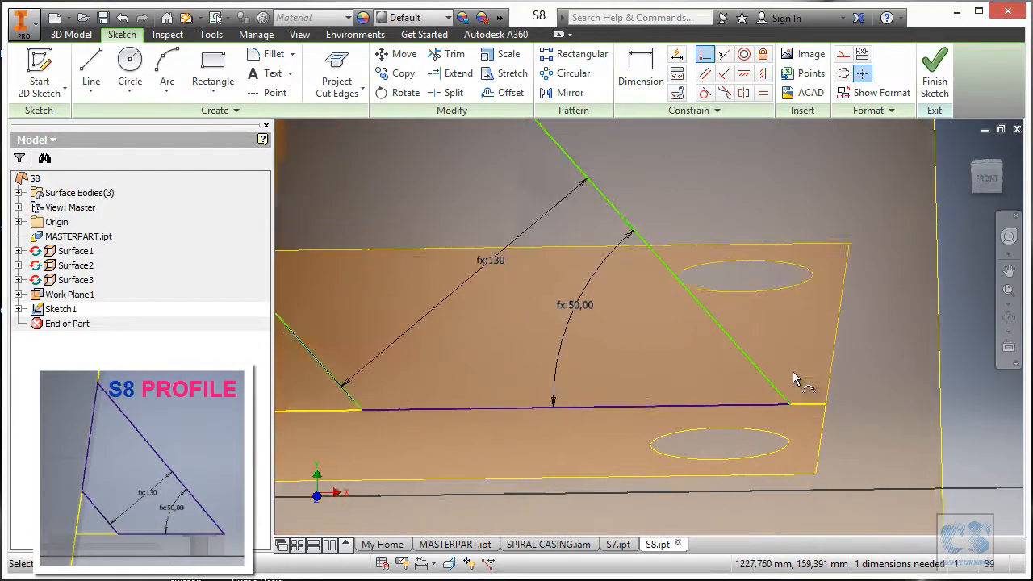
{"action": "scroll", "coordinate": [779, 357], "scroll_direction": "down", "scroll_amount": 2}
{"action": "left_click", "coordinate": [812, 396]}
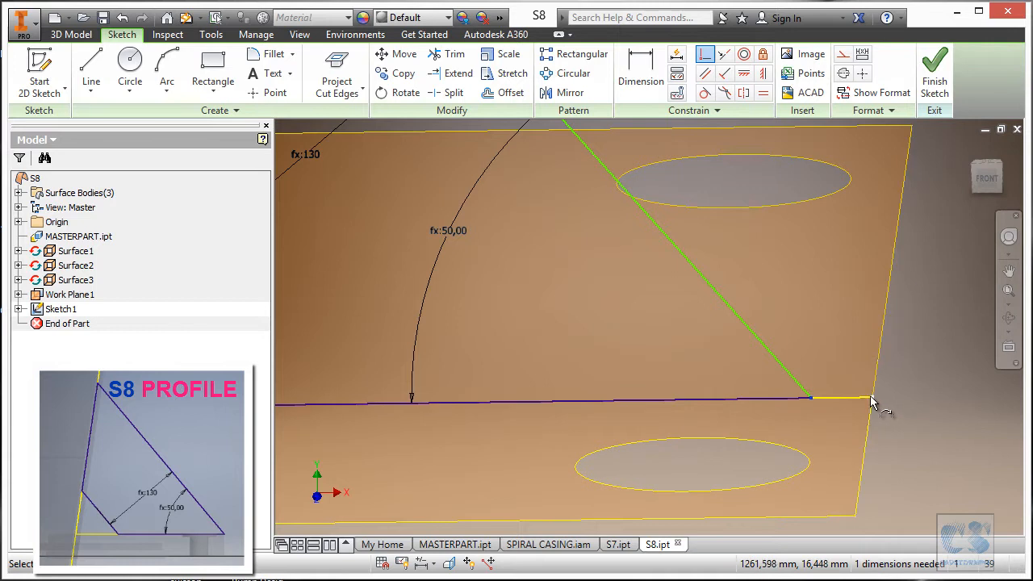
{"action": "left_click", "coordinate": [876, 402]}
{"action": "scroll", "coordinate": [807, 402], "scroll_direction": "up", "scroll_amount": 3}
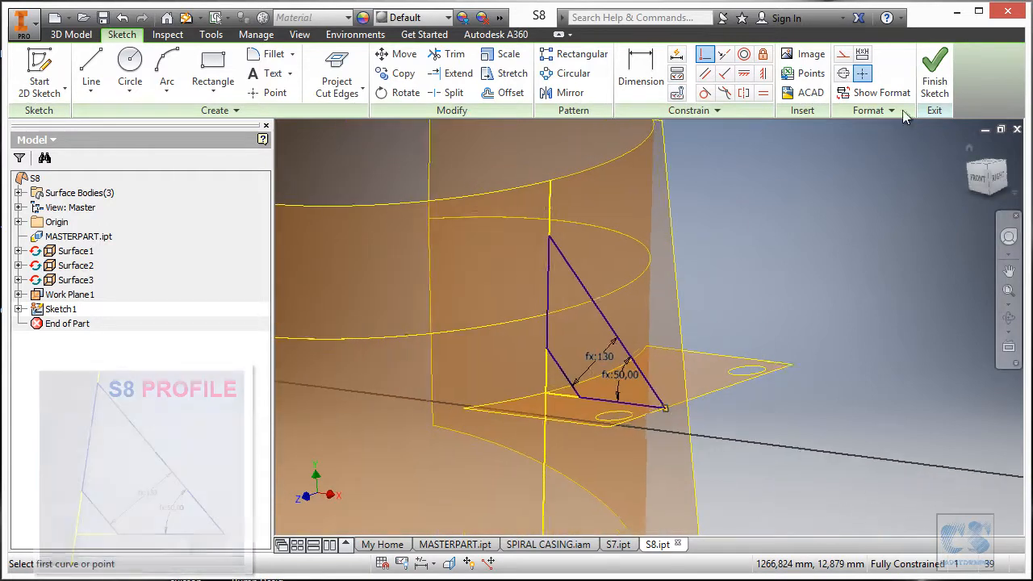
Finish the sketch and extrude the closed S8 profile as a solid with the Thickness parameter as the distance
{"action": "left_click", "coordinate": [934, 85]}
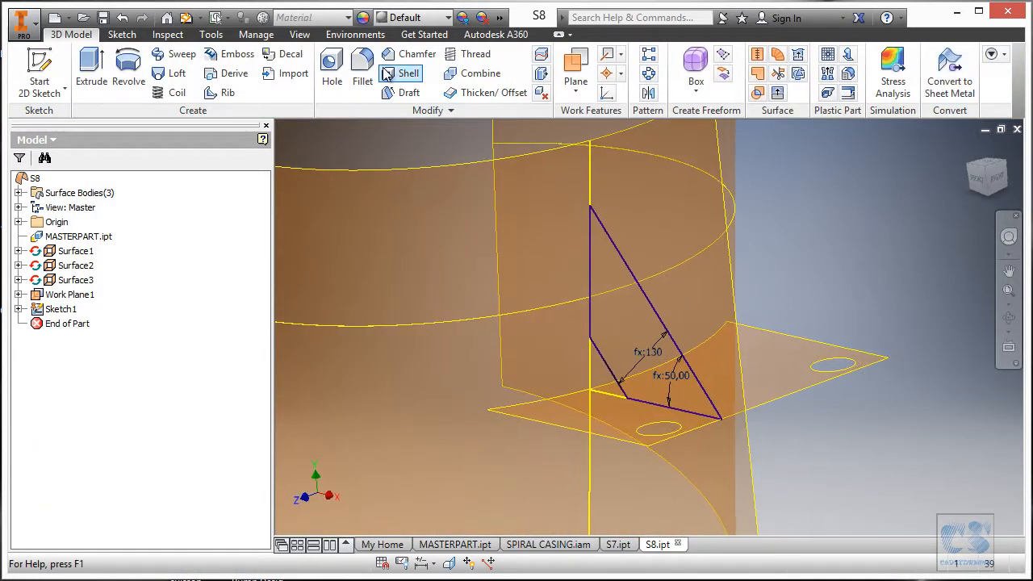
{"action": "left_click", "coordinate": [91, 72]}
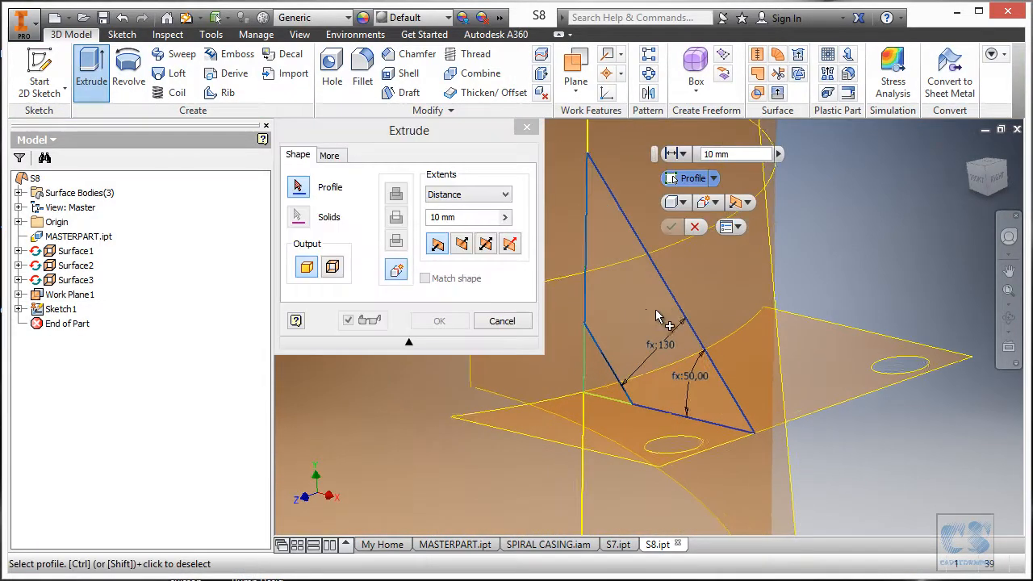
{"action": "left_click", "coordinate": [630, 309]}
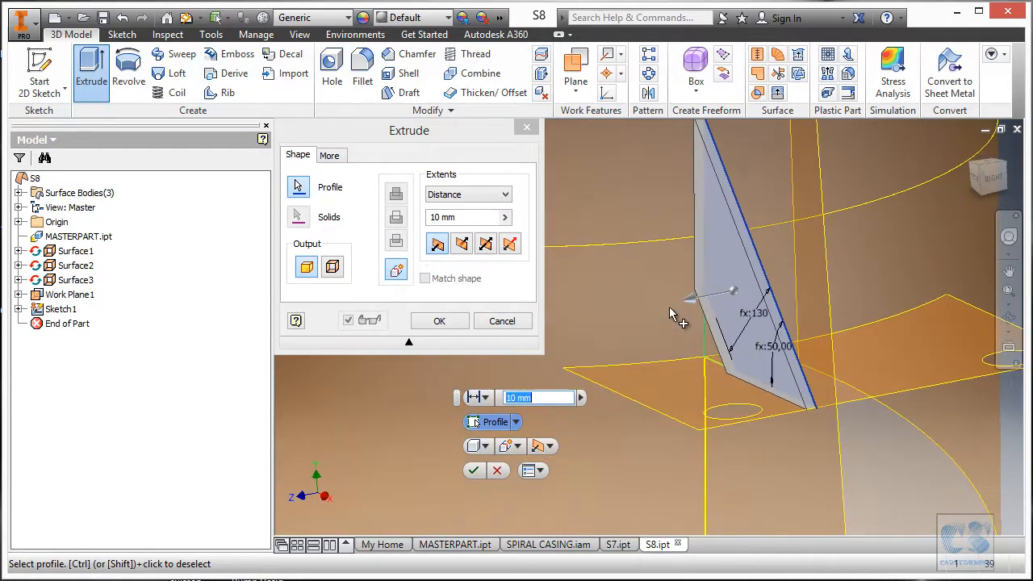
{"action": "left_click", "coordinate": [581, 398]}
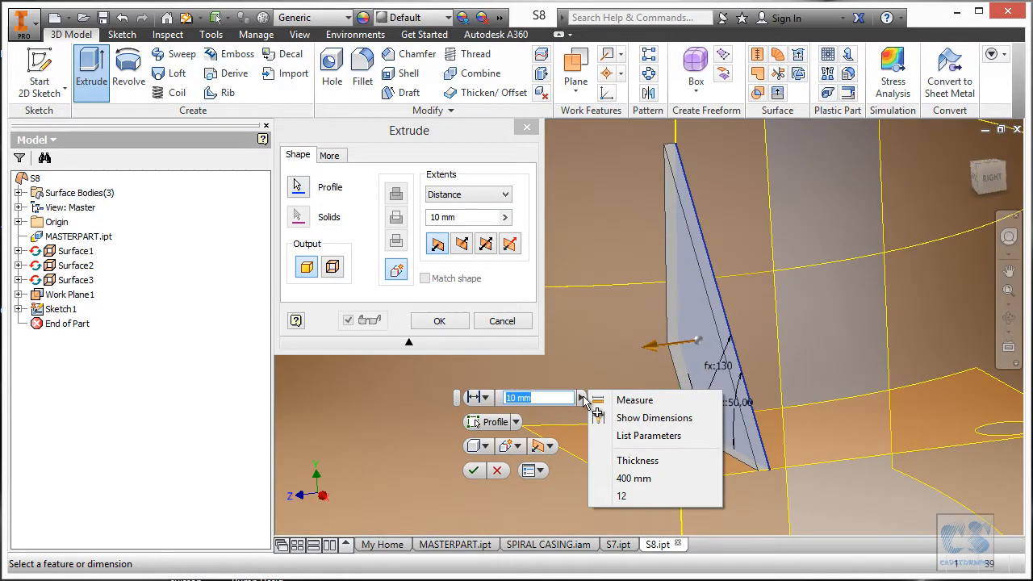
{"action": "left_click", "coordinate": [643, 461]}
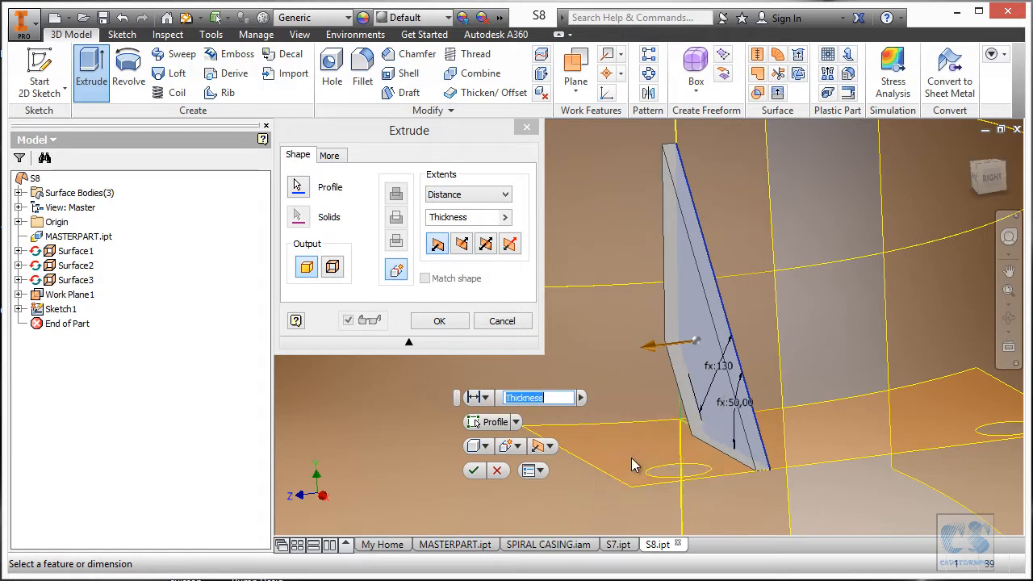
{"action": "left_click", "coordinate": [475, 472]}
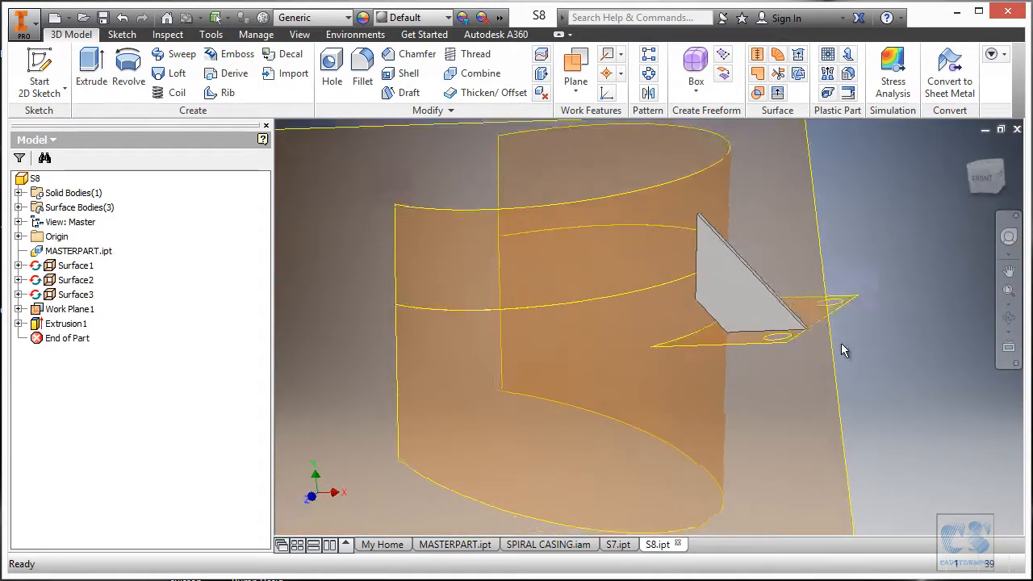
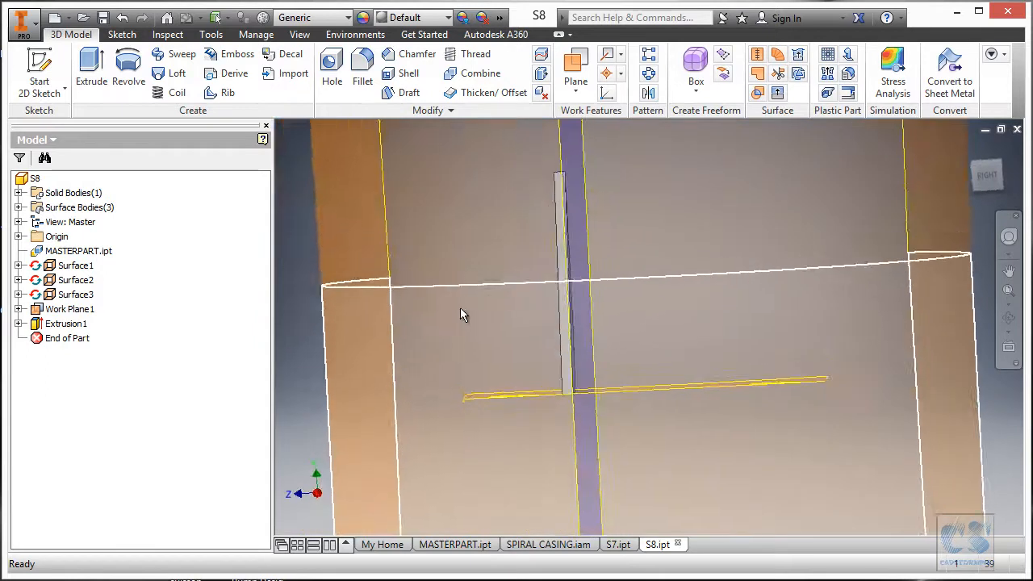
Hide the three copied surfaces and the work plane in S8, and return to the SPIRAL CASING.iam assembly
{"action": "left_click", "coordinate": [75, 266]}
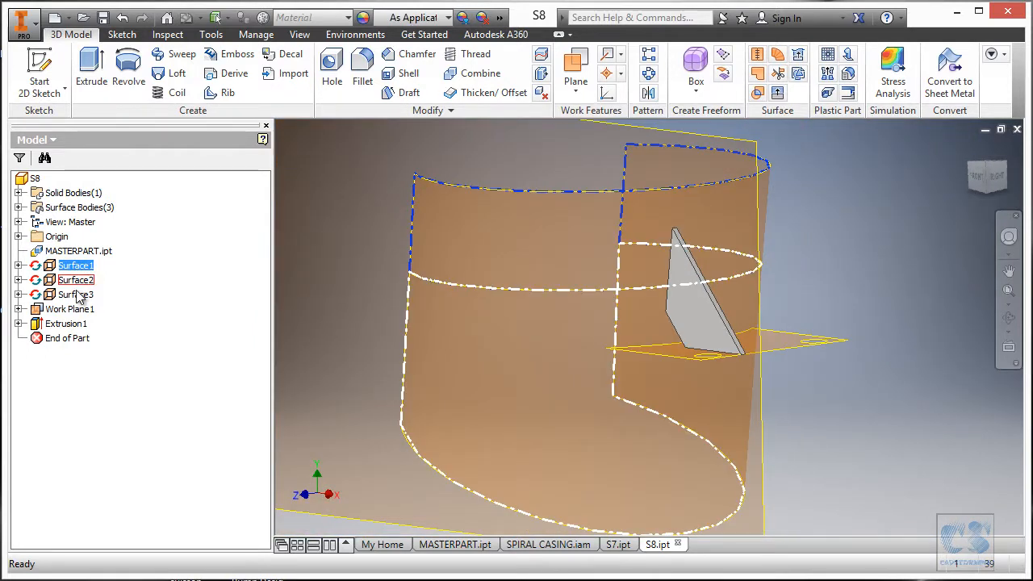
{"action": "left_click", "coordinate": [75, 295], "text": "shift"}
{"action": "right_click", "coordinate": [75, 293]}
{"action": "left_click", "coordinate": [112, 384]}
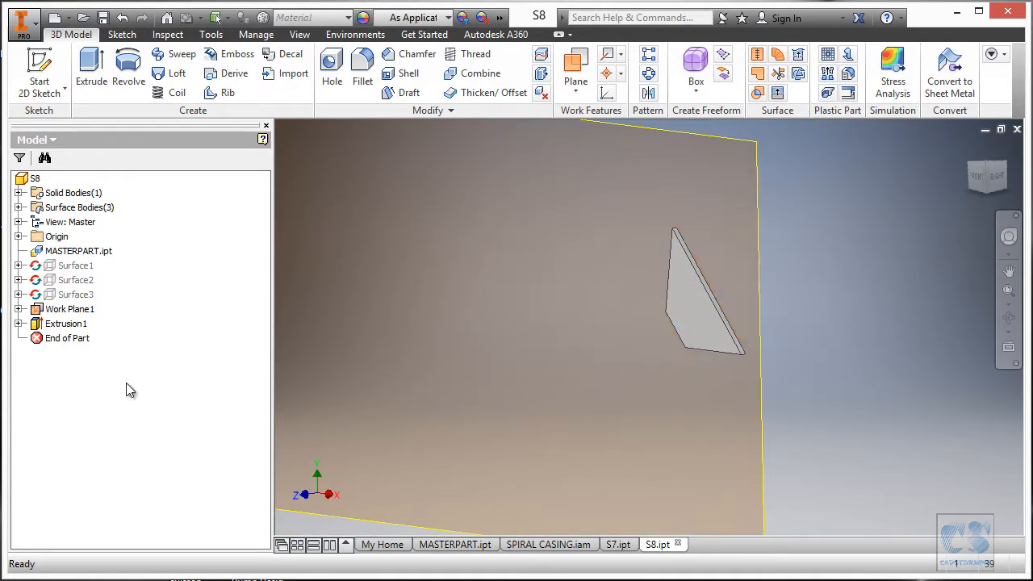
{"action": "left_click", "coordinate": [759, 192]}
{"action": "right_click", "coordinate": [764, 190]}
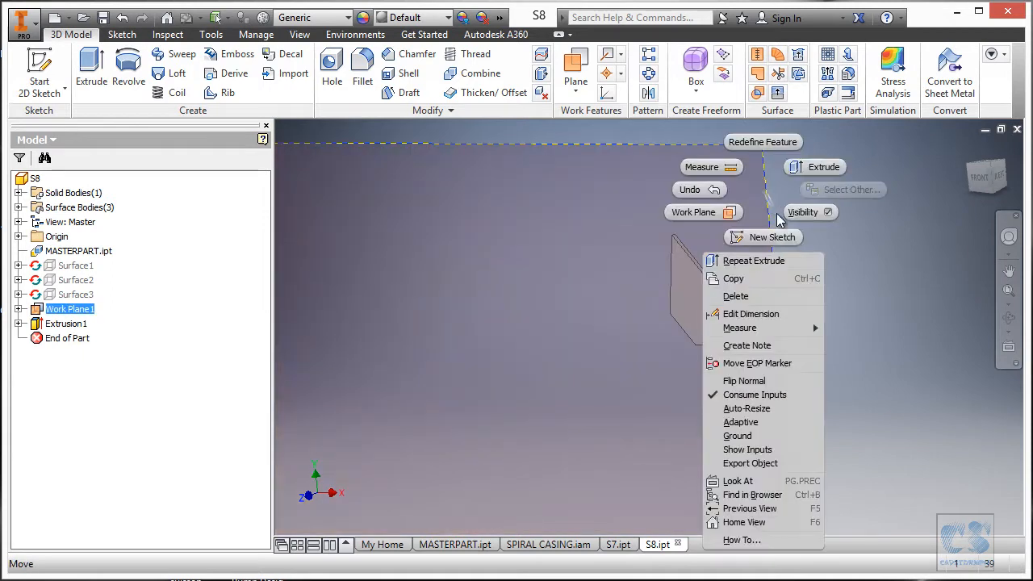
{"action": "left_click", "coordinate": [799, 212]}
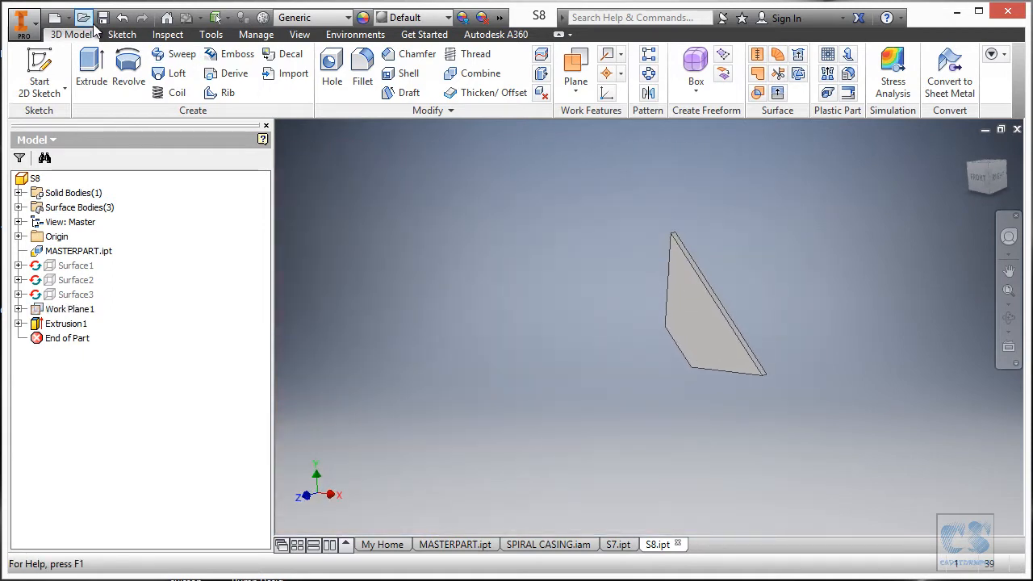
{"action": "left_click", "coordinate": [548, 545]}
{"action": "middle_click_drag", "start_coordinate": [882, 389], "coordinate": [743, 263], "text": "shift"}
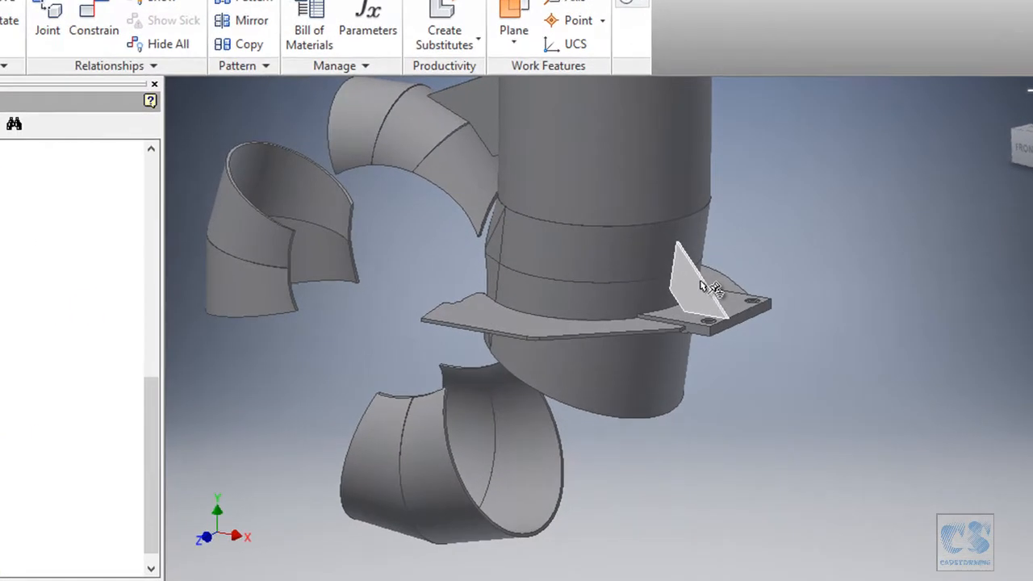
Place a second occurrence of the S8 part in the assembly, grounded at the origin
{"action": "right_click", "coordinate": [748, 294]}
{"action": "left_click", "coordinate": [753, 234]}
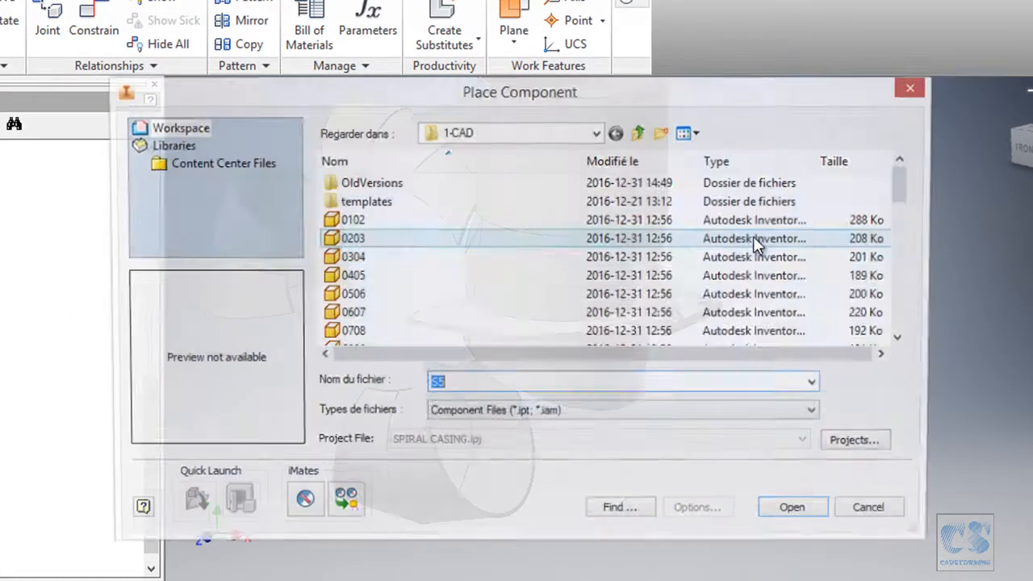
{"action": "left_click_drag", "start_coordinate": [905, 208], "coordinate": [906, 329]}
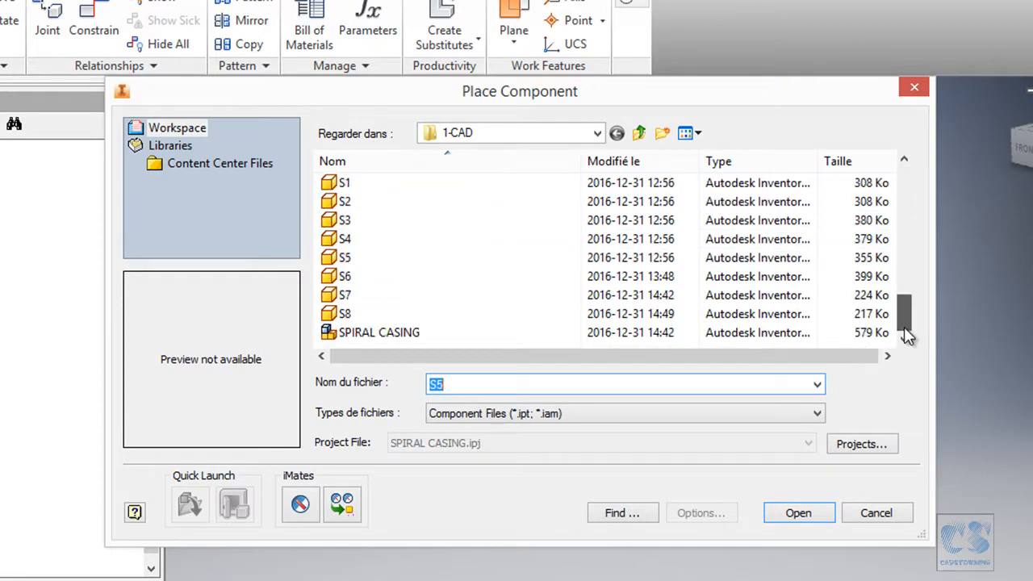
{"action": "left_click", "coordinate": [357, 314]}
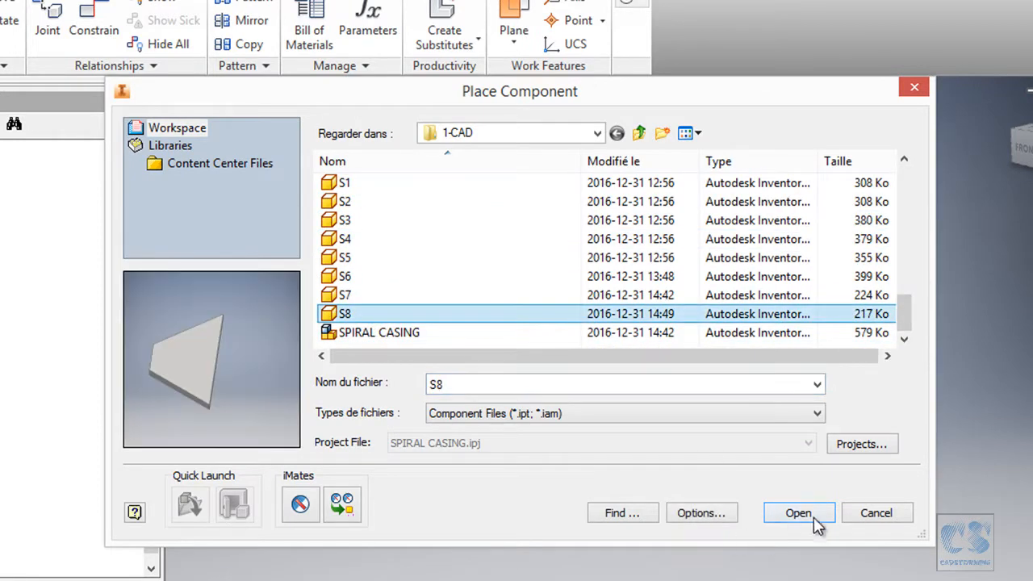
{"action": "left_click", "coordinate": [802, 515]}
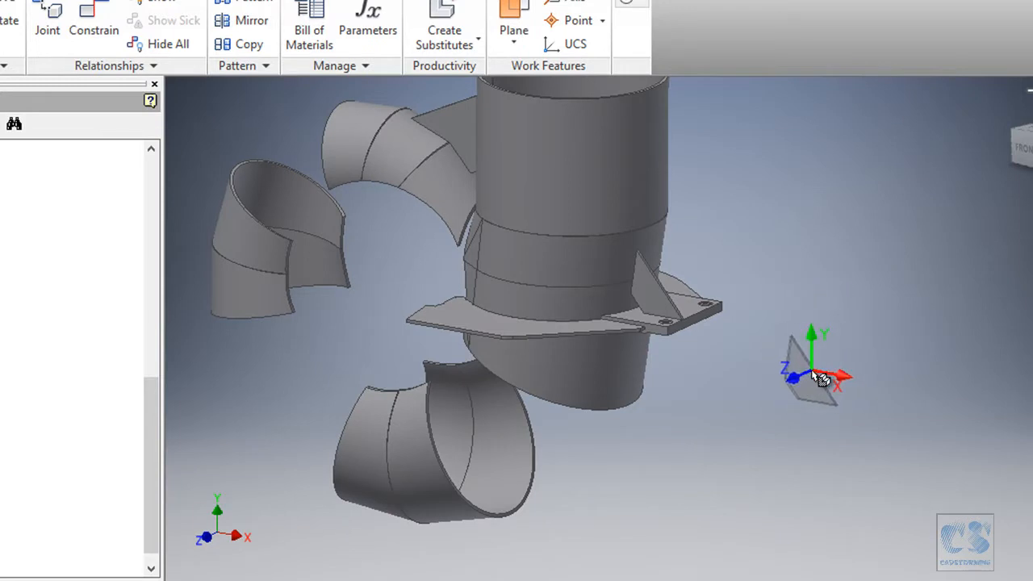
{"action": "right_click", "coordinate": [820, 375]}
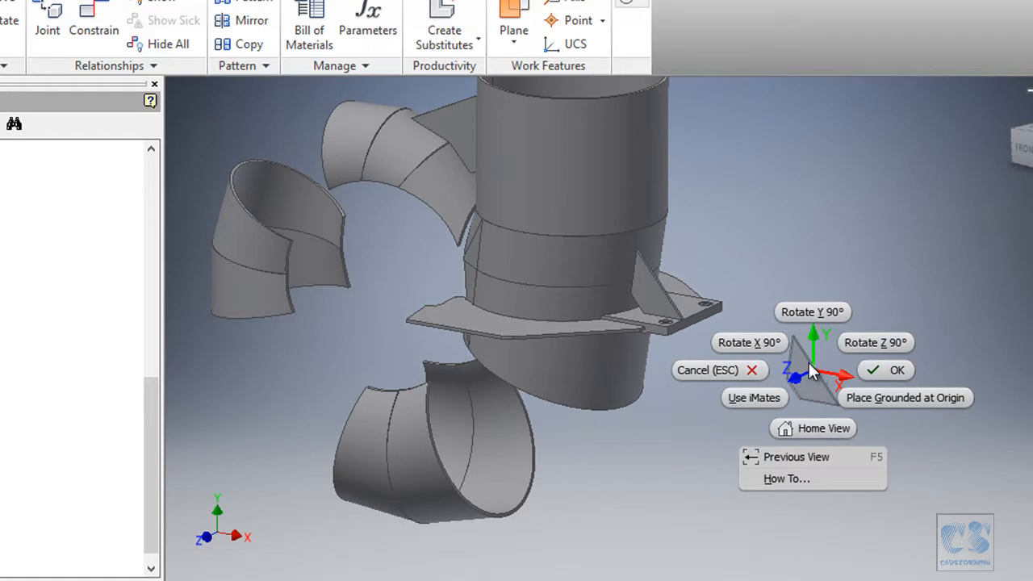
{"action": "left_click", "coordinate": [887, 401]}
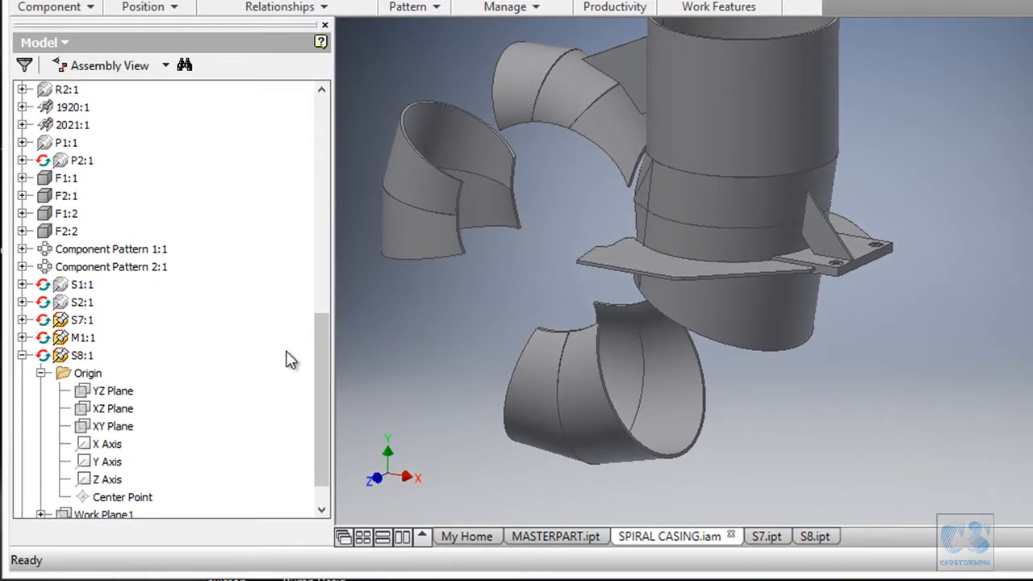
Save and replace the second S8 occurrence with a new part file named S9
{"action": "left_click_drag", "start_coordinate": [320, 361], "coordinate": [320, 378]}
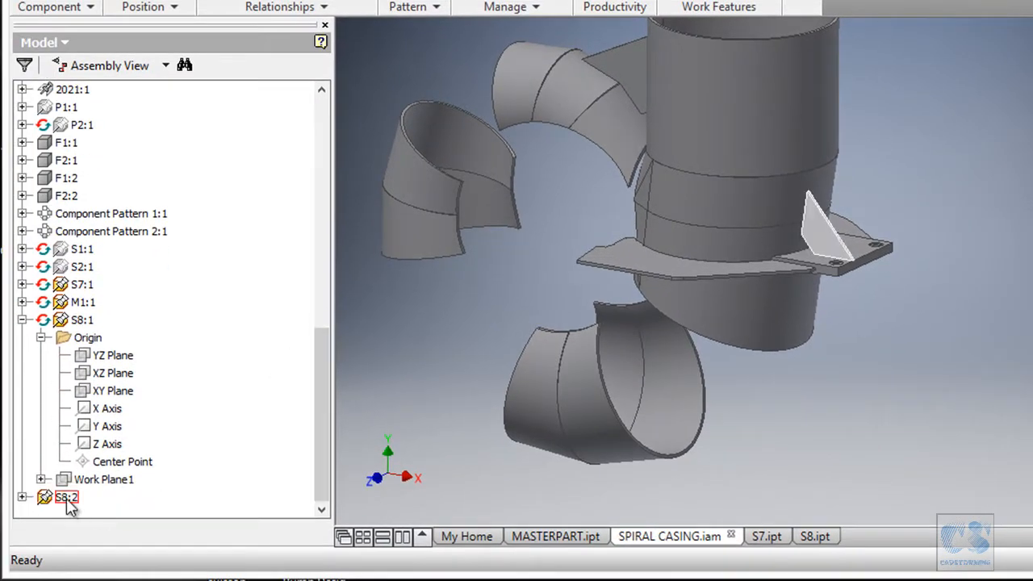
{"action": "right_click", "coordinate": [66, 500]}
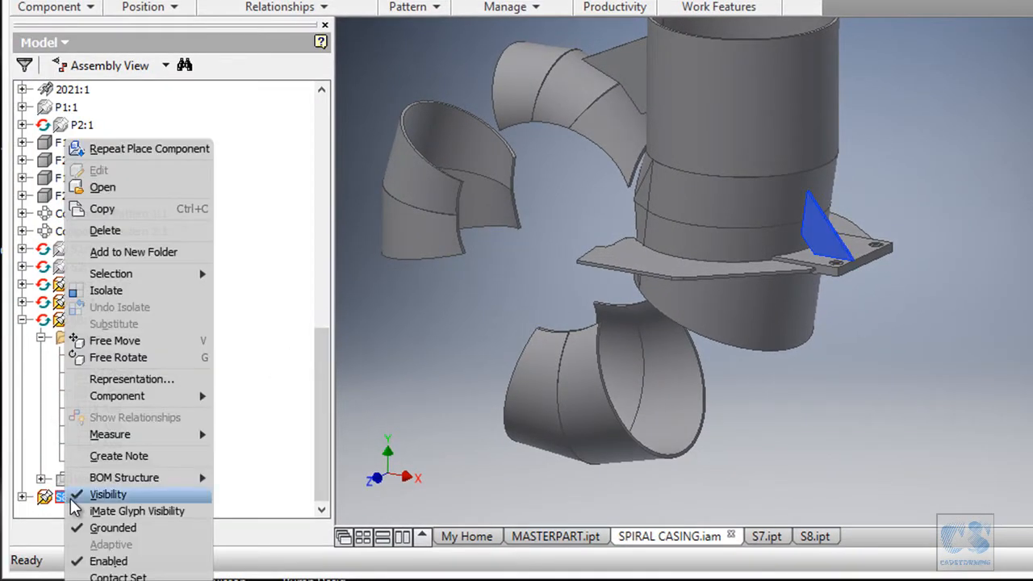
{"action": "left_click", "coordinate": [308, 409]}
{"action": "right_click", "coordinate": [416, 329]}
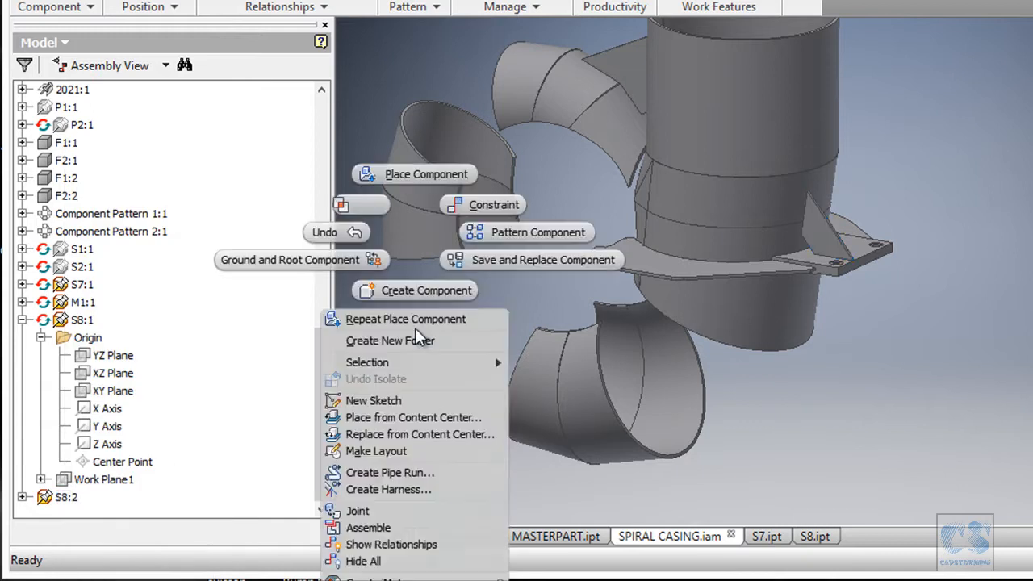
{"action": "left_click", "coordinate": [485, 263]}
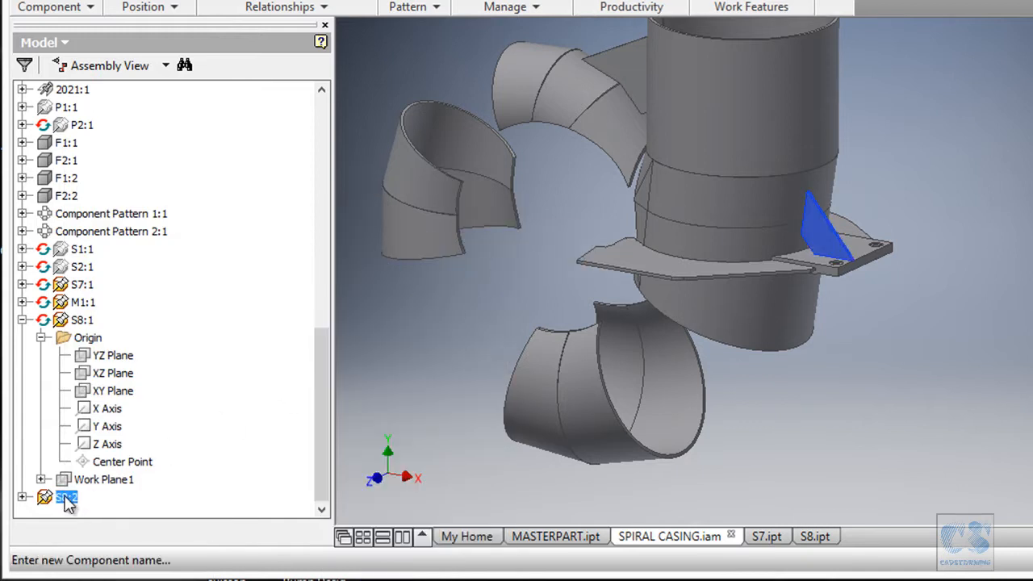
{"action": "left_click", "coordinate": [66, 499]}
{"action": "left_click", "coordinate": [614, 369]}
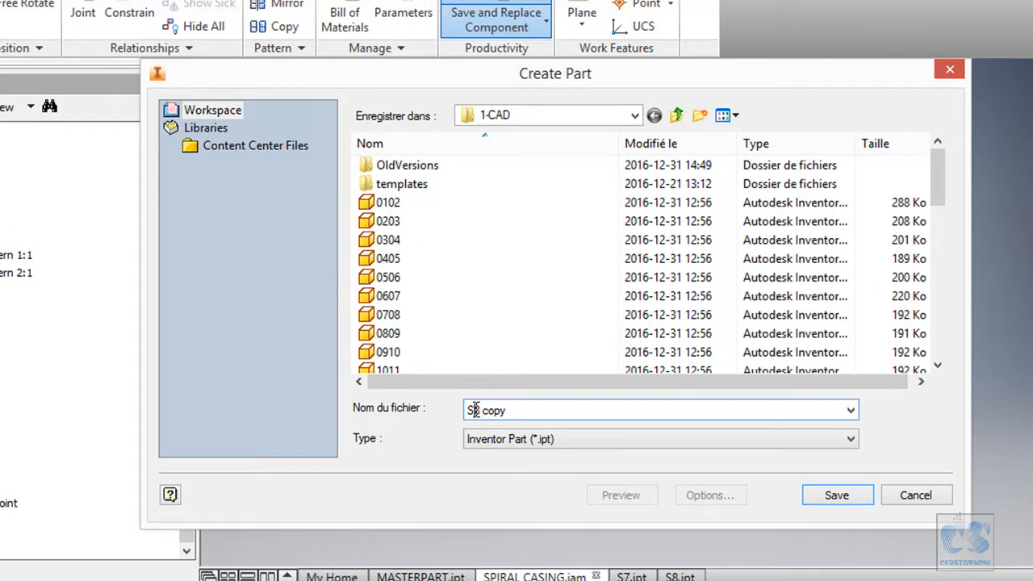
{"action": "type", "text": "S9"}
{"action": "left_click", "coordinate": [839, 493]}
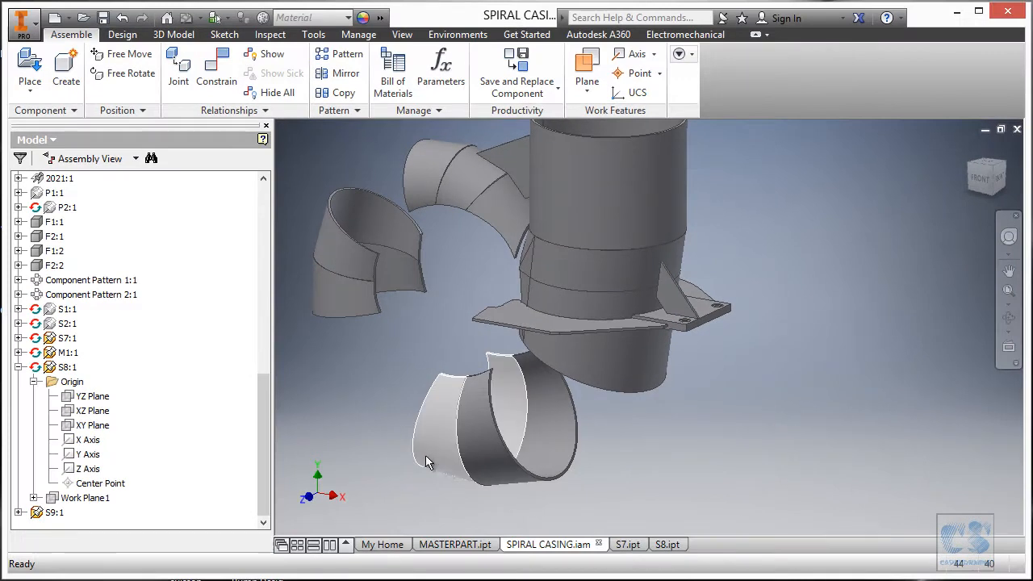
Edit S9 in place and roll its End of Part marker back above Work Plane1
{"action": "left_click", "coordinate": [18, 367]}
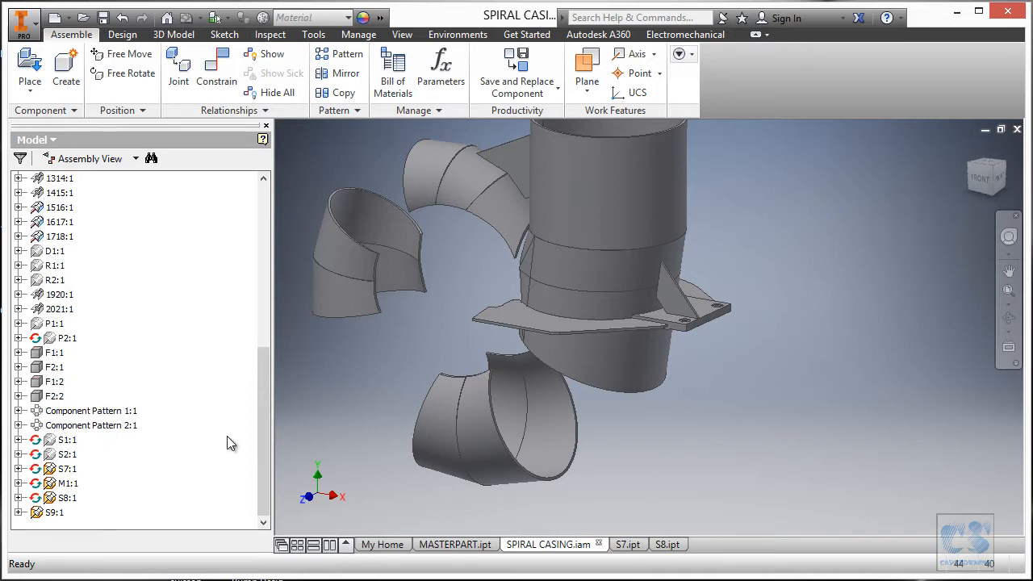
{"action": "right_click", "coordinate": [62, 518]}
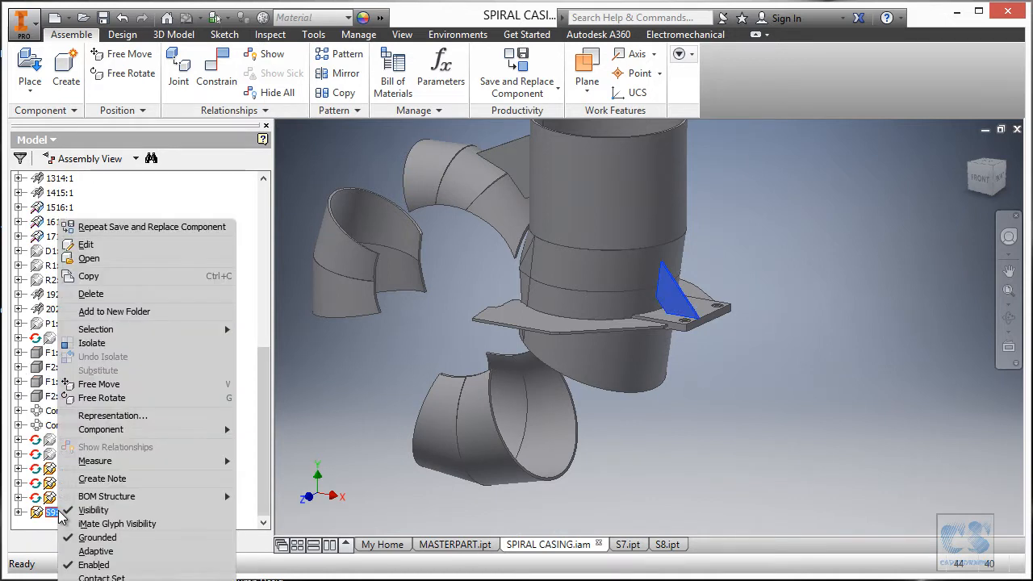
{"action": "left_click", "coordinate": [138, 246]}
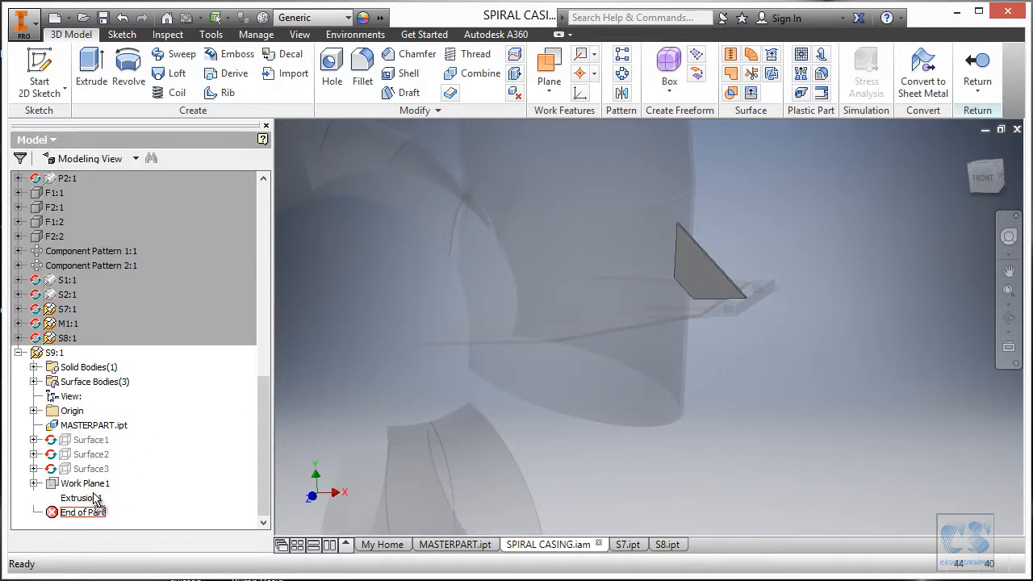
{"action": "left_click_drag", "start_coordinate": [94, 483], "coordinate": [94, 479]}
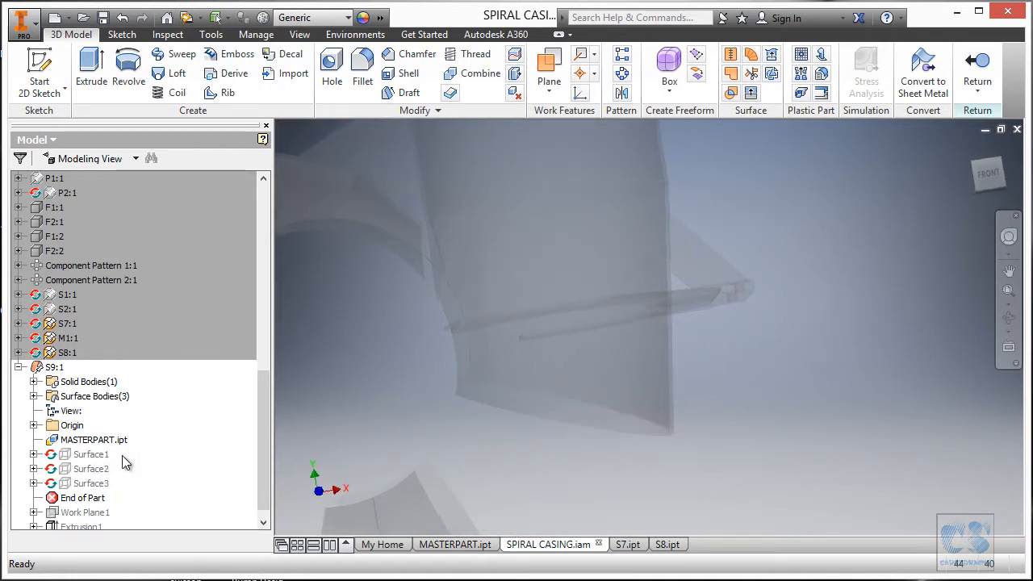
Compare S9's copied surfaces with the S9 stiffener on the PDF print, and delete Surface1 from the part
{"action": "left_click", "coordinate": [100, 457]}
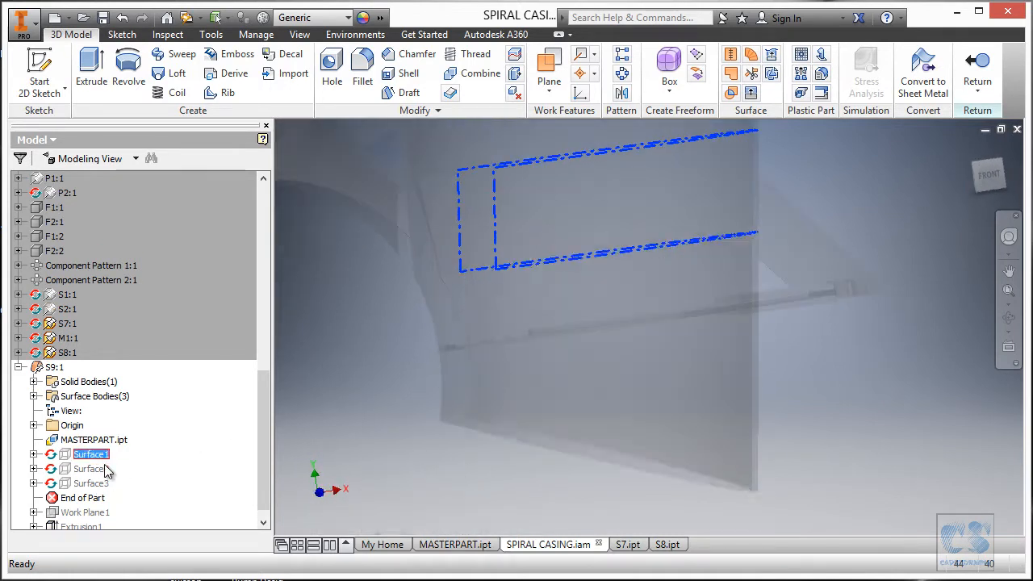
{"action": "left_click", "coordinate": [105, 469]}
{"action": "left_click", "coordinate": [98, 455]}
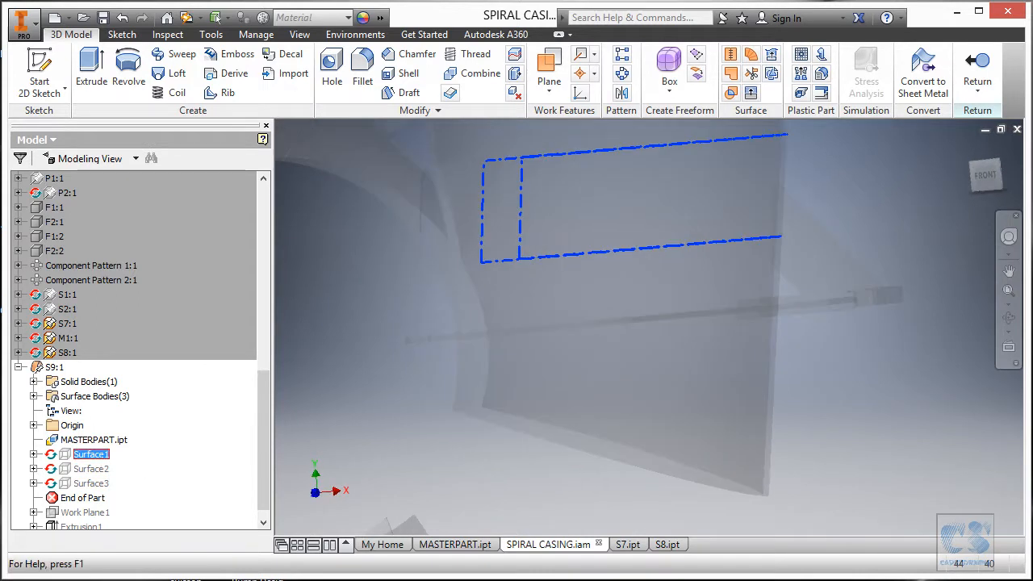
{"action": "key", "text": "alt+Tab"}
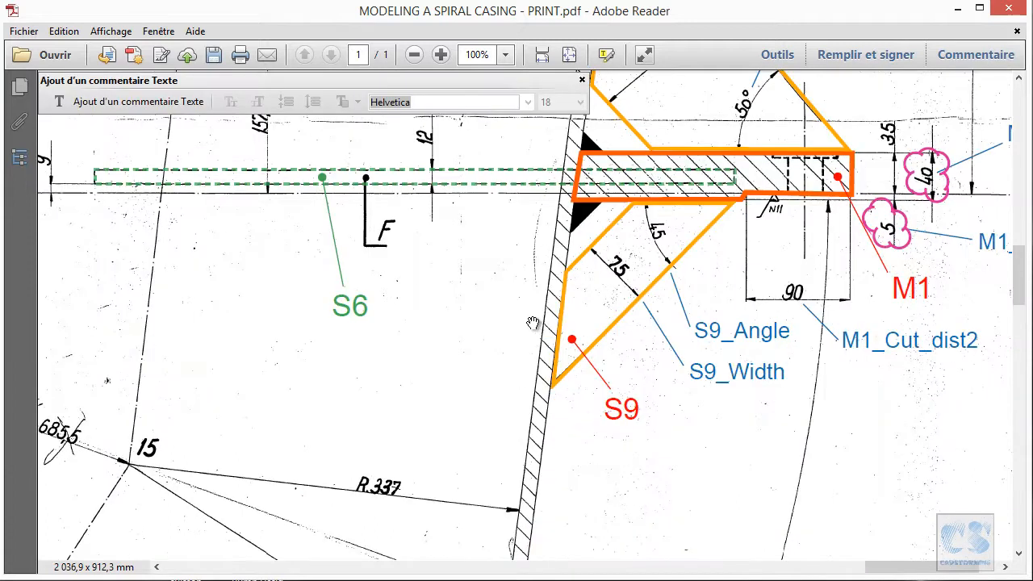
{"action": "scroll", "coordinate": [525, 339], "scroll_direction": "down", "scroll_amount": 2, "text": "ctrl"}
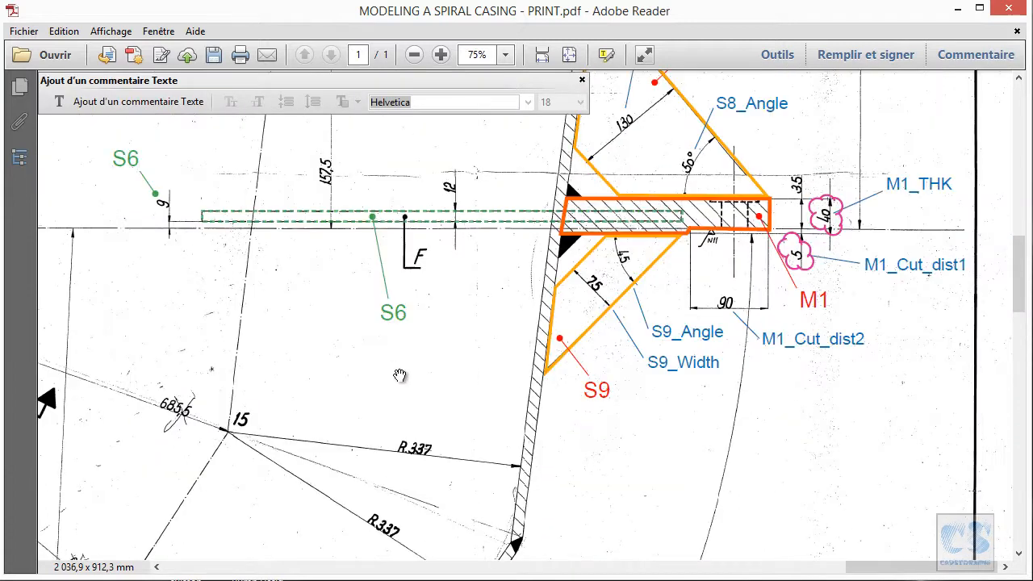
{"action": "scroll", "coordinate": [406, 364], "scroll_direction": "down", "scroll_amount": 1, "text": "ctrl"}
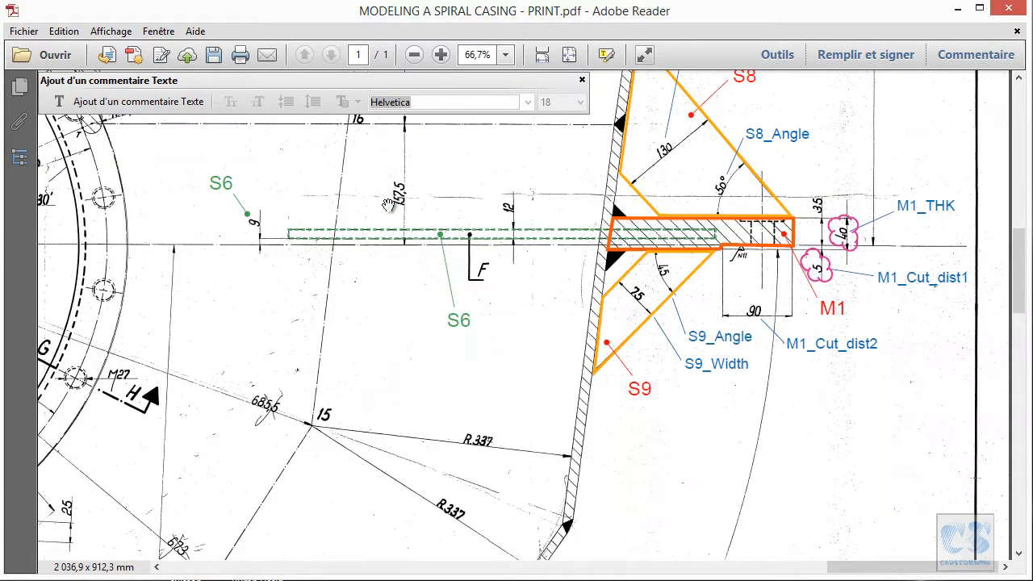
{"action": "key", "text": "alt+Tab"}
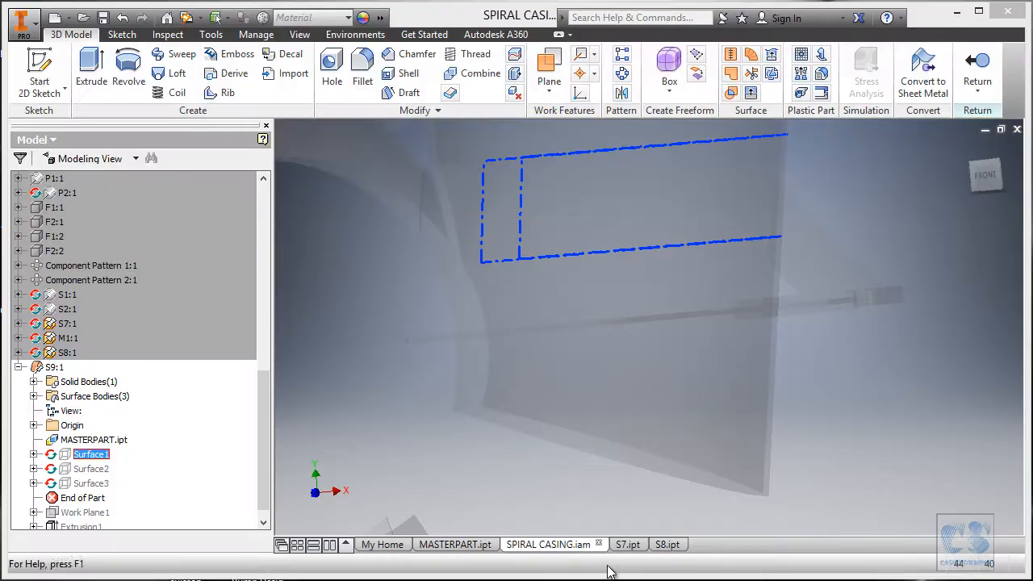
{"action": "right_click", "coordinate": [92, 455]}
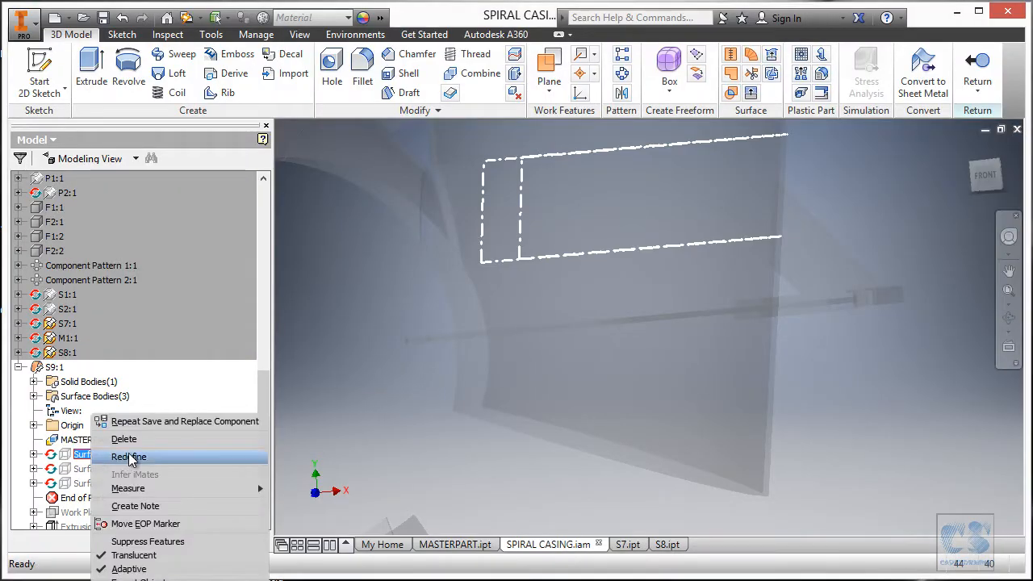
{"action": "left_click", "coordinate": [129, 440]}
Redefine S9's Surface3 as a copy of the underside face of plate M1
{"action": "left_click", "coordinate": [90, 455]}
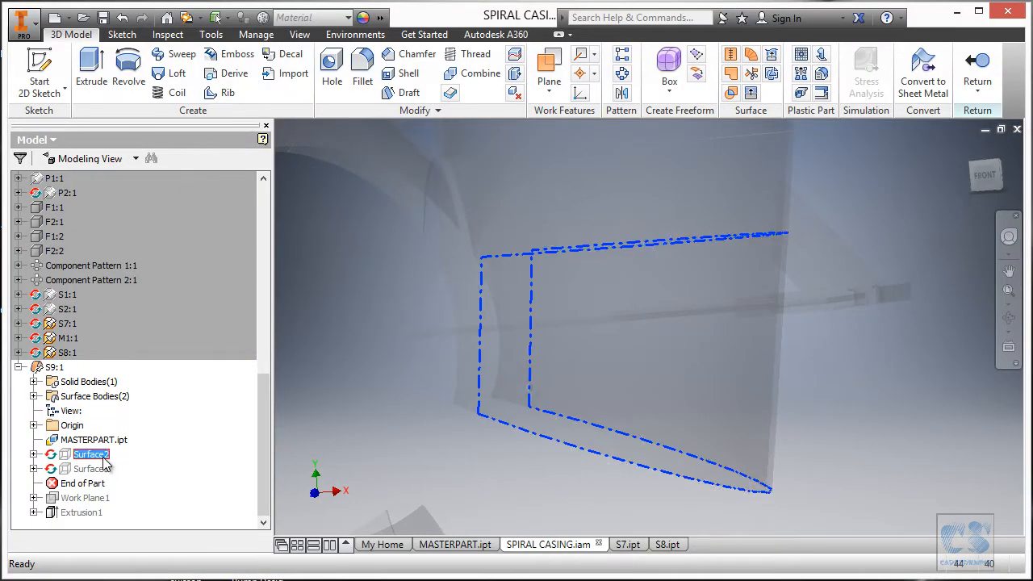
{"action": "left_click", "coordinate": [107, 468]}
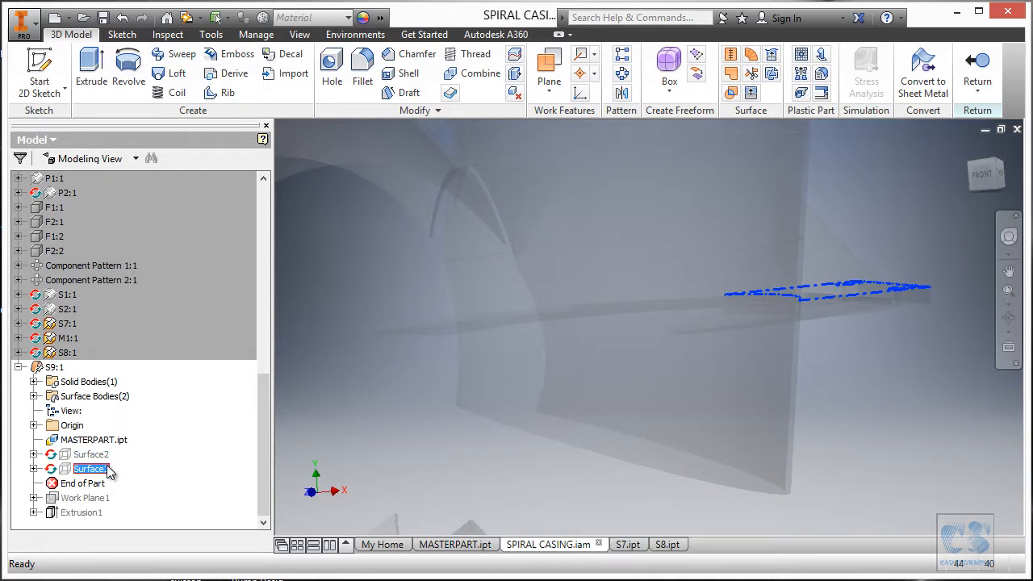
{"action": "right_click", "coordinate": [109, 470]}
{"action": "left_click", "coordinate": [143, 475]}
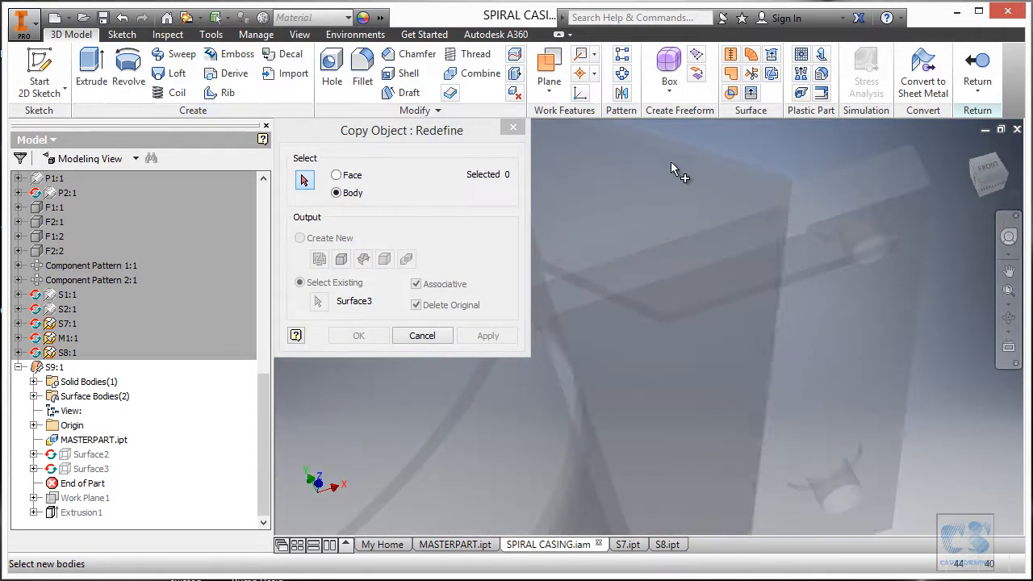
{"action": "left_click", "coordinate": [352, 177]}
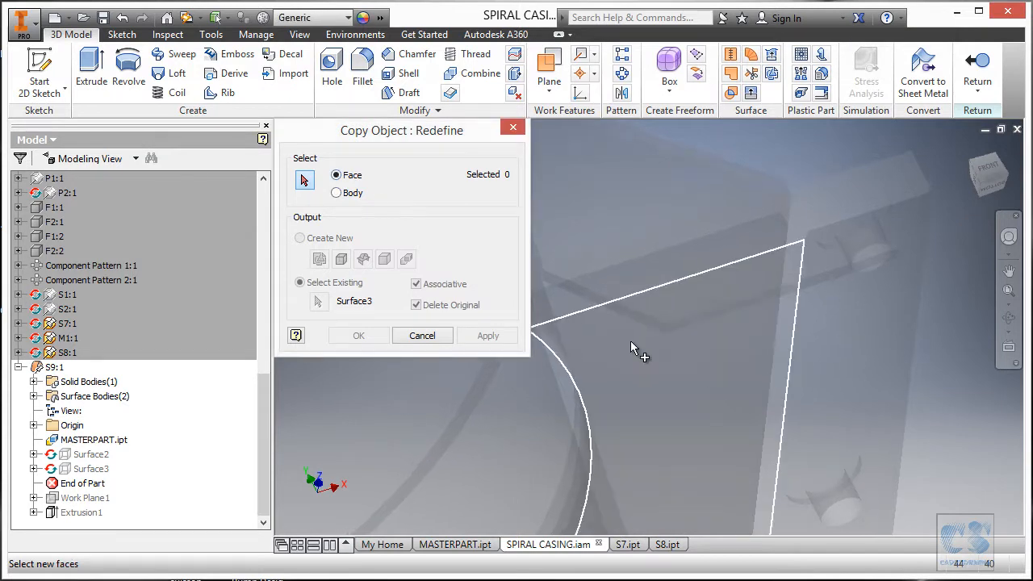
{"action": "left_click", "coordinate": [721, 389]}
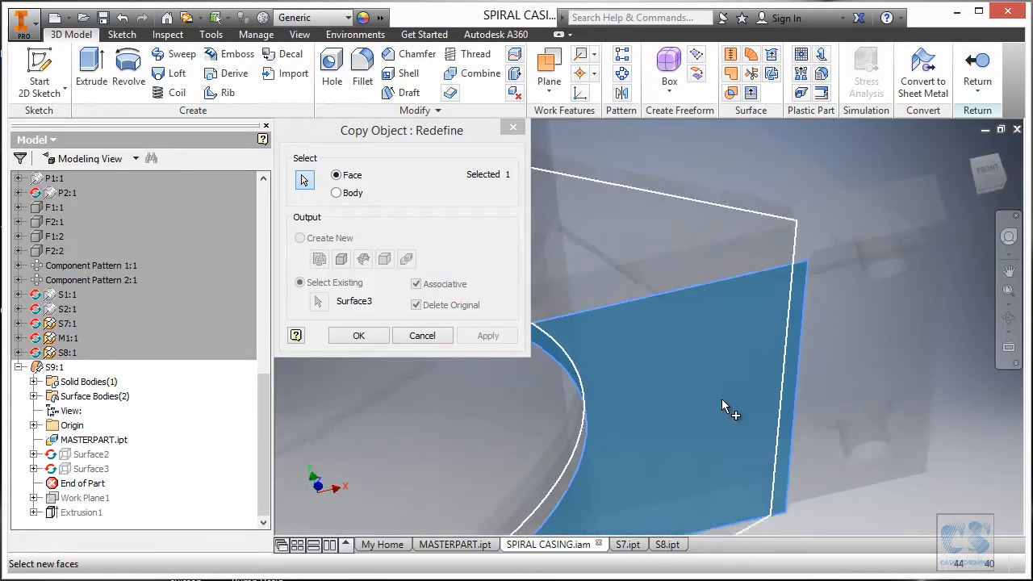
{"action": "left_click", "coordinate": [357, 335]}
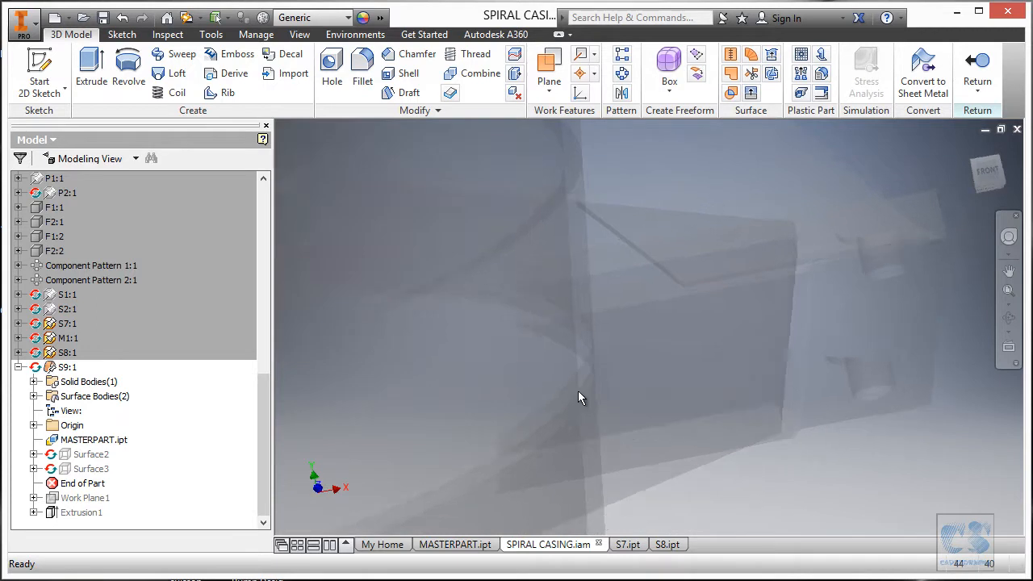
Roll the End of Part marker below Work Plane1 and review the plane's offset expression, keeping S8_spacing / 2 ul - Thickness
{"action": "left_click_drag", "start_coordinate": [96, 484], "coordinate": [96, 500]}
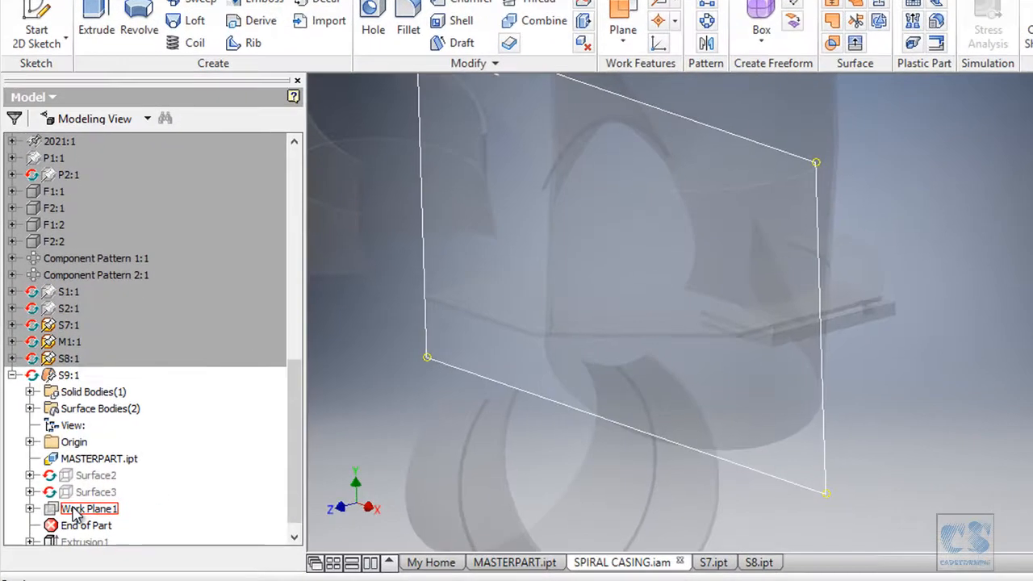
{"action": "left_click", "coordinate": [67, 499]}
{"action": "double_click", "coordinate": [67, 514]}
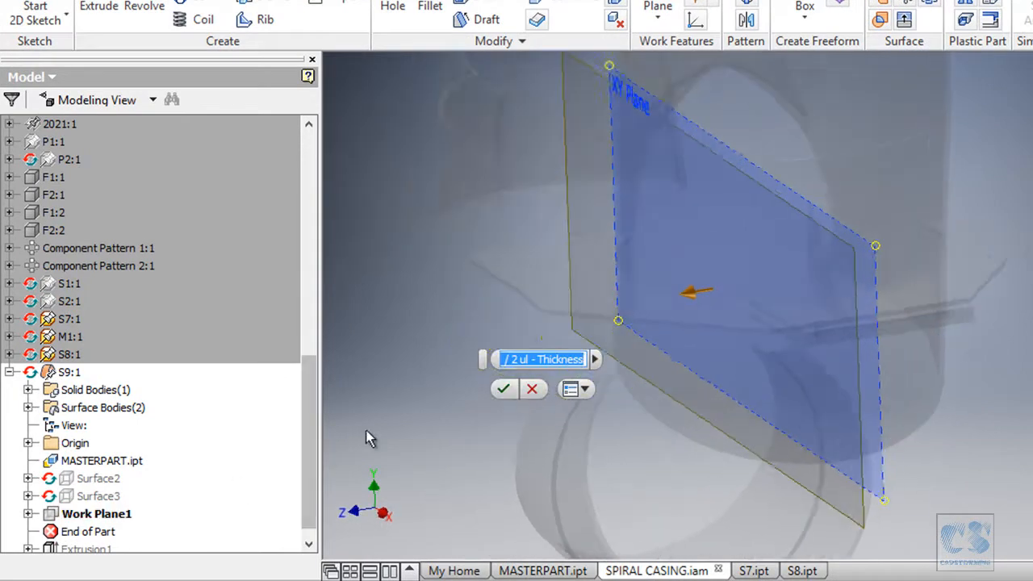
{"action": "left_click", "coordinate": [501, 363]}
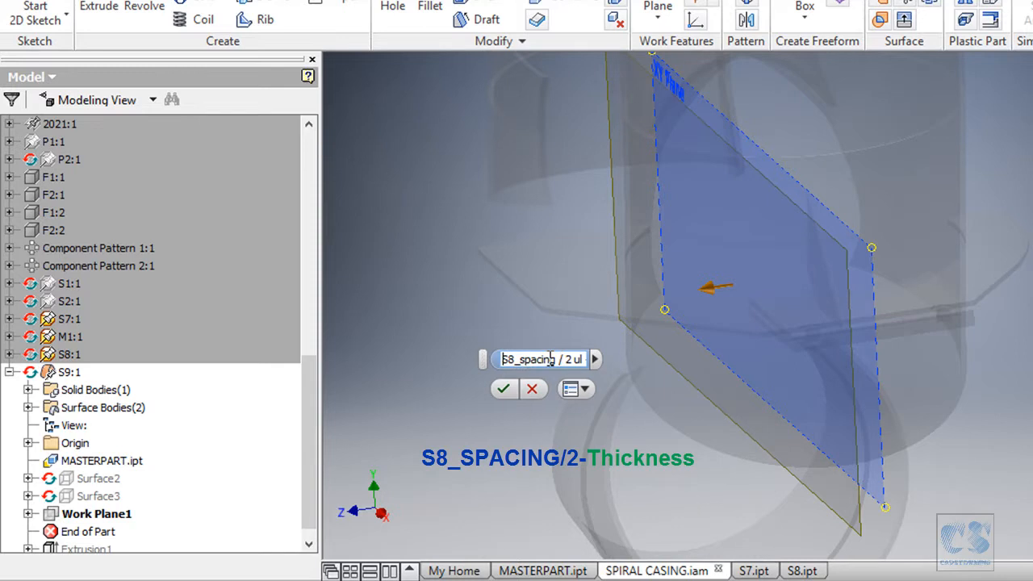
{"action": "key", "text": "Return"}
Roll S9's End of Part marker below Extrusion1 and accept the reorder despite its errors
{"action": "scroll", "coordinate": [311, 468], "scroll_direction": "down", "scroll_amount": 1}
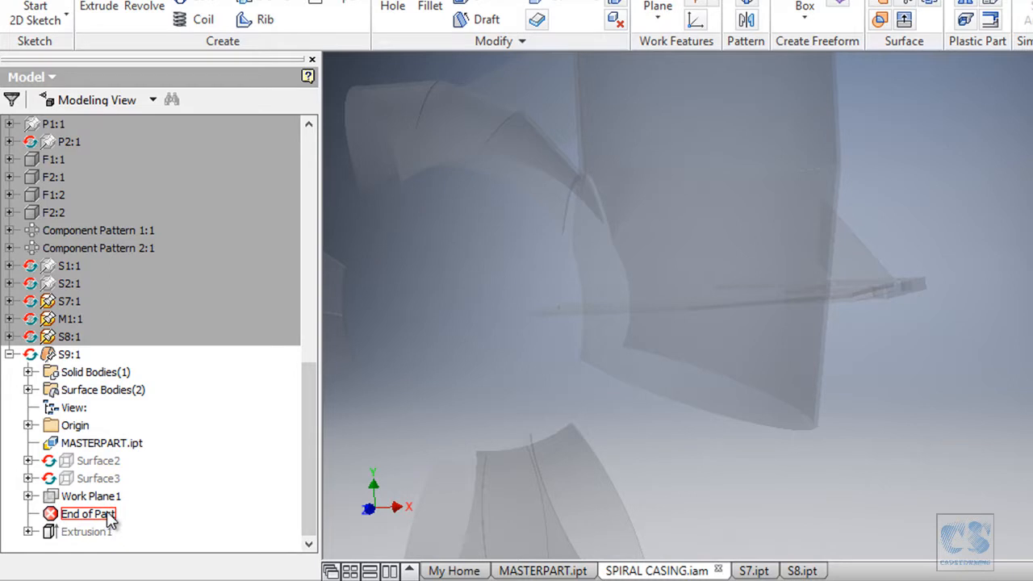
{"action": "left_click_drag", "start_coordinate": [110, 520], "coordinate": [108, 534]}
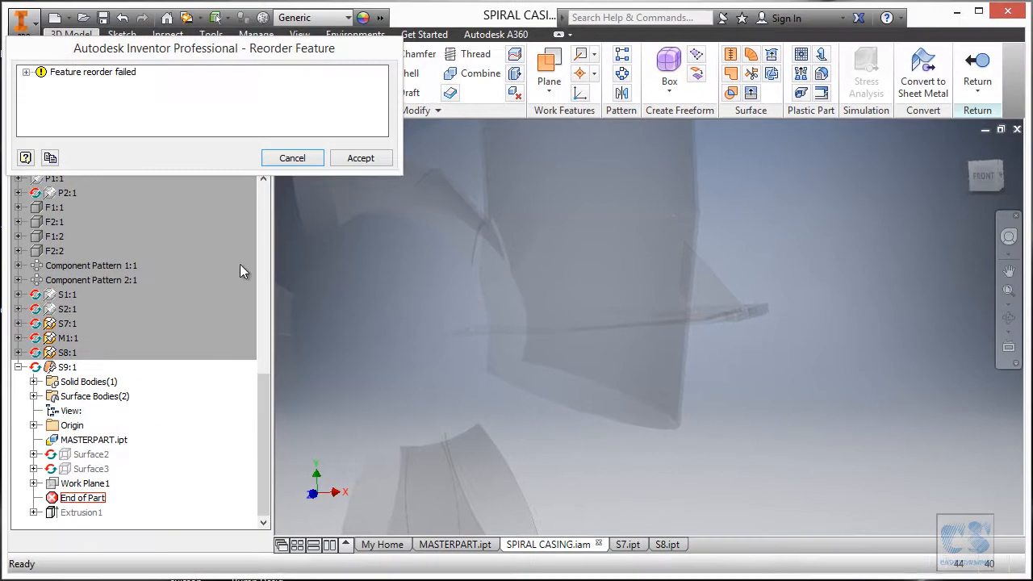
{"action": "left_click", "coordinate": [360, 158]}
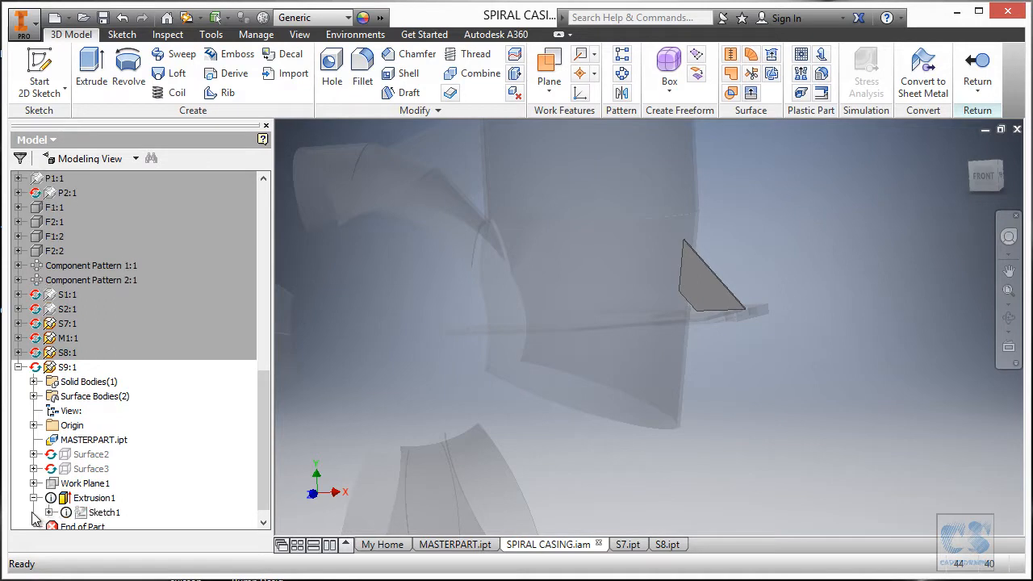
Open S9's Sketch1 for editing and select the projected edge of M1's underside
{"action": "left_click", "coordinate": [100, 513]}
{"action": "left_click", "coordinate": [586, 328]}
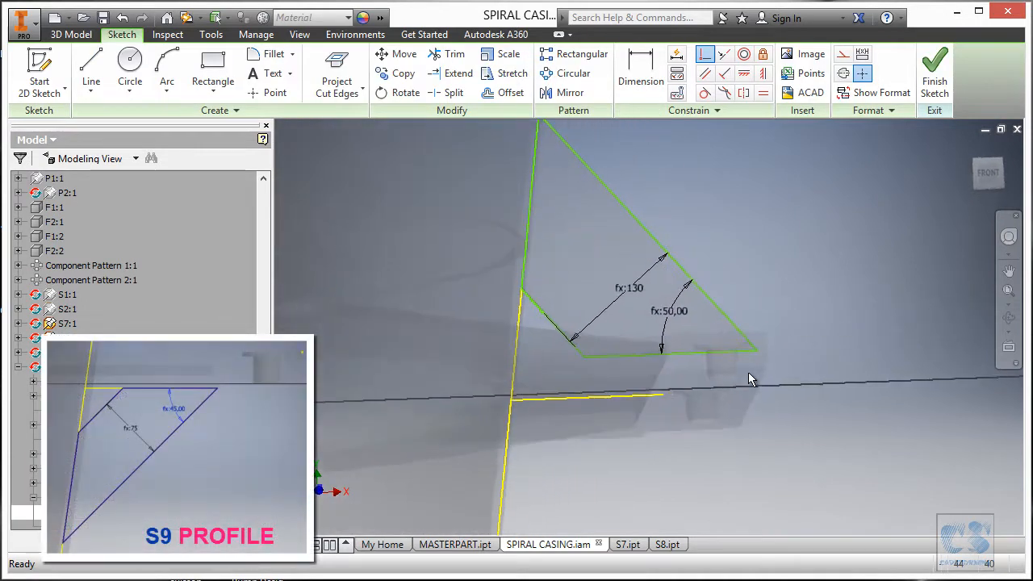
{"action": "left_click", "coordinate": [647, 278]}
{"action": "left_click", "coordinate": [621, 330]}
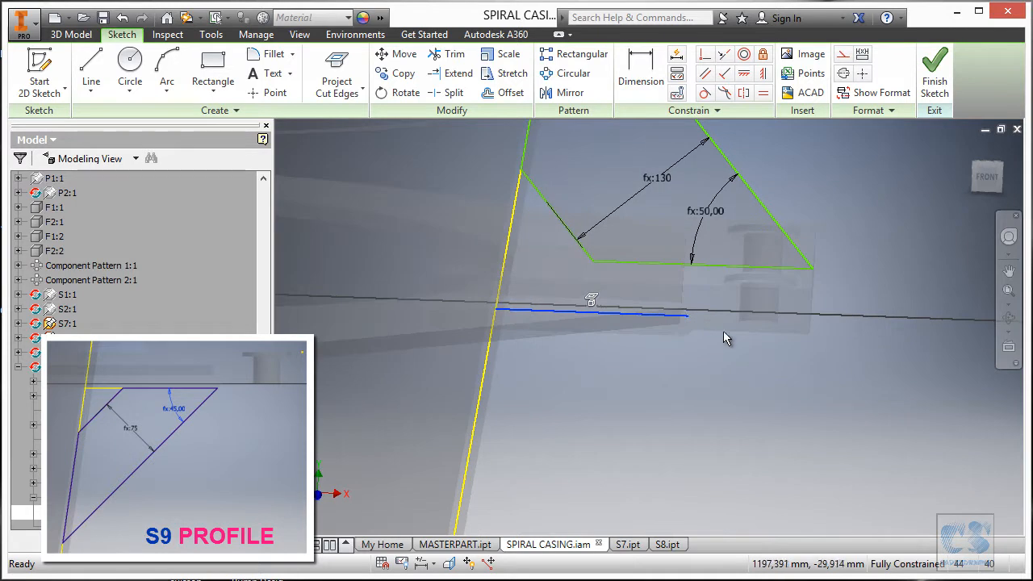
Try to make the profile's bottom edge collinear with the projected M1 edge
{"action": "left_click", "coordinate": [725, 57]}
{"action": "left_click", "coordinate": [619, 262]}
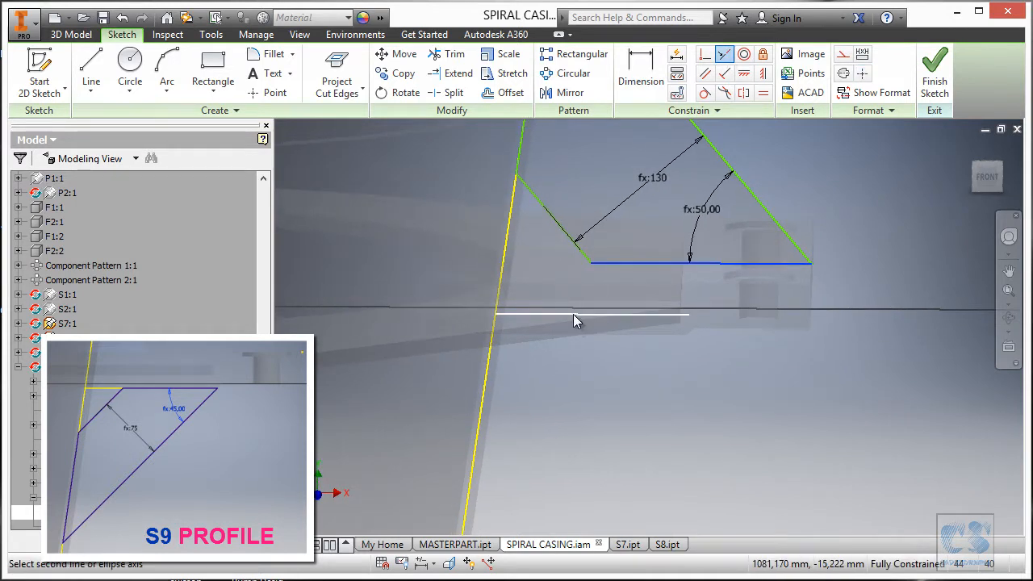
{"action": "left_click", "coordinate": [574, 314]}
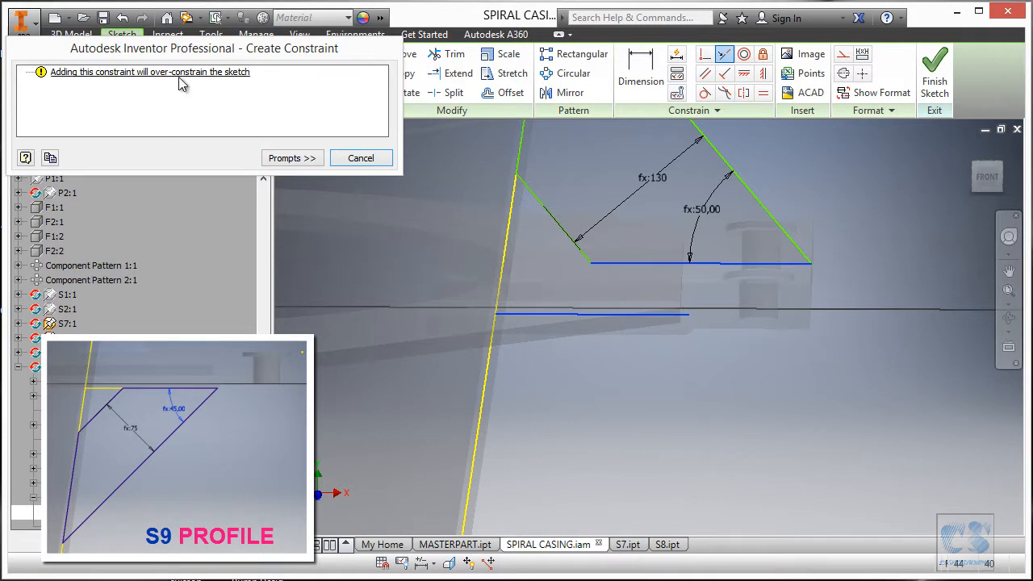
{"action": "key", "text": "Escape"}
Delete the coincident constraints on the profile's casing-side edge and pull the sloped edge's upper end away from it
{"action": "scroll", "coordinate": [623, 316], "scroll_direction": "up", "scroll_amount": 5}
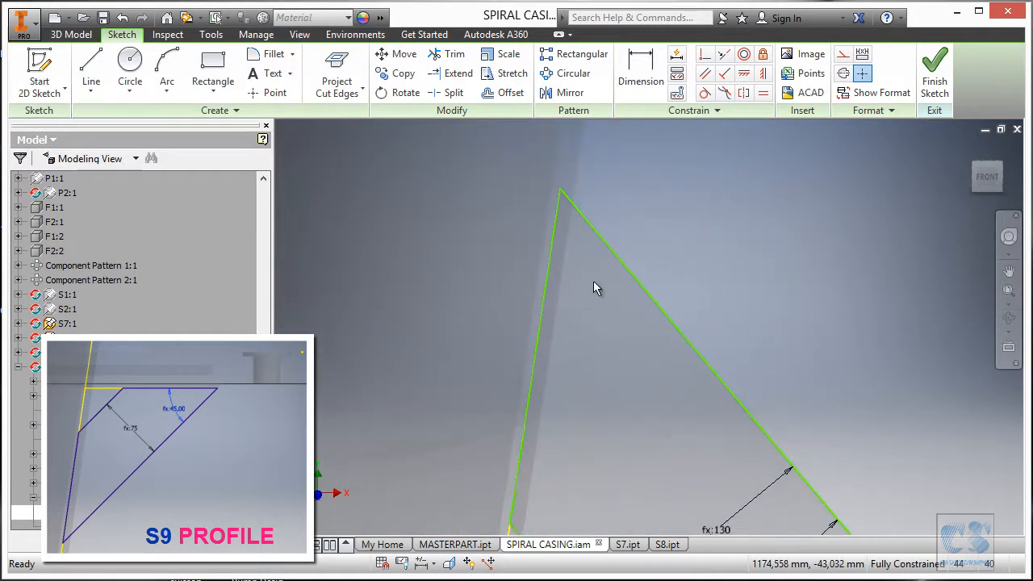
{"action": "left_click_drag", "start_coordinate": [554, 238], "coordinate": [594, 263]}
{"action": "right_click", "coordinate": [558, 223]}
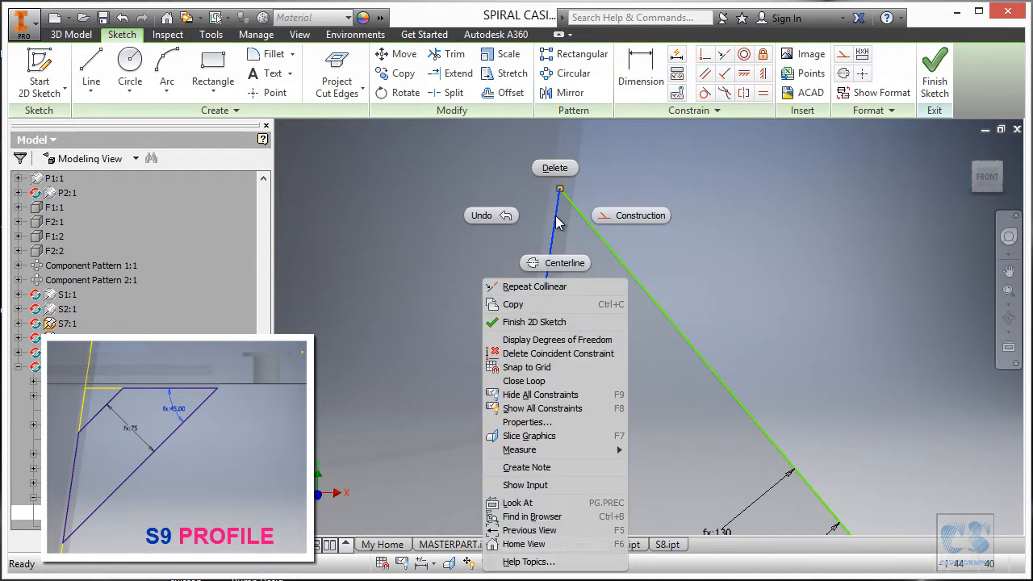
{"action": "left_click", "coordinate": [561, 354]}
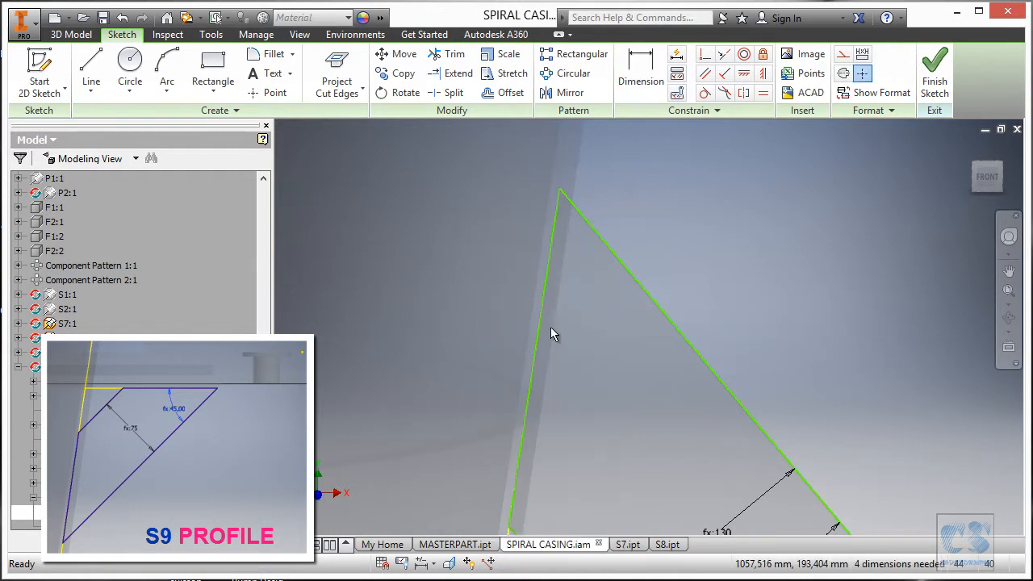
{"action": "mouse_move", "coordinate": [571, 206]}
{"action": "left_mouse_down"}
{"action": "mouse_move", "coordinate": [634, 180]}
{"action": "mouse_move", "coordinate": [618, 160]}
{"action": "left_mouse_up"}
Free the casing-side edge's upper end from the projected casing line and rejoin it to the sloped edge's upper end with a coincident constraint
{"action": "left_click", "coordinate": [571, 216]}
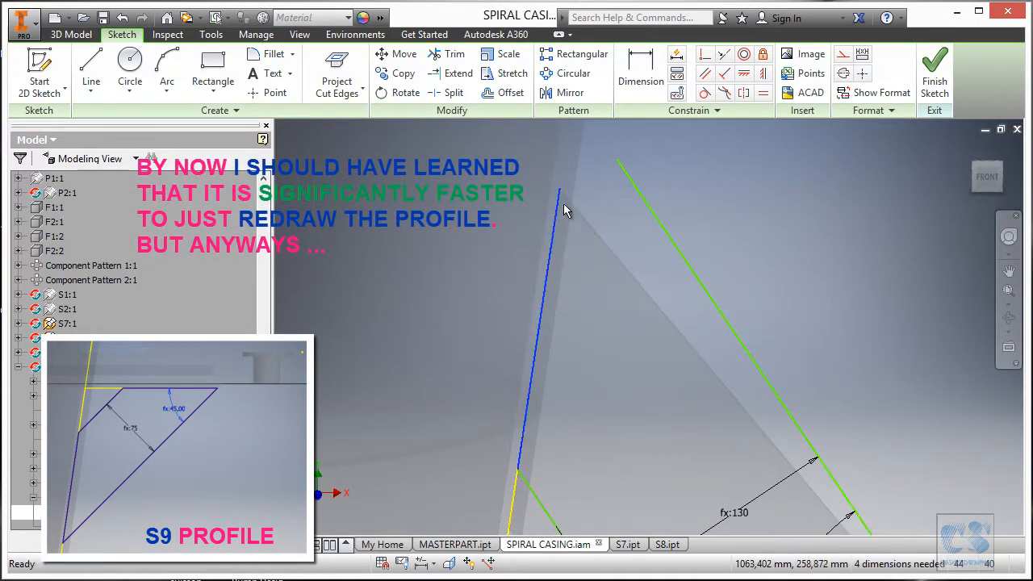
{"action": "left_click", "coordinate": [554, 202]}
{"action": "right_click", "coordinate": [555, 208]}
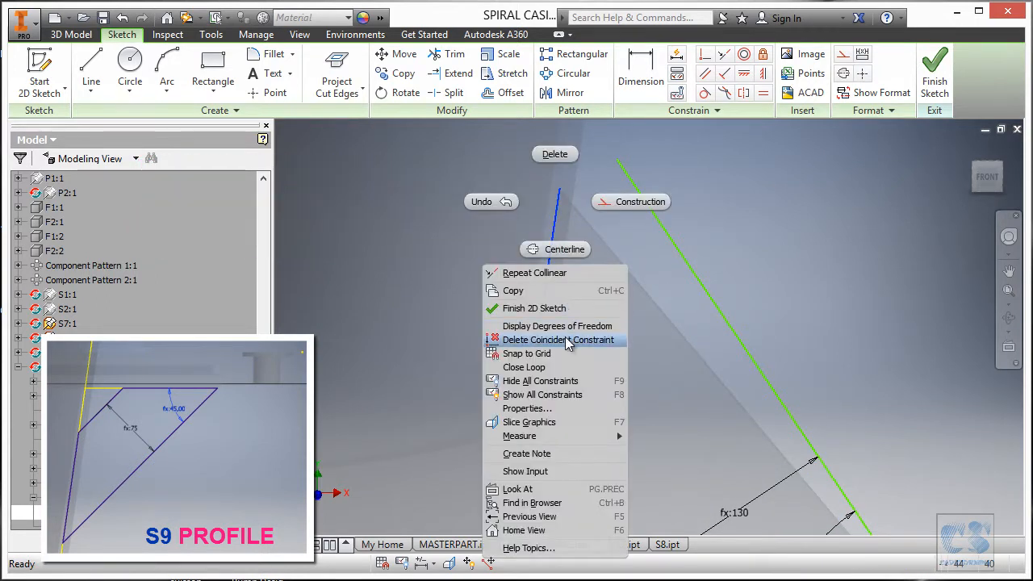
{"action": "left_click", "coordinate": [567, 343]}
{"action": "left_click", "coordinate": [574, 211]}
{"action": "left_click_drag", "start_coordinate": [562, 188], "coordinate": [602, 199]}
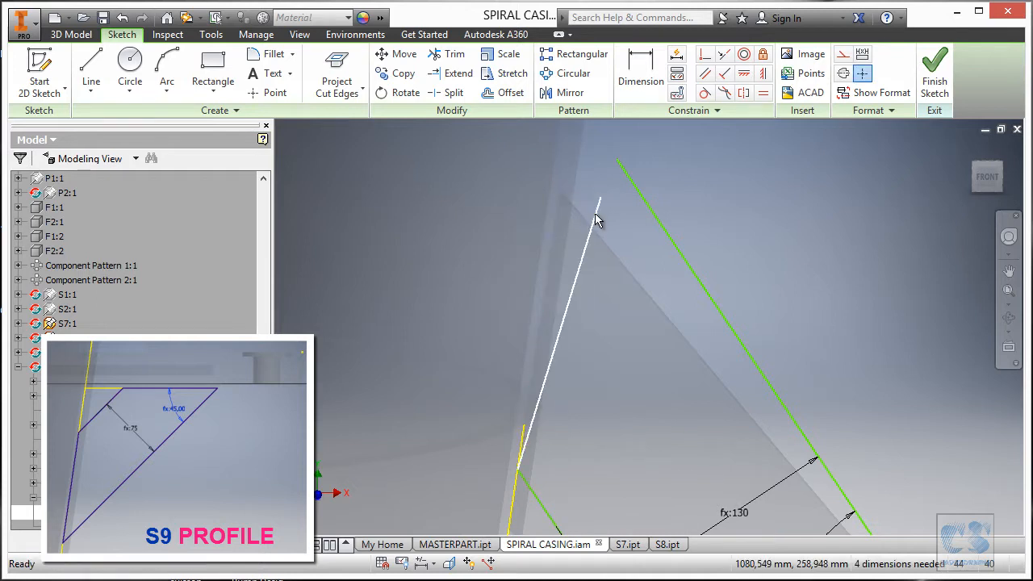
{"action": "left_click", "coordinate": [704, 54]}
{"action": "left_click", "coordinate": [600, 198]}
{"action": "left_click", "coordinate": [618, 159]}
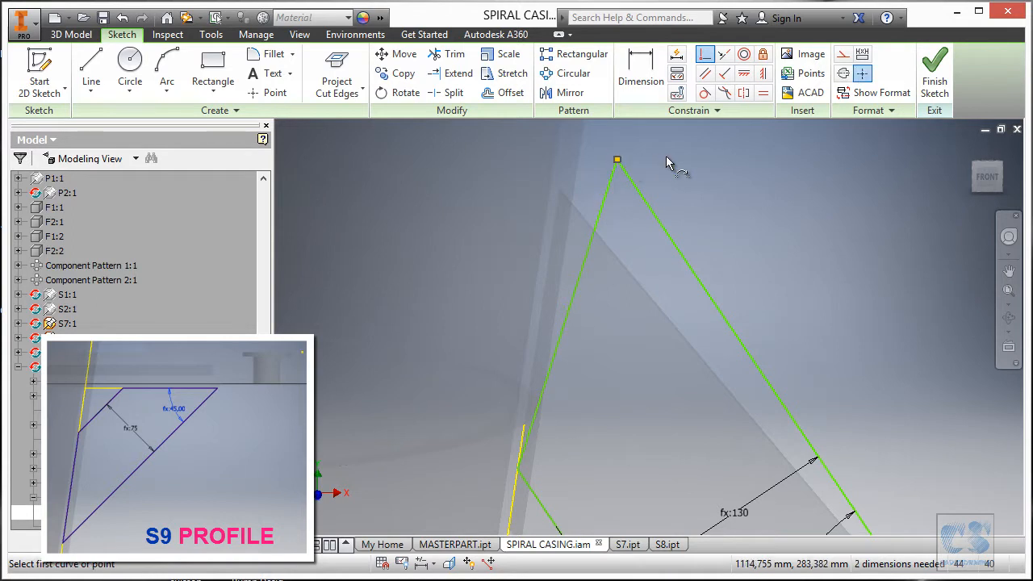
Delete the coincident constraint tying the casing-side edge's lower corner to the projected casing line and drag the corner off that line
{"action": "scroll", "coordinate": [645, 210], "scroll_direction": "down", "scroll_amount": 2}
{"action": "scroll", "coordinate": [615, 250], "scroll_direction": "up", "scroll_amount": 5}
{"action": "mouse_move", "coordinate": [610, 272]}
{"action": "left_mouse_down"}
{"action": "mouse_move", "coordinate": [634, 285]}
{"action": "mouse_move", "coordinate": [637, 270]}
{"action": "mouse_move", "coordinate": [629, 316]}
{"action": "left_mouse_up"}
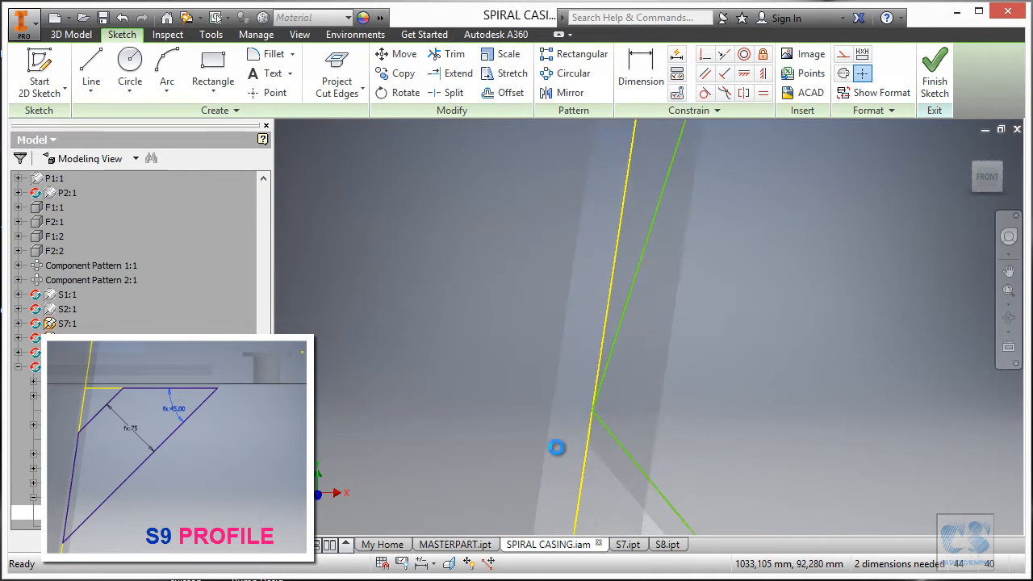
{"action": "scroll", "coordinate": [557, 454], "scroll_direction": "up", "scroll_amount": 5}
{"action": "left_click", "coordinate": [618, 415]}
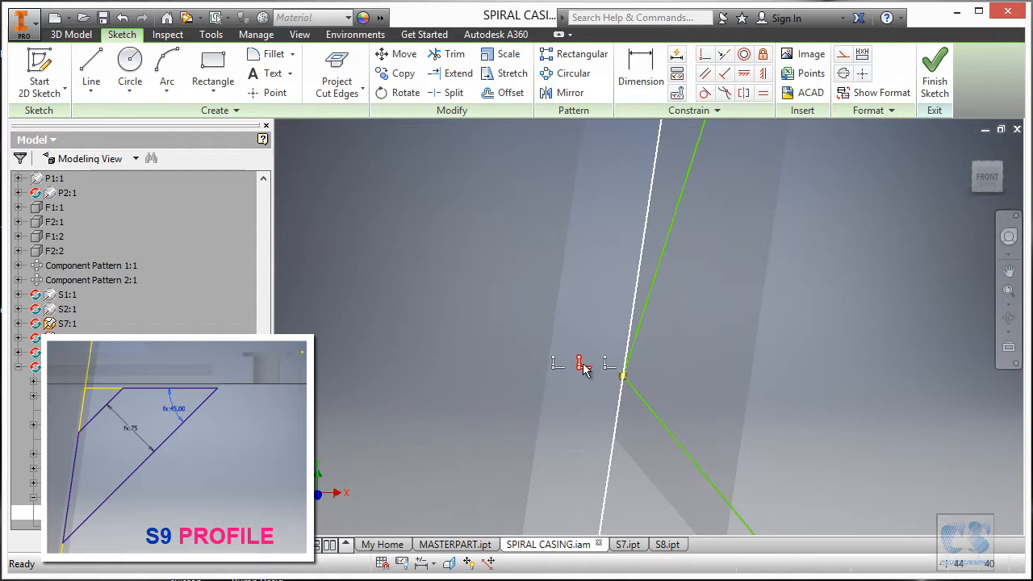
{"action": "right_click", "coordinate": [582, 368]}
{"action": "left_click", "coordinate": [581, 317]}
{"action": "mouse_move", "coordinate": [636, 376]}
{"action": "left_mouse_down"}
{"action": "mouse_move", "coordinate": [706, 360]}
{"action": "mouse_move", "coordinate": [655, 361]}
{"action": "left_mouse_up"}
{"action": "left_click", "coordinate": [637, 349]}
{"action": "left_click", "coordinate": [637, 356]}
{"action": "scroll", "coordinate": [677, 359], "scroll_direction": "down", "scroll_amount": 5}
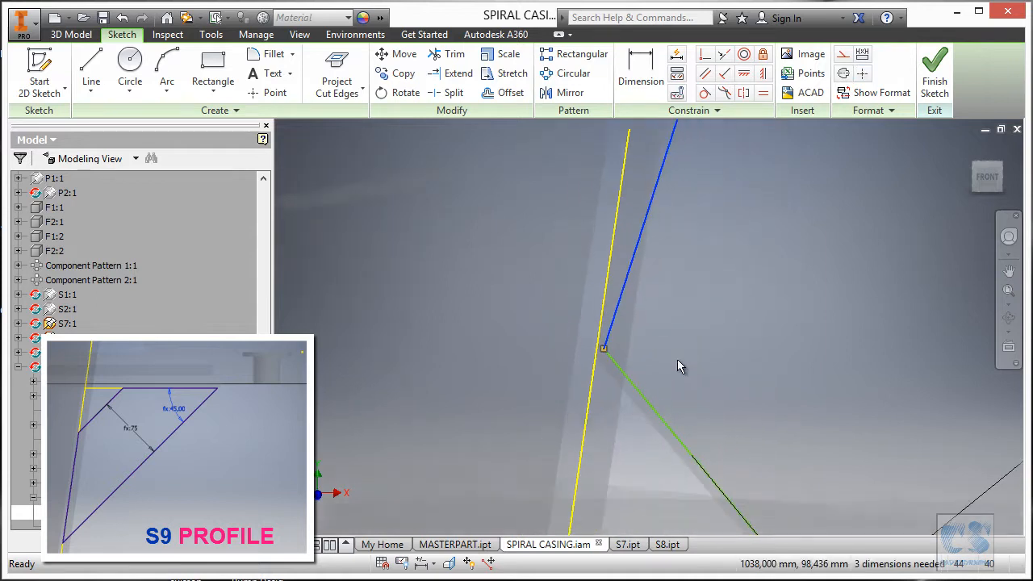
{"action": "scroll", "coordinate": [708, 366], "scroll_direction": "down", "scroll_amount": 3}
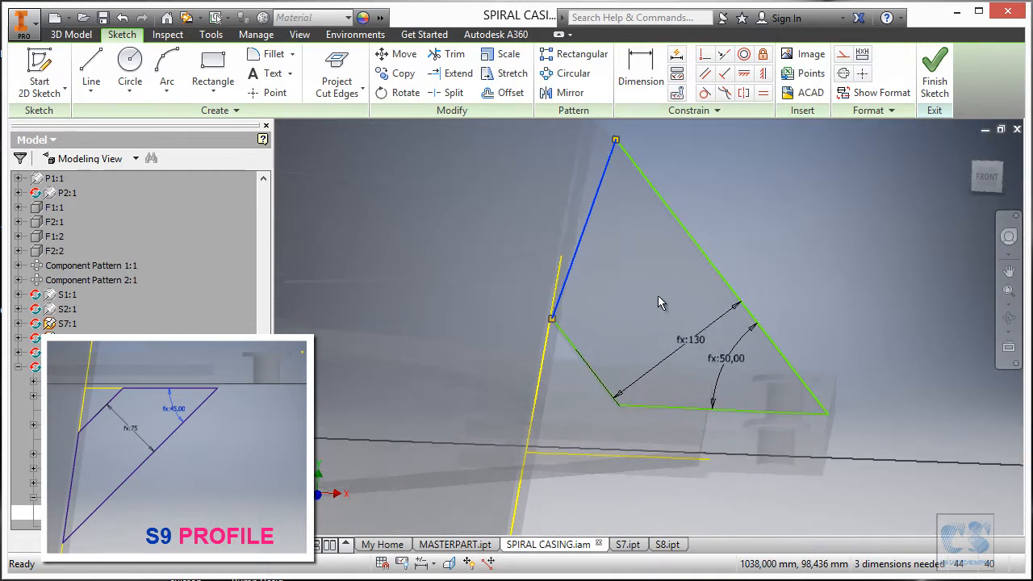
Retry the Collinear constraint between the profile's bottom edge and the projected M1 edge
{"action": "left_click", "coordinate": [687, 341]}
{"action": "left_click", "coordinate": [724, 54]}
{"action": "left_click", "coordinate": [629, 397]}
{"action": "left_click", "coordinate": [570, 450]}
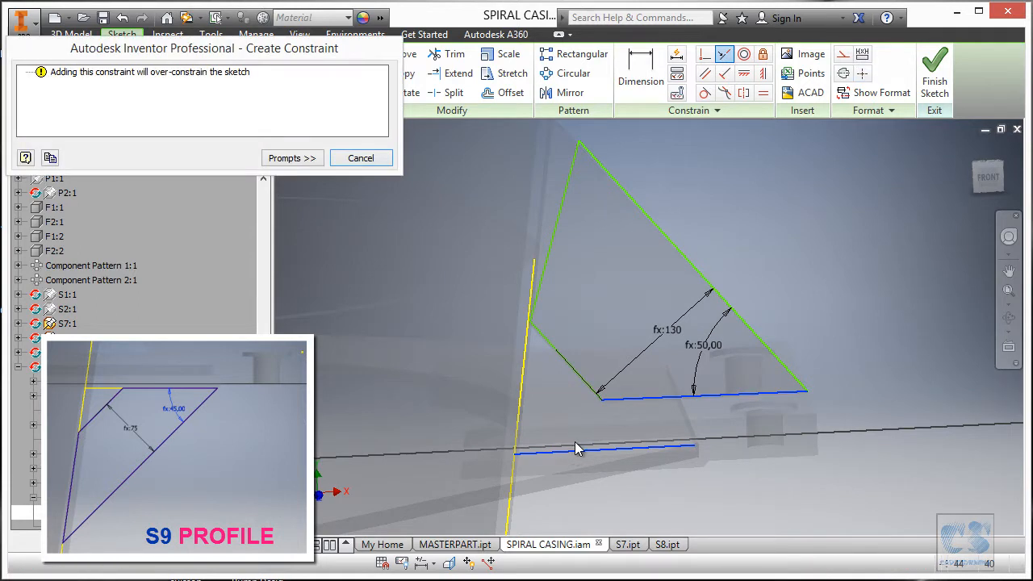
{"action": "key", "text": "Escape"}
{"action": "key", "text": "Escape"}
Drag the casing-side edge's lower corner further away from the projected casing line
{"action": "left_click_drag", "start_coordinate": [536, 326], "coordinate": [585, 306]}
{"action": "left_click", "coordinate": [556, 320]}
{"action": "scroll", "coordinate": [543, 327], "scroll_direction": "up", "scroll_amount": 5}
{"action": "left_click_drag", "start_coordinate": [453, 250], "coordinate": [573, 263]}
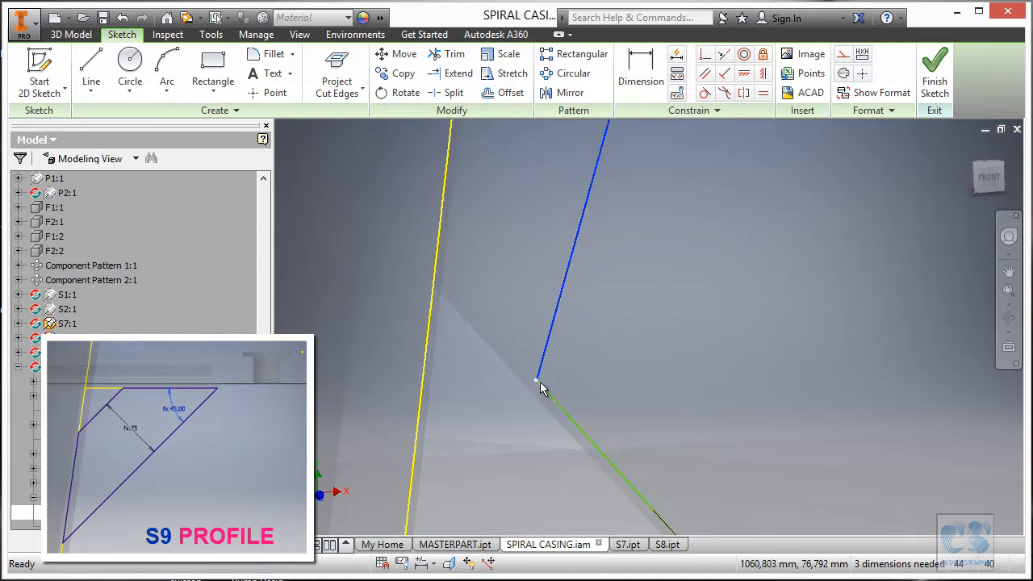
Reposition the 130 dimension and drag the casing-side end of the profile's bottom edge below the projected M1 edge
{"action": "scroll", "coordinate": [541, 385], "scroll_direction": "down", "scroll_amount": 5}
{"action": "middle_click_drag", "start_coordinate": [690, 528], "coordinate": [731, 335]}
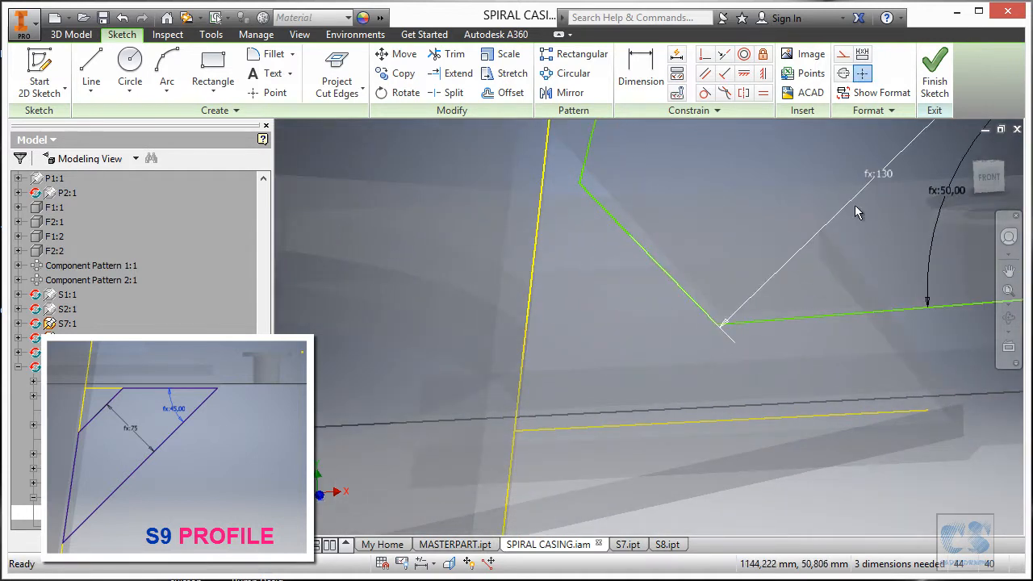
{"action": "left_click_drag", "start_coordinate": [871, 179], "coordinate": [779, 279]}
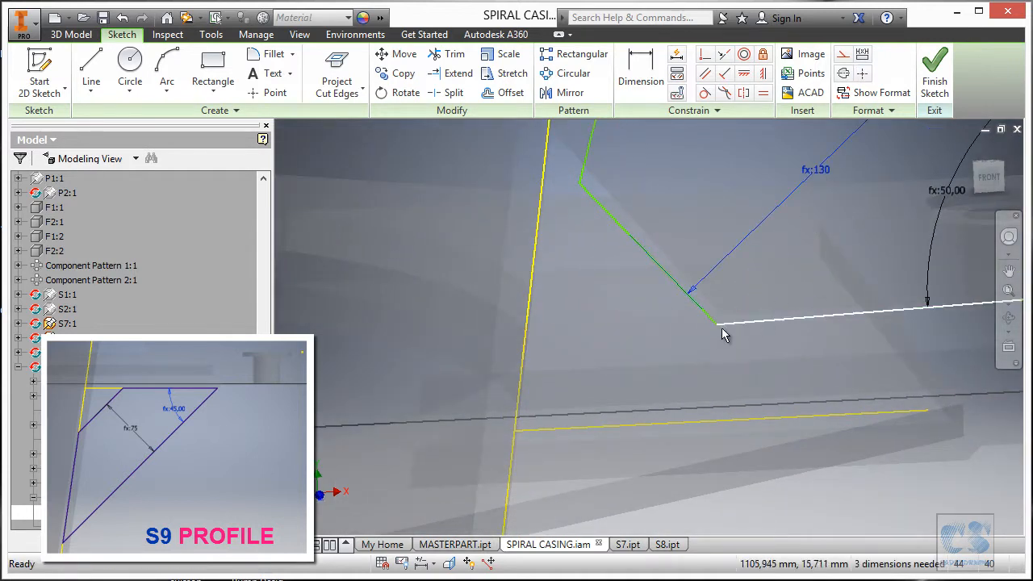
{"action": "mouse_move", "coordinate": [720, 325]}
{"action": "left_mouse_down"}
{"action": "mouse_move", "coordinate": [699, 403]}
{"action": "mouse_move", "coordinate": [714, 331]}
{"action": "mouse_move", "coordinate": [775, 464]}
{"action": "mouse_move", "coordinate": [730, 471]}
{"action": "mouse_move", "coordinate": [722, 486]}
{"action": "mouse_move", "coordinate": [728, 464]}
{"action": "left_mouse_up"}
{"action": "scroll", "coordinate": [696, 459], "scroll_direction": "up", "scroll_amount": 3}
{"action": "mouse_move", "coordinate": [819, 292]}
{"action": "left_mouse_down"}
{"action": "mouse_move", "coordinate": [812, 362]}
{"action": "mouse_move", "coordinate": [819, 314]}
{"action": "mouse_move", "coordinate": [831, 315]}
{"action": "left_mouse_up"}
{"action": "scroll", "coordinate": [847, 317], "scroll_direction": "down", "scroll_amount": 2}
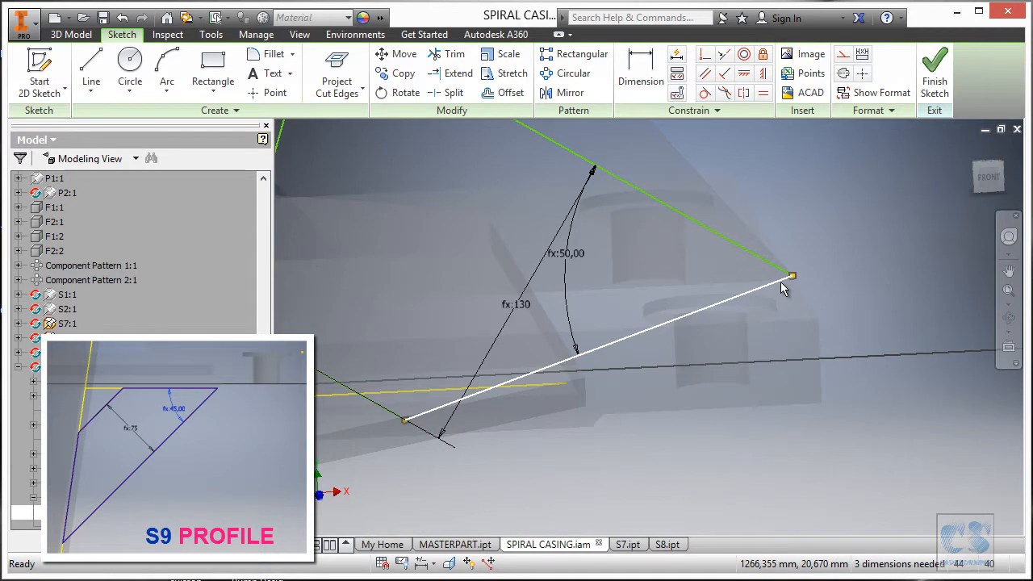
Delete the coincident constraints holding the bottom and sloped edges at the profile's outer corner
{"action": "left_click", "coordinate": [777, 270]}
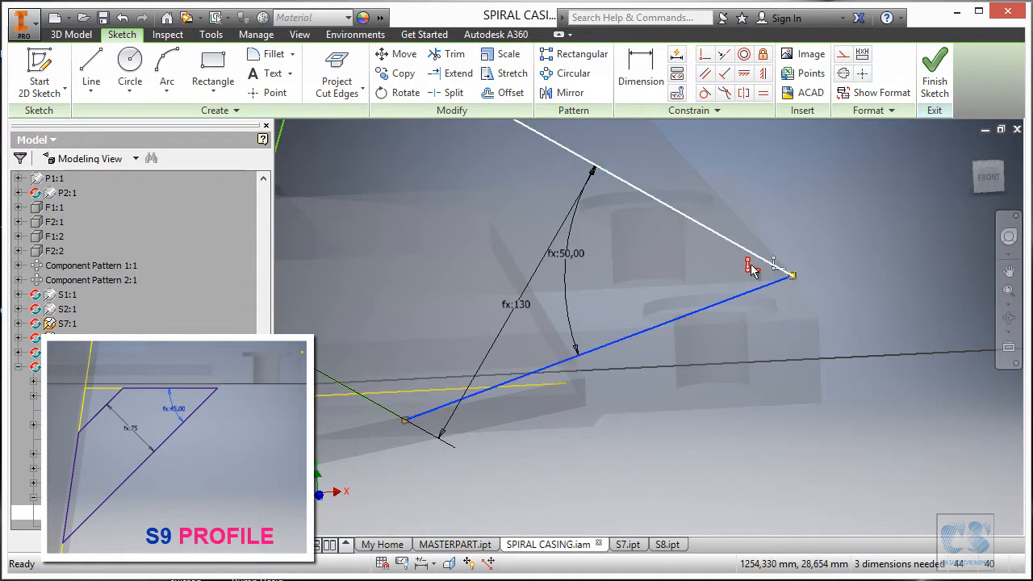
{"action": "left_click", "coordinate": [764, 246]}
{"action": "left_click", "coordinate": [762, 259]}
{"action": "left_click", "coordinate": [756, 275]}
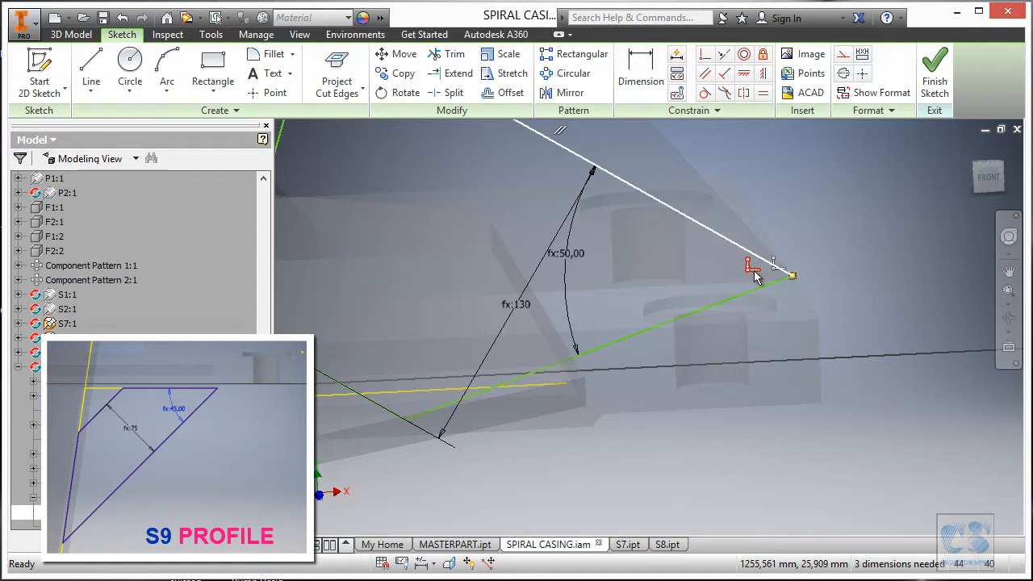
{"action": "key", "text": "Delete"}
{"action": "left_click_drag", "start_coordinate": [791, 276], "coordinate": [799, 316]}
{"action": "right_click", "coordinate": [773, 284]}
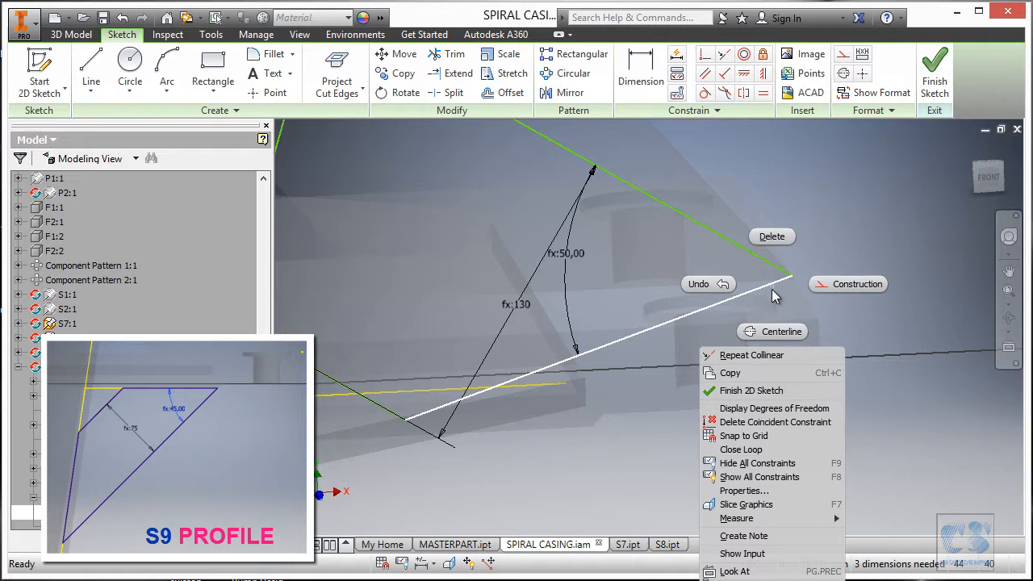
{"action": "left_click", "coordinate": [767, 422]}
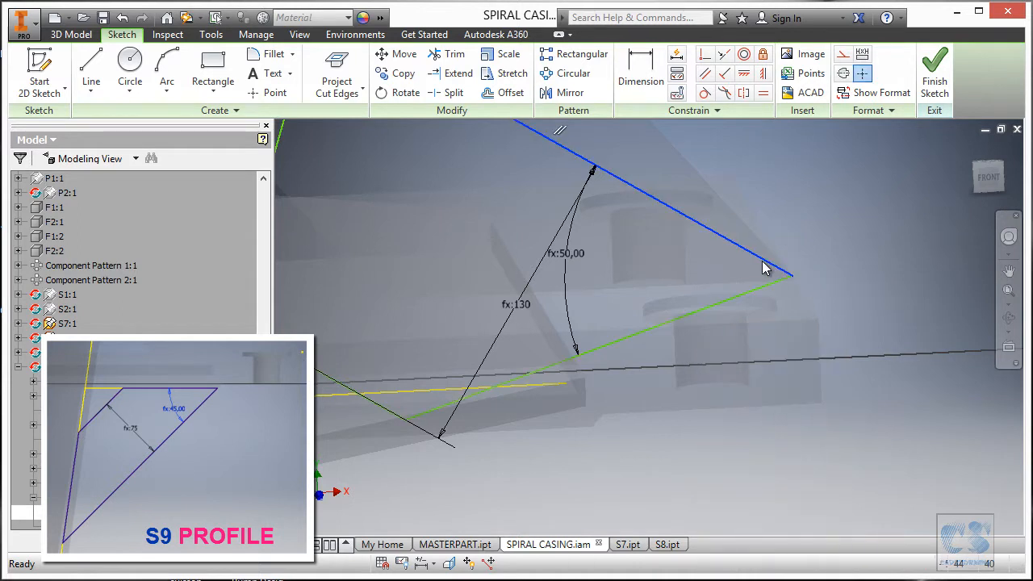
{"action": "right_click", "coordinate": [766, 268]}
{"action": "left_click", "coordinate": [774, 398]}
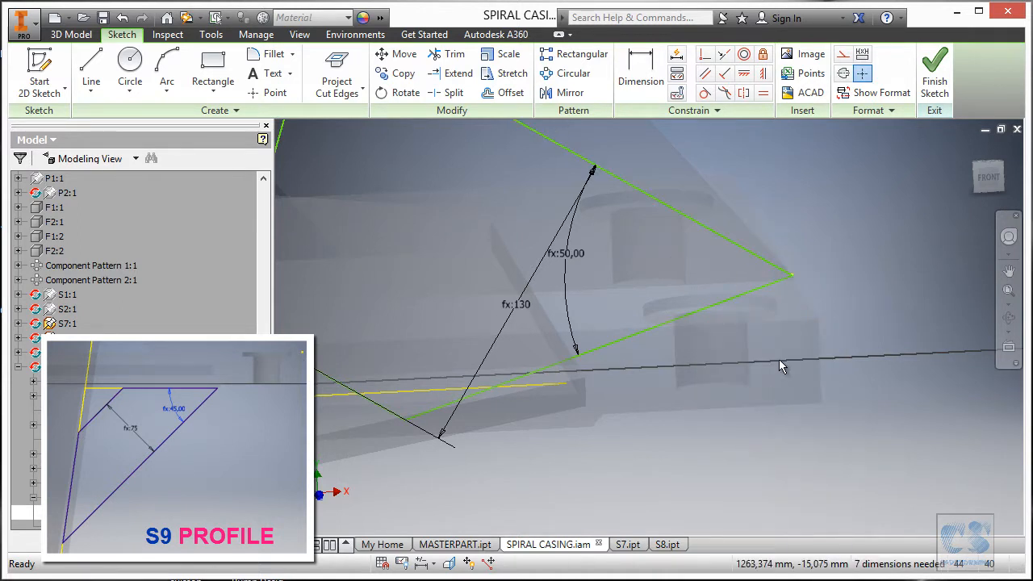
Drag the bottom and sloped edges off the fixed corner point and rejoin their outer ends with a coincident constraint
{"action": "mouse_move", "coordinate": [774, 289]}
{"action": "left_mouse_down"}
{"action": "mouse_move", "coordinate": [775, 279]}
{"action": "mouse_move", "coordinate": [821, 326]}
{"action": "left_mouse_up"}
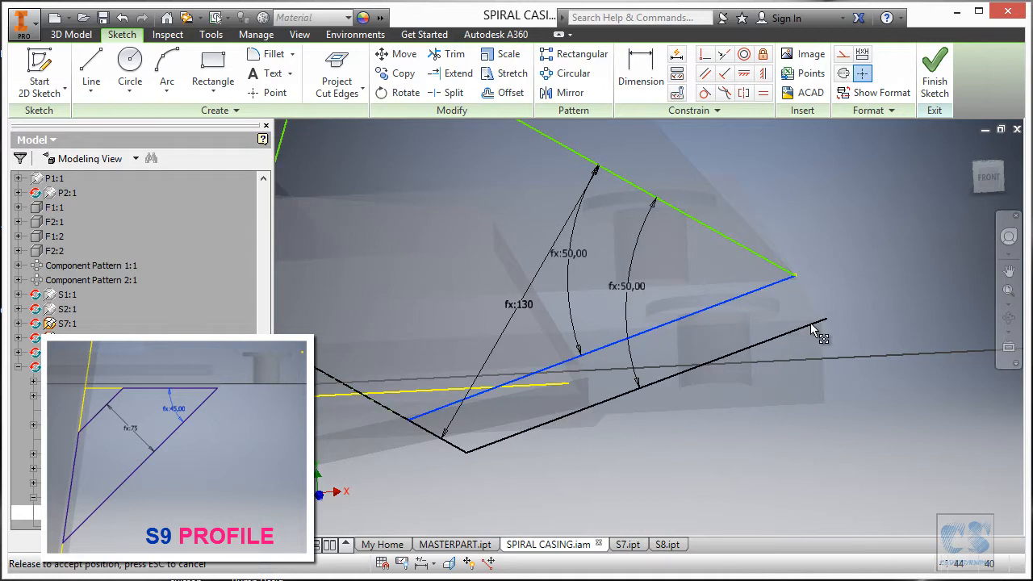
{"action": "mouse_move", "coordinate": [766, 268]}
{"action": "left_mouse_down"}
{"action": "mouse_move", "coordinate": [791, 306]}
{"action": "mouse_move", "coordinate": [832, 267]}
{"action": "left_mouse_up"}
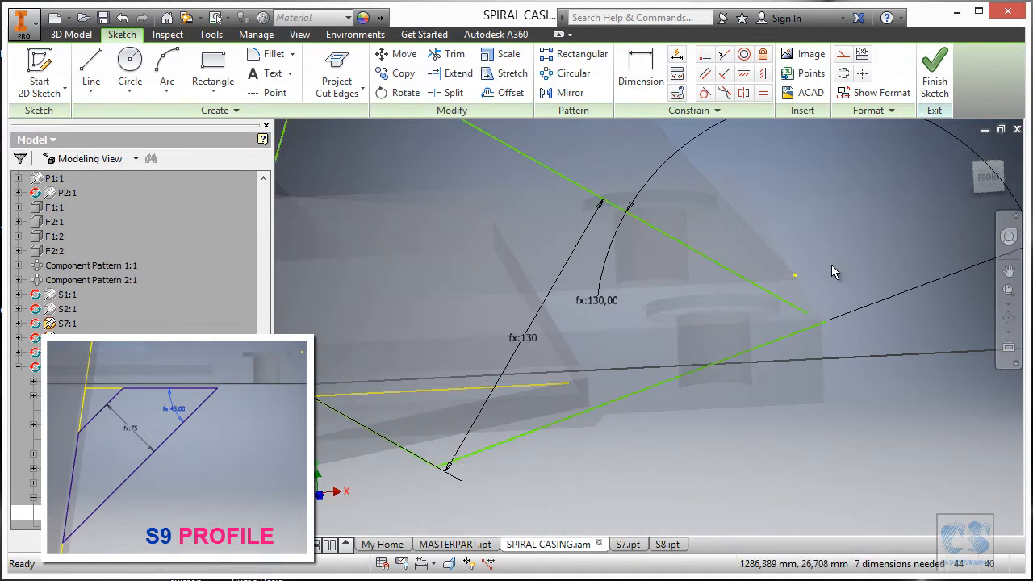
{"action": "left_click", "coordinate": [704, 54]}
{"action": "left_click", "coordinate": [807, 313]}
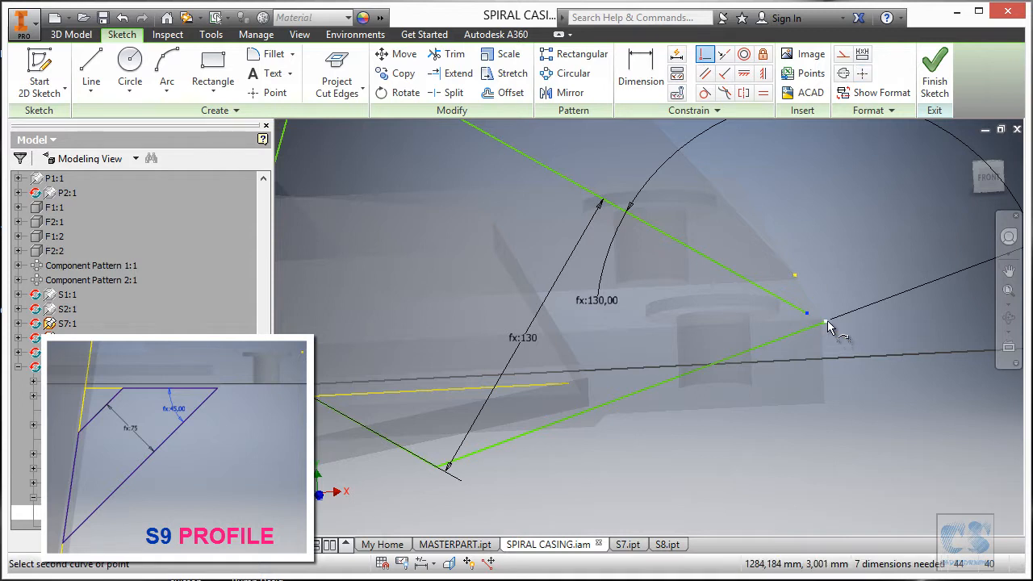
{"action": "left_click", "coordinate": [827, 322]}
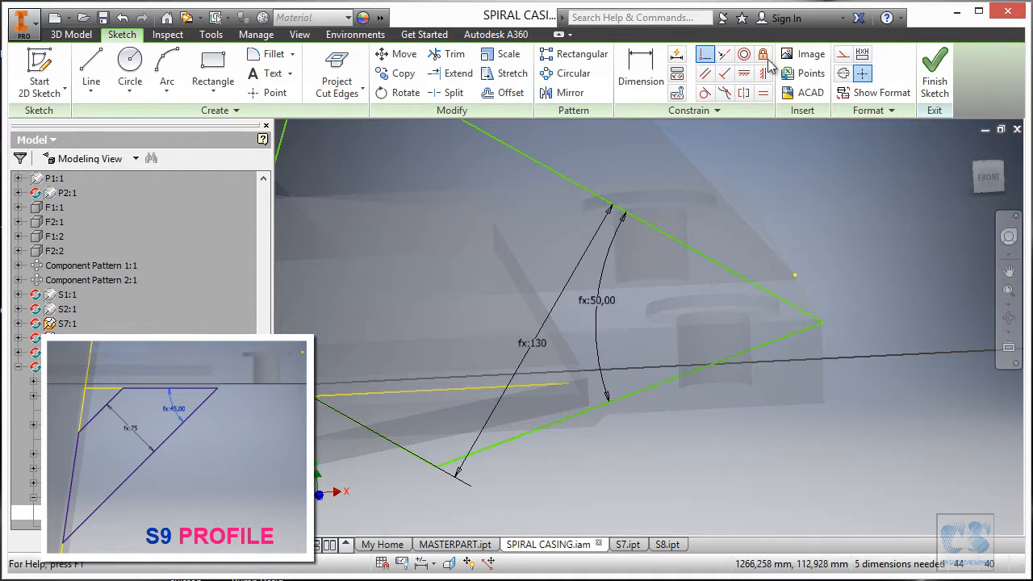
Make the profile's bottom edge collinear with the projected edge of M1's underside
{"action": "left_click", "coordinate": [729, 61]}
{"action": "left_click", "coordinate": [558, 419]}
{"action": "left_click", "coordinate": [457, 392]}
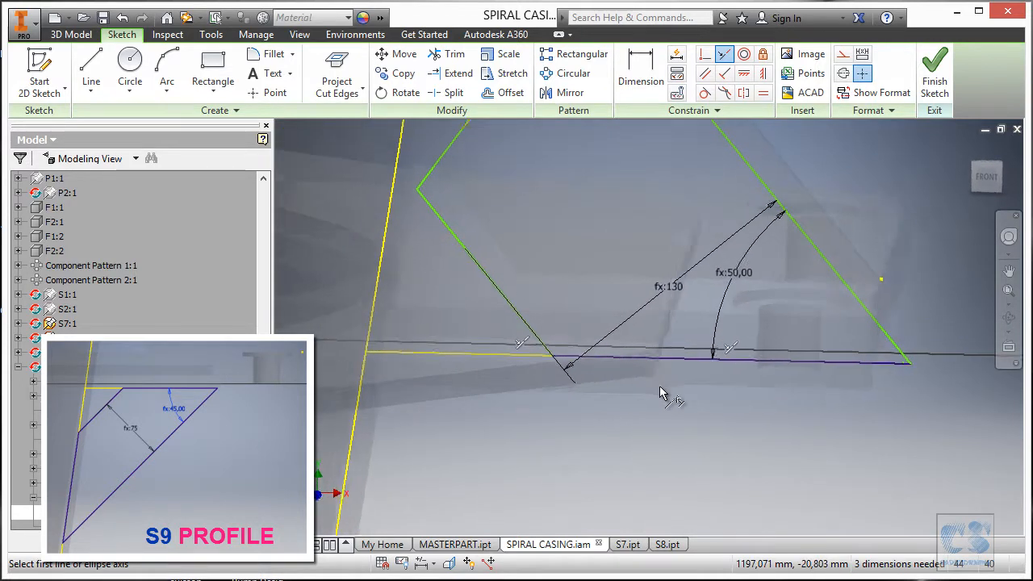
{"action": "key", "text": "Escape"}
Switch the 130 dimension to driven and back to driving, dropping its formula link
{"action": "scroll", "coordinate": [701, 326], "scroll_direction": "down", "scroll_amount": 2}
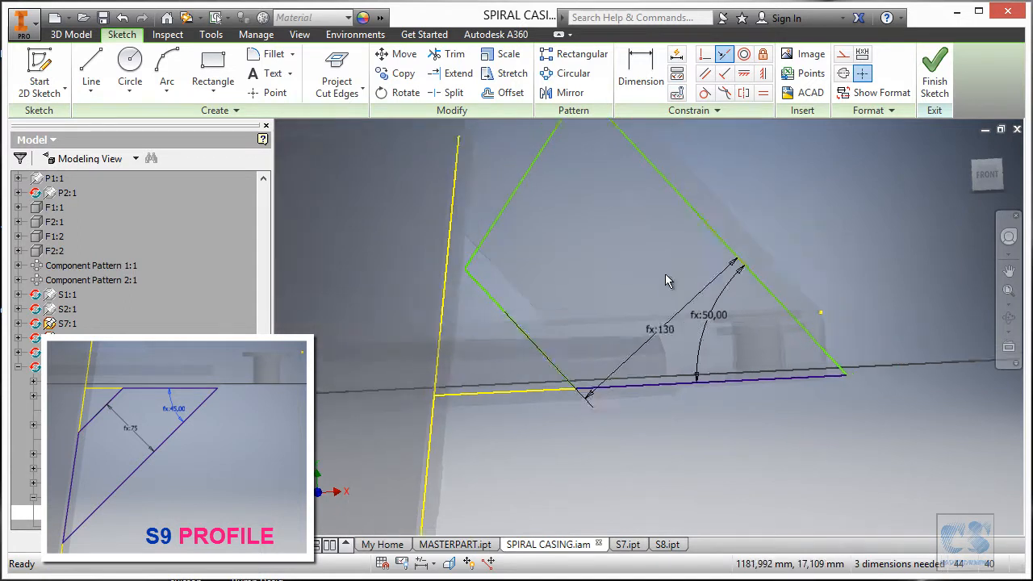
{"action": "middle_click_drag", "start_coordinate": [649, 446], "coordinate": [744, 413]}
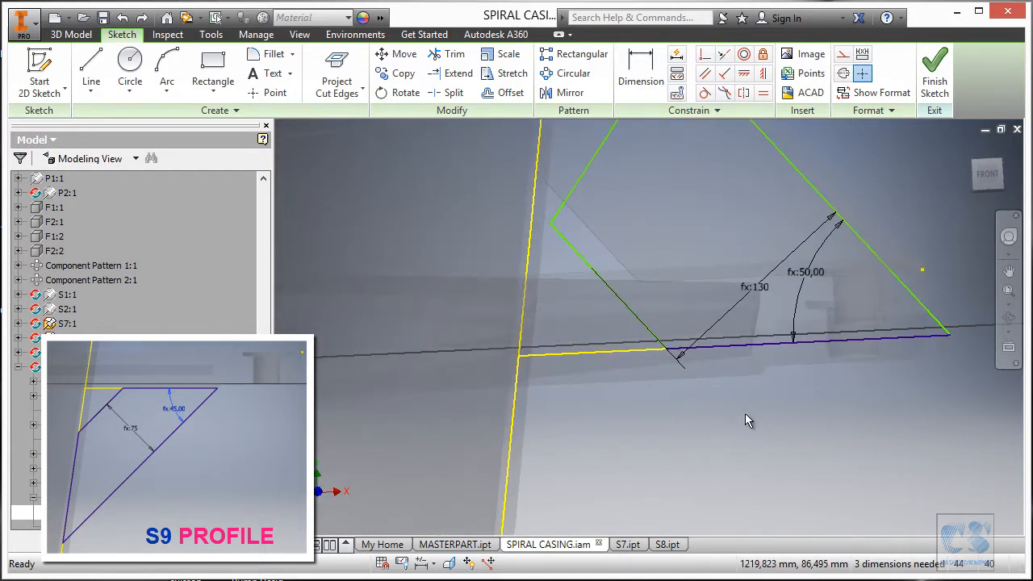
{"action": "scroll", "coordinate": [745, 413], "scroll_direction": "down", "scroll_amount": 1}
{"action": "scroll", "coordinate": [744, 297], "scroll_direction": "down", "scroll_amount": 1}
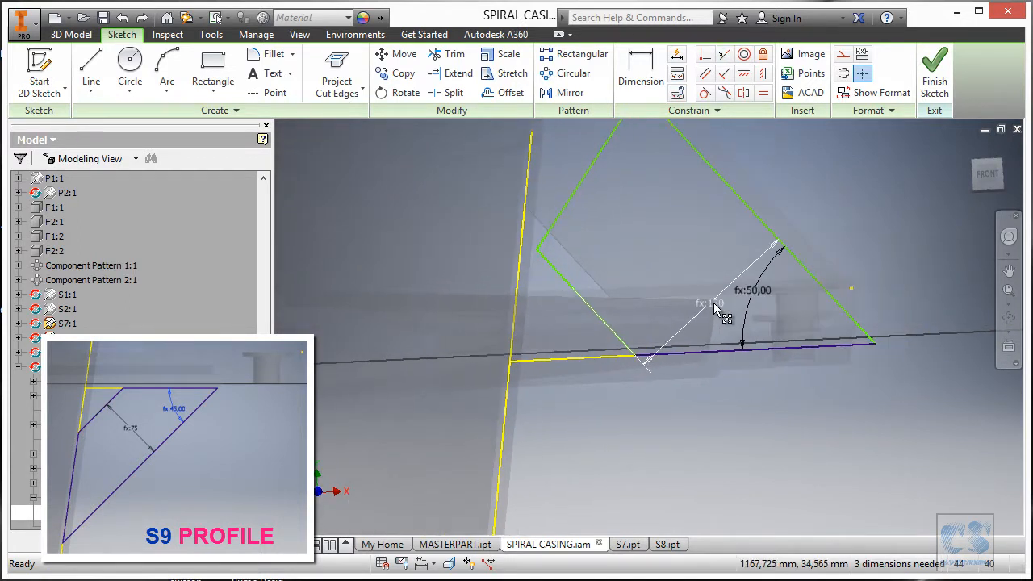
{"action": "right_click", "coordinate": [714, 305]}
{"action": "left_click", "coordinate": [795, 303]}
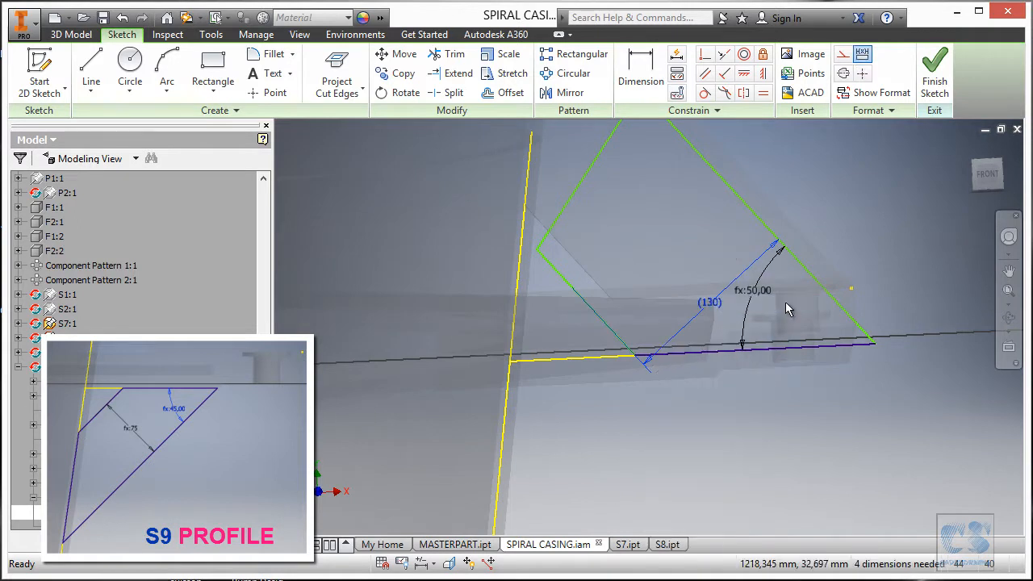
{"action": "right_click", "coordinate": [763, 294]}
{"action": "left_click", "coordinate": [851, 289]}
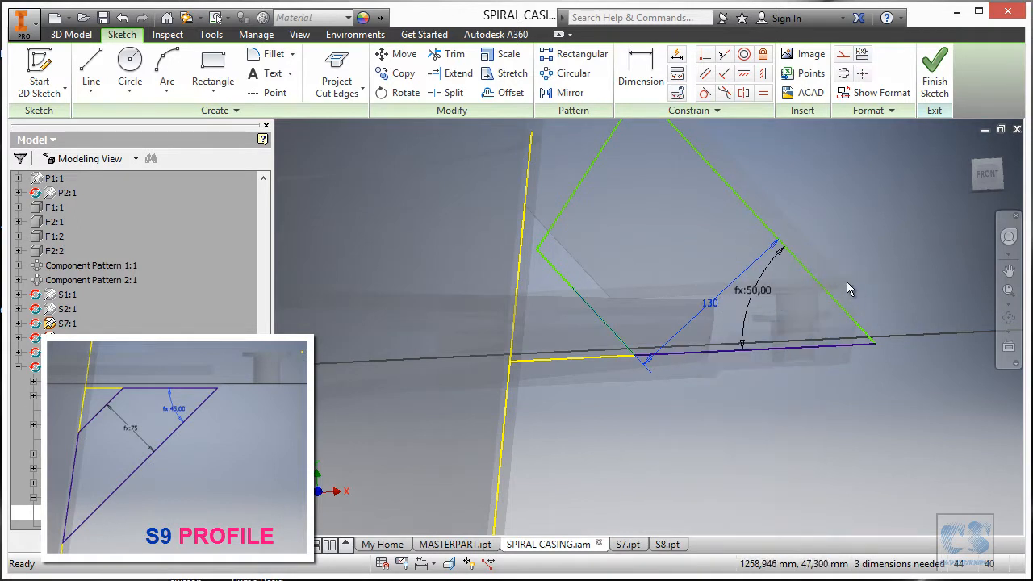
Flip the S9 profile over so it hangs below M1's underside
{"action": "mouse_move", "coordinate": [587, 164]}
{"action": "left_mouse_down"}
{"action": "mouse_move", "coordinate": [634, 219]}
{"action": "mouse_move", "coordinate": [720, 472]}
{"action": "mouse_move", "coordinate": [858, 533]}
{"action": "left_mouse_up"}
{"action": "middle_click_drag", "start_coordinate": [781, 487], "coordinate": [757, 326]}
{"action": "scroll", "coordinate": [757, 326], "scroll_direction": "up", "scroll_amount": 1}
{"action": "scroll", "coordinate": [852, 355], "scroll_direction": "down", "scroll_amount": 1}
{"action": "left_click", "coordinate": [831, 355]}
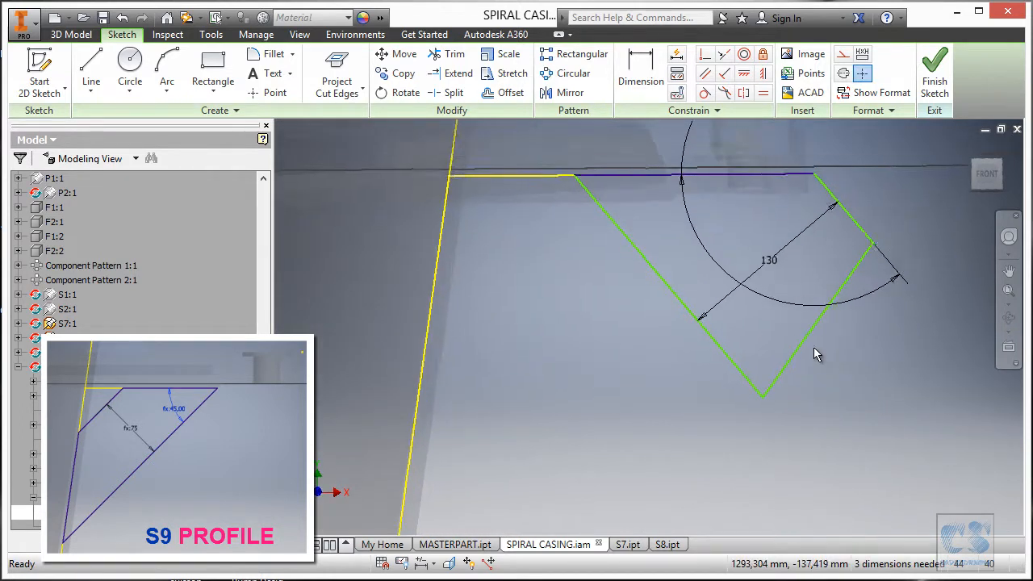
Delete the angle dimension between the profile's upper edge and its sloped side
{"action": "middle_click_drag", "start_coordinate": [728, 129], "coordinate": [677, 214]}
{"action": "scroll", "coordinate": [677, 214], "scroll_direction": "down", "scroll_amount": 1}
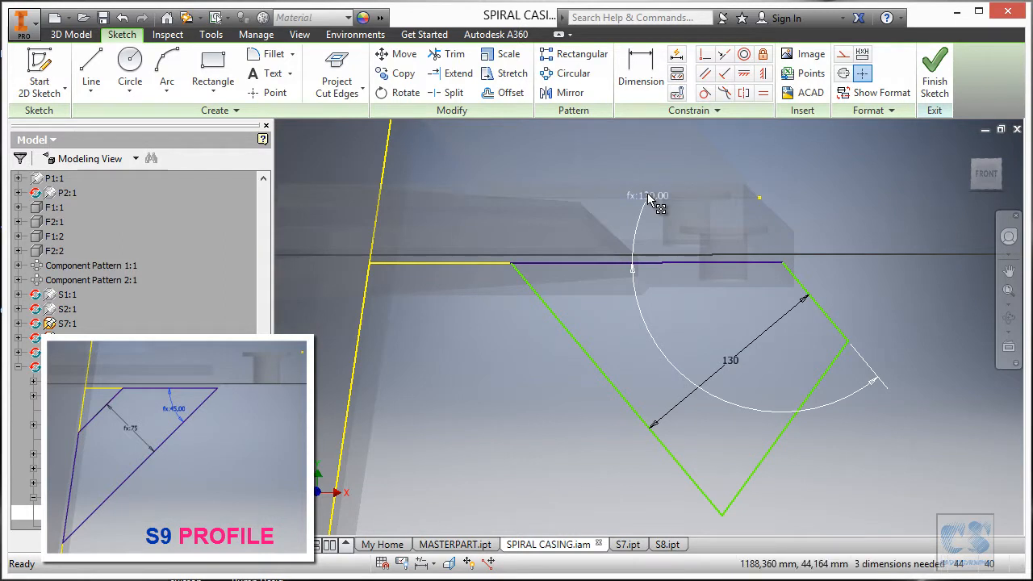
{"action": "left_click", "coordinate": [648, 199]}
{"action": "key", "text": "Delete"}
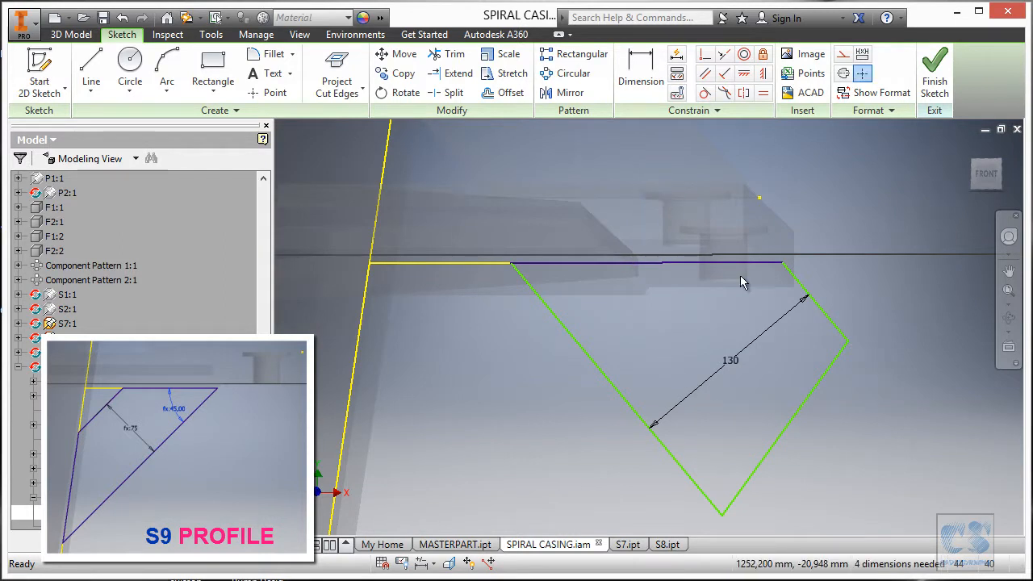
Reposition the profile's free lower corners so both side edges slope down toward the casing wall
{"action": "middle_click_drag", "start_coordinate": [779, 443], "coordinate": [779, 425]}
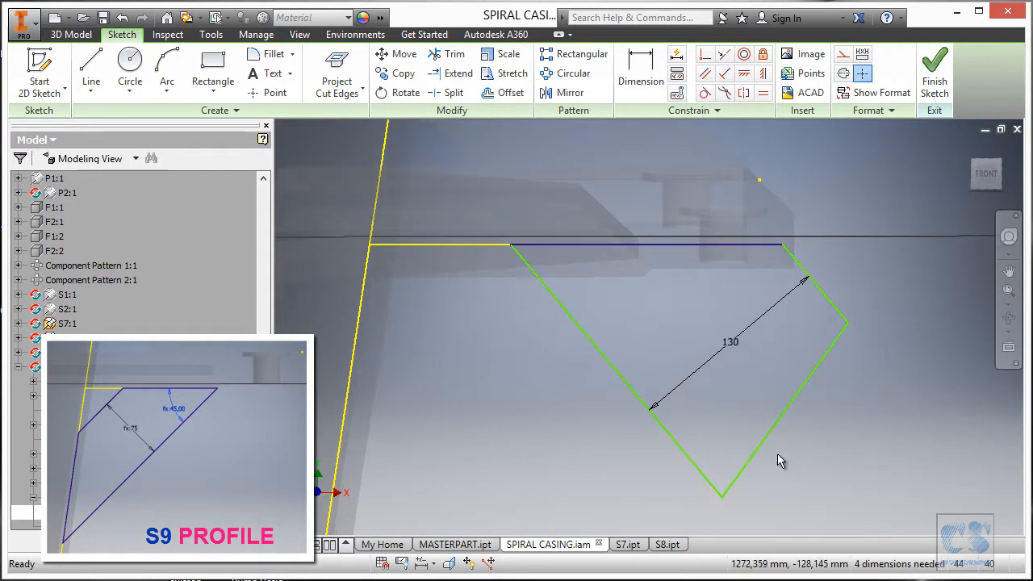
{"action": "left_click_drag", "start_coordinate": [724, 503], "coordinate": [615, 410]}
{"action": "mouse_move", "coordinate": [714, 294]}
{"action": "left_mouse_down"}
{"action": "mouse_move", "coordinate": [707, 334]}
{"action": "mouse_move", "coordinate": [657, 426]}
{"action": "mouse_move", "coordinate": [567, 453]}
{"action": "left_mouse_up"}
{"action": "scroll", "coordinate": [661, 391], "scroll_direction": "down", "scroll_amount": 2}
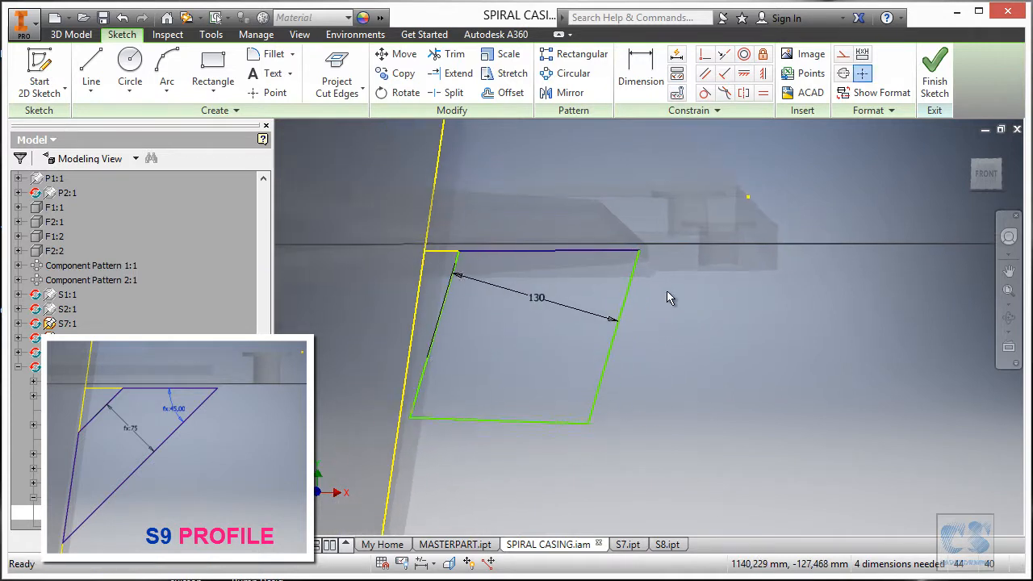
{"action": "scroll", "coordinate": [670, 310], "scroll_direction": "up", "scroll_amount": 3}
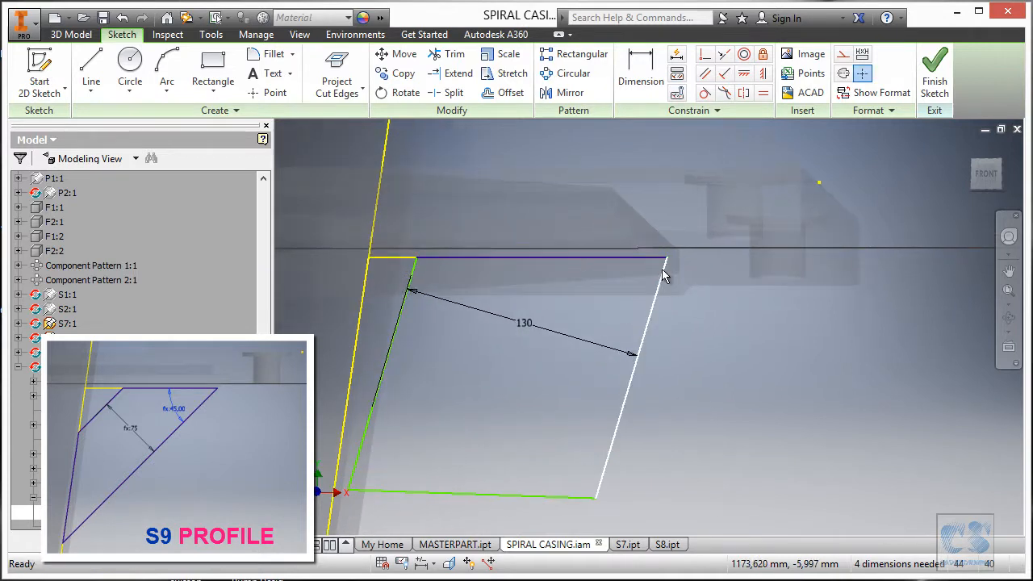
Link the 130 width dimension between the two sloped edges to the S9_Width parameter
{"action": "left_click", "coordinate": [665, 273]}
{"action": "left_click", "coordinate": [517, 322]}
{"action": "left_click", "coordinate": [627, 385]}
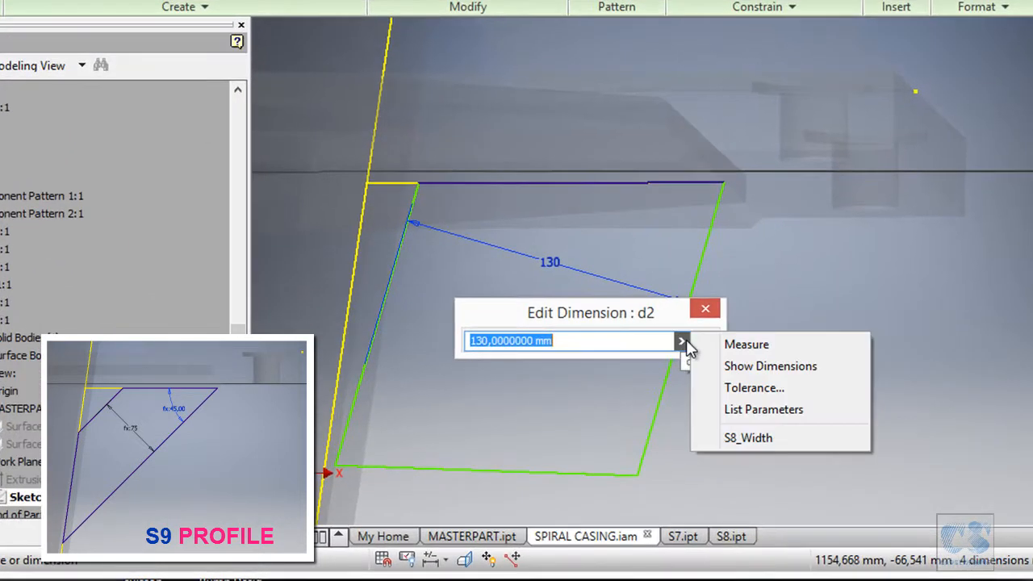
{"action": "left_click", "coordinate": [767, 412]}
{"action": "left_click_drag", "start_coordinate": [534, 377], "coordinate": [778, 206]}
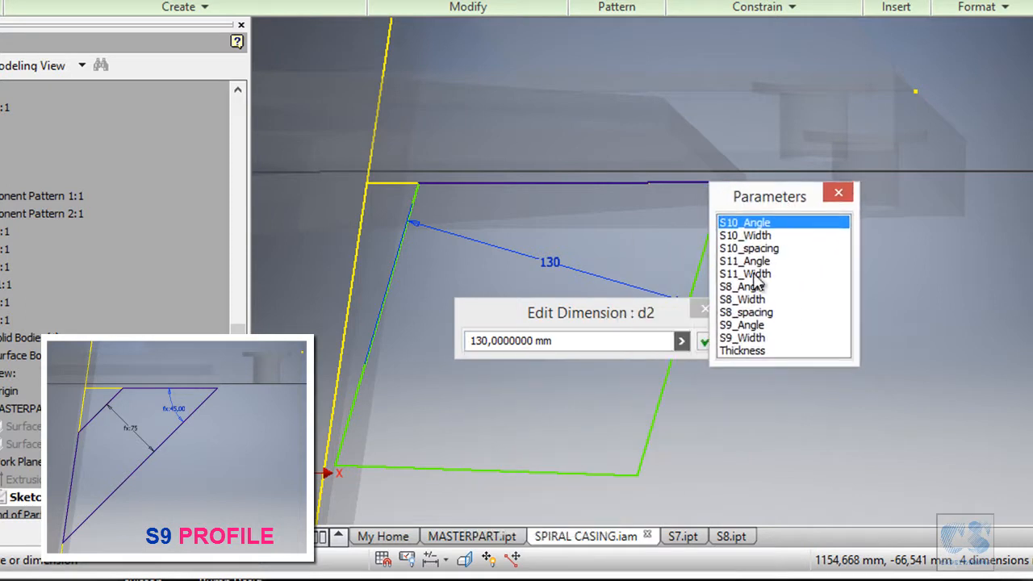
{"action": "left_click", "coordinate": [750, 338]}
{"action": "left_click", "coordinate": [704, 341]}
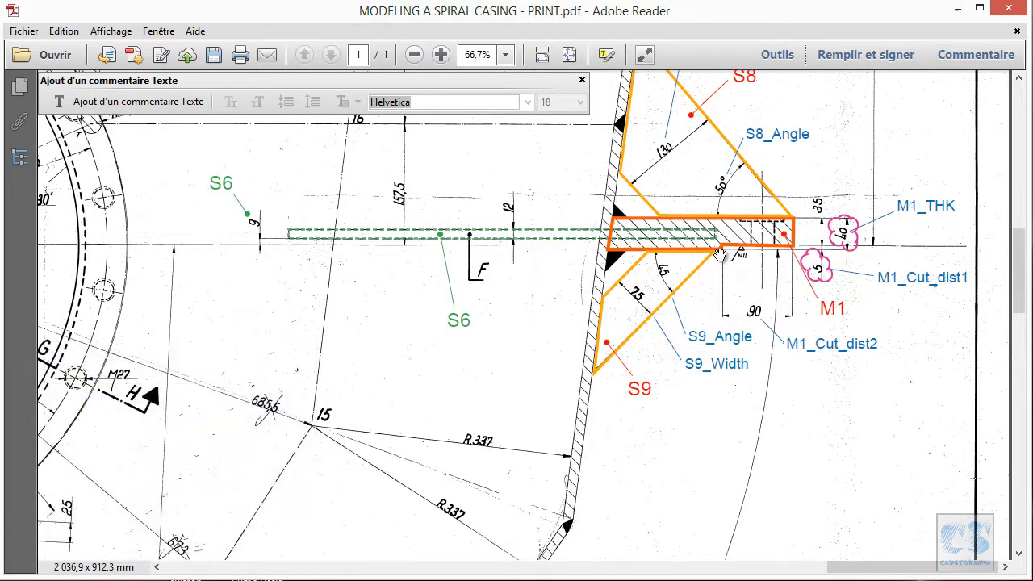
Make the profile's upper outer corner coincident with the outer endpoint of M1's projected underside edge
{"action": "scroll", "coordinate": [723, 250], "scroll_direction": "up", "scroll_amount": 3, "text": "ctrl"}
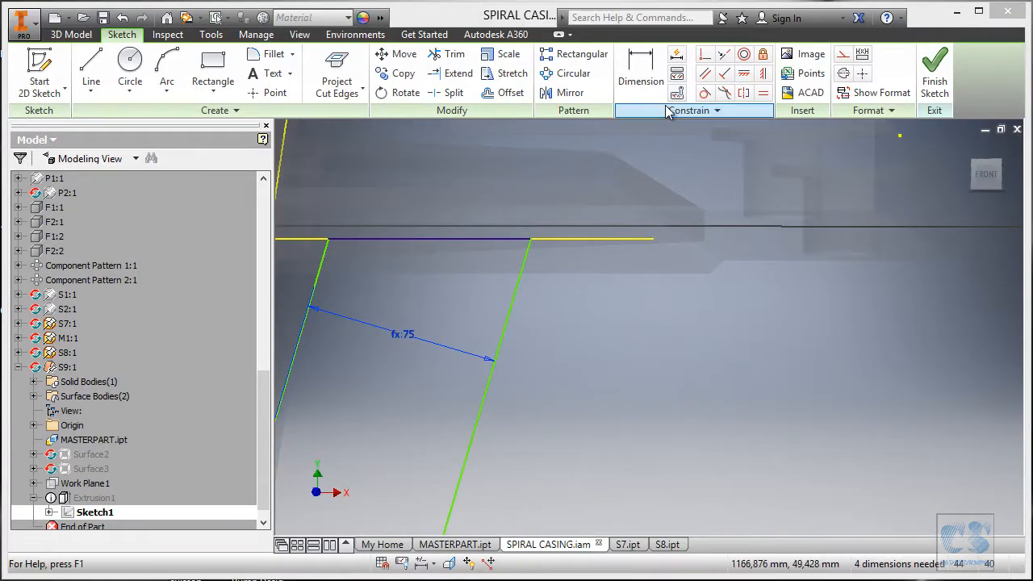
{"action": "left_click", "coordinate": [702, 56]}
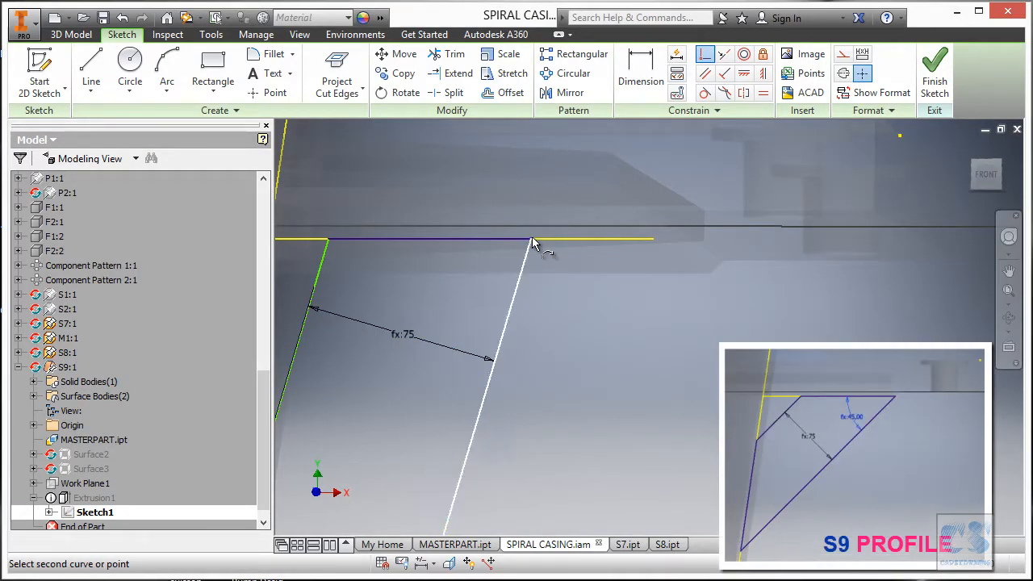
{"action": "left_click", "coordinate": [654, 239]}
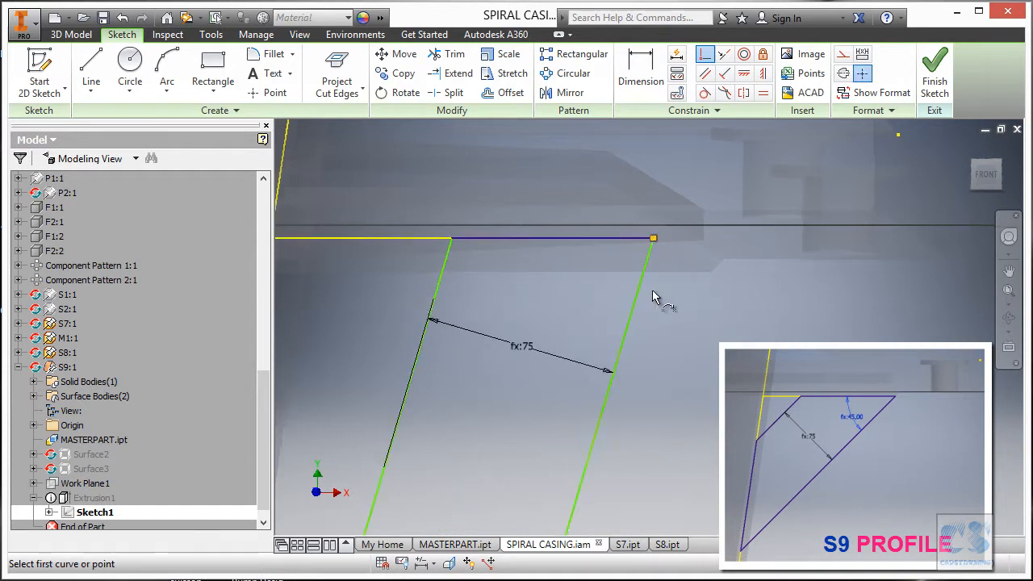
Dimension the angle between the profile's upper edge and outer sloped edge, linking it to the S9_Angle parameter
{"action": "scroll", "coordinate": [650, 281], "scroll_direction": "up", "scroll_amount": 2}
{"action": "left_click", "coordinate": [644, 63]}
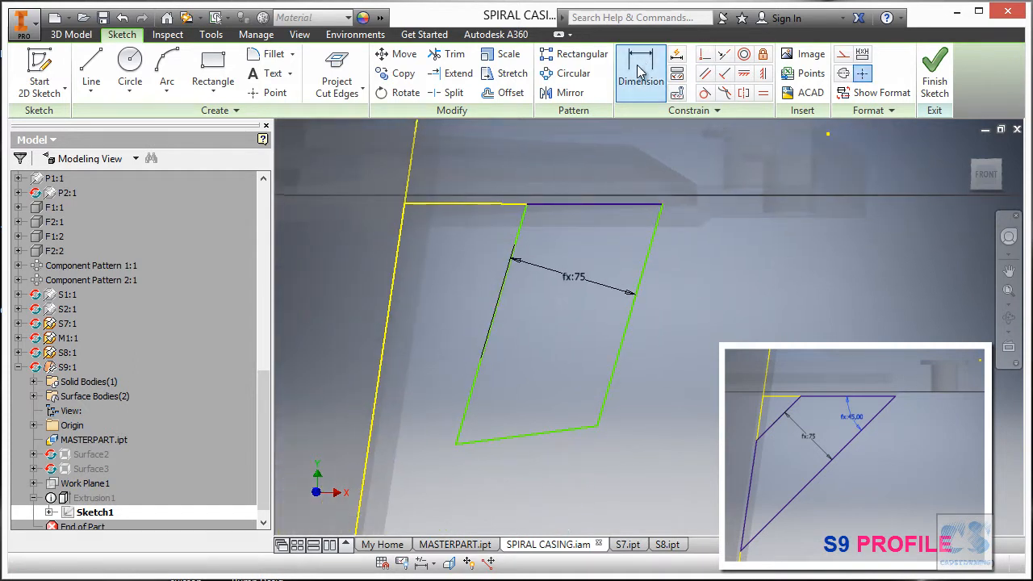
{"action": "left_click", "coordinate": [594, 204]}
{"action": "left_click", "coordinate": [646, 260]}
{"action": "left_click", "coordinate": [605, 237]}
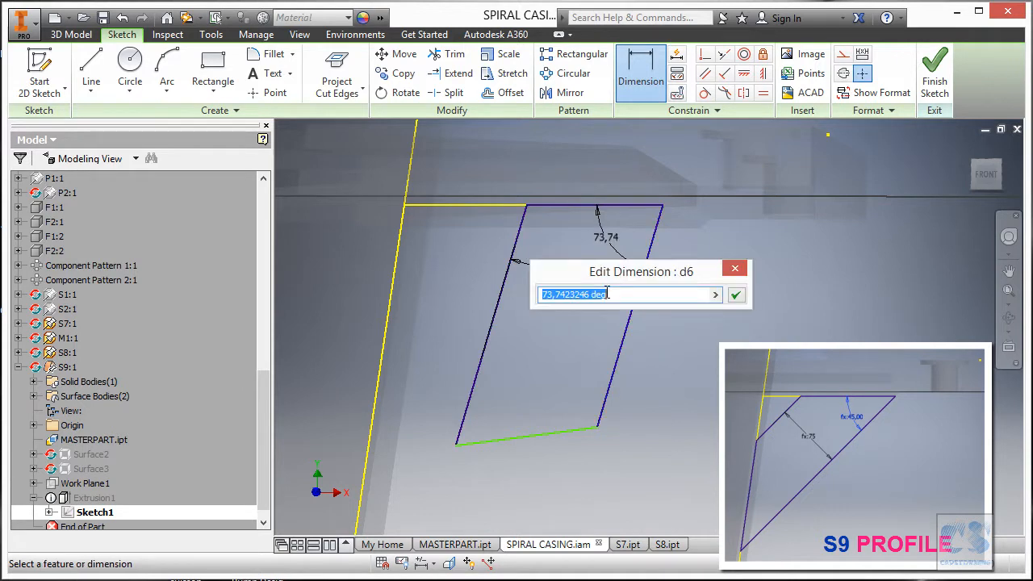
{"action": "left_click", "coordinate": [715, 294]}
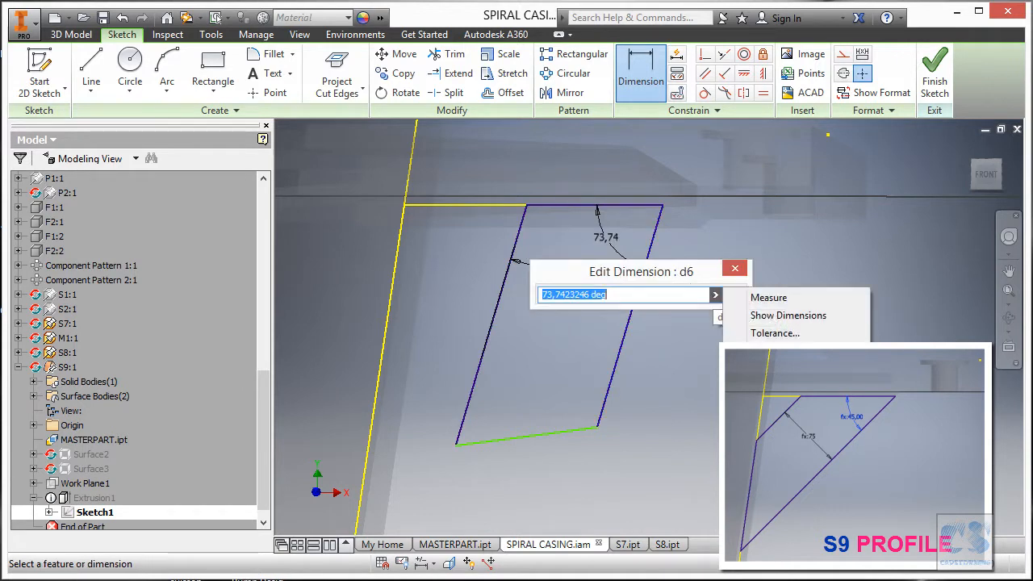
{"action": "left_click", "coordinate": [762, 352]}
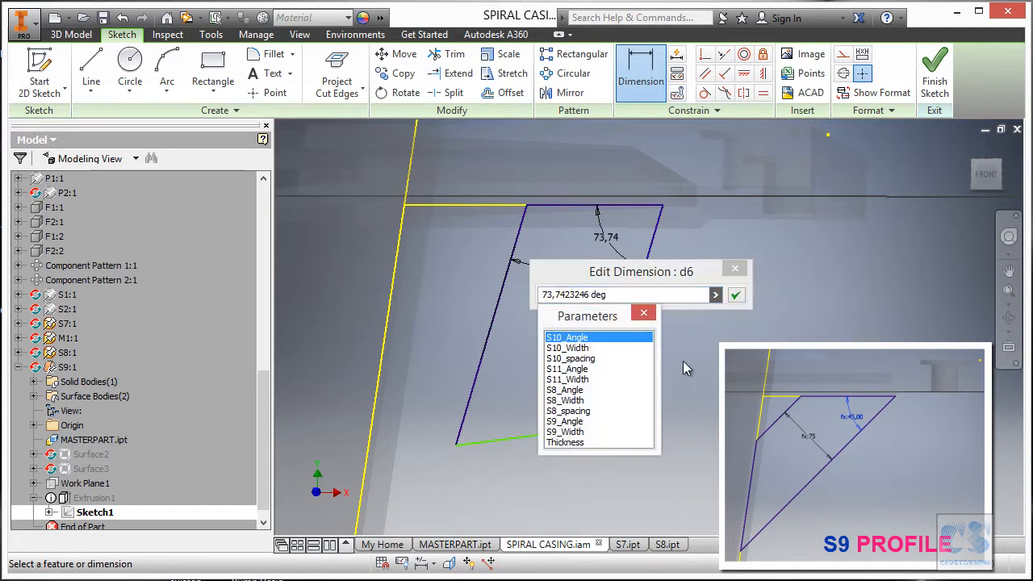
{"action": "left_click", "coordinate": [581, 422]}
{"action": "left_click", "coordinate": [735, 295]}
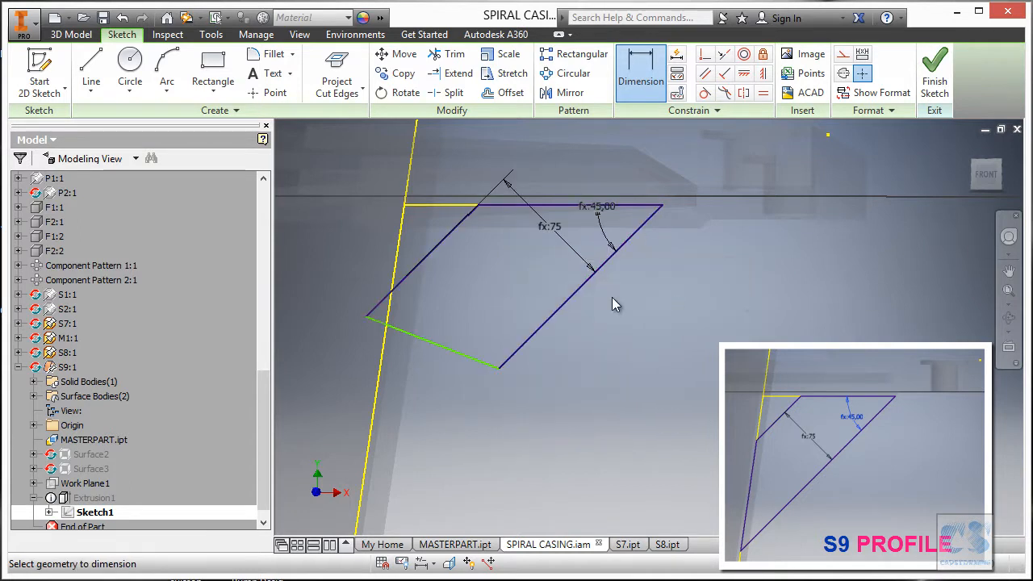
Constrain the profile's two lower corners coincident with the projected casing wall edge
{"action": "key", "text": "Escape"}
{"action": "left_click_drag", "start_coordinate": [365, 317], "coordinate": [426, 256]}
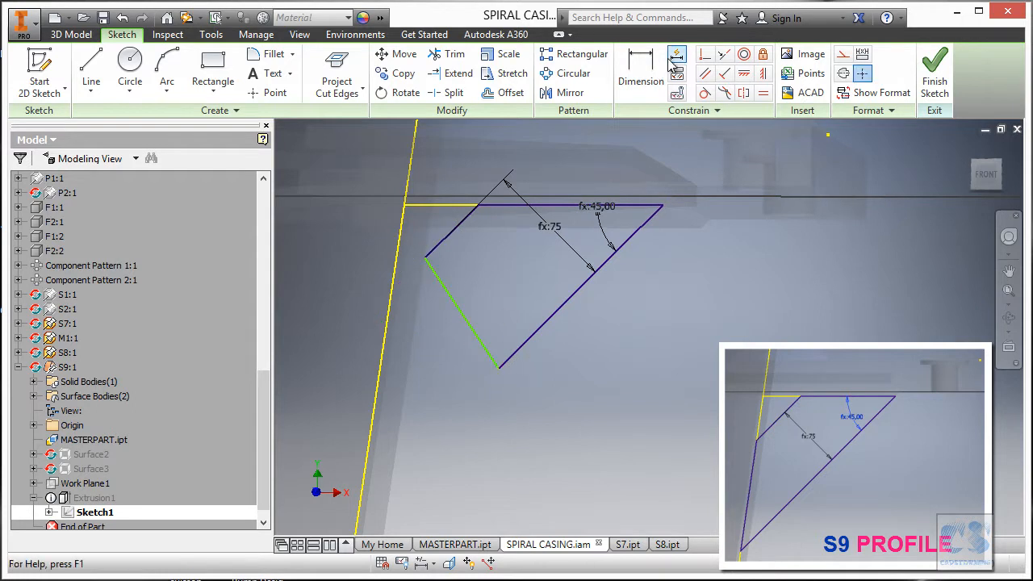
{"action": "left_click", "coordinate": [704, 54]}
{"action": "left_click", "coordinate": [430, 266]}
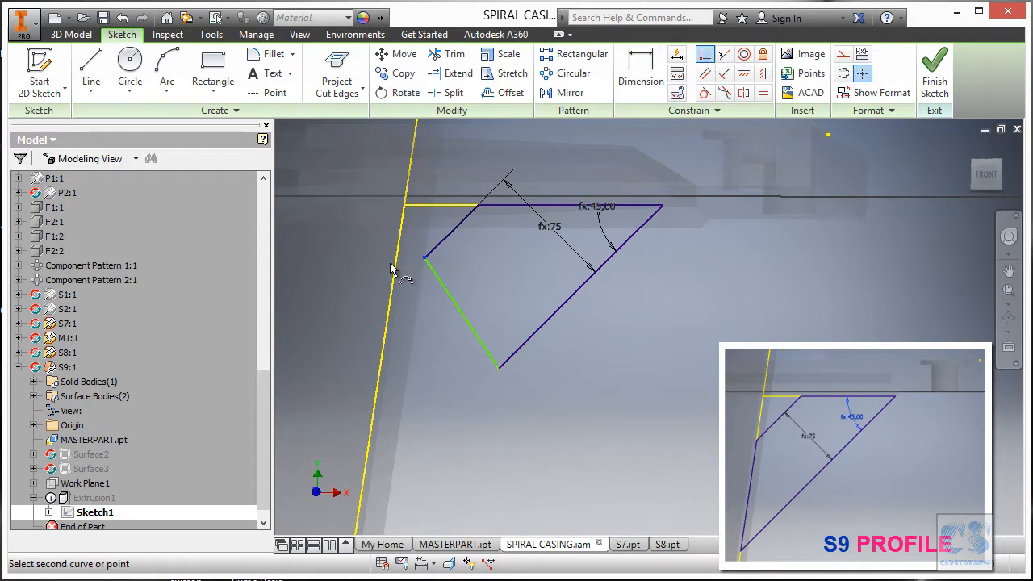
{"action": "left_click", "coordinate": [403, 272]}
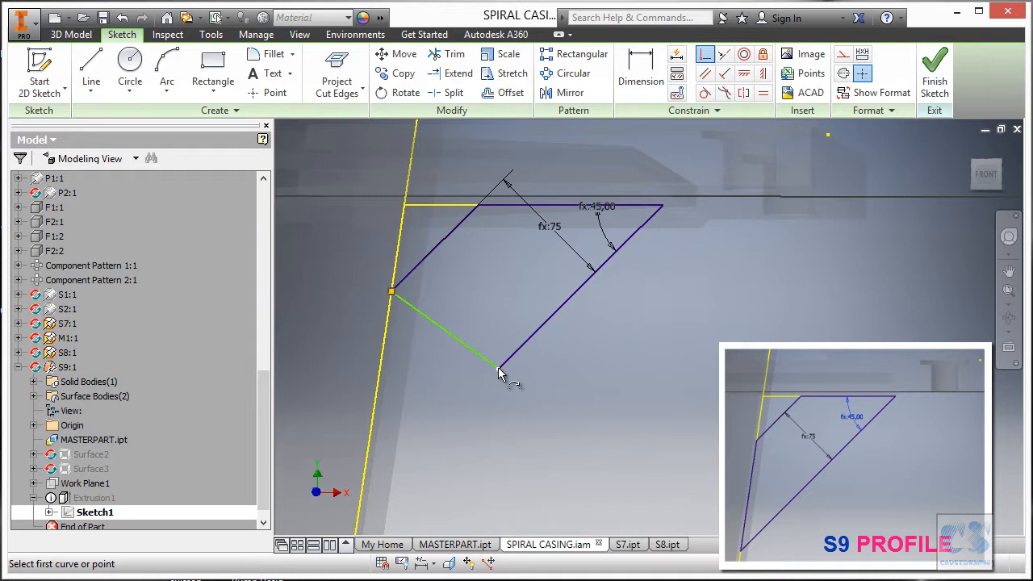
{"action": "left_click", "coordinate": [376, 400]}
{"action": "mouse_move", "coordinate": [396, 397]}
{"action": "middle_mouse_down", "text": "shift"}
{"action": "mouse_move", "coordinate": [629, 312]}
{"action": "mouse_move", "coordinate": [770, 310]}
{"action": "mouse_move", "coordinate": [769, 285]}
{"action": "mouse_move", "coordinate": [733, 283]}
{"action": "mouse_move", "coordinate": [740, 326]}
{"action": "middle_mouse_up", "text": "shift"}
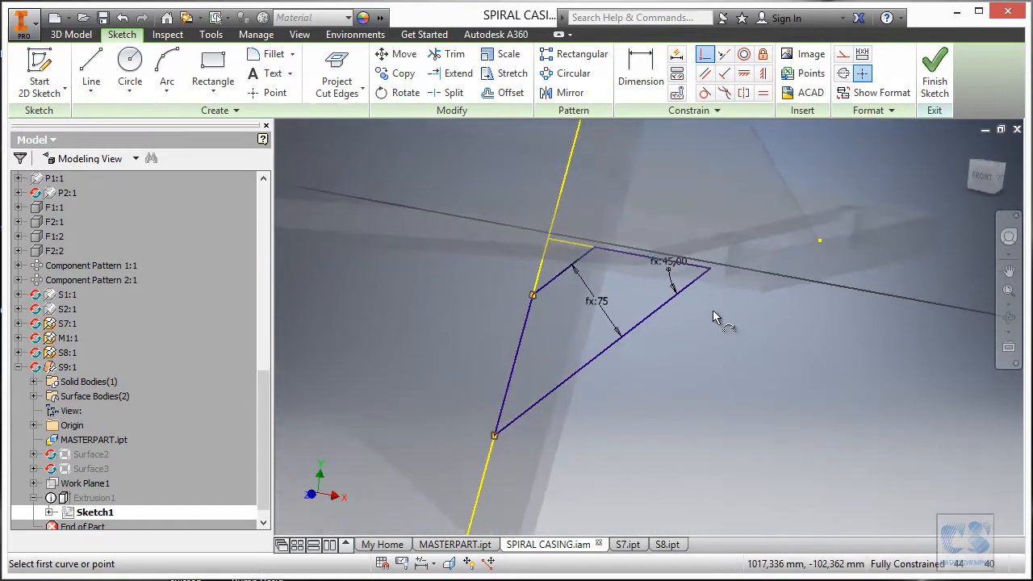
Finish the S9 sketch and return from the part to the assembly
{"action": "left_click", "coordinate": [934, 71]}
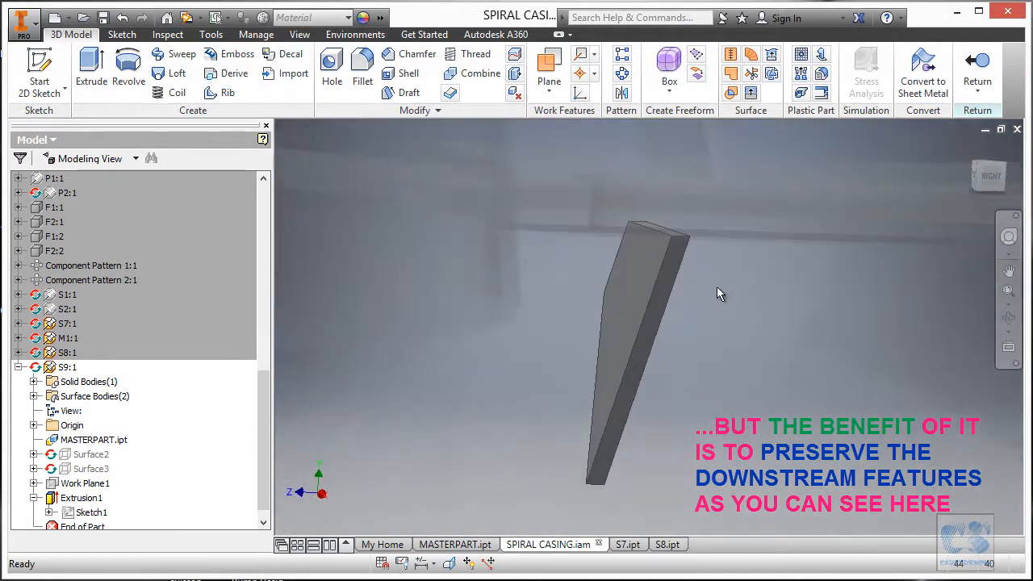
{"action": "scroll", "coordinate": [260, 437], "scroll_direction": "down", "scroll_amount": 1}
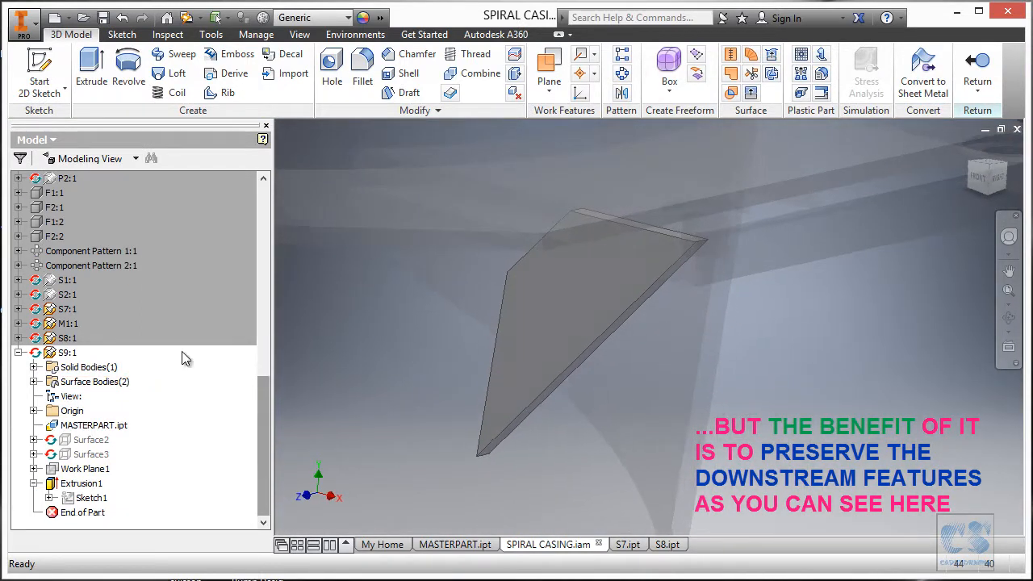
{"action": "left_click", "coordinate": [978, 66]}
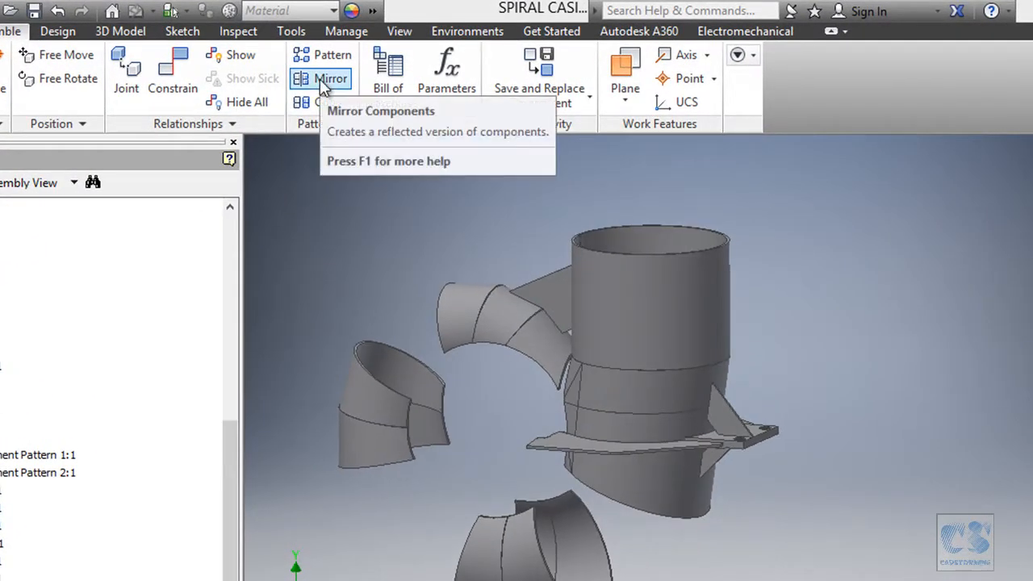
Set up a component mirror of S8 and S9 about the assembly's XY plane
{"action": "left_click", "coordinate": [322, 81]}
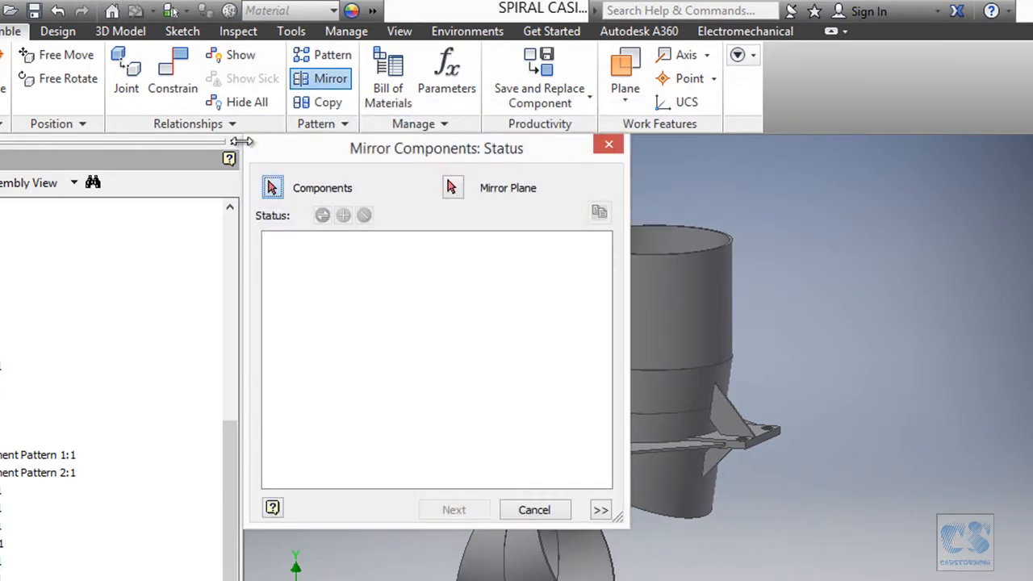
{"action": "left_click", "coordinate": [842, 337]}
{"action": "left_click", "coordinate": [781, 413]}
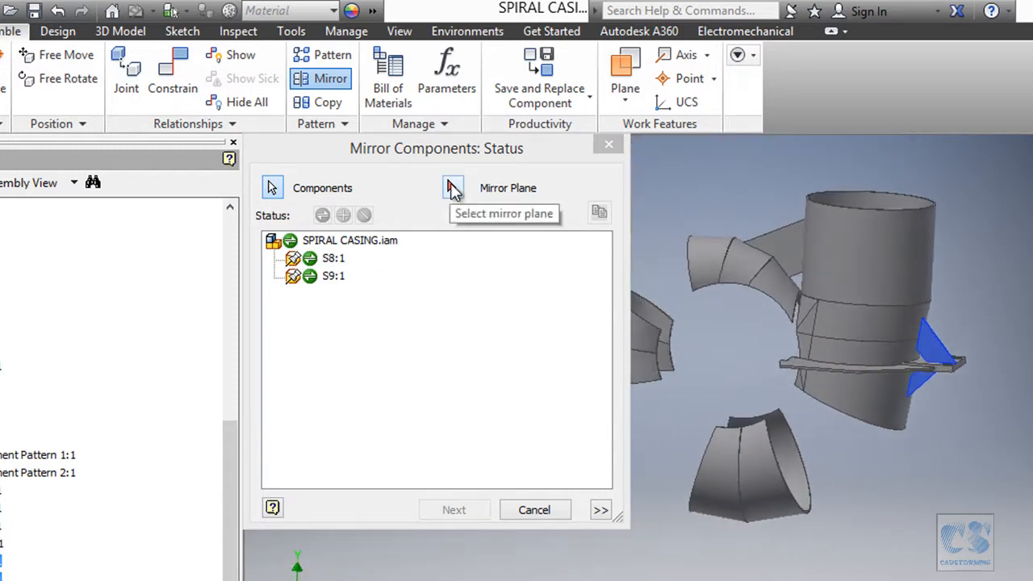
{"action": "left_click", "coordinate": [449, 186]}
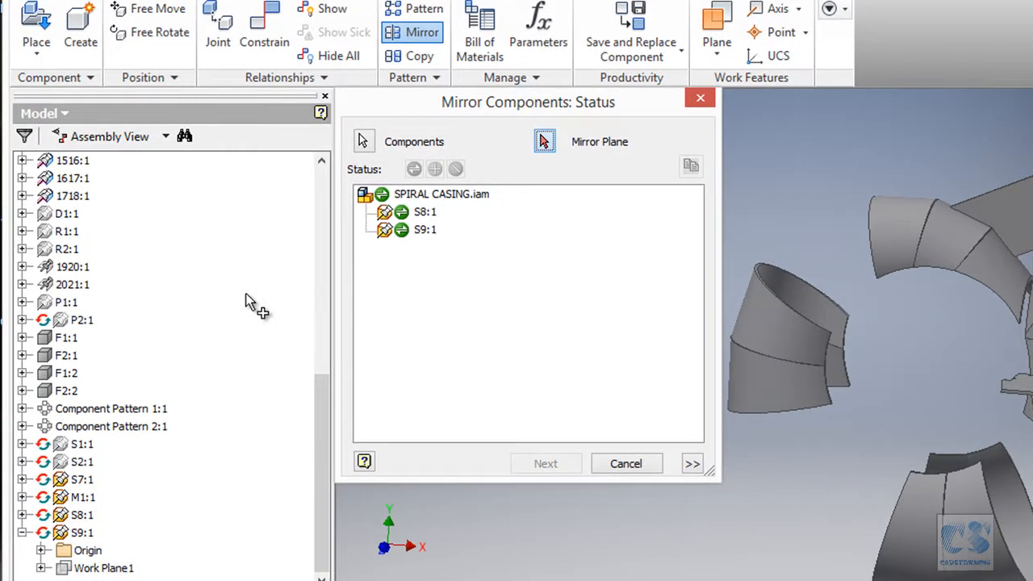
{"action": "left_click_drag", "start_coordinate": [314, 417], "coordinate": [303, 201]}
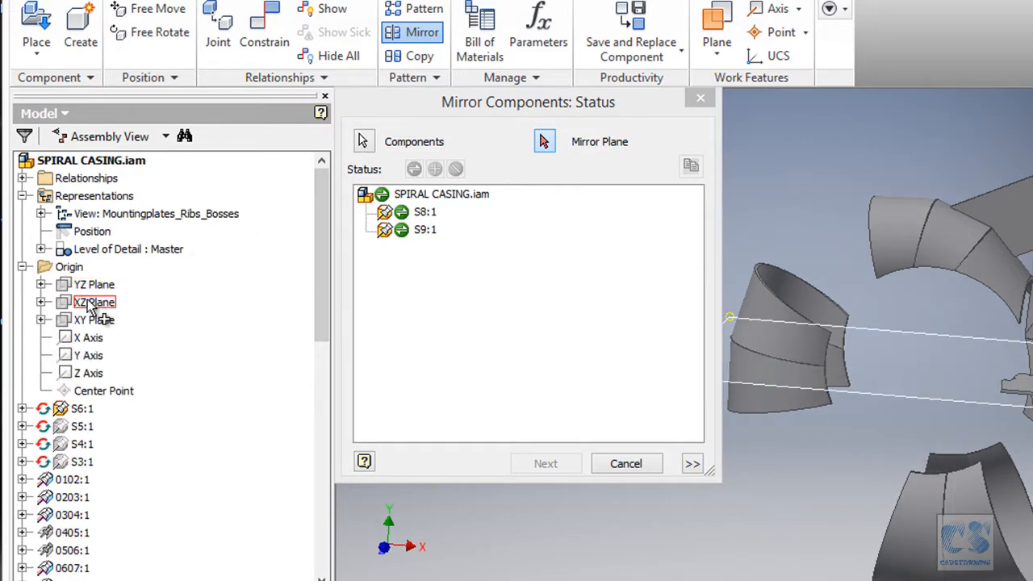
{"action": "left_click", "coordinate": [96, 321]}
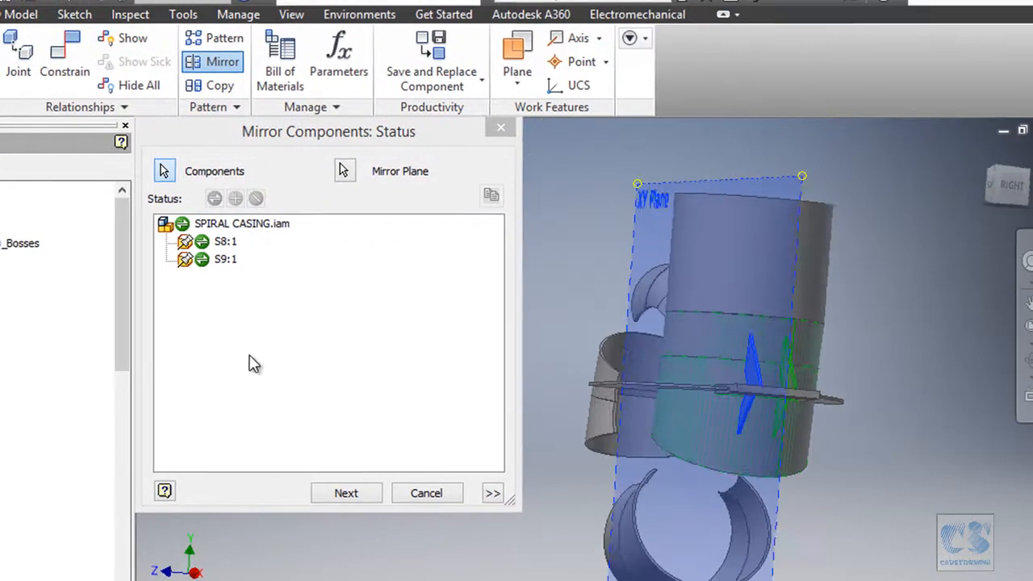
Complete the mirror with the _MIR suffix, inserting S8_MIR.ipt and S9_MIR.ipt in the assembly, and inspect the mirrored ribs
{"action": "scroll", "coordinate": [715, 369], "scroll_direction": "up", "scroll_amount": 5}
{"action": "middle_click_drag", "start_coordinate": [815, 279], "coordinate": [771, 375], "text": "shift"}
{"action": "scroll", "coordinate": [403, 441], "scroll_direction": "down", "scroll_amount": 3}
{"action": "left_click", "coordinate": [355, 493]}
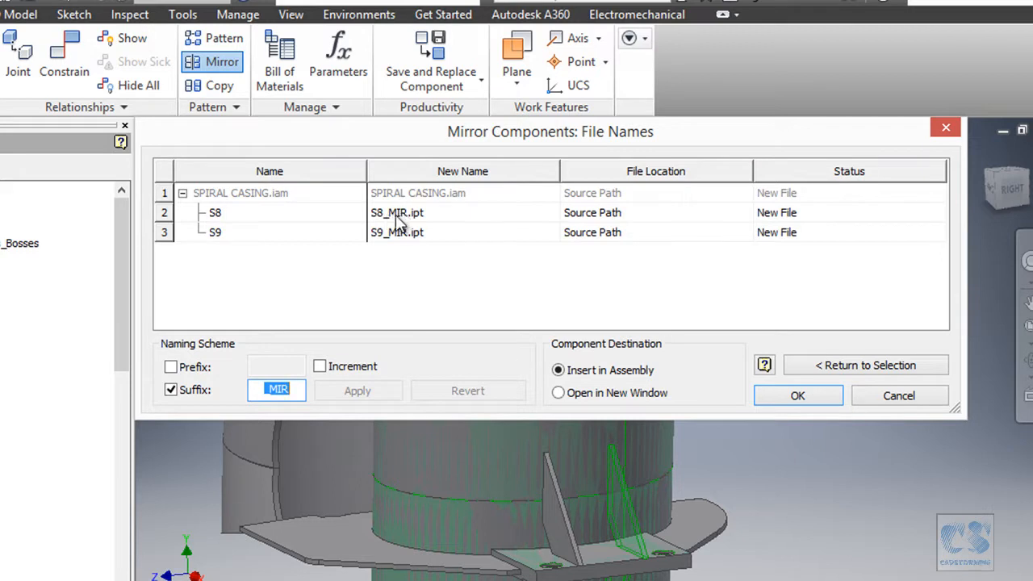
{"action": "left_click", "coordinate": [797, 396]}
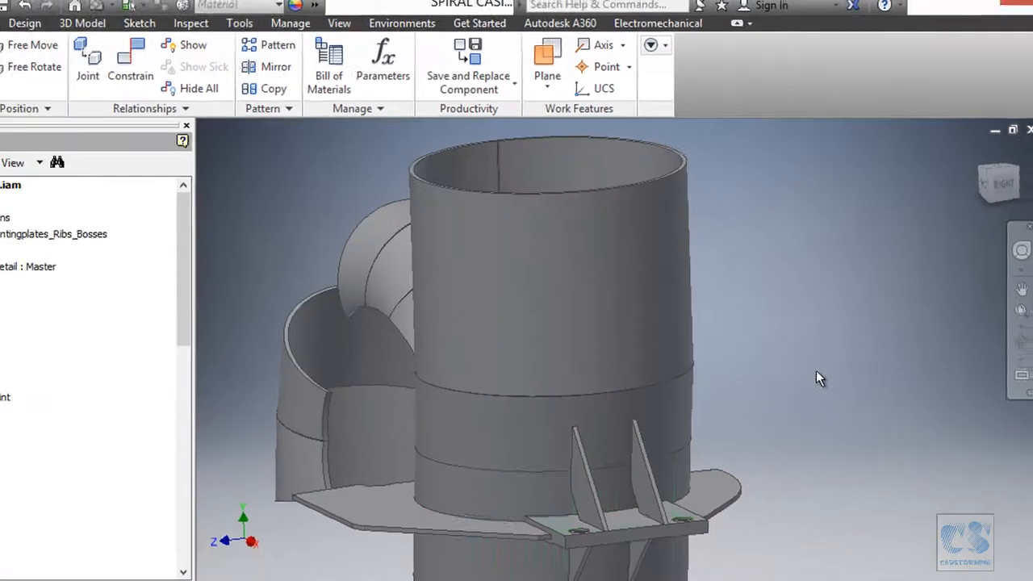
{"action": "middle_click_drag", "start_coordinate": [836, 339], "coordinate": [766, 390], "text": "shift"}
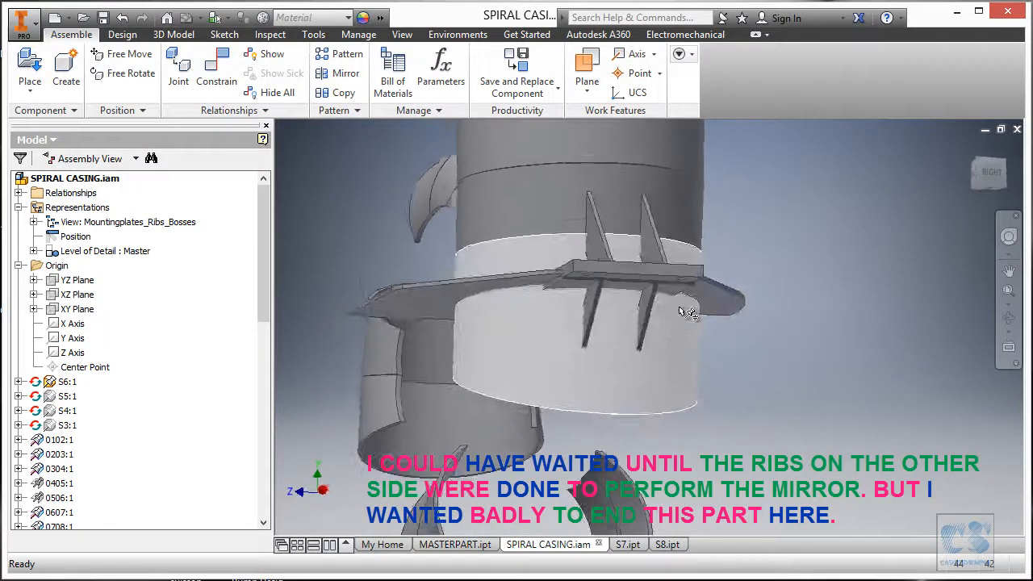
{"action": "middle_click_drag", "start_coordinate": [811, 303], "coordinate": [844, 304], "text": "shift"}
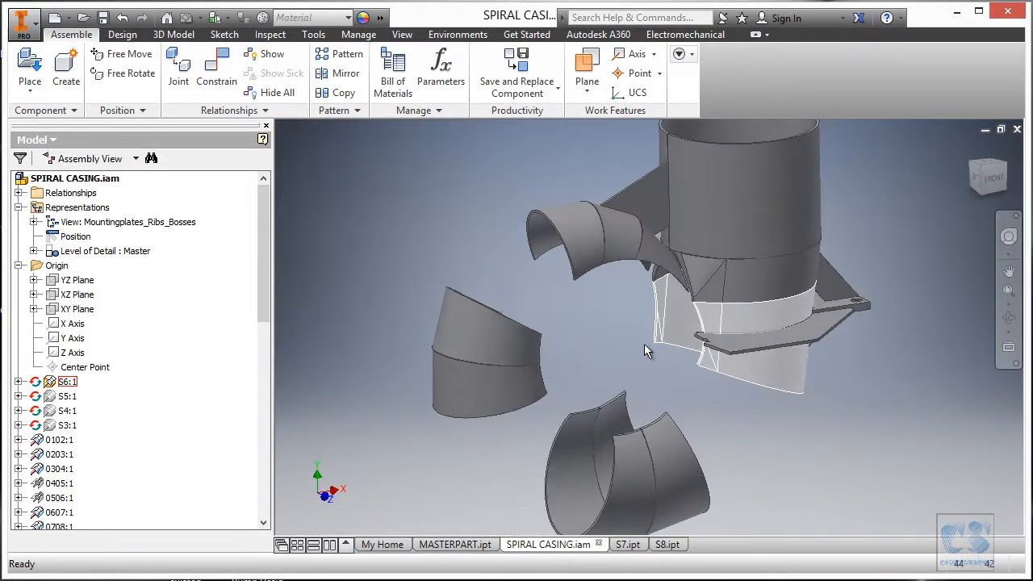